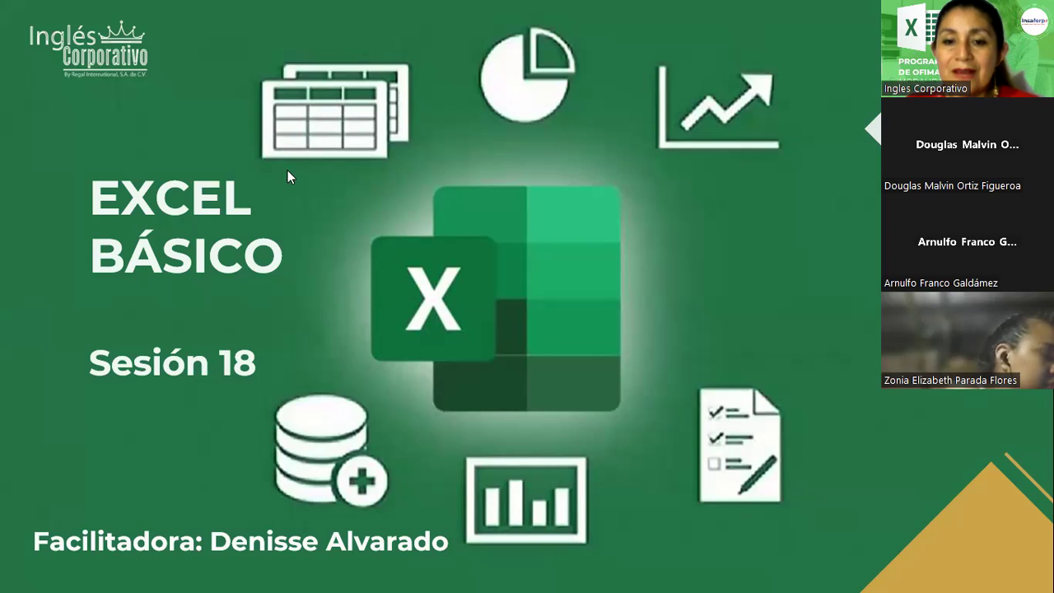
# Step: Advance past 'Modificar los Datos de una tabla' and 'Objetivo' to the friends example table slide
pyautogui.click(307, 176)
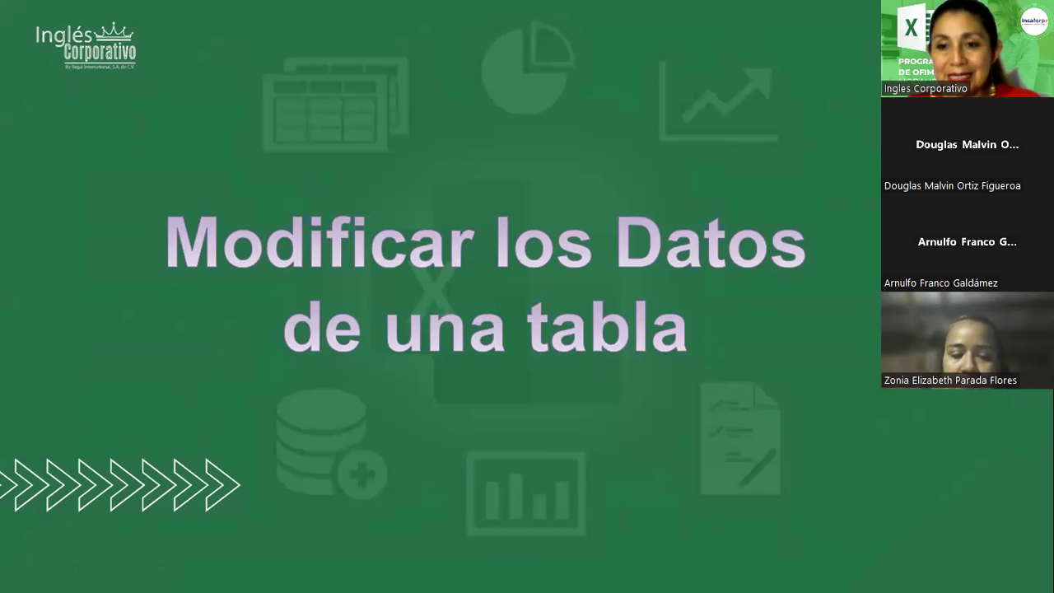
pyautogui.click(459, 305)
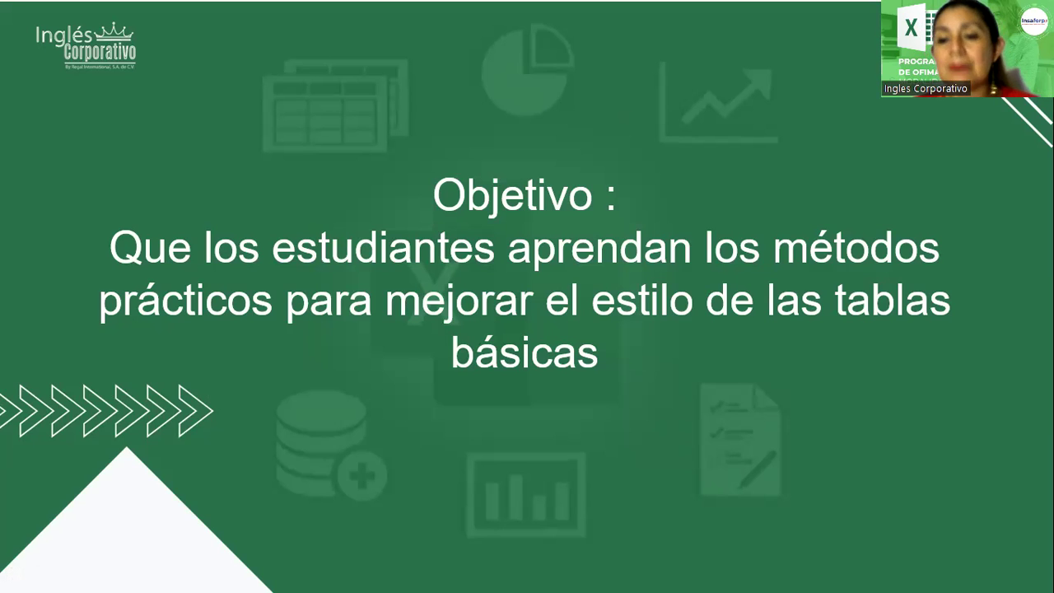
pyautogui.click(637, 144)
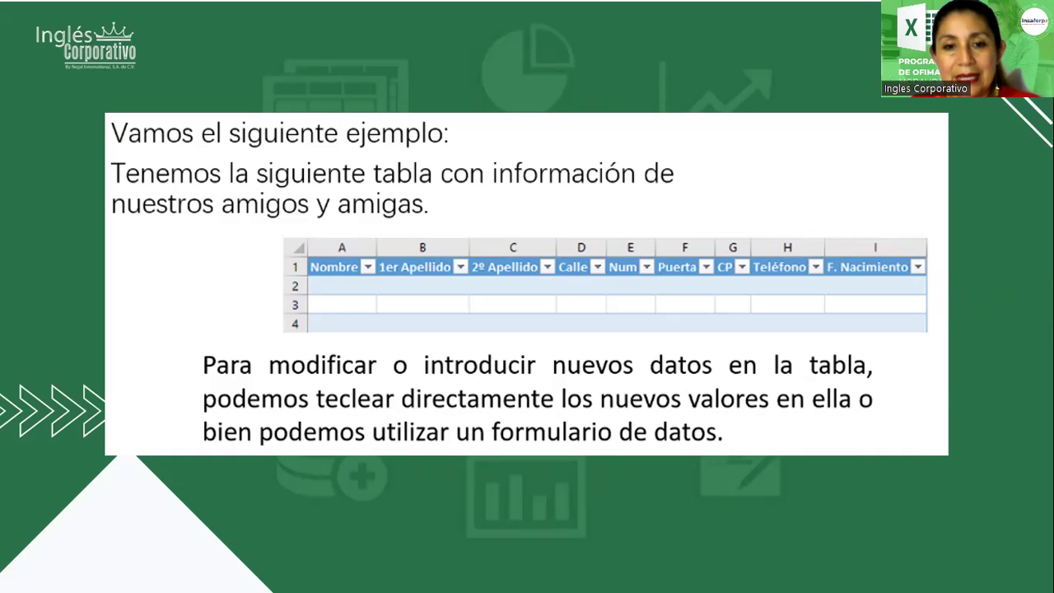
# Step: Go to the table-structure slide, pass 'Fin de la presentación' and exit the slideshow
pyautogui.press('Right')
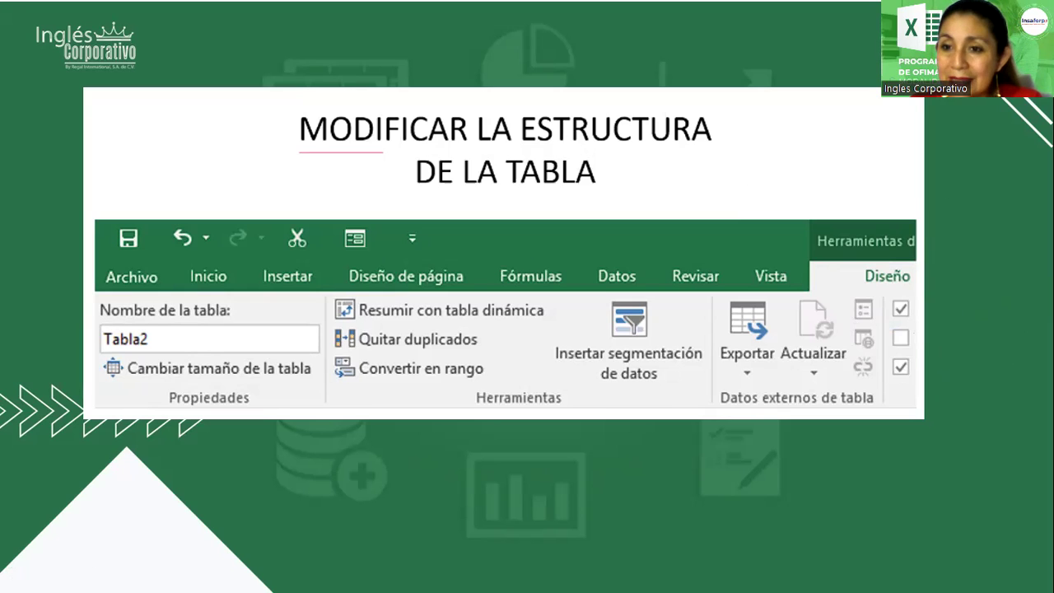
pyautogui.click(534, 426)
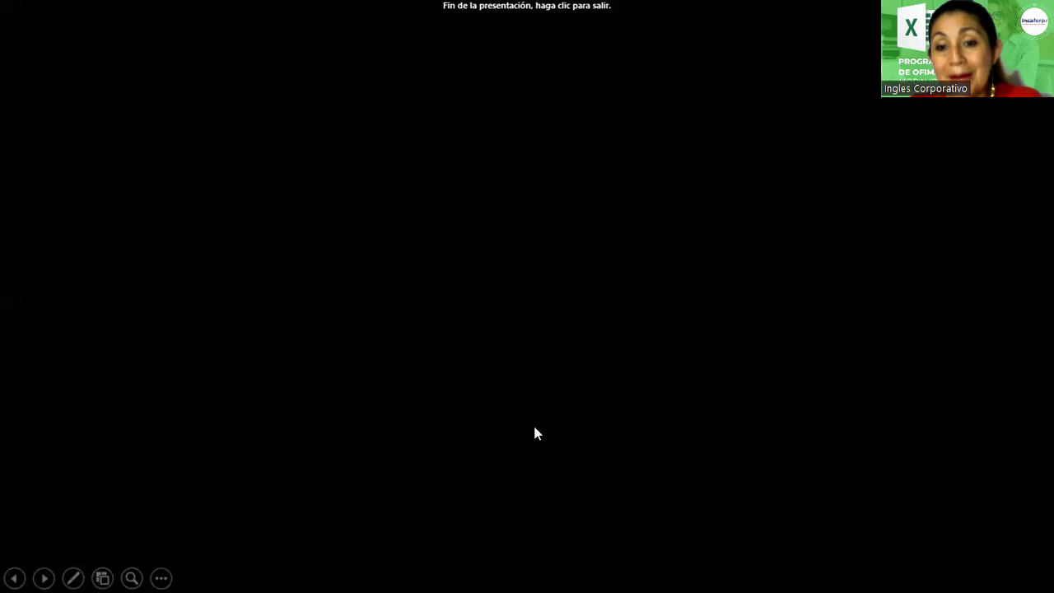
pyautogui.click(736, 536)
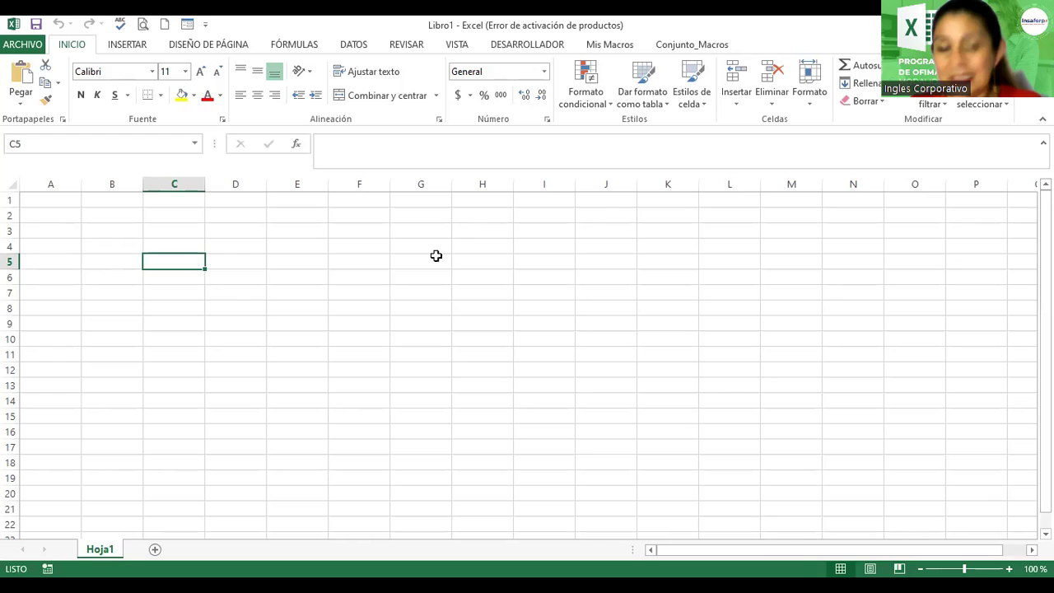
# Step: Enter the title 'CONTROL DE NOTAS I PERÍODO' in cell B2
pyautogui.keyDown('ctrl'); pyautogui.scroll(2, 365, 304); pyautogui.keyUp('ctrl')
pyautogui.keyDown('ctrl'); pyautogui.scroll(4, 360, 309); pyautogui.keyUp('ctrl')
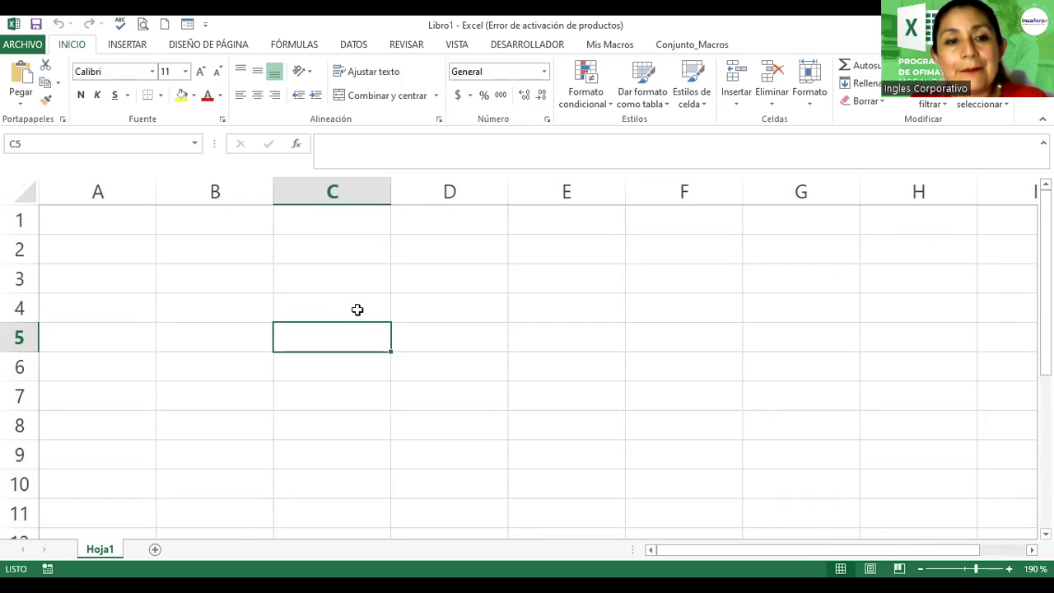
pyautogui.click(192, 247)
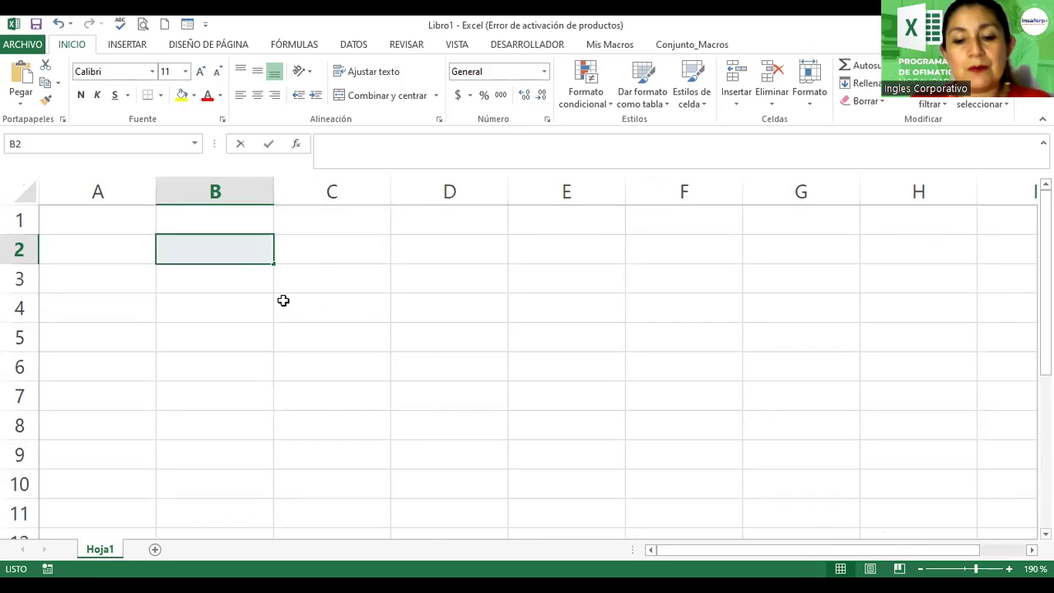
pyautogui.write('cont')
pyautogui.press('BackSpace')
pyautogui.press('BackSpace')
pyautogui.press('BackSpace')
pyautogui.write('CO')
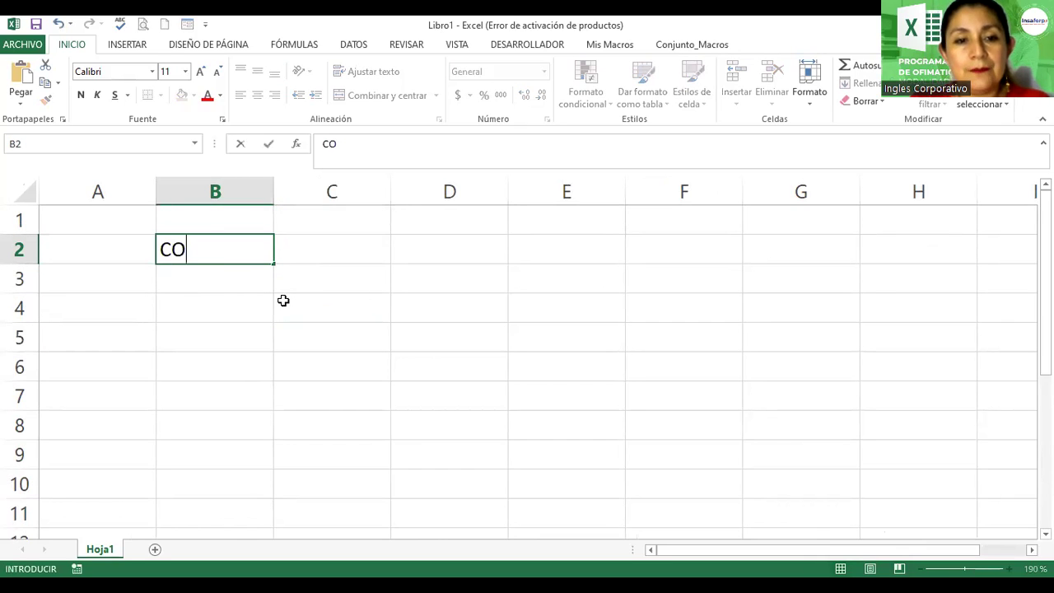
pyautogui.write('NTROL DE N')
pyautogui.write('OTAS ')
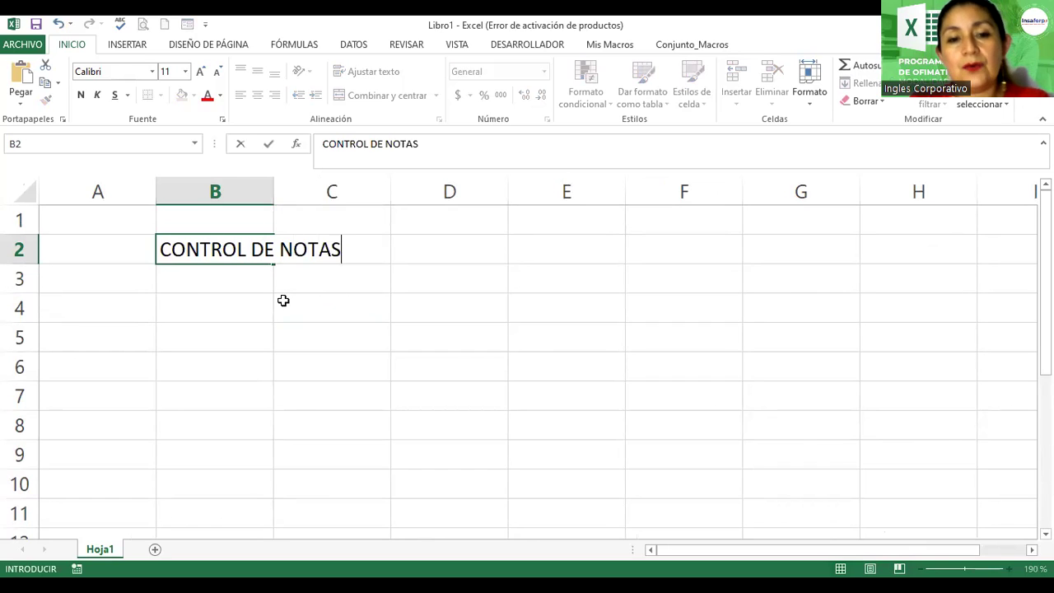
pyautogui.write('I PERI')
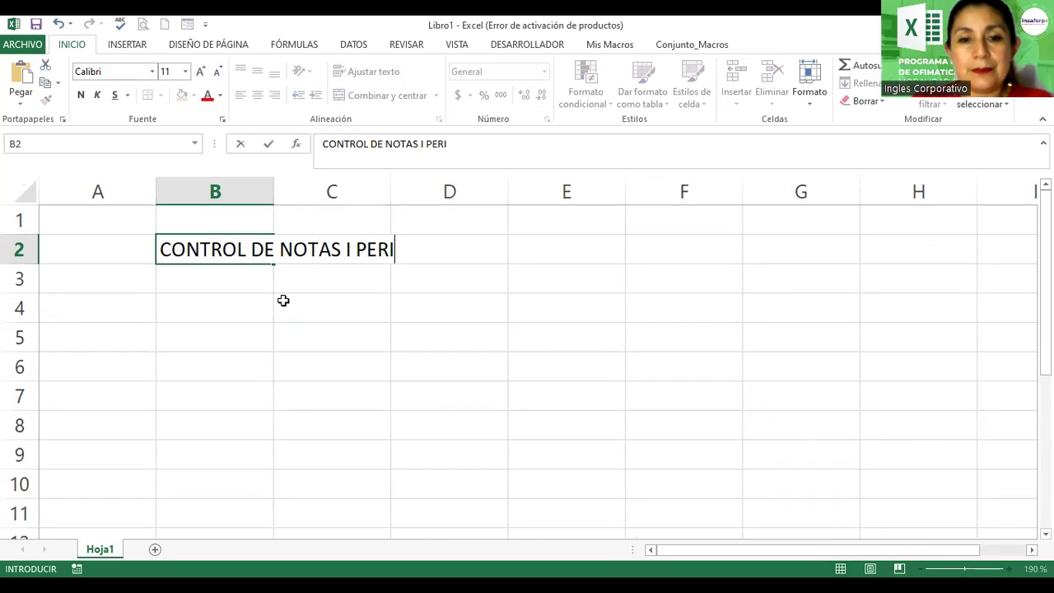
pyautogui.write('O')
pyautogui.press('BackSpace')
pyautogui.press('BackSpace')
pyautogui.write('ÍODO')
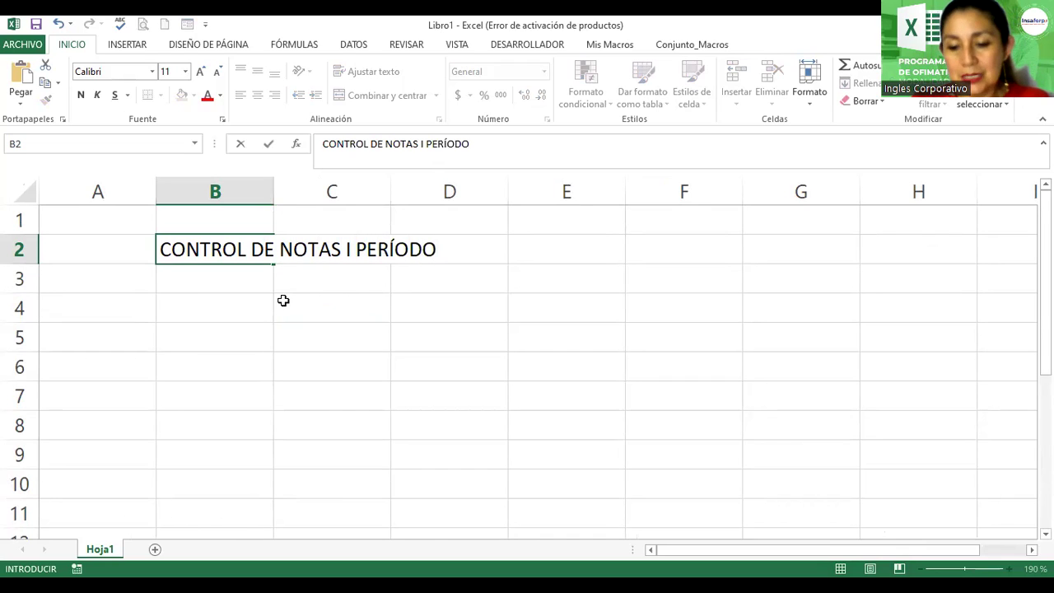
pyautogui.press('Return')
# Step: Enter the headers Código, Apellidos and Nombres in B3:D3
pyautogui.write('Código')
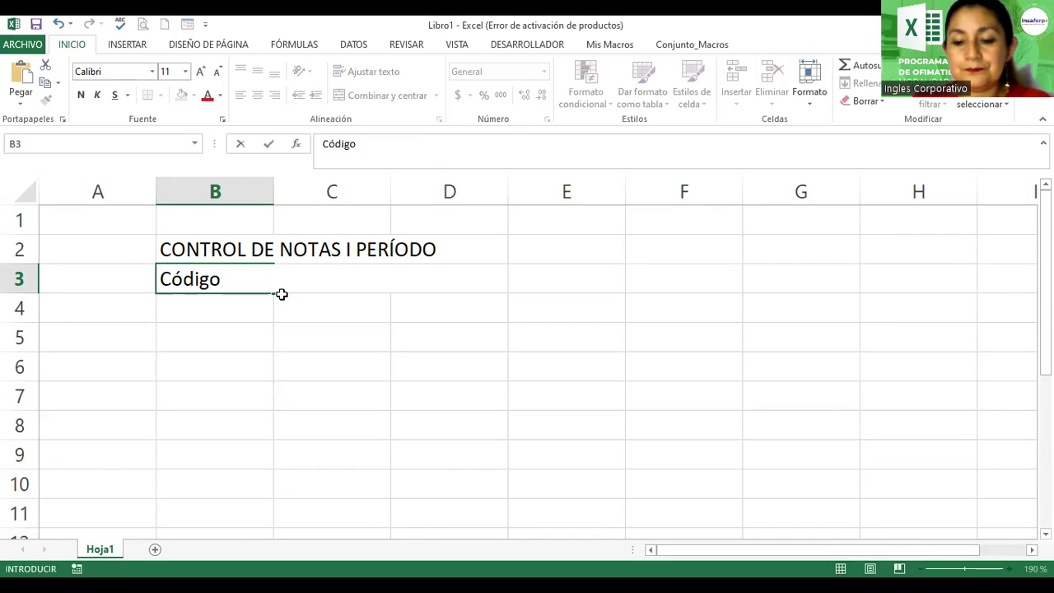
pyautogui.press('Tab')
pyautogui.write('App')
pyautogui.press('BackSpace')
pyautogui.write('ellido')
pyautogui.press('BackSpace')
pyautogui.write('dos')
pyautogui.press('Tab')
pyautogui.write('Nombres')
pyautogui.press('Tab')
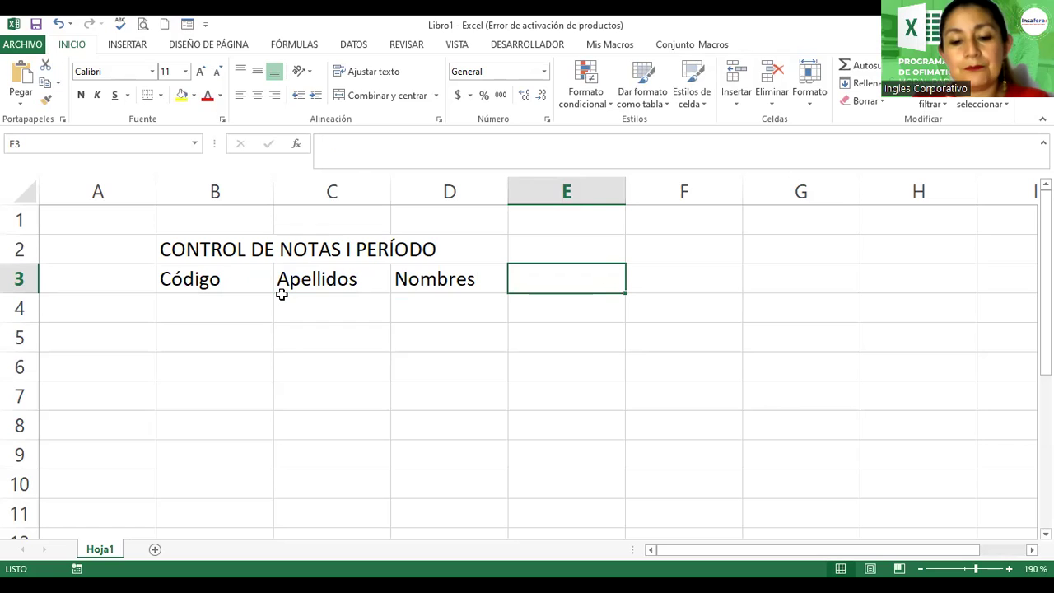
# Step: Continue row 3 with the headers Nota 1, Nota 2, Nota 3 and Promedio
pyautogui.write('Nota 1')
pyautogui.press('Tab')
pyautogui.write('Nota 2')
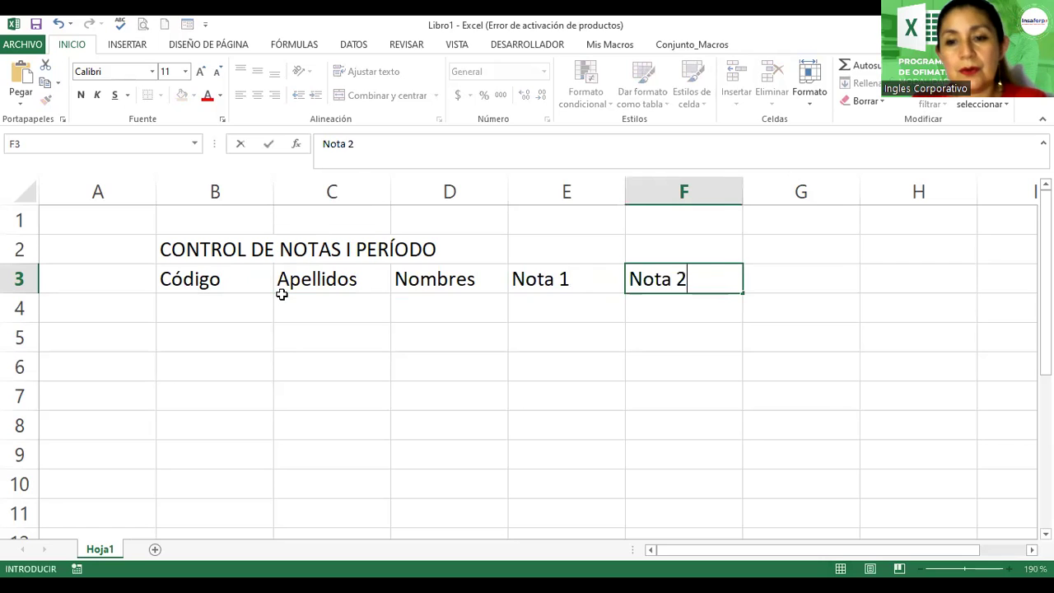
pyautogui.press('Tab')
pyautogui.write('Nota')
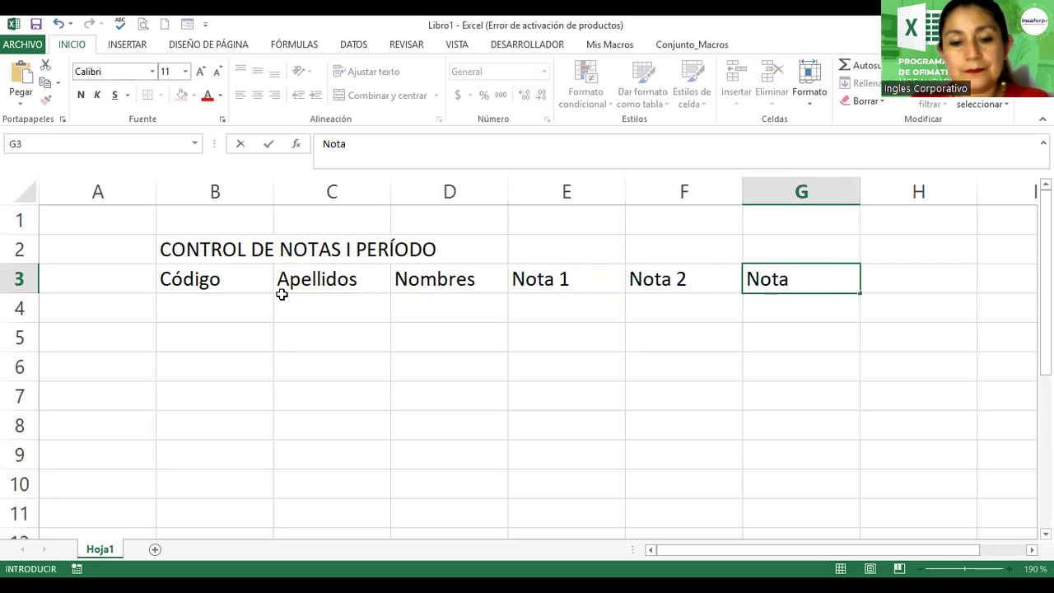
pyautogui.write(' 3')
pyautogui.press('Tab')
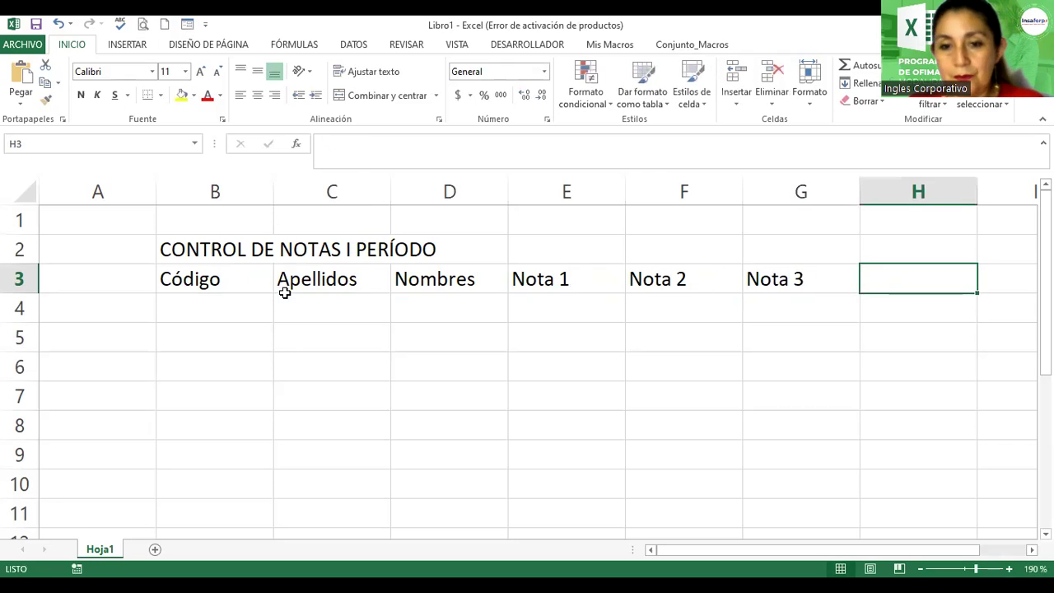
pyautogui.keyDown('ctrl'); pyautogui.scroll(-1, 282, 294); pyautogui.keyUp('ctrl')
pyautogui.keyDown('ctrl'); pyautogui.scroll(-1, 283, 293); pyautogui.keyUp('ctrl')
pyautogui.write('Promedio')
pyautogui.press('Tab')
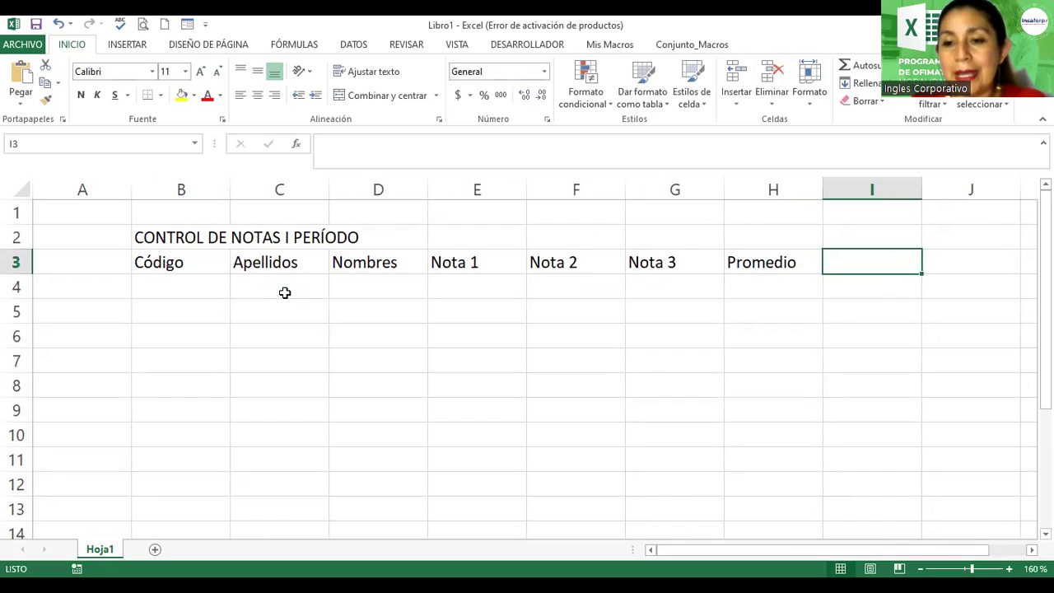
# Step: Enter the headers Lab. 1 in I3 and Lab. 2 in J3
pyautogui.write('Labo')
pyautogui.press('BackSpace')
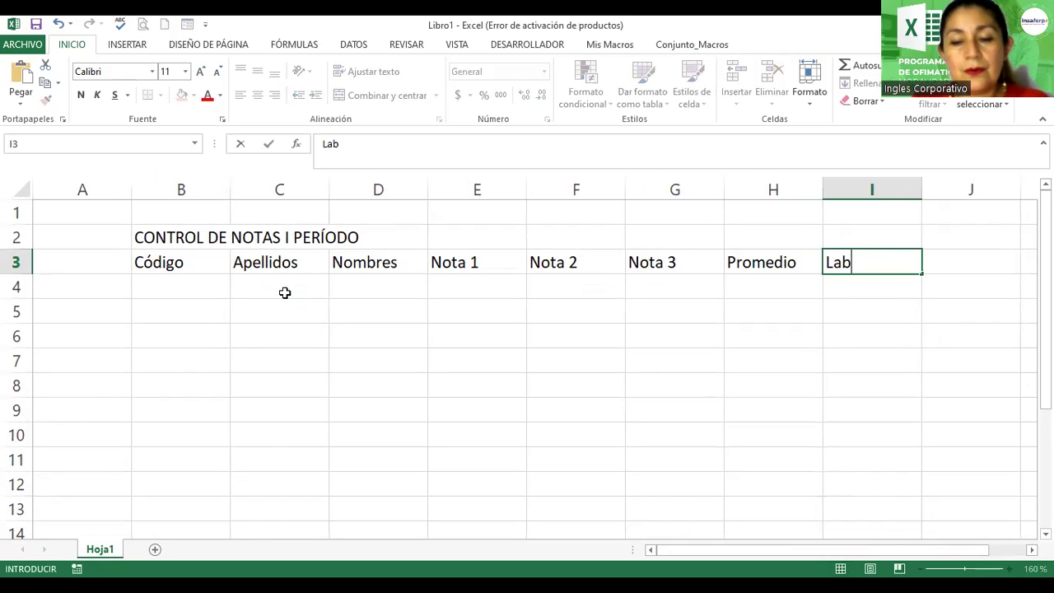
pyautogui.write('. 1')
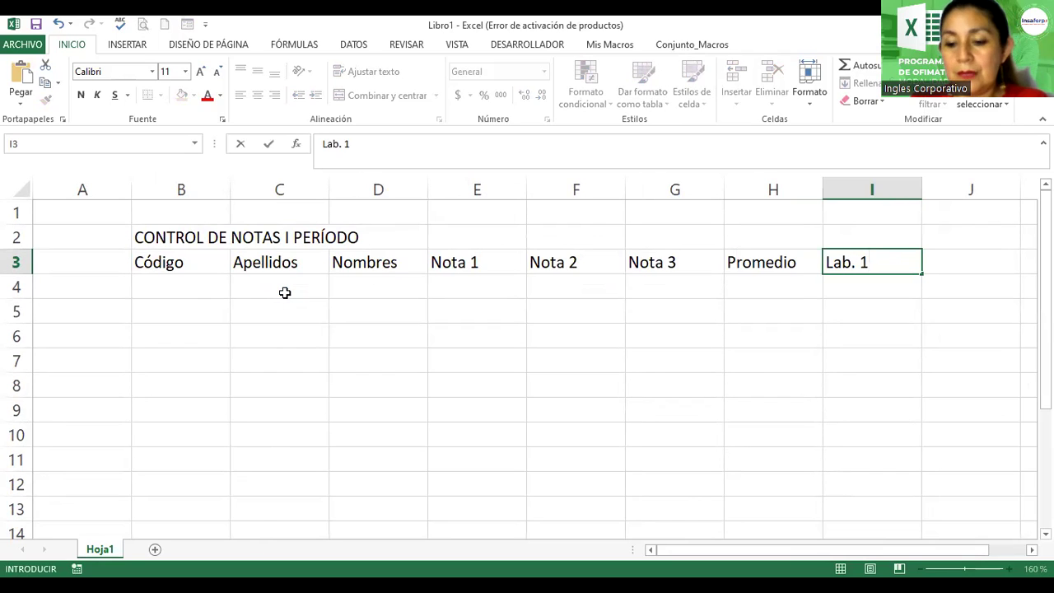
pyautogui.press('Tab')
pyautogui.write('Lab. 2')
pyautogui.press('Tab')
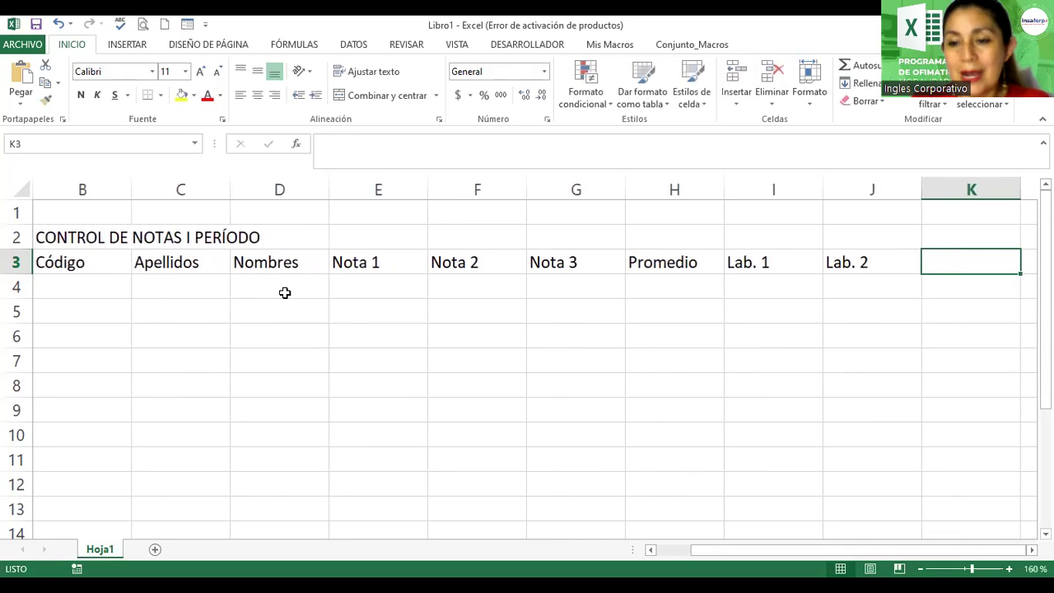
# Step: Enter 'Actividad Integradora' as a two-line heading in K3
pyautogui.write('Actividad')
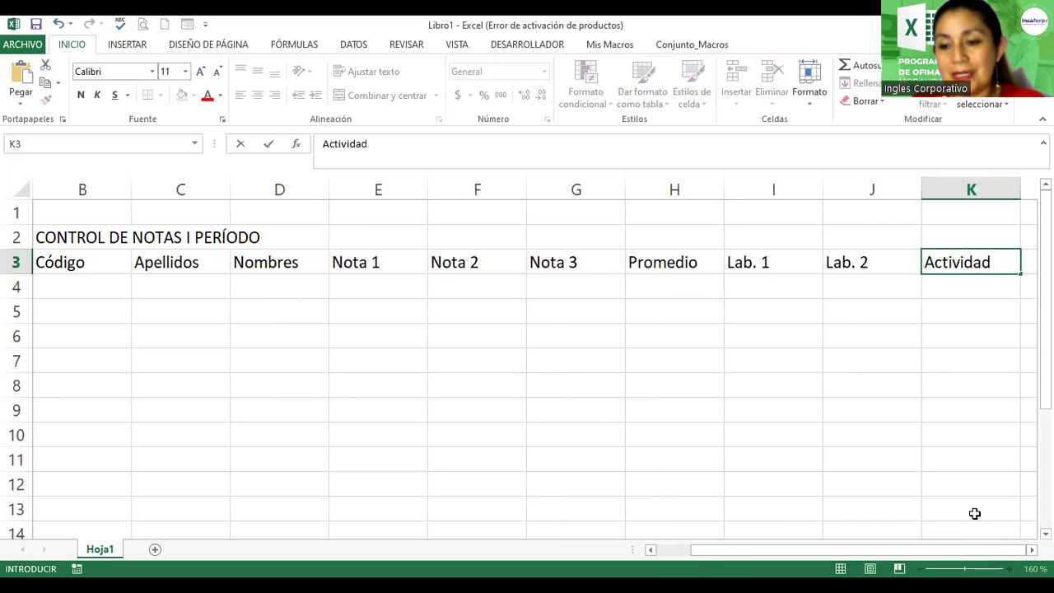
pyautogui.hscroll(1, 528, 363)
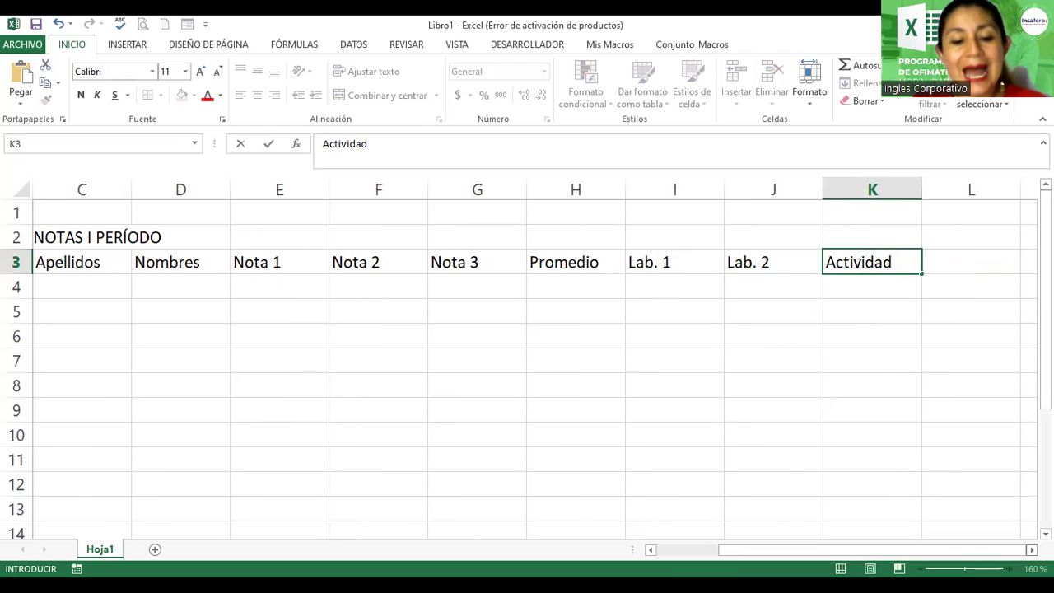
pyautogui.press('alt')
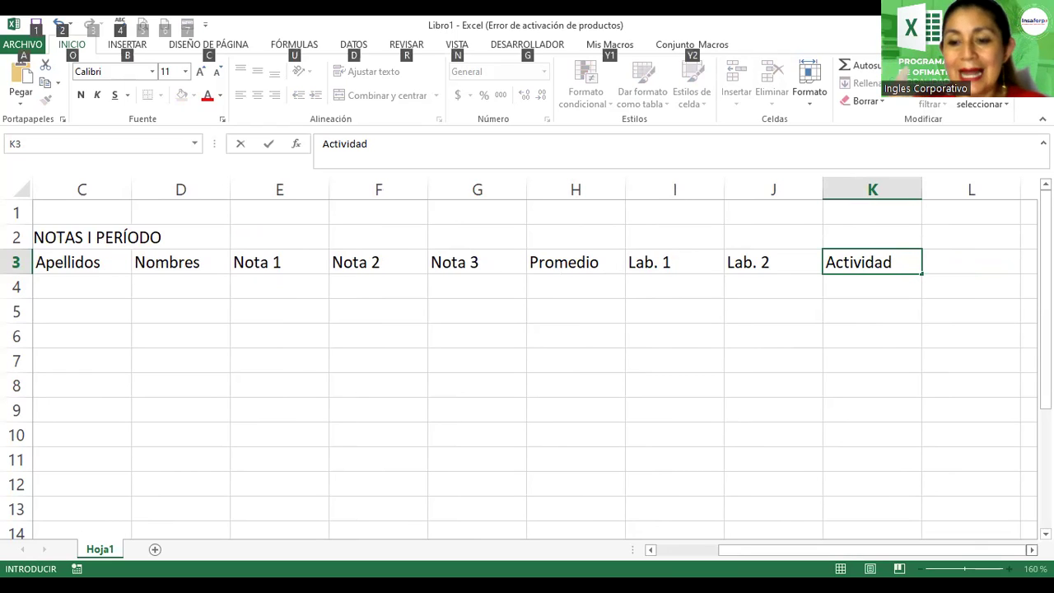
pyautogui.hotkey('alt', 'Return')
pyautogui.write('Integradora')
pyautogui.press('Return')
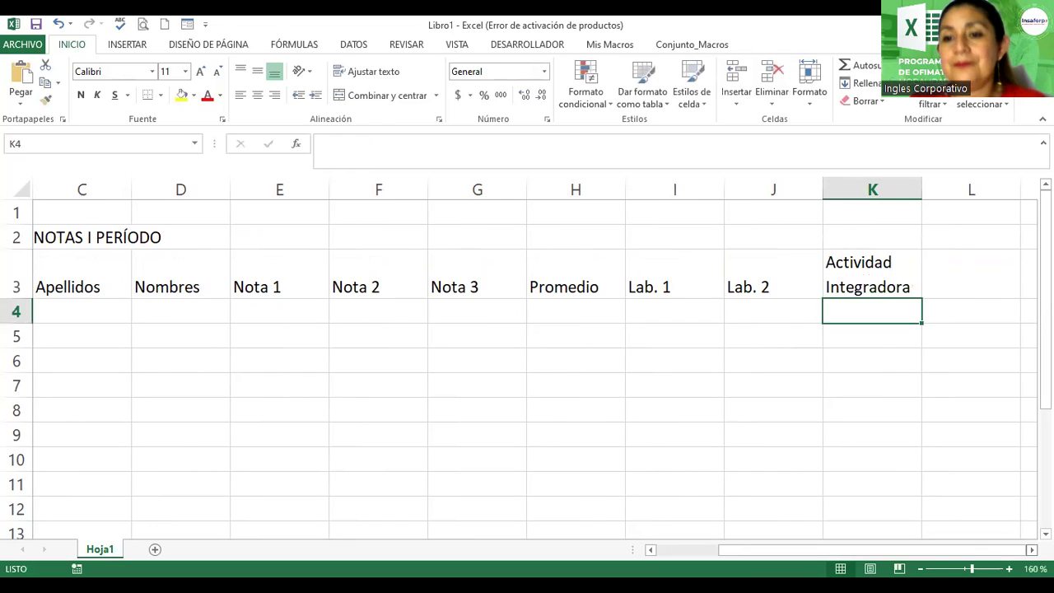
# Step: Move Actividad Integradora to L3 and put a two-line 'Promedio Laboratorio' heading in K3
pyautogui.click(837, 267)
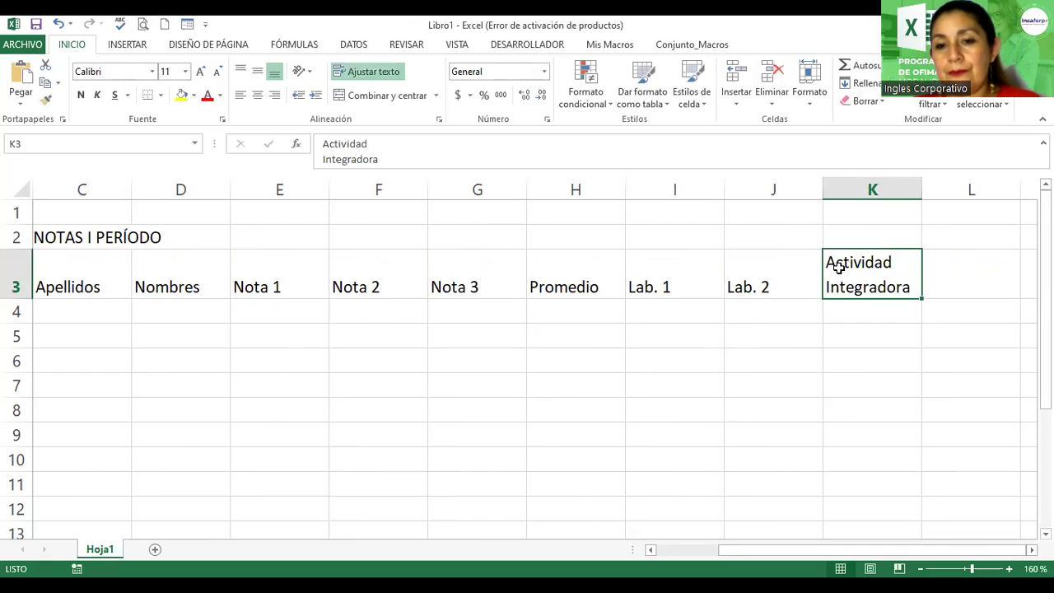
pyautogui.moveTo(850, 298); pyautogui.dragTo(951, 277)
pyautogui.click(881, 294)
pyautogui.write('Promedio')
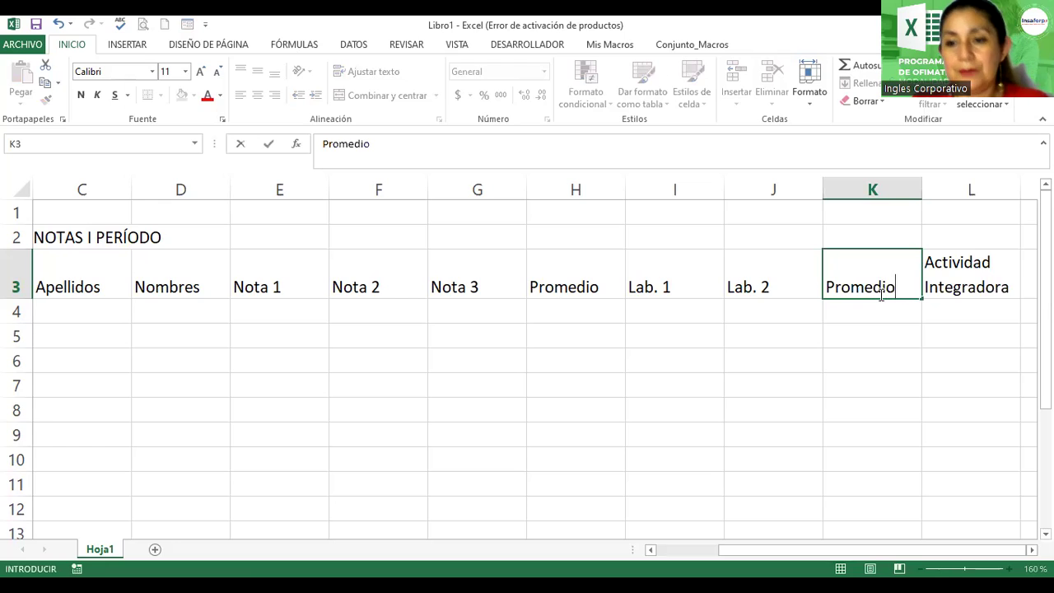
pyautogui.hotkey('alt', 'Return')
pyautogui.write('Labo')
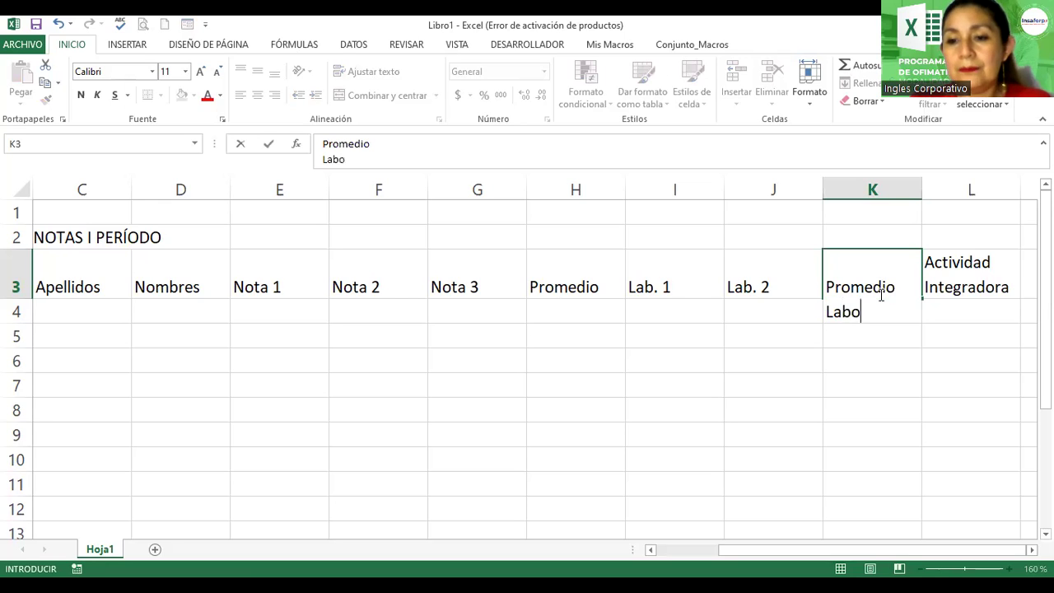
pyautogui.write('ratorio')
pyautogui.press('Return')
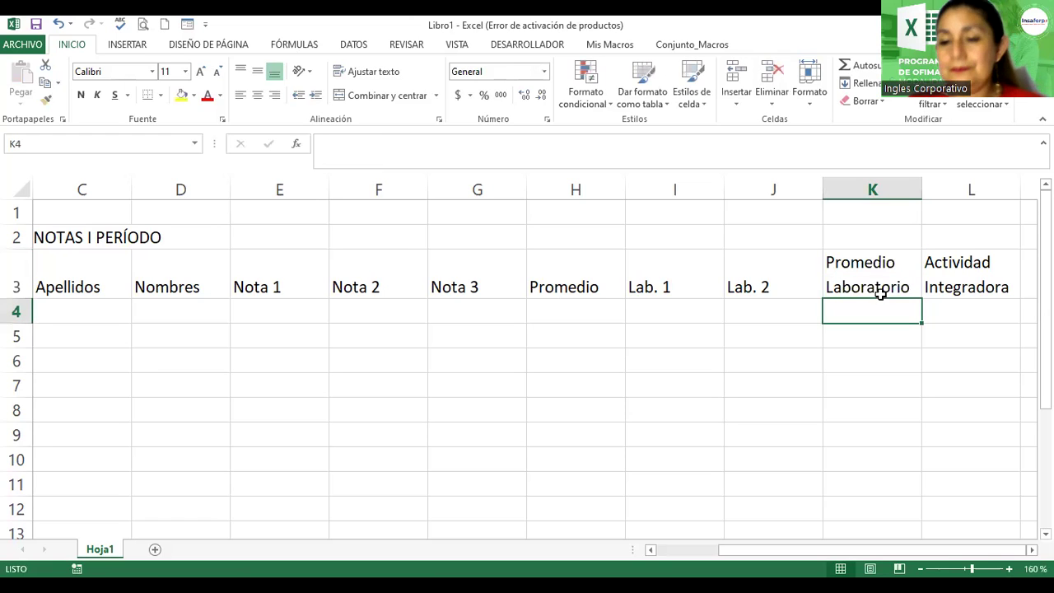
# Step: Enter 'Prueba Objetiva' as a two-line heading in M3
pyautogui.click(1032, 549)
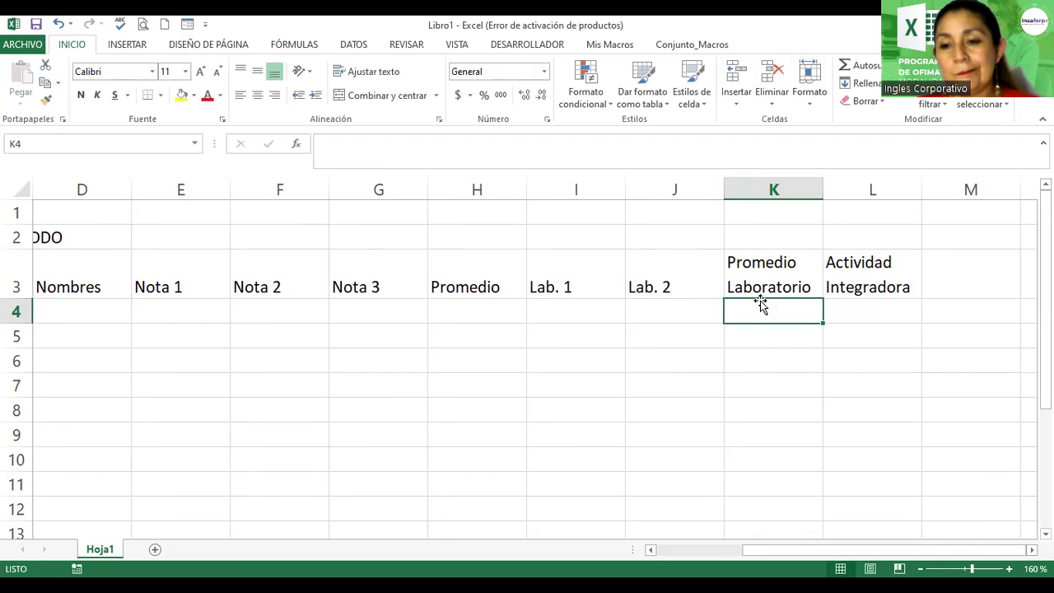
pyautogui.click(885, 310)
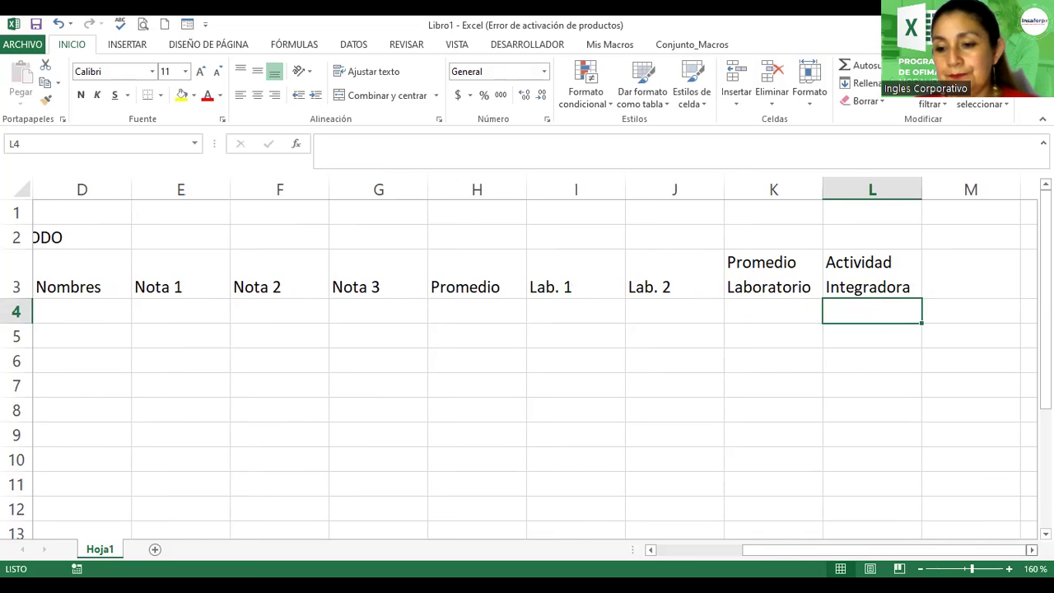
pyautogui.click(1032, 549)
pyautogui.click(1032, 550)
pyautogui.click(767, 275)
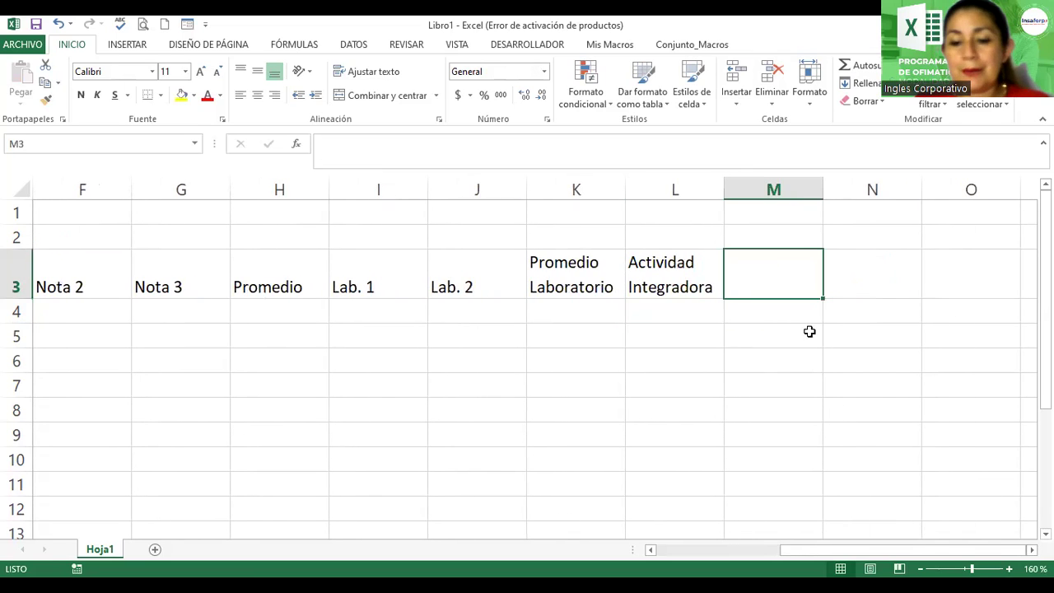
pyautogui.write('Prueba')
pyautogui.hotkey('alt', 'Return')
pyautogui.write('Ov')
pyautogui.press('BackSpace')
pyautogui.write('bjetic')
pyautogui.press('BackSpace')
pyautogui.write('va')
pyautogui.press('Return')
pyautogui.scroll(-1, 810, 331)
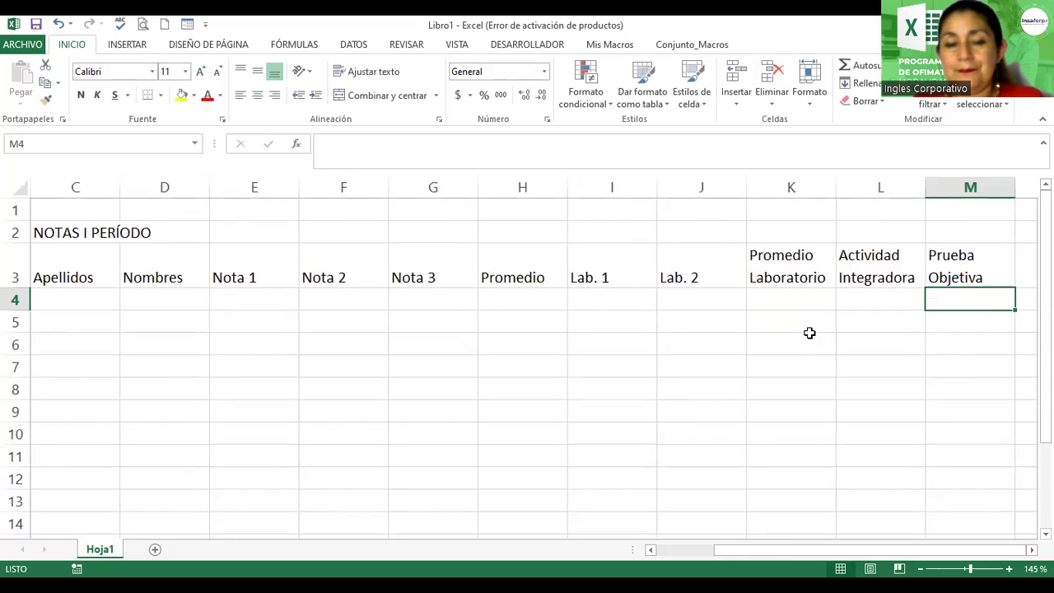
pyautogui.scroll(-1, 810, 331)
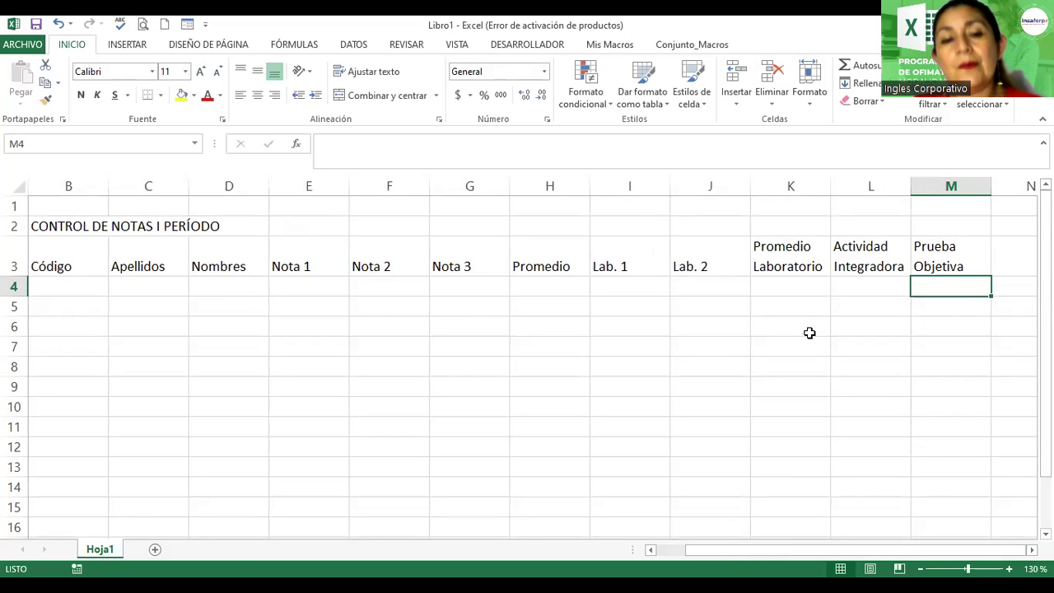
# Step: Select B3:M9, covering the headers and the six empty rows beneath
pyautogui.click(89, 264)
pyautogui.moveTo(47, 253)
pyautogui.mouseDown()
pyautogui.moveTo(803, 245)
pyautogui.moveTo(932, 261)
pyautogui.moveTo(942, 313)
pyautogui.moveTo(923, 443)
pyautogui.moveTo(930, 339)
pyautogui.moveTo(931, 391)
pyautogui.mouseUp()
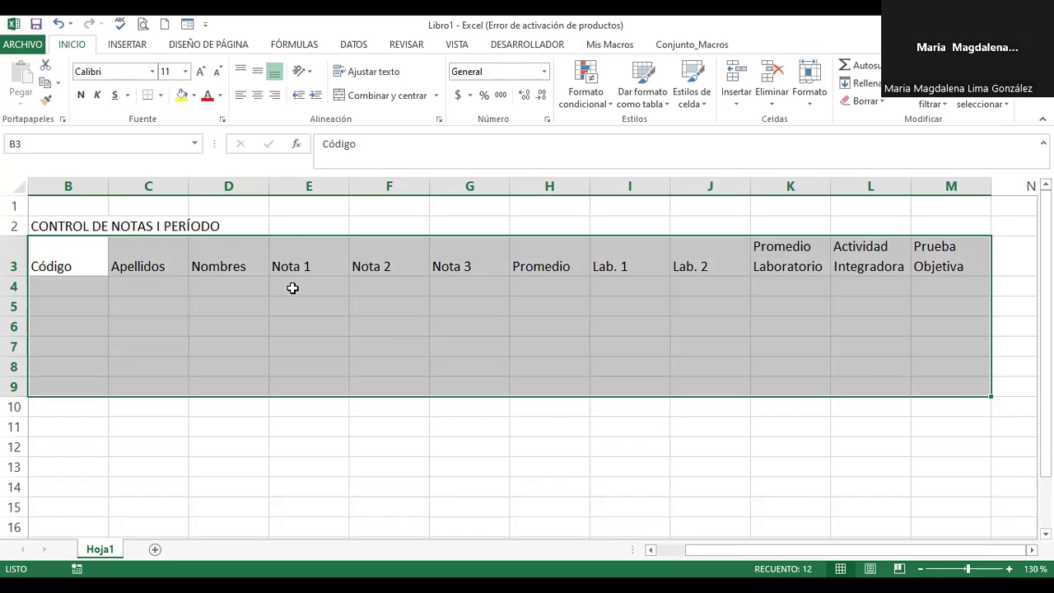
# Step: Start a table from the selection with Insertar > Tabla and move the Crear tabla dialog up
pyautogui.click(122, 45)
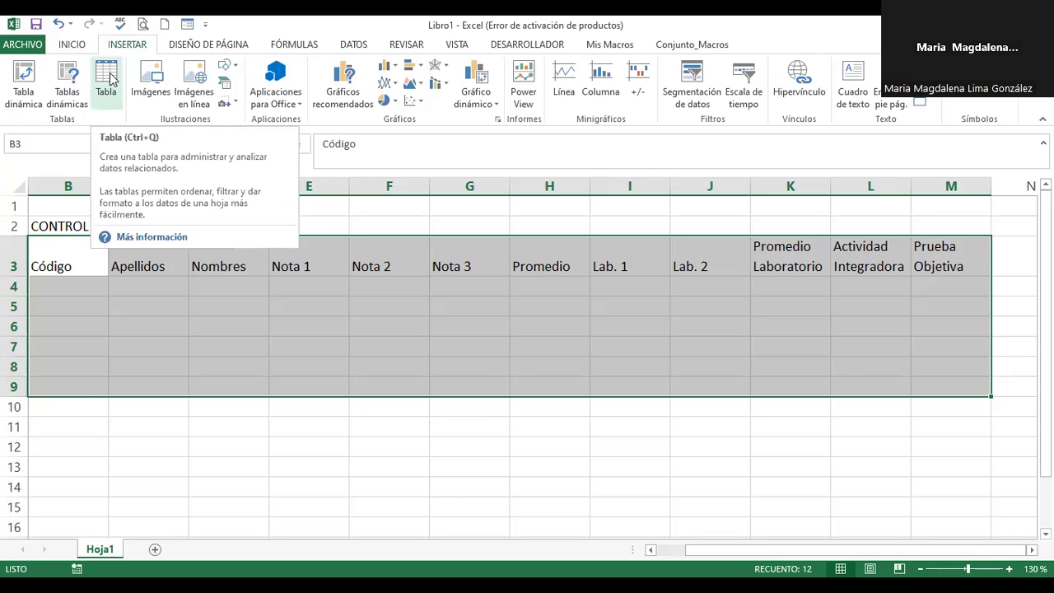
pyautogui.click(111, 78)
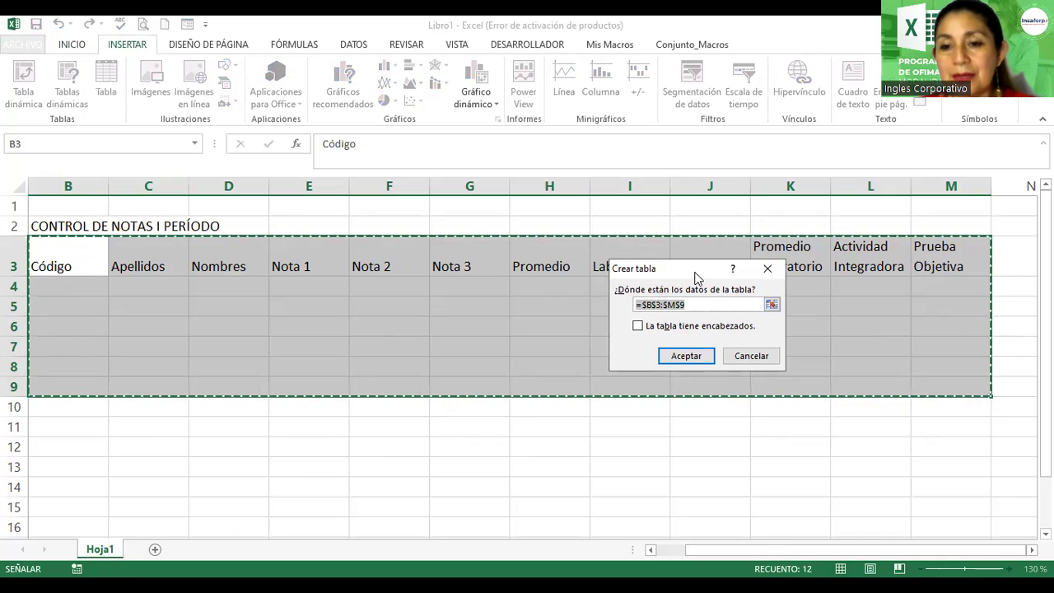
pyautogui.moveTo(692, 268); pyautogui.dragTo(506, 257)
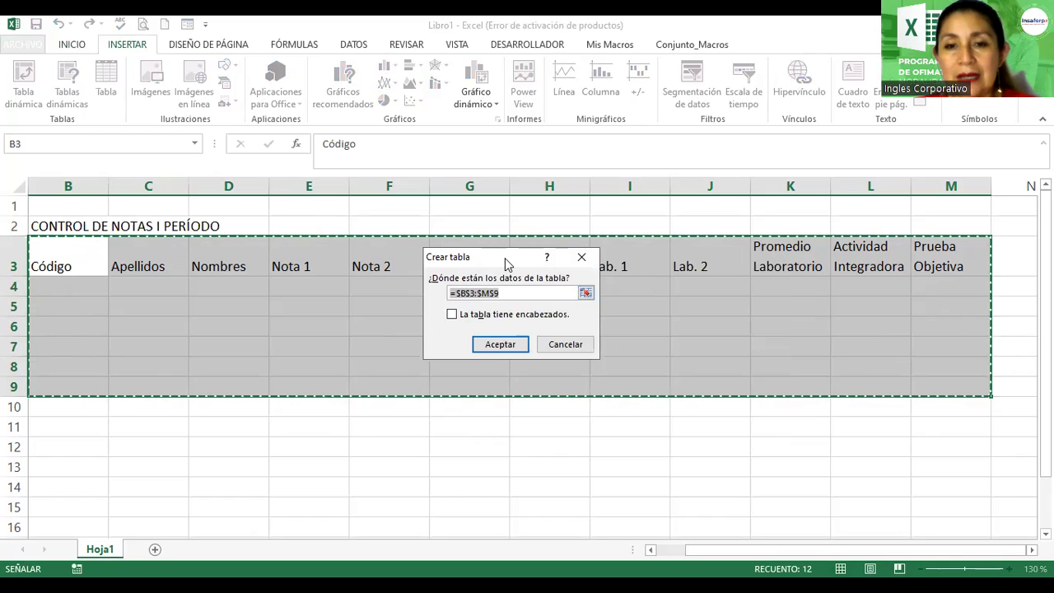
pyautogui.moveTo(507, 263); pyautogui.dragTo(497, 124)
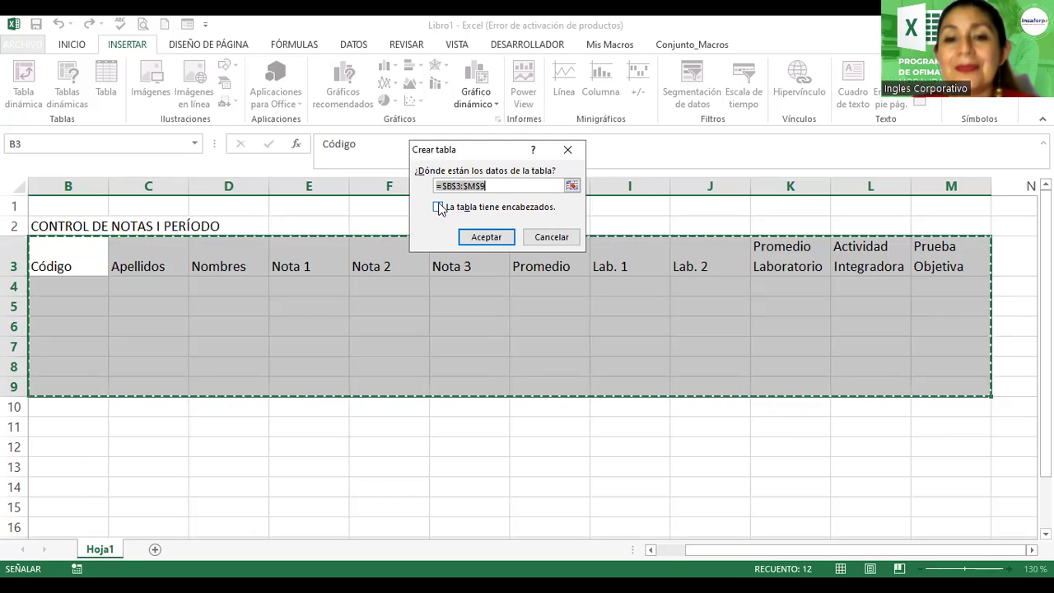
# Step: Tick 'La tabla tiene encabezados' in the Crear tabla dialog
pyautogui.click(439, 210)
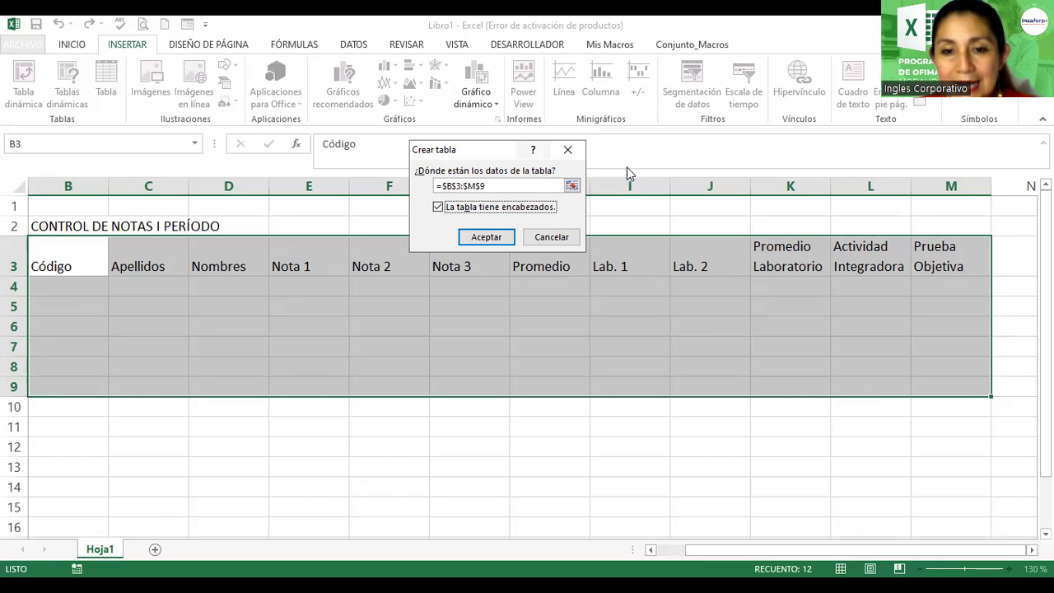
# Step: Confirm creation of Tabla1 from B3:M9 and select its header row
pyautogui.click(482, 237)
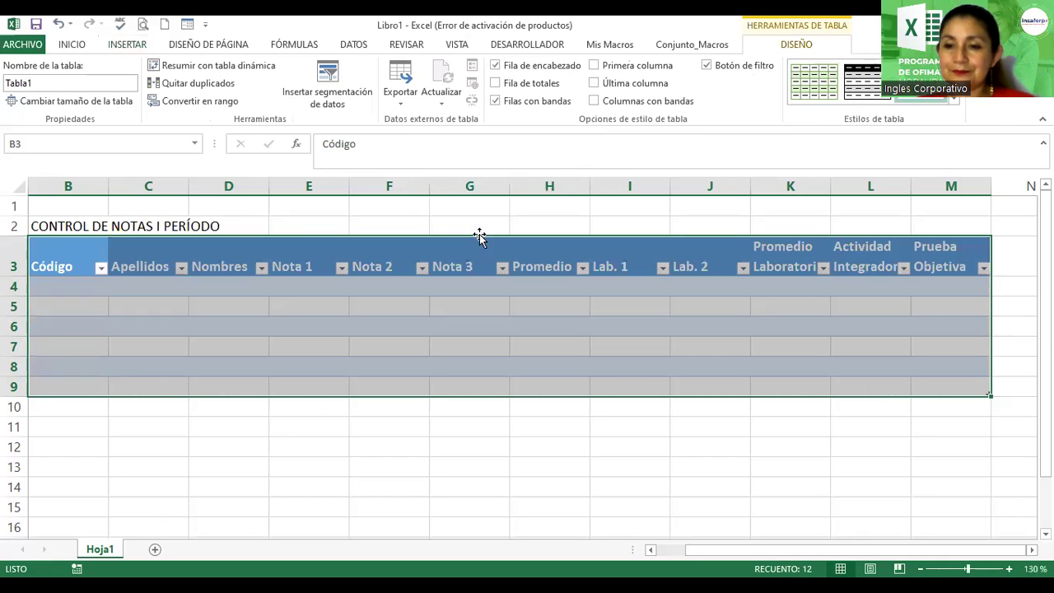
pyautogui.click(453, 302)
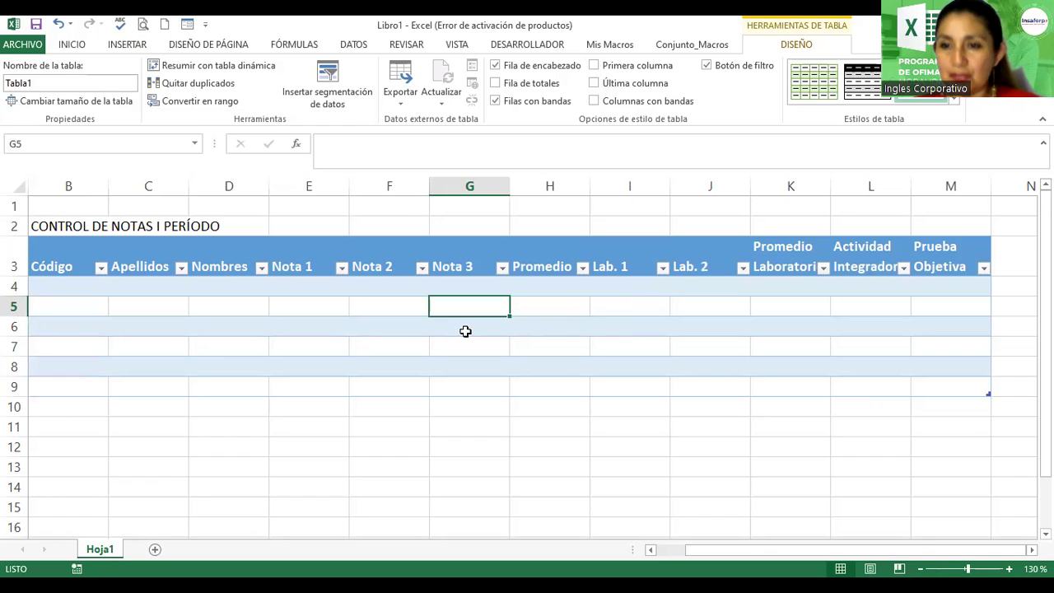
pyautogui.moveTo(51, 254)
pyautogui.mouseDown()
pyautogui.moveTo(240, 237)
pyautogui.moveTo(946, 258)
pyautogui.mouseUp()
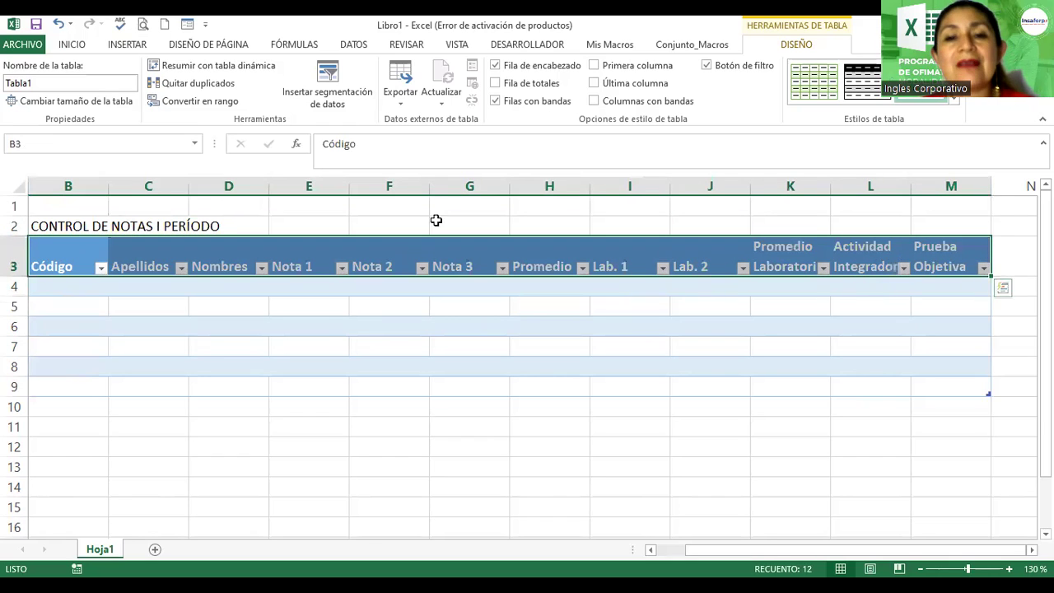
# Step: Centre the header labels horizontally and vertically from the Inicio tab
pyautogui.click(71, 45)
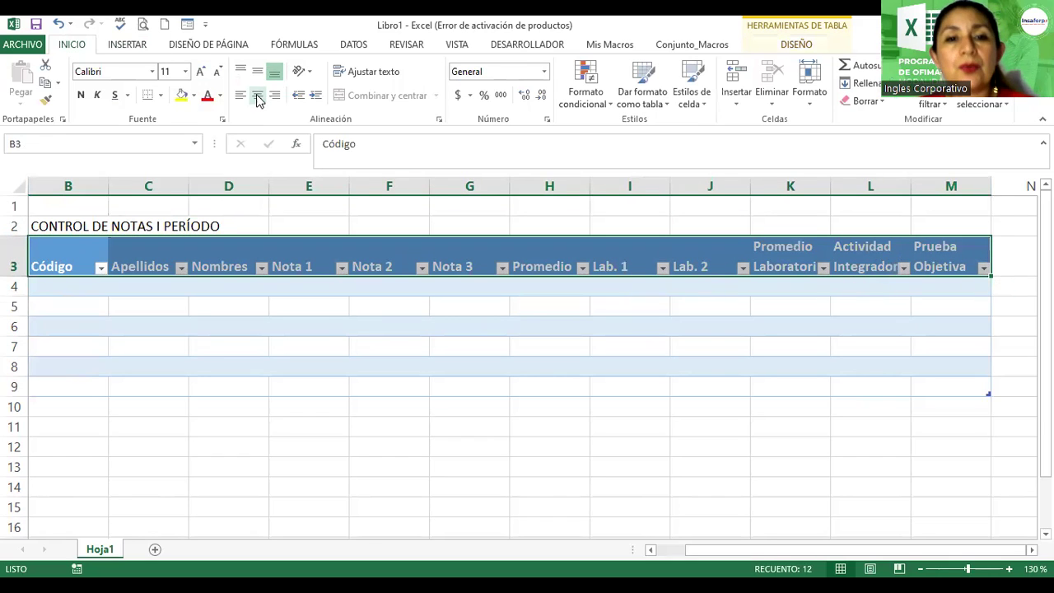
pyautogui.click(258, 96)
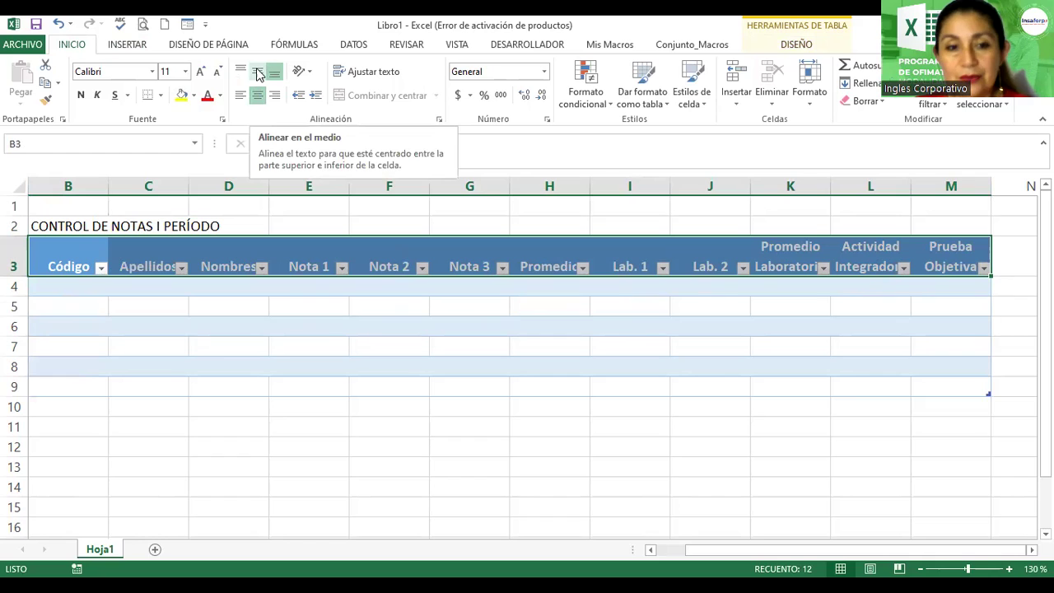
pyautogui.click(258, 74)
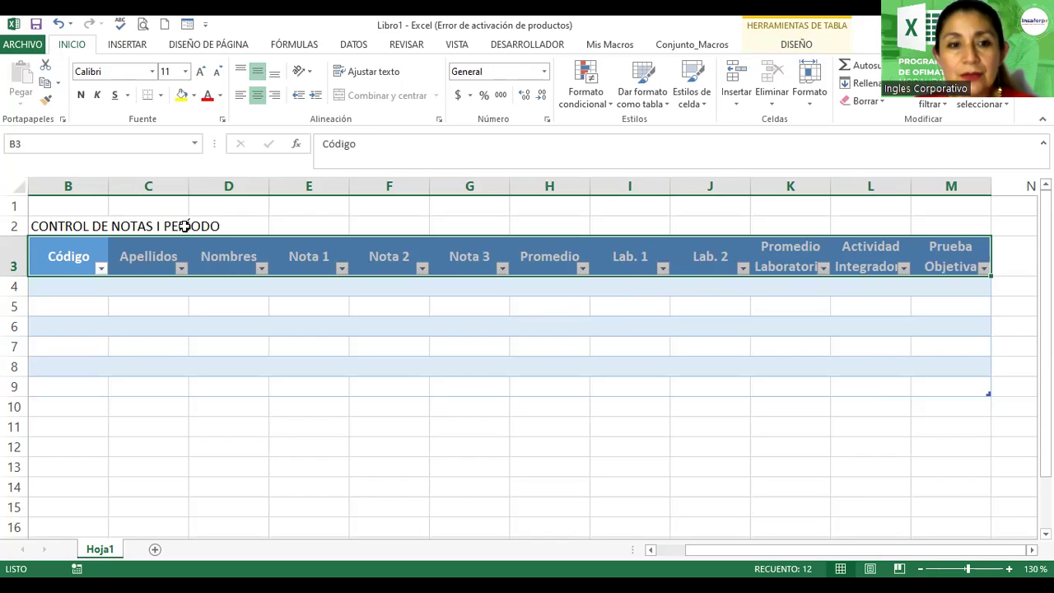
# Step: Step through the header cells from Apellidos to Prueba Objetiva to check the centring
pyautogui.click(140, 260)
pyautogui.click(234, 257)
pyautogui.click(311, 262)
pyautogui.click(387, 259)
pyautogui.click(464, 265)
pyautogui.click(556, 257)
pyautogui.click(634, 260)
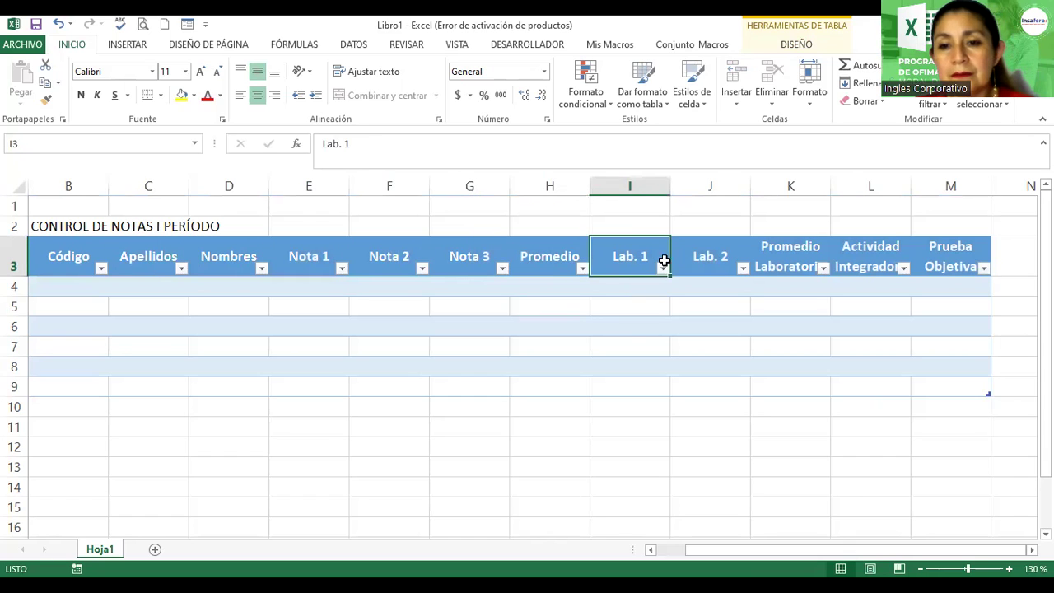
pyautogui.click(716, 255)
pyautogui.click(801, 263)
pyautogui.click(859, 243)
pyautogui.click(934, 250)
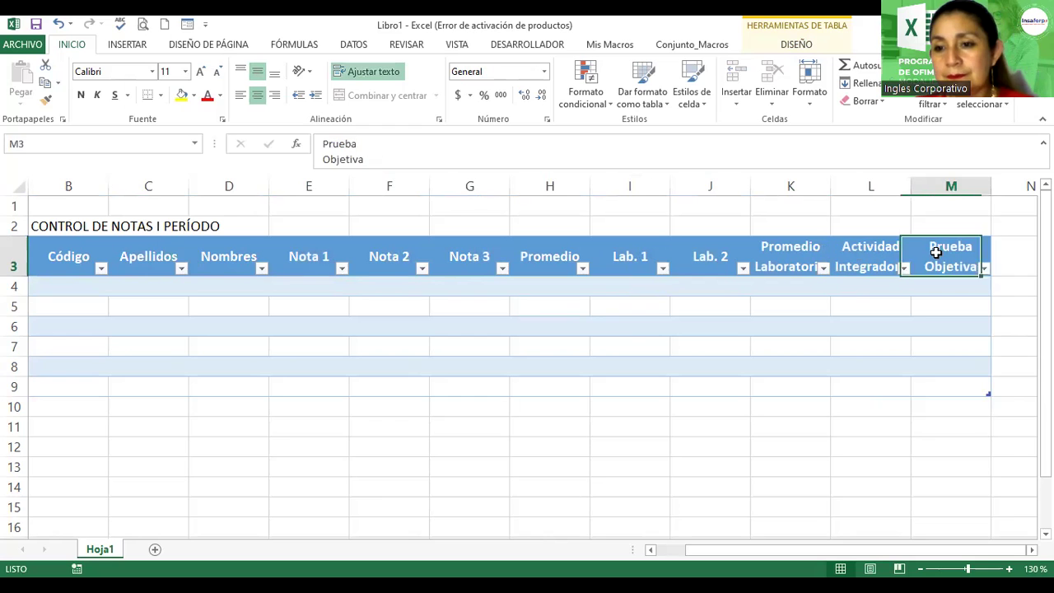
# Step: Return to the workbook, select cell H6 in the grades table and show the Datos tools
pyautogui.scroll(-1, 935, 255)
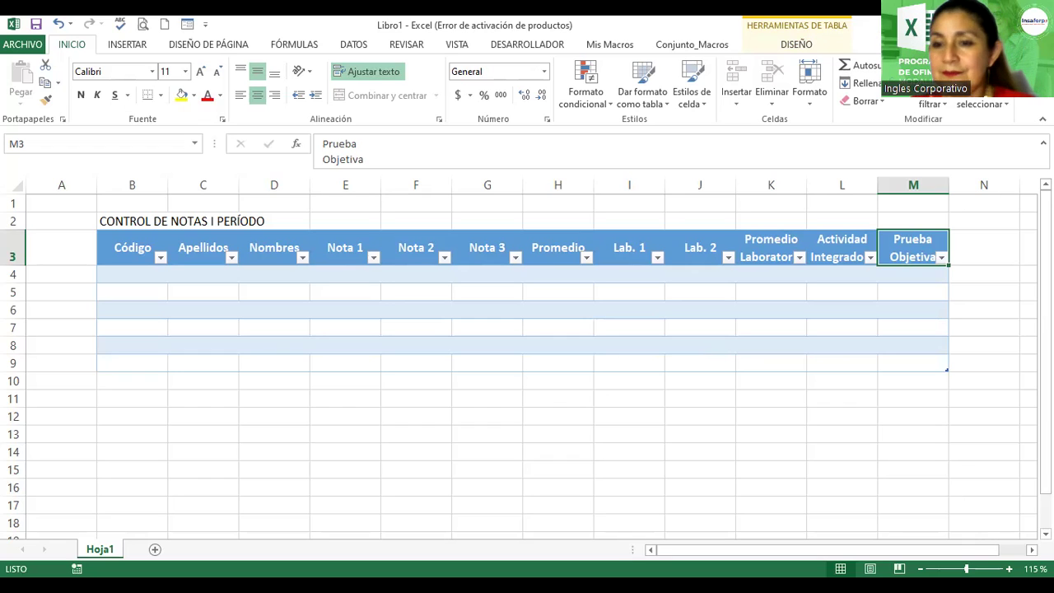
pyautogui.hotkey('alt', 'Tab')
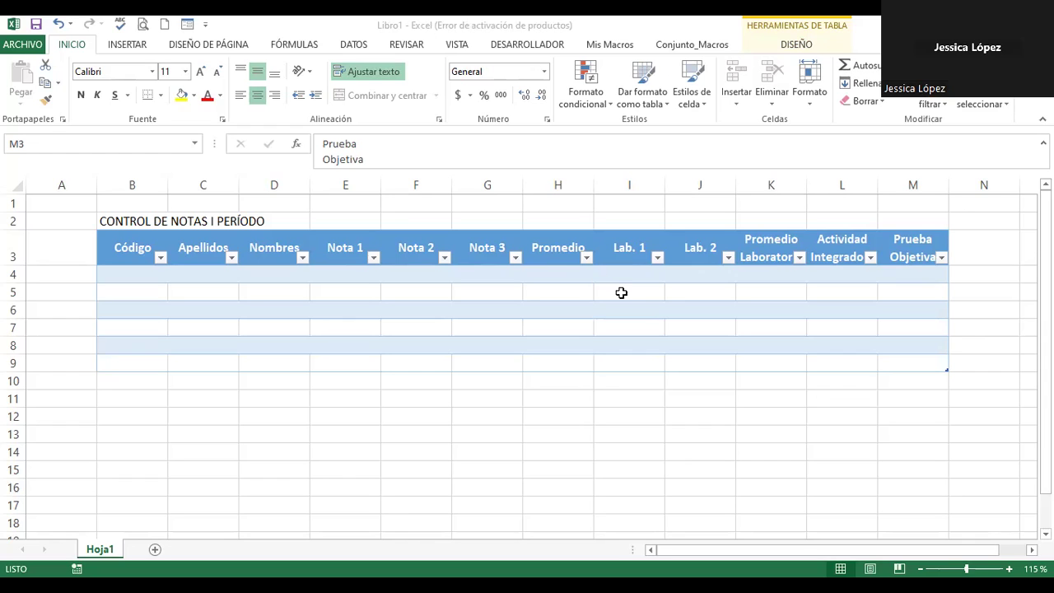
pyautogui.click(762, 23)
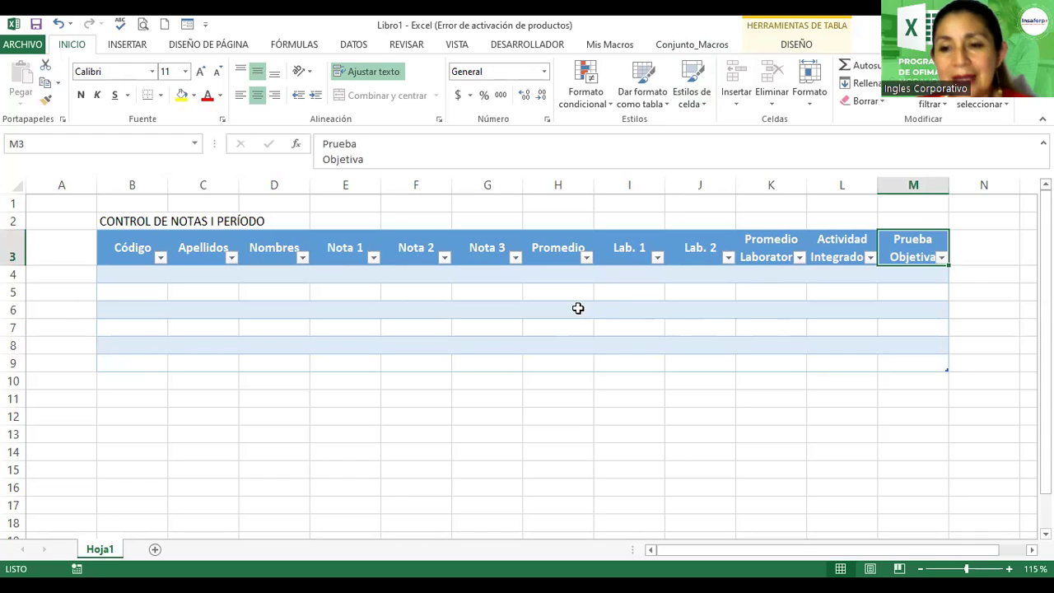
pyautogui.click(575, 310)
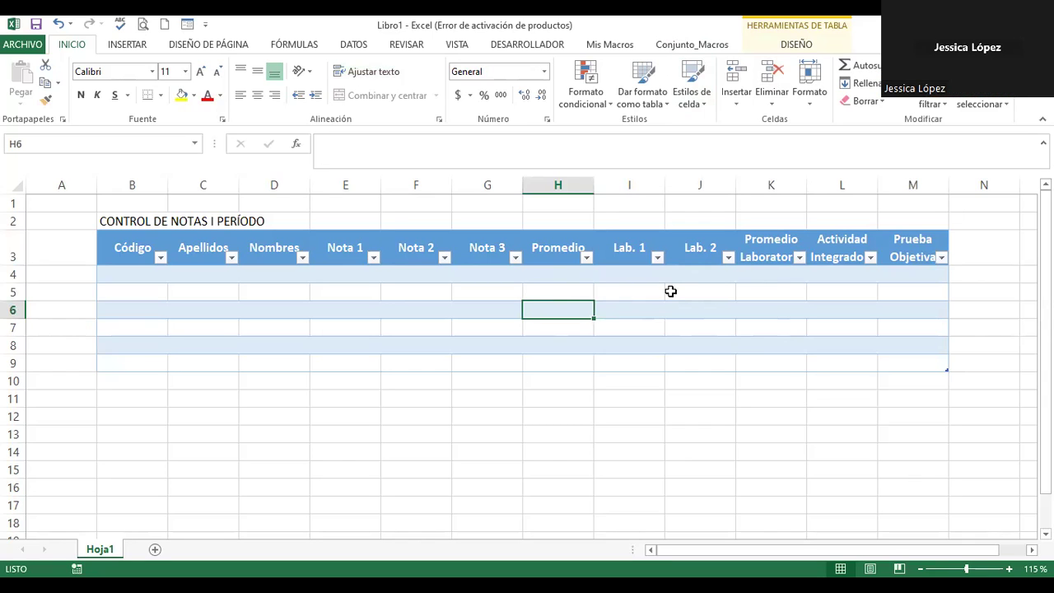
pyautogui.click(360, 46)
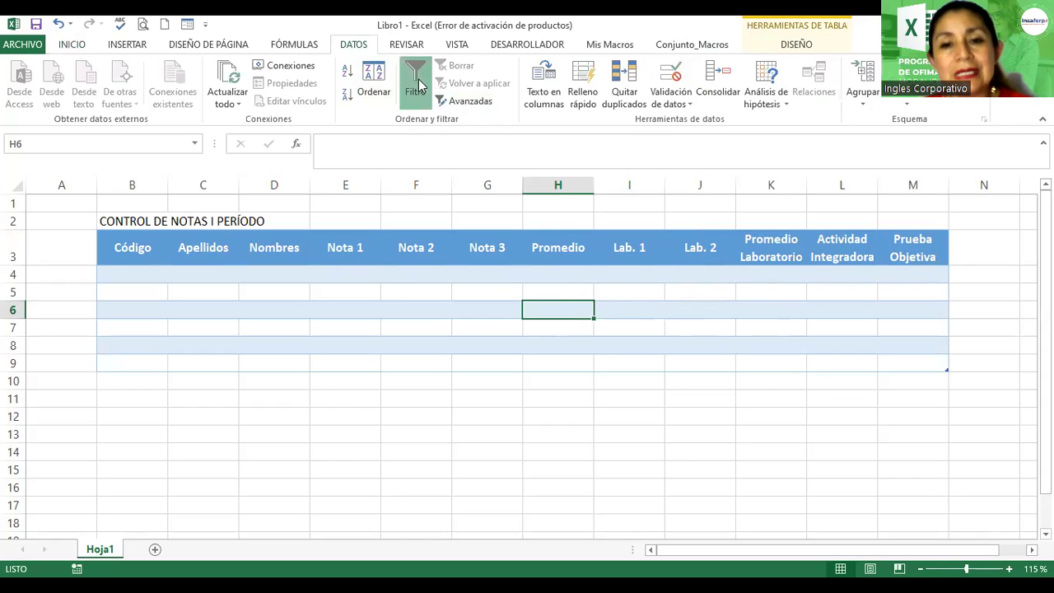
pyautogui.click(797, 44)
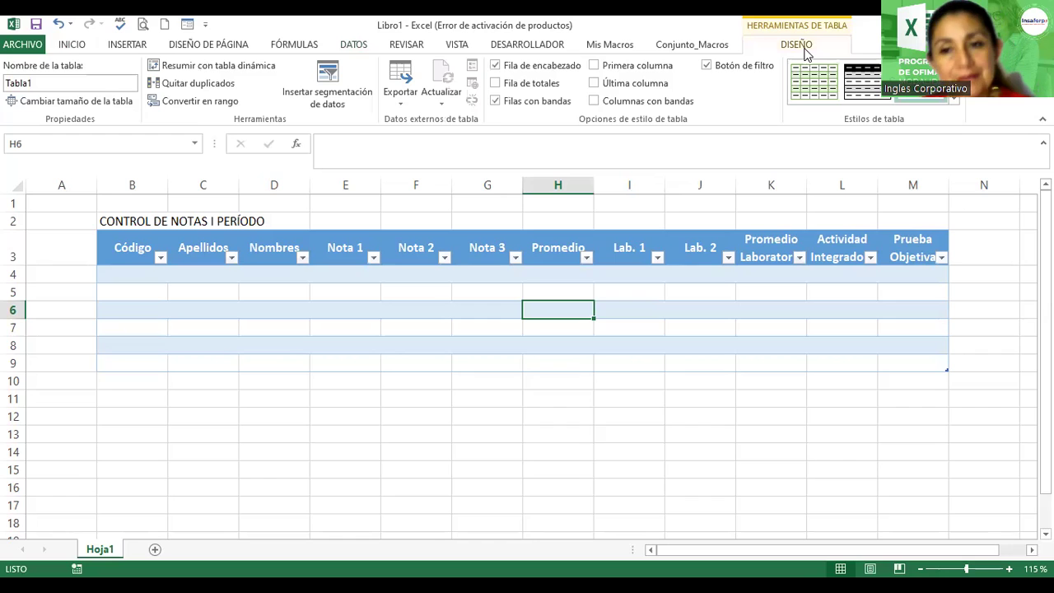
pyautogui.click(706, 66)
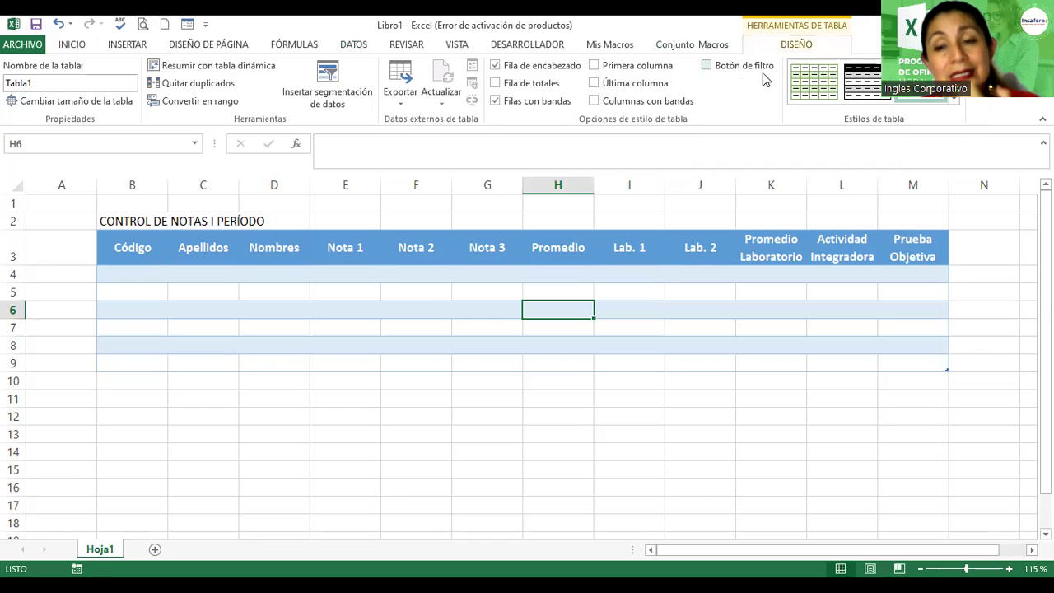
pyautogui.click(710, 68)
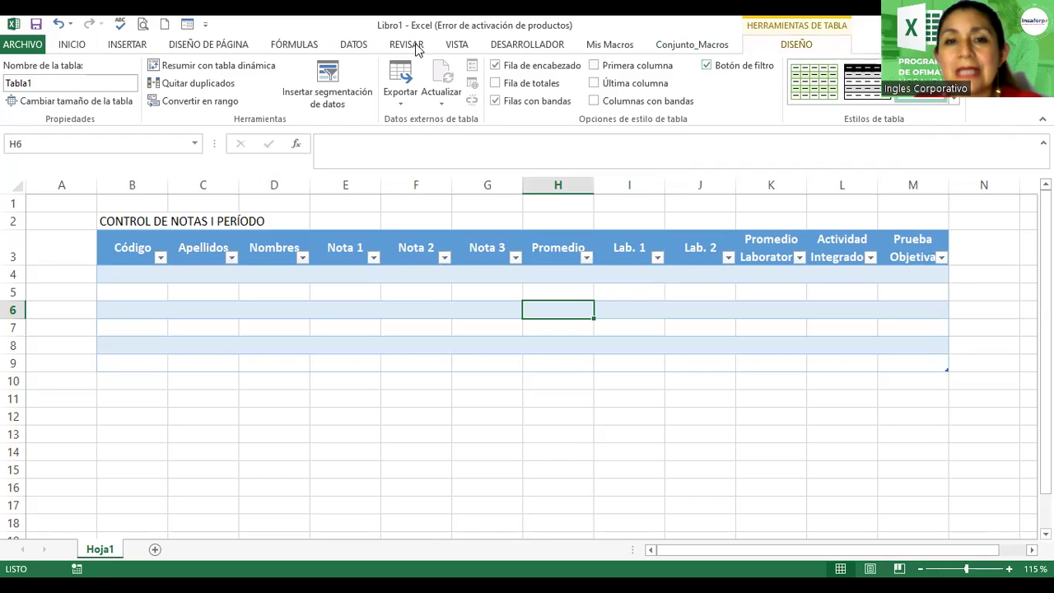
pyautogui.click(353, 46)
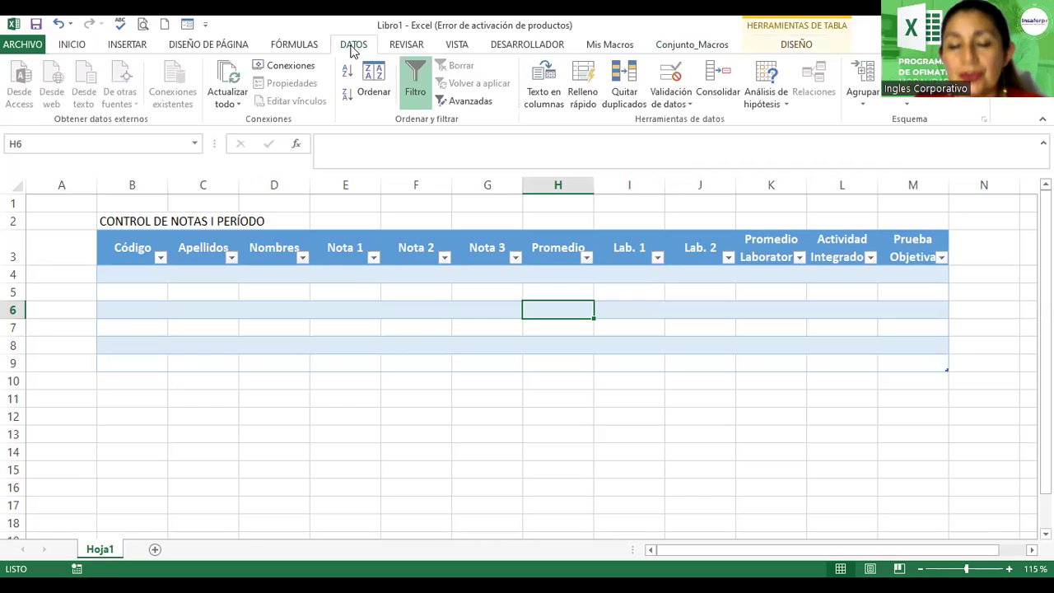
pyautogui.click(417, 81)
pyautogui.click(417, 80)
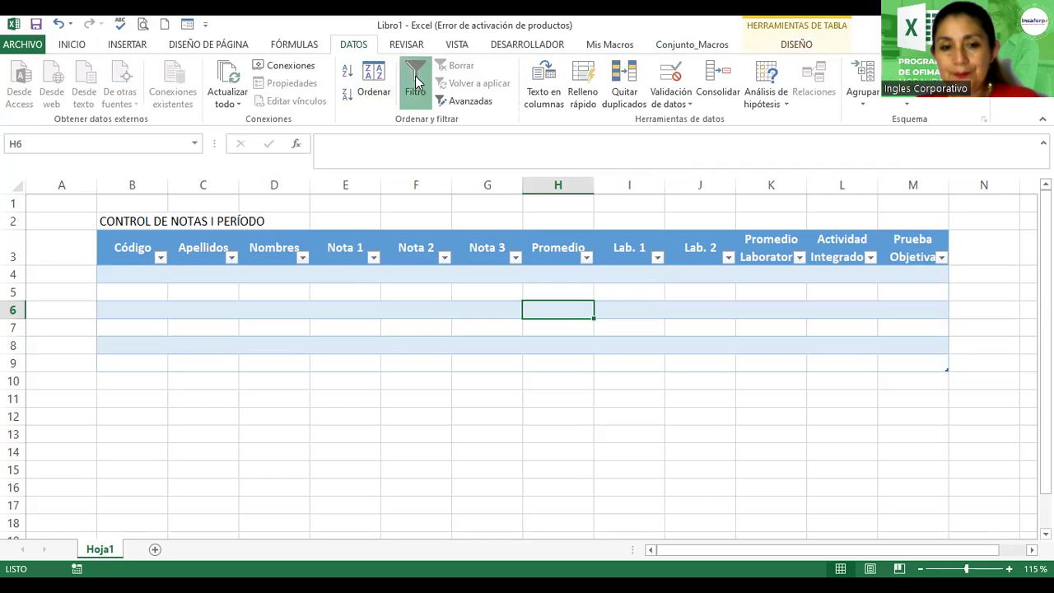
pyautogui.click(417, 81)
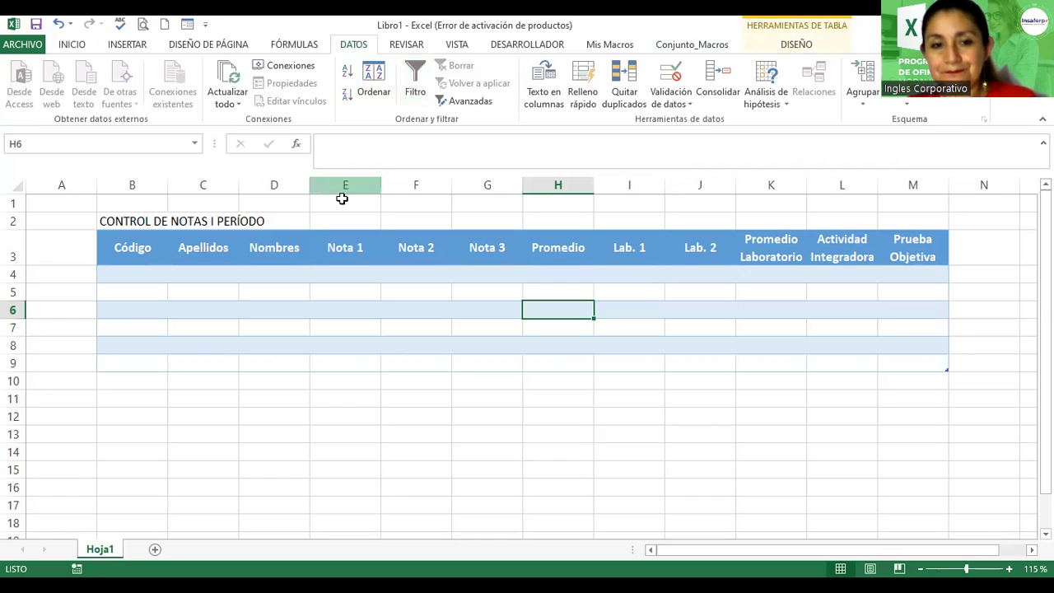
pyautogui.click(461, 267)
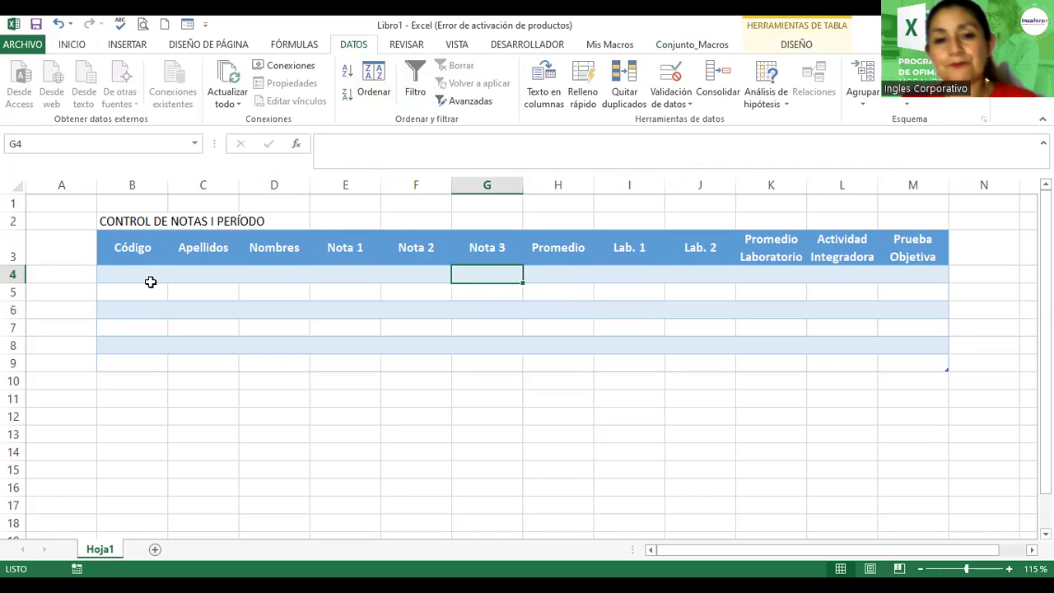
pyautogui.click(534, 270)
pyautogui.click(138, 276)
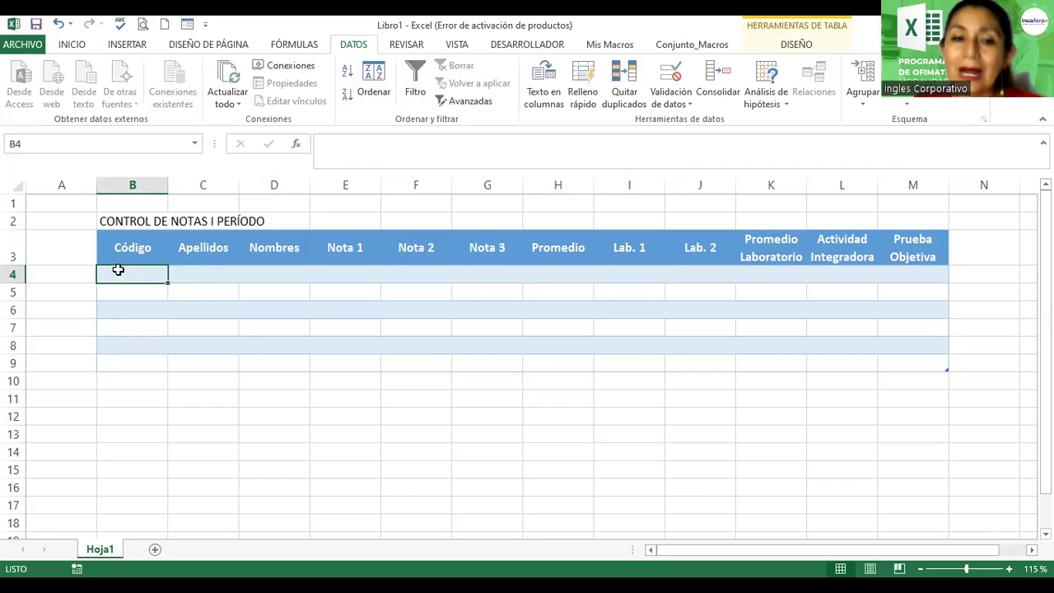
# Step: Select Código cells B4:B9 and open the Validación de datos dialog
pyautogui.moveTo(122, 273); pyautogui.dragTo(125, 351)
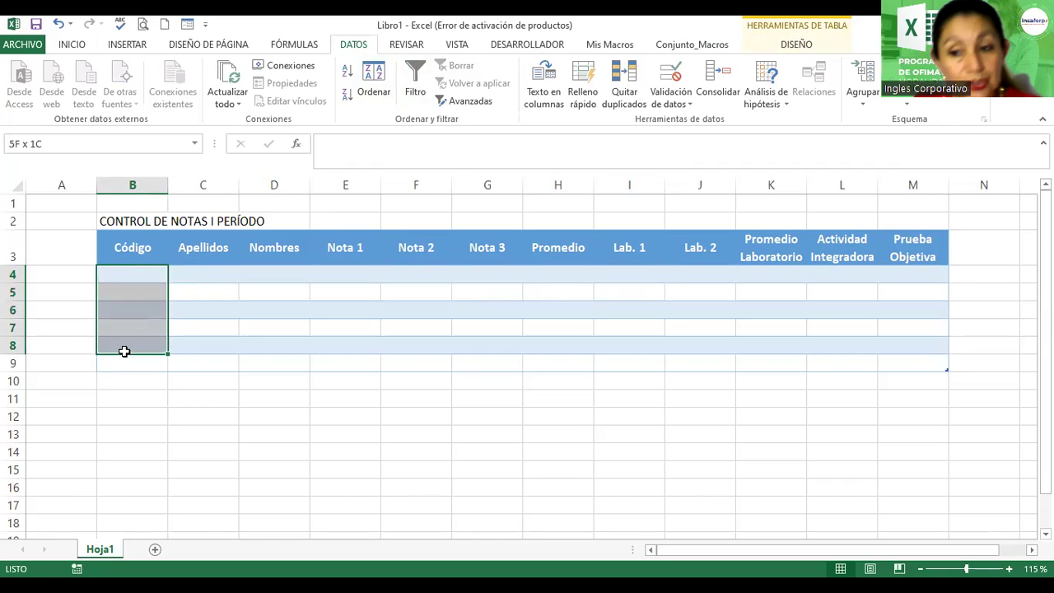
pyautogui.moveTo(125, 351)
pyautogui.mouseDown()
pyautogui.moveTo(150, 351)
pyautogui.moveTo(142, 365)
pyautogui.mouseUp()
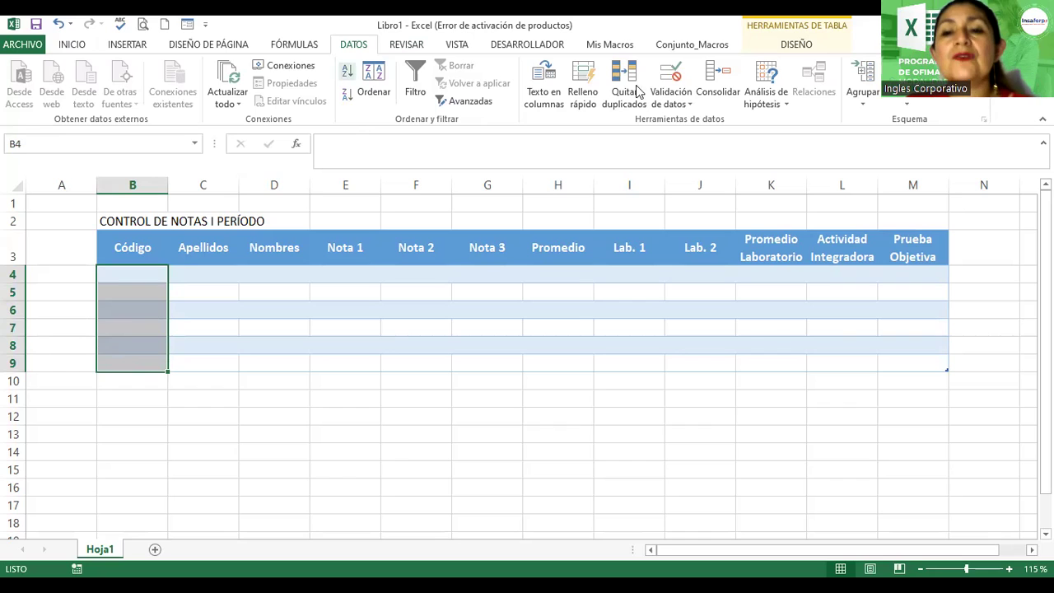
pyautogui.click(677, 96)
pyautogui.click(676, 121)
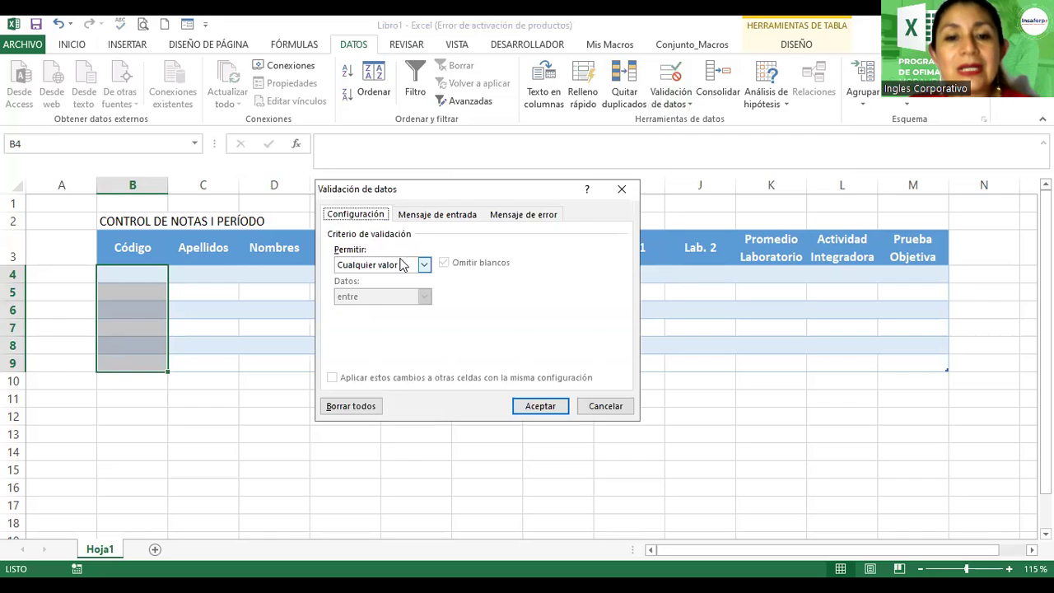
# Step: Set Permitir to Personalizada and start the formula =contar.si( over range B4:B10
pyautogui.click(402, 264)
pyautogui.click(383, 349)
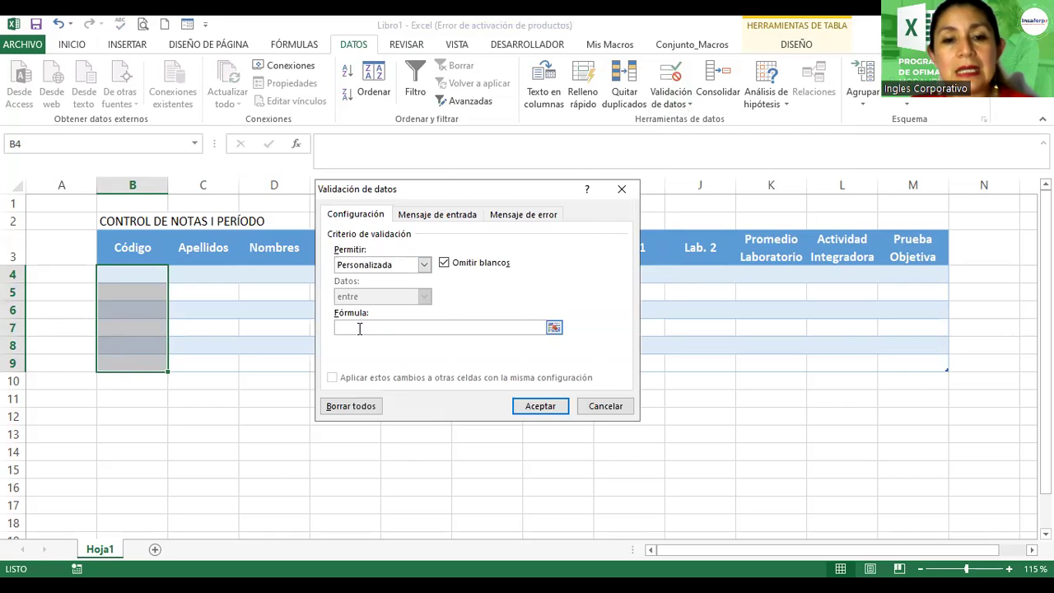
pyautogui.click(360, 328)
pyautogui.write('=contar')
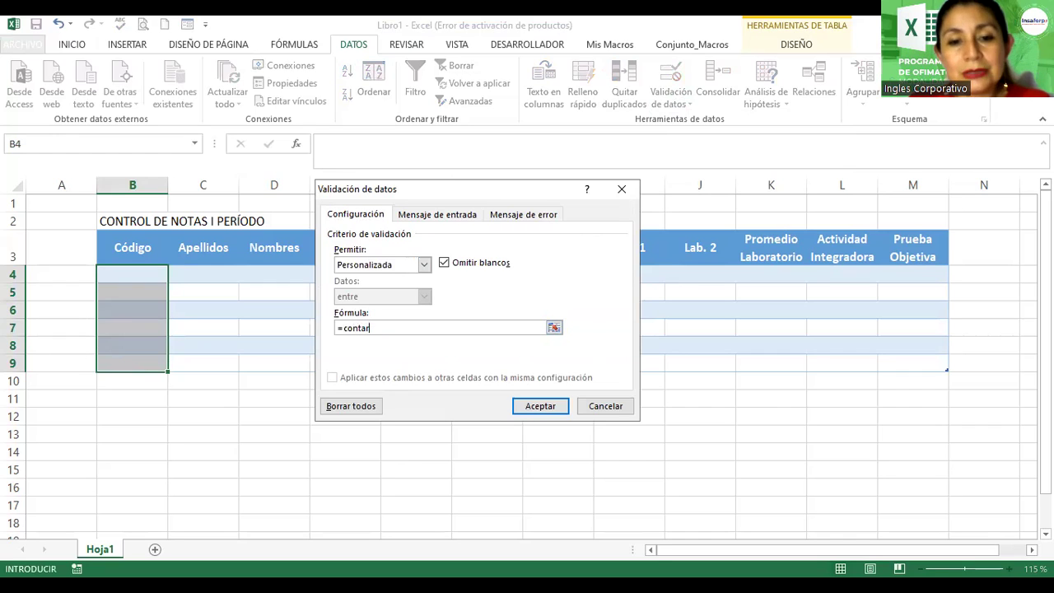
pyautogui.write('.si')
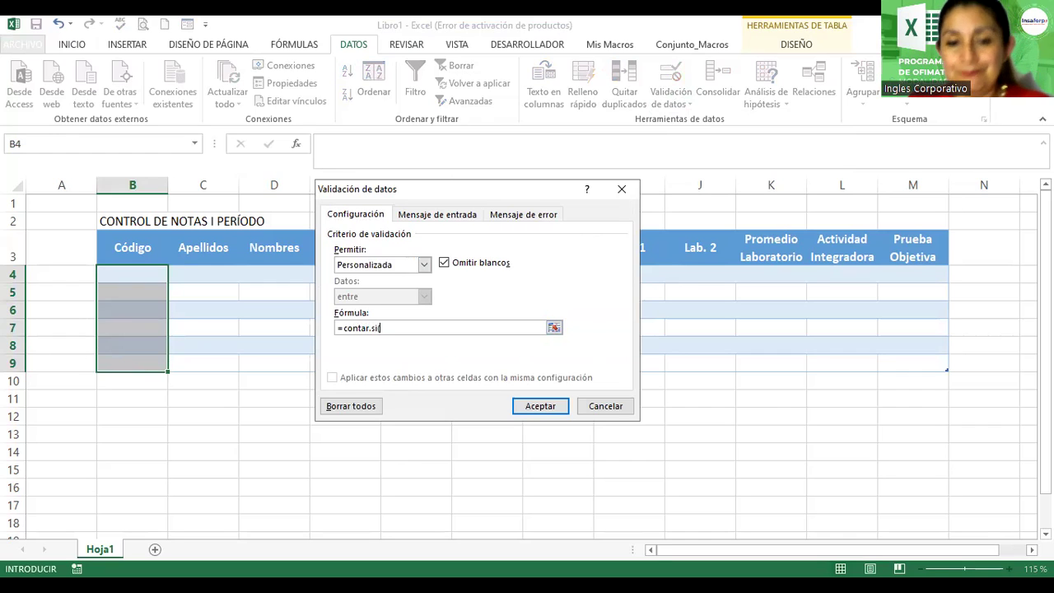
pyautogui.write('(')
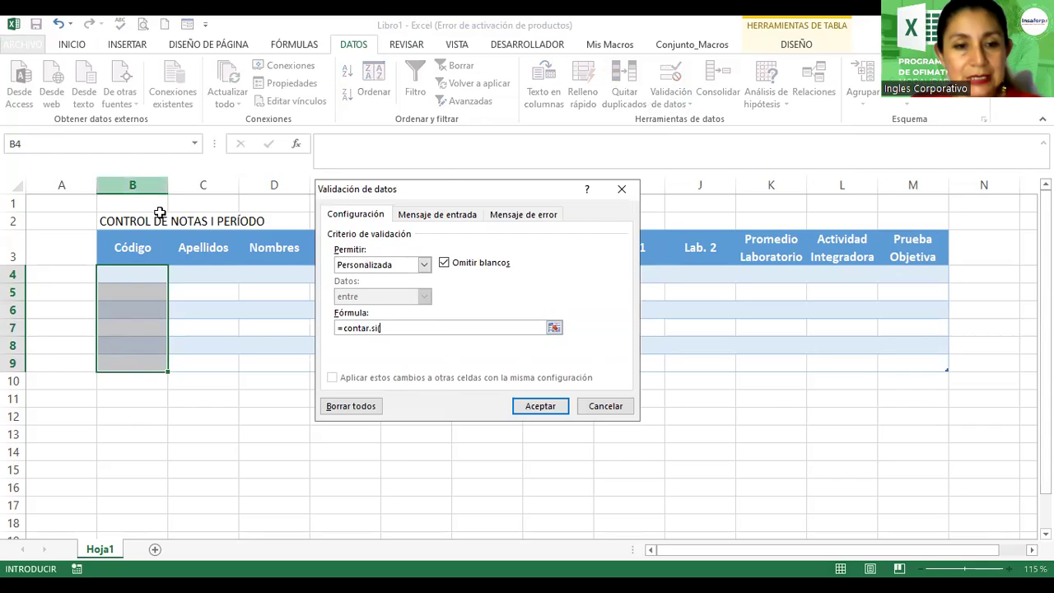
pyautogui.click(154, 278)
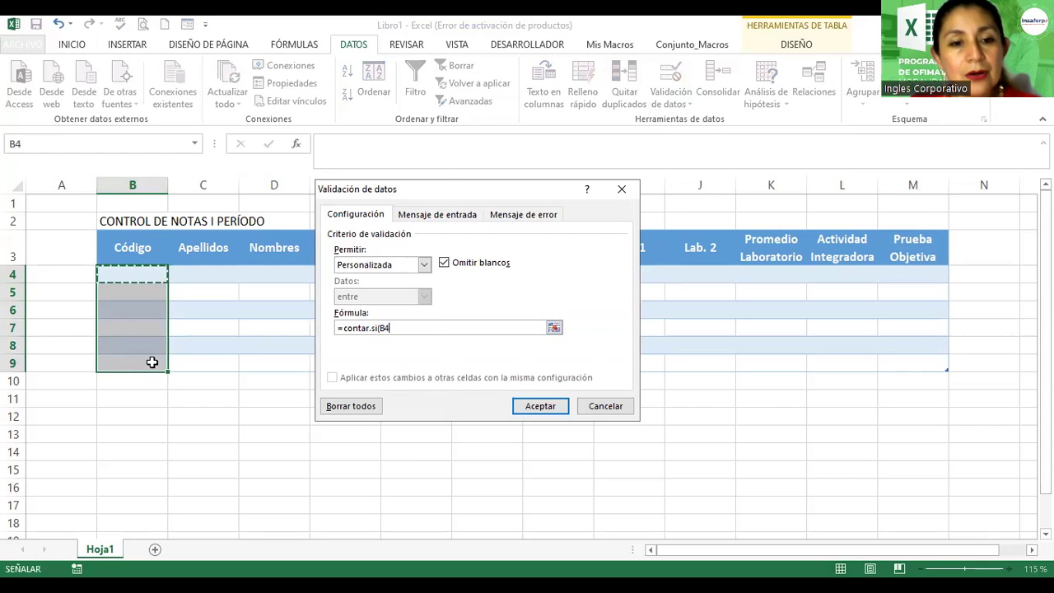
pyautogui.moveTo(153, 281); pyautogui.dragTo(151, 380)
# Step: Complete the formula as =contar.si($B$4:$B$10;B4)=1 with F4 absolute references and accept
pyautogui.click(381, 328)
pyautogui.press('F4')
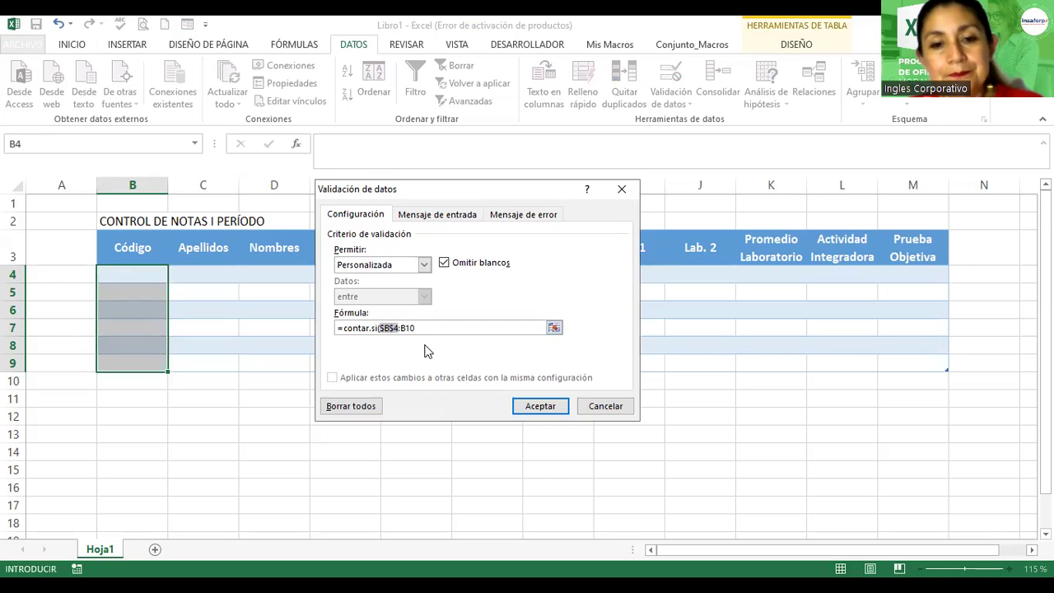
pyautogui.press('End')
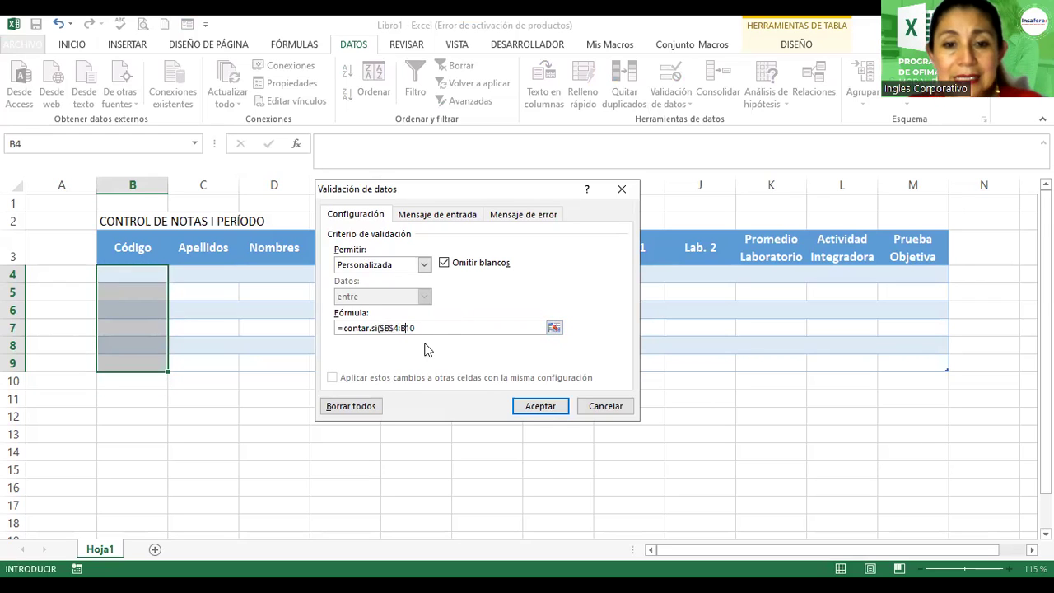
pyautogui.doubleClick(409, 328)
pyautogui.press('F4')
pyautogui.press('End')
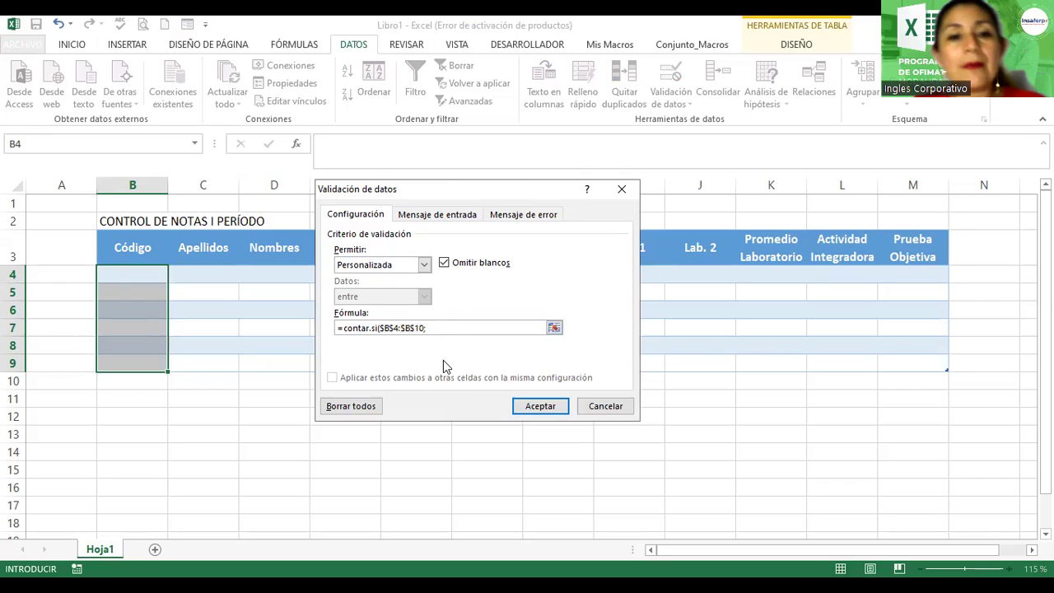
pyautogui.write(';')
pyautogui.click(124, 277)
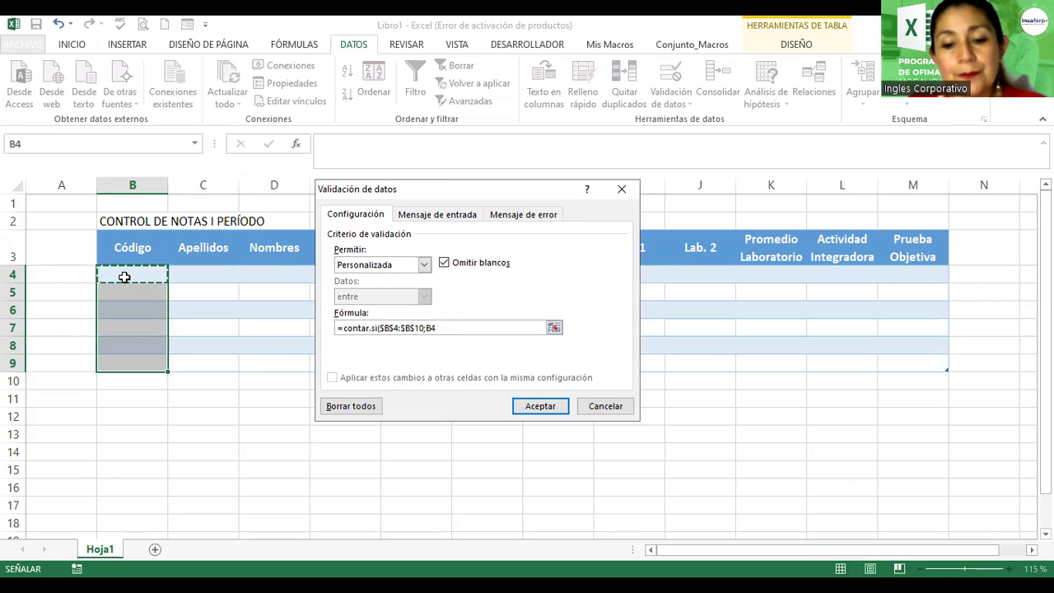
pyautogui.write(')=')
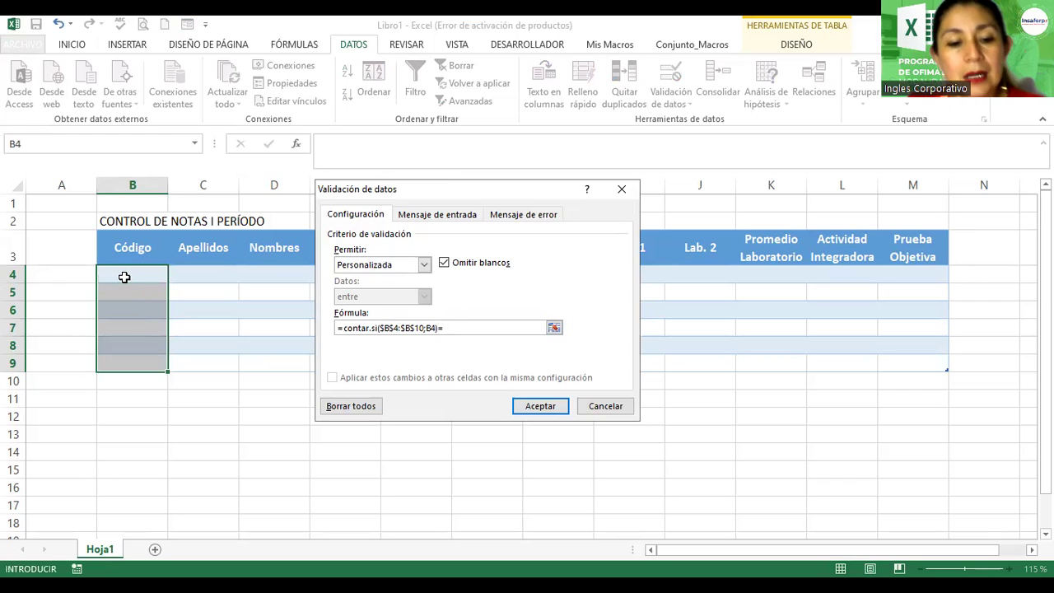
pyautogui.write('1')
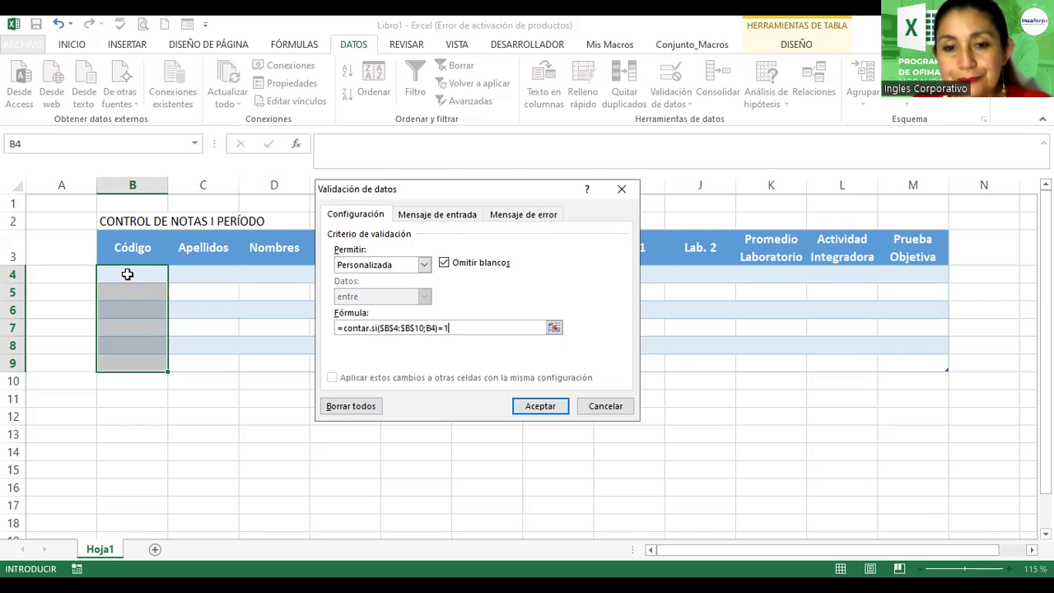
pyautogui.click(525, 408)
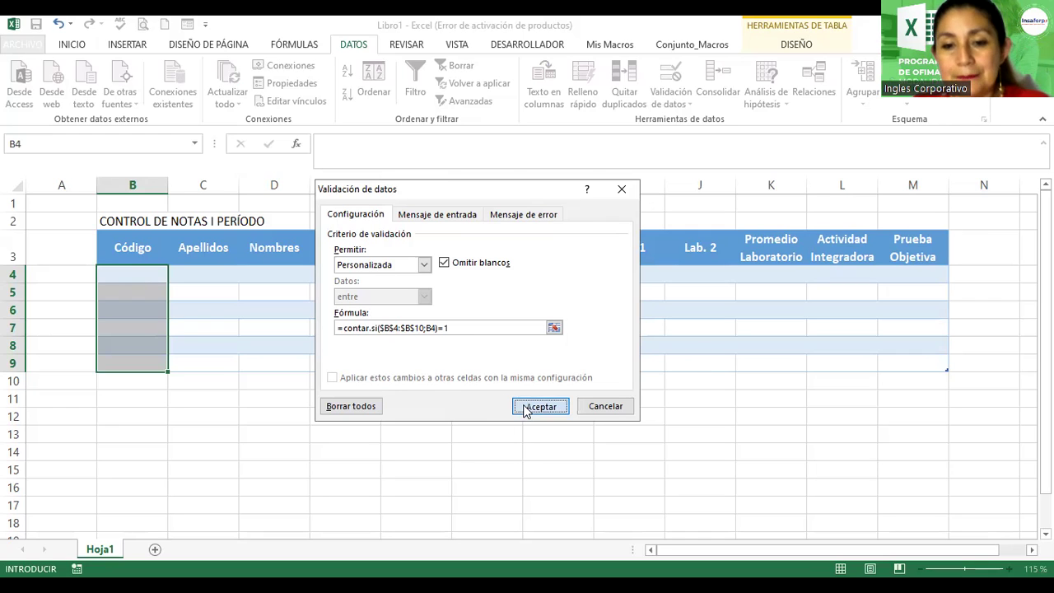
# Step: Apply the no-repeat rule and enter code 1020 in B4
pyautogui.click(131, 274)
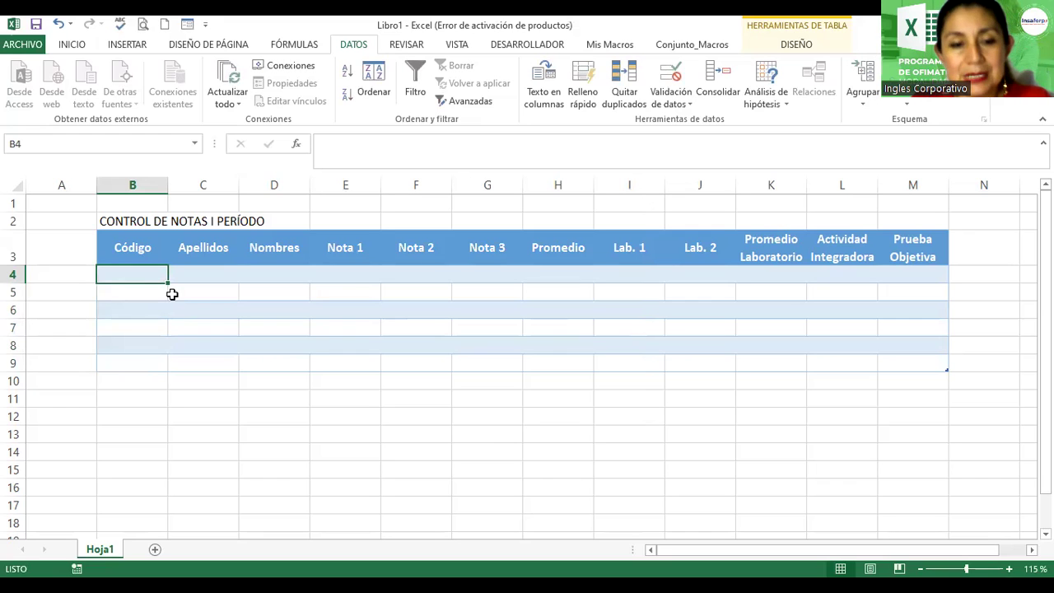
pyautogui.write('1020')
pyautogui.press('Return')
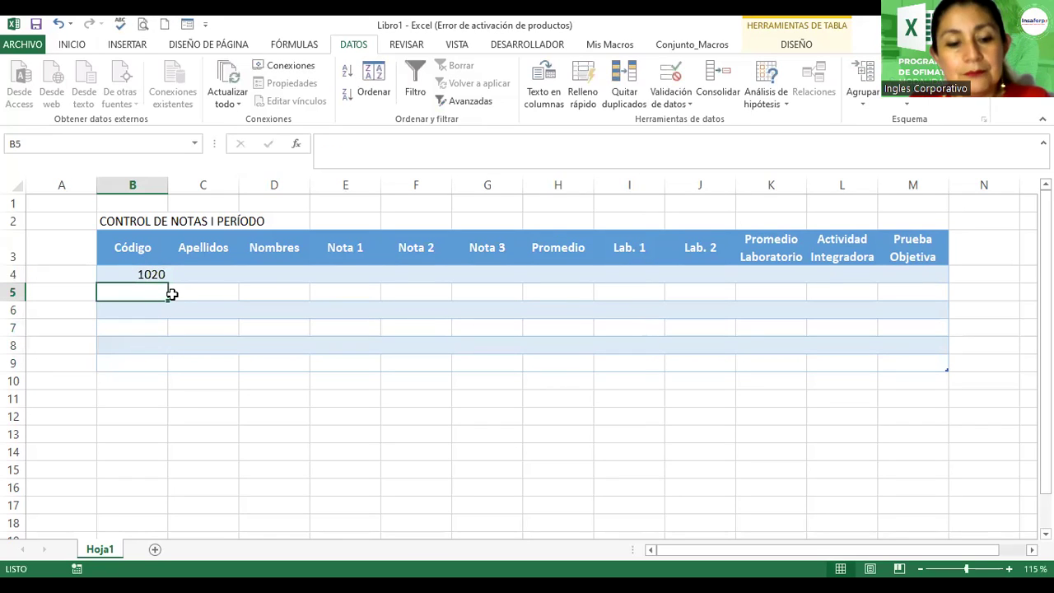
# Step: Try a duplicate 1020 in B5 and cancel the Valor no válido alert
pyautogui.write('1020')
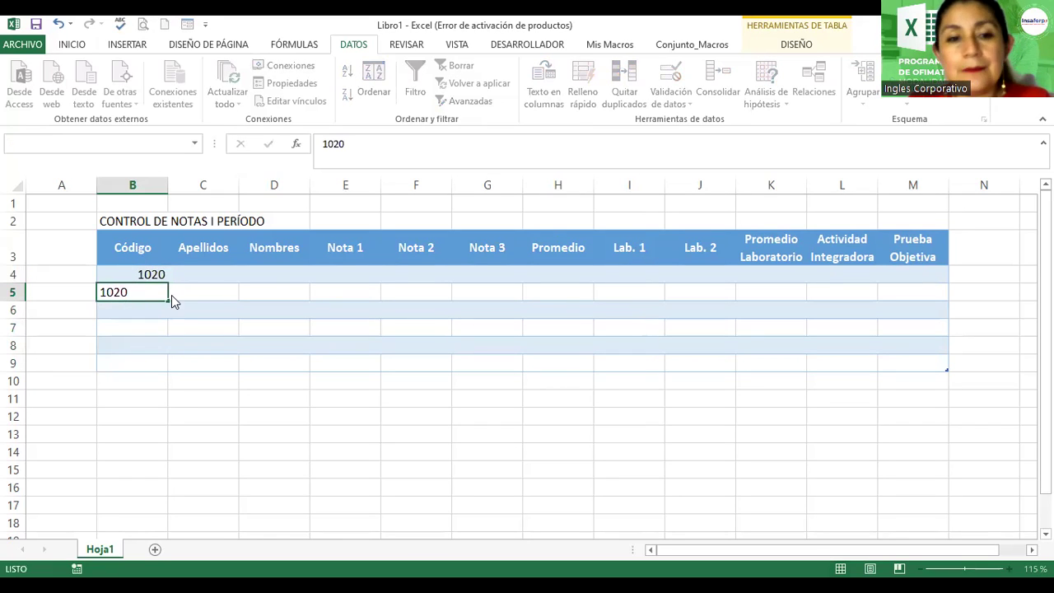
pyautogui.press('Return')
pyautogui.press('Tab')
pyautogui.press('Return')
# Step: Enter codes 1023, 1085 and 1079 in B5 to B7
pyautogui.write('1023')
pyautogui.press('Return')
pyautogui.write('1085')
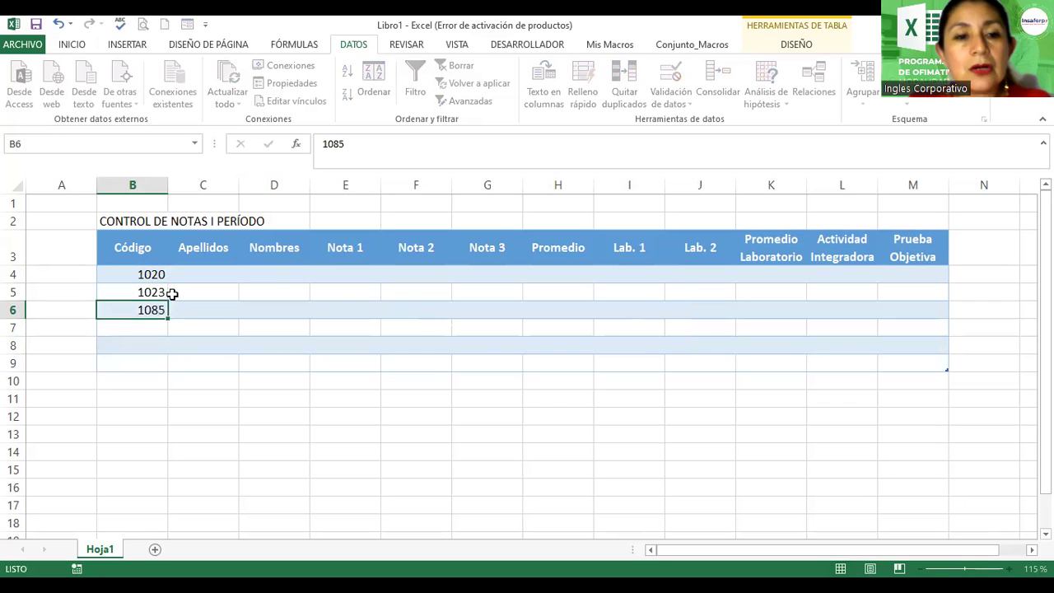
pyautogui.press('Return')
pyautogui.write('10')
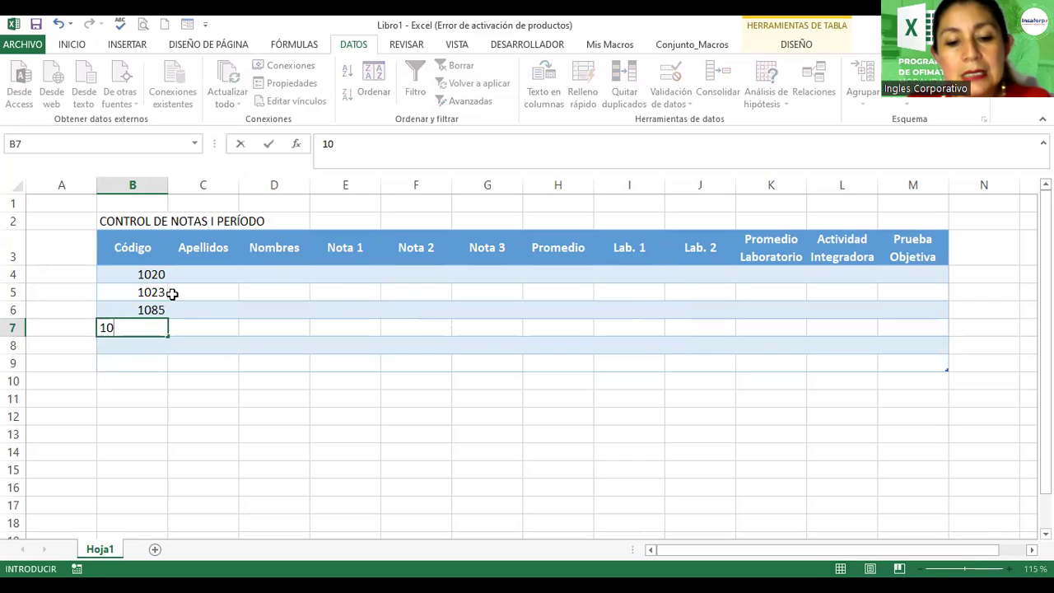
pyautogui.write('79')
pyautogui.press('Return')
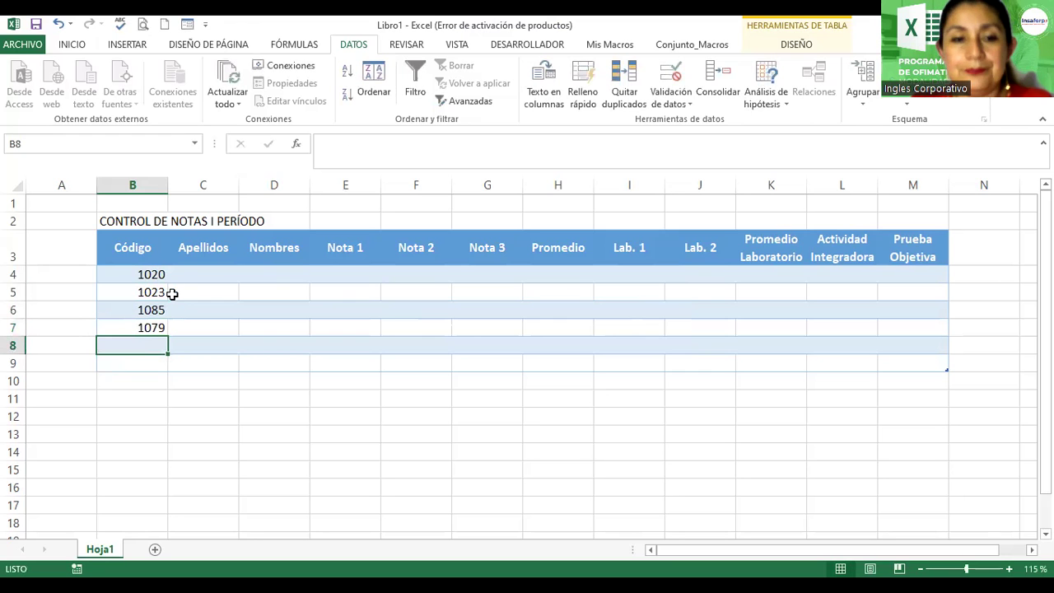
pyautogui.click(178, 272)
pyautogui.keyDown('ctrl'); pyautogui.scroll(1, 308, 327); pyautogui.keyUp('ctrl')
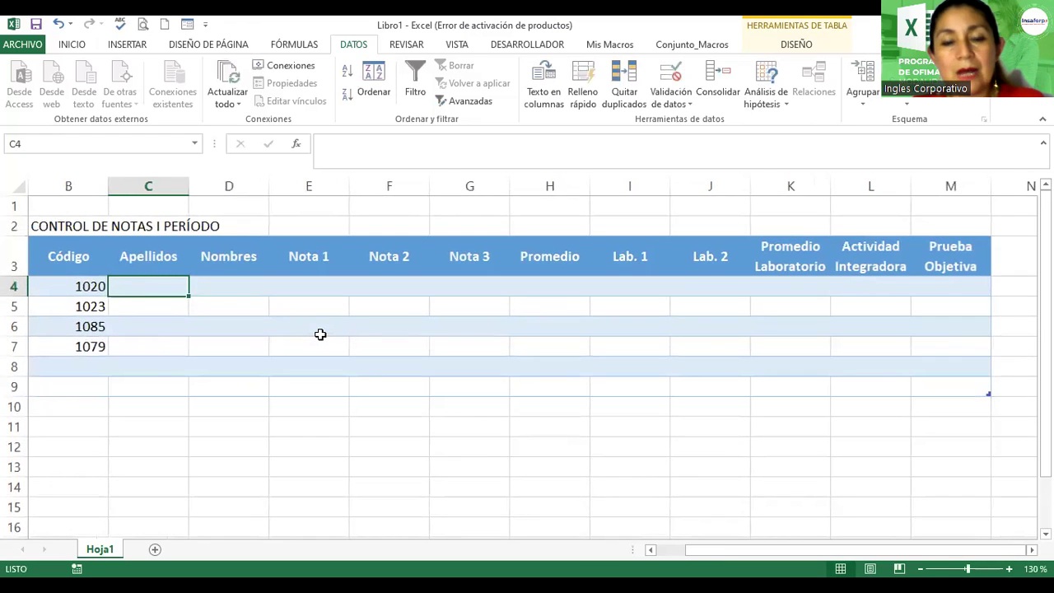
pyautogui.keyDown('ctrl'); pyautogui.scroll(1, 321, 334); pyautogui.keyUp('ctrl')
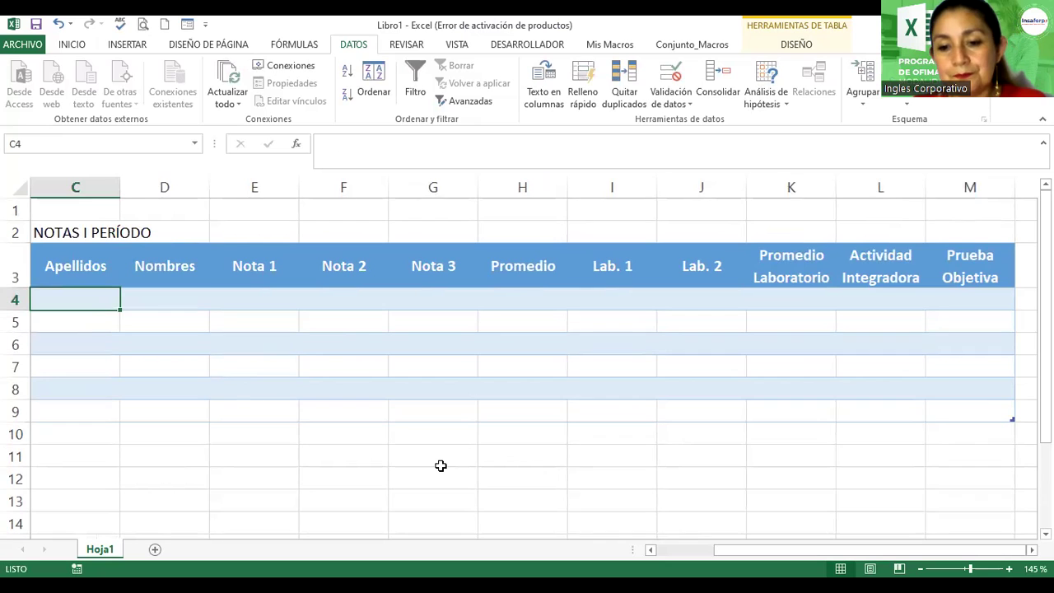
# Step: Type the first student's surnames in C4, widen column C to fit, and select B4:B8
pyautogui.hscroll(-1, 139, 313)
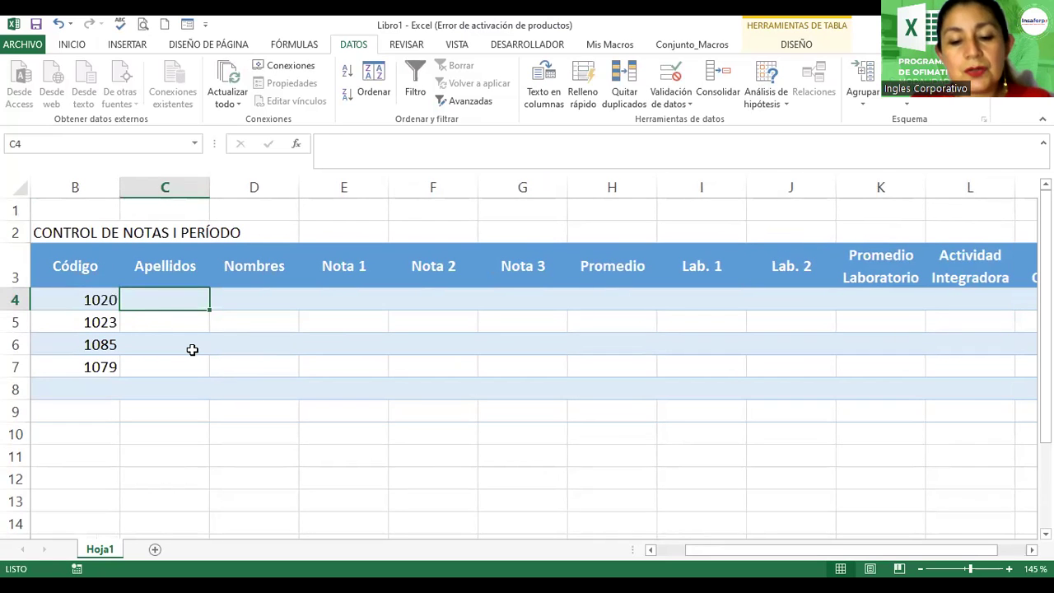
pyautogui.write('Campos Hernan')
pyautogui.press('BackSpace')
pyautogui.press('BackSpace')
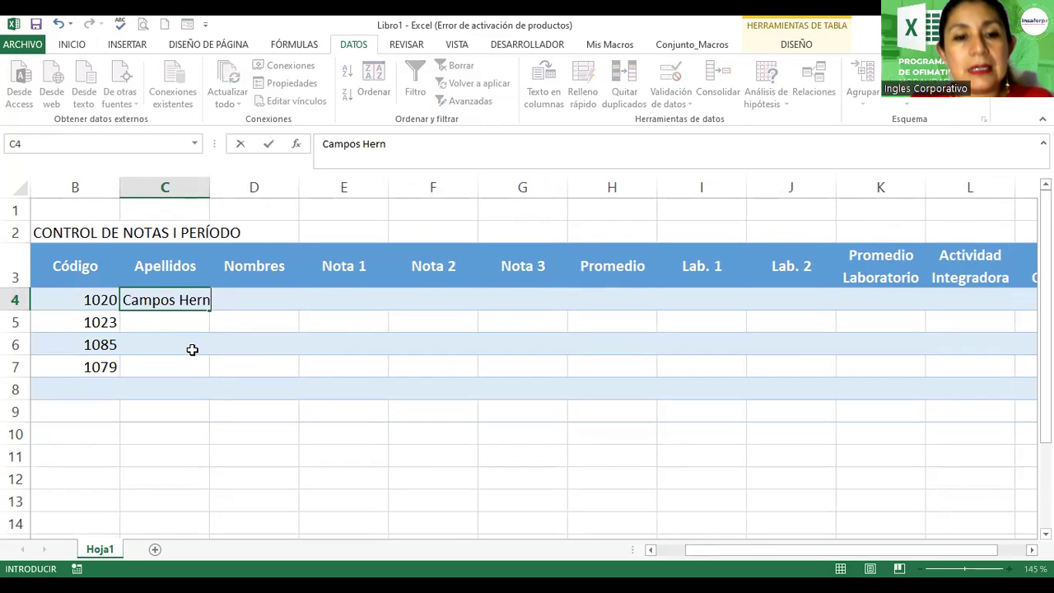
pyautogui.write('án')
pyautogui.press('BackSpace')
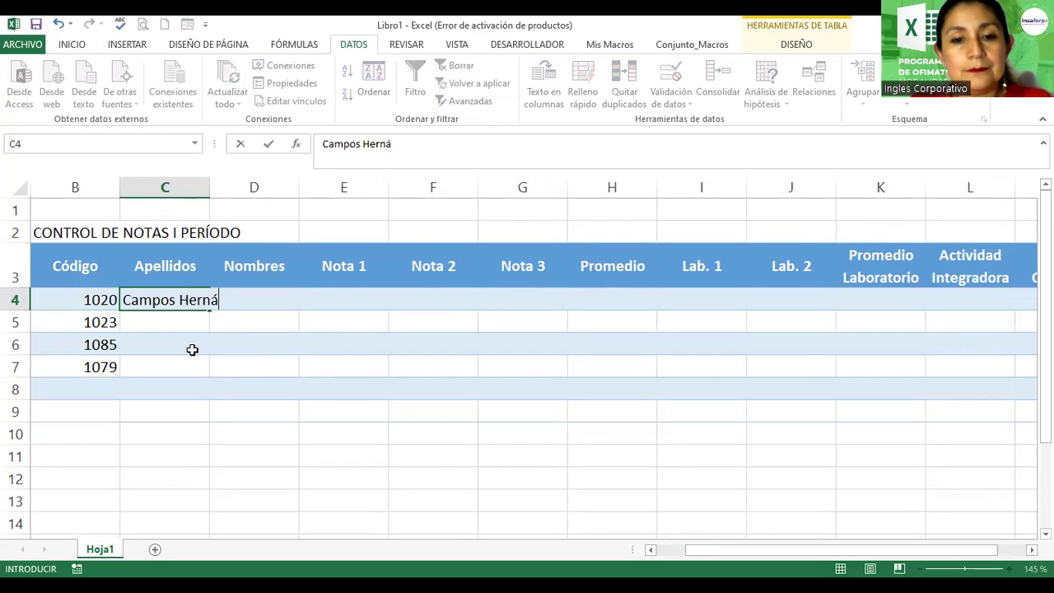
pyautogui.write('ndez')
pyautogui.press('Tab')
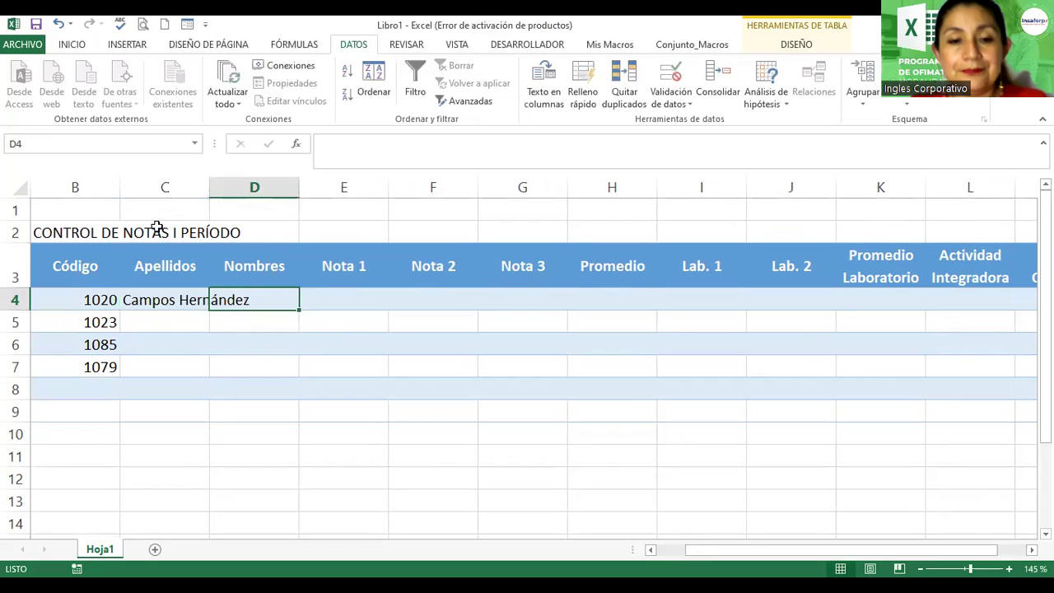
pyautogui.moveTo(208, 185)
pyautogui.mouseDown()
pyautogui.moveTo(288, 186)
pyautogui.moveTo(267, 187)
pyautogui.mouseUp()
pyautogui.moveTo(87, 293); pyautogui.dragTo(79, 393)
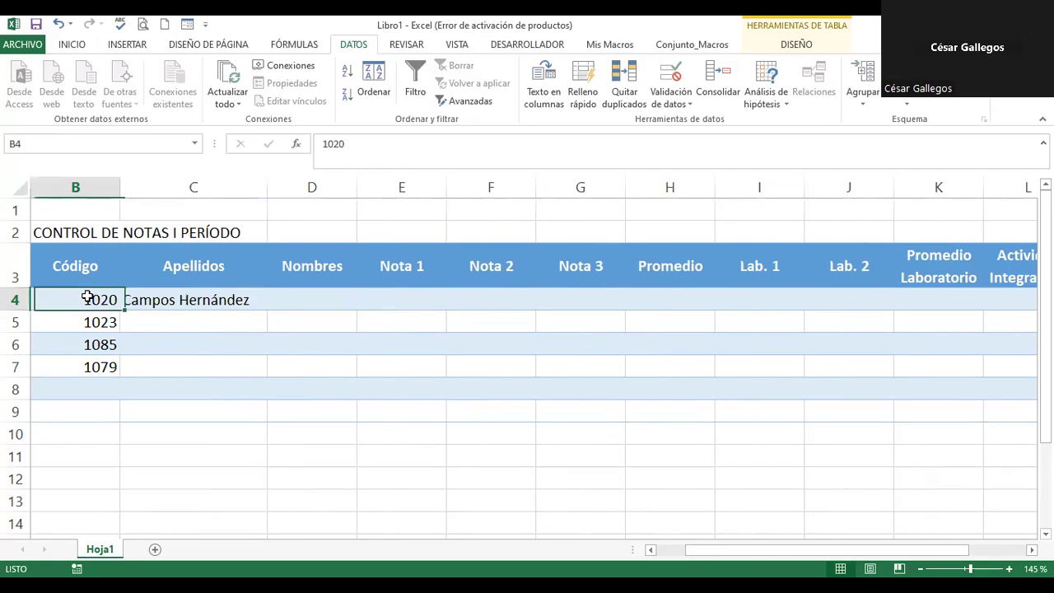
pyautogui.click(671, 97)
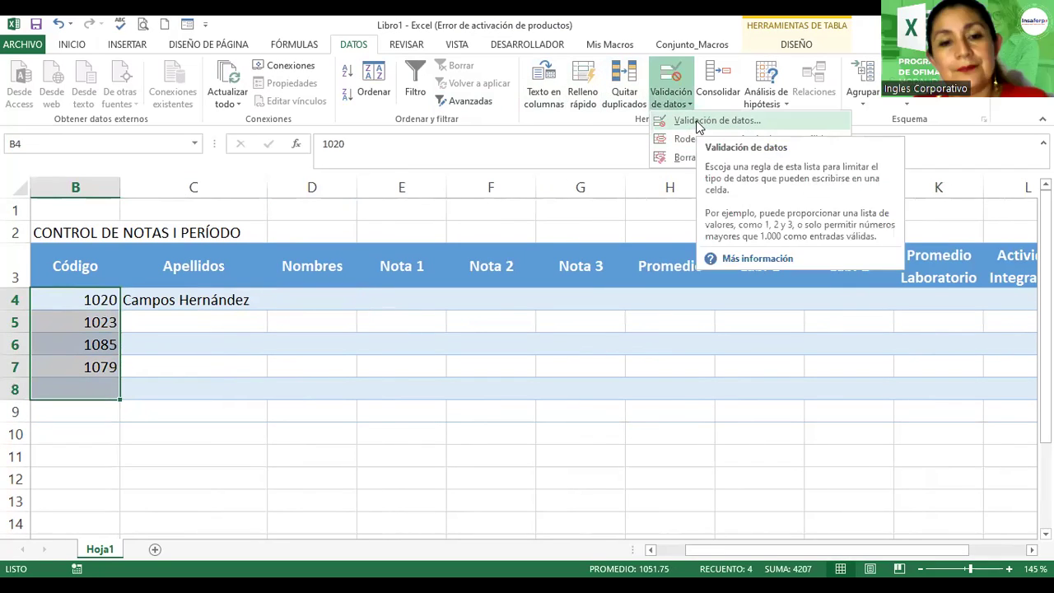
pyautogui.click(698, 124)
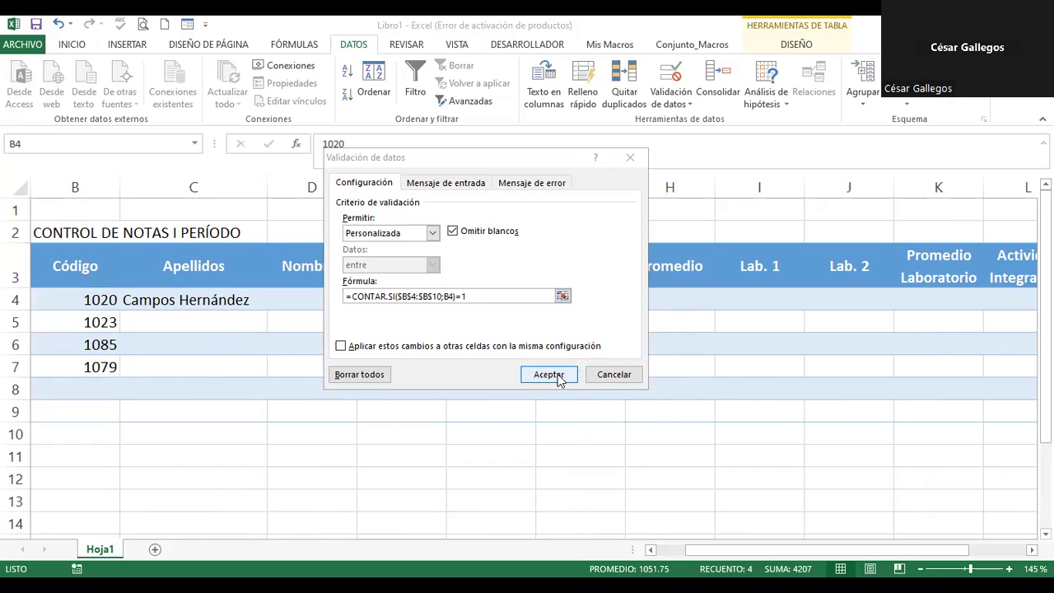
pyautogui.press('Return')
pyautogui.press('Right')
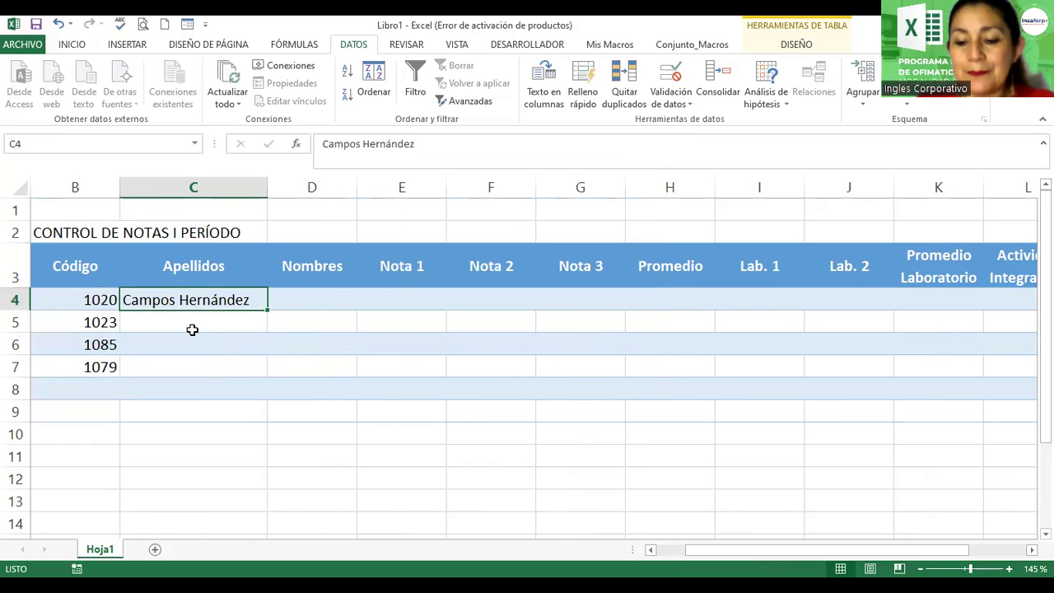
# Step: Enter the first name for student 1020, and surname and first name for student 1023
pyautogui.press('Right')
pyautogui.write('Camila')
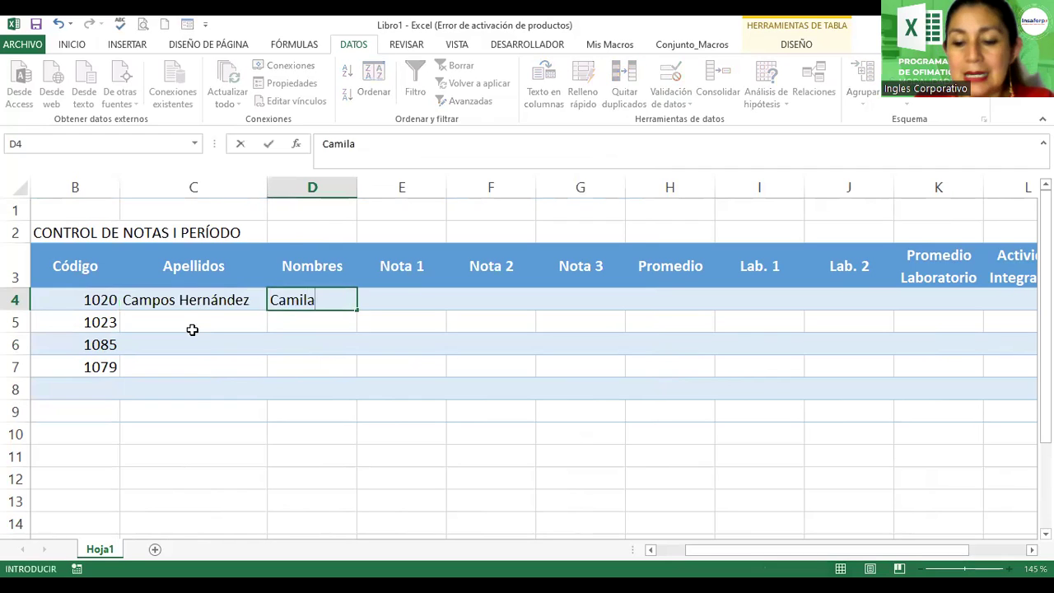
pyautogui.press('Return')
pyautogui.click(192, 329)
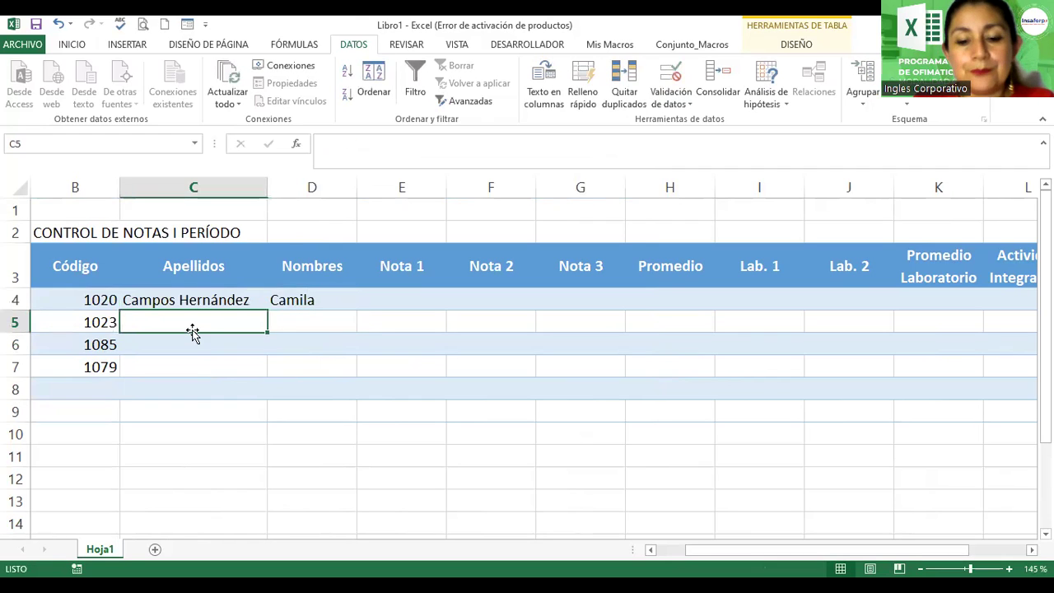
pyautogui.write('López')
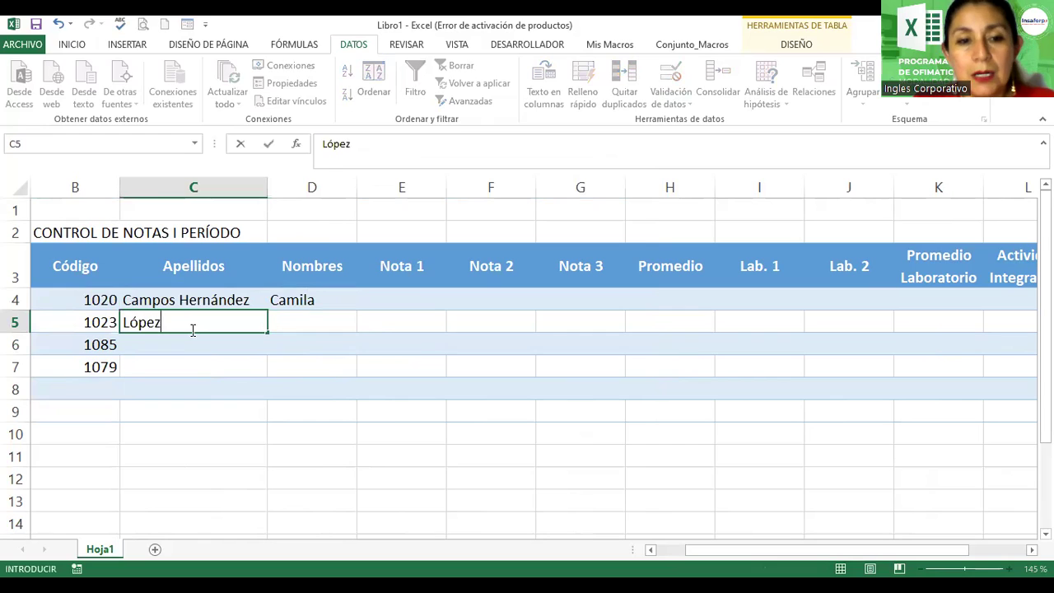
pyautogui.press('Tab')
pyautogui.write('Daniel')
pyautogui.press('Return')
# Step: Enter the surname and first name for student 1085 in row 6
pyautogui.press('Left')
pyautogui.press('Left')
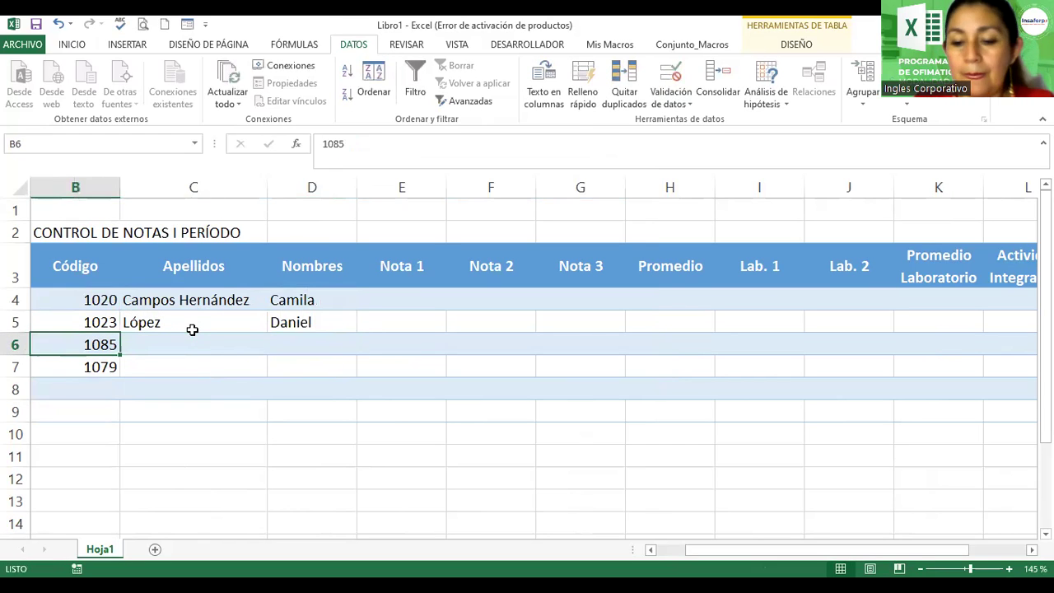
pyautogui.press('Right')
pyautogui.write('Aquino')
pyautogui.press('BackSpace')
pyautogui.press('Right')
pyautogui.write('Alejandro')
pyautogui.press('Return')
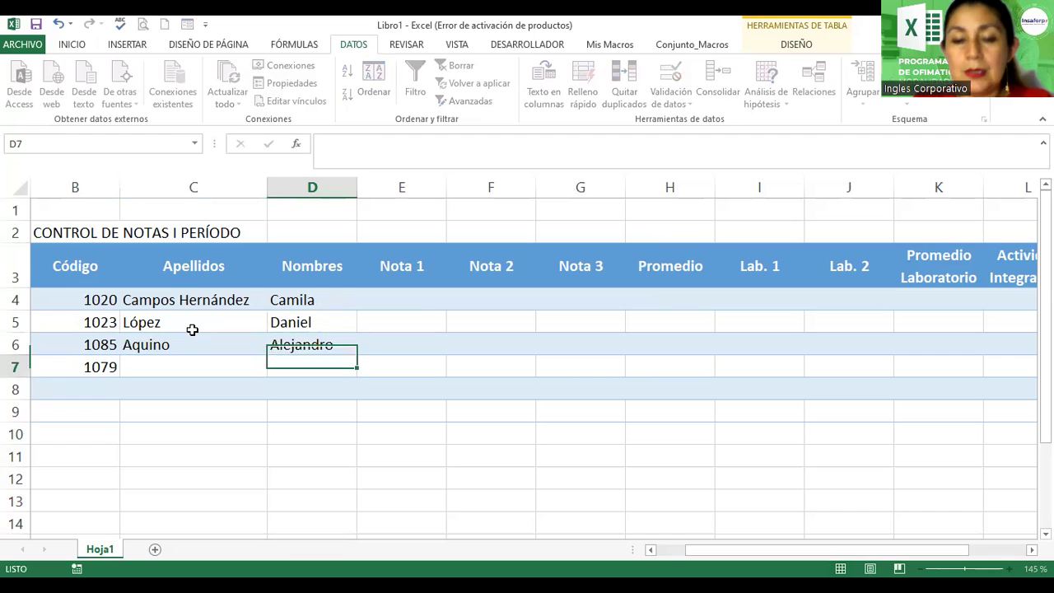
# Step: Enter the surname and first name for student 1079 in row 7
pyautogui.press('Left')
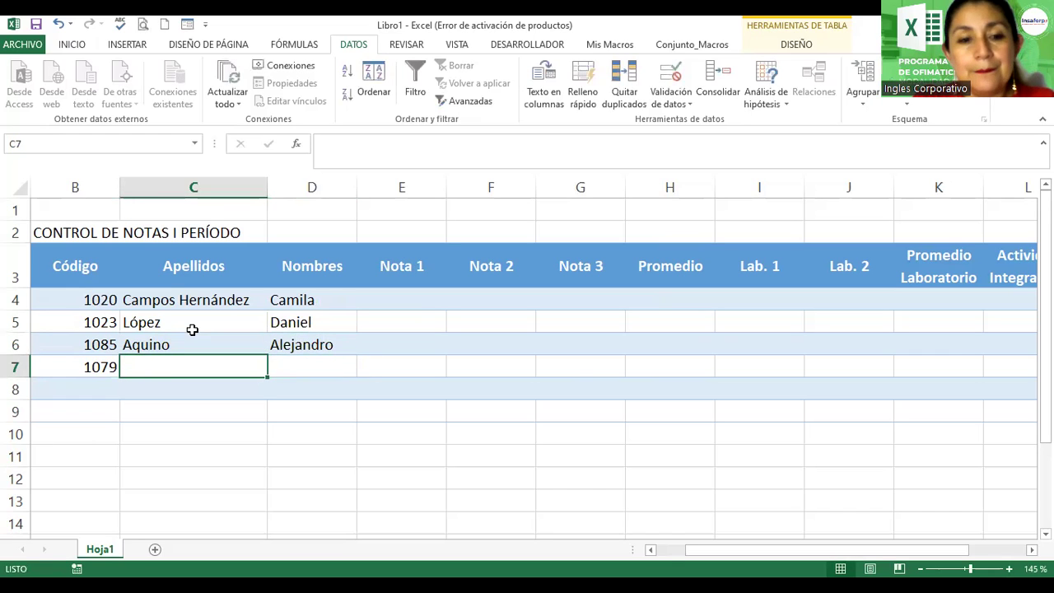
pyautogui.write('Valle')
pyautogui.press('Tab')
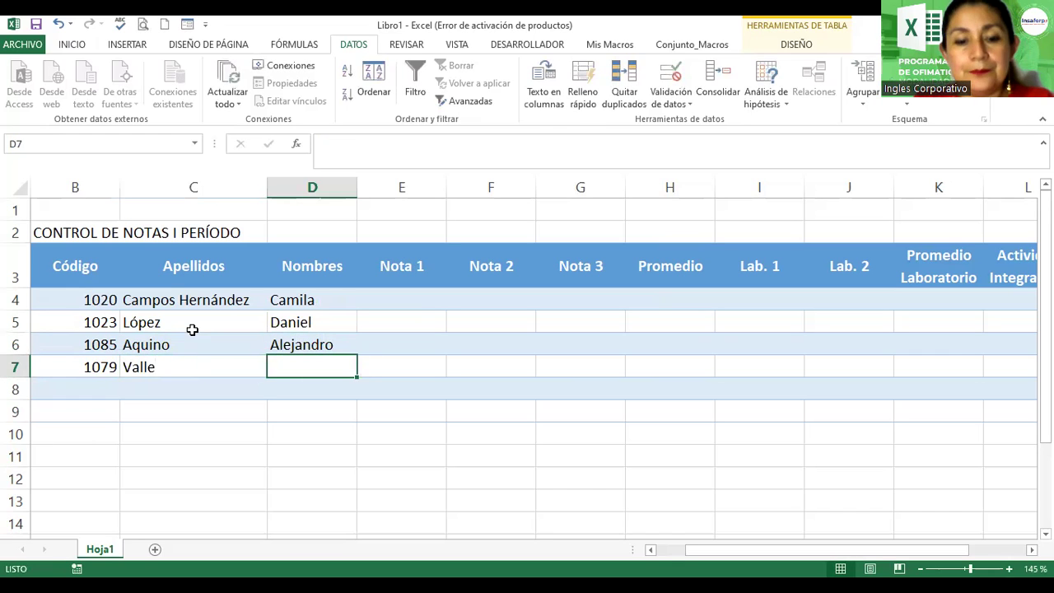
pyautogui.write('Carlos')
pyautogui.press('Return')
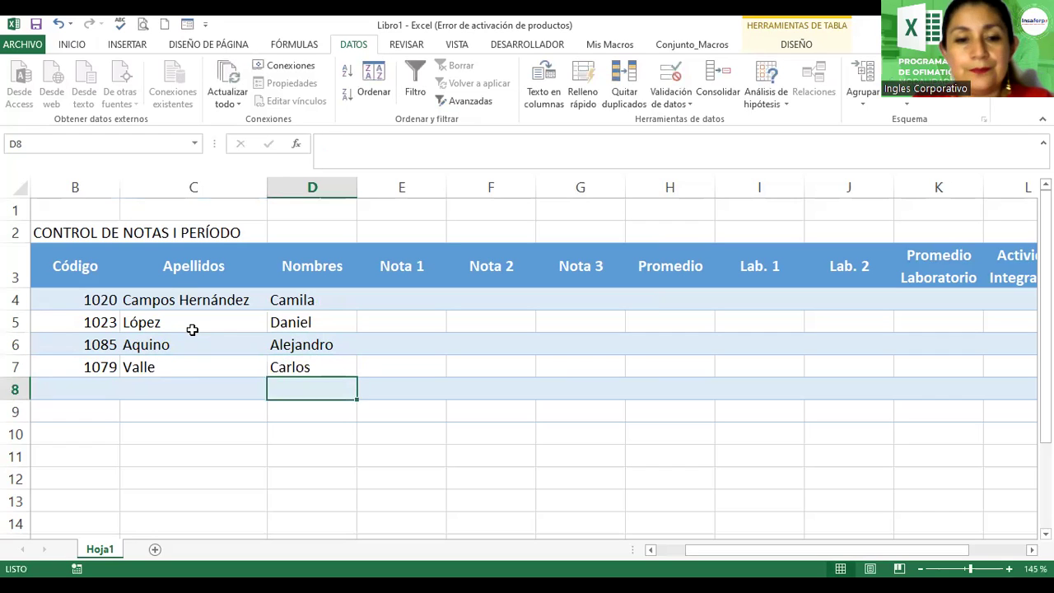
pyautogui.click(424, 300)
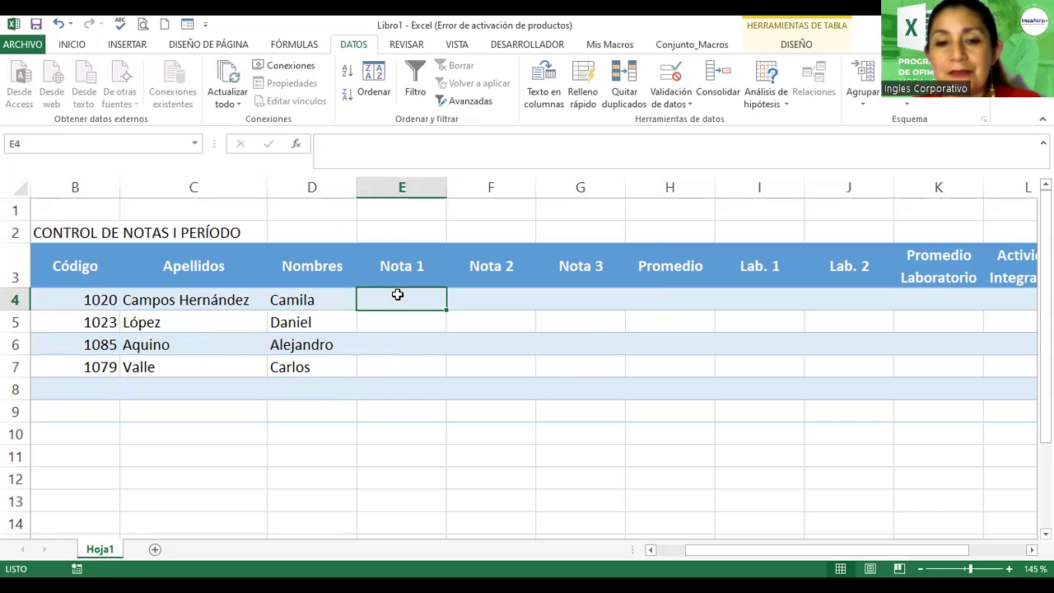
pyautogui.moveTo(397, 294); pyautogui.dragTo(552, 357)
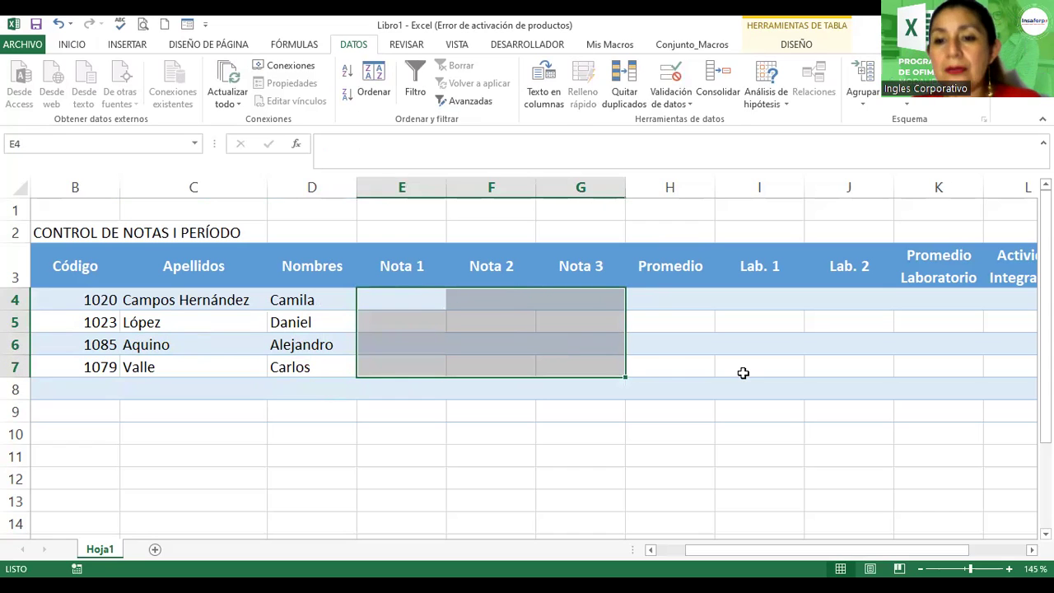
pyautogui.scroll(-1, 742, 372)
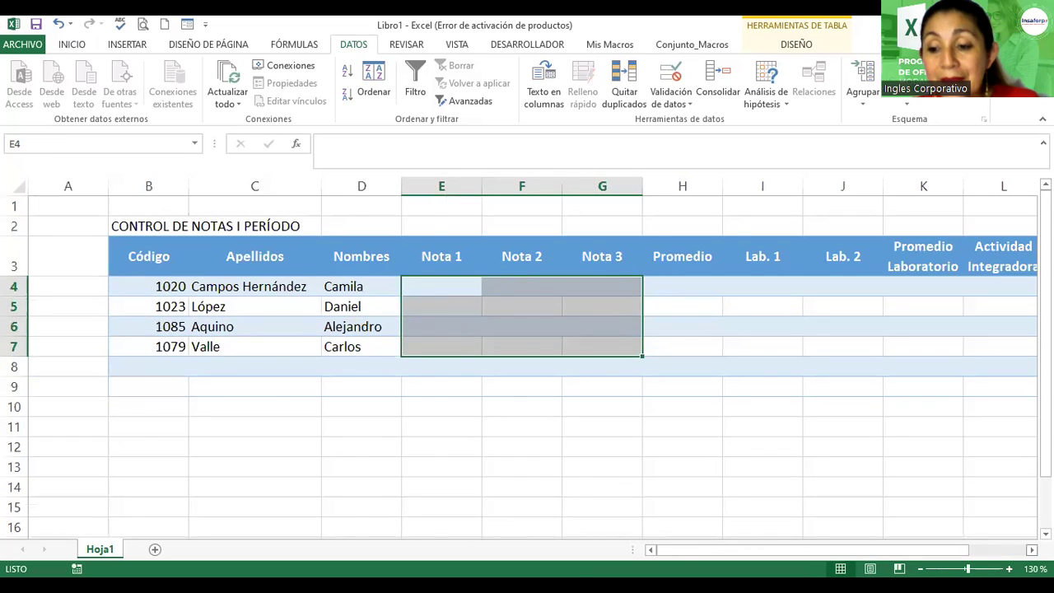
pyautogui.click(1033, 549)
pyautogui.click(1033, 549)
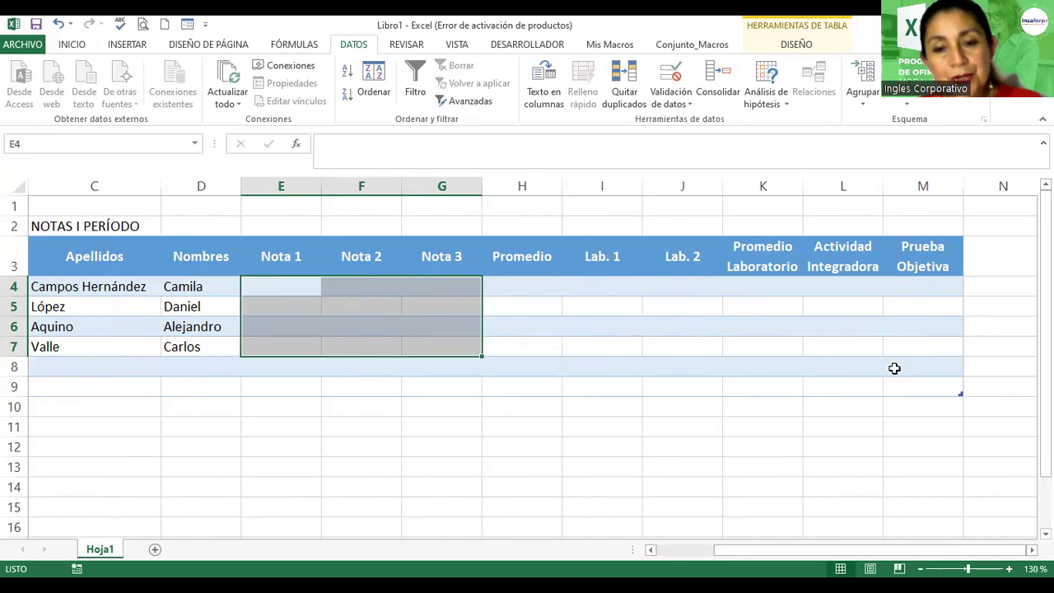
pyautogui.click(543, 421)
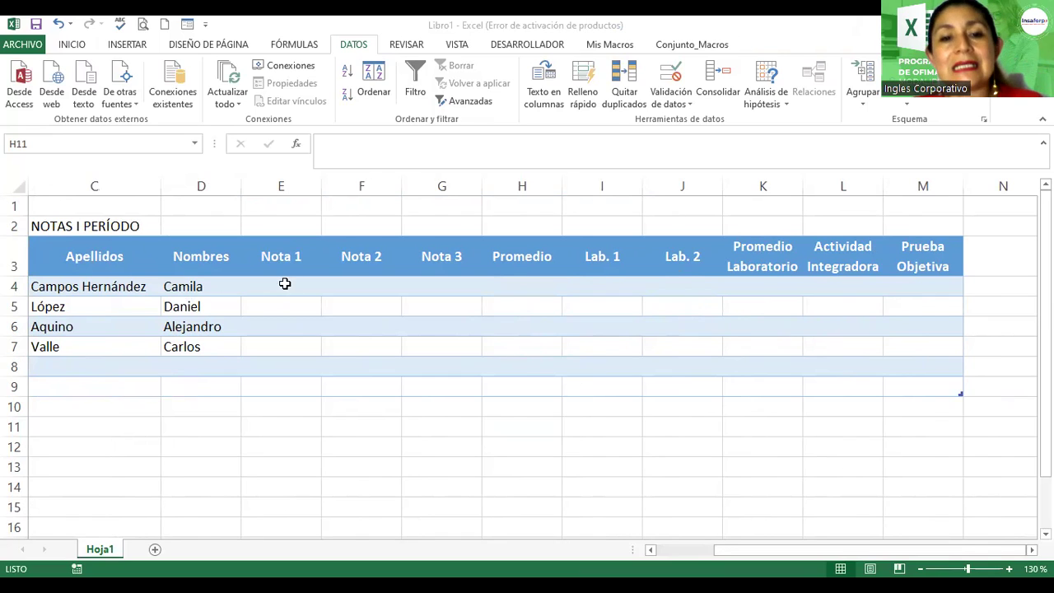
# Step: Select the Nota, Lab. and last two score ranges for rows 4–9 and apply the light green table style
pyautogui.moveTo(282, 285); pyautogui.dragTo(284, 337)
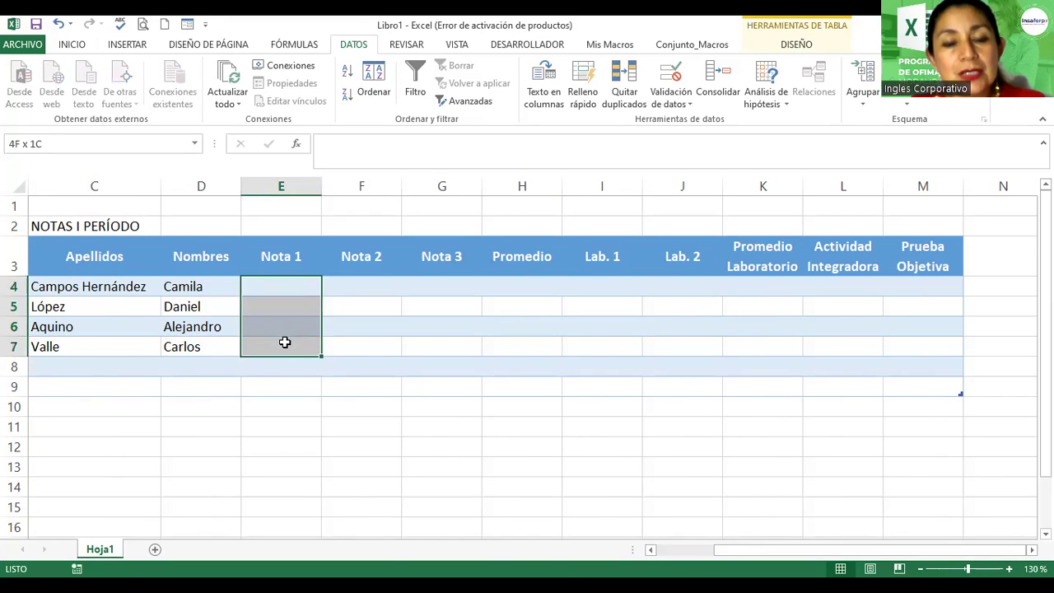
pyautogui.moveTo(285, 337)
pyautogui.mouseDown()
pyautogui.moveTo(398, 367)
pyautogui.moveTo(428, 362)
pyautogui.mouseUp()
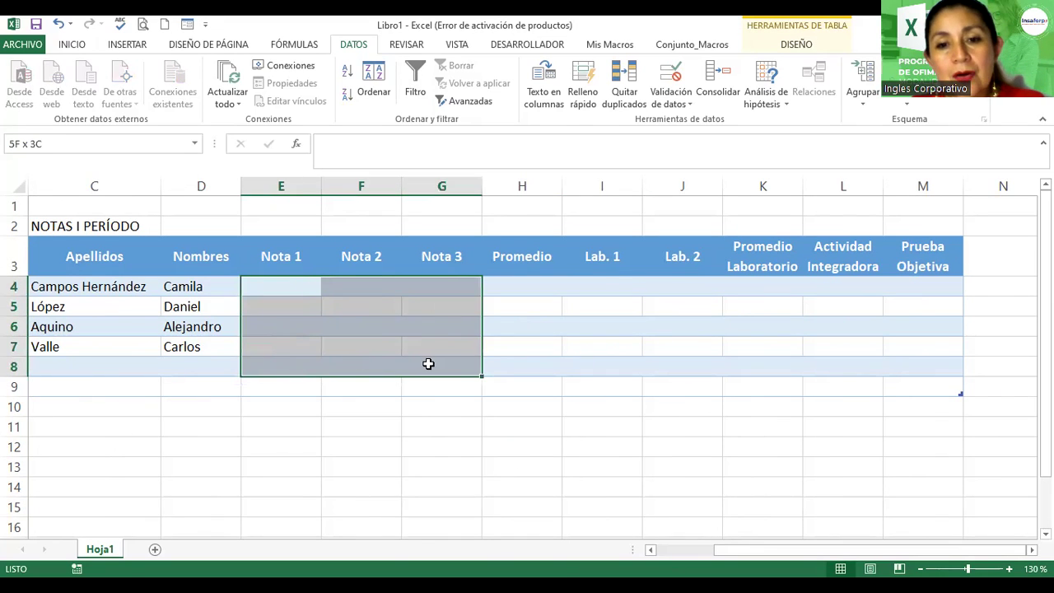
pyautogui.click(606, 284)
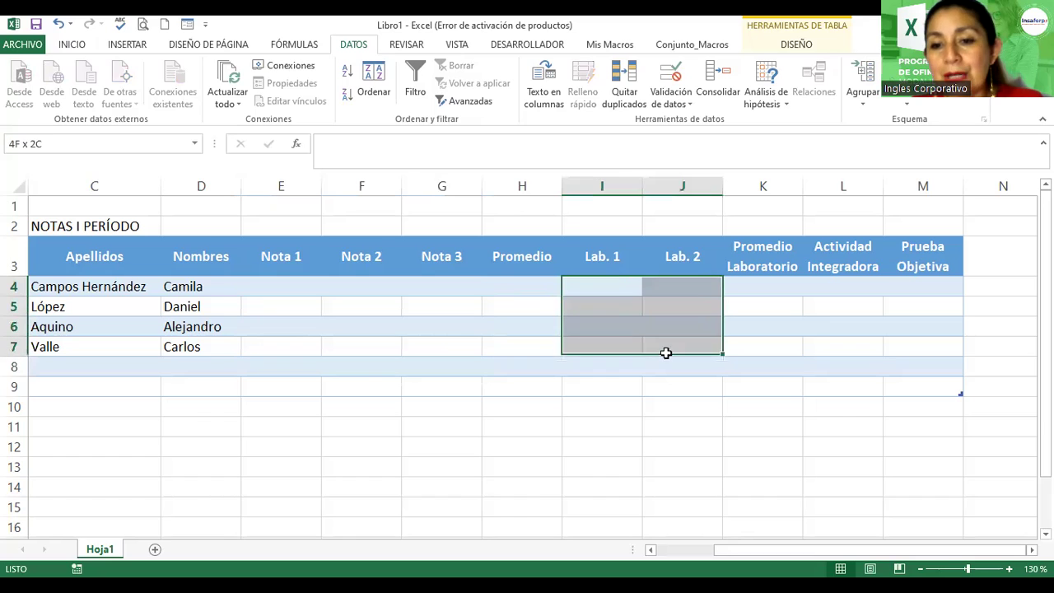
pyautogui.moveTo(617, 303); pyautogui.dragTo(673, 370)
pyautogui.moveTo(840, 288)
pyautogui.mouseDown()
pyautogui.moveTo(862, 379)
pyautogui.moveTo(935, 391)
pyautogui.mouseUp()
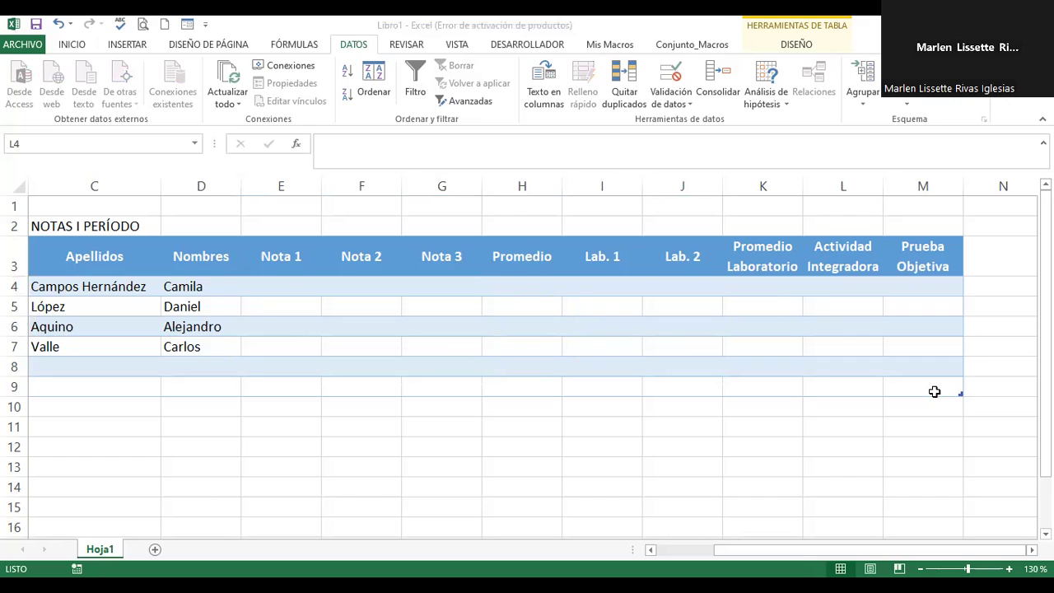
pyautogui.moveTo(280, 286)
pyautogui.mouseDown()
pyautogui.moveTo(306, 346)
pyautogui.moveTo(437, 351)
pyautogui.moveTo(443, 367)
pyautogui.mouseUp()
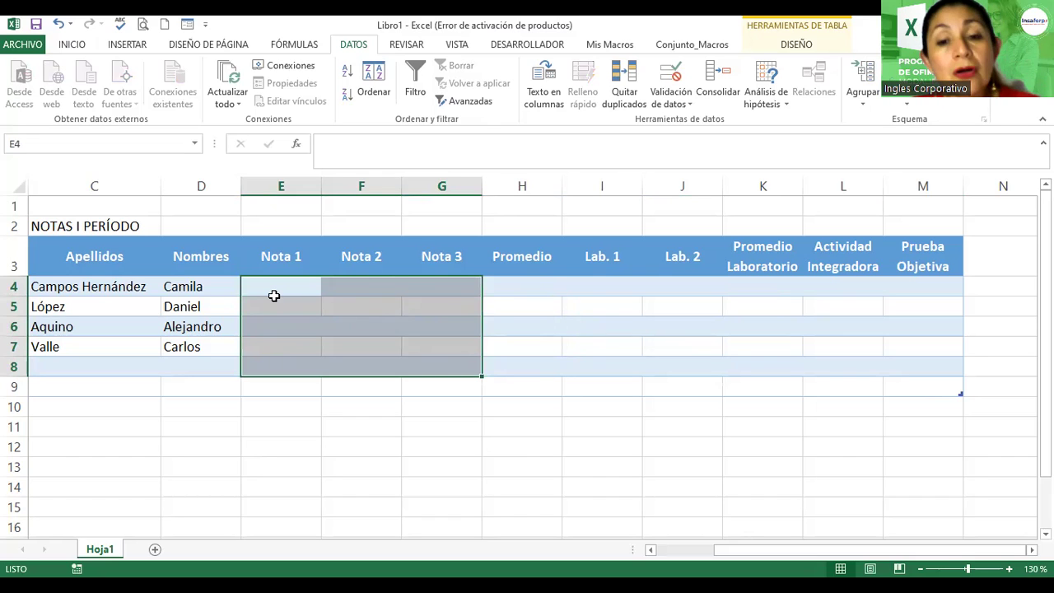
pyautogui.keyDown('ctrl'); pyautogui.moveTo(590, 287); pyautogui.dragTo(691, 367); pyautogui.keyUp('ctrl')
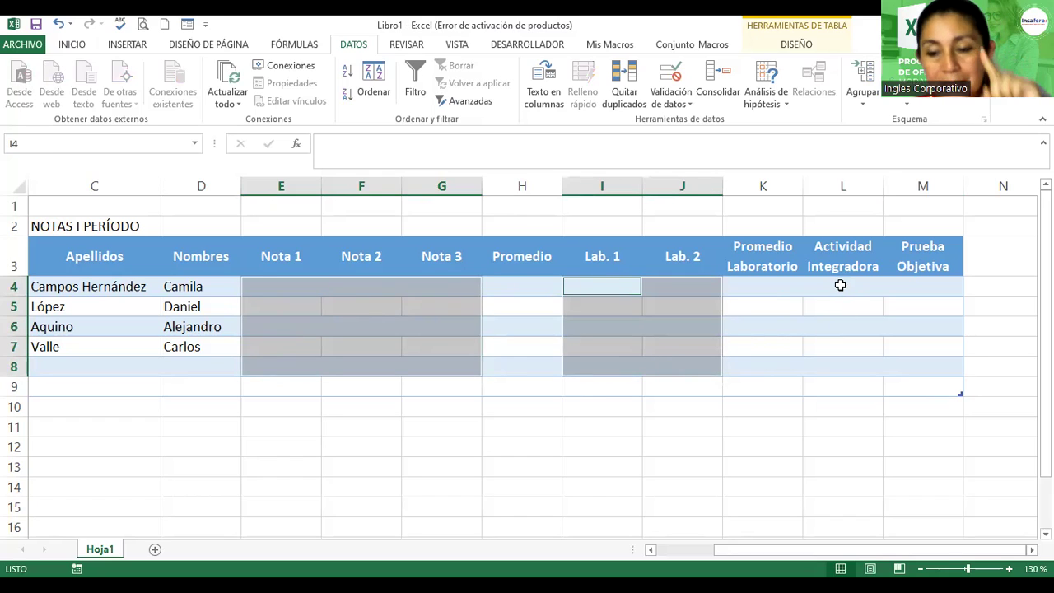
pyautogui.moveTo(840, 285)
pyautogui.mouseDown()
pyautogui.moveTo(865, 375)
pyautogui.moveTo(909, 384)
pyautogui.mouseUp()
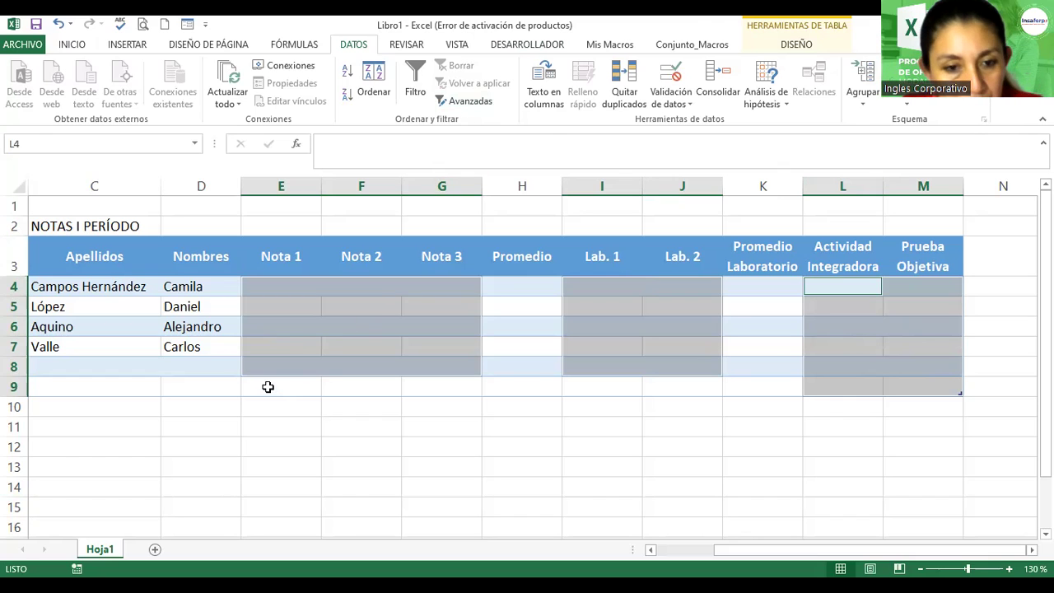
pyautogui.moveTo(268, 387); pyautogui.dragTo(454, 391)
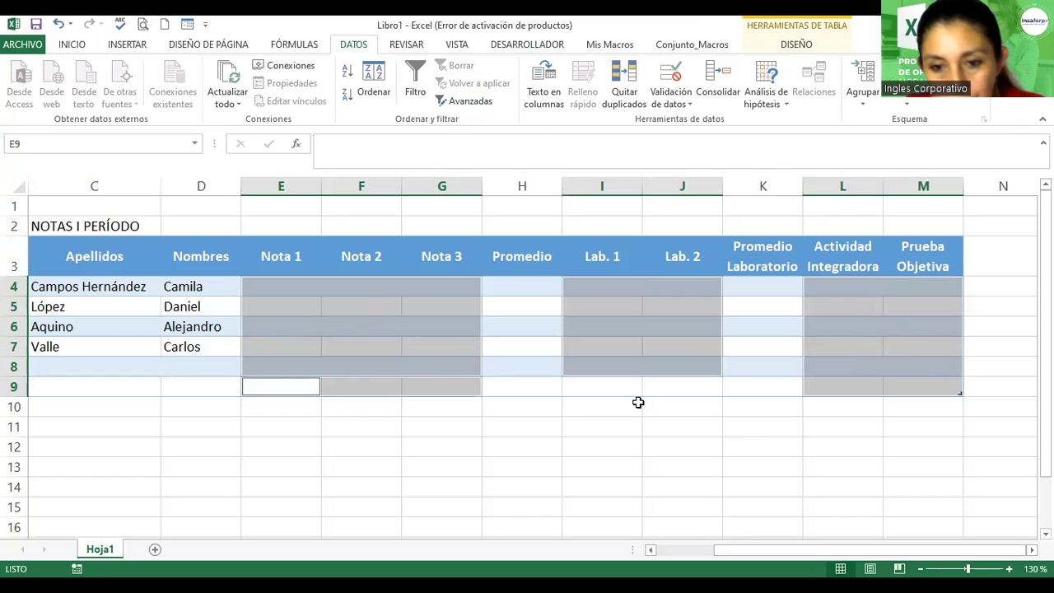
pyautogui.keyDown('ctrl'); pyautogui.moveTo(607, 387); pyautogui.dragTo(673, 387); pyautogui.keyUp('ctrl')
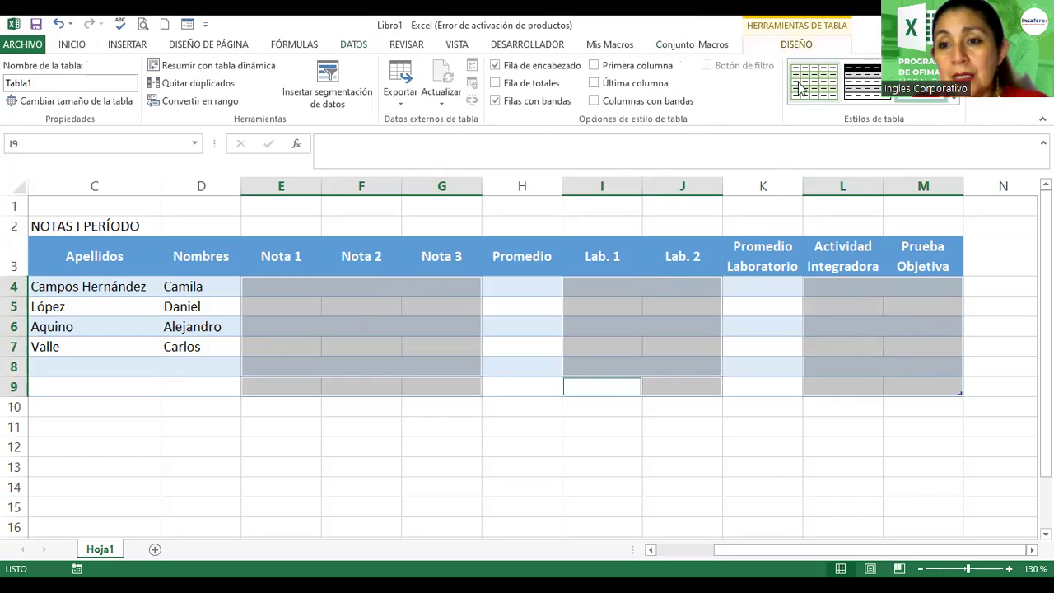
pyautogui.click(805, 89)
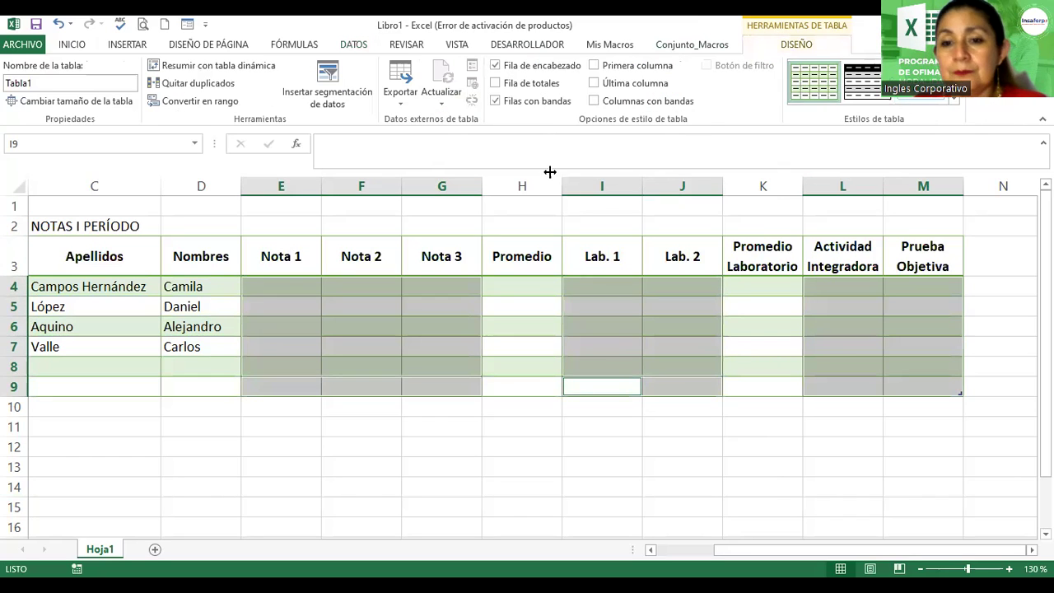
# Step: Restrict the selected score cells to Decimal values between 2 and 10
pyautogui.click(367, 46)
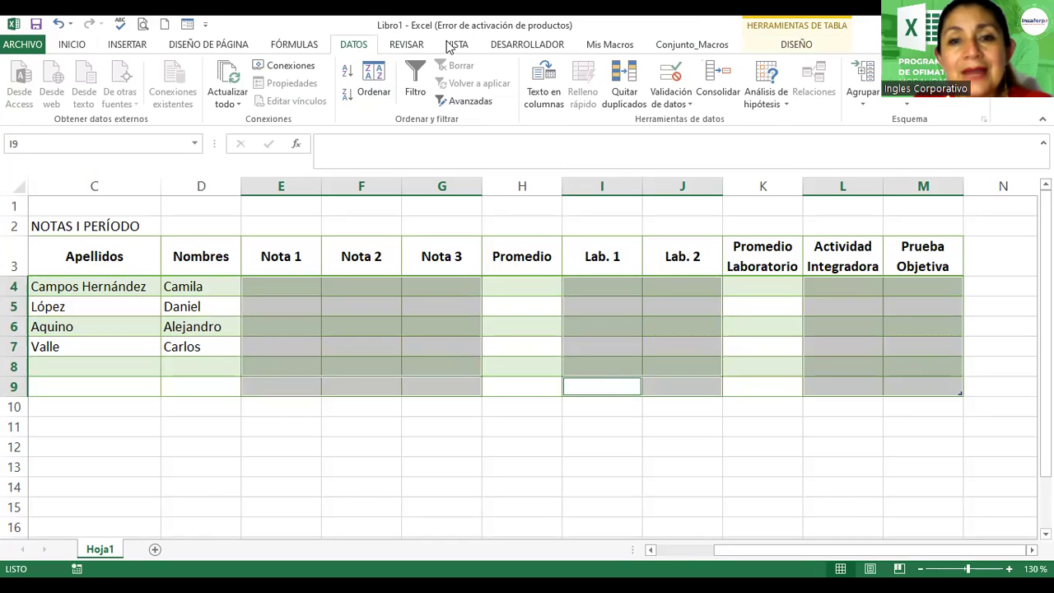
pyautogui.click(667, 78)
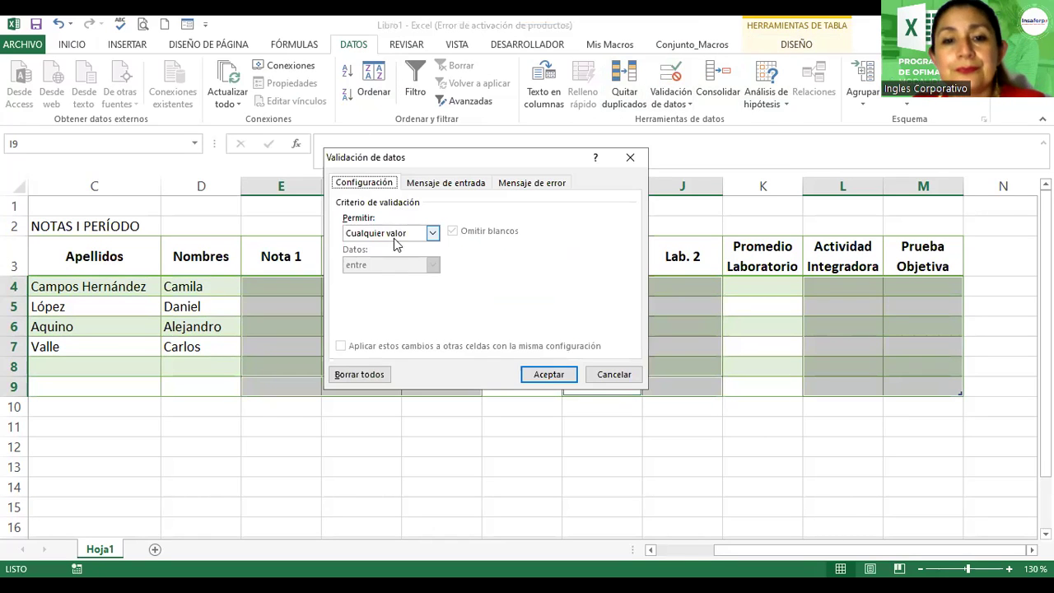
pyautogui.click(395, 234)
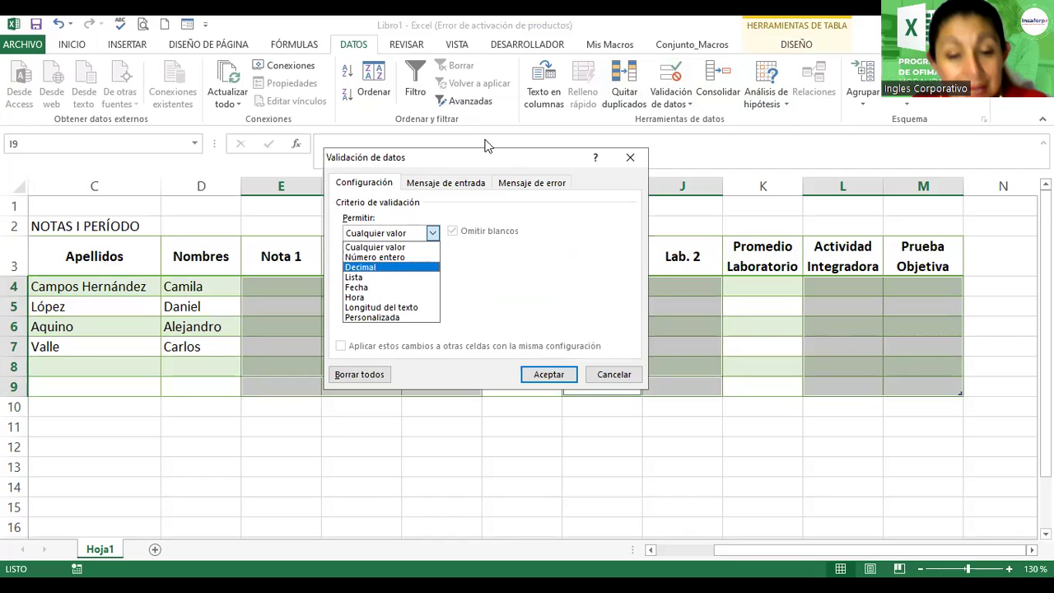
pyautogui.press('Return')
pyautogui.moveTo(509, 165); pyautogui.dragTo(741, 33)
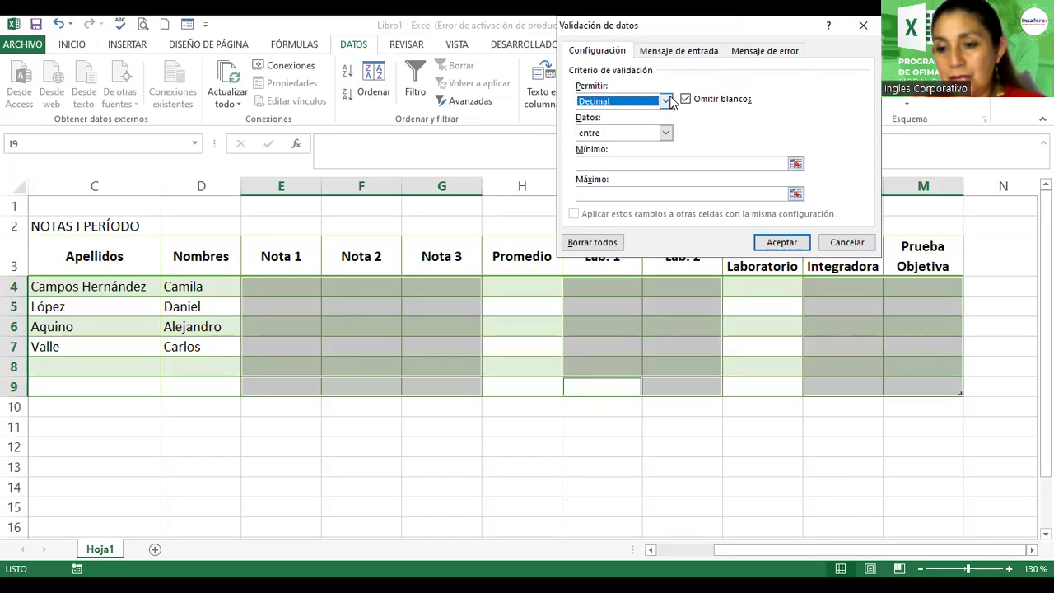
pyautogui.click(592, 164)
pyautogui.write('2')
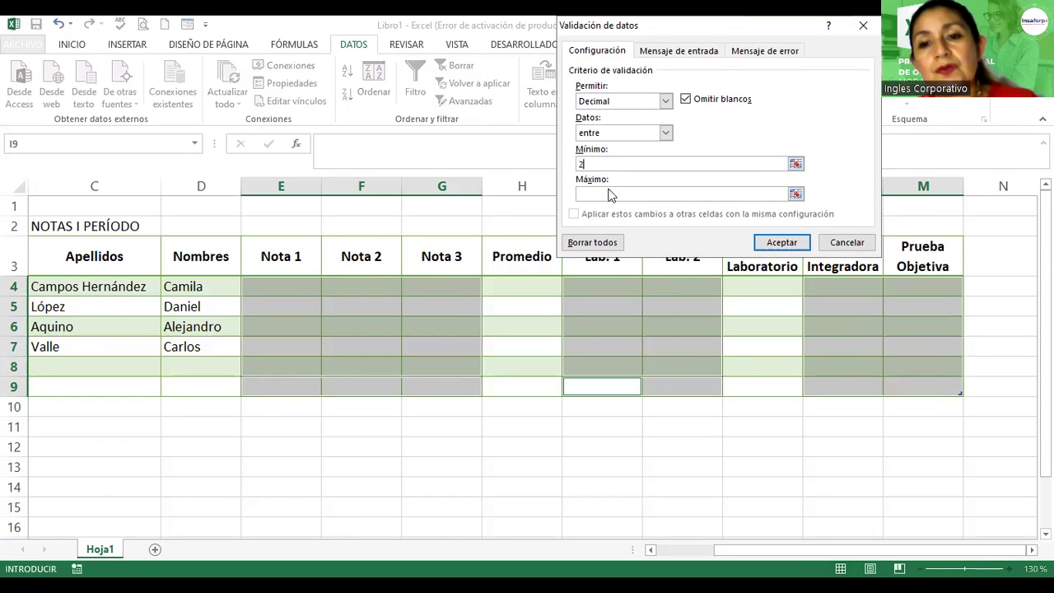
pyautogui.click(597, 196)
pyautogui.write('10')
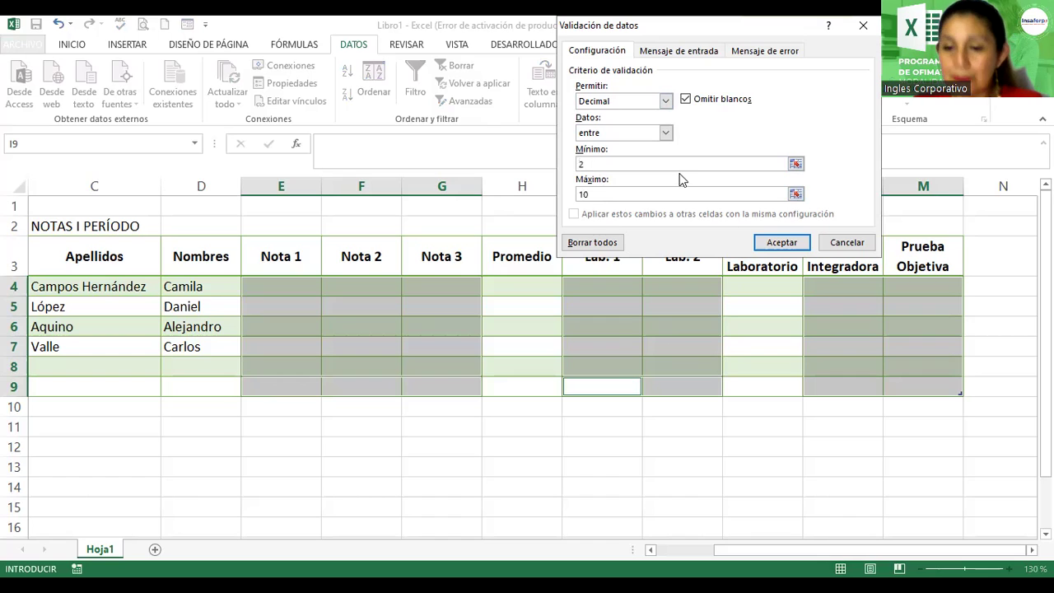
pyautogui.click(761, 53)
# Step: Add the Error Notas alert with message 'Nota inválida, favor verificar.' and apply the validation
pyautogui.click(784, 121)
pyautogui.write('Error')
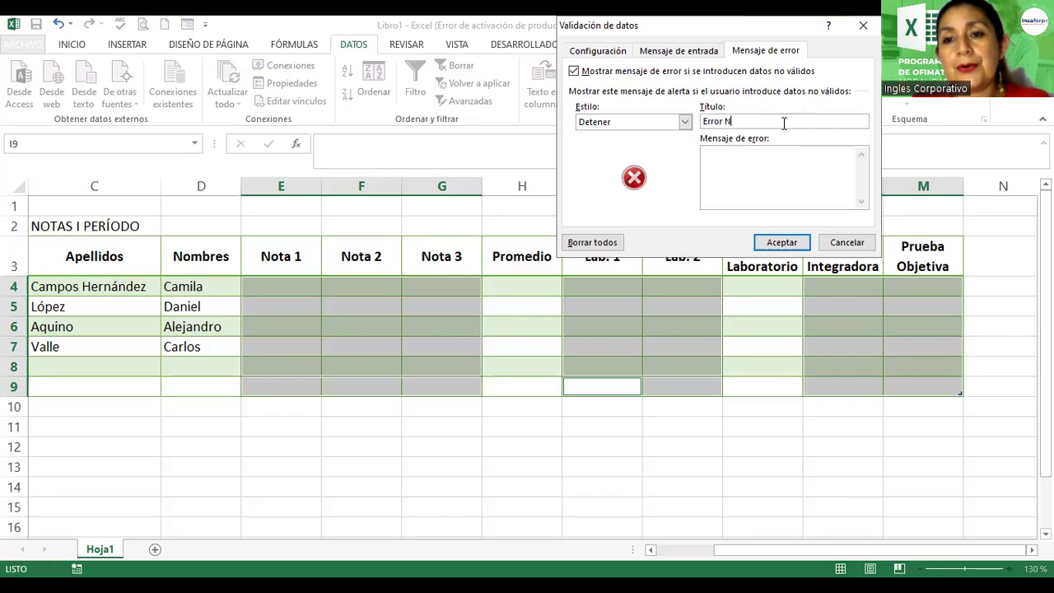
pyautogui.write('Nota')
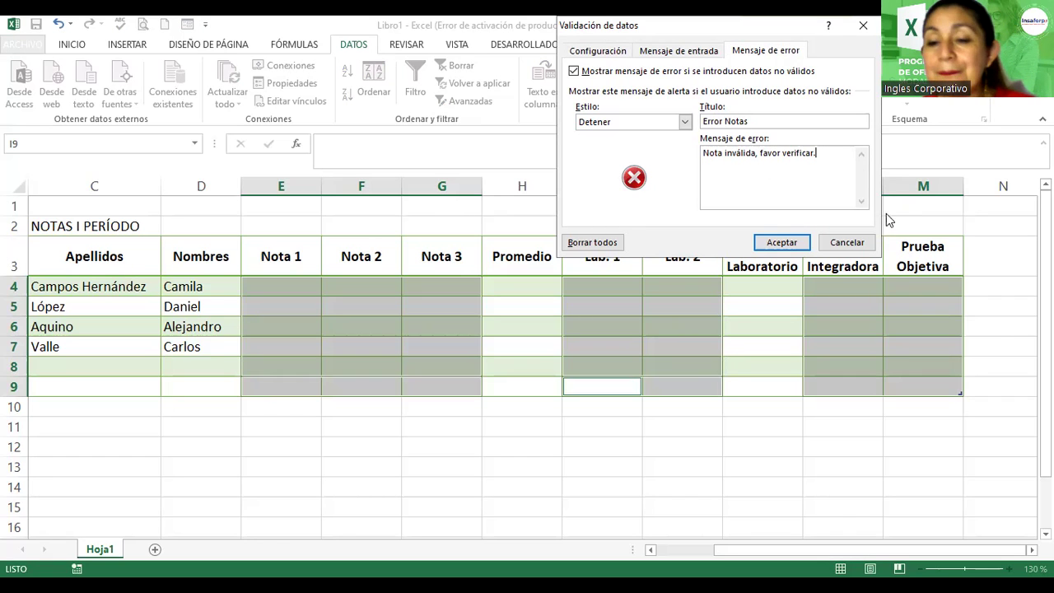
pyautogui.click(782, 242)
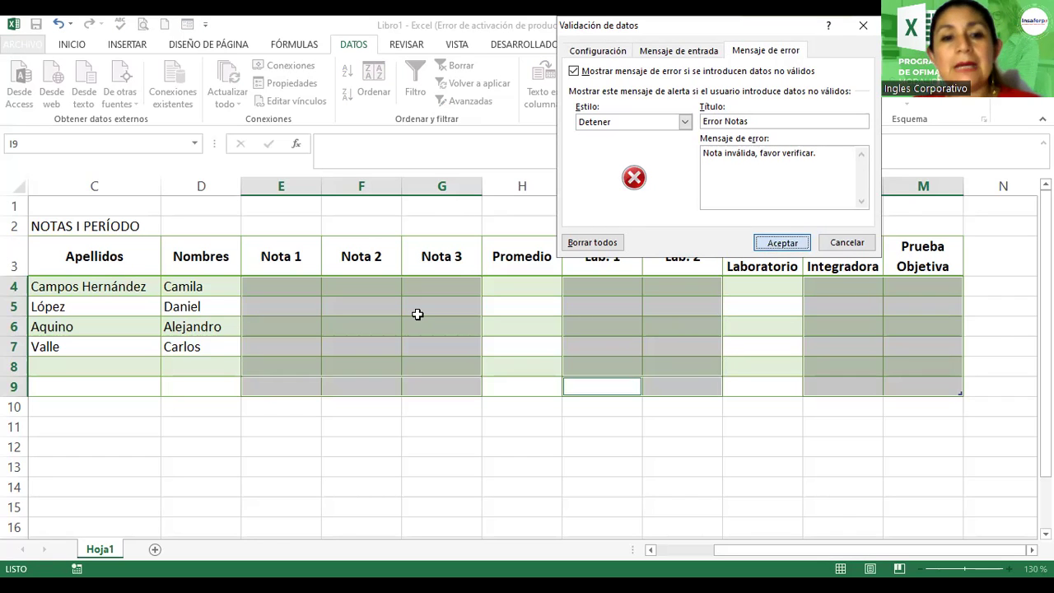
# Step: Enter the grade 2 in cell E4
pyautogui.click(285, 286)
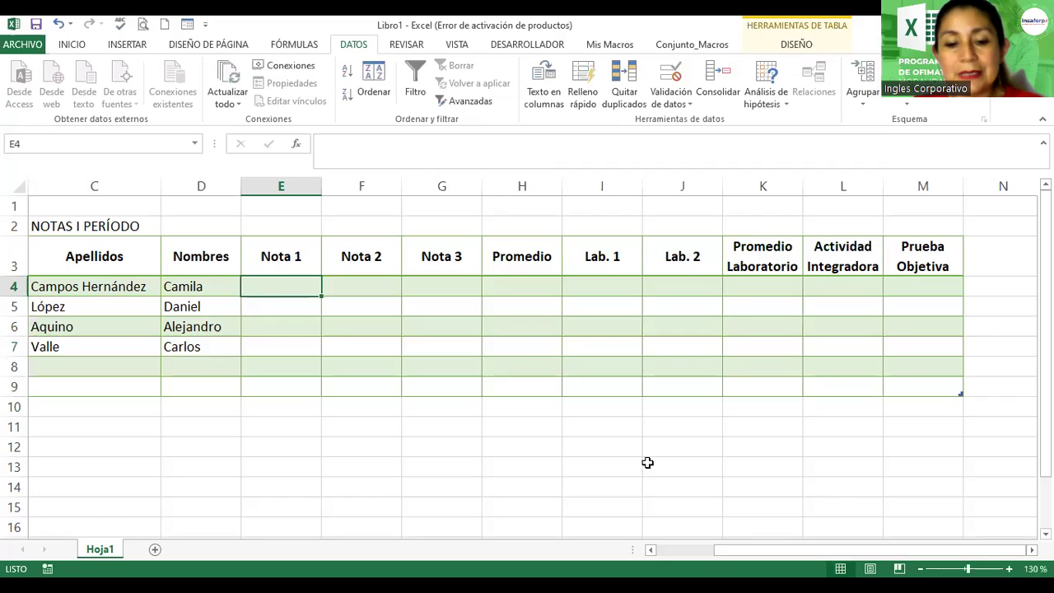
pyautogui.write('2')
pyautogui.press('Return')
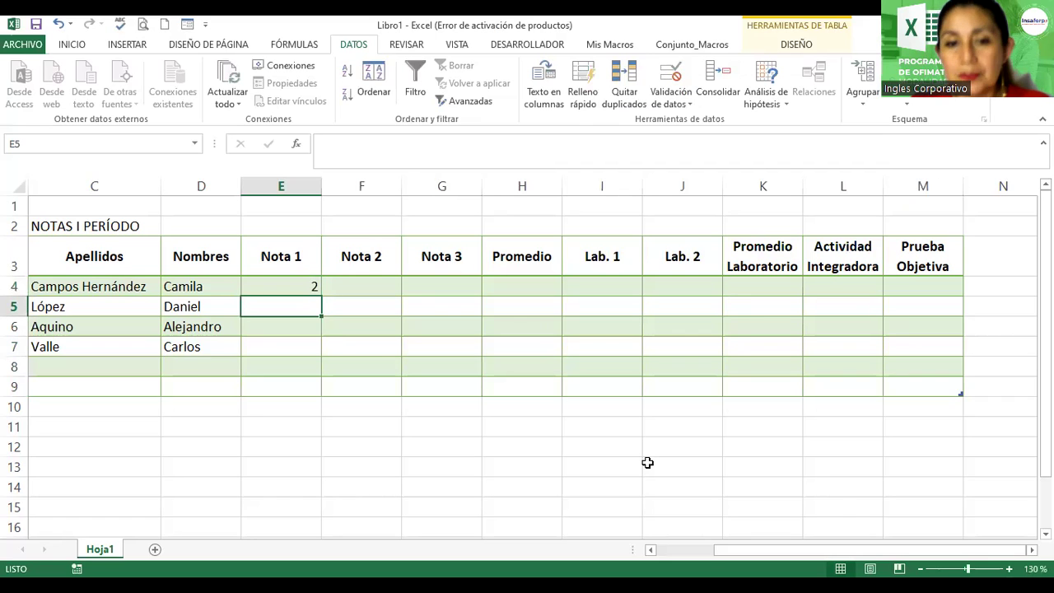
# Step: Enter 4.8 in E5, then try 1 in E6 and cancel the rejection
pyautogui.write('4.8')
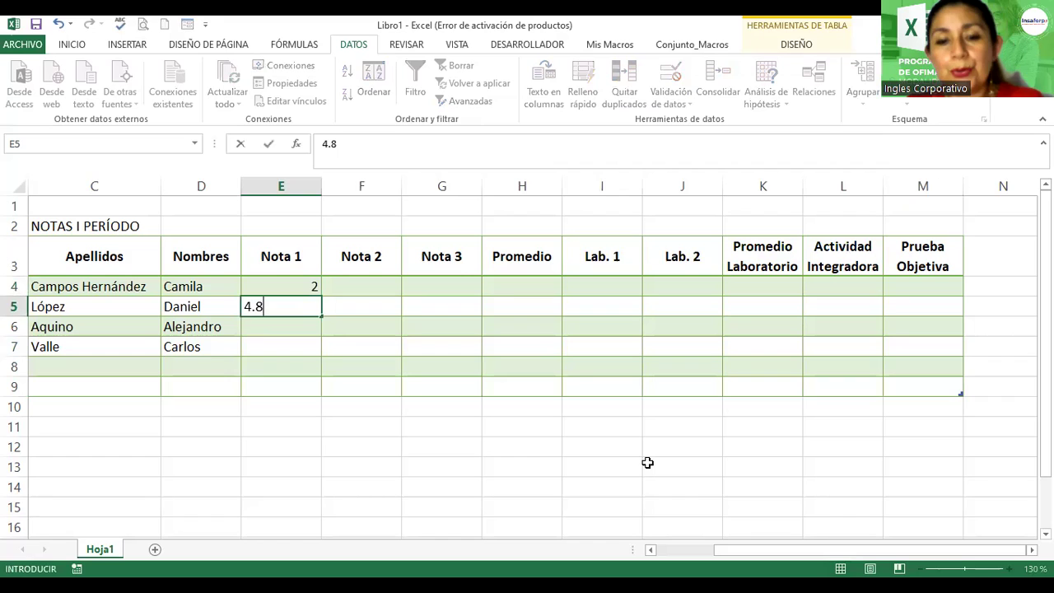
pyautogui.press('Return')
pyautogui.write('1')
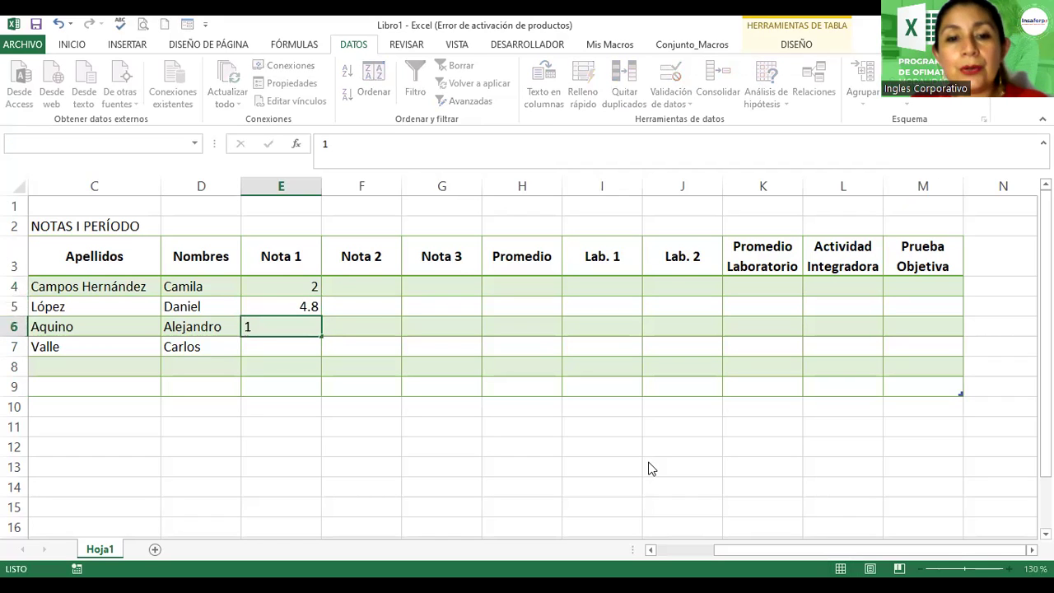
pyautogui.press('Return')
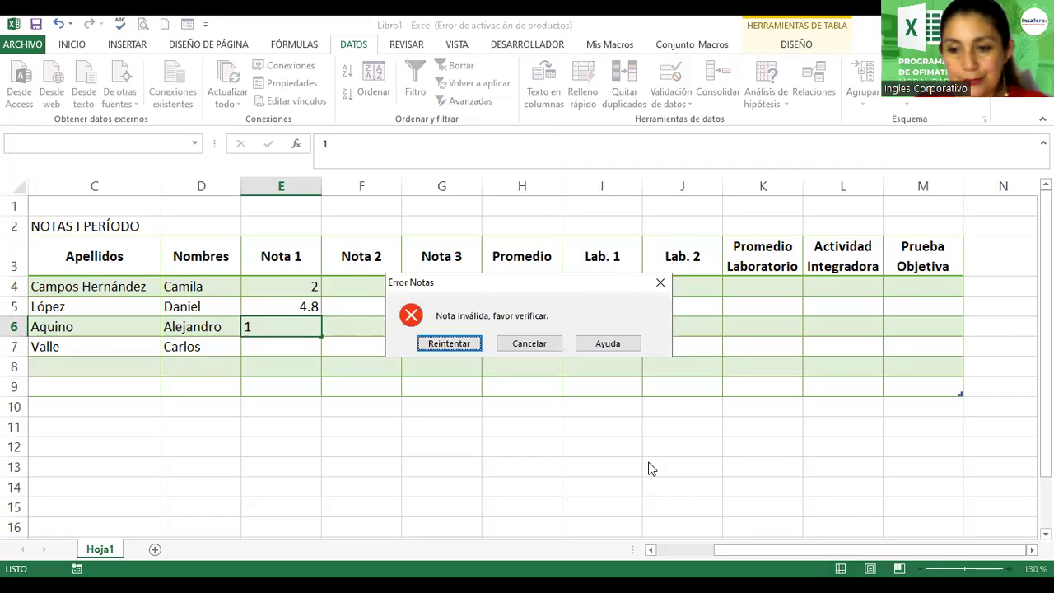
pyautogui.press('Tab')
pyautogui.press('Return')
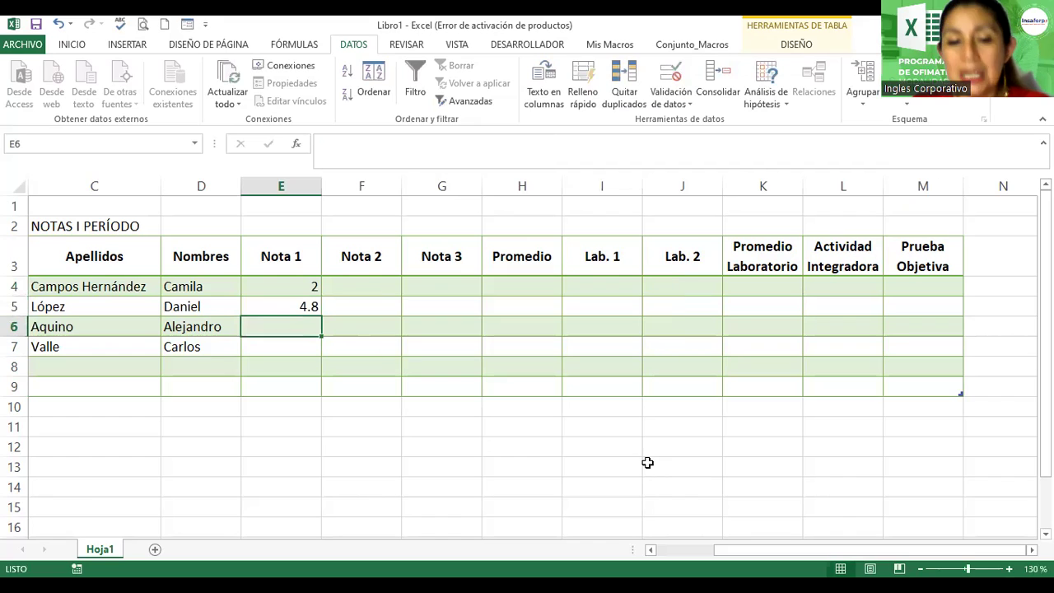
# Step: Try 0 in E6, cancel the rejection, then enter 9 in E6
pyautogui.write('0')
pyautogui.press('Return')
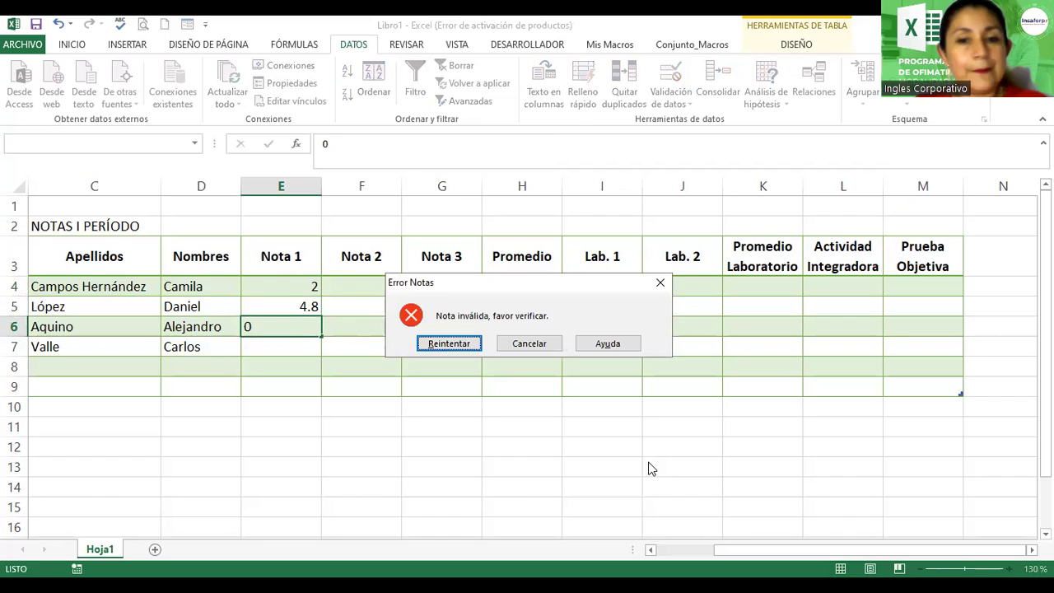
pyautogui.press('Tab')
pyautogui.press('Return')
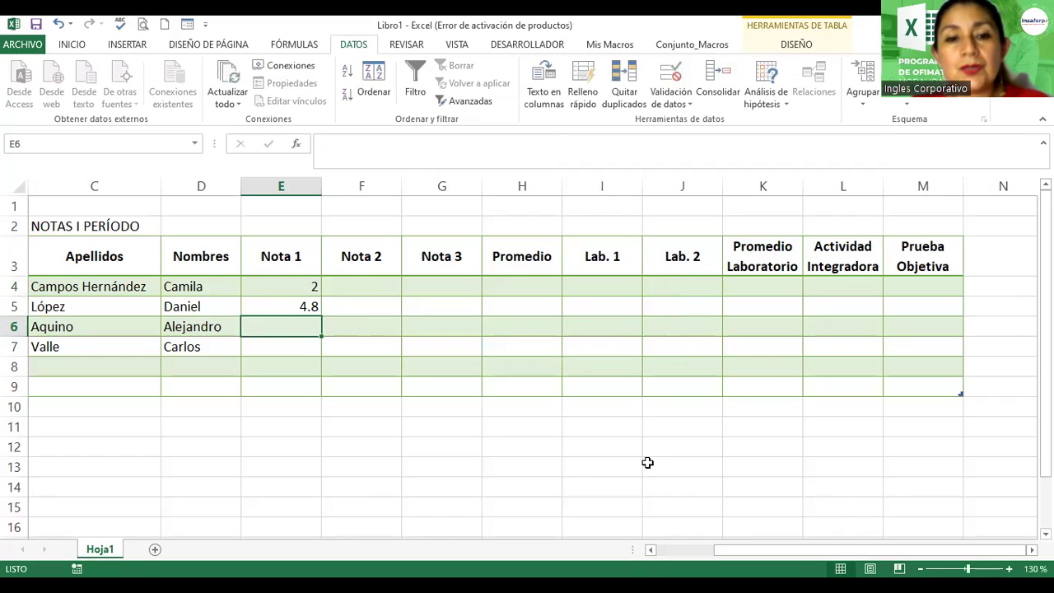
pyautogui.write('9')
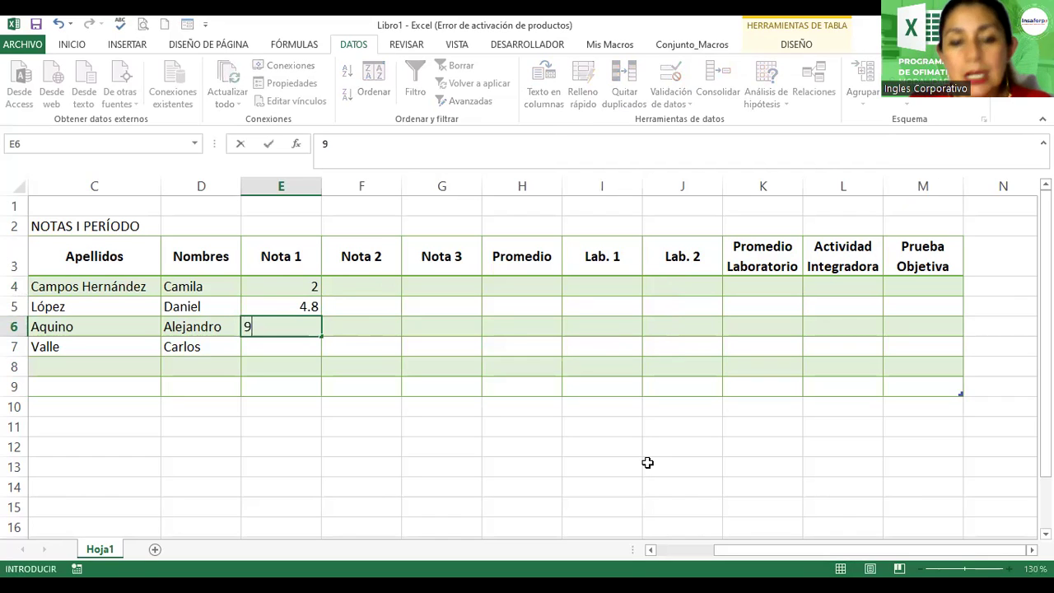
pyautogui.press('Tab')
pyautogui.press('Up')
pyautogui.press('Up')
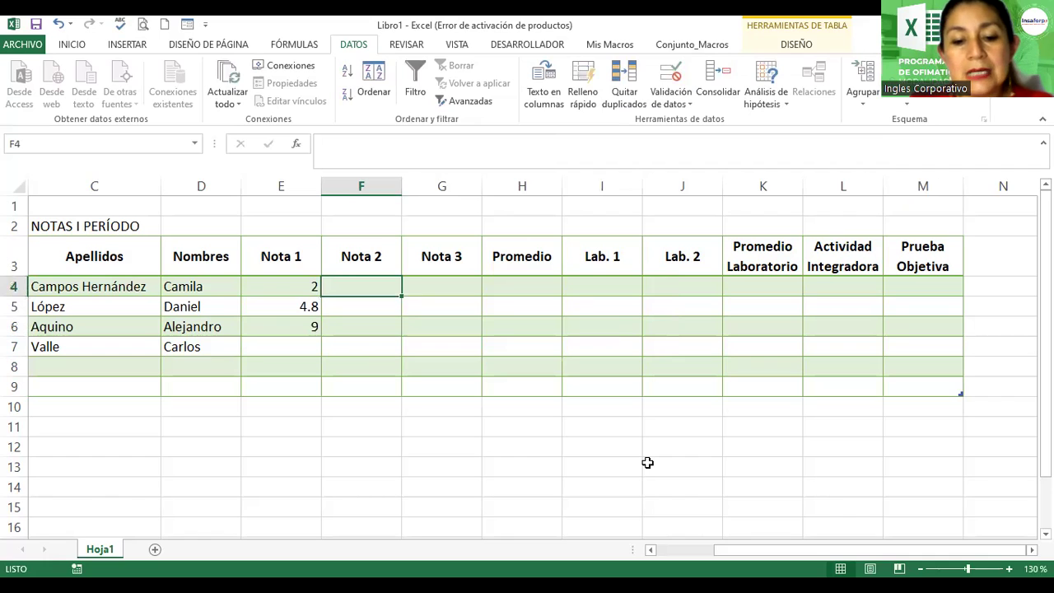
# Step: Enter Nota 2 and Nota 3 for rows 4–6: 7/8, 7/9 and 4/10
pyautogui.write('7')
pyautogui.press('Tab')
pyautogui.write('8')
pyautogui.press('Tab')
pyautogui.press('Left')
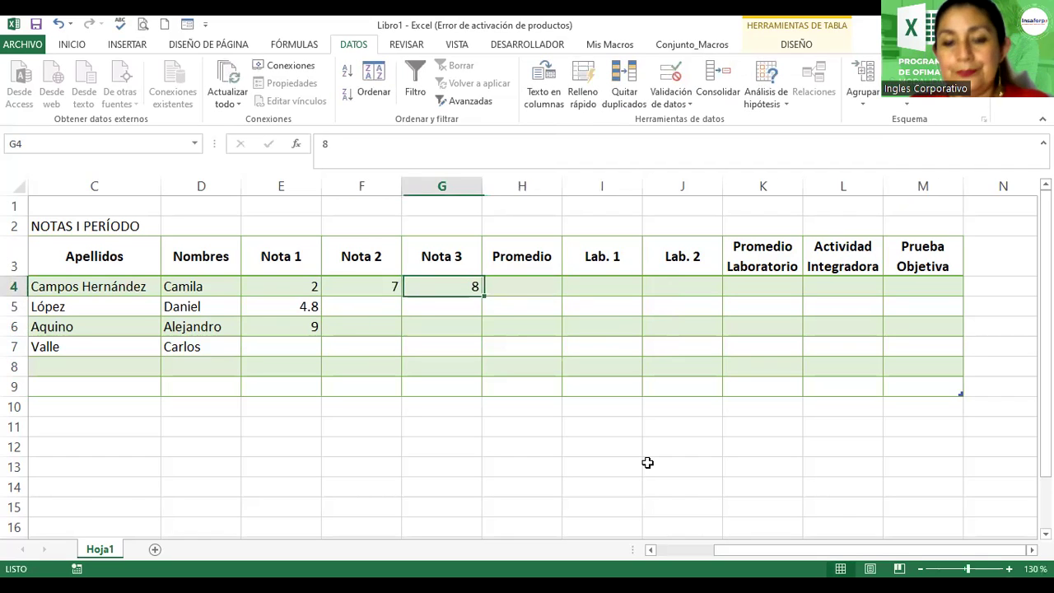
pyautogui.press('Down')
pyautogui.press('Left')
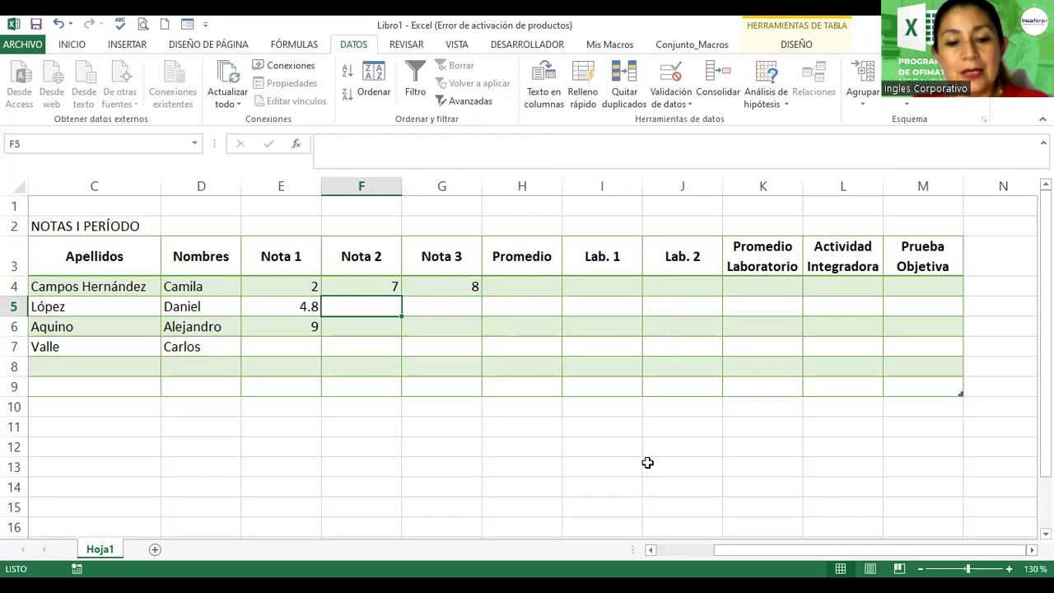
pyautogui.write('7')
pyautogui.press('Tab')
pyautogui.write('9')
pyautogui.press('Return')
pyautogui.write('4')
pyautogui.press('Tab')
pyautogui.write('10')
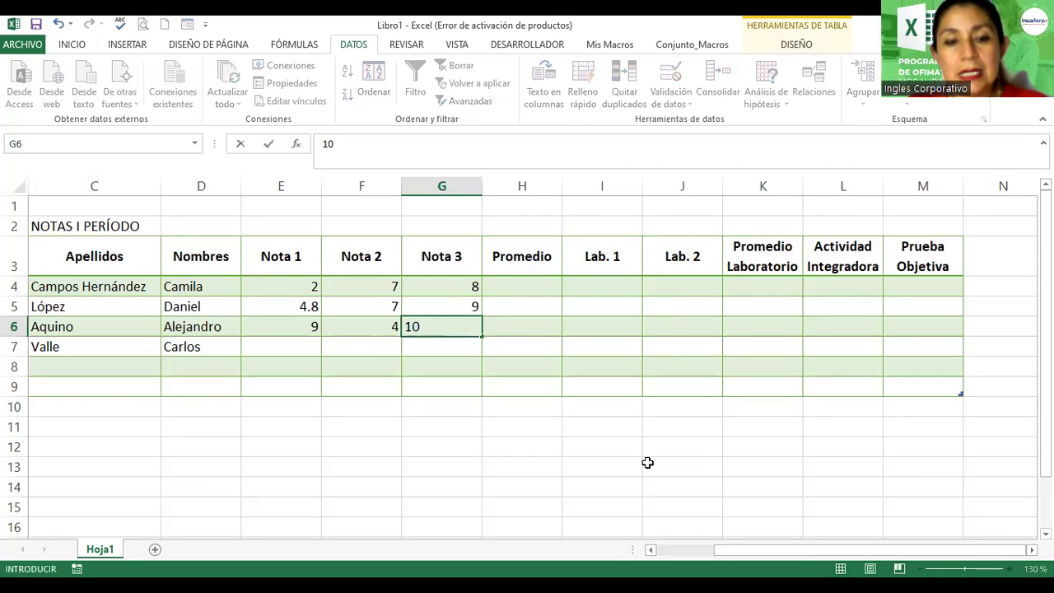
pyautogui.press('Down')
# Step: Enter the last student's grades in row 7: 10, 9 and 8
pyautogui.press('Left')
pyautogui.press('Left')
pyautogui.write('10')
pyautogui.press('Tab')
pyautogui.write('9')
pyautogui.press('Tab')
pyautogui.write('8')
pyautogui.press('Tab')
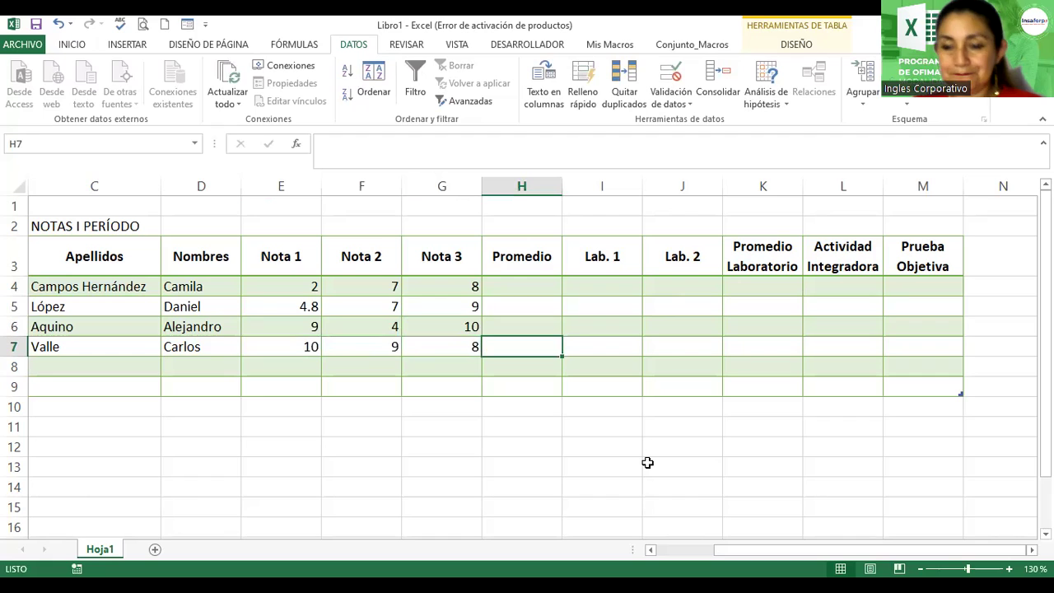
# Step: Insert an AutoSum Promedio (average) of E4:G4 in H4 to fill the Promedio column
pyautogui.click(513, 286)
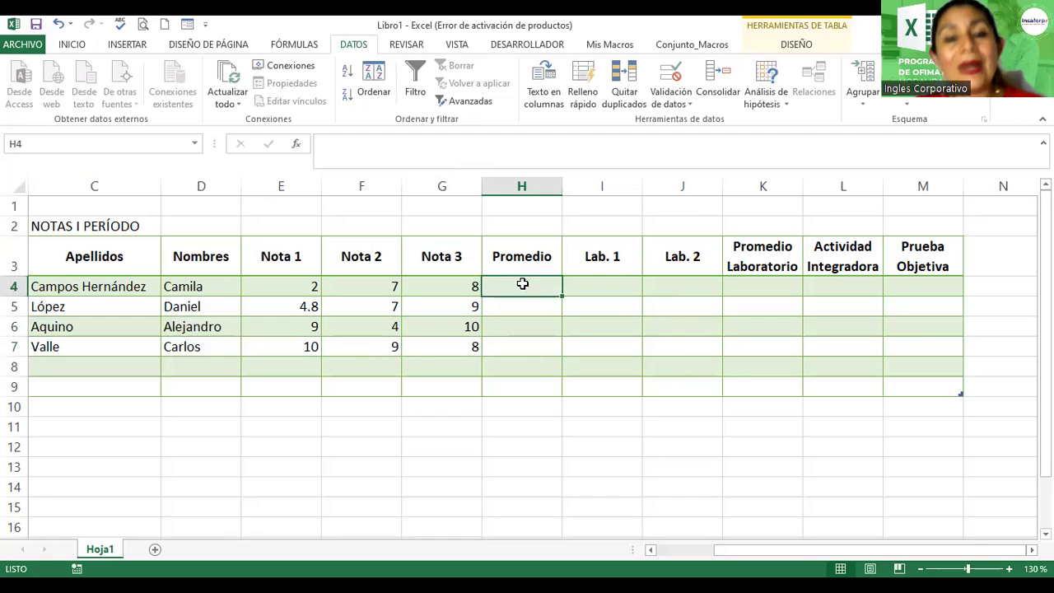
pyautogui.moveTo(305, 288); pyautogui.dragTo(469, 290)
pyautogui.click(527, 286)
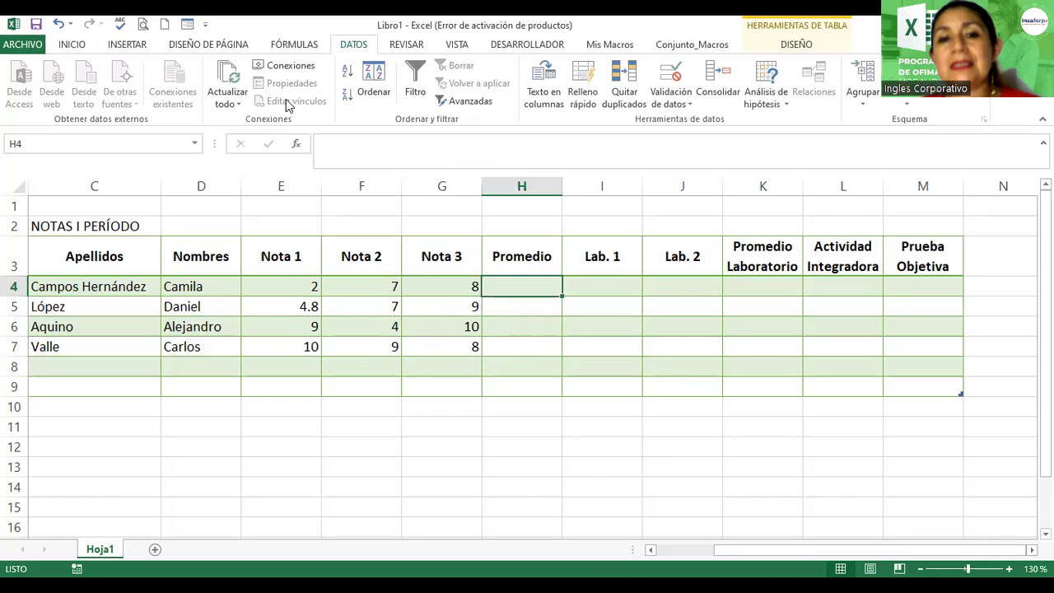
pyautogui.click(69, 44)
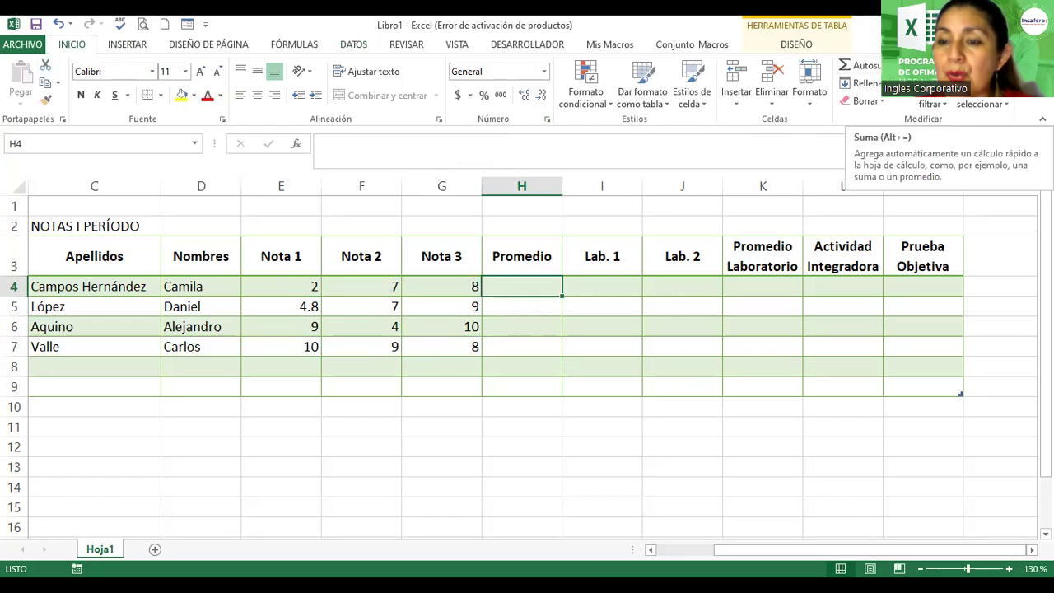
pyautogui.click(911, 65)
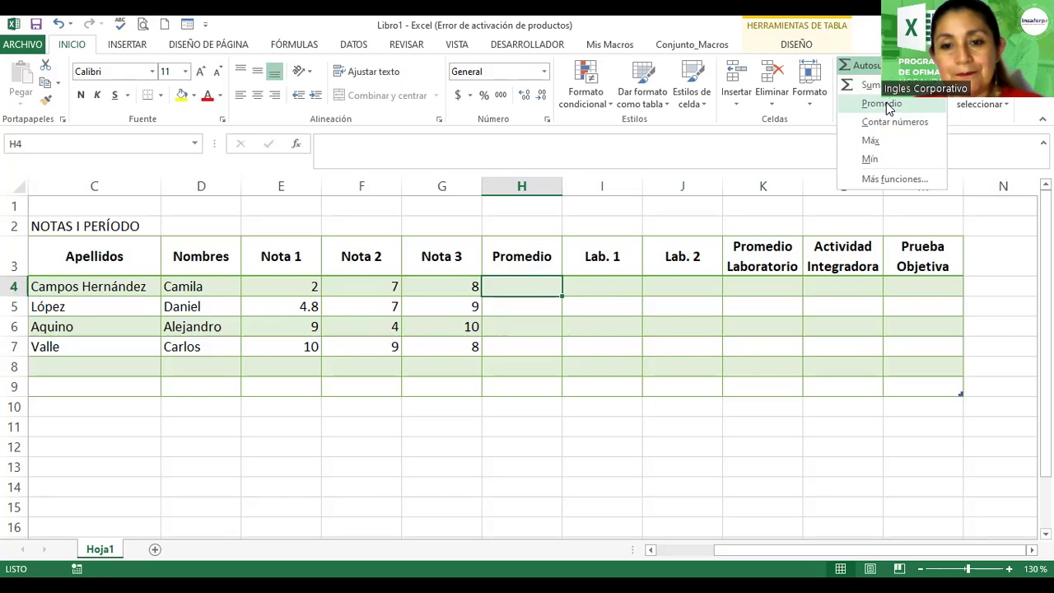
pyautogui.click(883, 104)
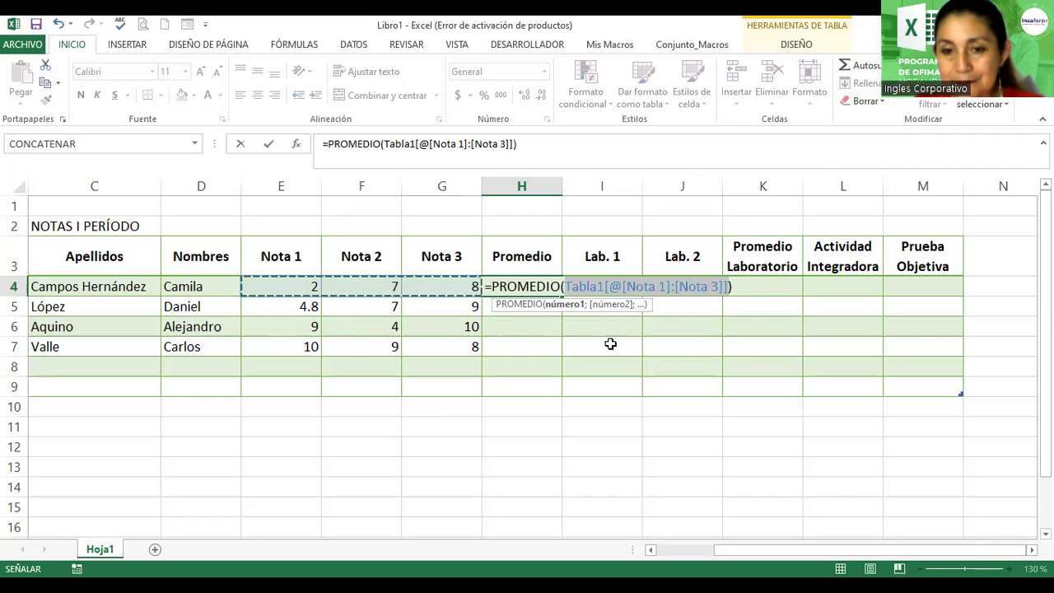
pyautogui.press('Return')
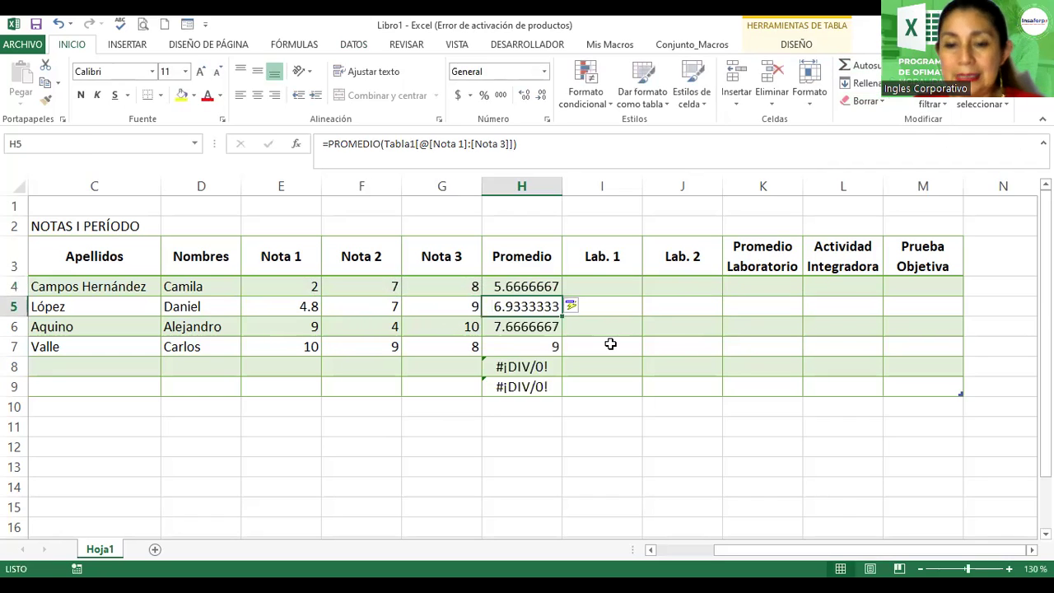
# Step: Check the averages in H4:H7 and the #¡DIV/0! errors in the empty rows 8–9
pyautogui.click(511, 286)
pyautogui.click(513, 310)
pyautogui.click(512, 326)
pyautogui.click(515, 344)
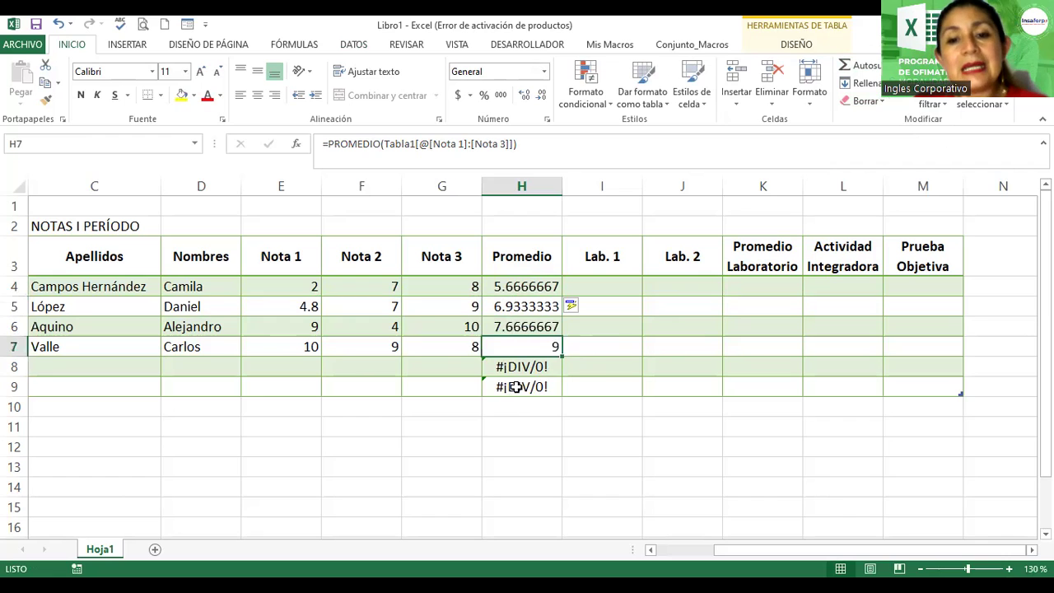
pyautogui.click(505, 368)
pyautogui.click(508, 387)
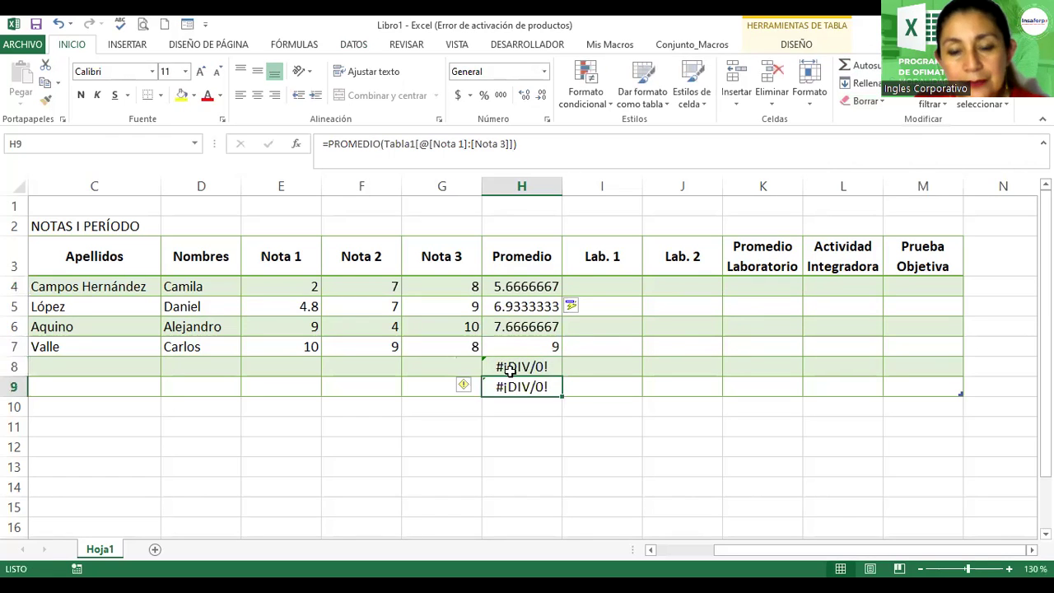
pyautogui.click(497, 400)
pyautogui.click(282, 362)
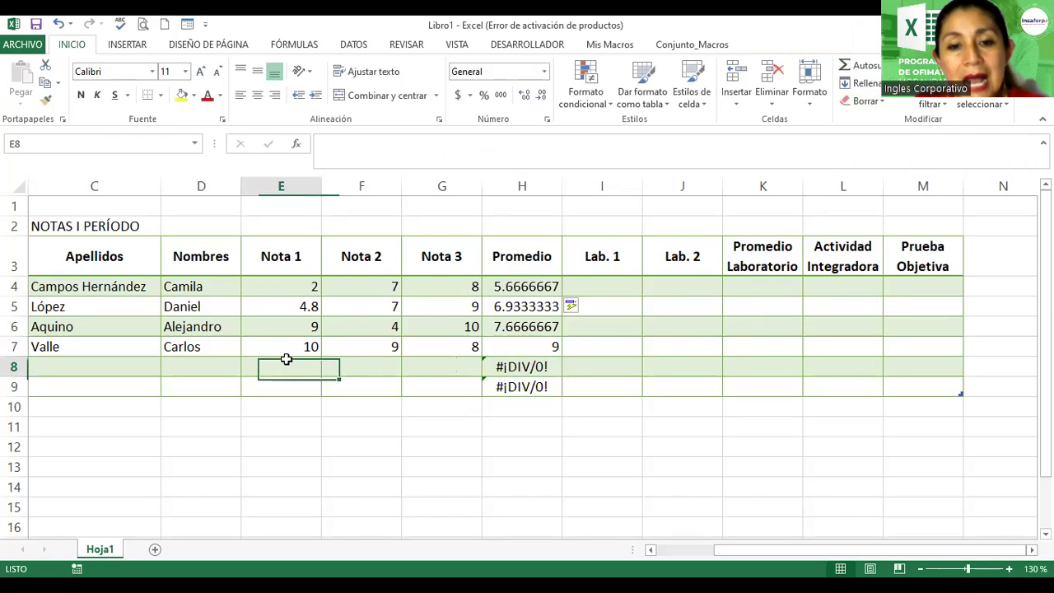
# Step: Enter the two new students' surnames and first names in rows 8 and 9
pyautogui.click(351, 363)
pyautogui.click(428, 365)
pyautogui.click(358, 368)
pyautogui.click(274, 368)
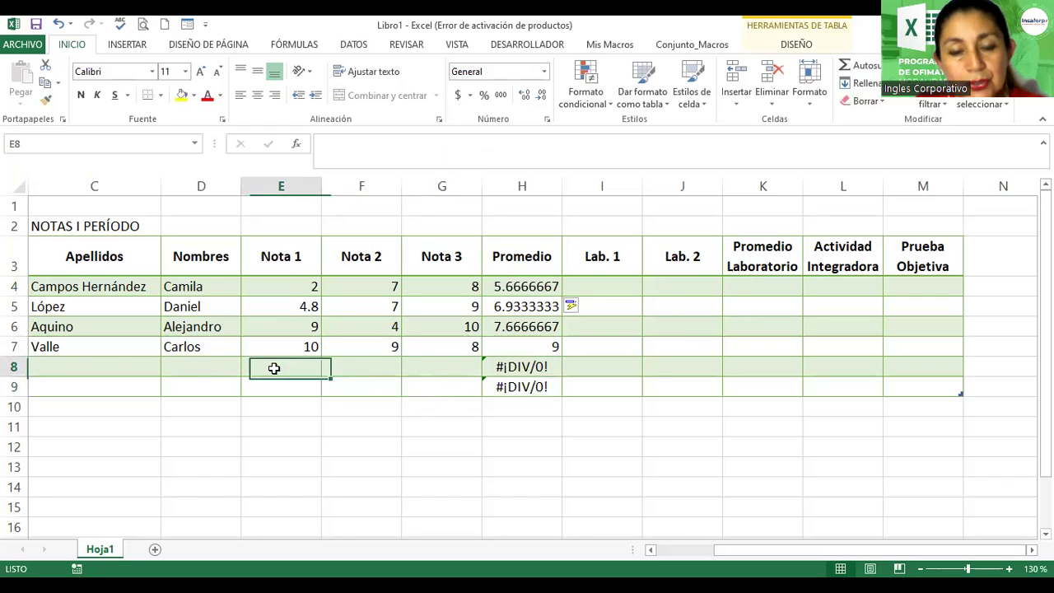
pyautogui.click(115, 363)
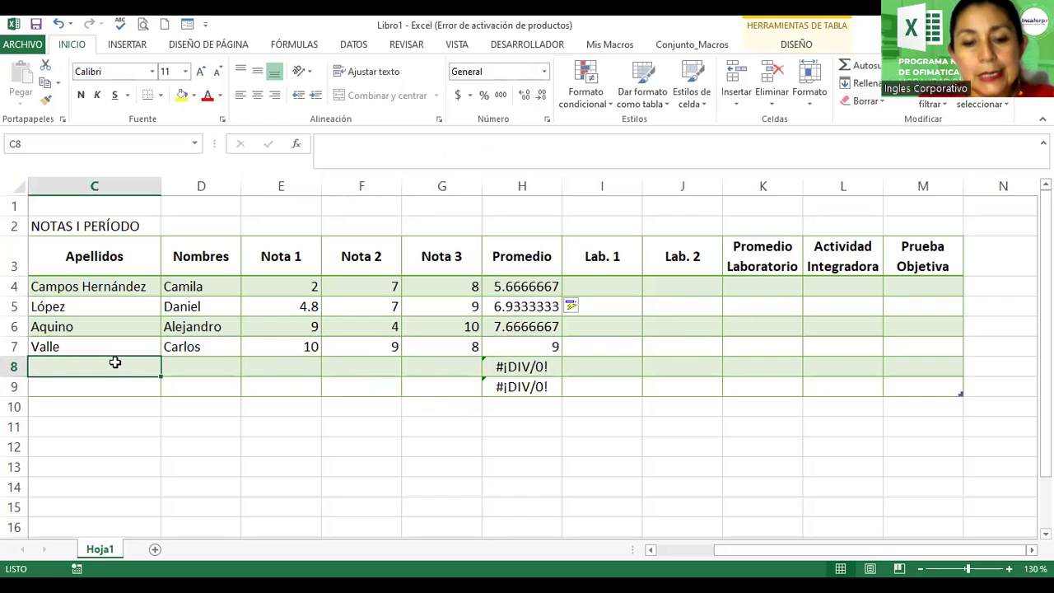
pyautogui.write('Amaya')
pyautogui.press('Tab')
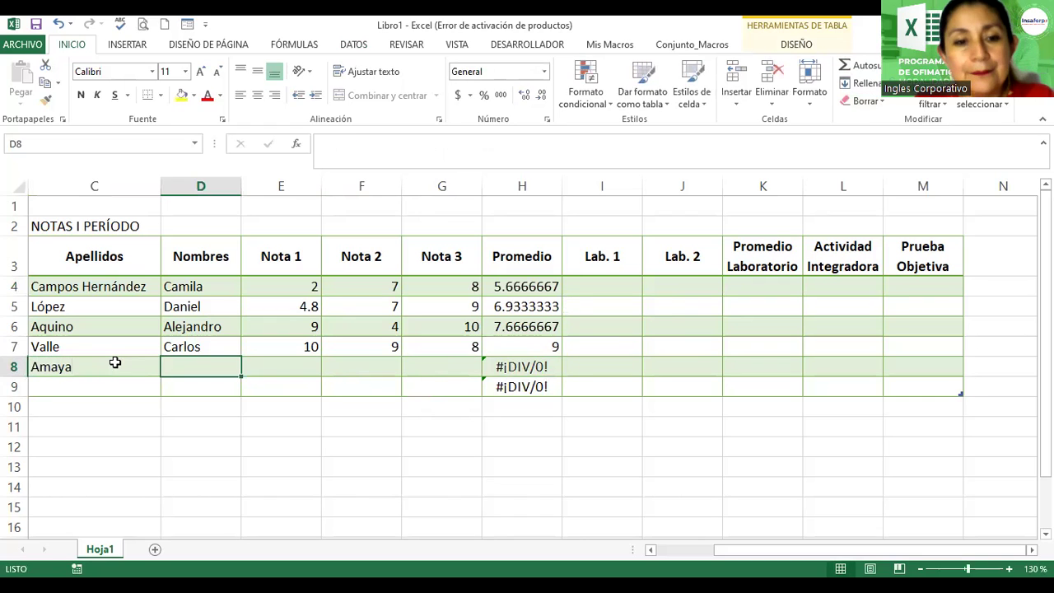
pyautogui.write('Luis')
pyautogui.press('Return')
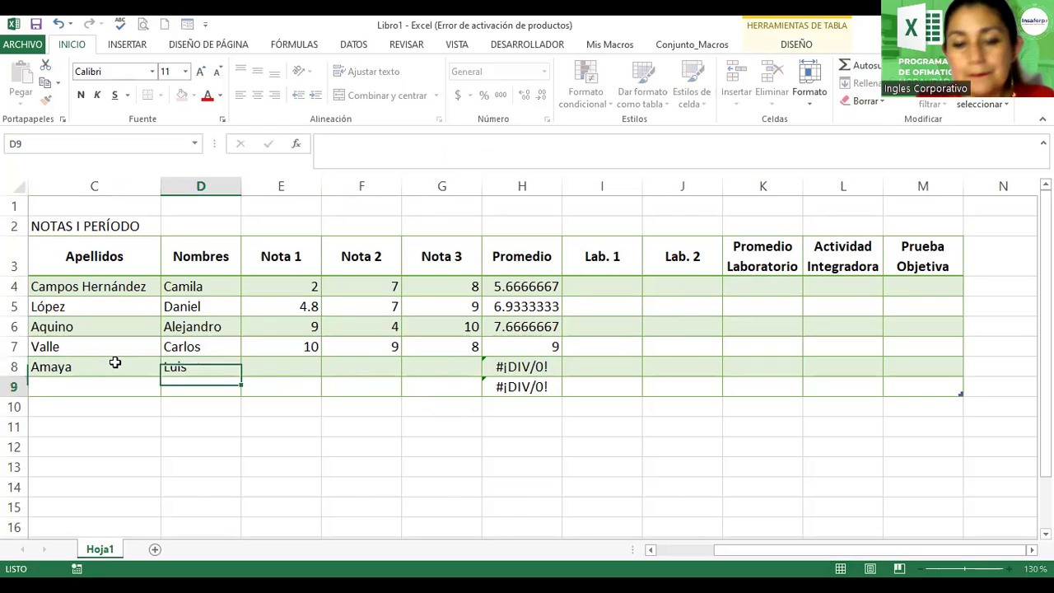
pyautogui.write('Alfaro')
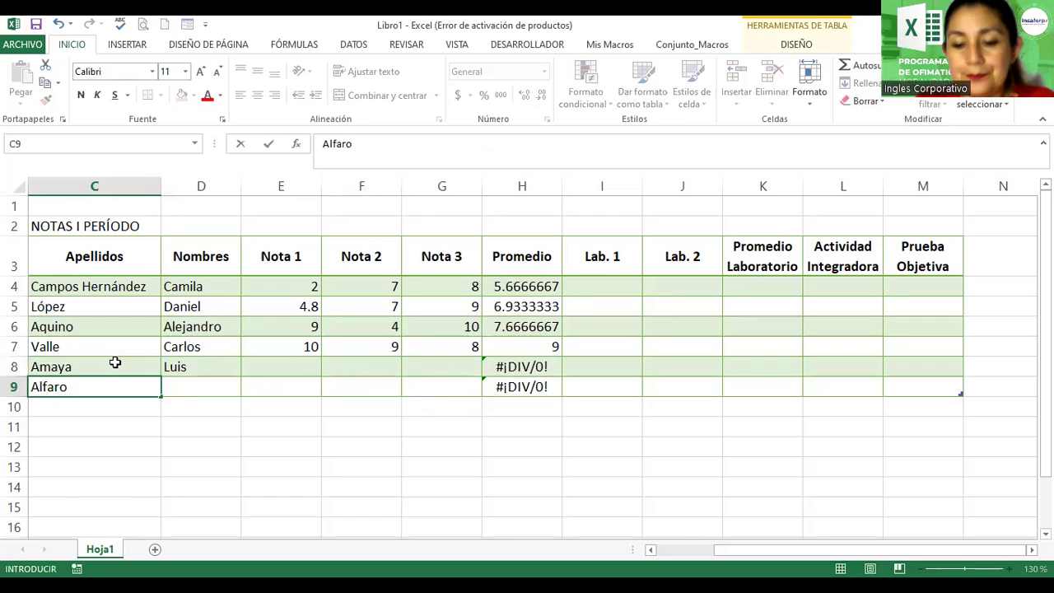
pyautogui.press('Tab')
pyautogui.write('Debora')
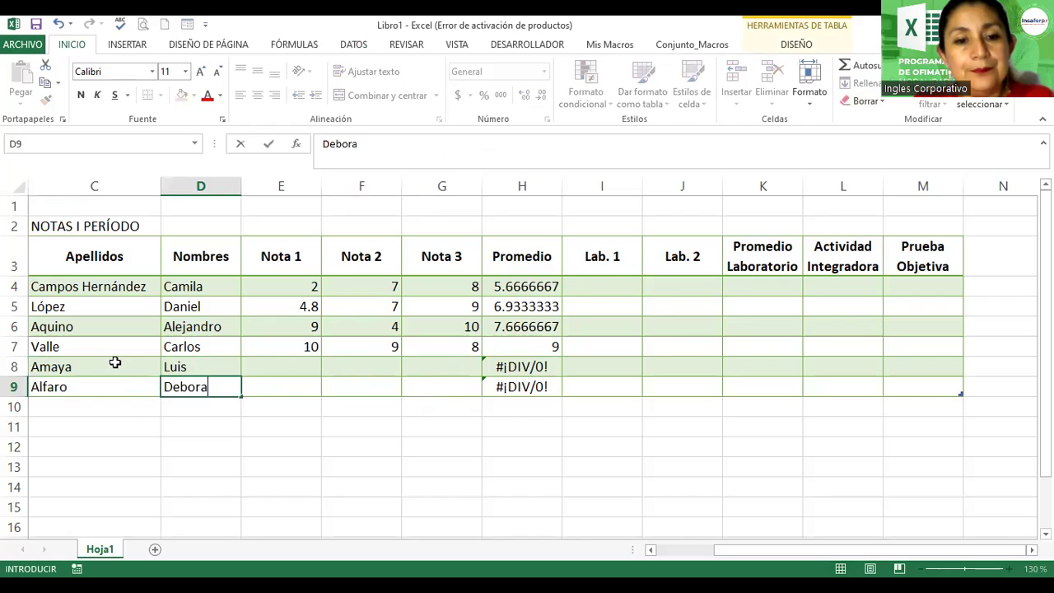
pyautogui.press('Tab')
# Step: Enter grades 9, 9.8, 9.7 for row 8 and 7, 9, 10 for row 9
pyautogui.press('Up')
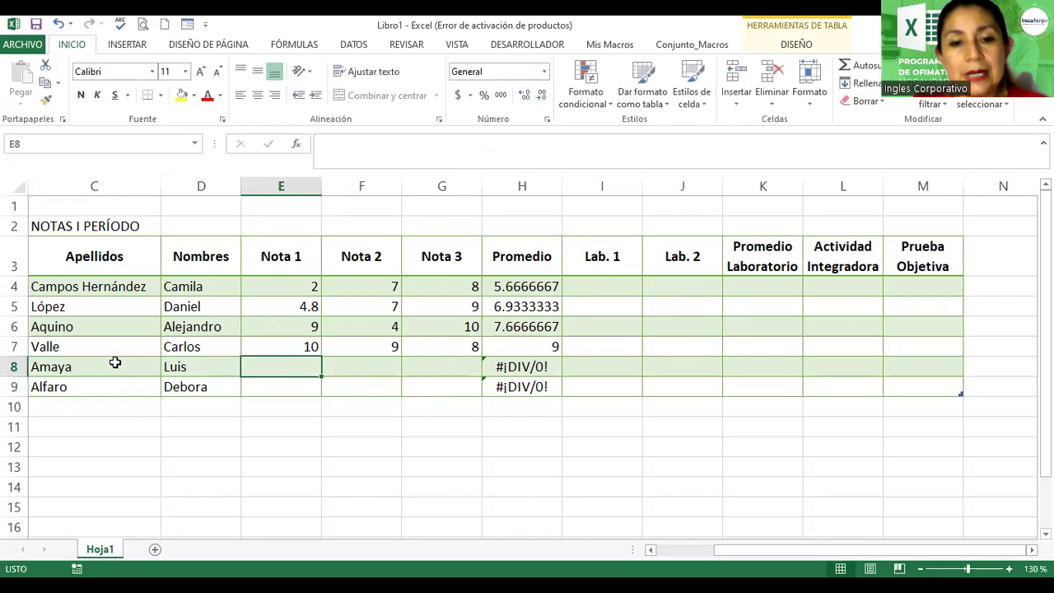
pyautogui.write('9')
pyautogui.press('Tab')
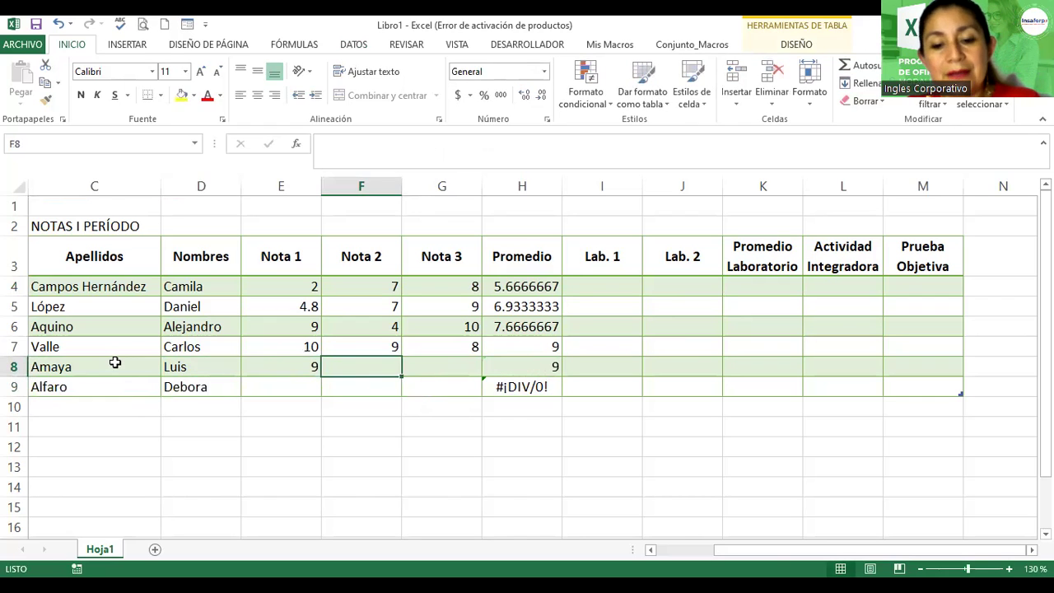
pyautogui.write('9.8')
pyautogui.press('Tab')
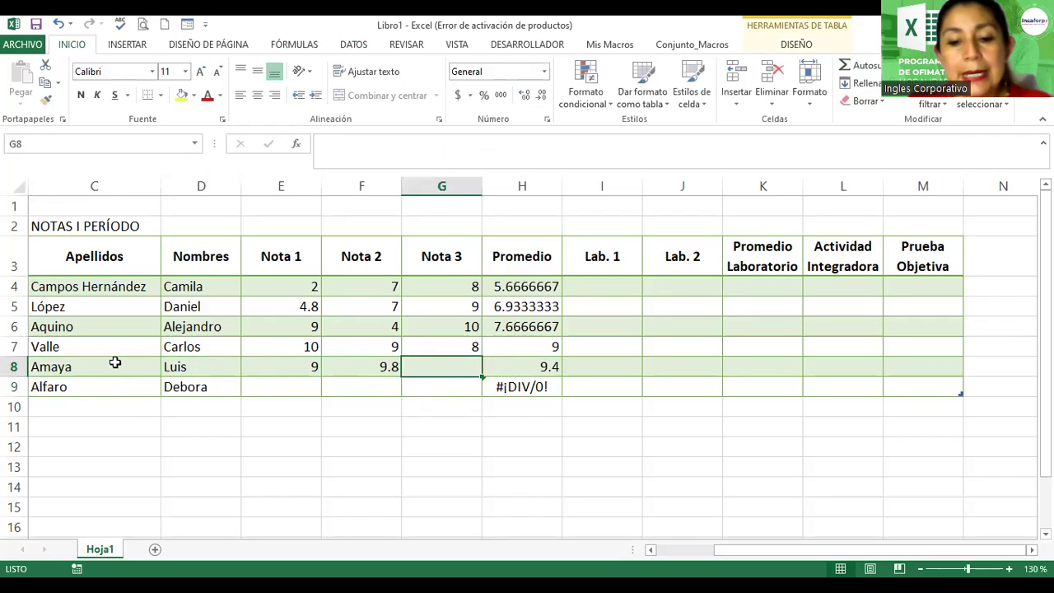
pyautogui.write('9.7')
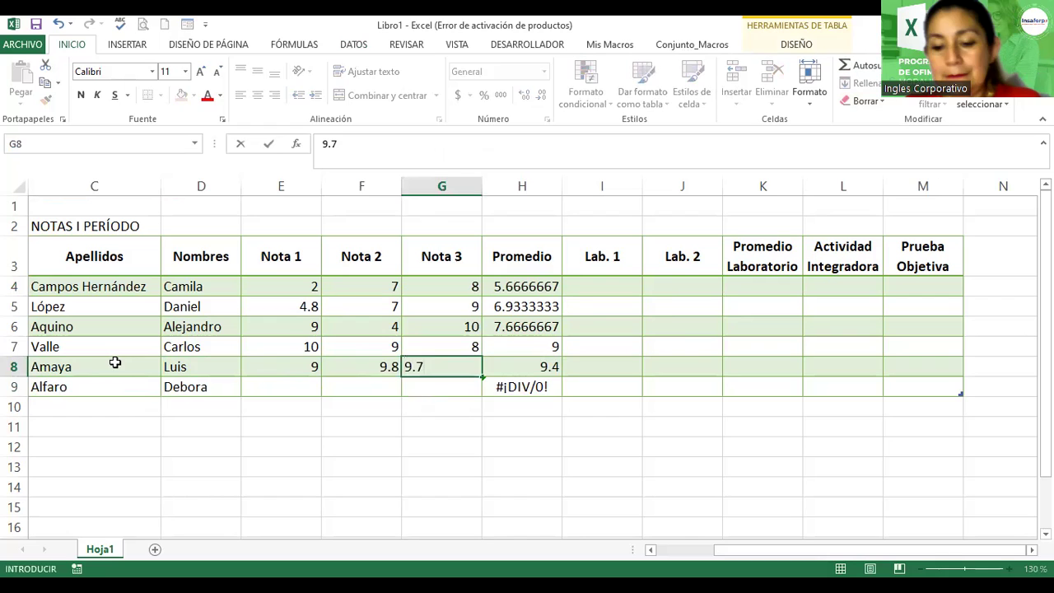
pyautogui.press('Return')
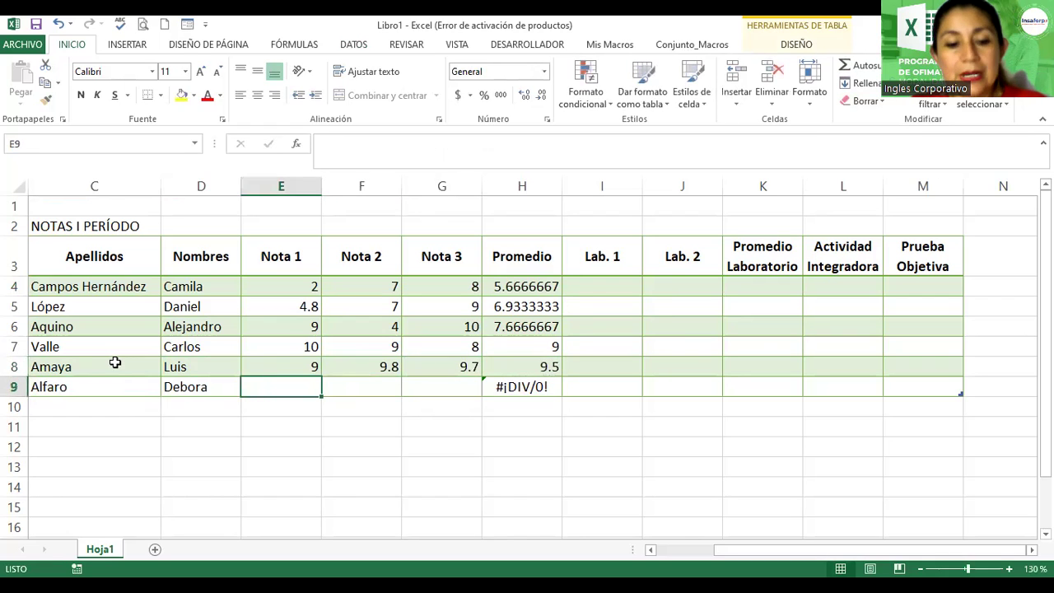
pyautogui.write('7')
pyautogui.press('Tab')
pyautogui.write('9')
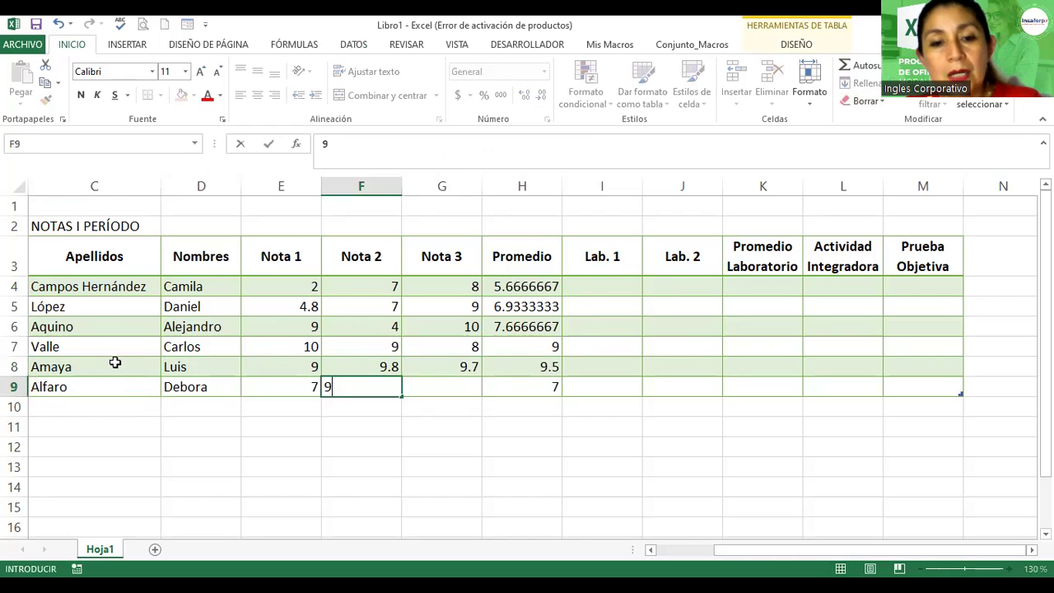
pyautogui.press('Tab')
pyautogui.write('10')
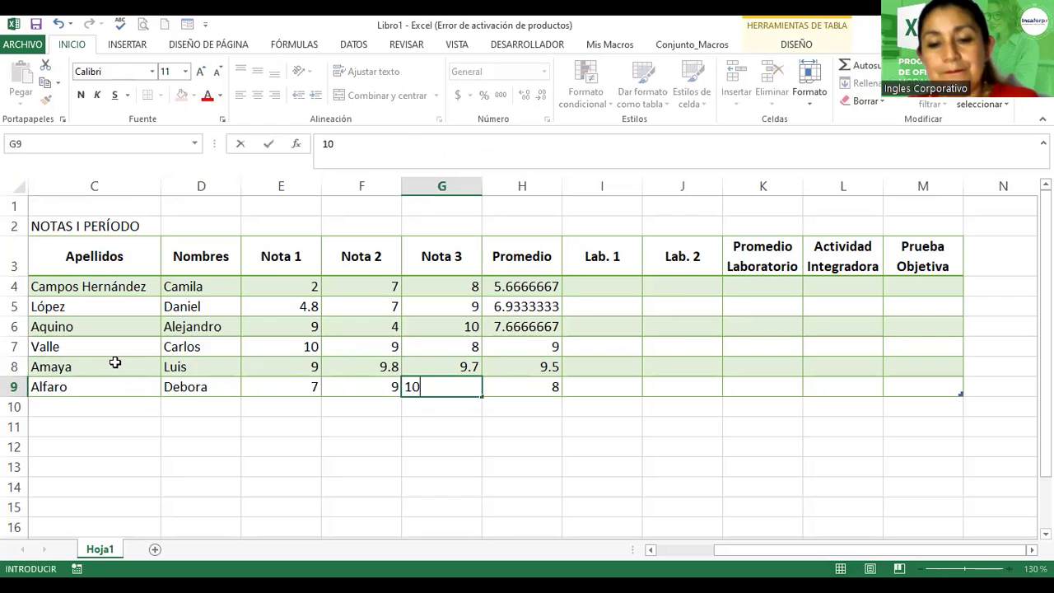
pyautogui.press('Tab')
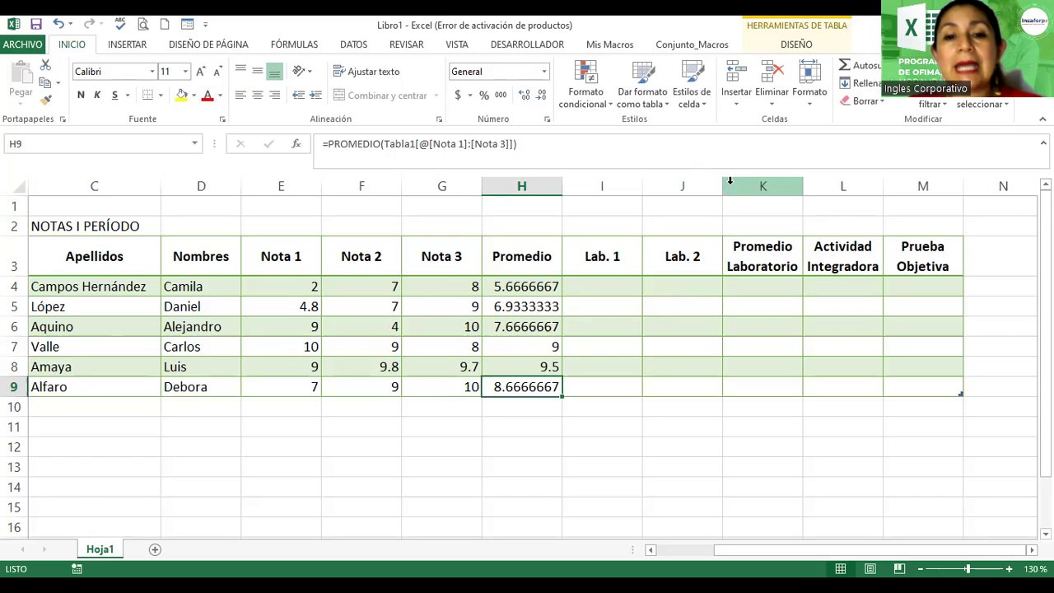
# Step: Highlight the Nota 1–3, Lab. 1–2, Promedio Laboratorio and Actividad Integradora headers
pyautogui.moveTo(287, 257); pyautogui.dragTo(428, 256)
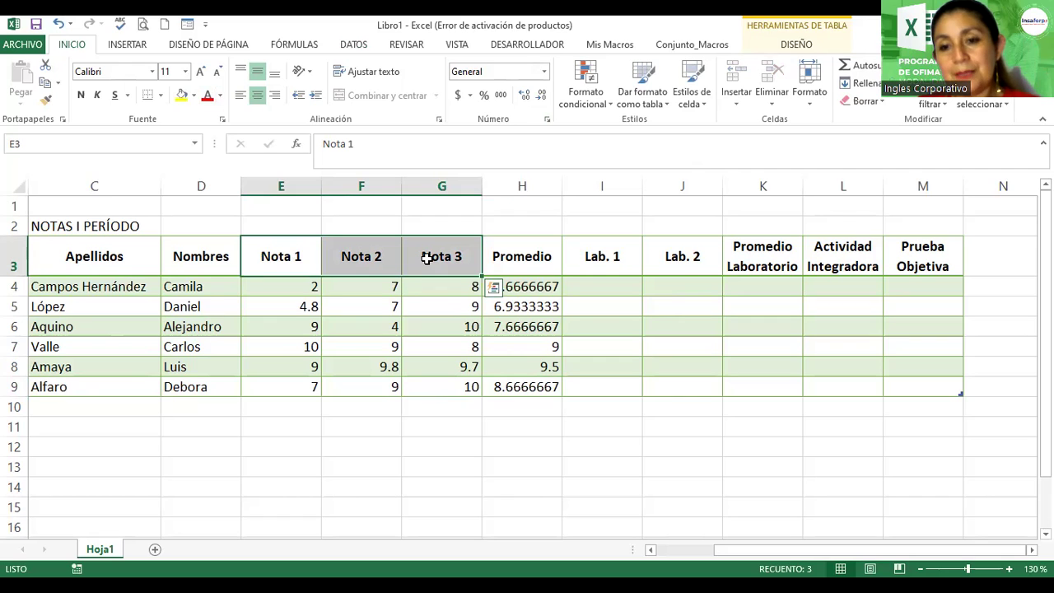
pyautogui.moveTo(608, 251); pyautogui.dragTo(680, 262)
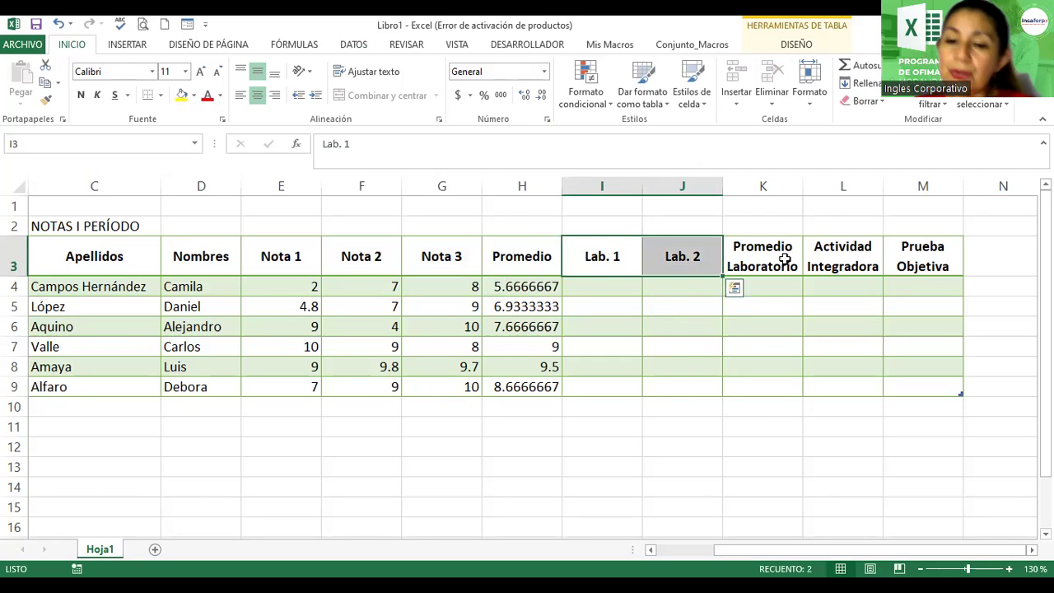
pyautogui.click(781, 255)
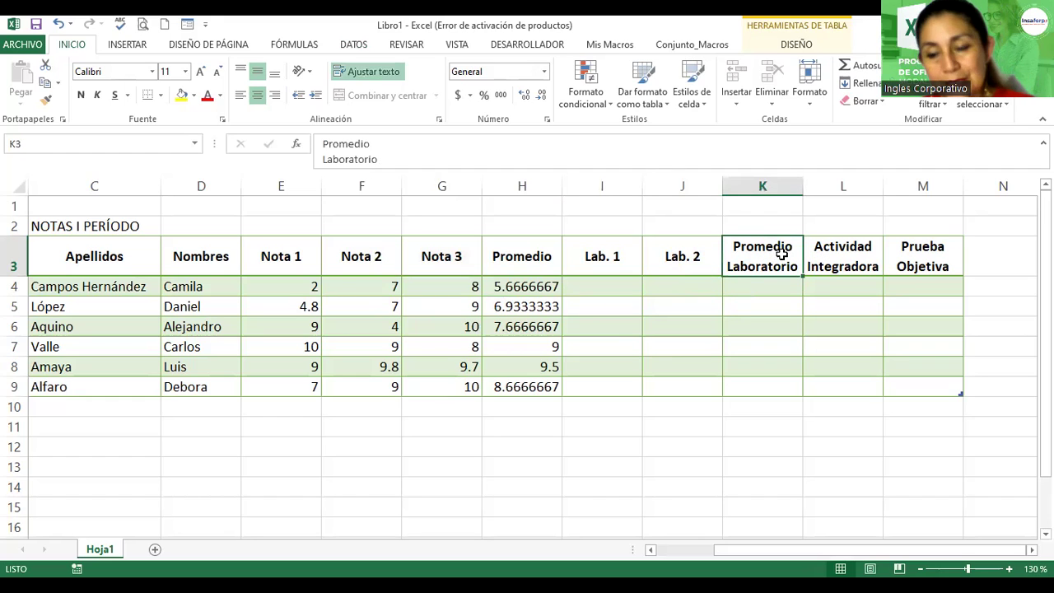
pyautogui.click(838, 262)
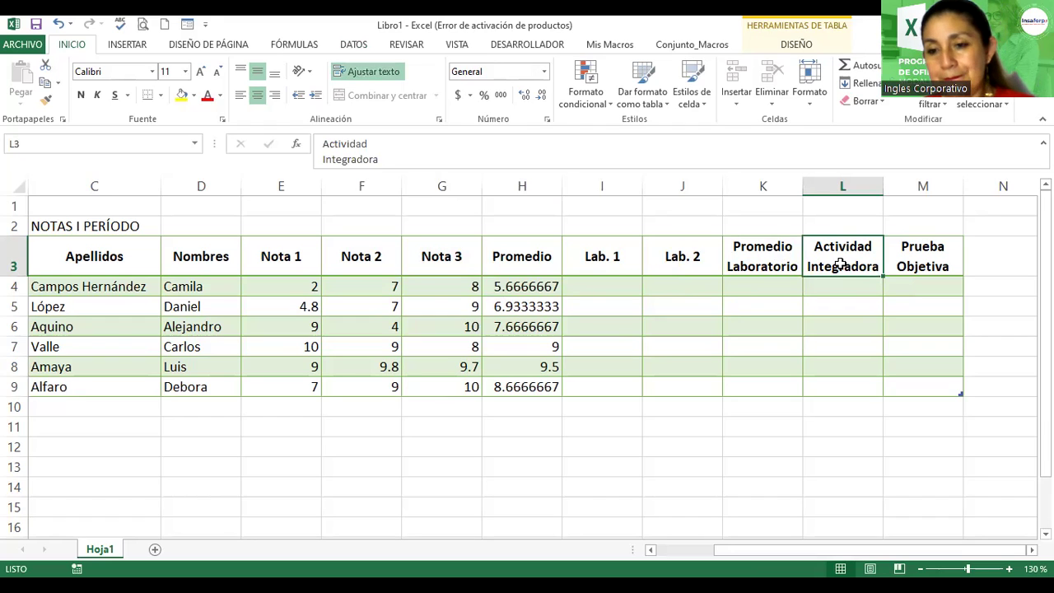
# Step: Select the entire Lab. 1 column and bring up its right-click menu
pyautogui.click(590, 252)
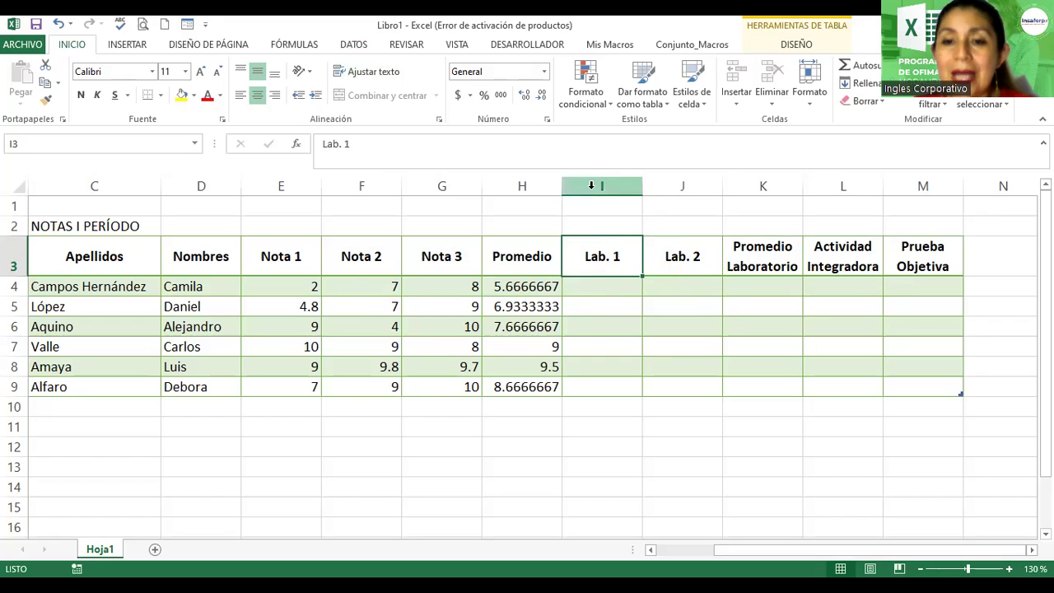
pyautogui.click(592, 186)
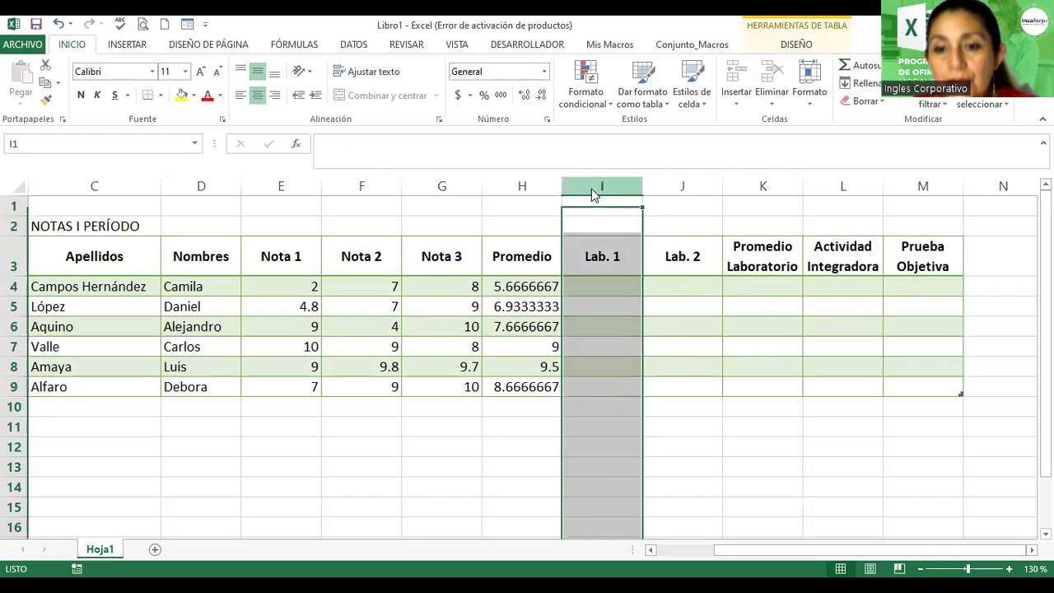
pyautogui.rightClick(593, 191)
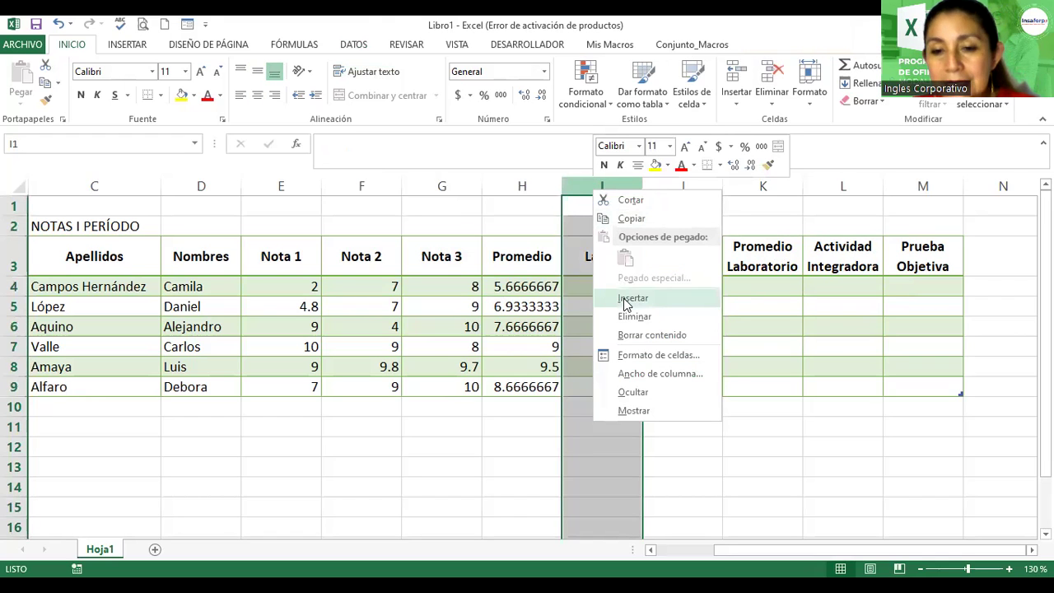
# Step: Insert a column left of Lab. 1 and rename its Columna1 header to '20% Notas'
pyautogui.click(625, 300)
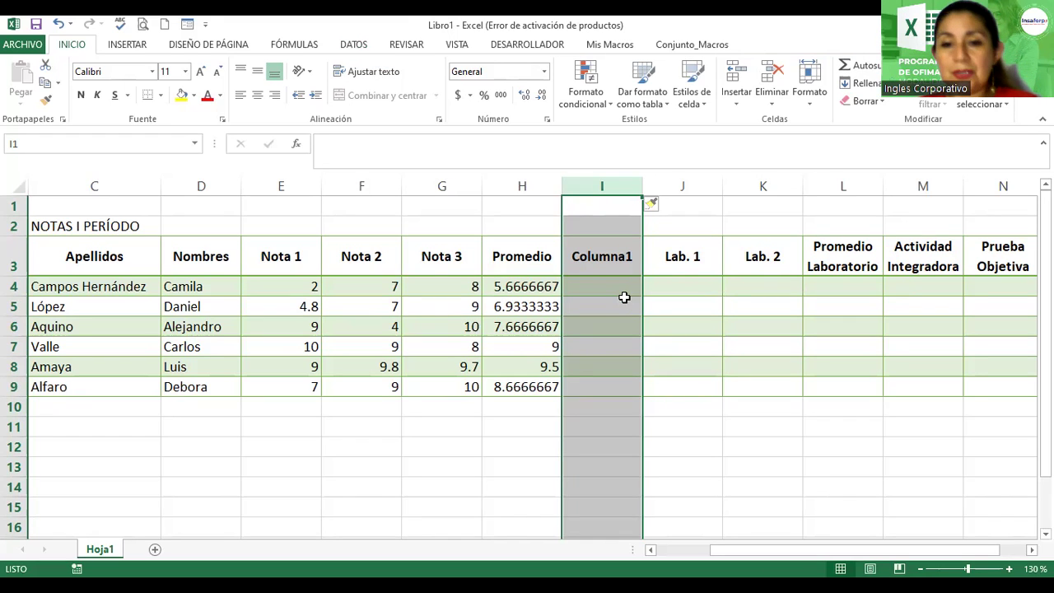
pyautogui.click(598, 264)
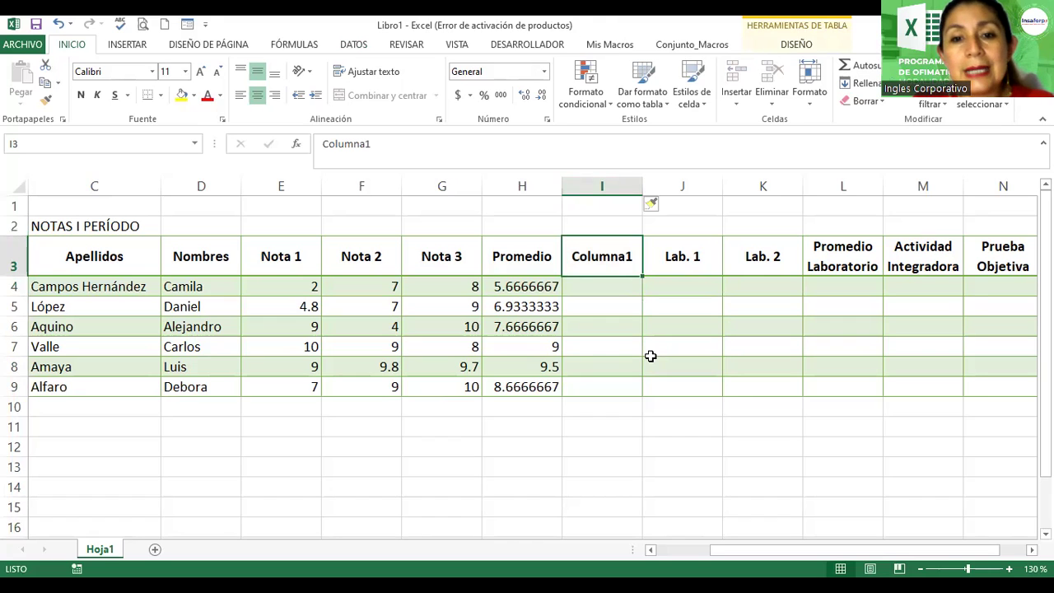
pyautogui.write('20')
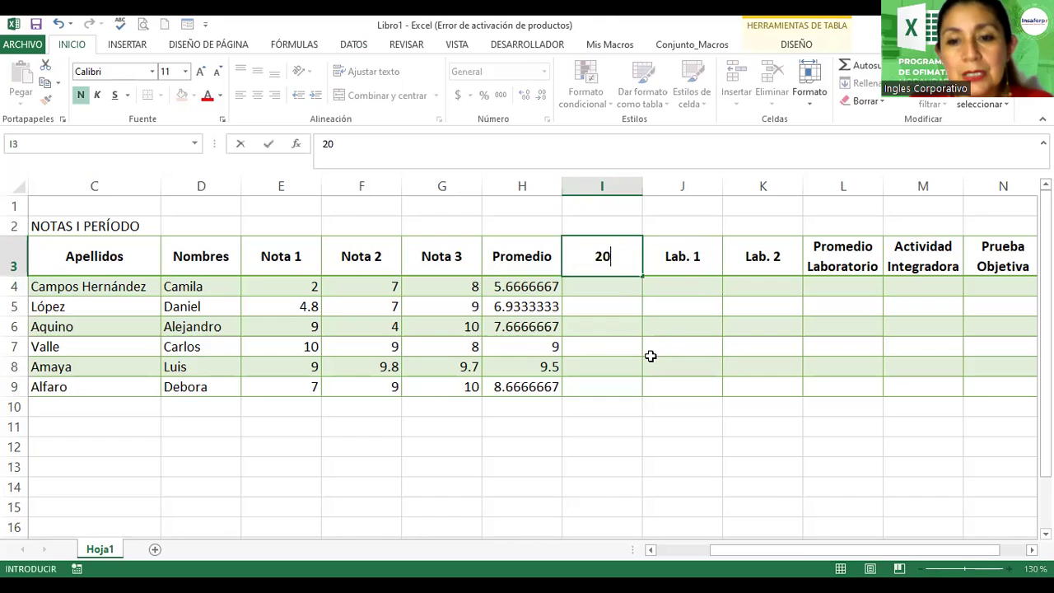
pyautogui.write('%')
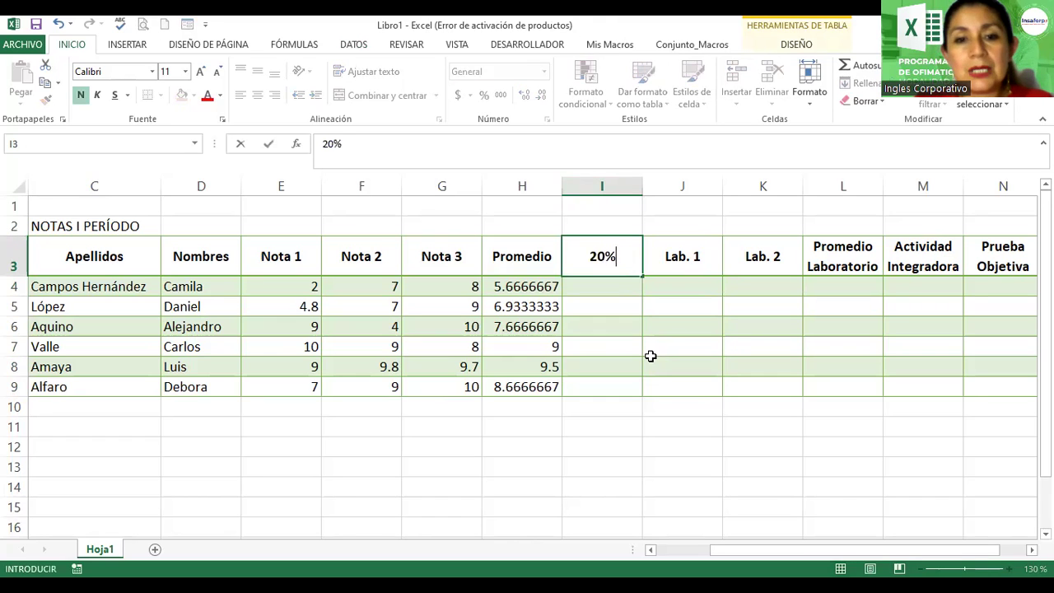
pyautogui.write(' Notas')
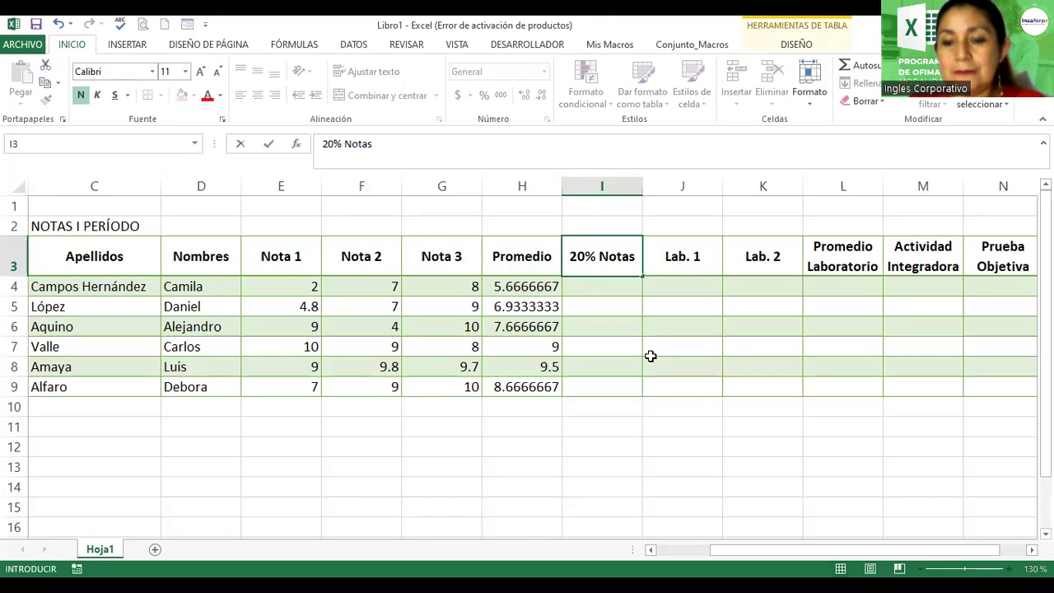
pyautogui.press('Return')
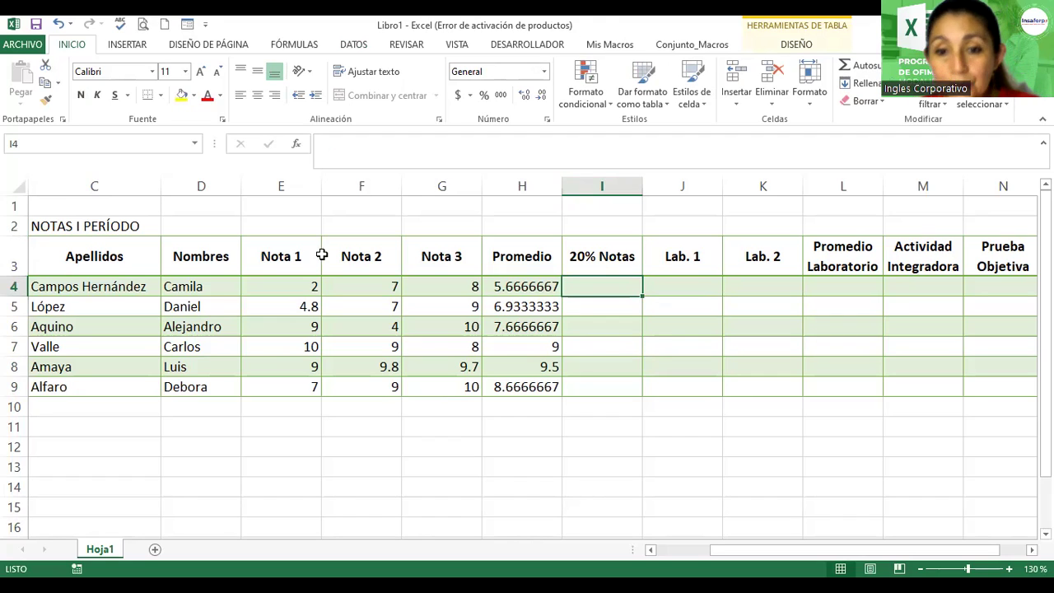
# Step: Cut the H4:H9 averages to one decimal and make them centred, bold and italic
pyautogui.moveTo(498, 291)
pyautogui.mouseDown()
pyautogui.moveTo(515, 395)
pyautogui.moveTo(509, 389)
pyautogui.mouseUp()
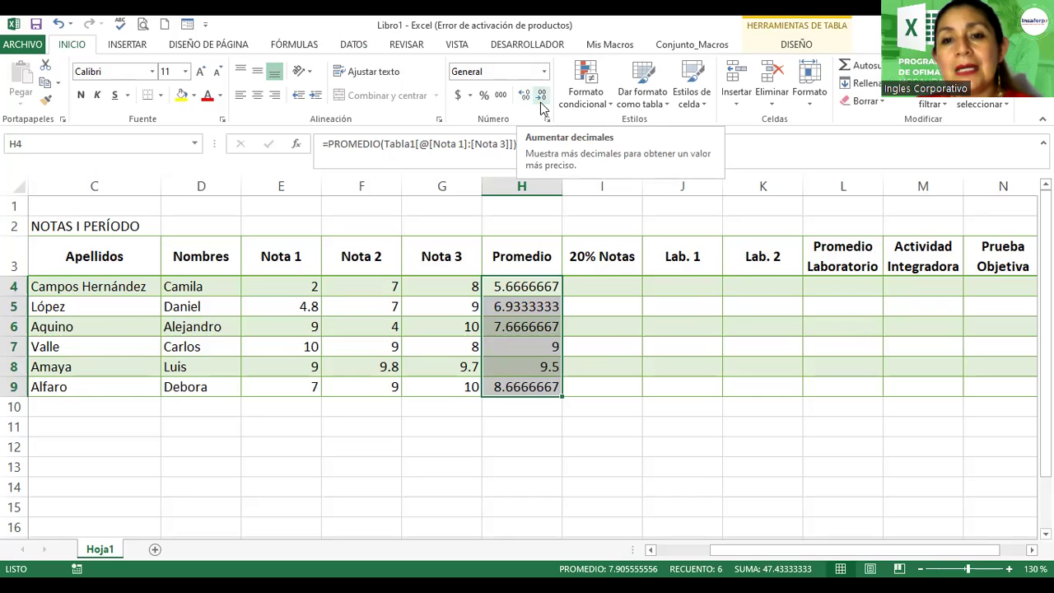
pyautogui.click(542, 104)
pyautogui.click(542, 104)
pyautogui.click(542, 103)
pyautogui.click(543, 104)
pyautogui.click(542, 104)
pyautogui.click(542, 104)
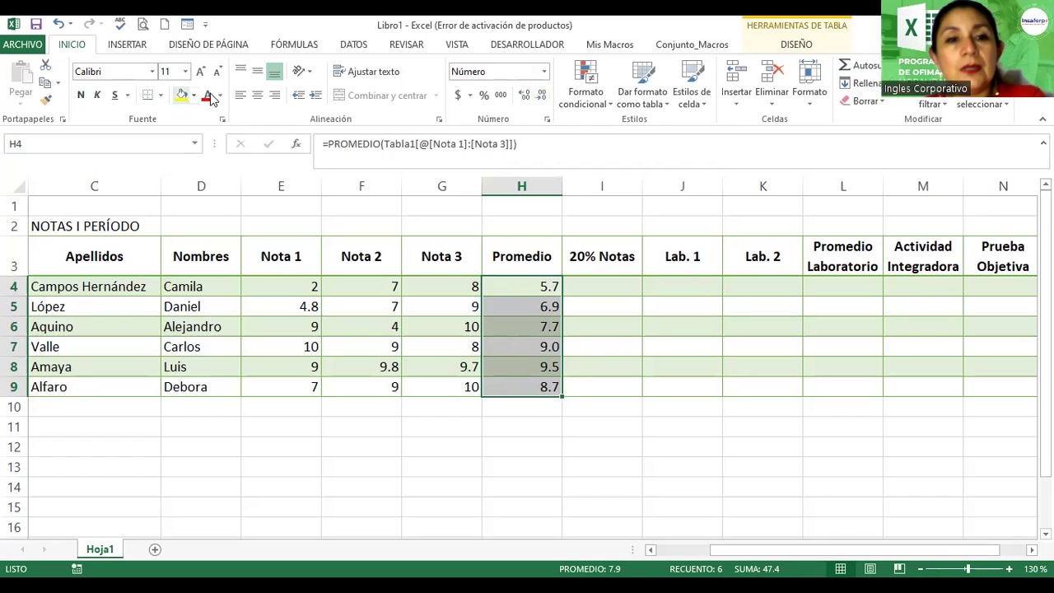
pyautogui.click(257, 95)
pyautogui.click(81, 94)
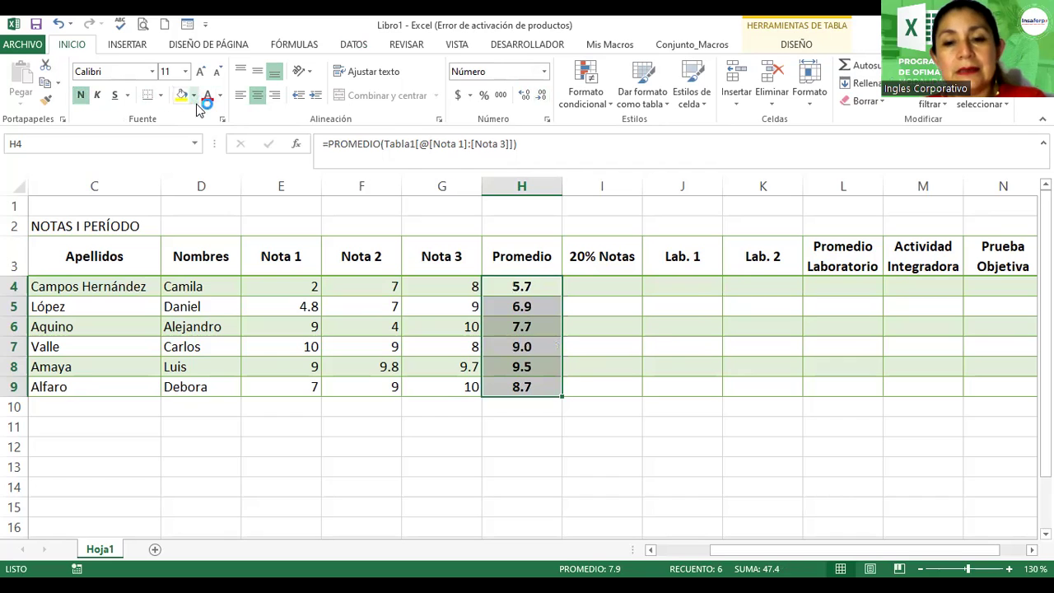
pyautogui.click(96, 96)
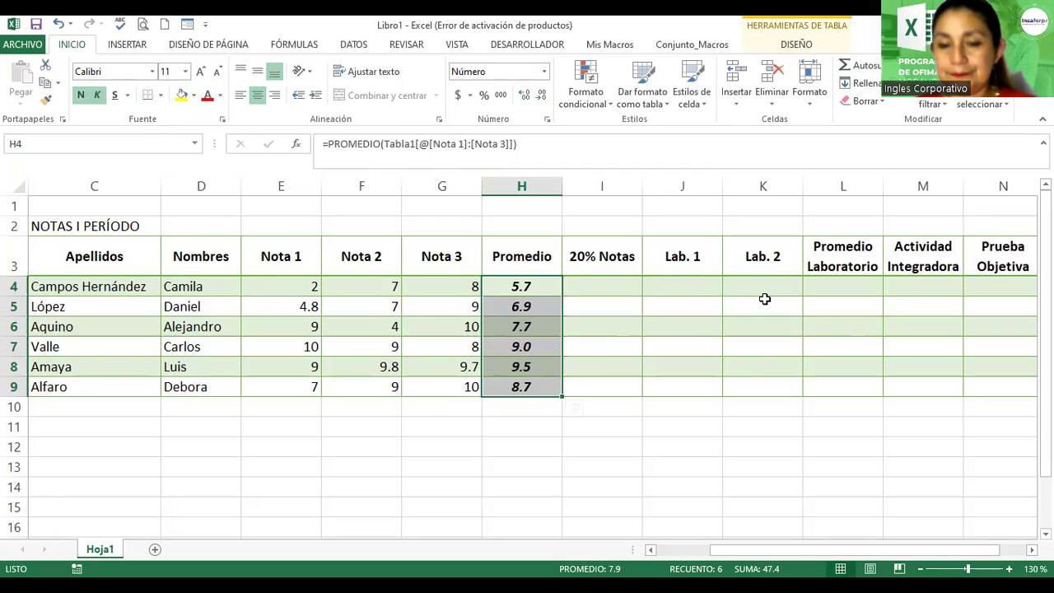
pyautogui.click(706, 319)
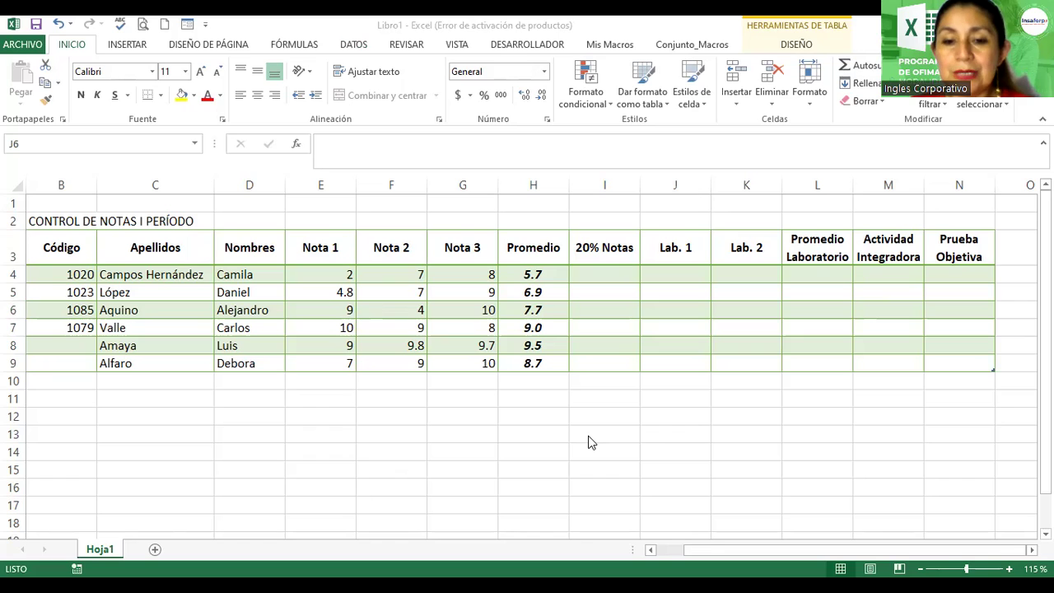
pyautogui.click(593, 272)
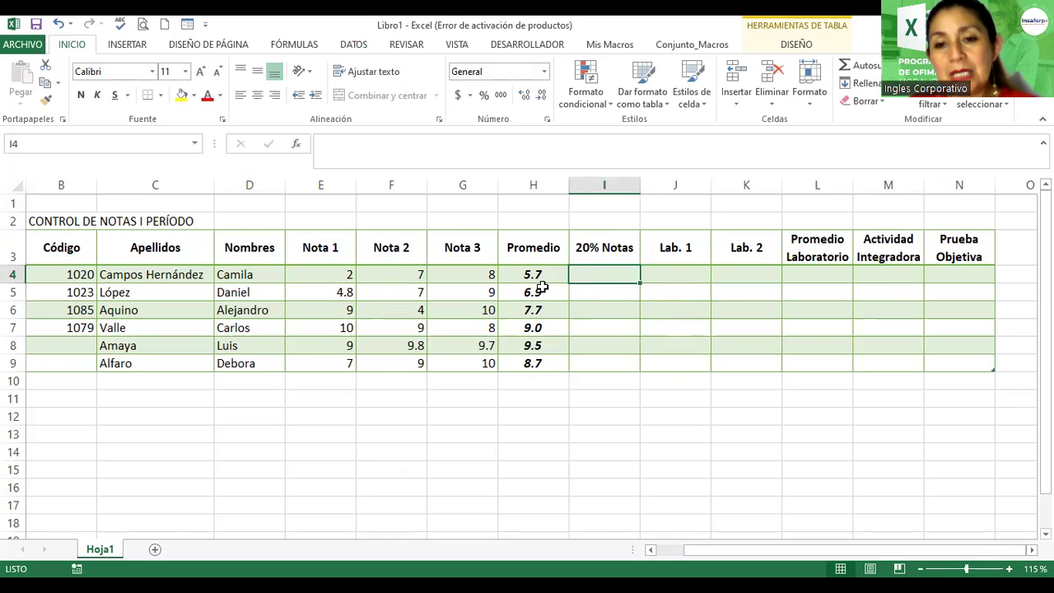
pyautogui.write('=')
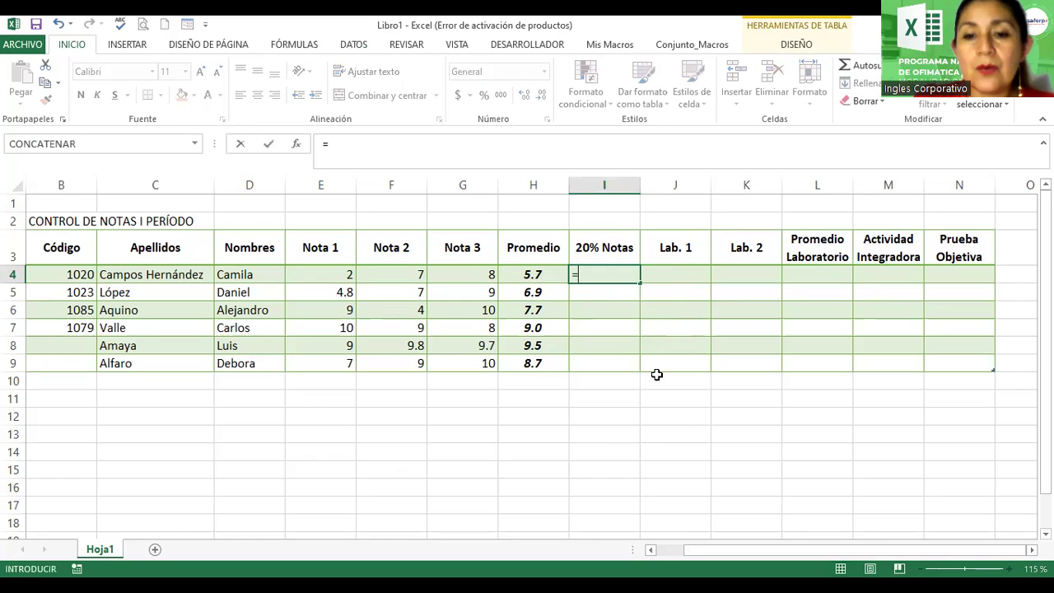
pyautogui.click(525, 277)
pyautogui.write('*20%')
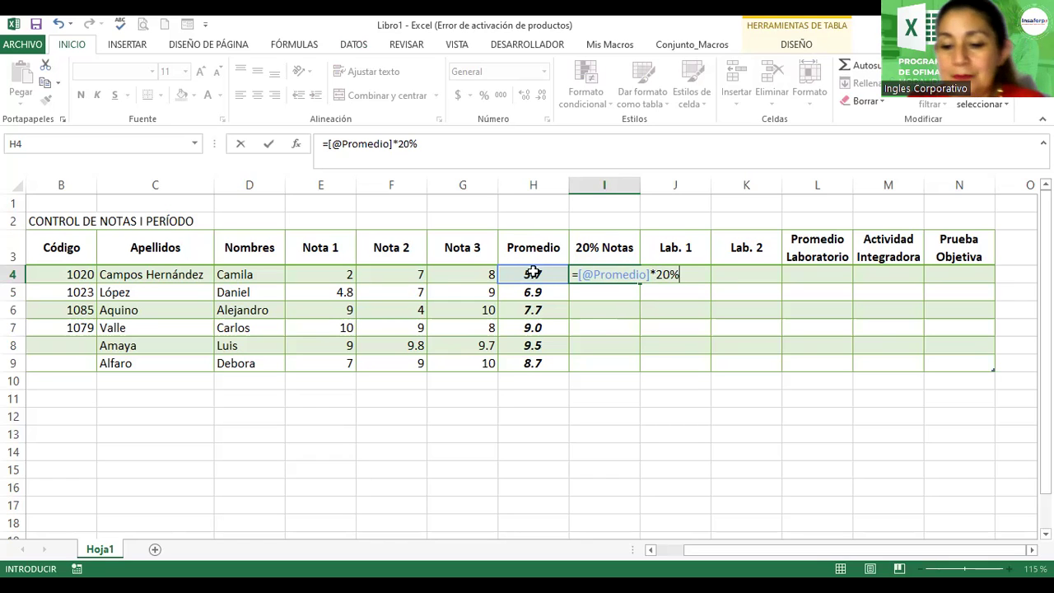
pyautogui.press('Return')
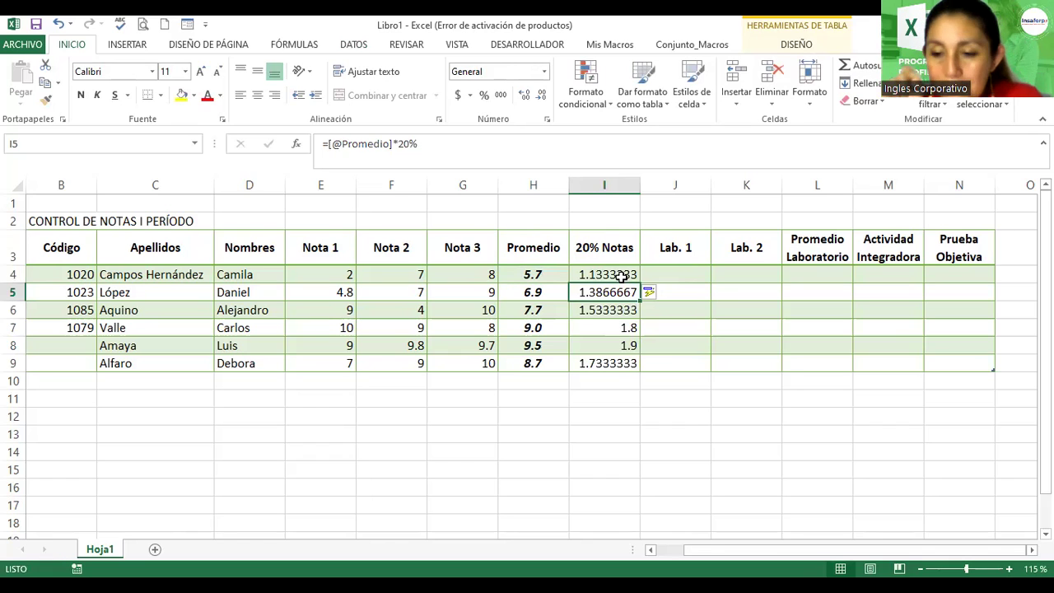
# Step: Format I4:I9 as Number with two decimals in bold italic
pyautogui.click(630, 273)
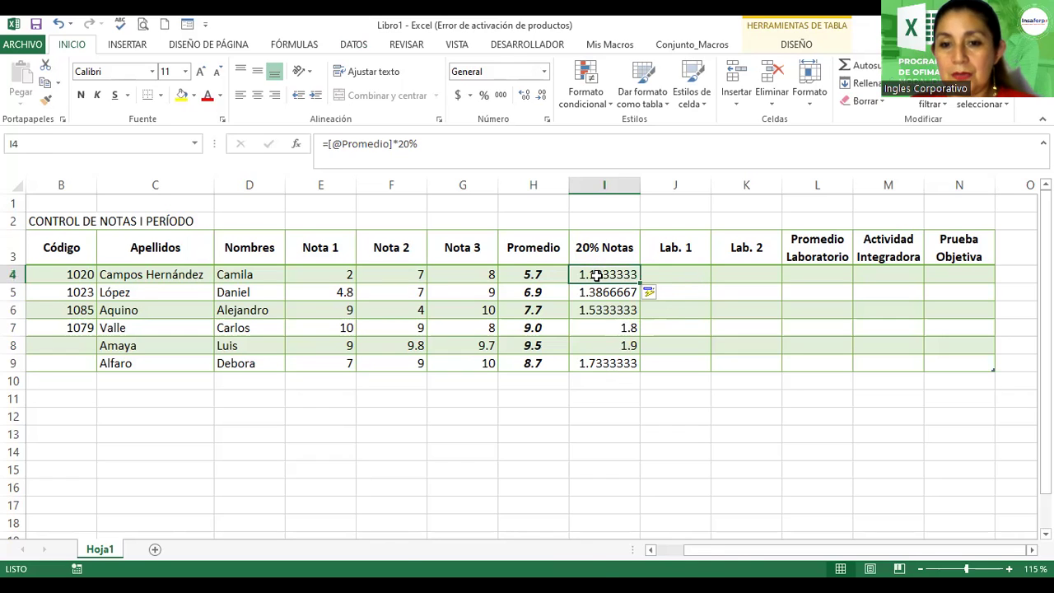
pyautogui.moveTo(596, 274); pyautogui.dragTo(603, 356)
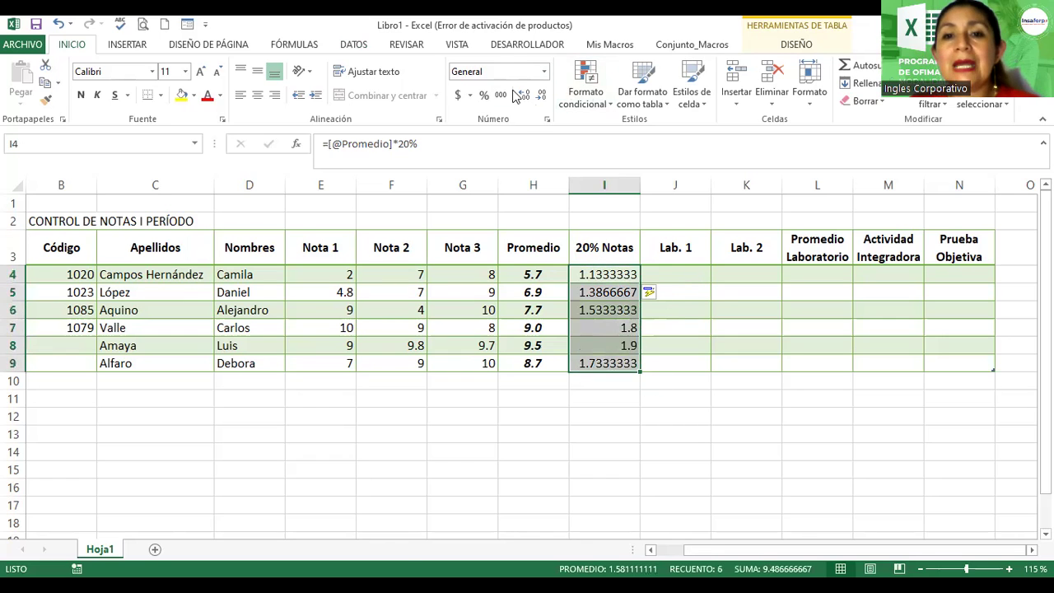
pyautogui.click(540, 97)
pyautogui.click(540, 97)
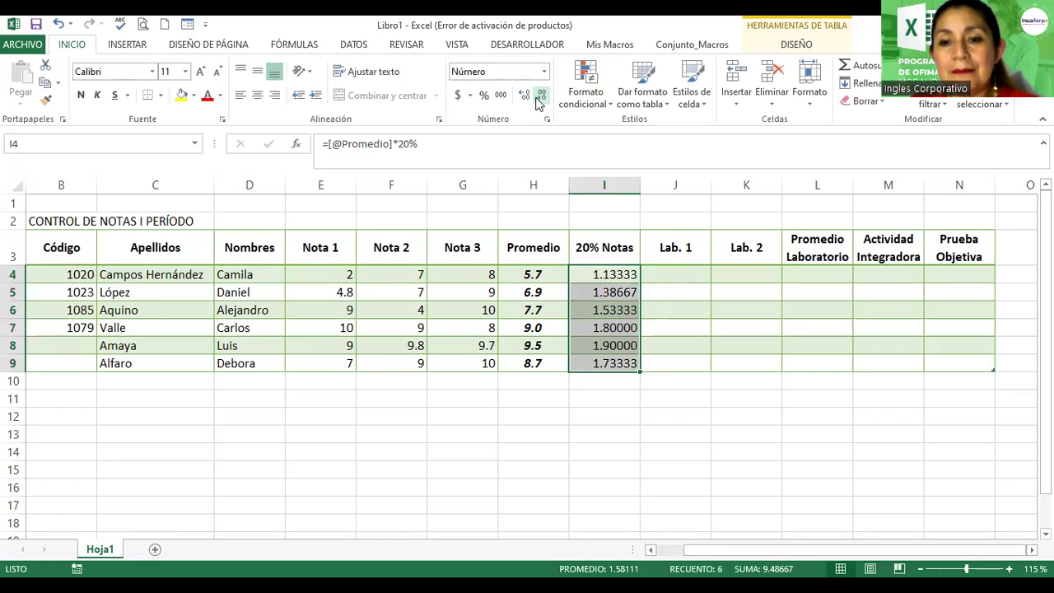
pyautogui.click(540, 97)
pyautogui.click(539, 98)
pyautogui.click(540, 97)
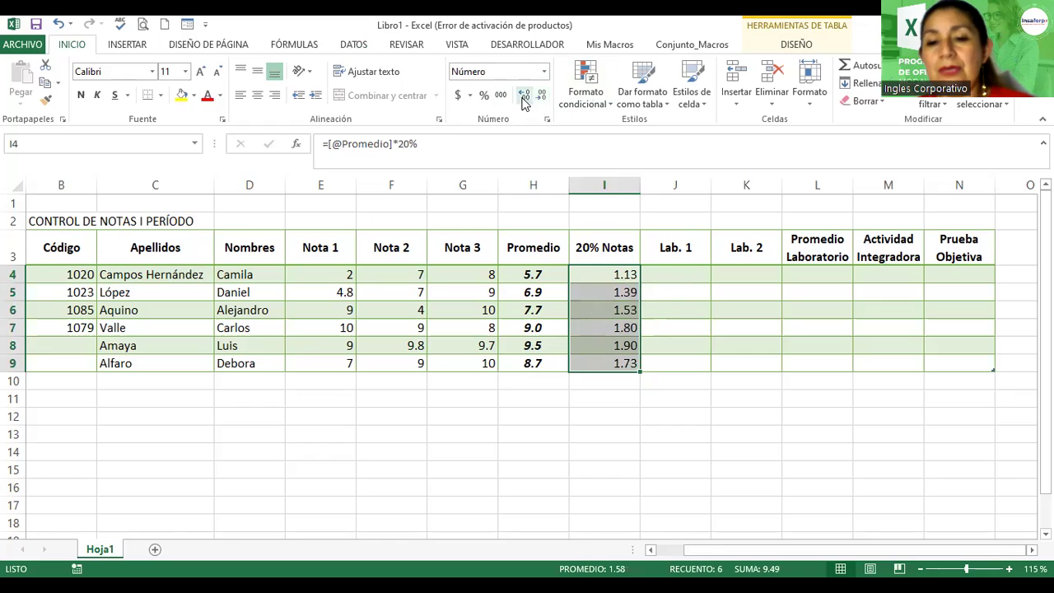
pyautogui.click(81, 95)
pyautogui.click(98, 94)
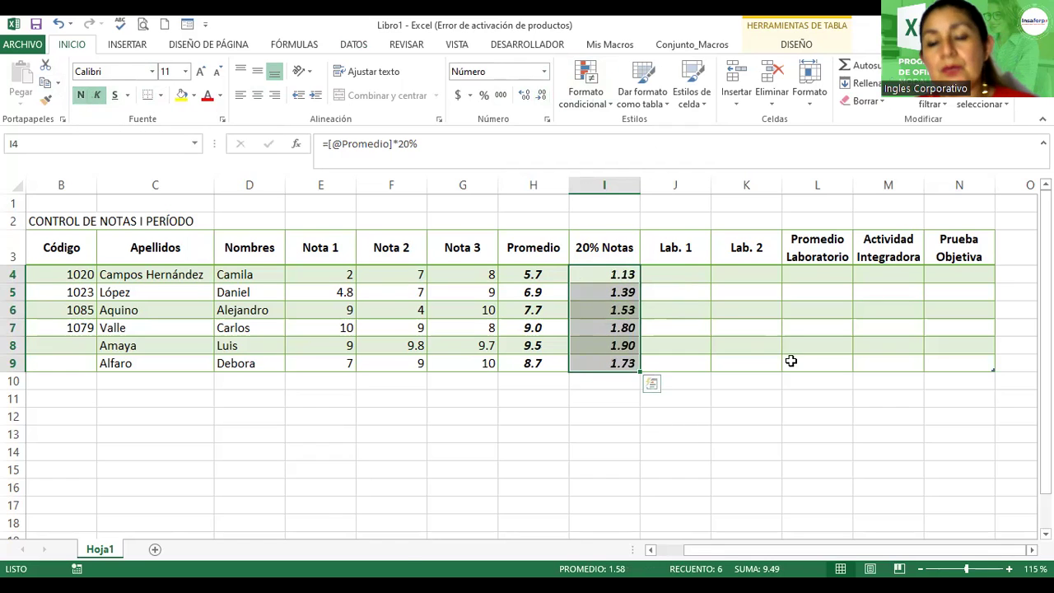
pyautogui.click(701, 270)
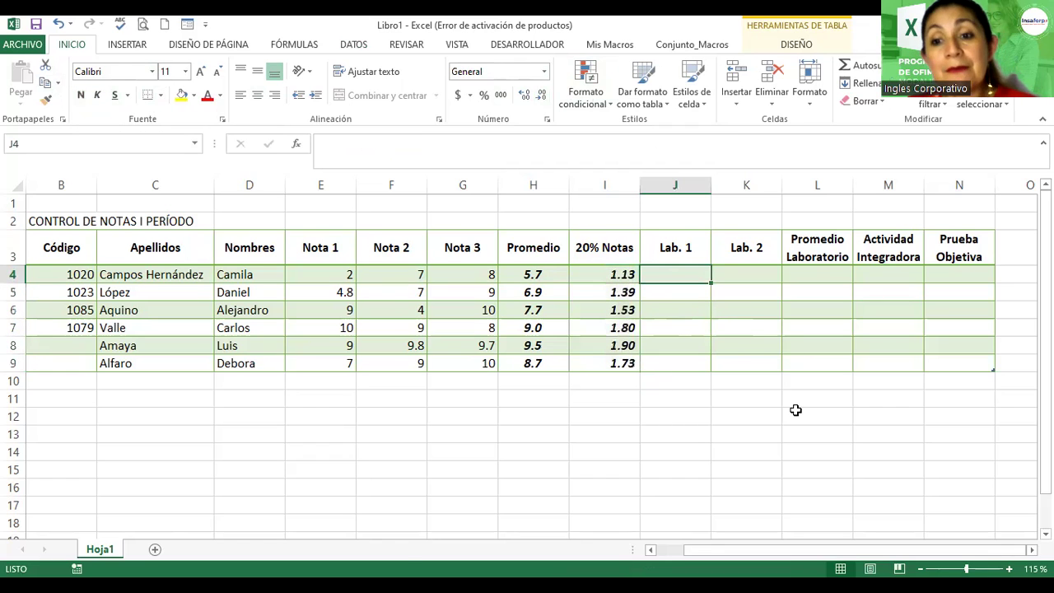
# Step: Enter Lab. 1/Lab. 2 scores for the first three students: 10/8, 5/8.5, 4/8
pyautogui.write('10')
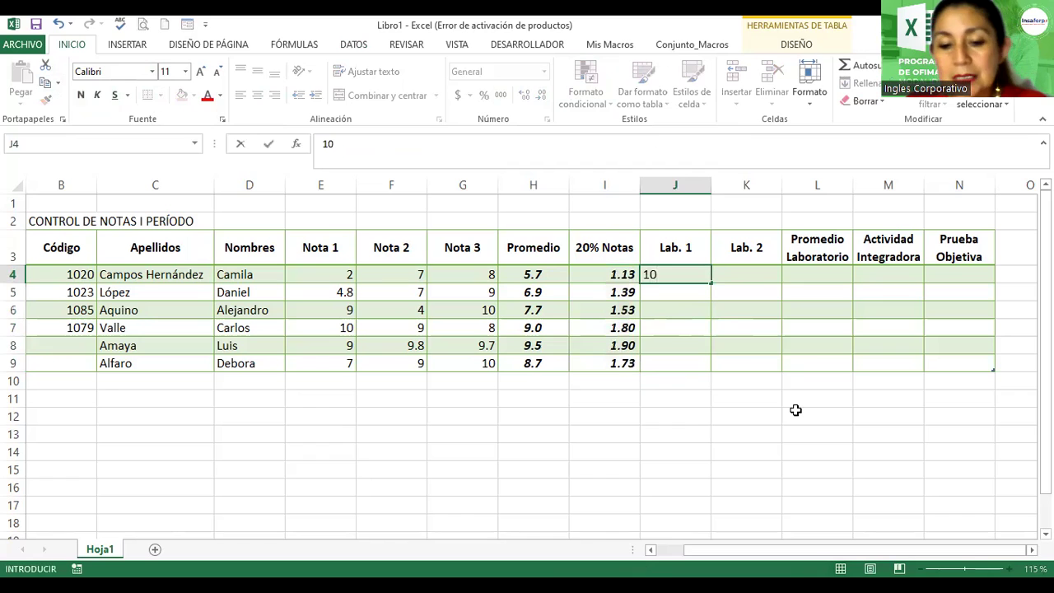
pyautogui.press('Tab')
pyautogui.write('8')
pyautogui.press('Down')
pyautogui.press('Left')
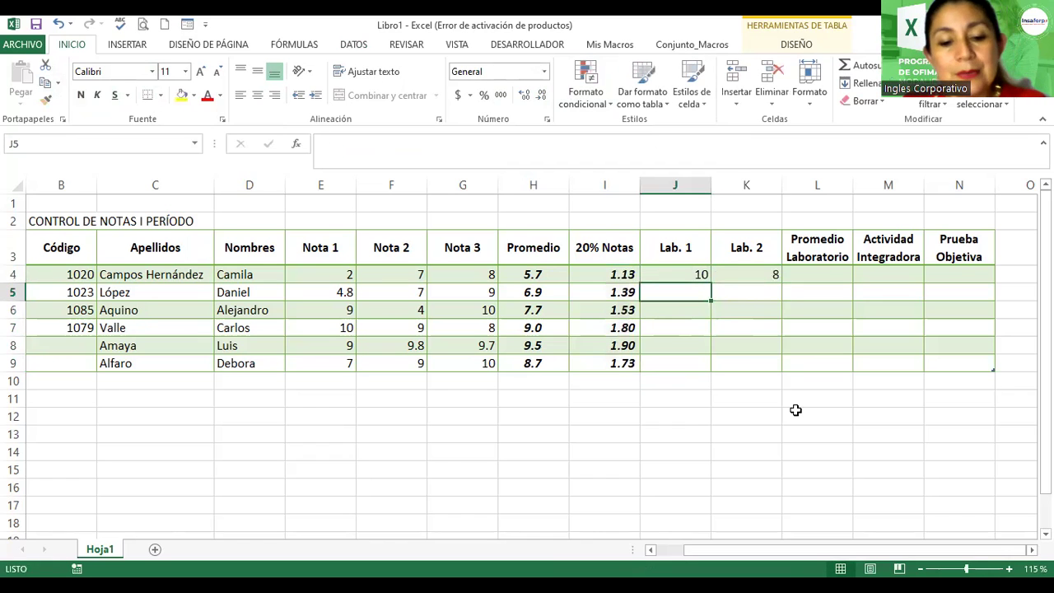
pyautogui.write('5')
pyautogui.press('Tab')
pyautogui.write('8.5')
pyautogui.press('Return')
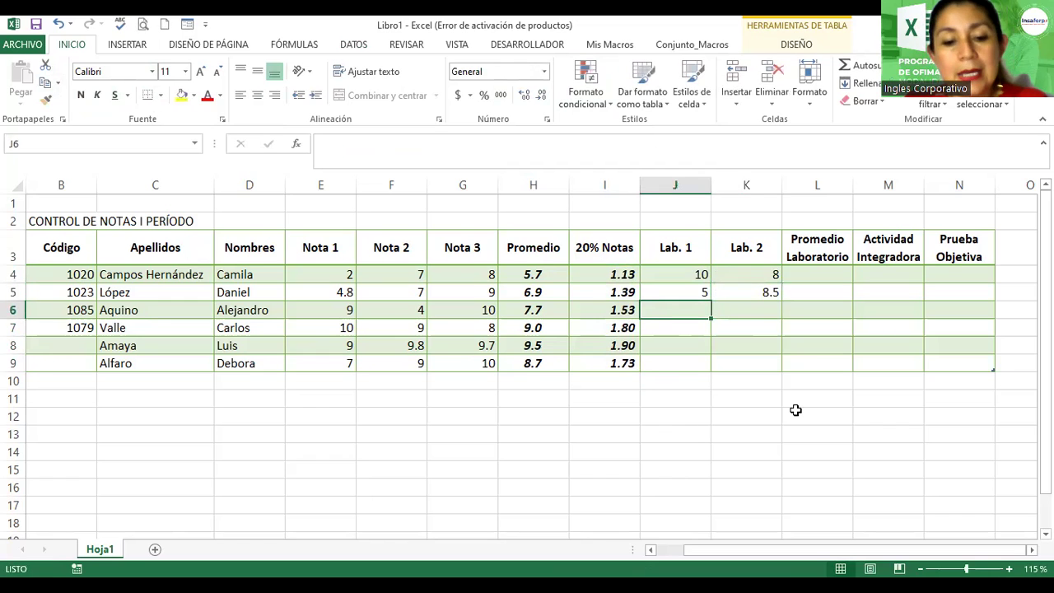
pyautogui.write('4')
pyautogui.press('Tab')
pyautogui.write('8')
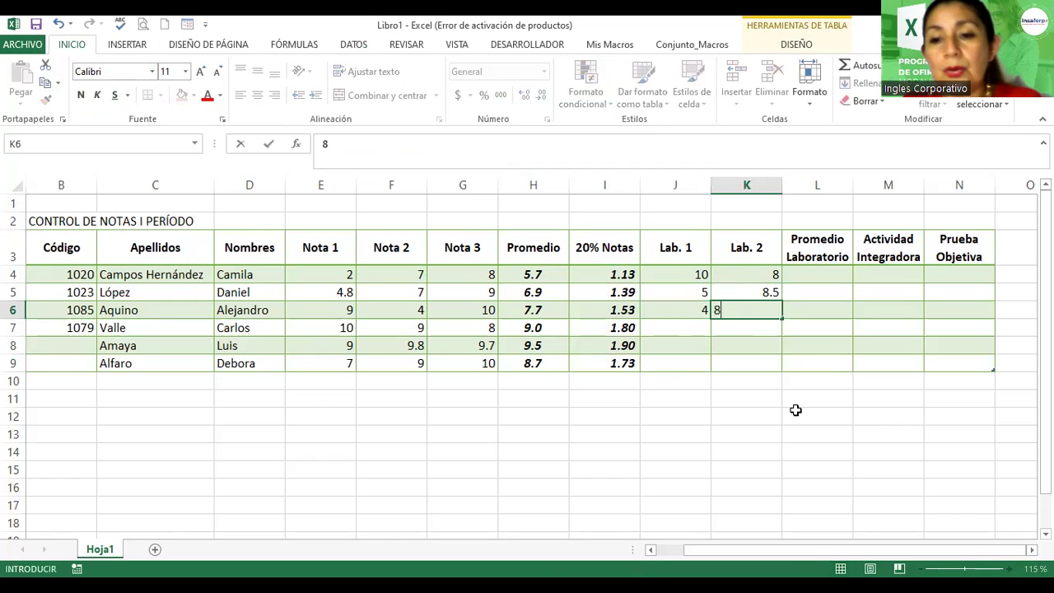
pyautogui.press('Tab')
pyautogui.press('Down')
pyautogui.press('Left')
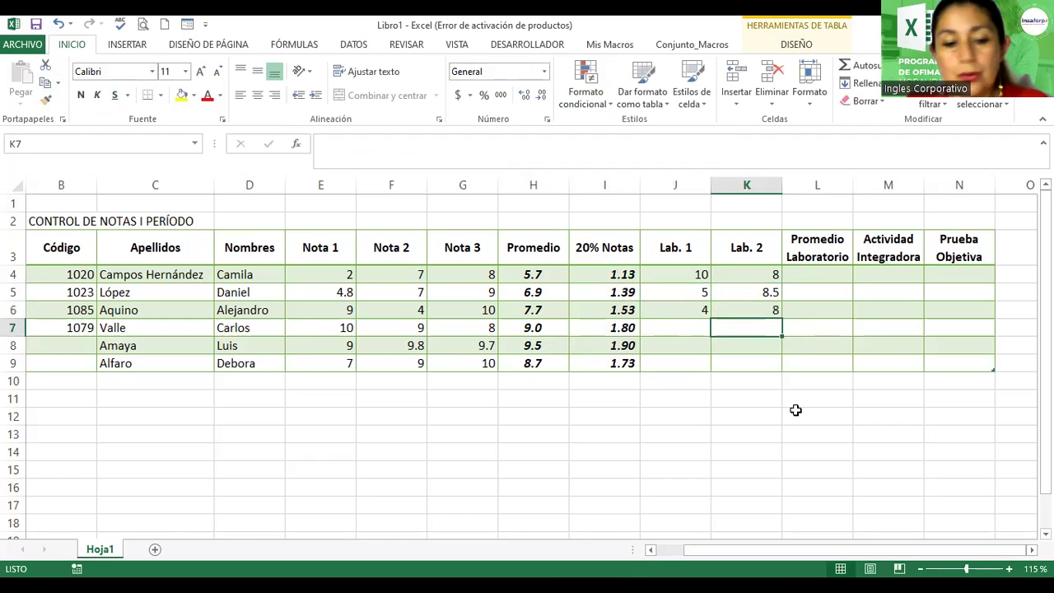
pyautogui.press('Left')
# Step: Enter Lab. 1/Lab. 2 scores for the last three students: 10/10, 9/8, 4/7
pyautogui.write('10')
pyautogui.press('Tab')
pyautogui.write('10')
pyautogui.press('Return')
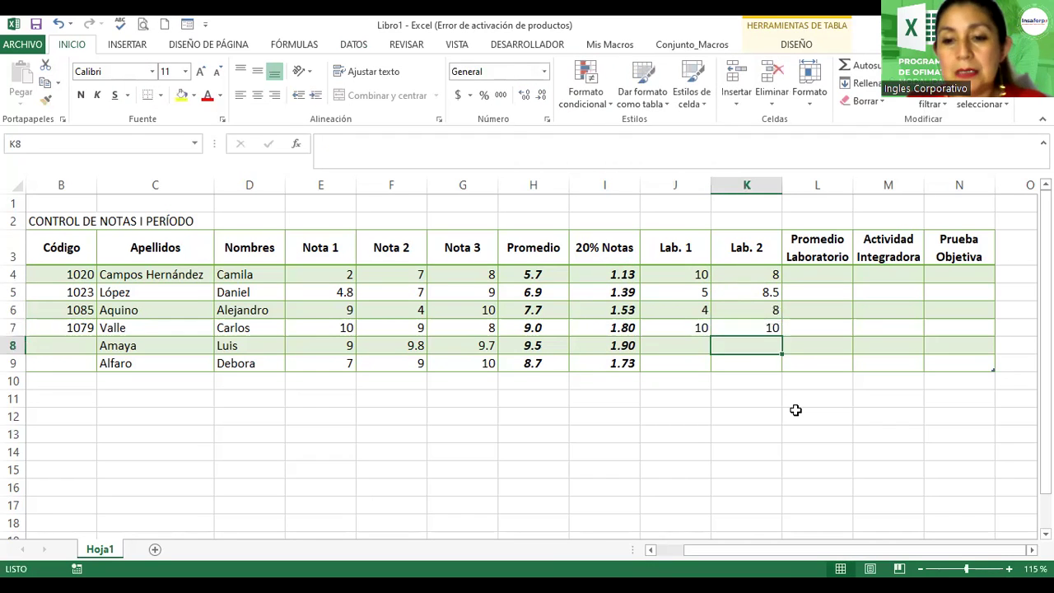
pyautogui.press('Left')
pyautogui.write('9')
pyautogui.press('Tab')
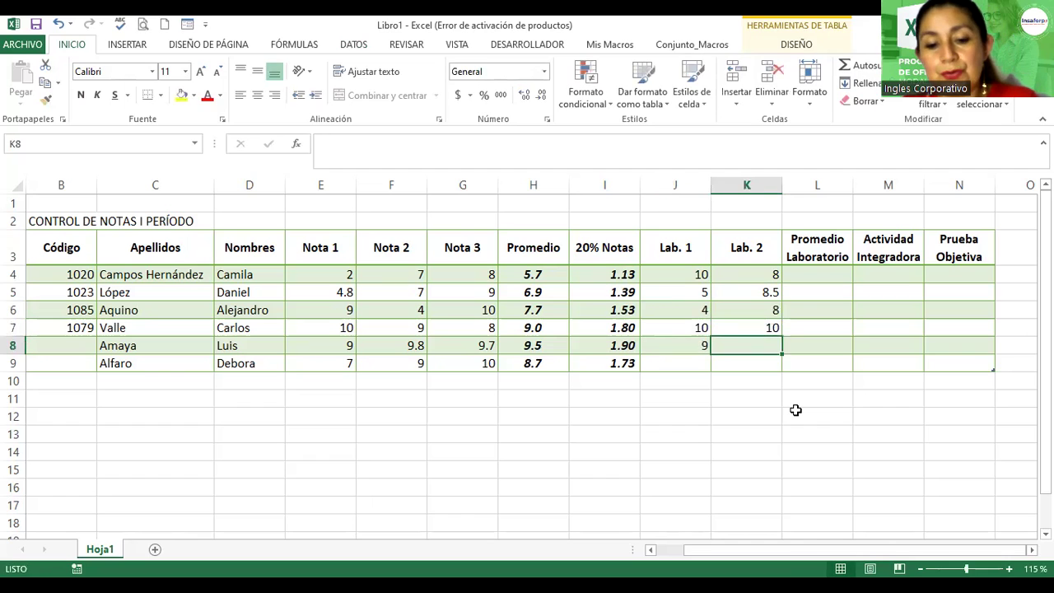
pyautogui.write('8')
pyautogui.press('Tab')
pyautogui.press('Down')
pyautogui.press('Left')
pyautogui.press('Left')
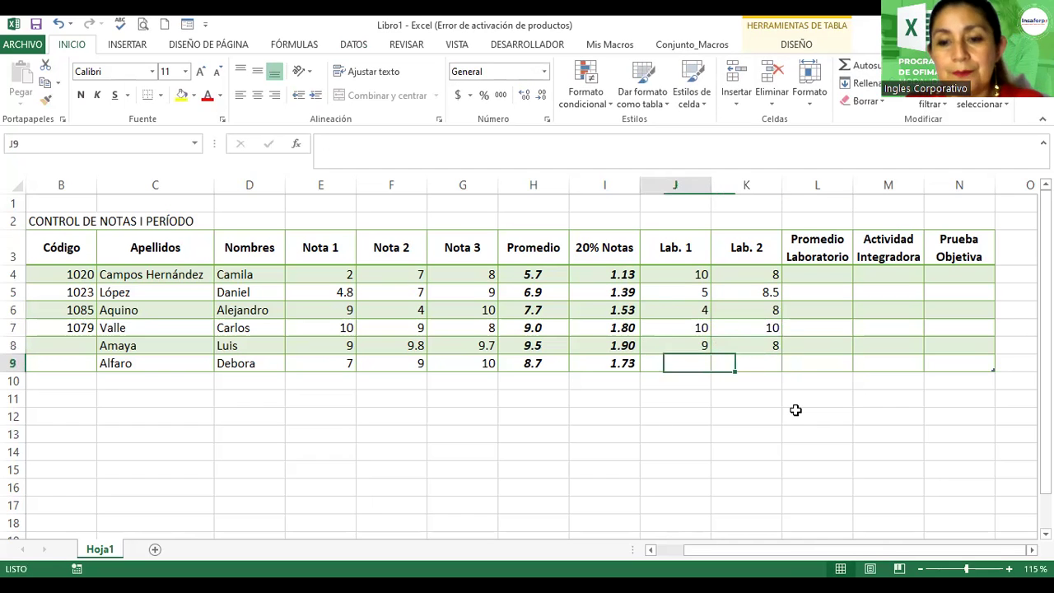
pyautogui.write('4')
pyautogui.press('Tab')
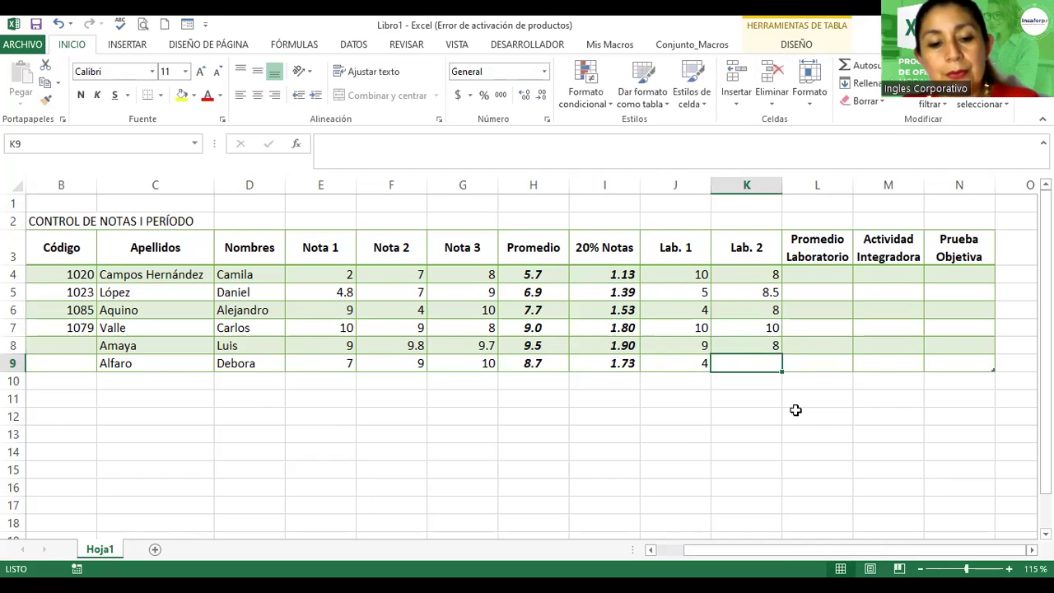
pyautogui.write('7')
pyautogui.press('Tab')
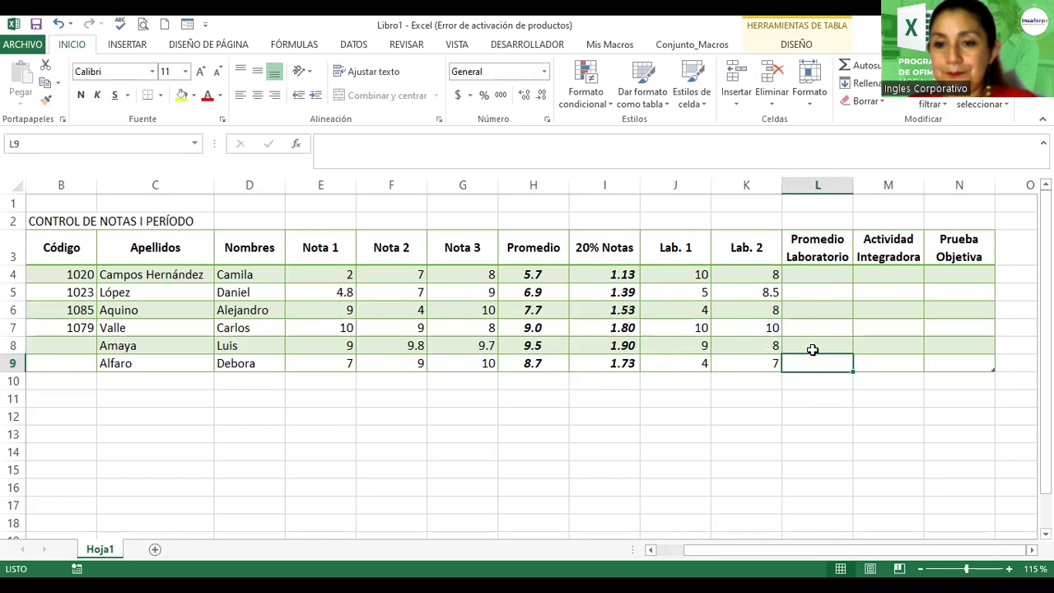
# Step: In L4, begin =promedio( referencing Tabla1[@[Lab. 1]:[Lab. 2]] for the row's lab scores
pyautogui.click(826, 288)
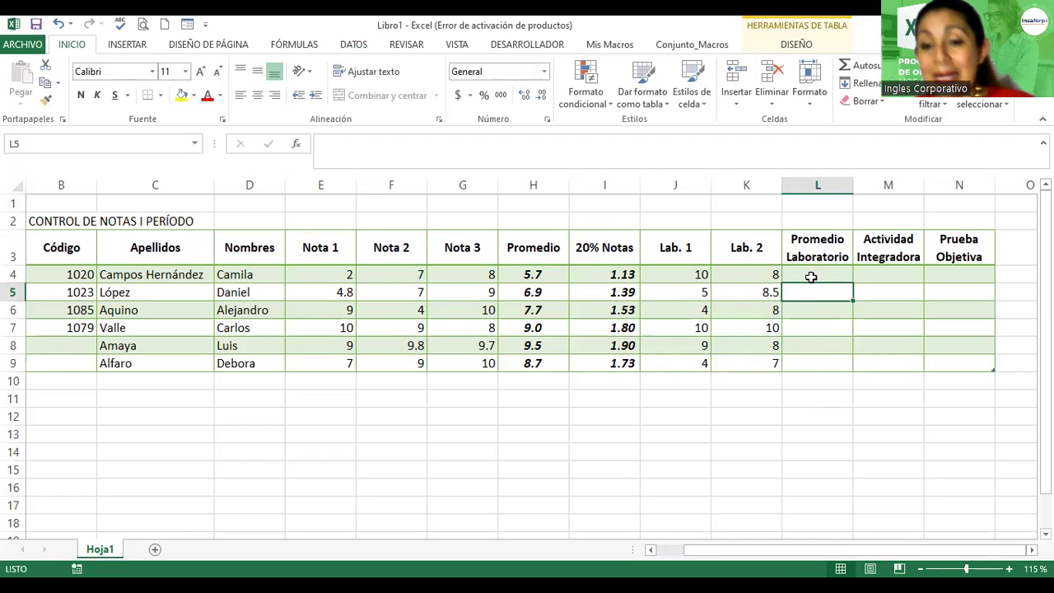
pyautogui.click(810, 275)
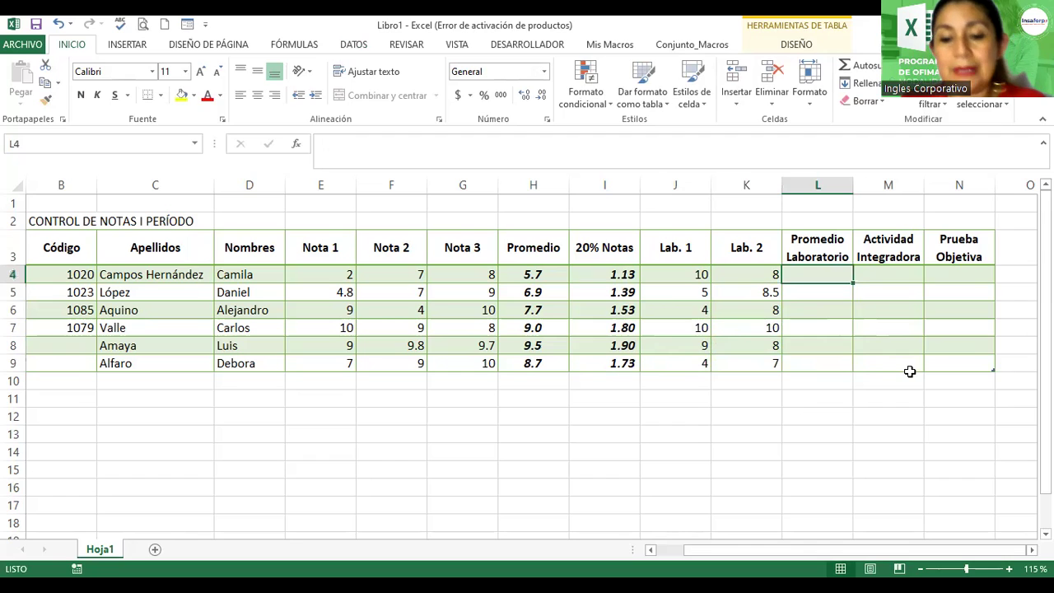
pyautogui.write('=')
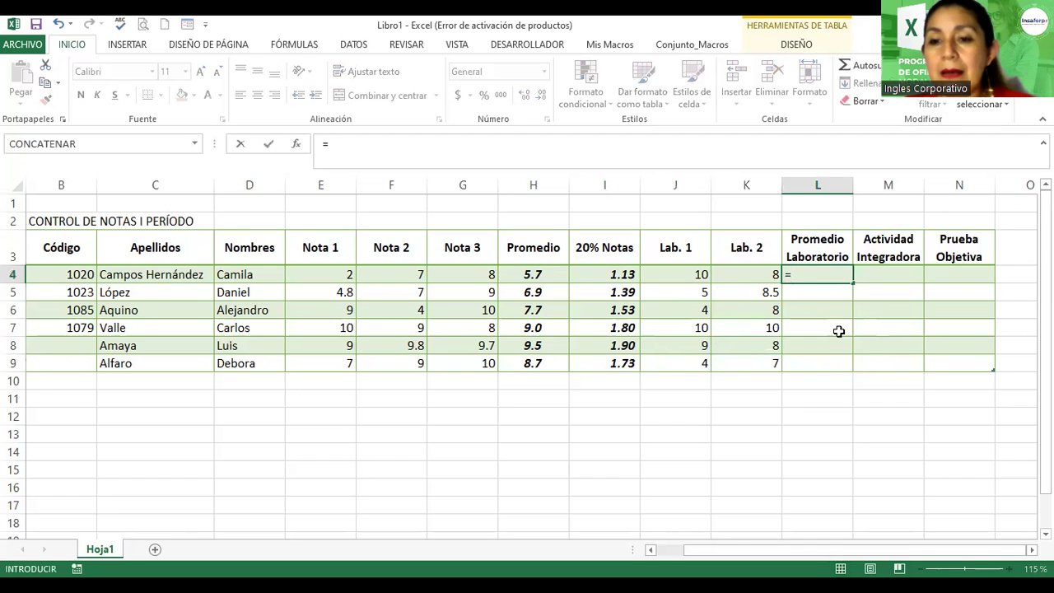
pyautogui.write('p')
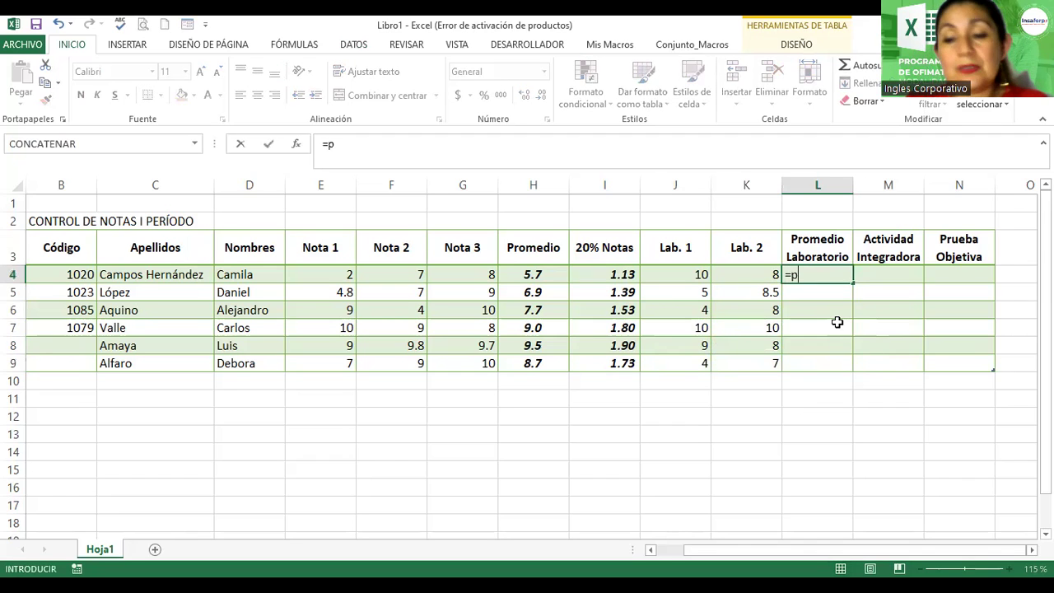
pyautogui.write('romedio')
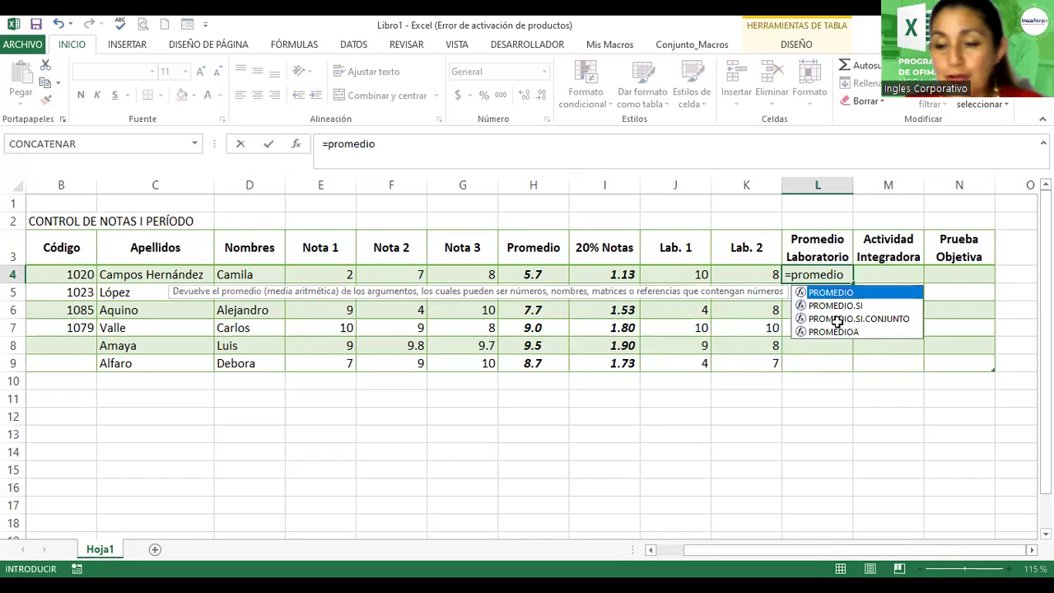
pyautogui.write('(')
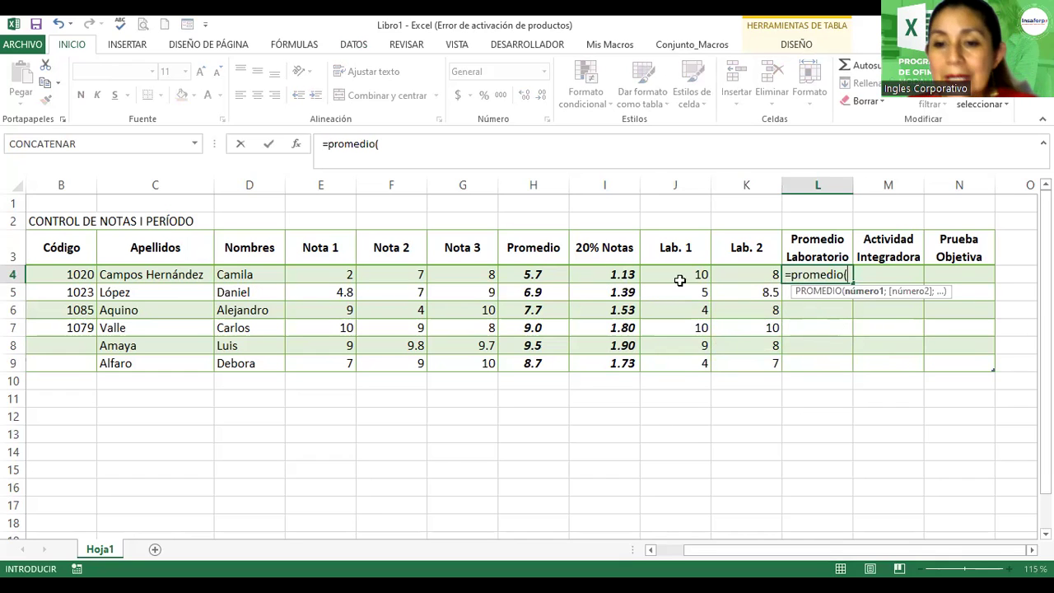
pyautogui.moveTo(674, 275); pyautogui.dragTo(745, 275)
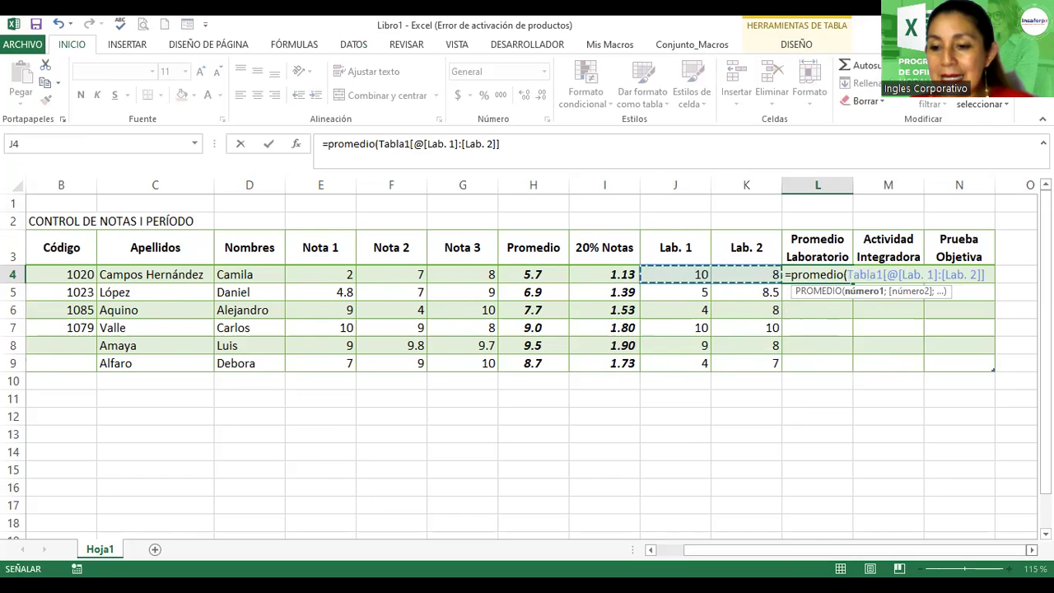
pyautogui.click(1032, 549)
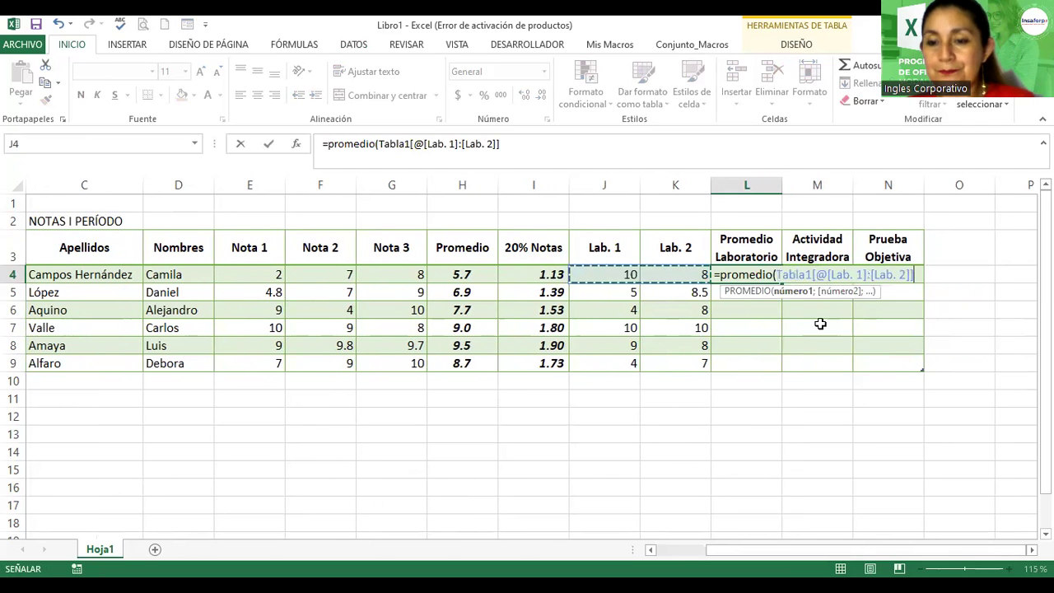
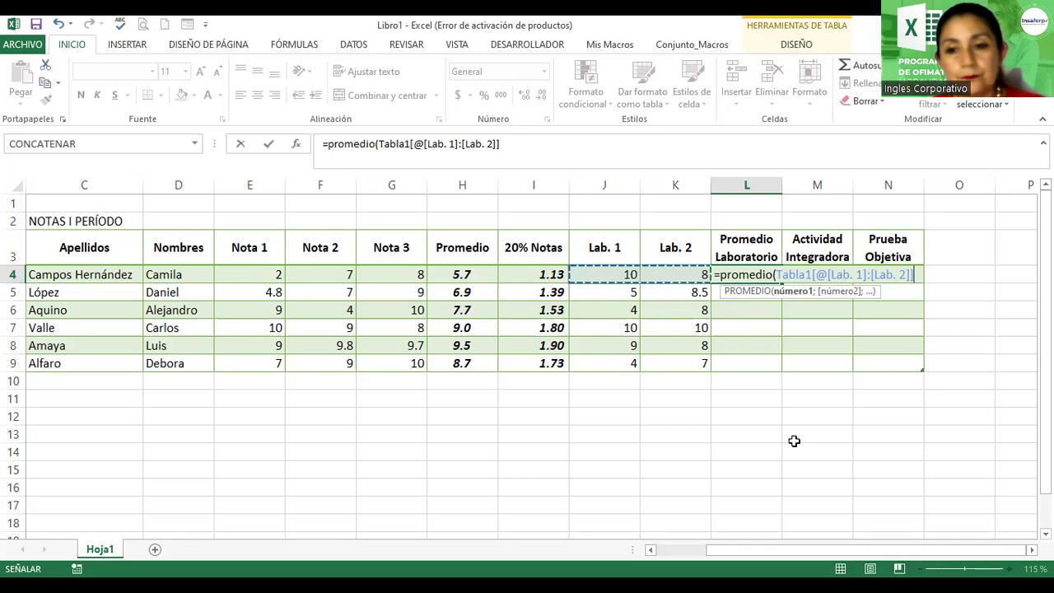
# Step: Fill Promedio Laboratorio with each row's Lab. 1–Lab. 2 average, then inspect cell I4
pyautogui.press('Return')
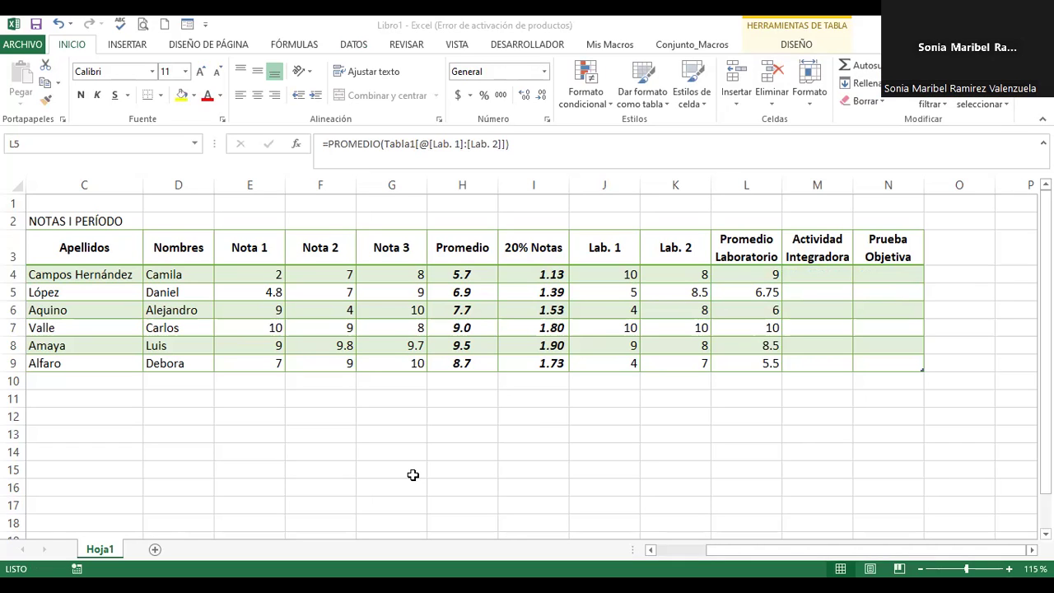
pyautogui.doubleClick(531, 274)
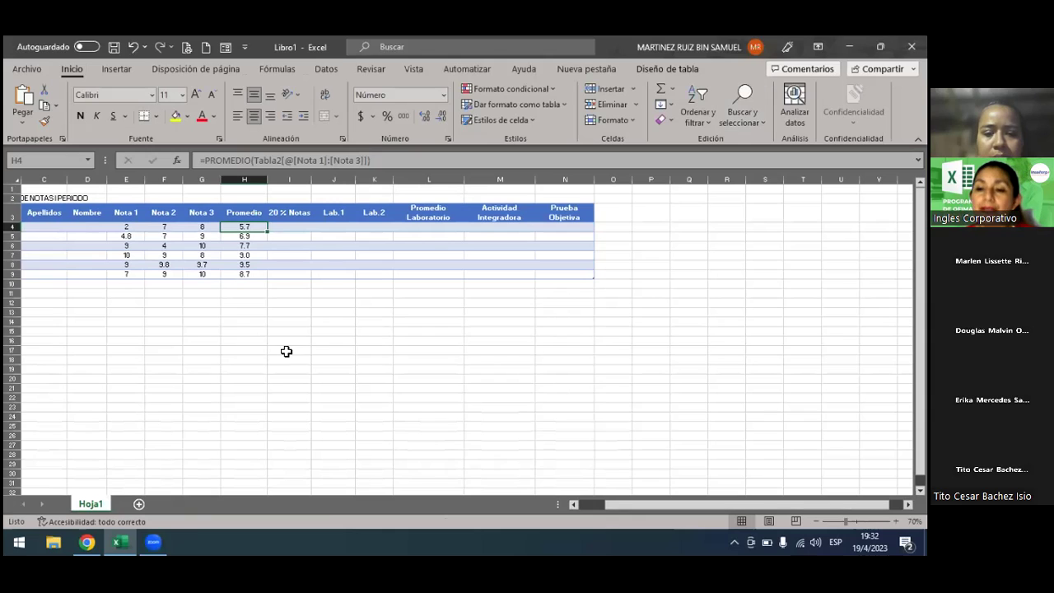
pyautogui.click(287, 352)
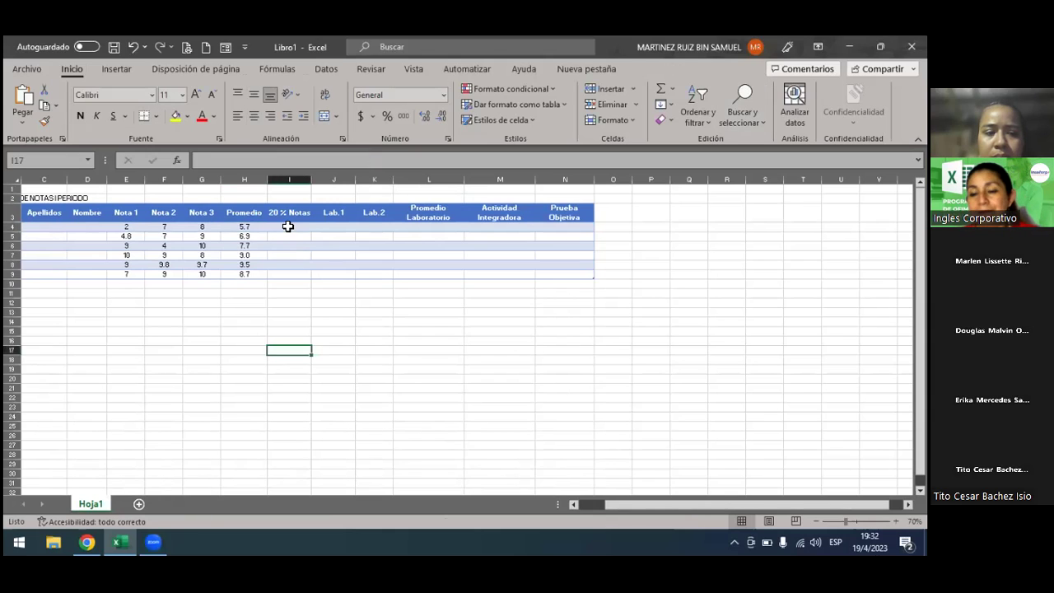
pyautogui.click(288, 226)
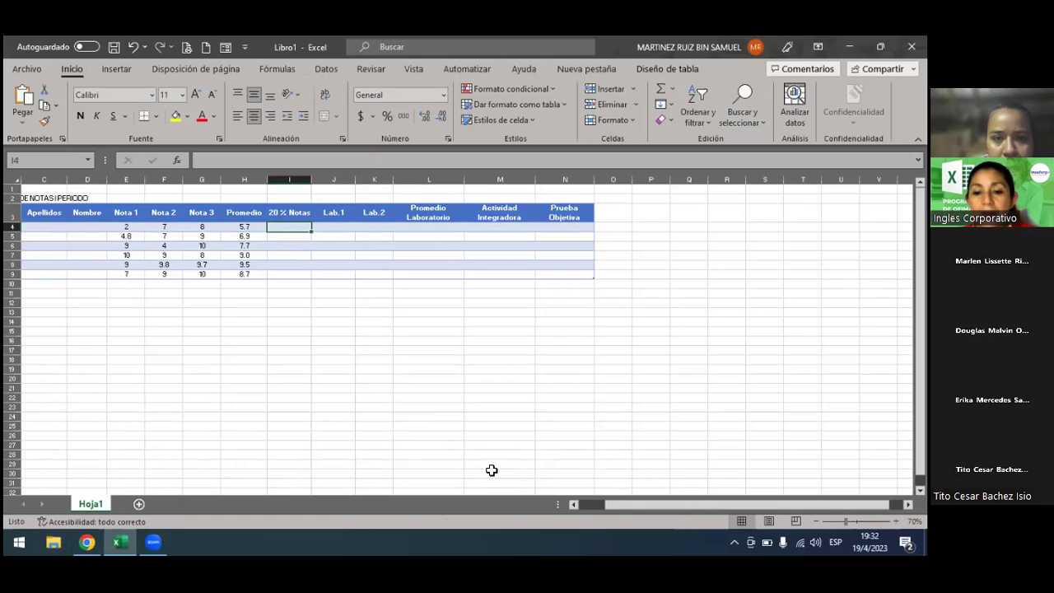
pyautogui.click(290, 225)
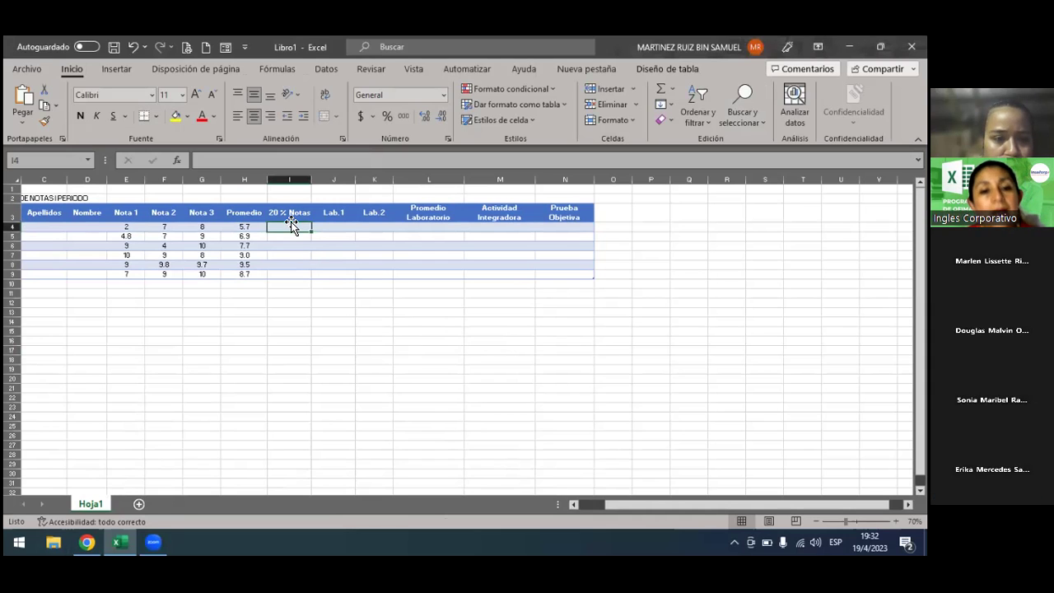
pyautogui.write('=')
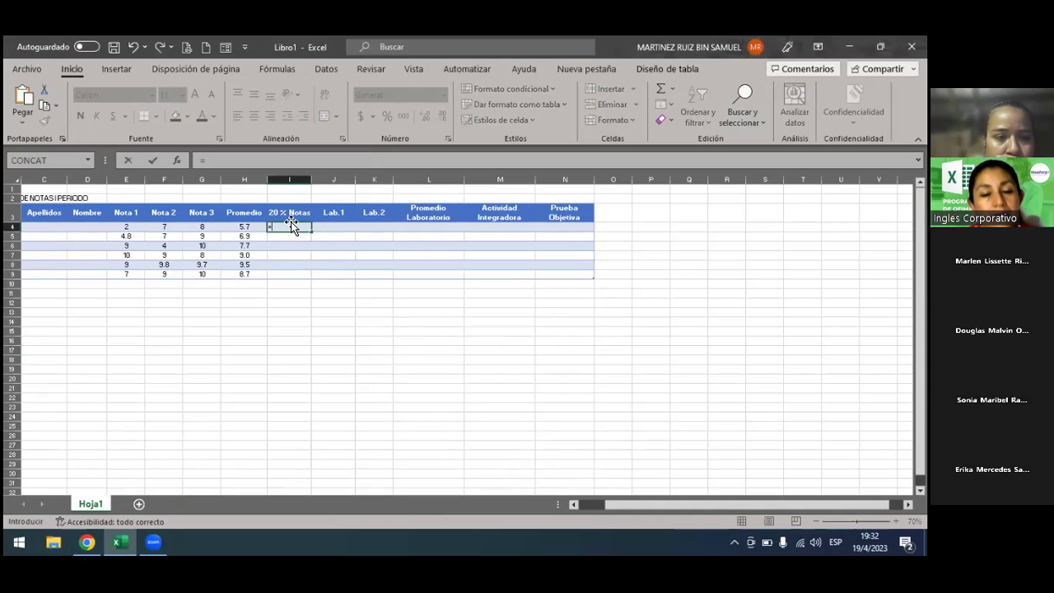
pyautogui.click(243, 227)
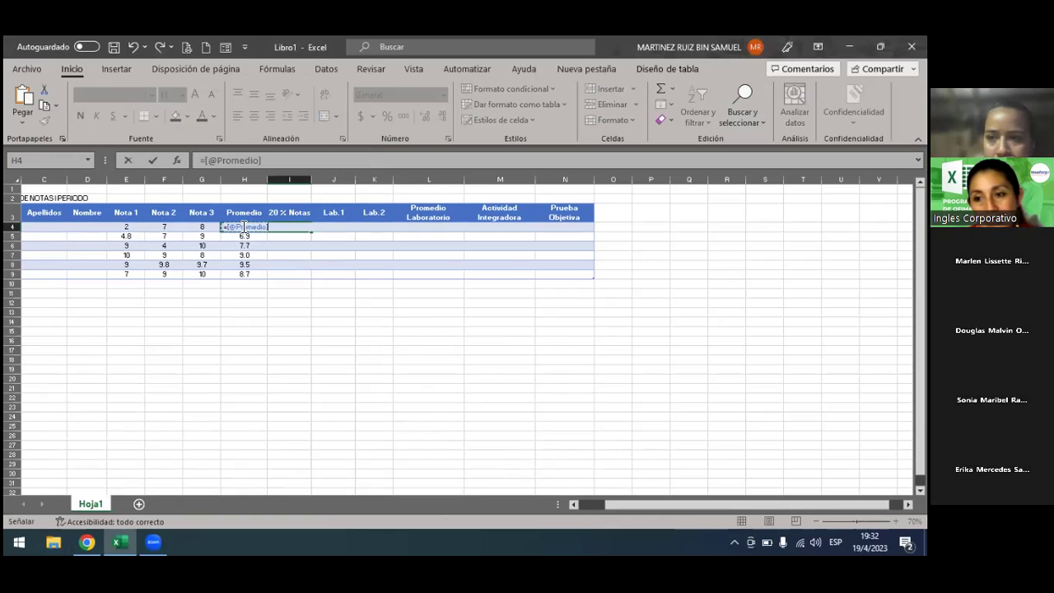
pyautogui.write('*')
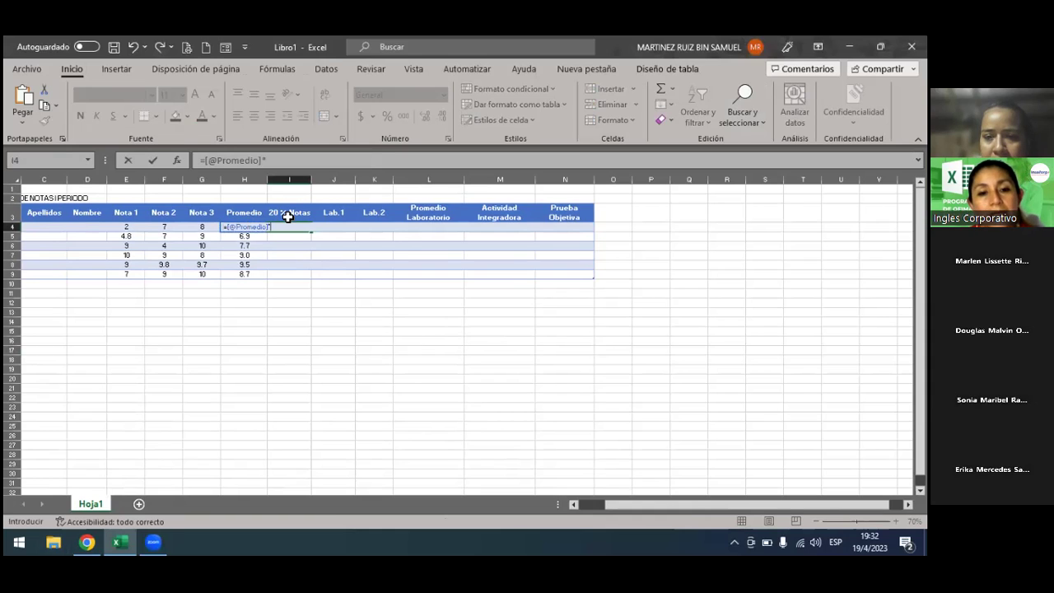
pyautogui.write('2')
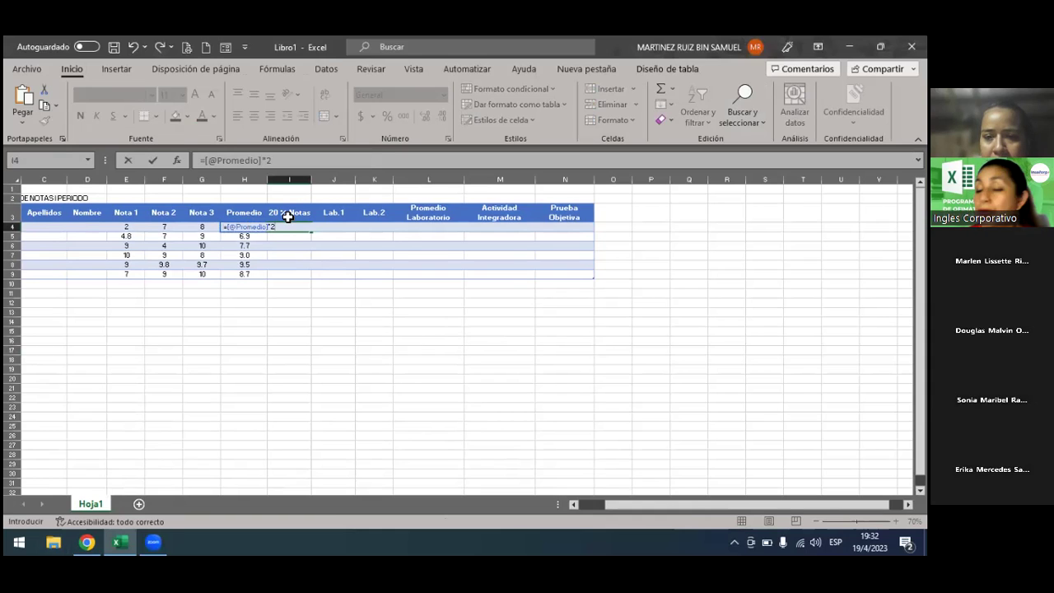
pyautogui.write('0%')
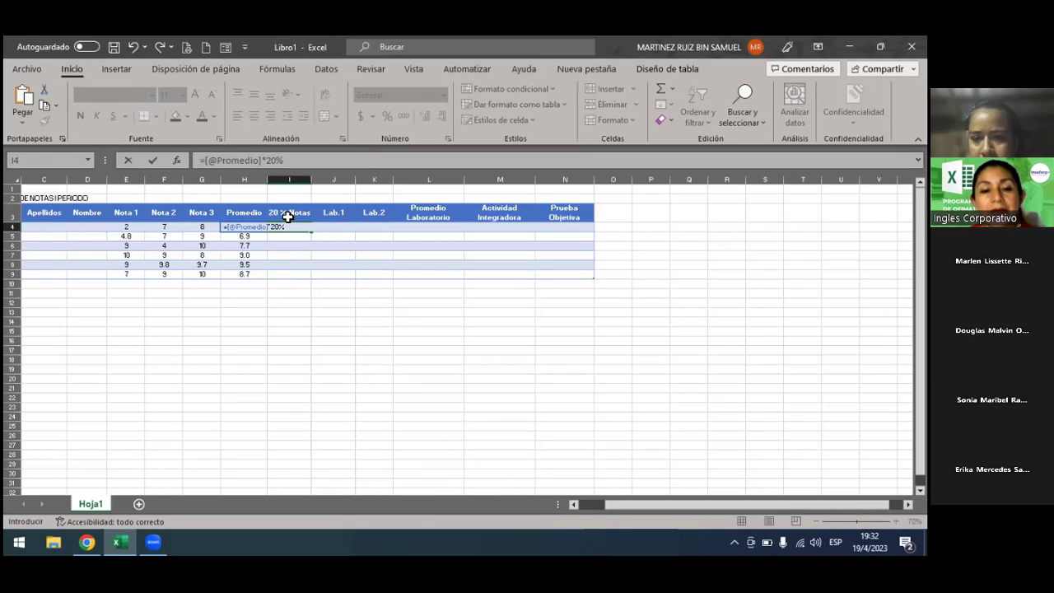
pyautogui.press('Return')
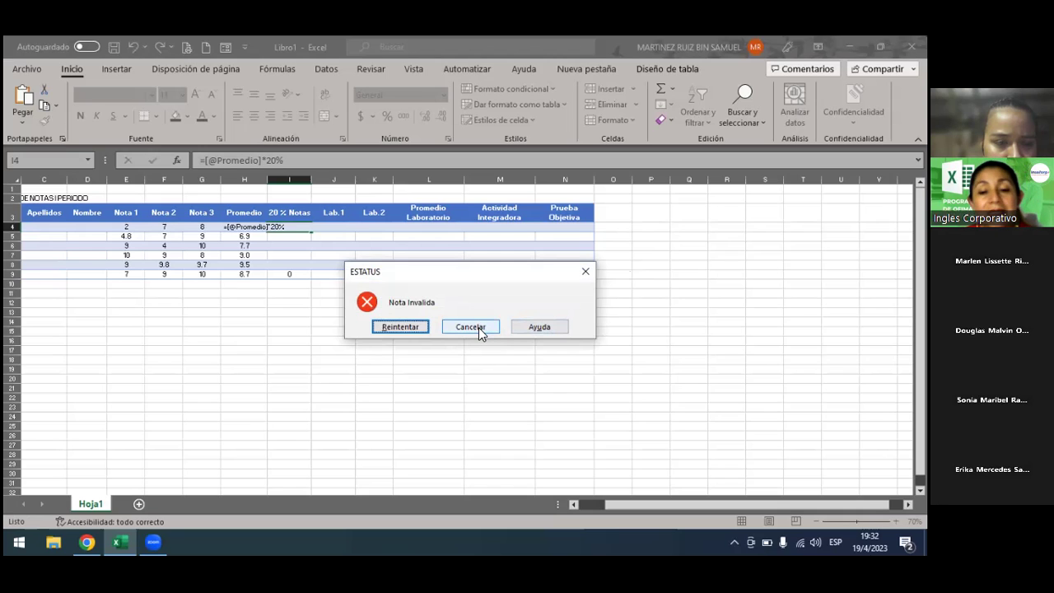
# Step: Cancel the invalid-grade alert and select the 20 % Notas cells I4:I9
pyautogui.click(479, 327)
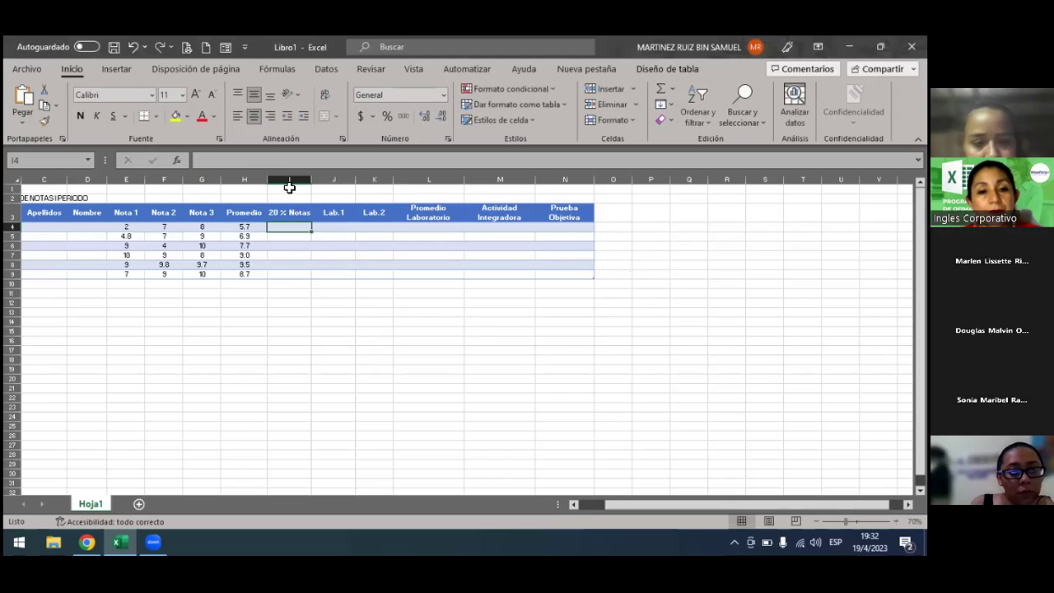
pyautogui.click(290, 179)
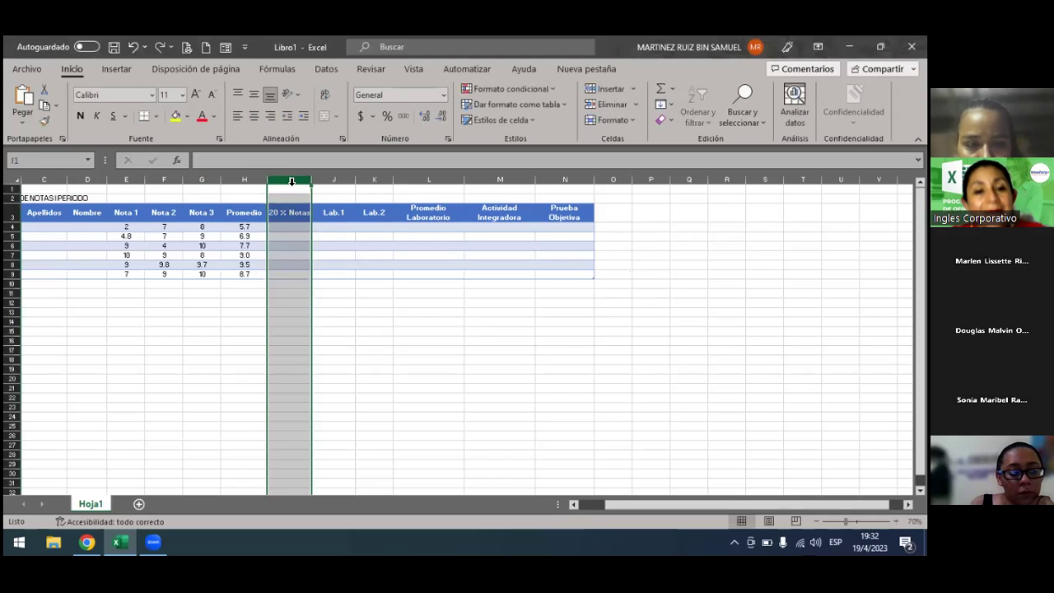
pyautogui.click(297, 236)
pyautogui.moveTo(297, 212); pyautogui.dragTo(295, 250)
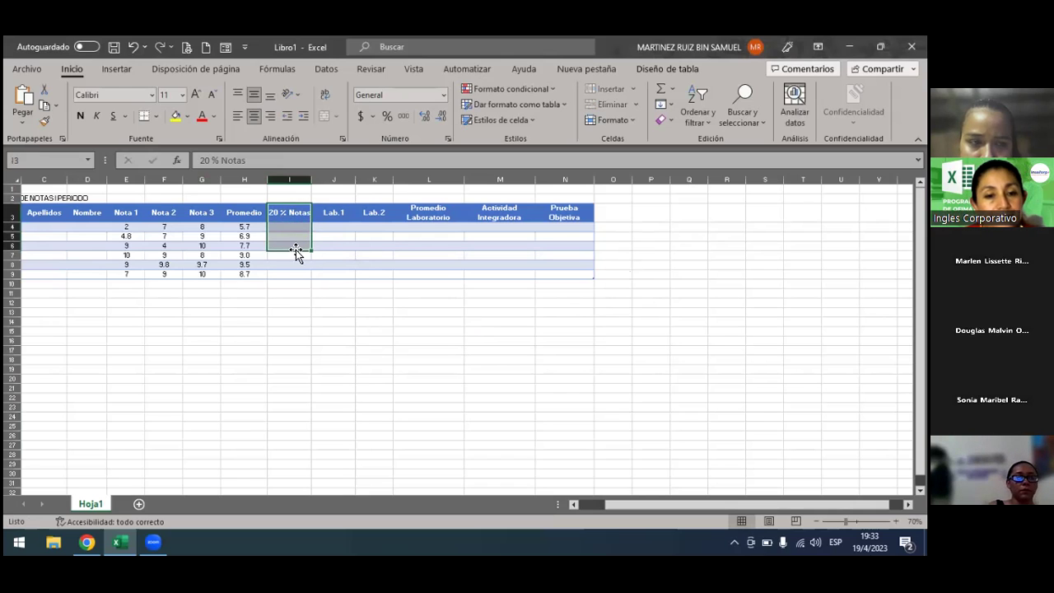
pyautogui.moveTo(299, 289)
pyautogui.mouseDown()
pyautogui.moveTo(284, 224)
pyautogui.moveTo(282, 274)
pyautogui.mouseUp()
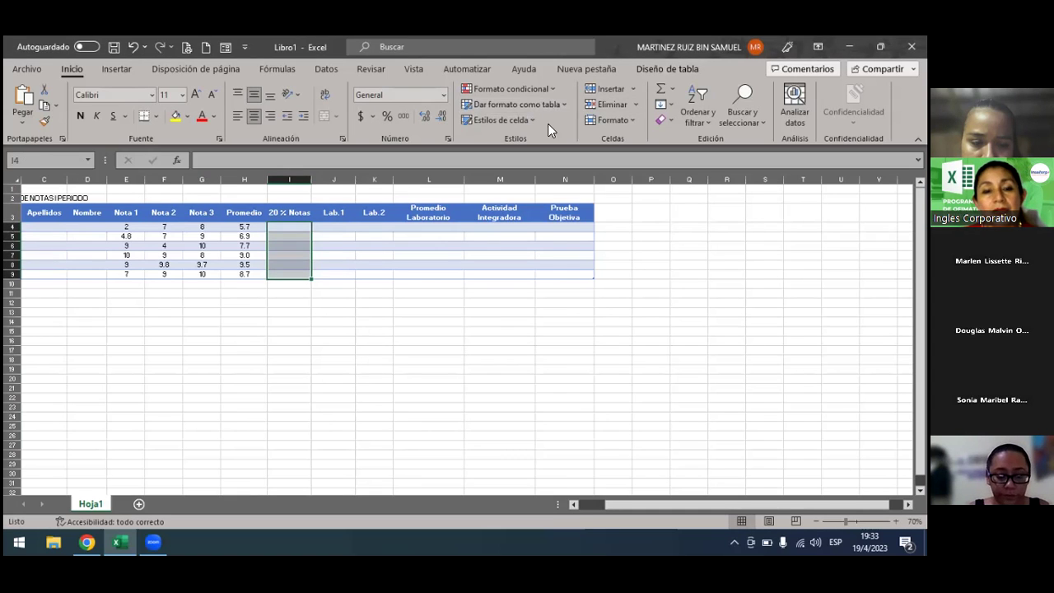
# Step: Clear all data validation rules from the selected 20 % Notas cells
pyautogui.click(327, 64)
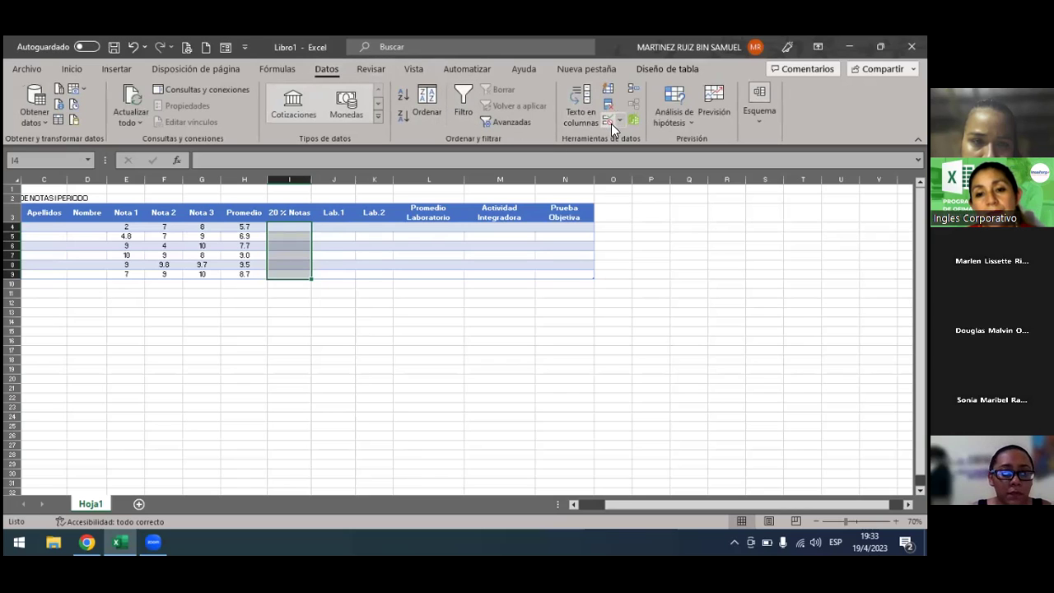
pyautogui.click(619, 122)
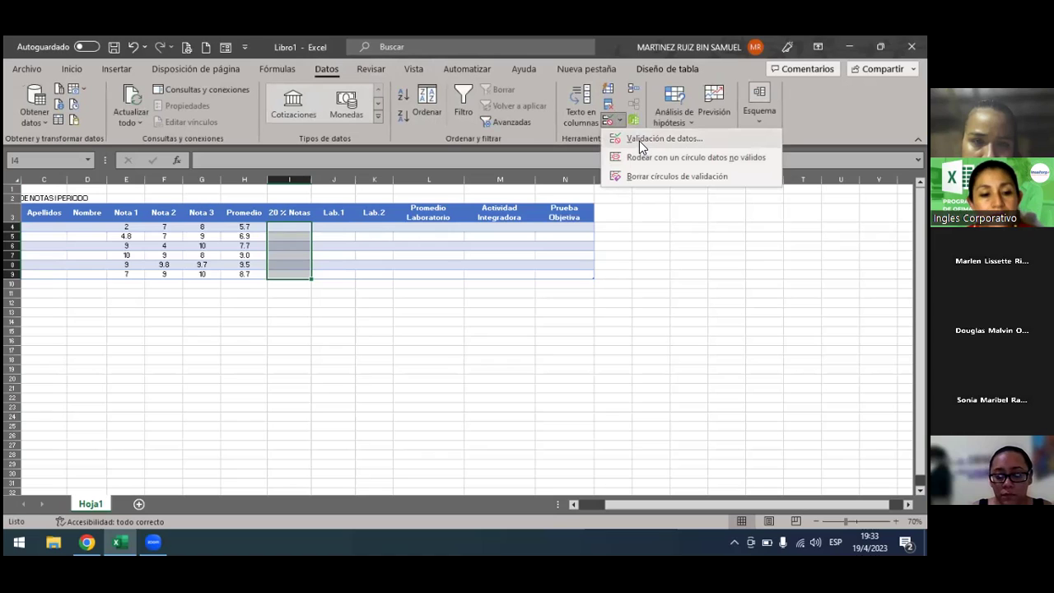
pyautogui.click(639, 141)
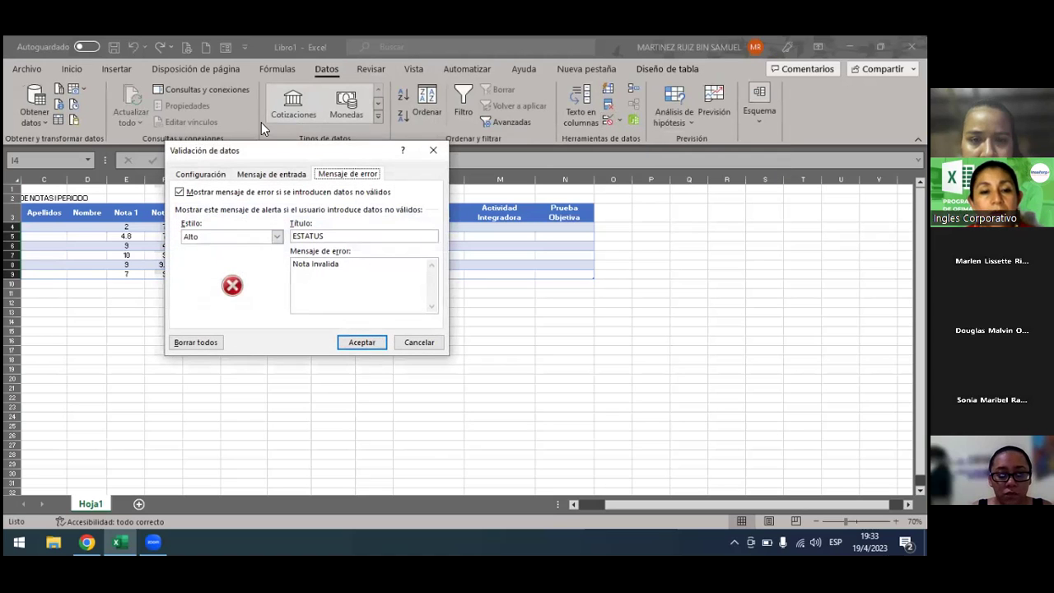
pyautogui.click(212, 176)
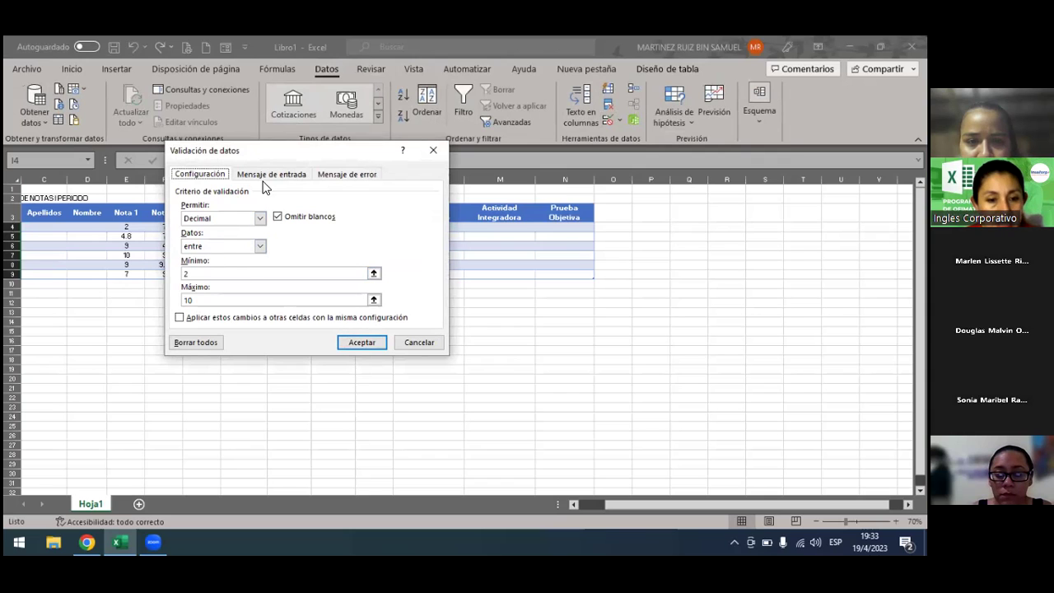
pyautogui.click(206, 346)
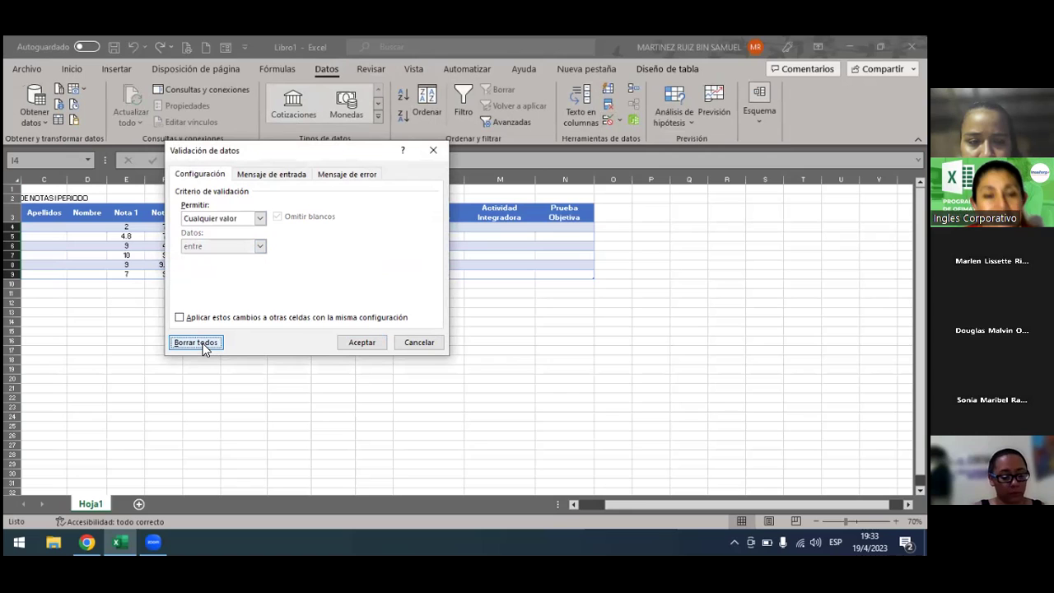
pyautogui.click(360, 342)
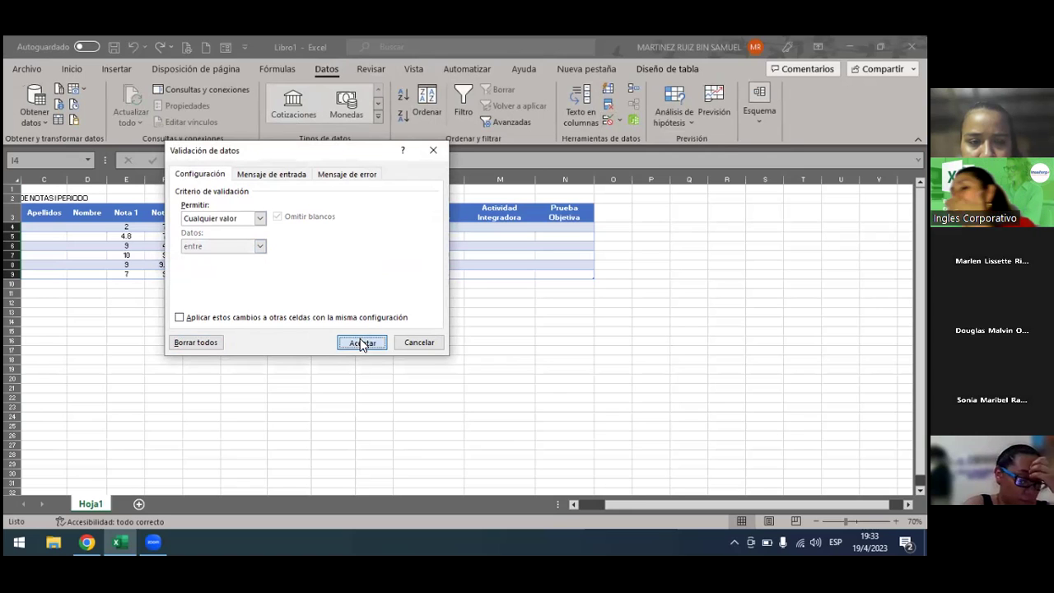
pyautogui.click(333, 363)
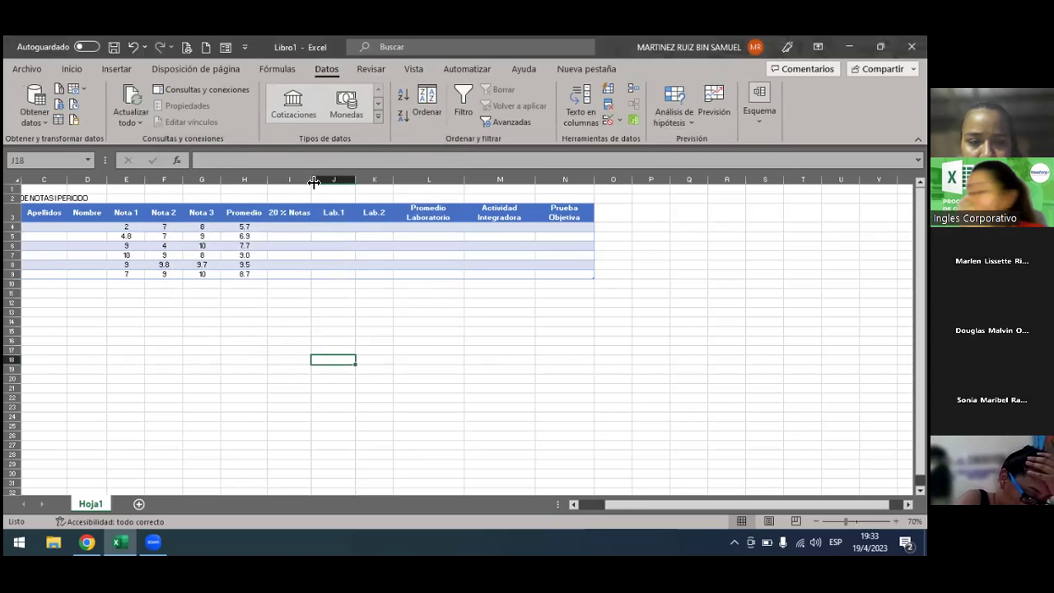
pyautogui.click(282, 226)
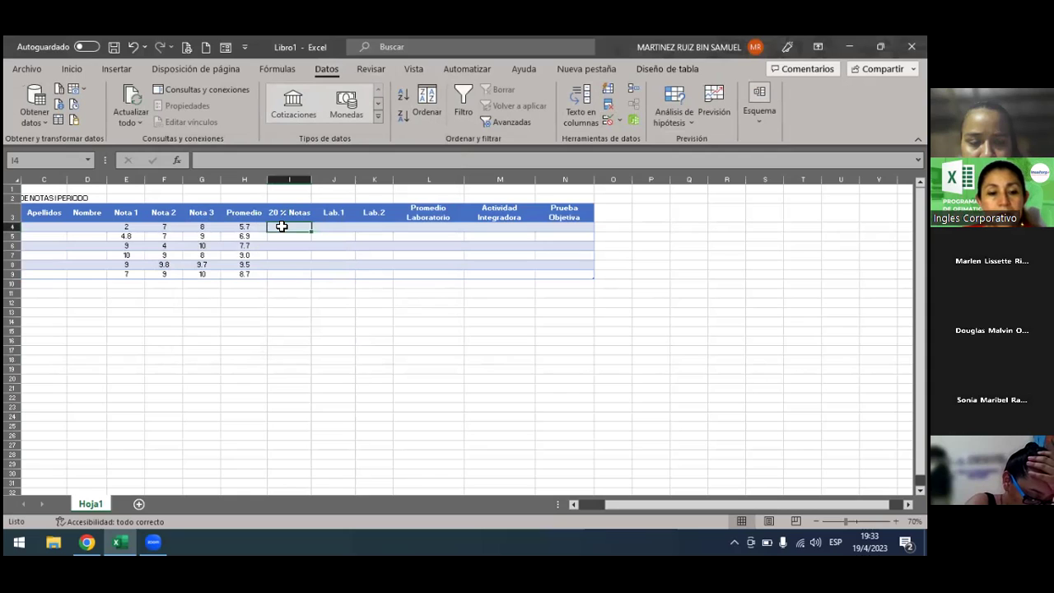
pyautogui.write('=')
pyautogui.click(250, 226)
pyautogui.write('*20')
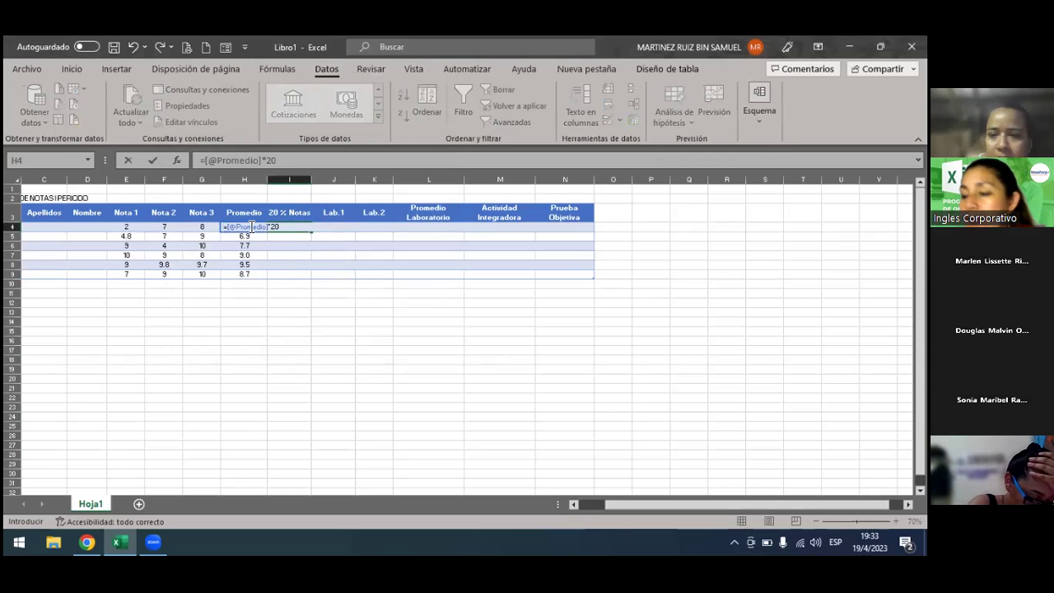
pyautogui.write('%')
pyautogui.press('Return')
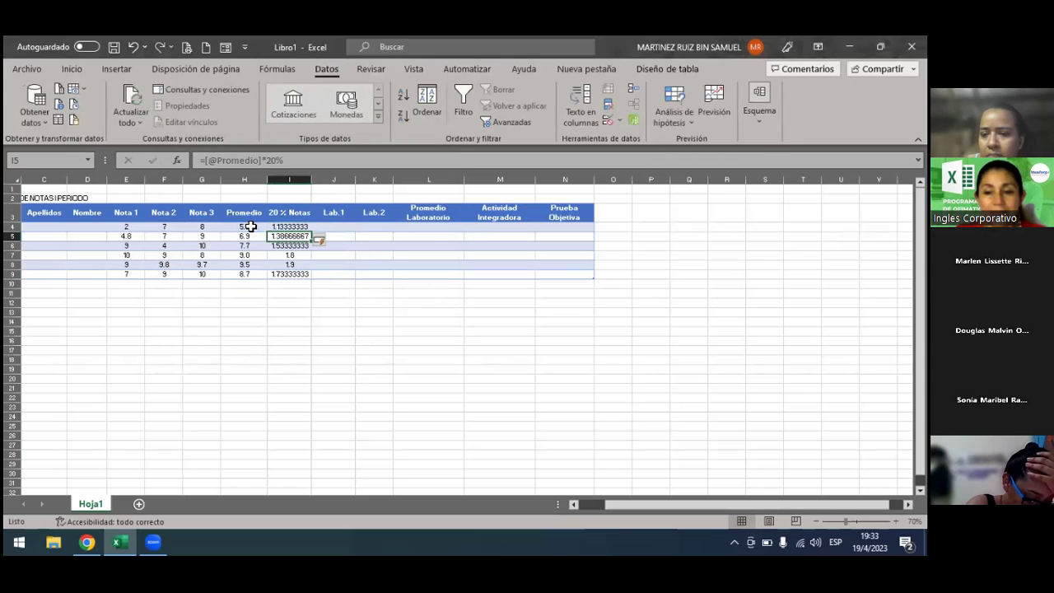
pyautogui.click(367, 318)
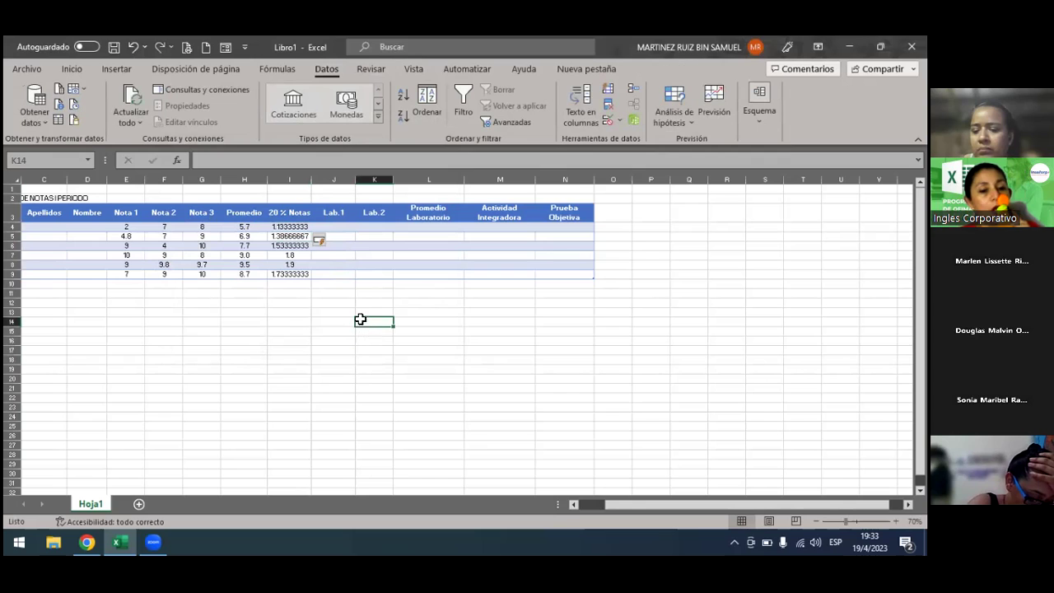
pyautogui.click(373, 370)
pyautogui.click(343, 329)
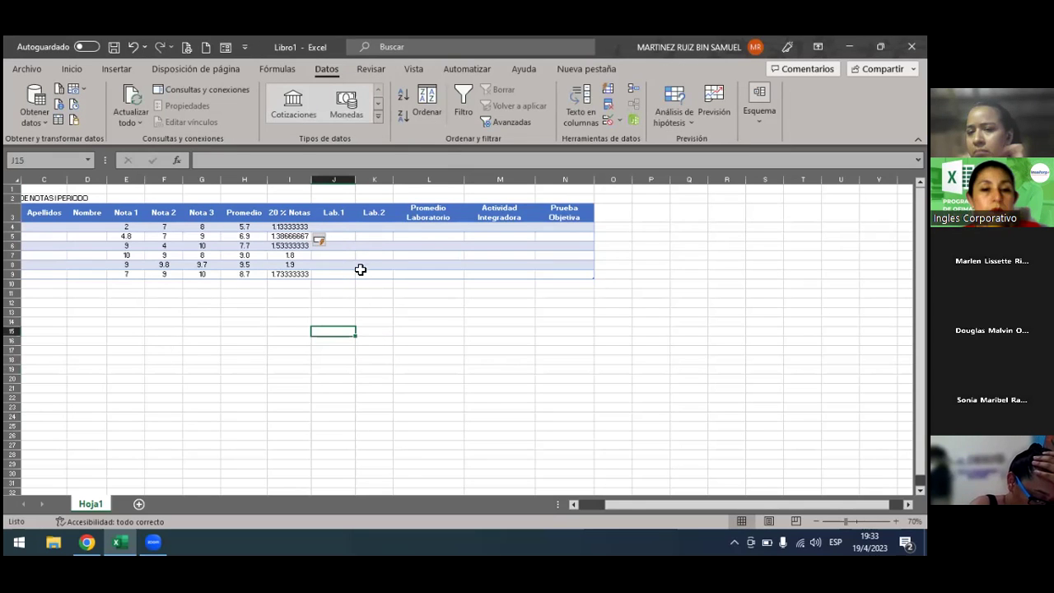
pyautogui.click(343, 227)
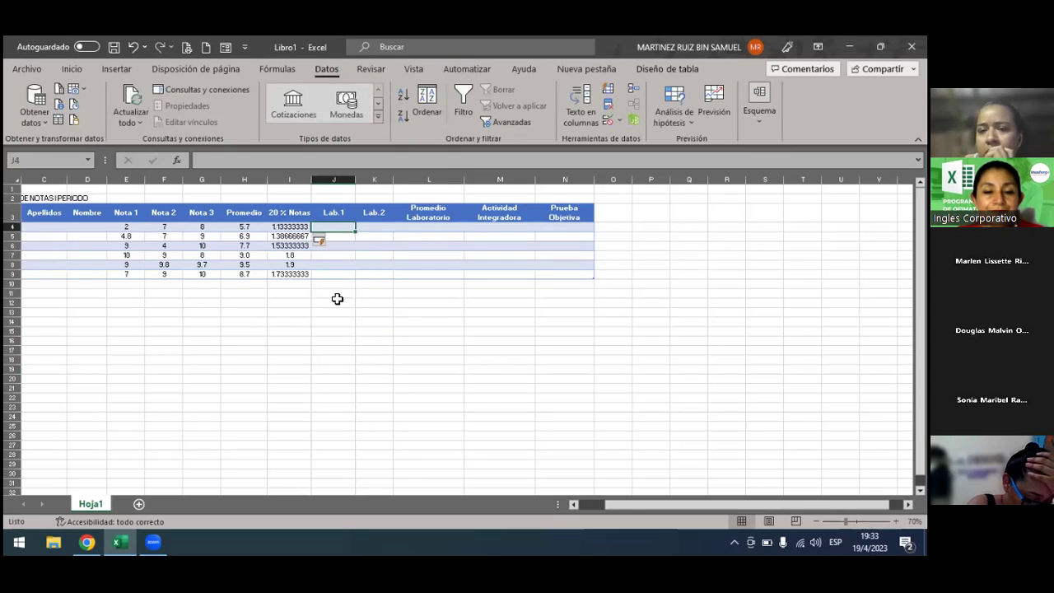
pyautogui.click(351, 380)
# Step: Format the 20 % Notas values I4:I9 to show two decimal places
pyautogui.moveTo(289, 236); pyautogui.dragTo(290, 226)
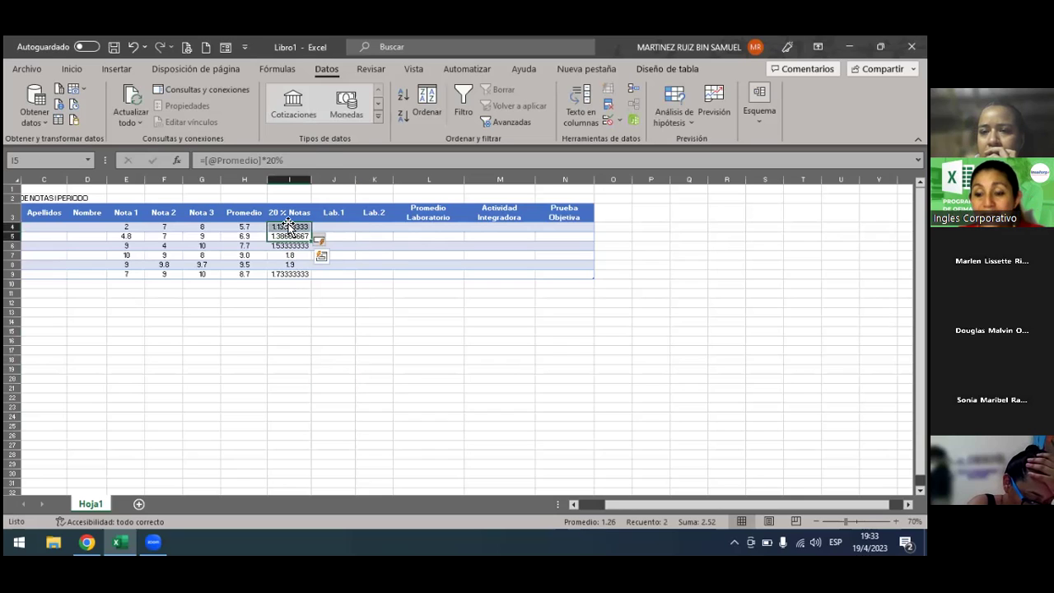
pyautogui.click(290, 226)
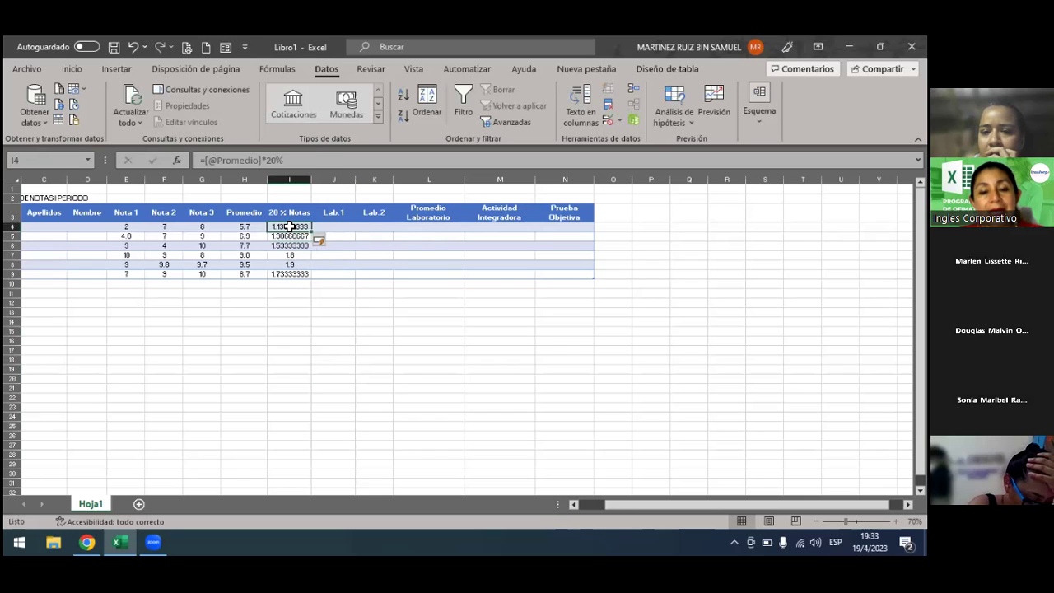
pyautogui.moveTo(290, 227); pyautogui.dragTo(290, 274)
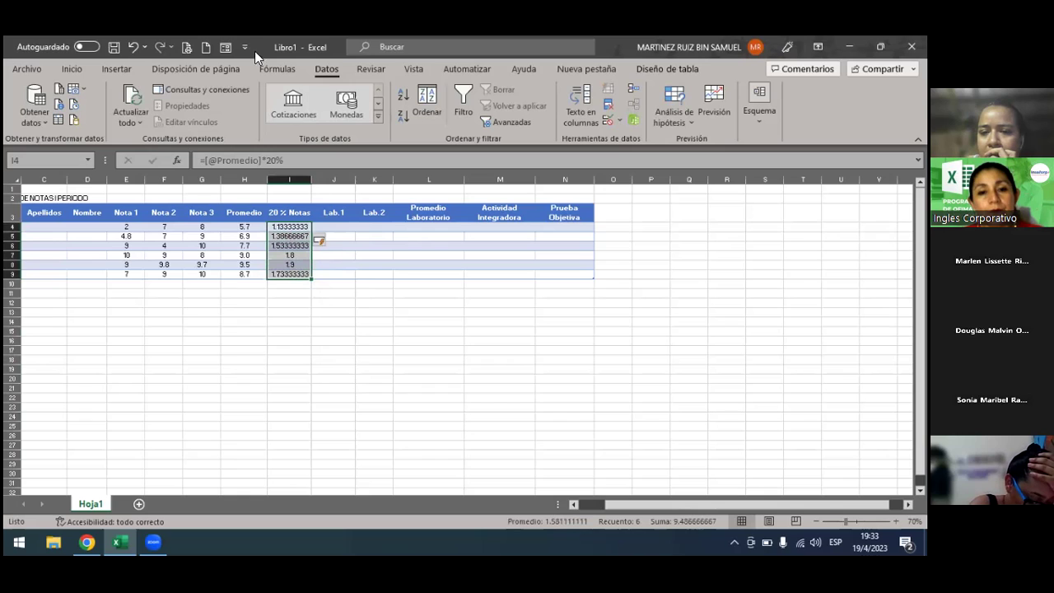
pyautogui.click(72, 68)
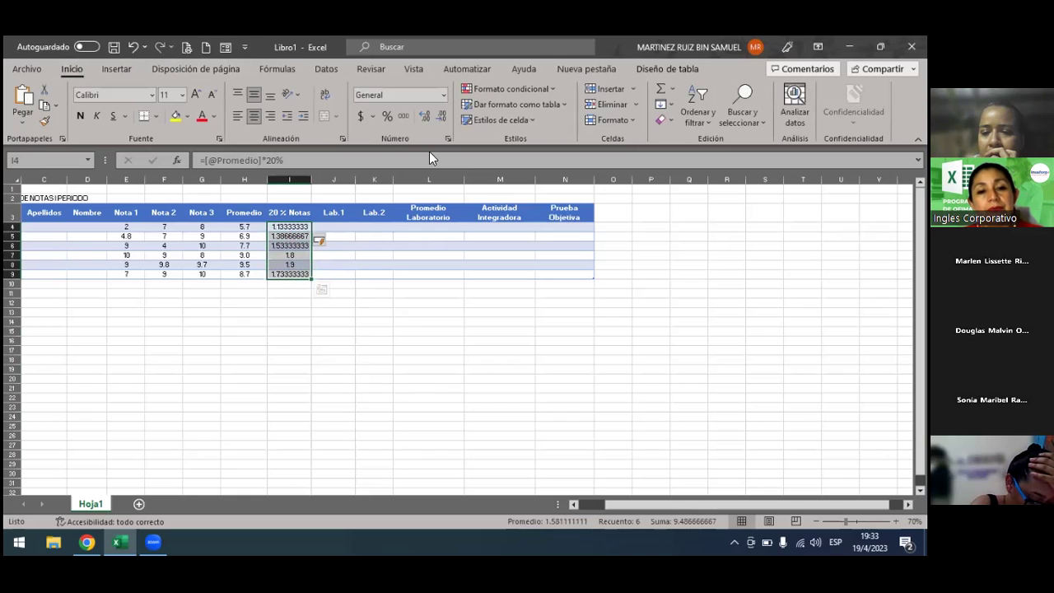
pyautogui.click(437, 122)
pyautogui.click(436, 122)
pyautogui.click(437, 122)
pyautogui.click(437, 122)
pyautogui.click(436, 122)
pyautogui.click(437, 122)
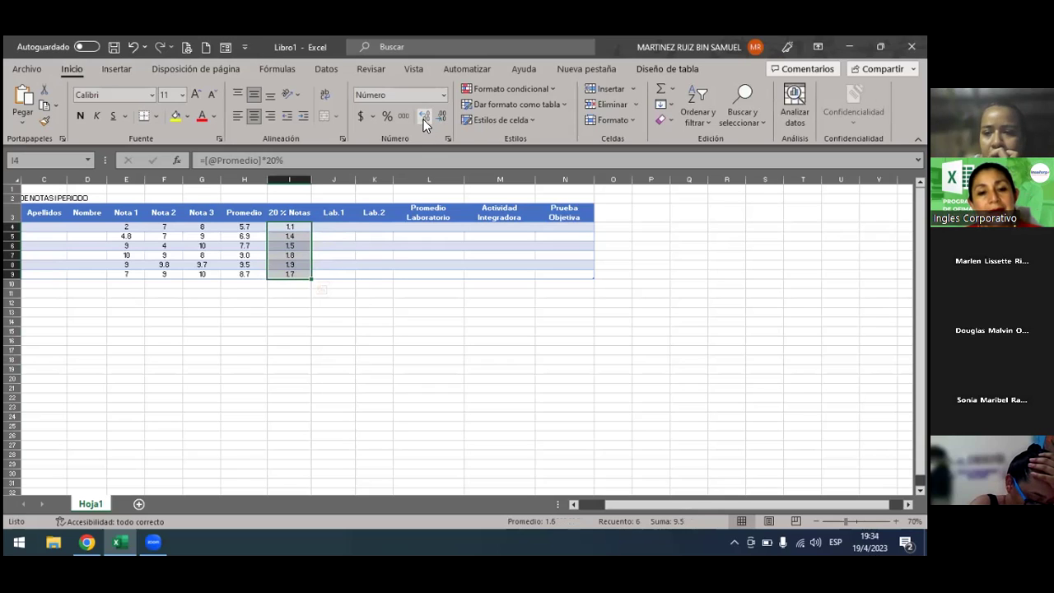
pyautogui.click(422, 120)
pyautogui.click(405, 341)
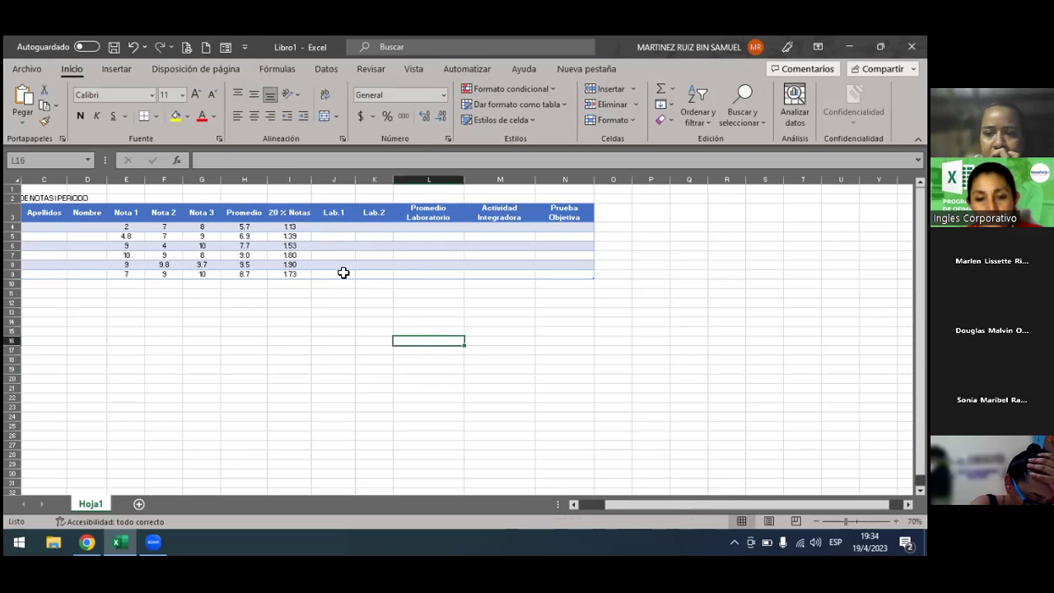
# Step: Enter 10 as the first Lab. 1 score
pyautogui.click(340, 227)
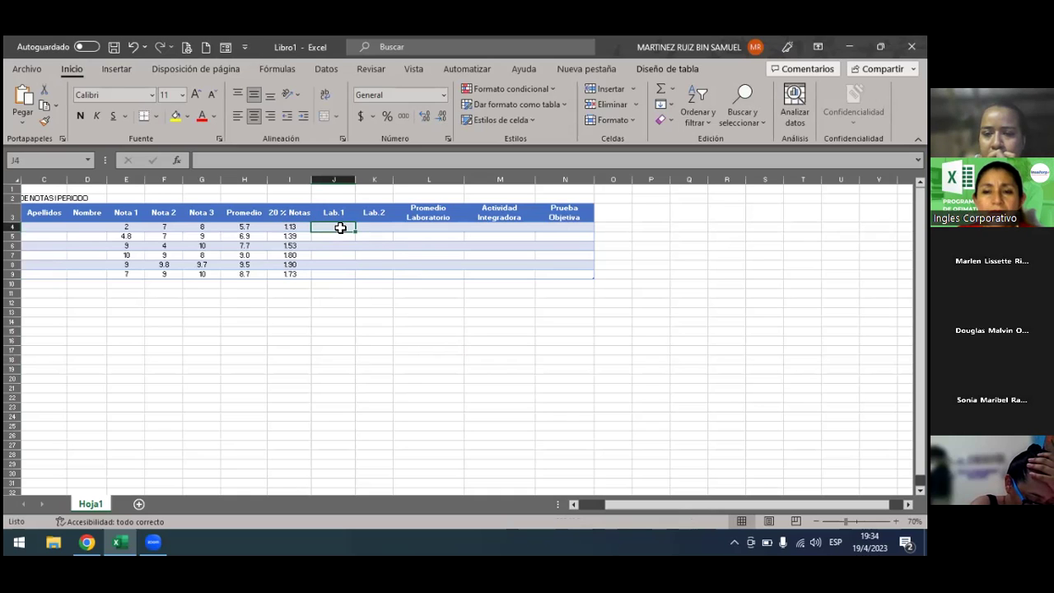
pyautogui.write('10')
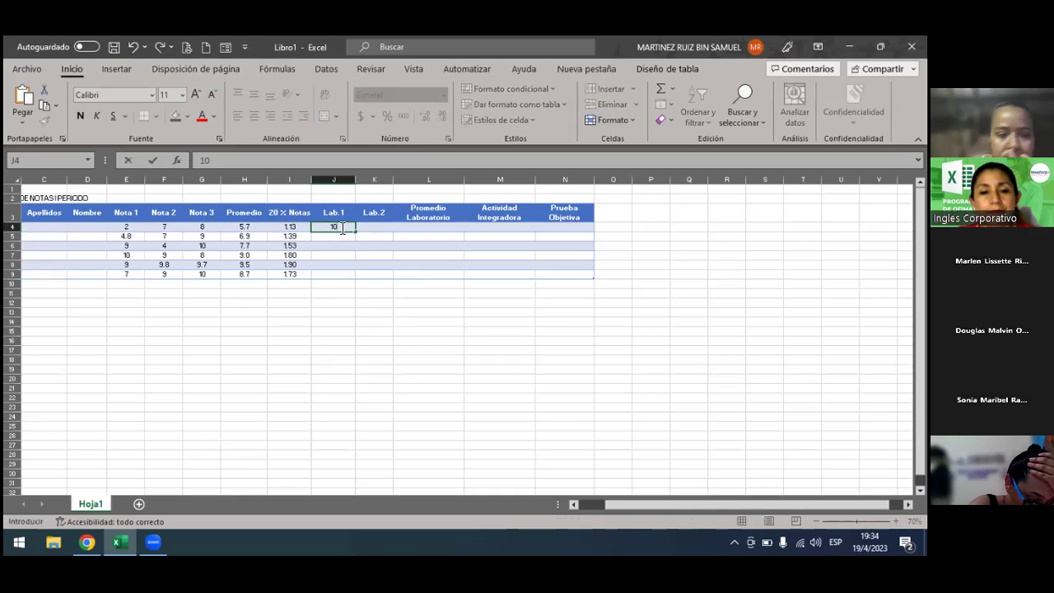
pyautogui.press('Return')
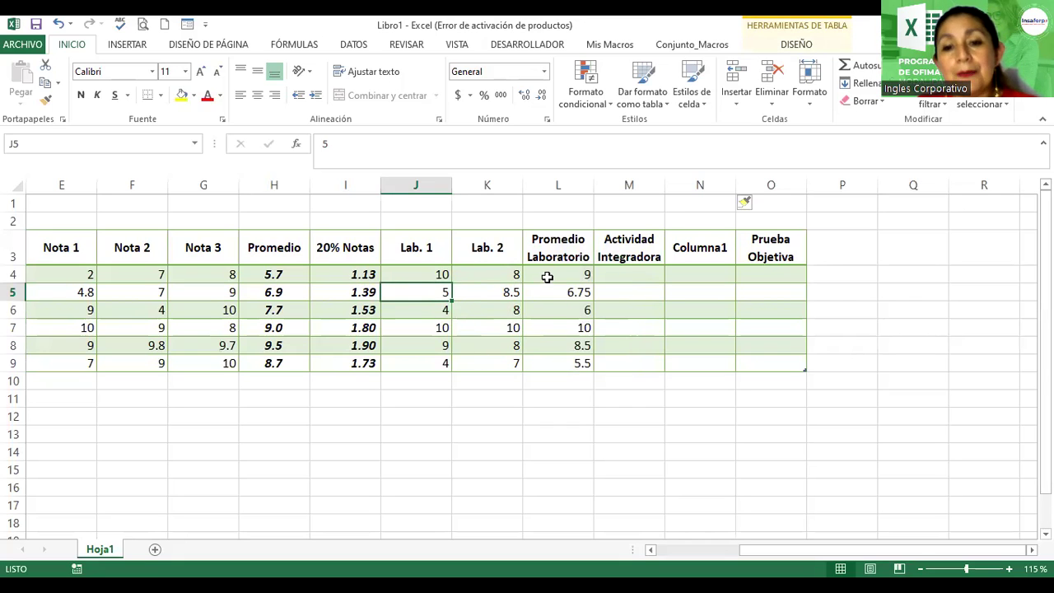
# Step: Review L4's formula =PROMEDIO(Tabla1[@[Lab. 1]:[Lab. 2]]) without changing it
pyautogui.click(558, 328)
pyautogui.click(558, 346)
pyautogui.press('Up')
pyautogui.press('Up')
pyautogui.press('Up')
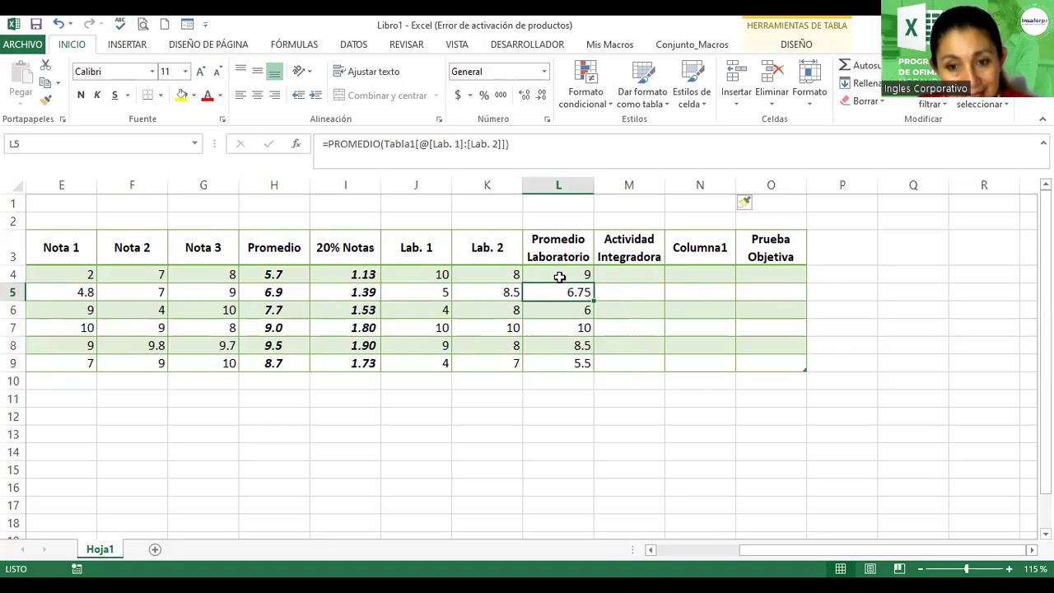
pyautogui.doubleClick(559, 277)
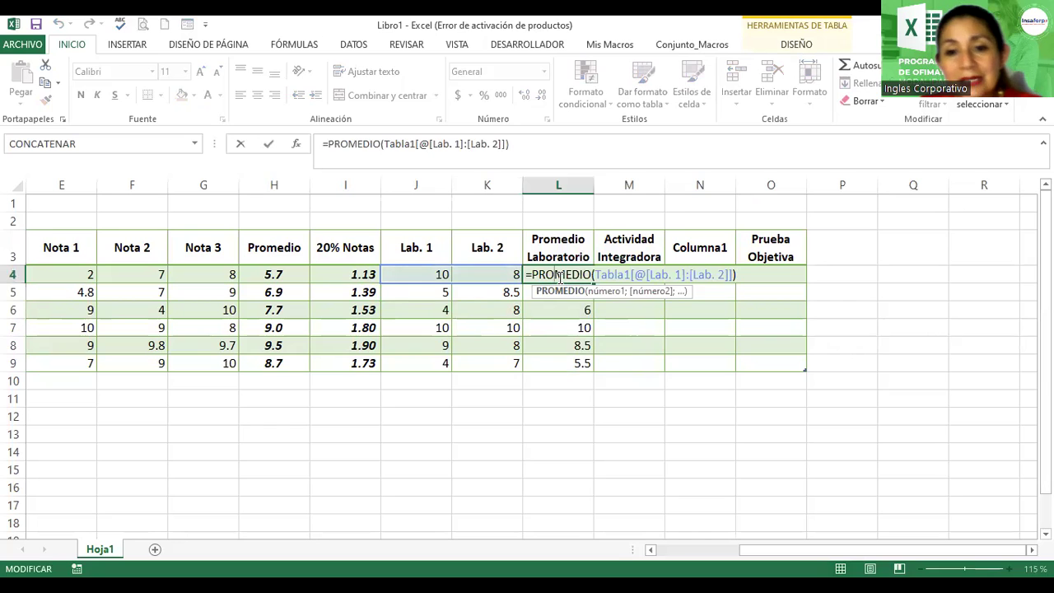
pyautogui.press('Escape')
pyautogui.doubleClick(560, 276)
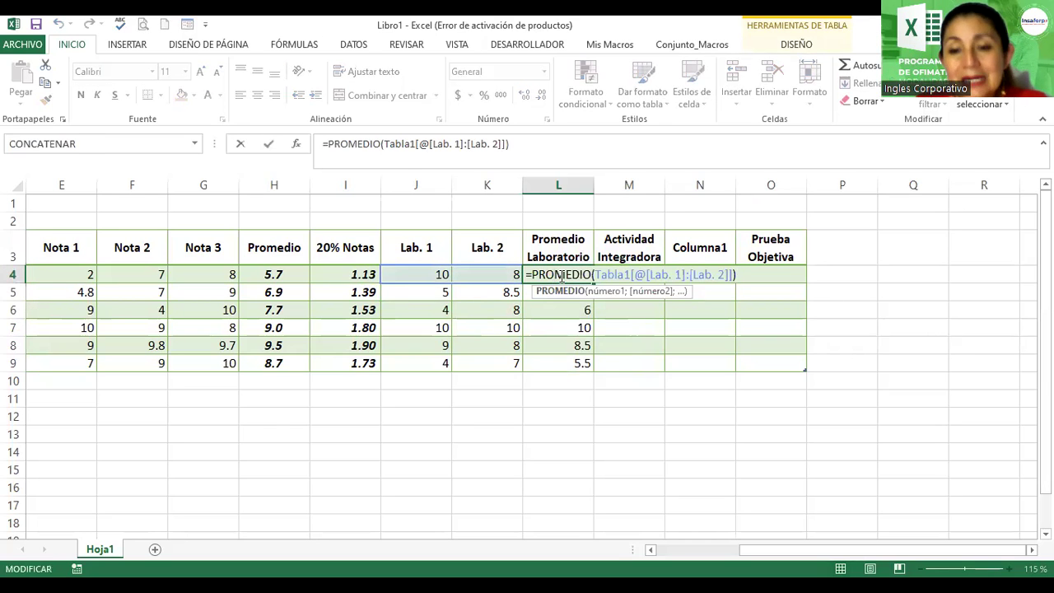
pyautogui.click(630, 272)
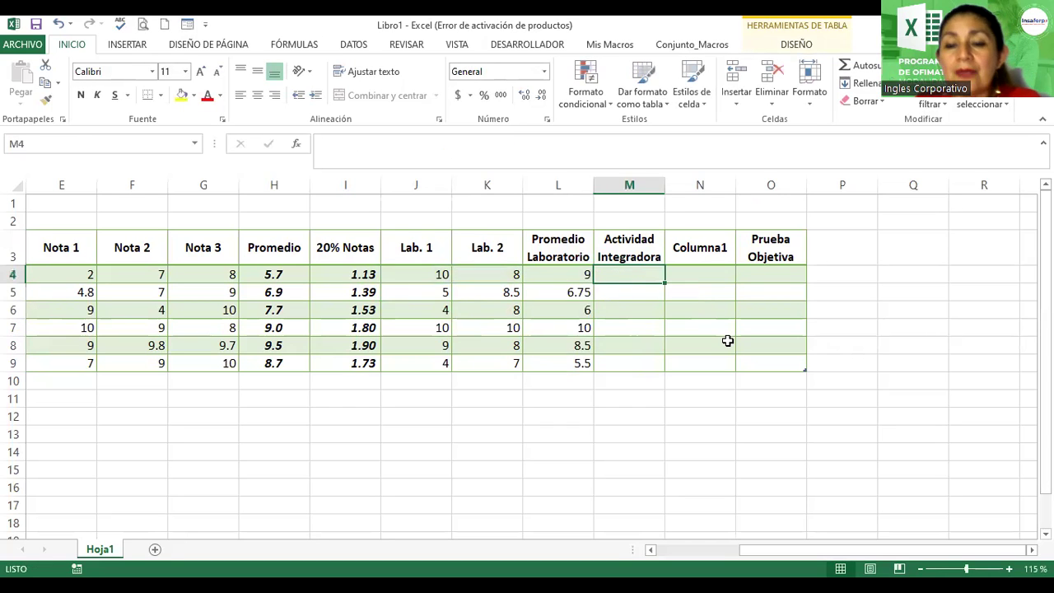
# Step: Enter Actividad Integradora scores 10, 8, 6, 9, 10 and 7 for the six students
pyautogui.write('10')
pyautogui.press('Return')
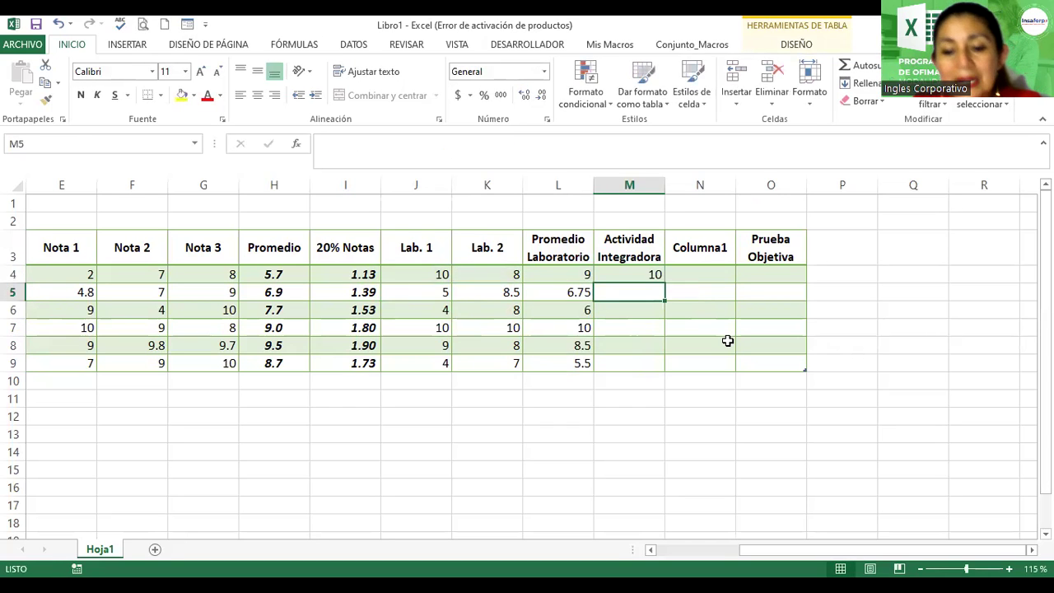
pyautogui.write('8')
pyautogui.press('Return')
pyautogui.write('6')
pyautogui.press('Return')
pyautogui.write('9')
pyautogui.press('Return')
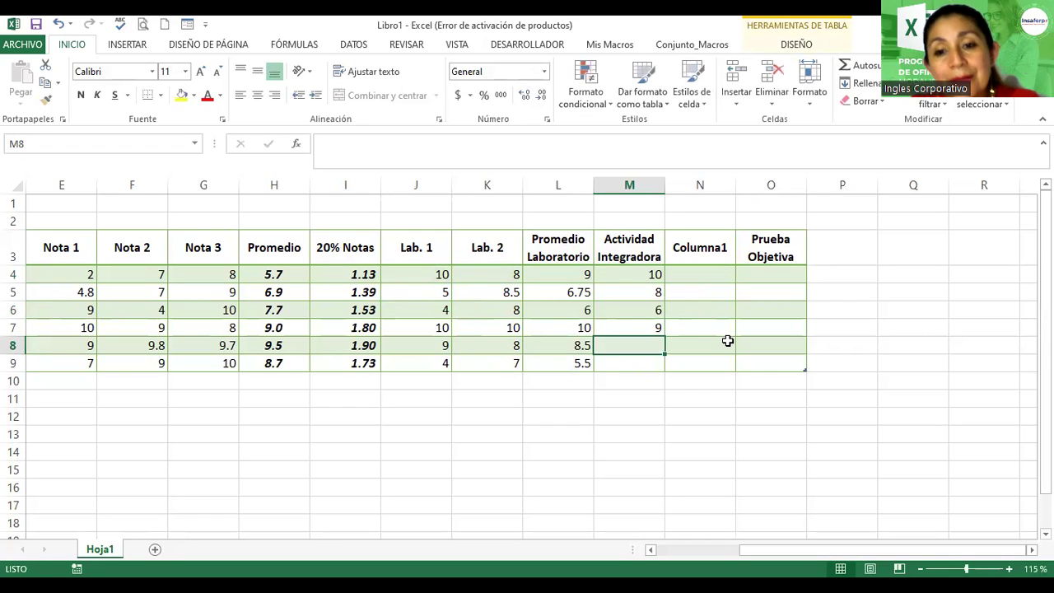
pyautogui.write('10')
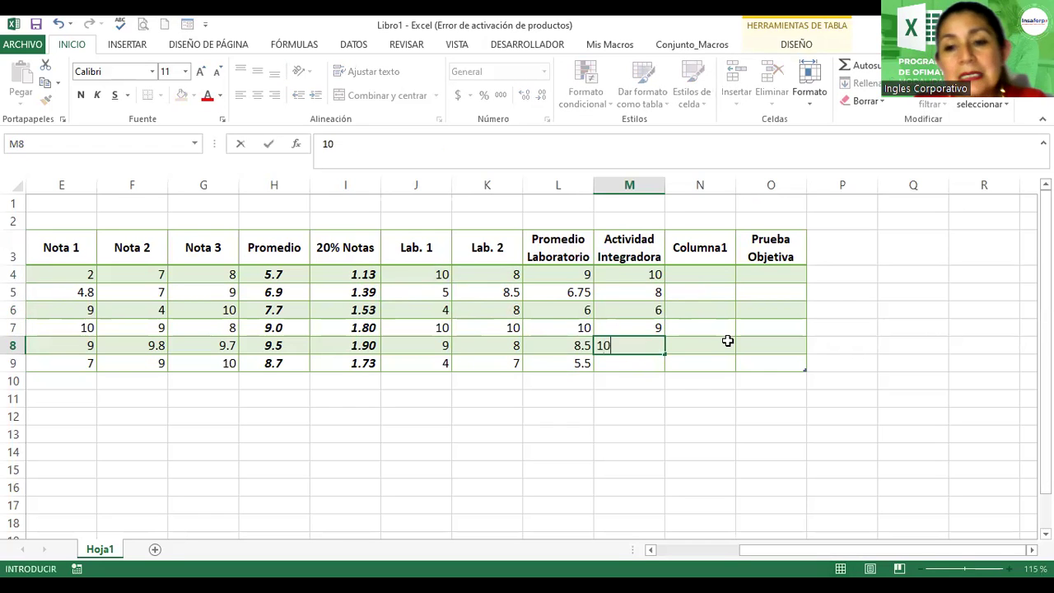
pyautogui.press('Return')
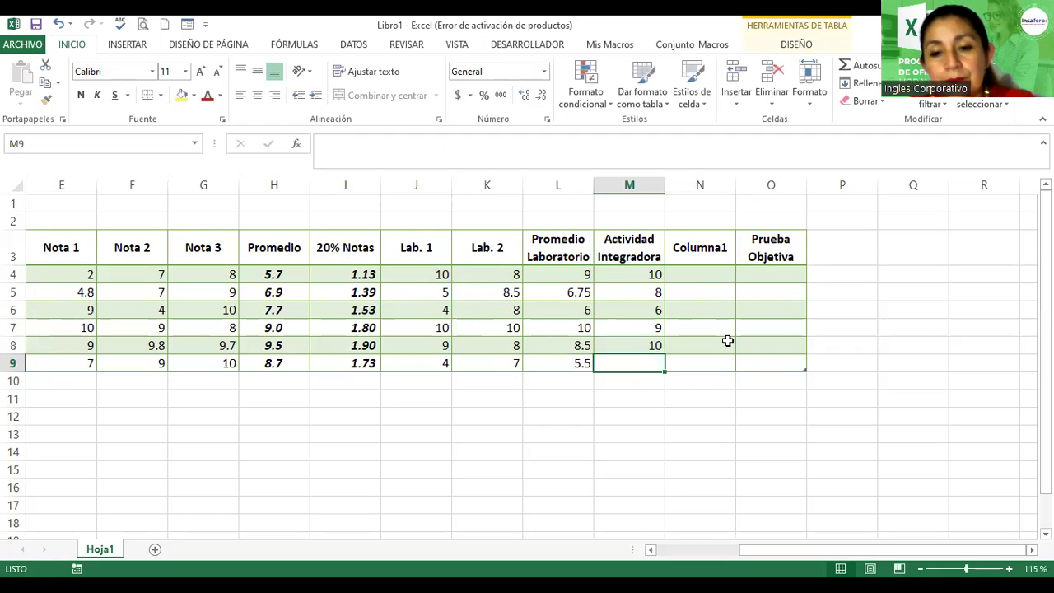
pyautogui.write('7')
pyautogui.press('Return')
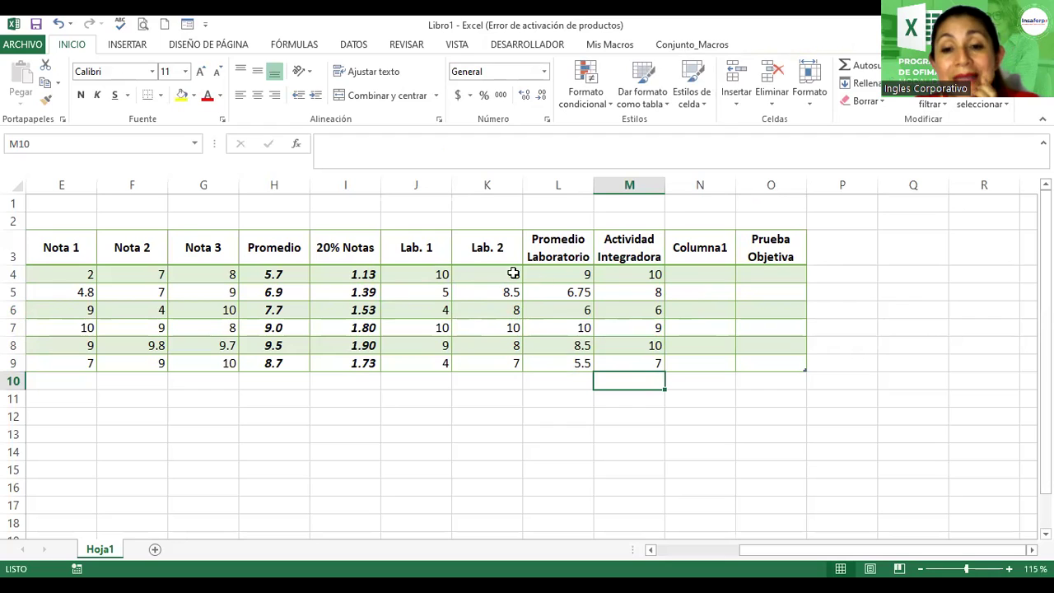
# Step: Insert a new table column before Actividad Integradora
pyautogui.click(614, 240)
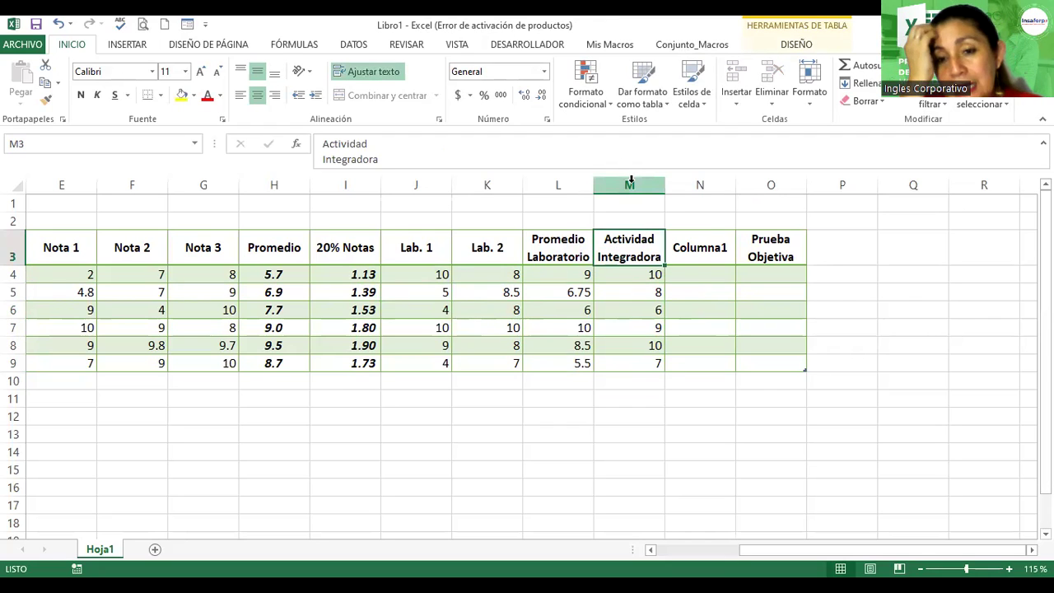
pyautogui.rightClick(632, 183)
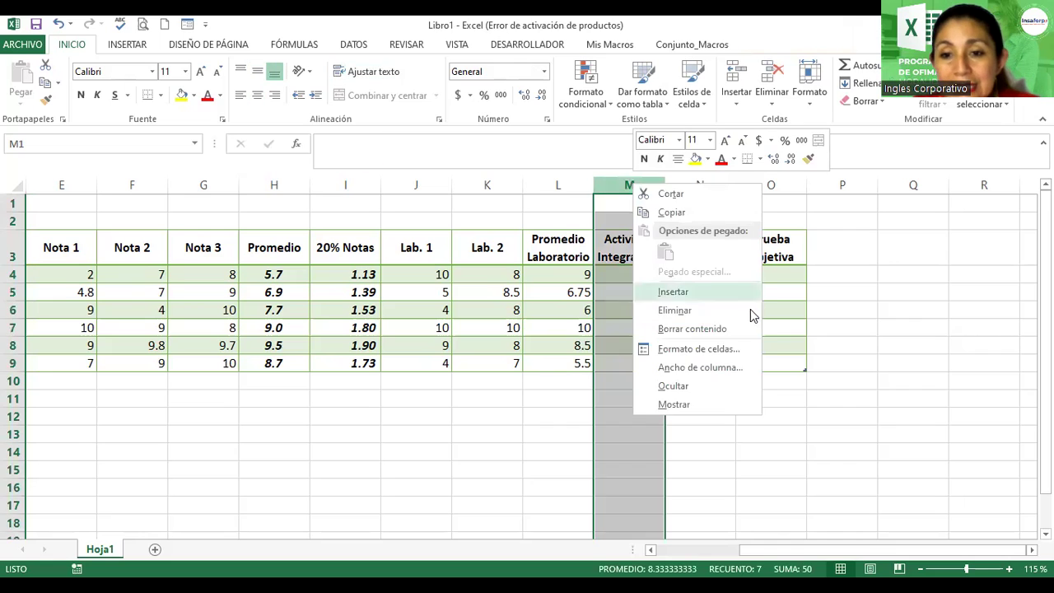
pyautogui.click(711, 293)
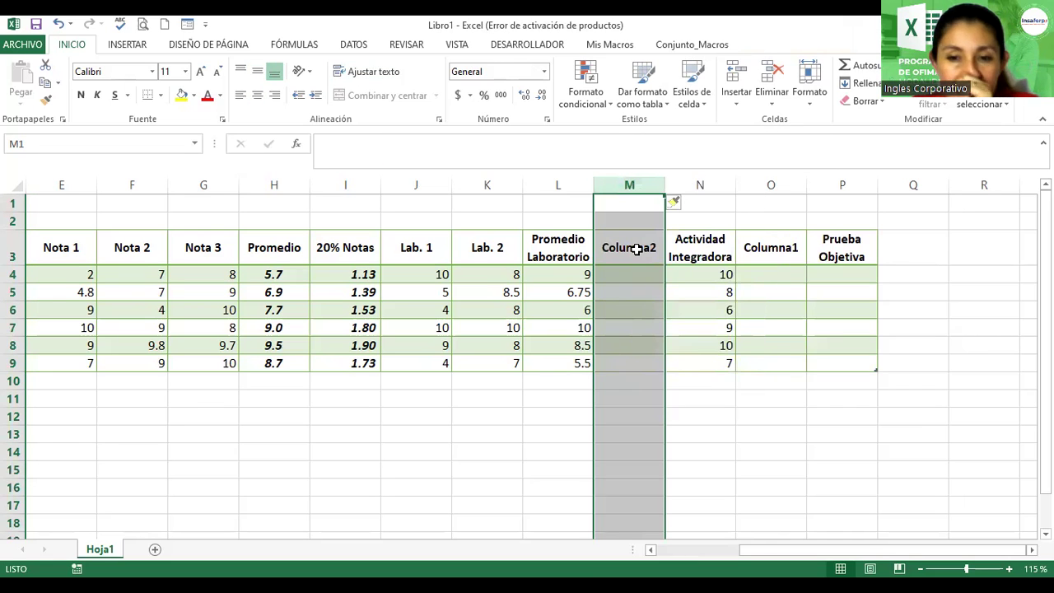
pyautogui.click(639, 275)
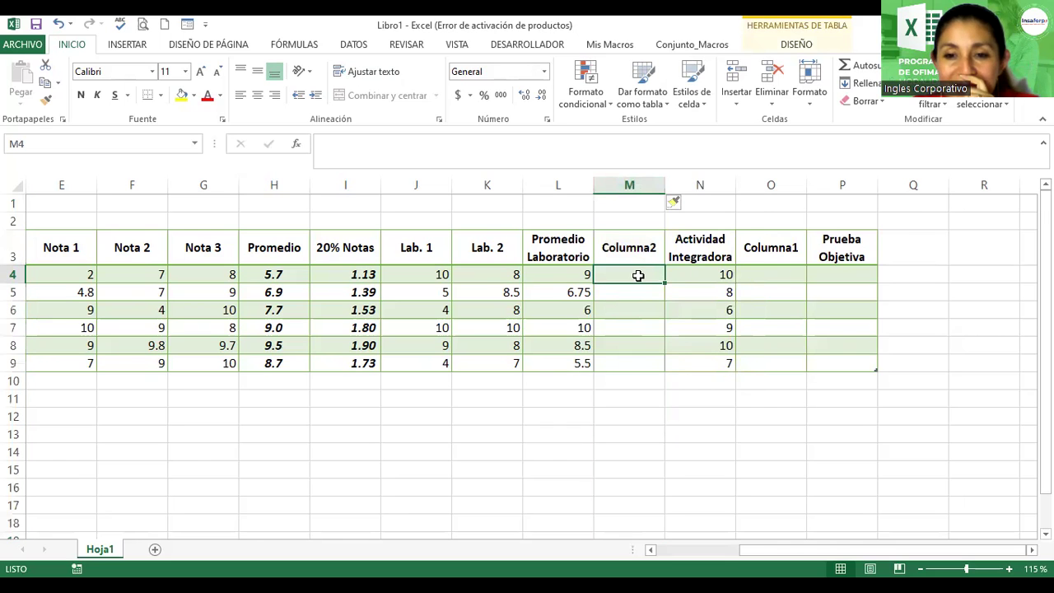
# Step: Rename the new Columna2 heading to '15% PromLab'
pyautogui.doubleClick(639, 249)
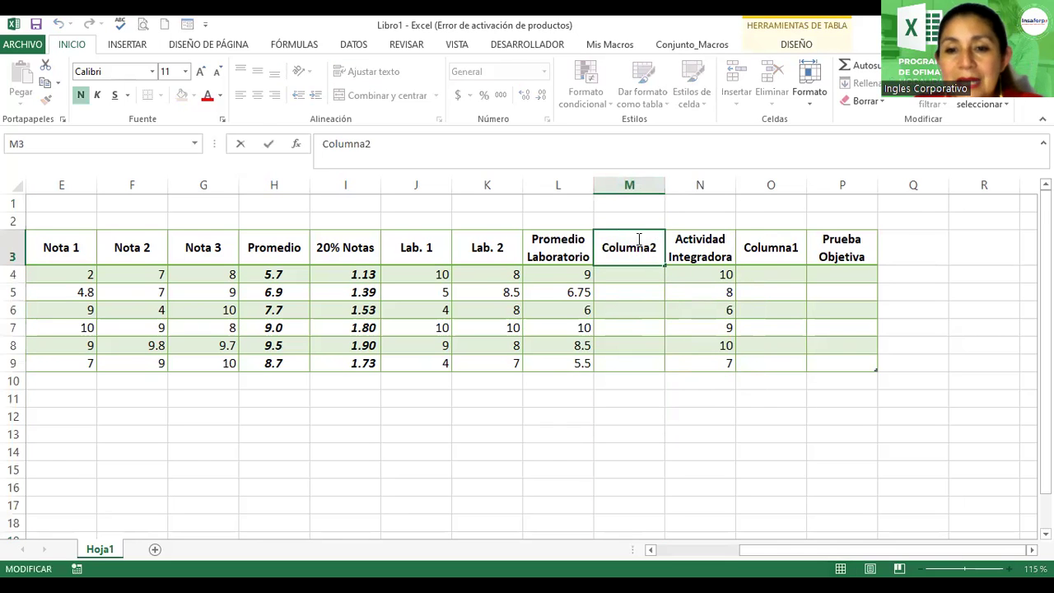
pyautogui.doubleClick(639, 239)
pyautogui.press('BackSpace')
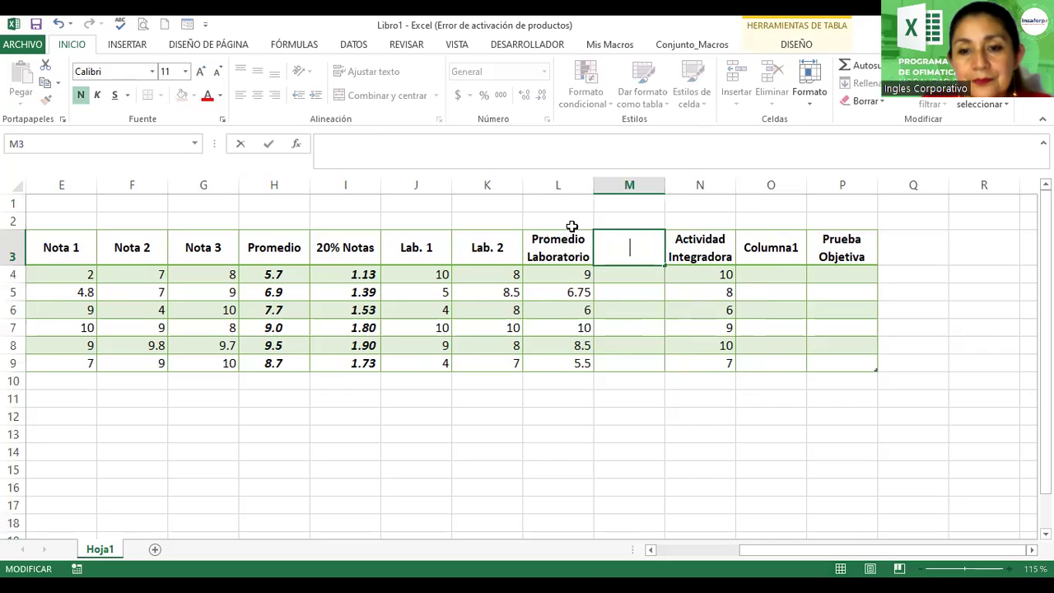
pyautogui.write('% Prom')
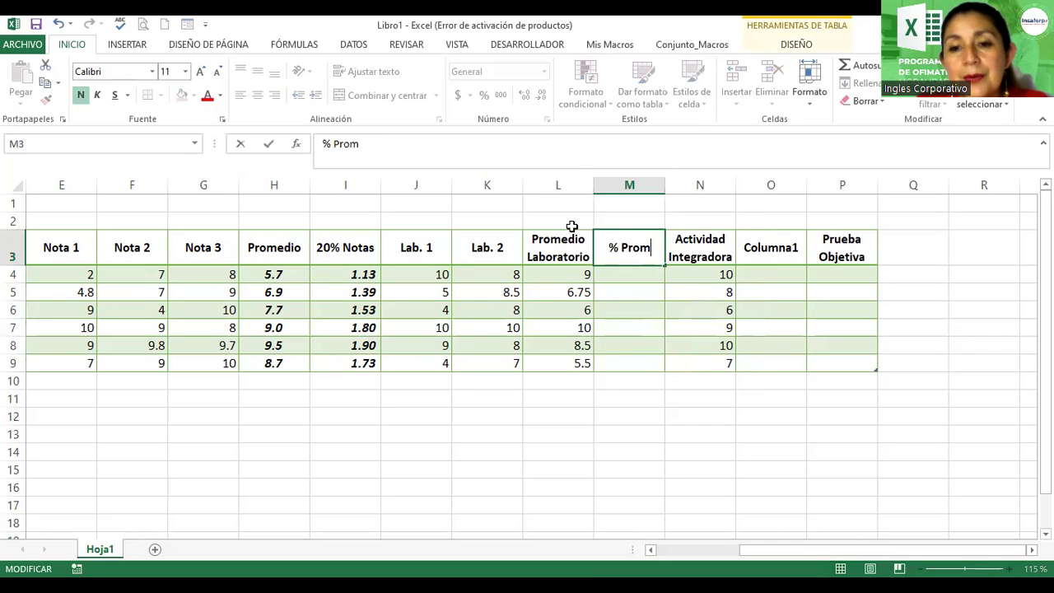
pyautogui.write('.La')
pyautogui.press('BackSpace')
pyautogui.press('BackSpace')
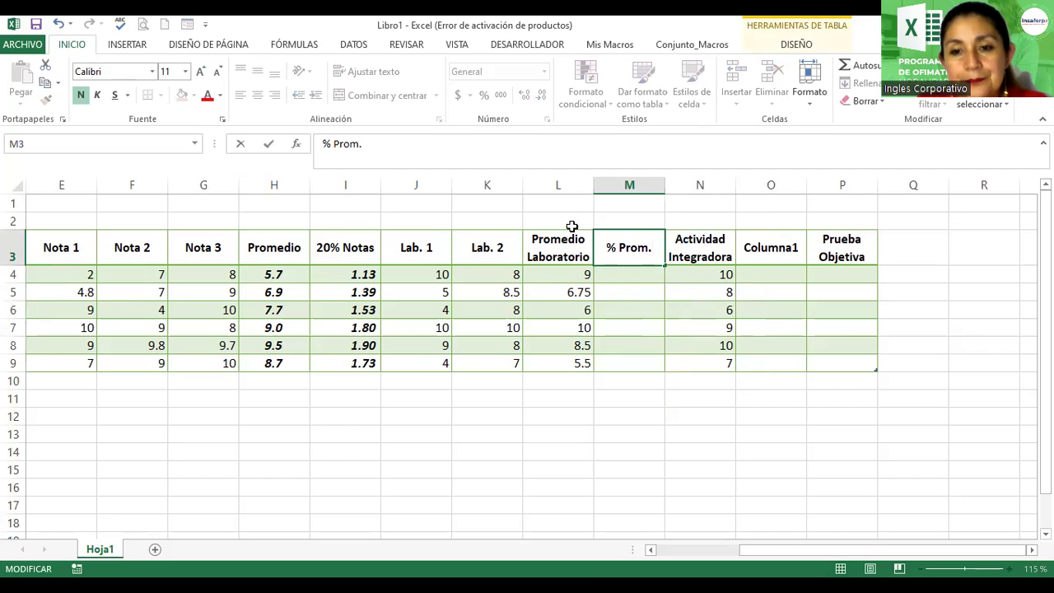
pyautogui.press('BackSpace')
pyautogui.press('BackSpace')
pyautogui.press('BackSpace')
pyautogui.press('BackSpace')
pyautogui.press('BackSpace')
pyautogui.press('BackSpace')
pyautogui.press('BackSpace')
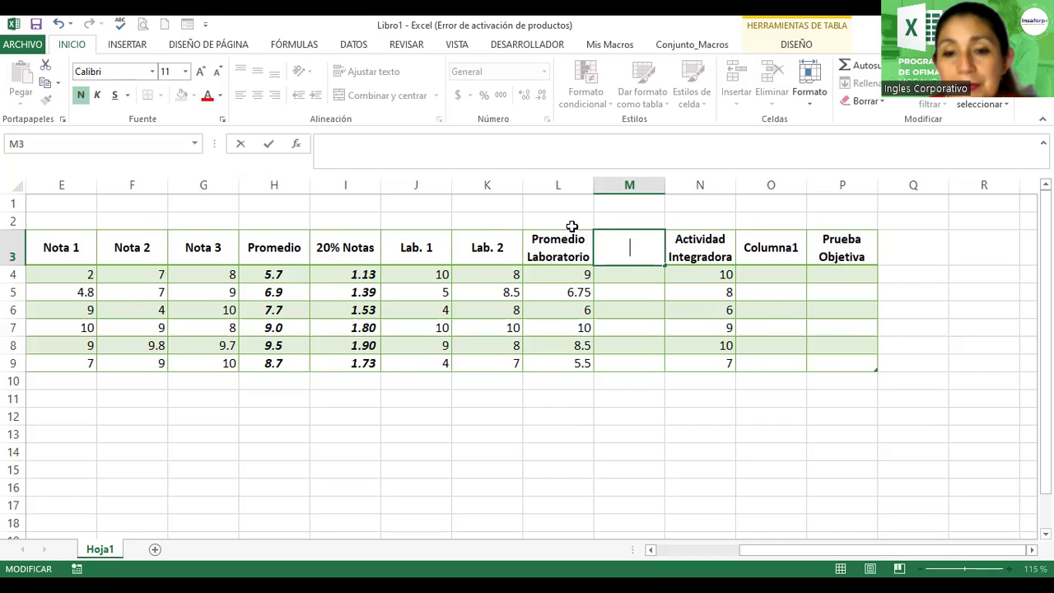
pyautogui.write('16')
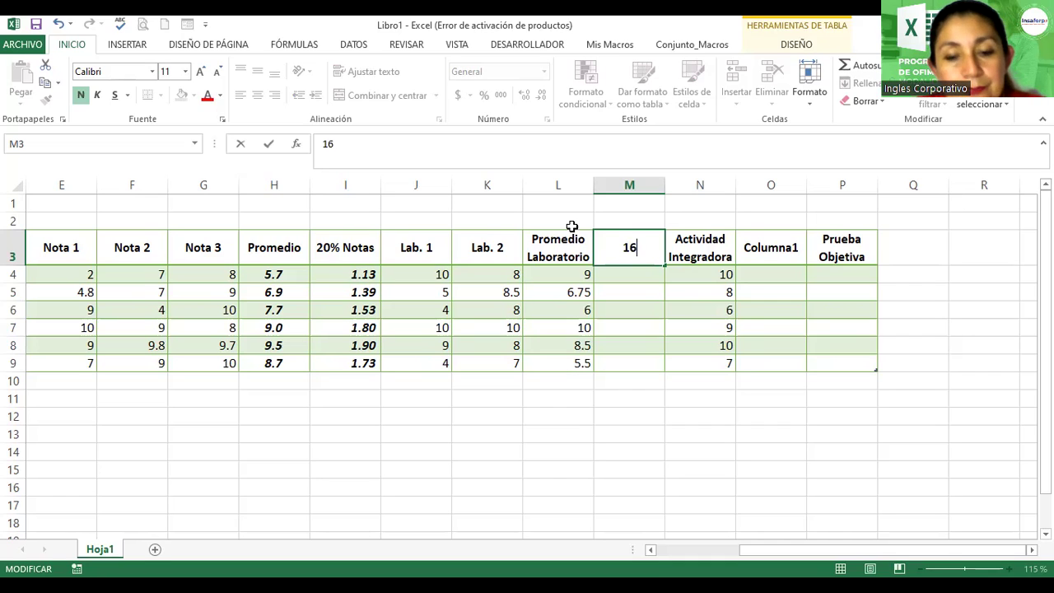
pyautogui.press('BackSpace')
pyautogui.write('5% PromLab')
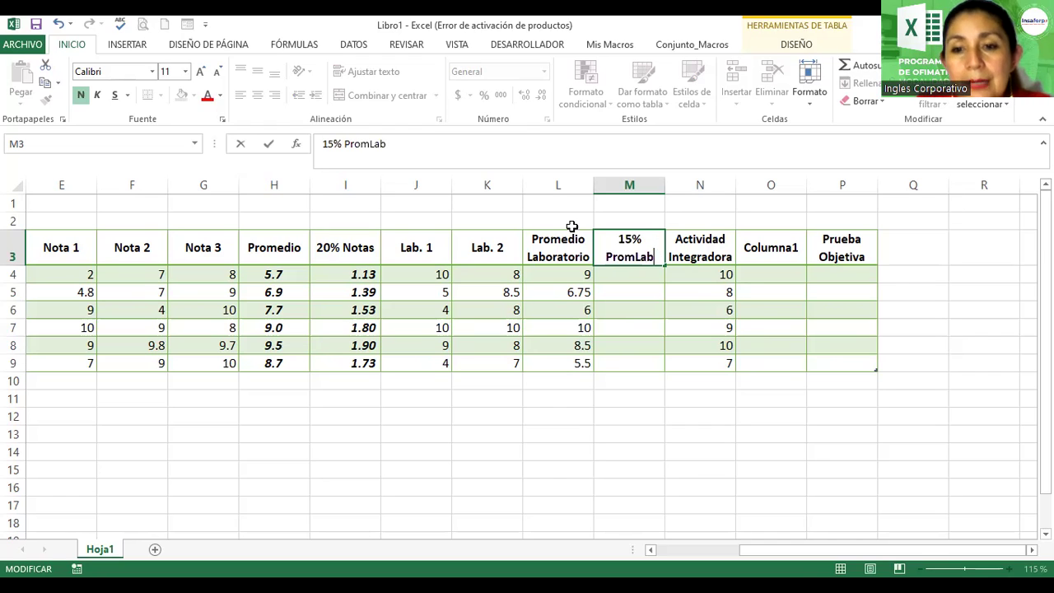
pyautogui.press('Return')
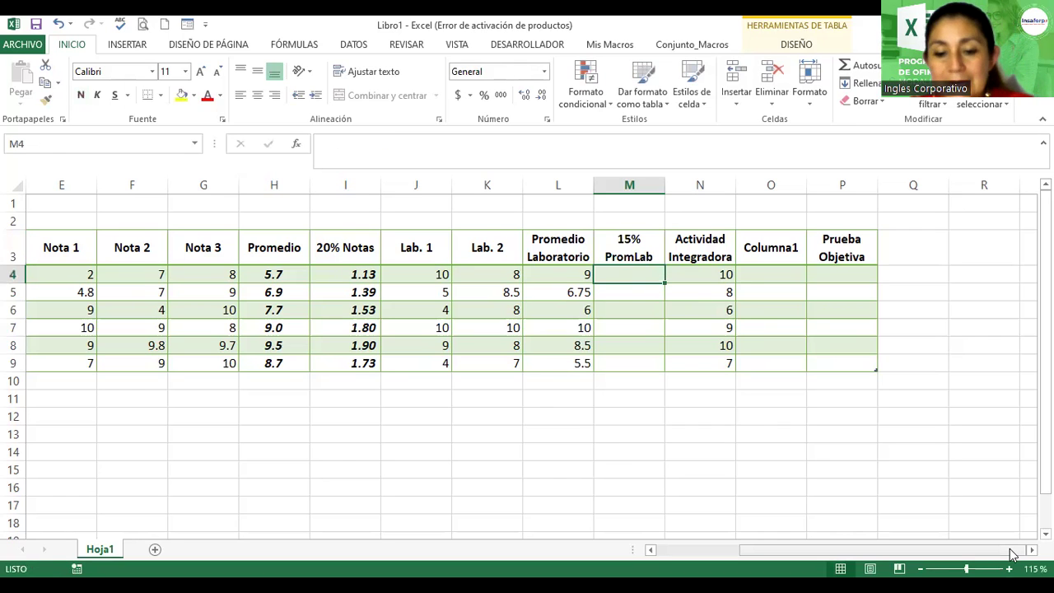
# Step: Enter =[@[Promedio Laboratorio]]*15% in M4 to fill the 15% PromLab column
pyautogui.write('=')
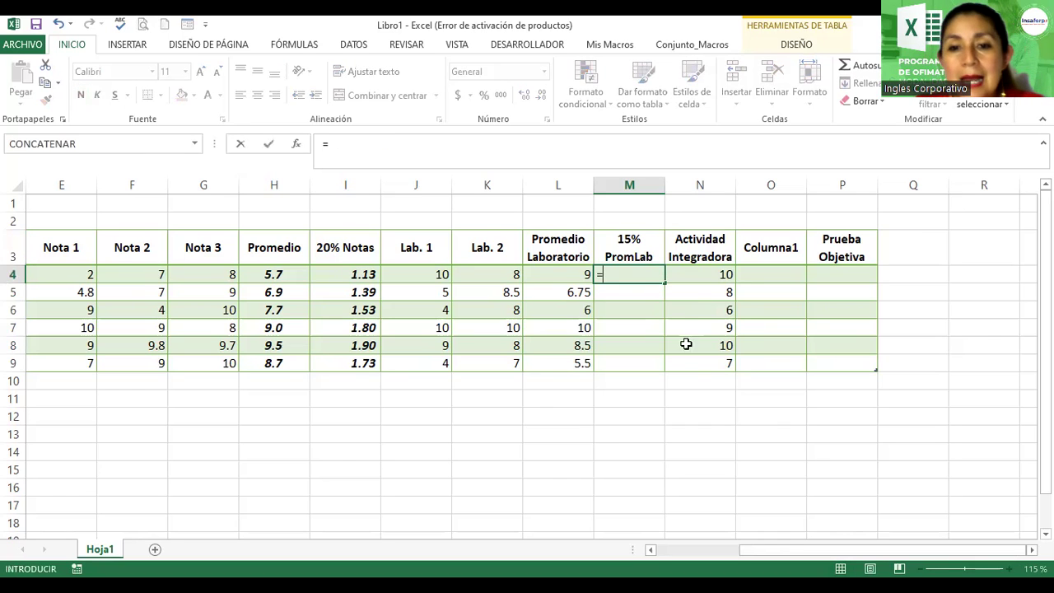
pyautogui.click(546, 272)
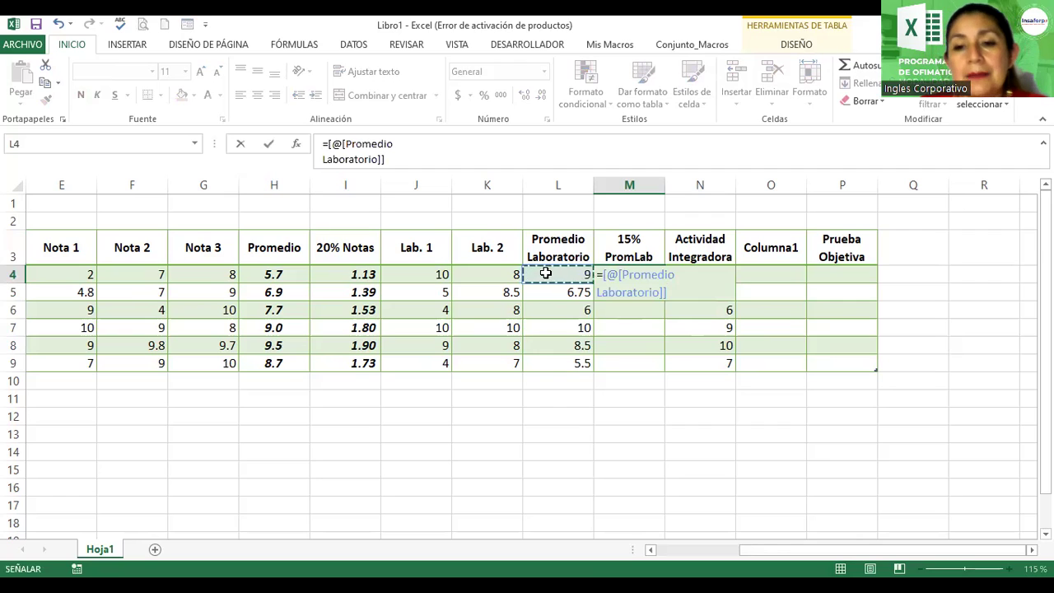
pyautogui.write('*')
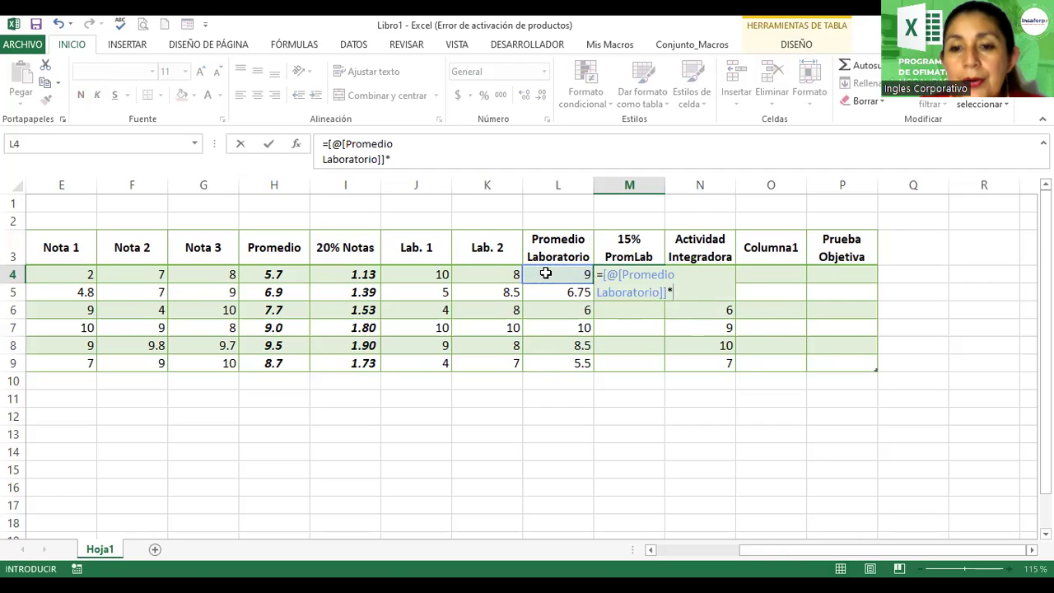
pyautogui.write('15%')
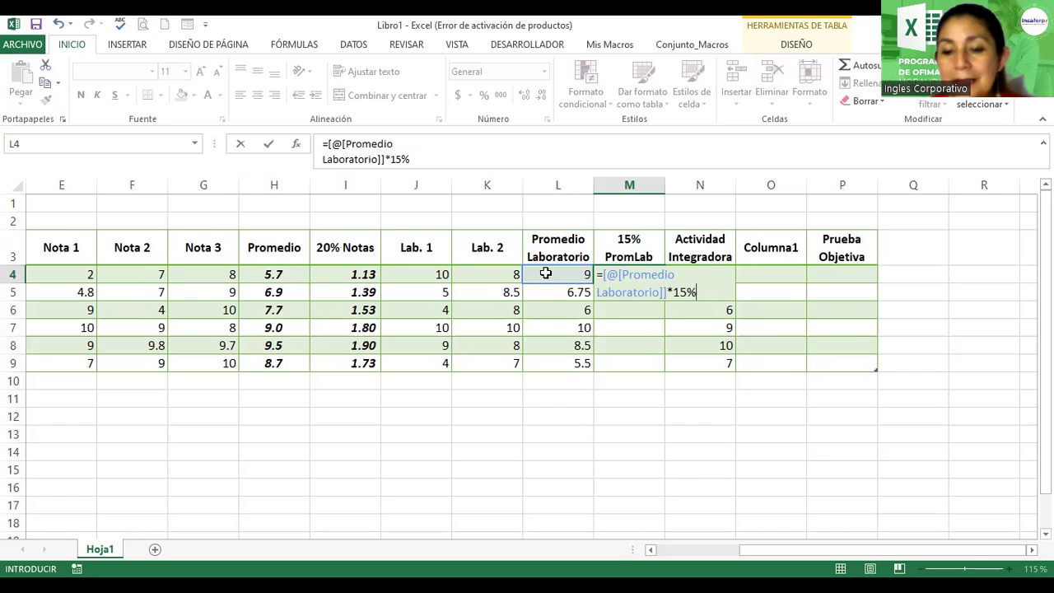
pyautogui.press('Return')
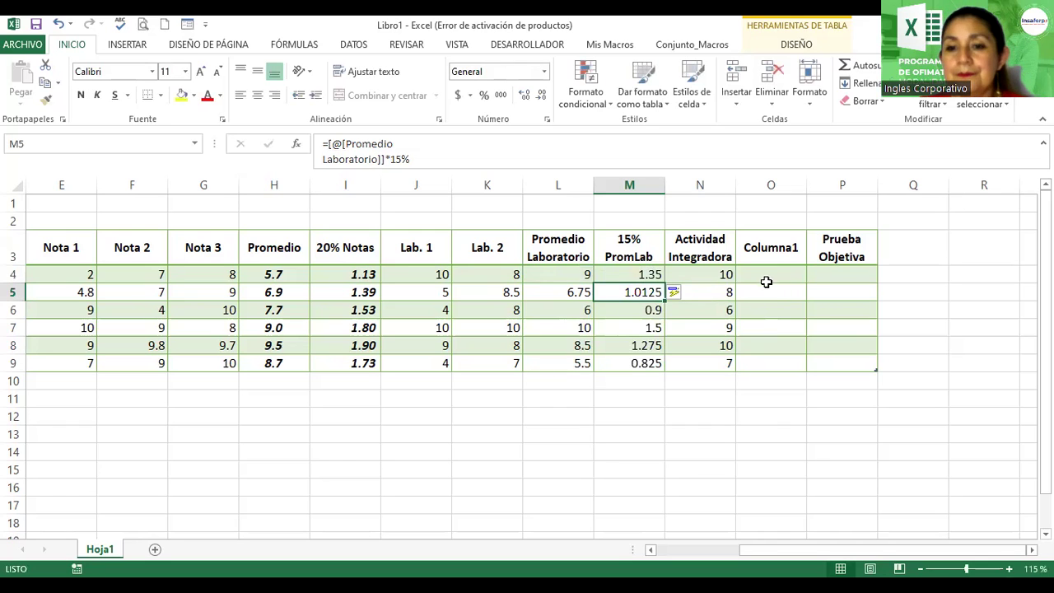
# Step: Replace the Columna1 heading in O3 with '% 35 AI'
pyautogui.doubleClick(770, 249)
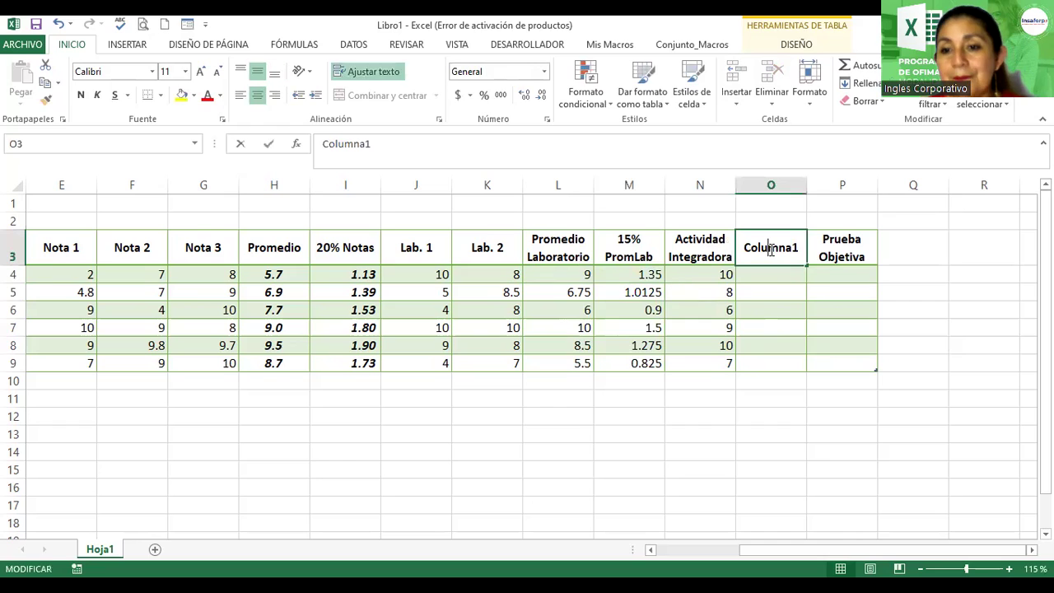
pyautogui.moveTo(801, 248); pyautogui.dragTo(743, 248)
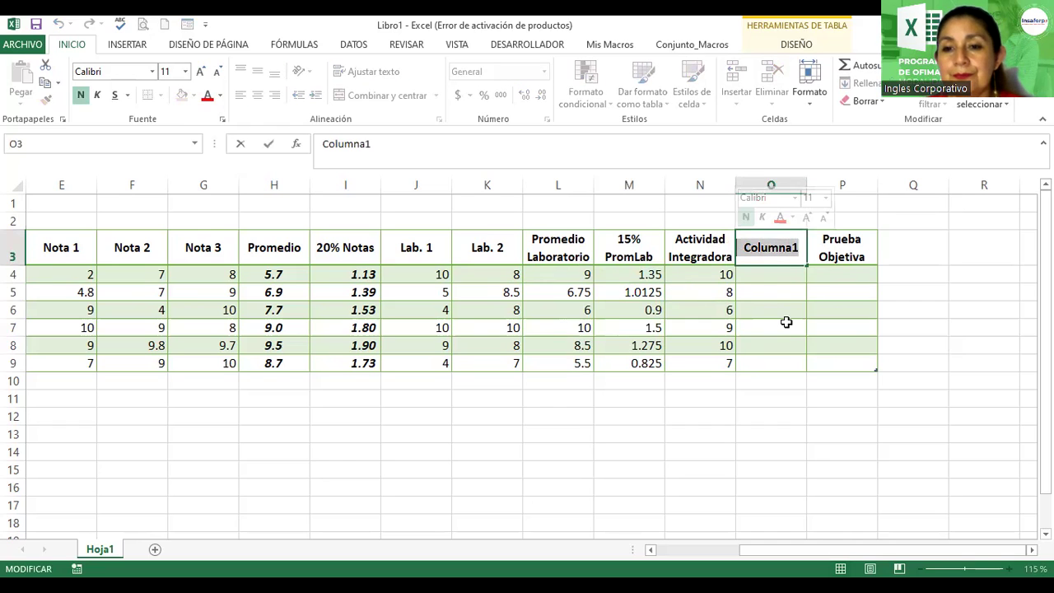
pyautogui.write('%')
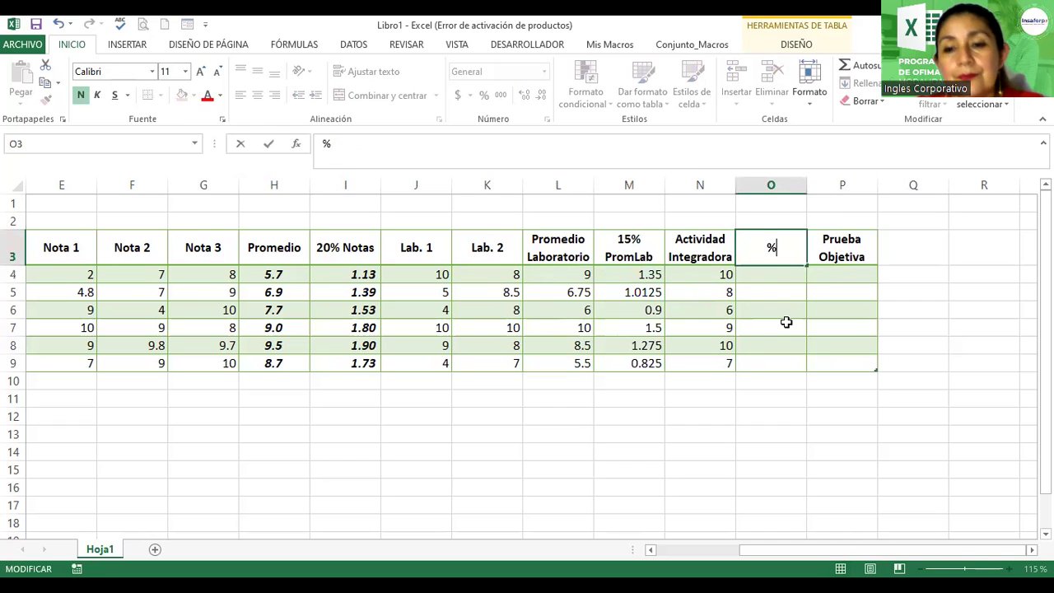
pyautogui.write(' 35 AI')
pyautogui.press('Return')
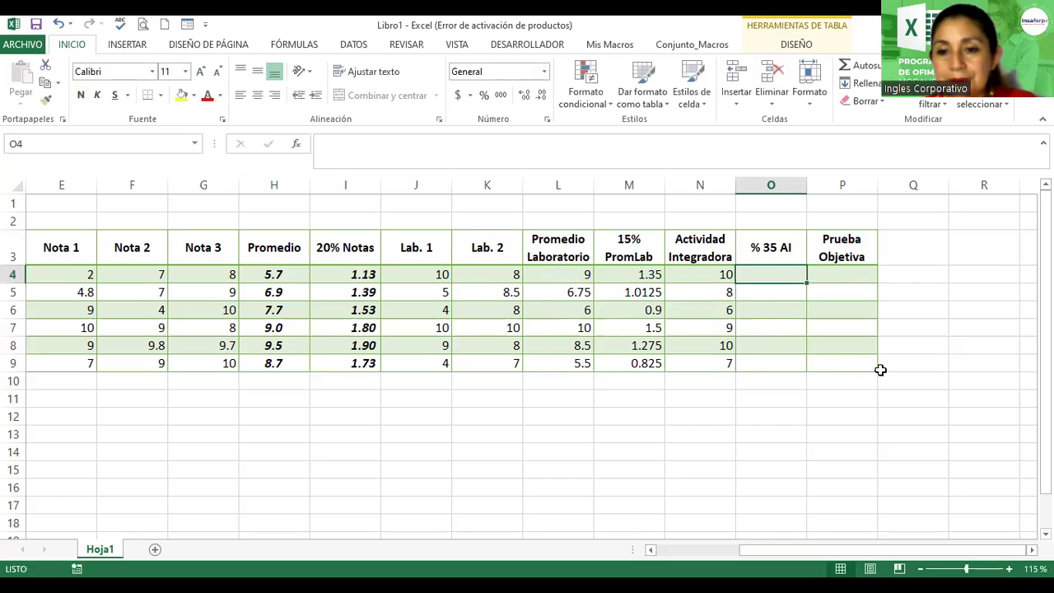
# Step: Compute 35% of each Actividad Integradora score in O4:O9, giving 3.5, 2.8, 2.1, 3.15, 3.5, 2.45
pyautogui.write('=')
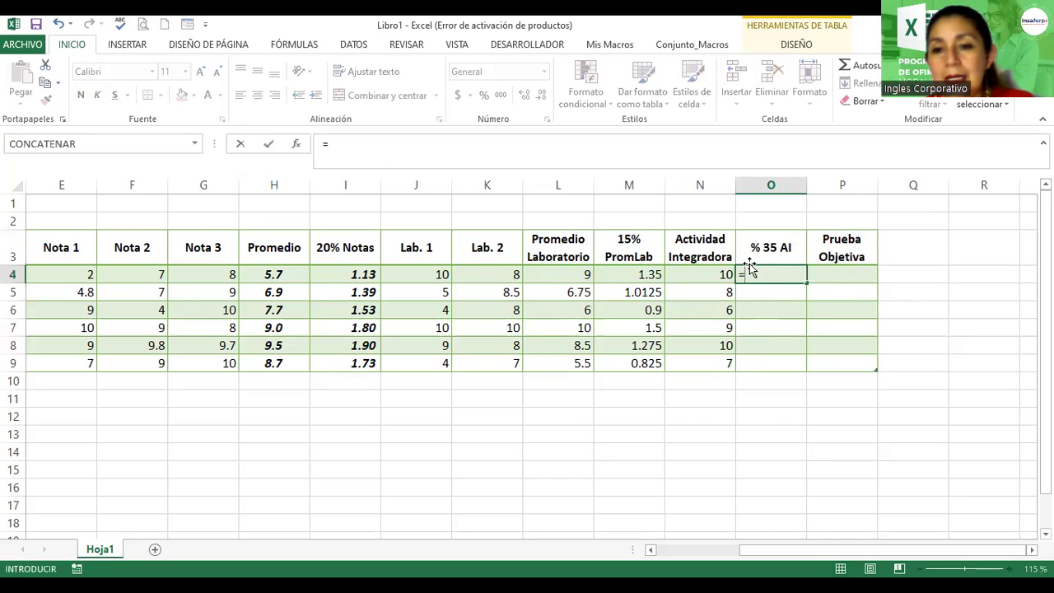
pyautogui.click(709, 274)
pyautogui.write('*')
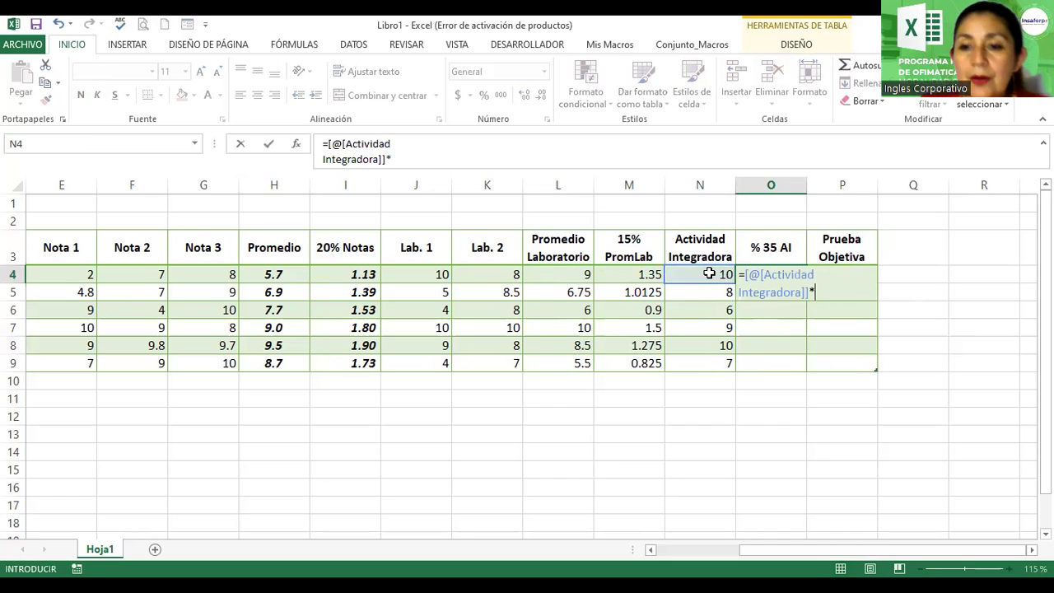
pyautogui.write('35')
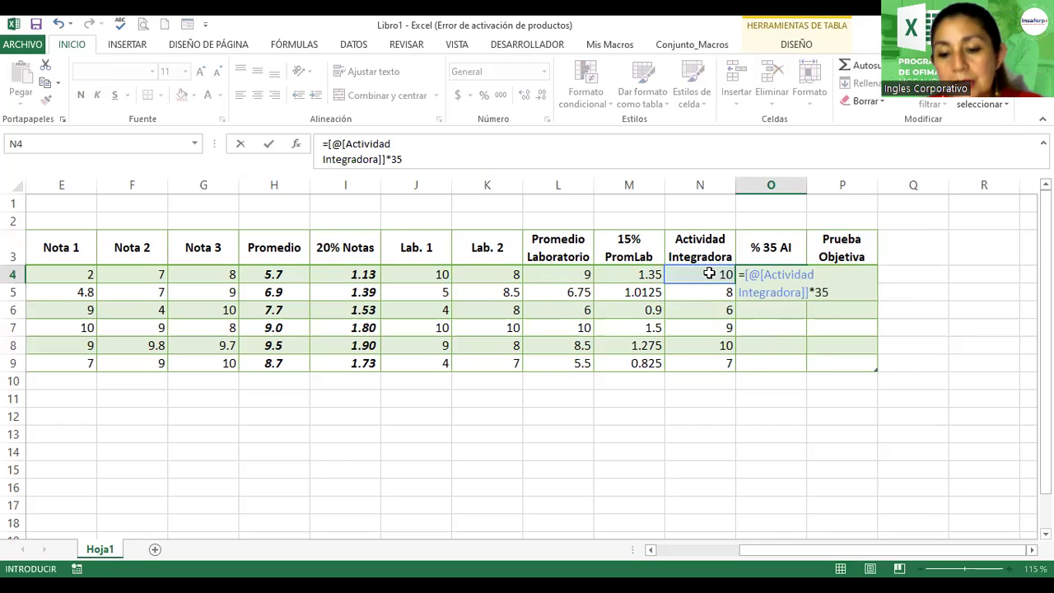
pyautogui.write('%')
pyautogui.press('Return')
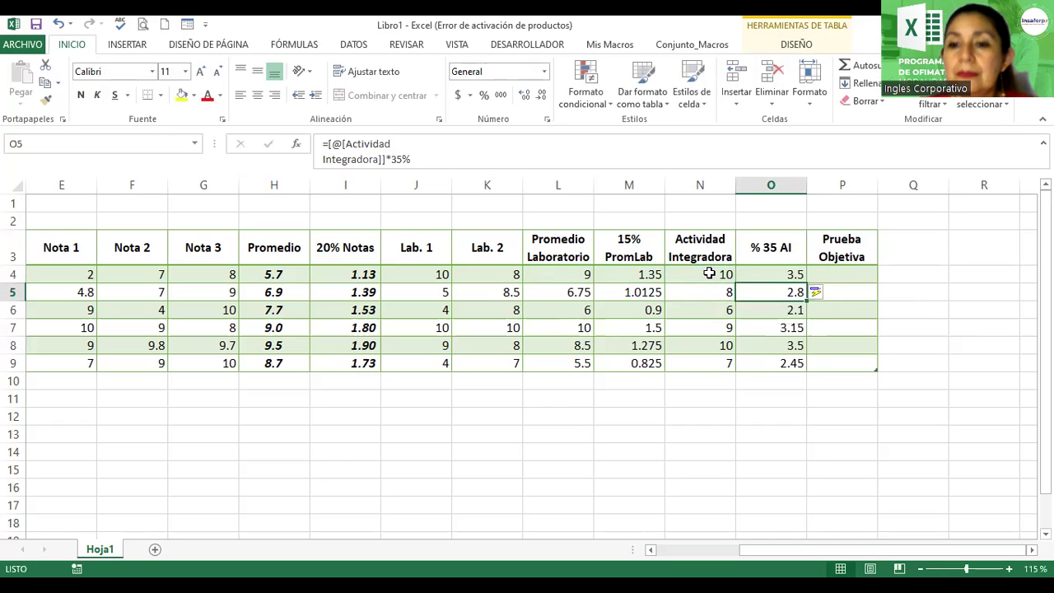
# Step: Add a '30% PO' header in Q3 after Prueba Objetiva, extending the table to column Q
pyautogui.click(857, 275)
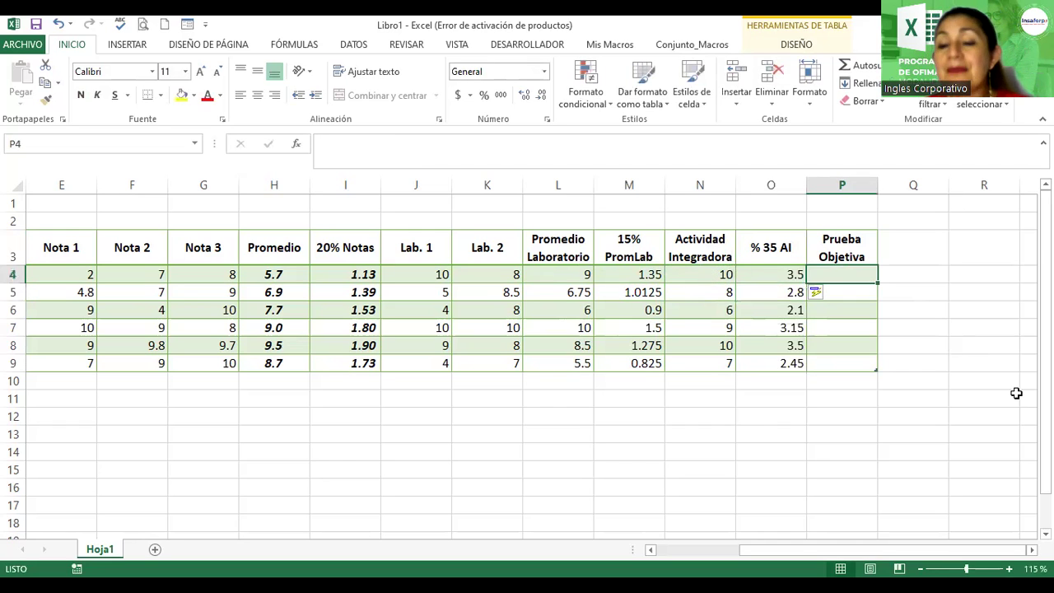
pyautogui.click(909, 259)
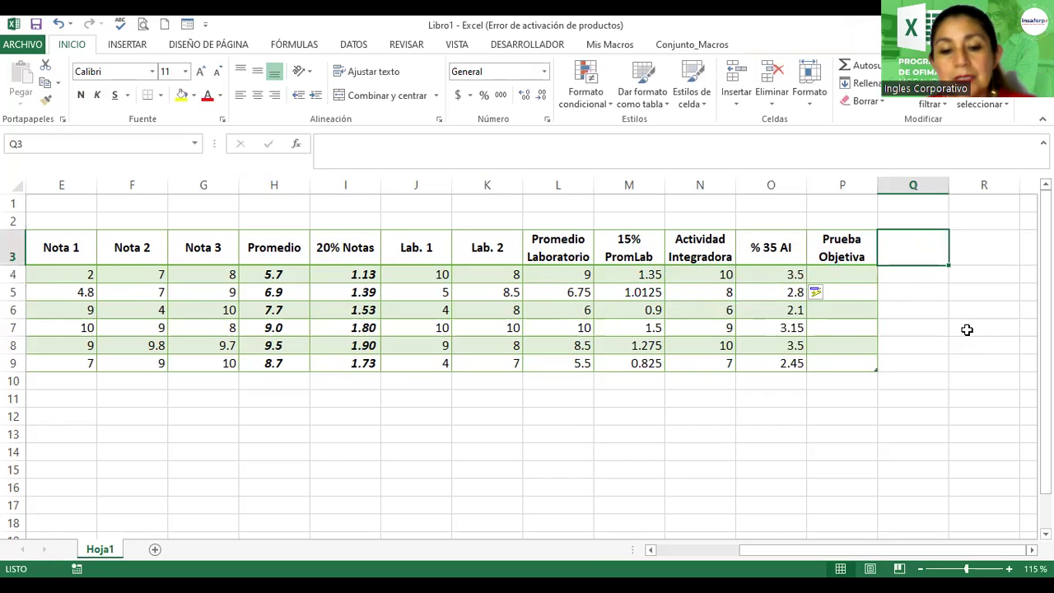
pyautogui.write('%')
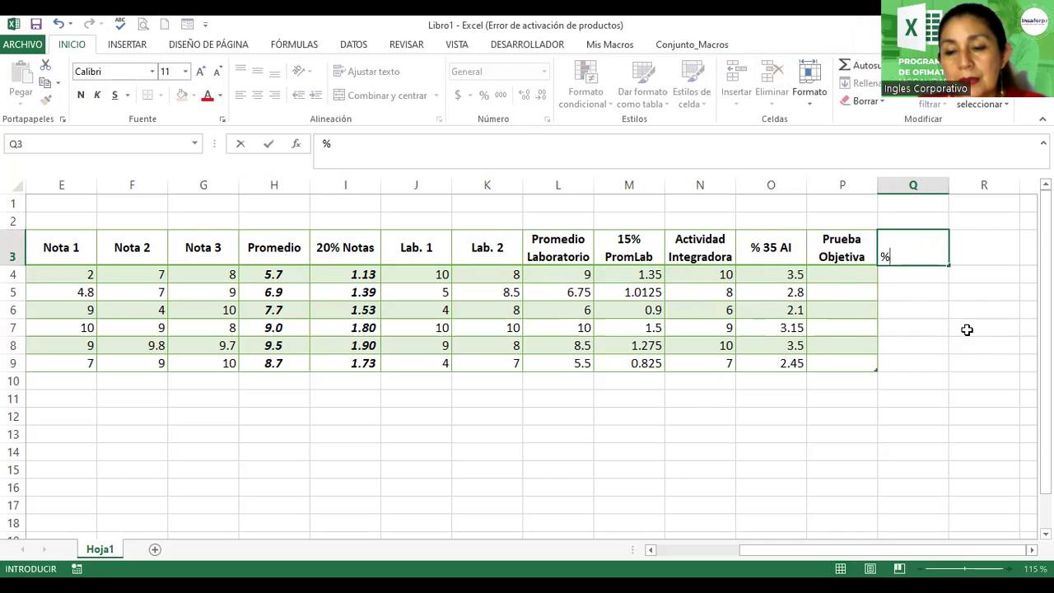
pyautogui.press('BackSpace')
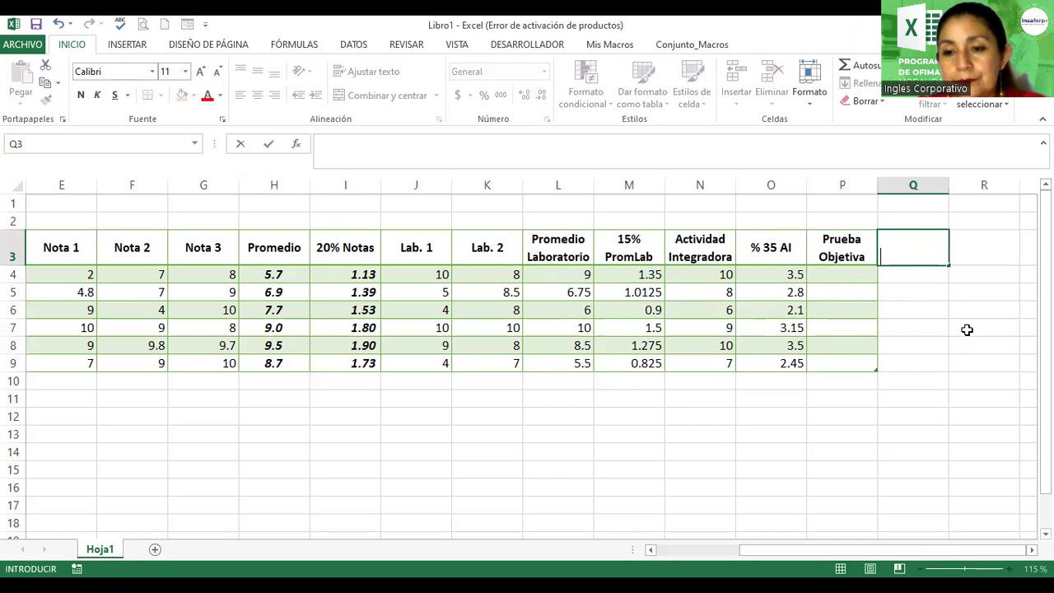
pyautogui.write('30')
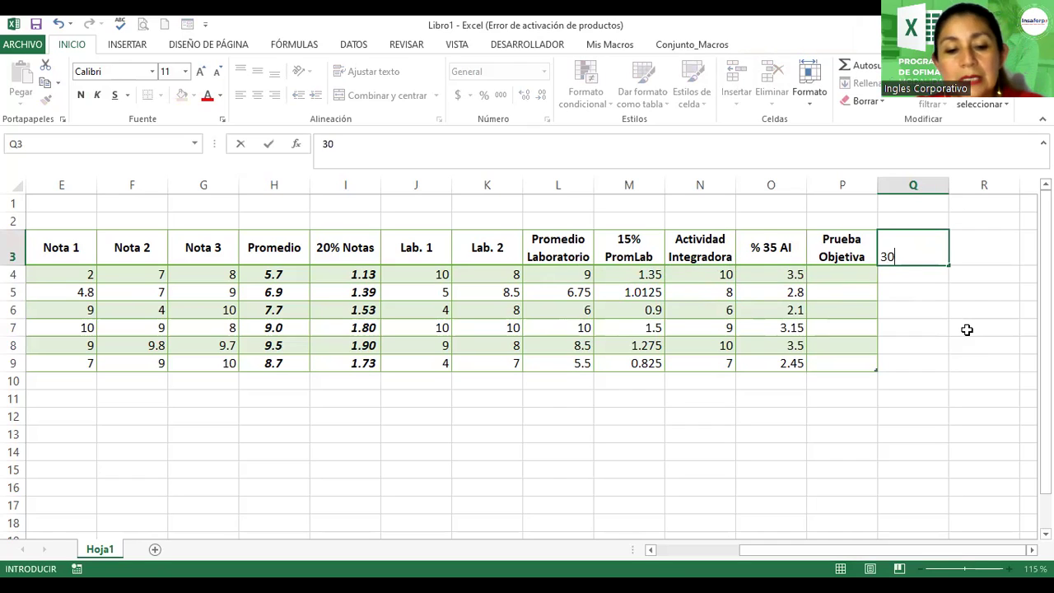
pyautogui.write('% PB')
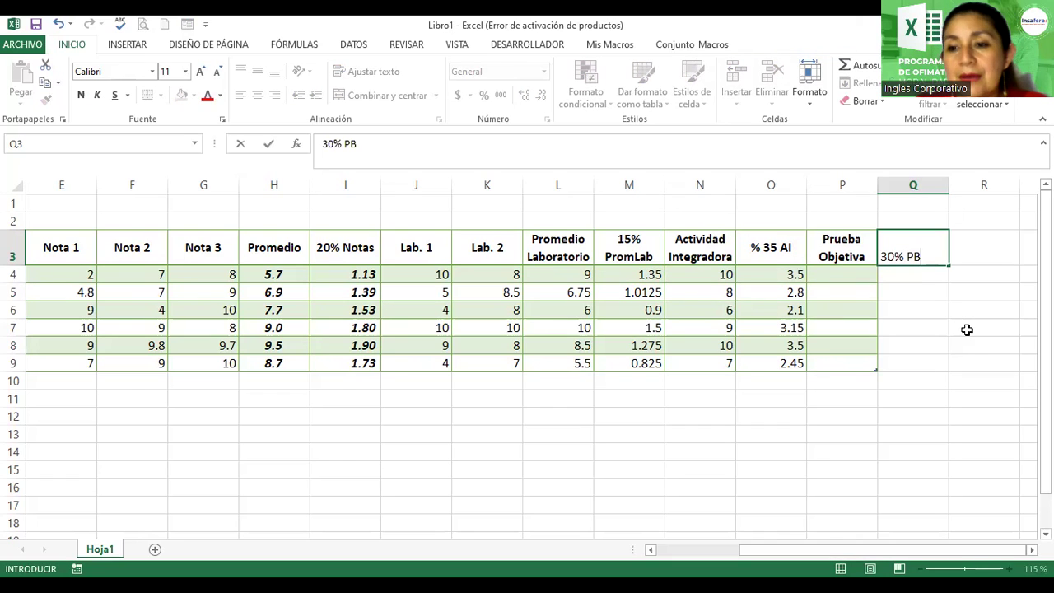
pyautogui.press('BackSpace')
pyautogui.write('O')
pyautogui.press('Return')
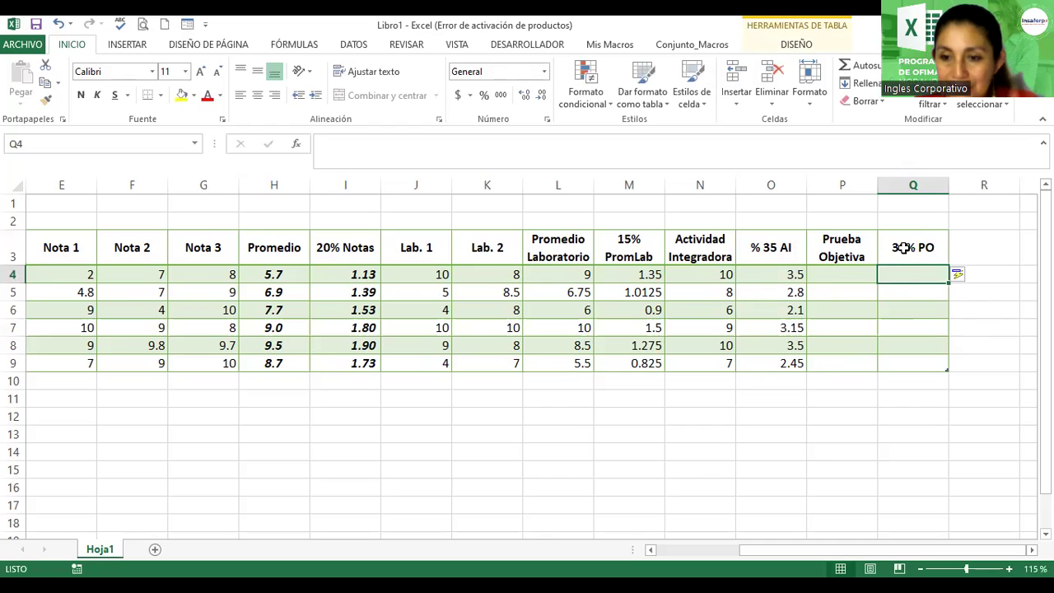
pyautogui.click(904, 247)
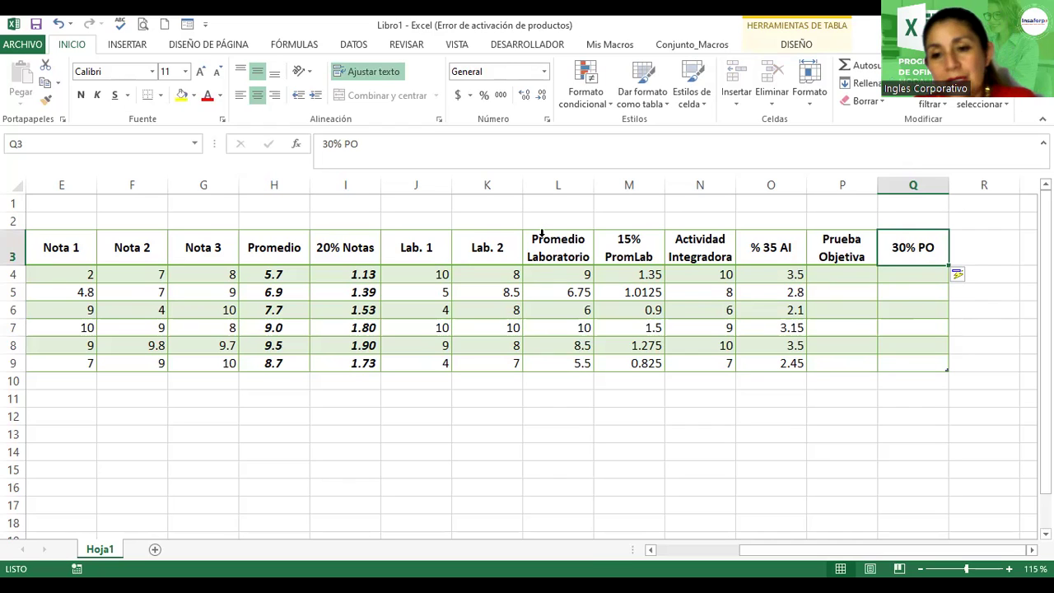
# Step: Edit the '% 35 AI' header in O3 so it reads '35% AI'
pyautogui.click(758, 247)
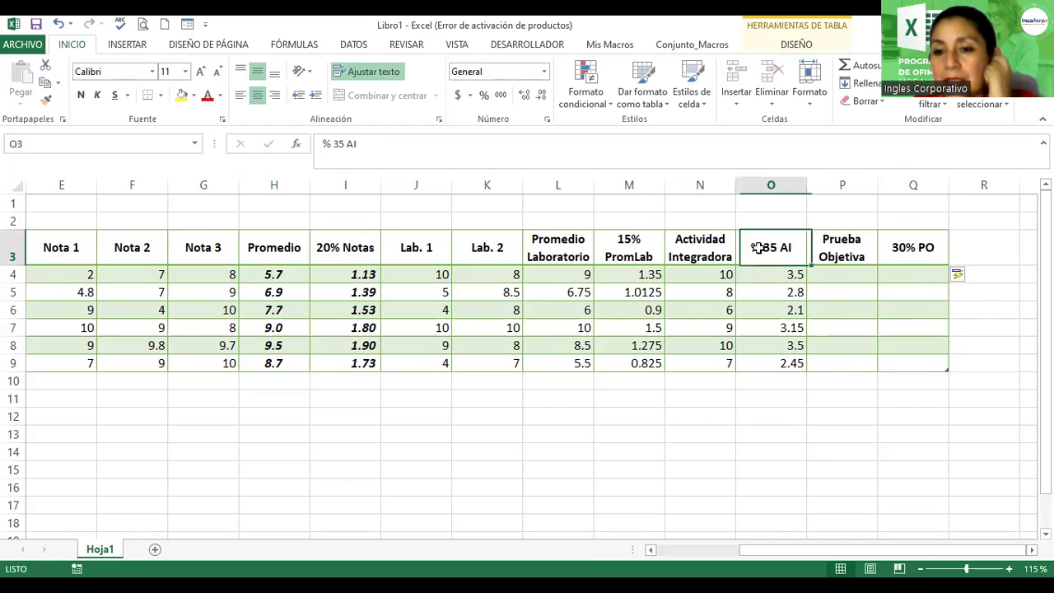
pyautogui.doubleClick(758, 247)
pyautogui.press('BackSpace')
pyautogui.press('BackSpace')
pyautogui.press('Right')
pyautogui.write('%')
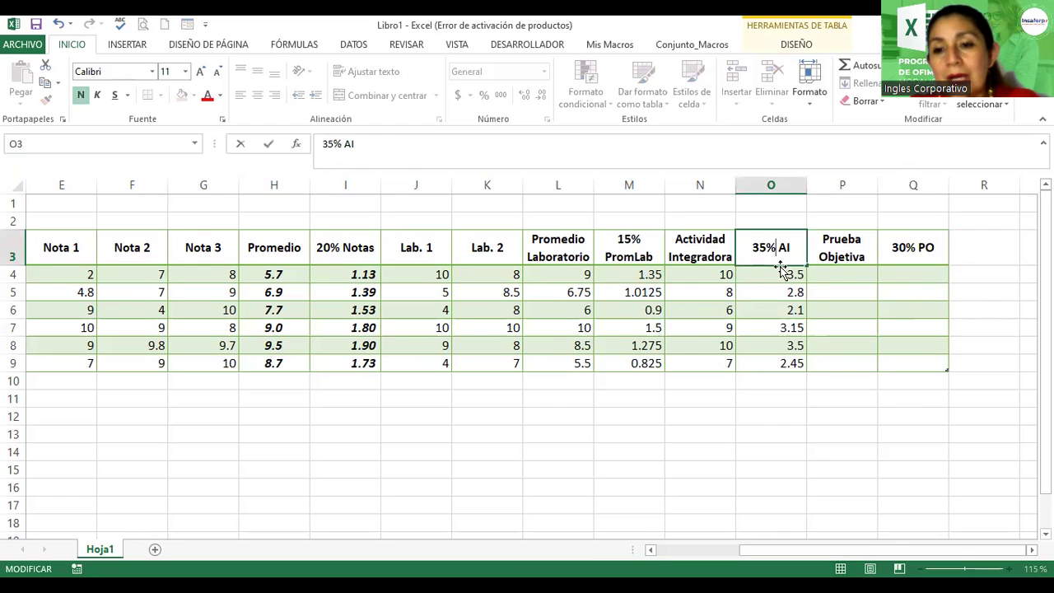
pyautogui.press('Return')
pyautogui.click(849, 275)
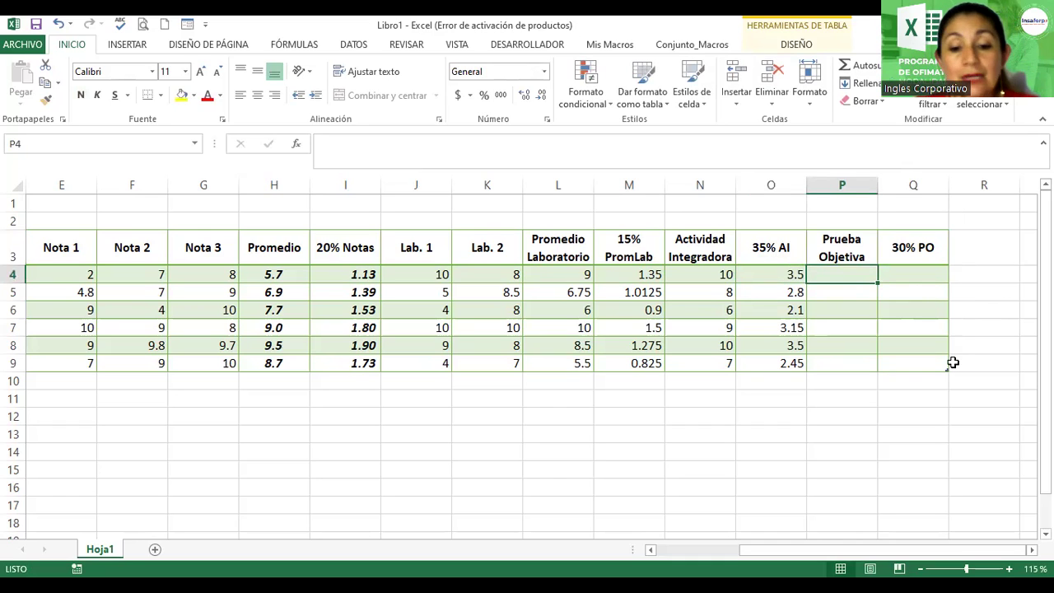
# Step: Enter the Prueba Objetiva scores 8, 9, 6, 7.3, 9 and 9 in P4:P9
pyautogui.write('8')
pyautogui.press('Return')
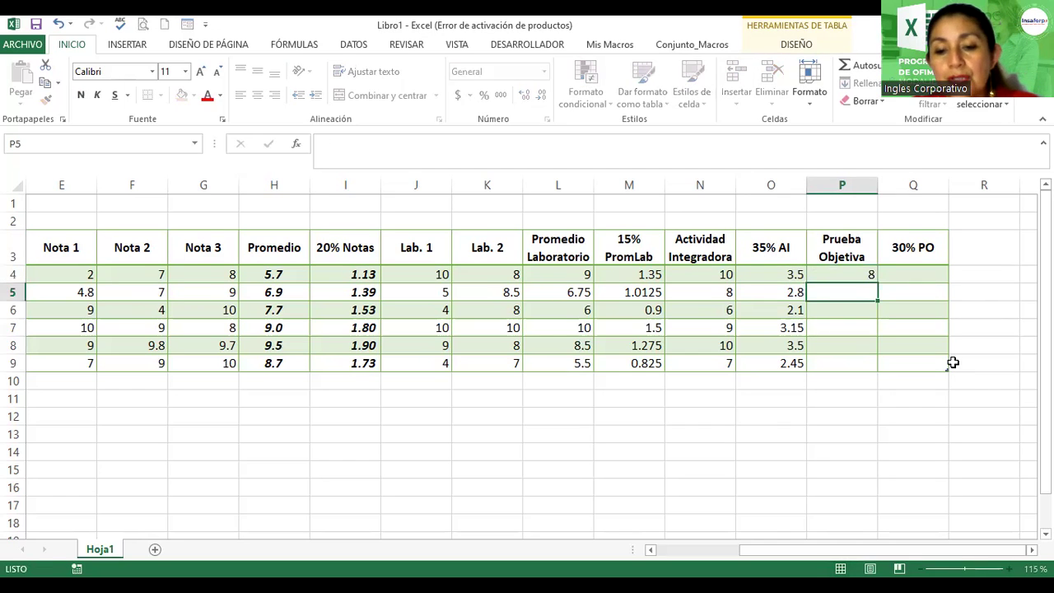
pyautogui.write('9')
pyautogui.press('Return')
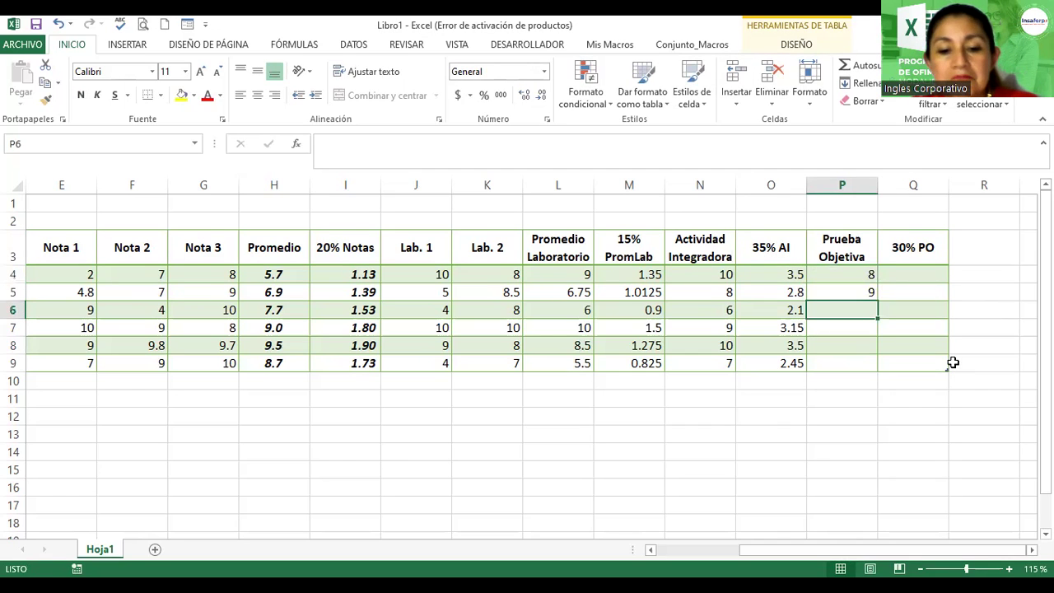
pyautogui.write('6')
pyautogui.press('Return')
pyautogui.write('7.3')
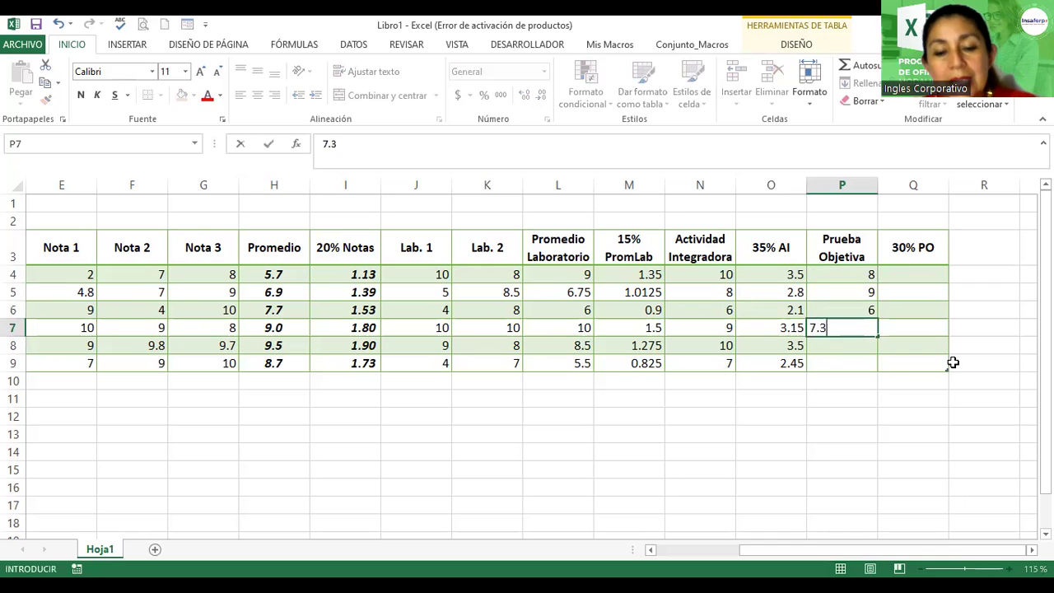
pyautogui.press('Return')
pyautogui.write('9')
pyautogui.press('Return')
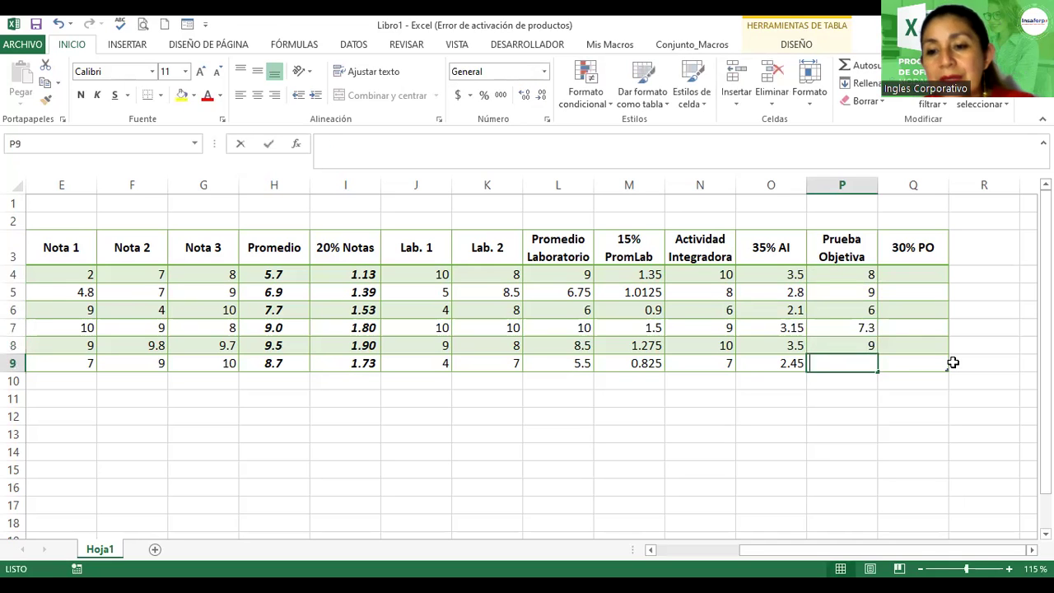
pyautogui.write('9')
pyautogui.press('Return')
# Step: Enter =[@[Prueba Objetiva]]*30% in Q4 so the whole 30% PO column fills
pyautogui.click(911, 262)
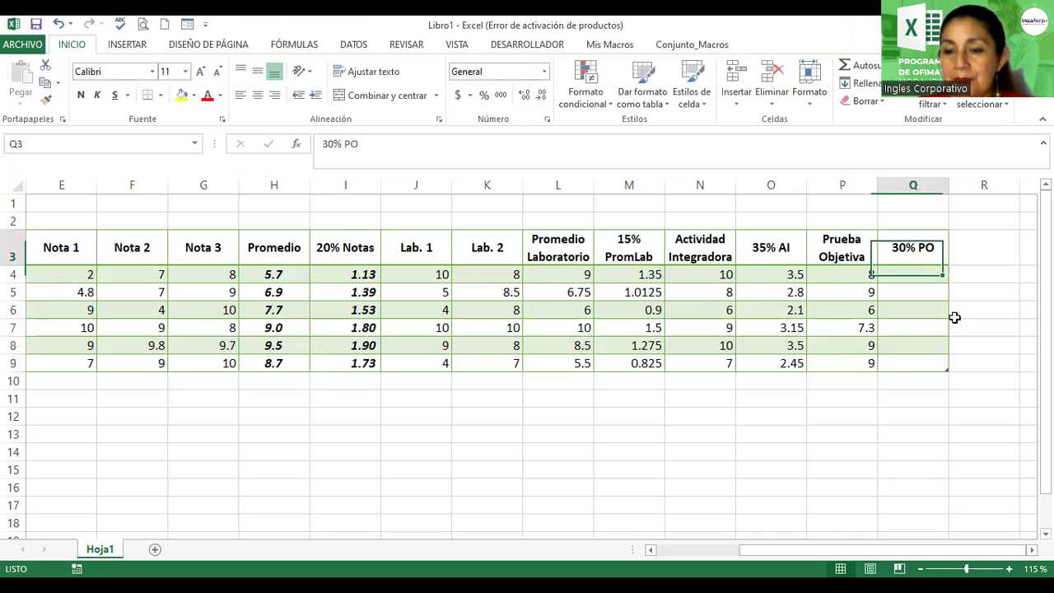
pyautogui.press('Return')
pyautogui.write('=')
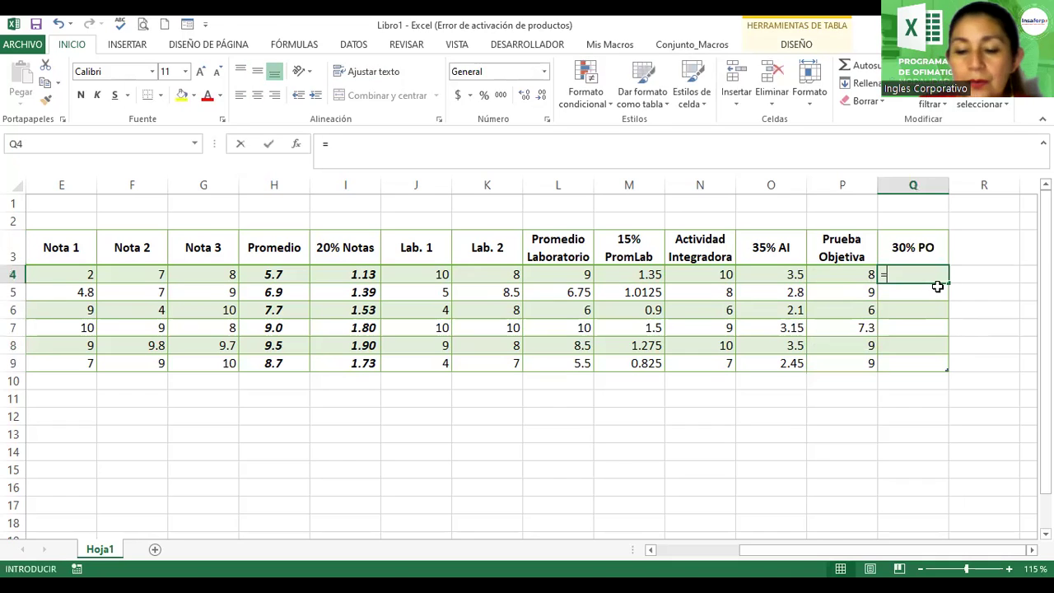
pyautogui.click(838, 278)
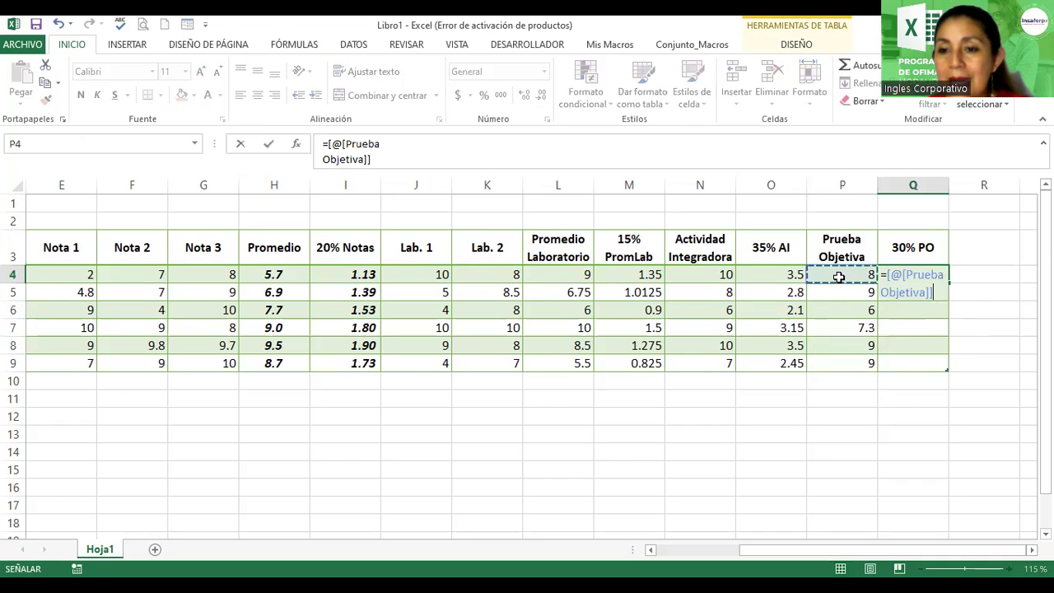
pyautogui.write('*')
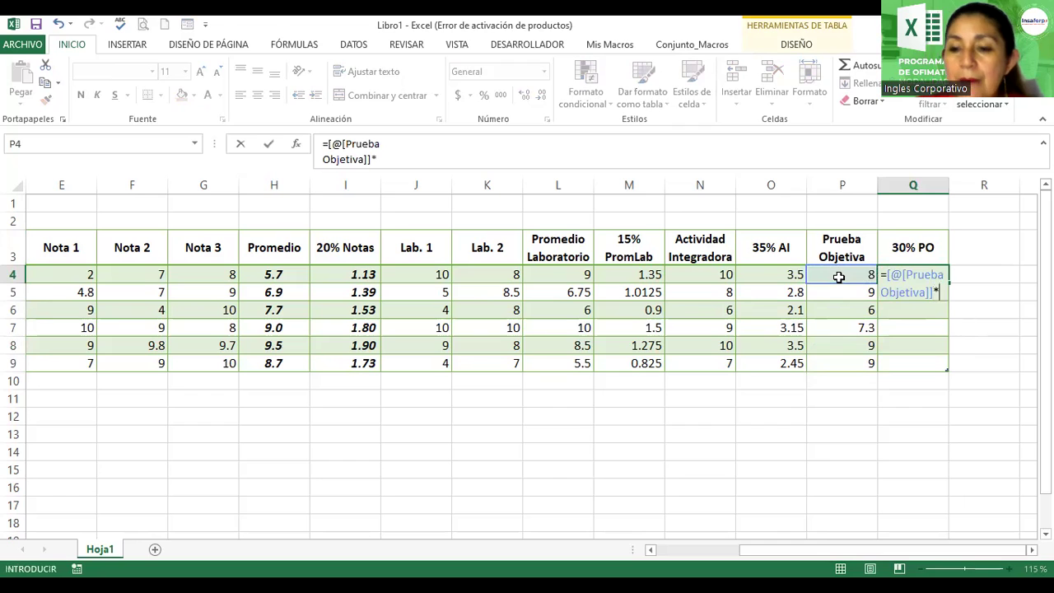
pyautogui.write('3')
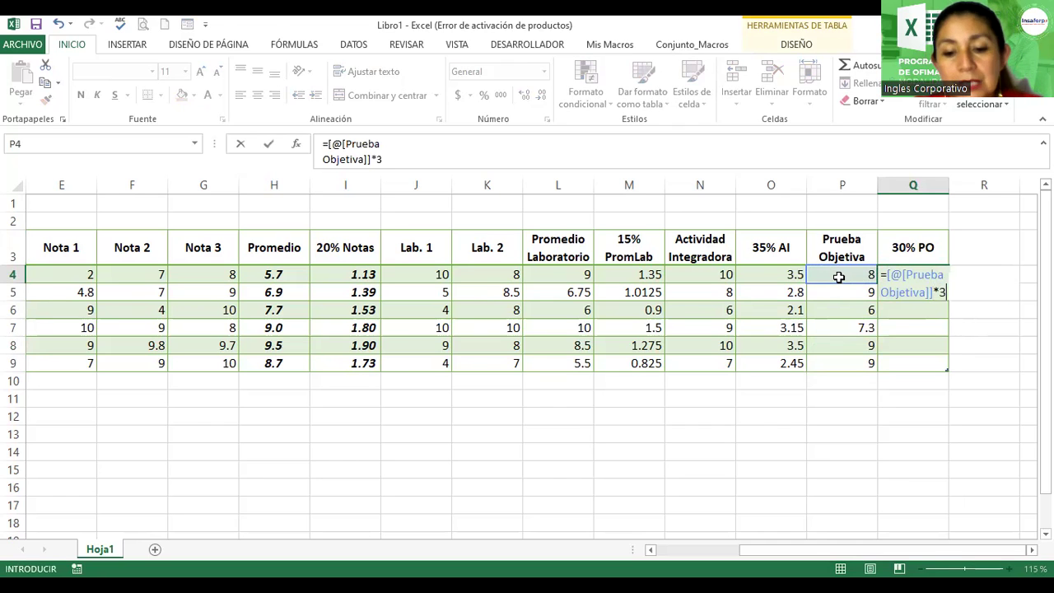
pyautogui.write('0%')
pyautogui.press('Return')
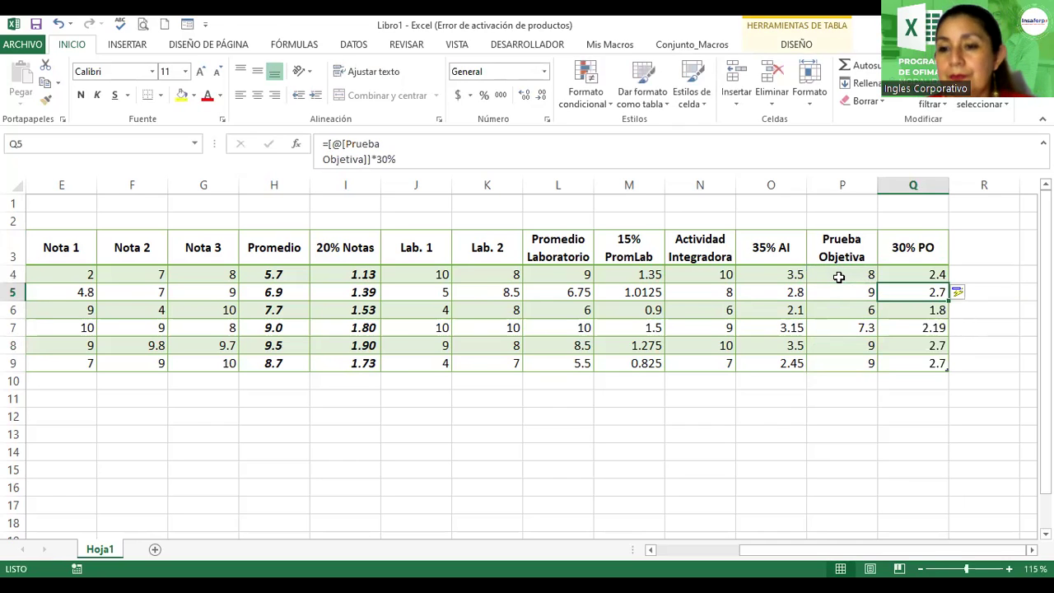
pyautogui.hscroll(1, 527, 362)
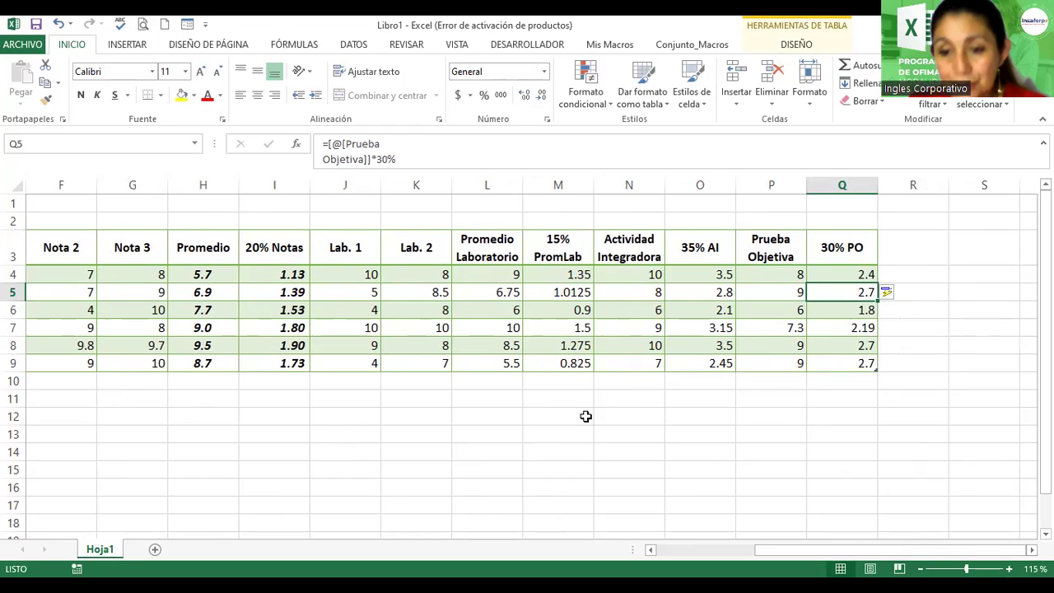
# Step: Rename table Tabla1 to Tabla_Notas, using an underscore after 'Tabla de Notas' is rejected
pyautogui.click(541, 317)
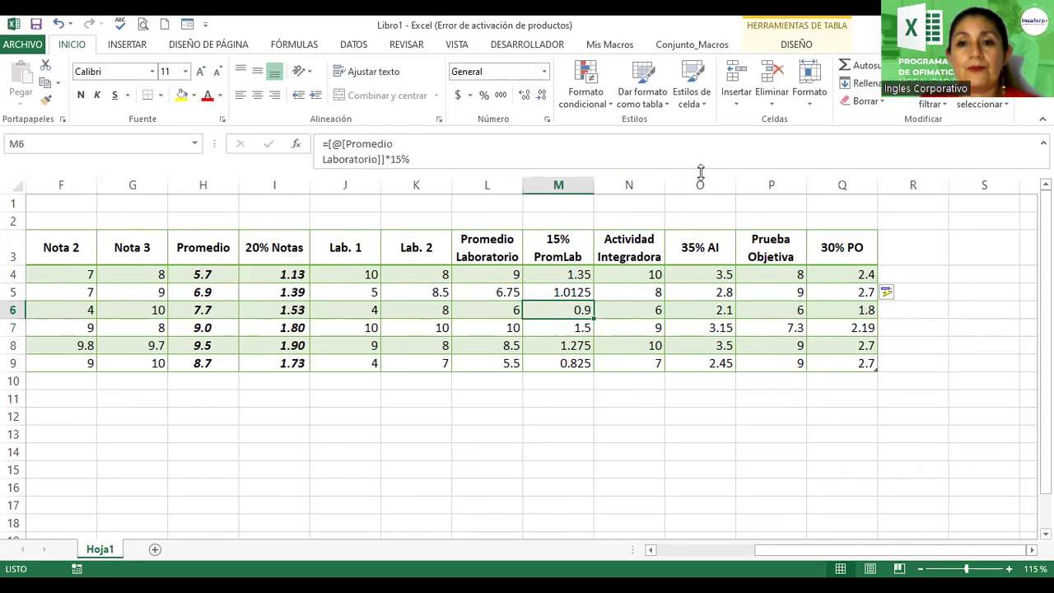
pyautogui.click(788, 48)
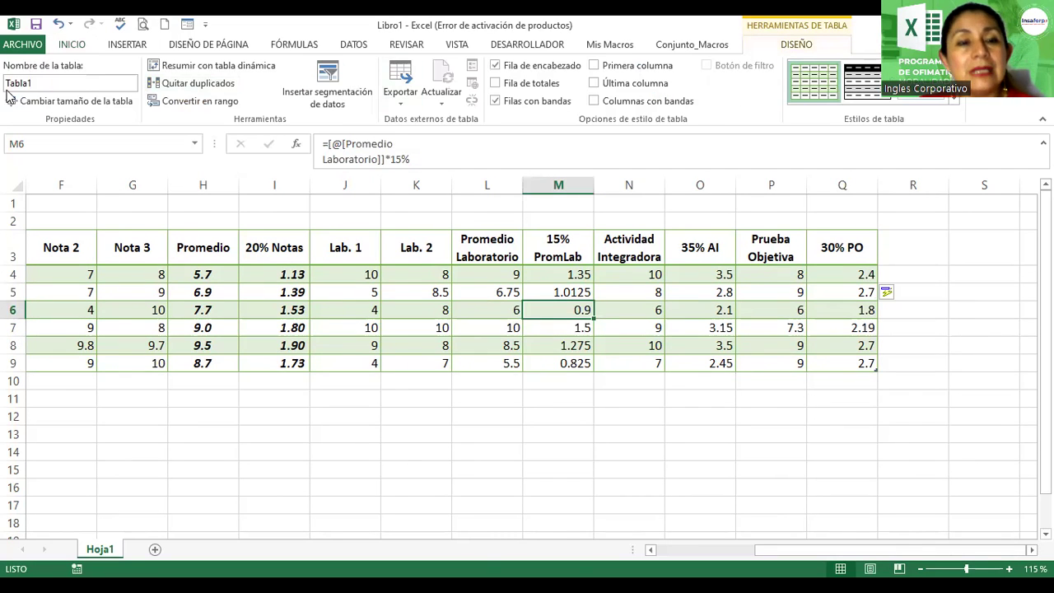
pyautogui.doubleClick(42, 82)
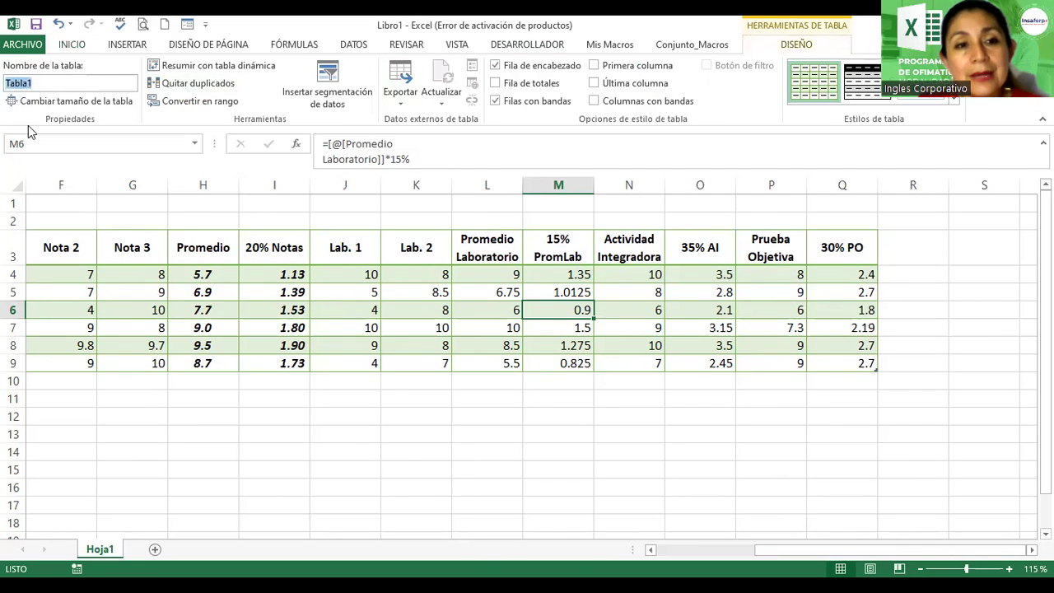
pyautogui.click(66, 83)
pyautogui.press('BackSpace')
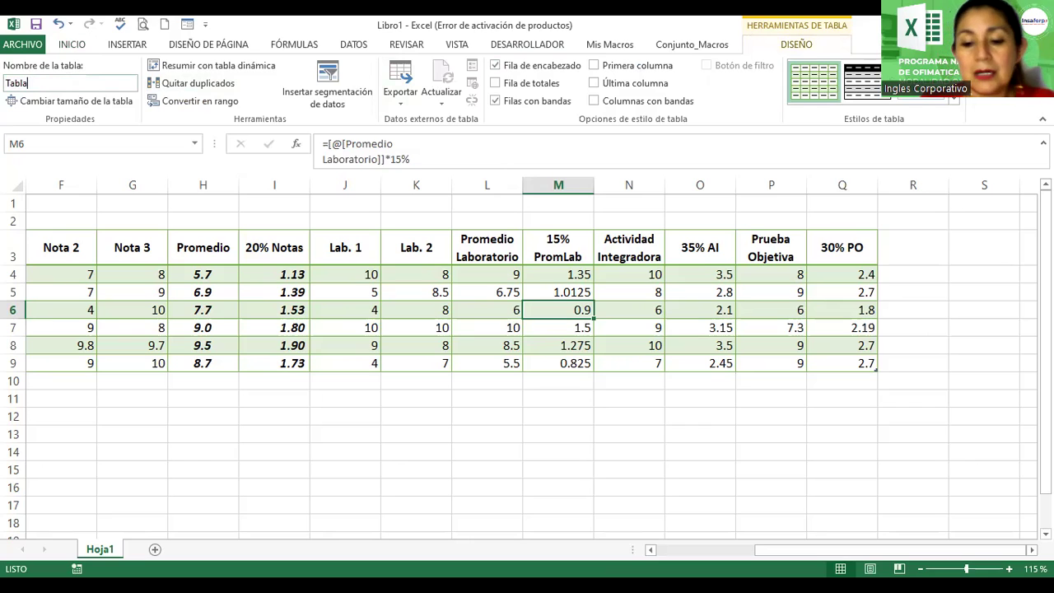
pyautogui.write(' de Notas')
pyautogui.press('Return')
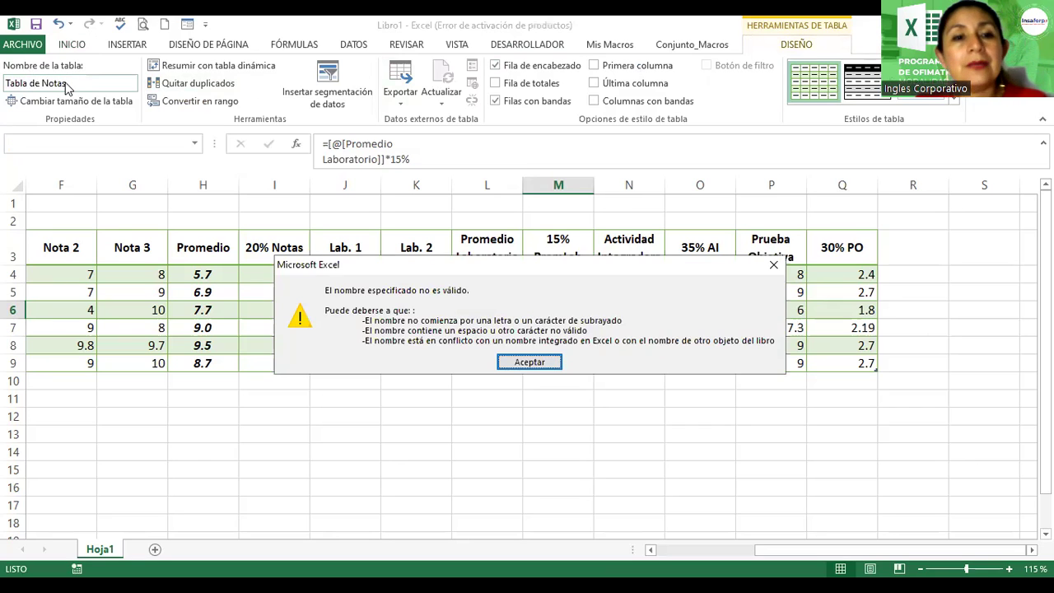
pyautogui.press('Return')
pyautogui.click(66, 83)
pyautogui.press('BackSpace')
pyautogui.write('_Nota')
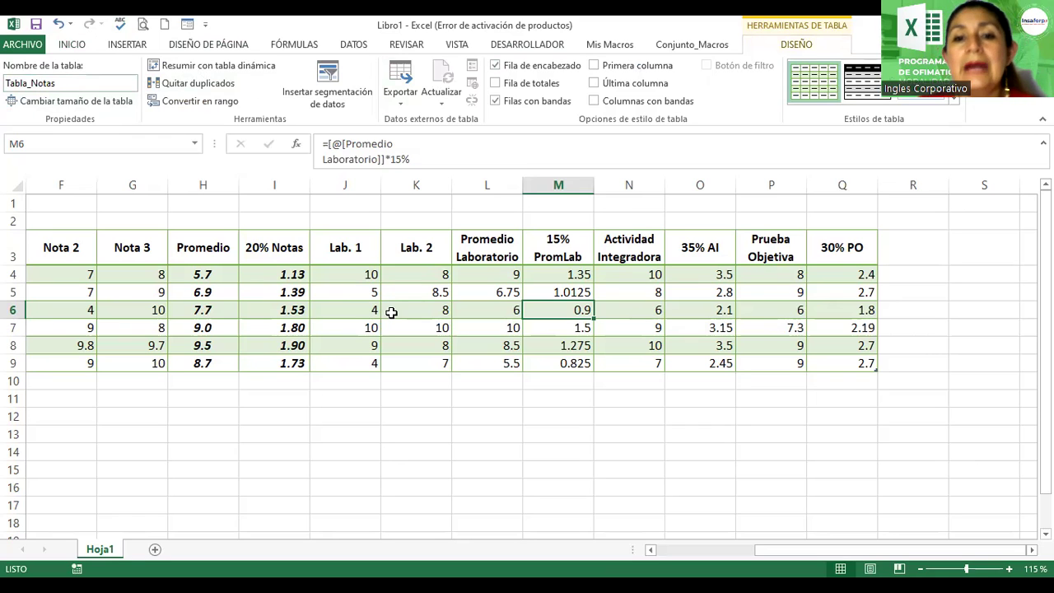
# Step: Make the Promedio Laboratorio values L4:L9 bold, centred and shown with one decimal
pyautogui.press('Down')
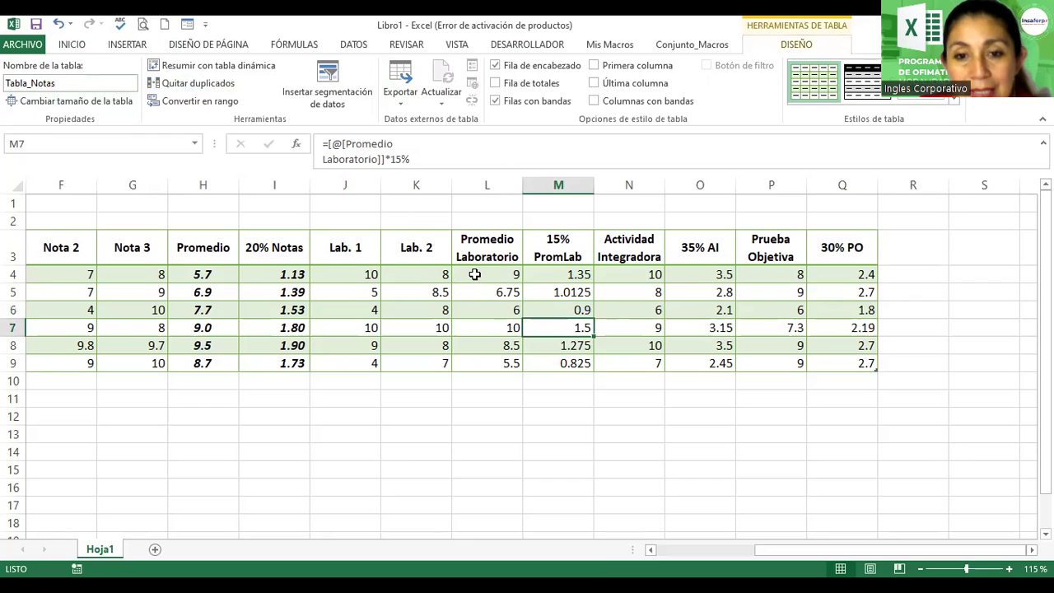
pyautogui.moveTo(549, 274); pyautogui.dragTo(551, 327)
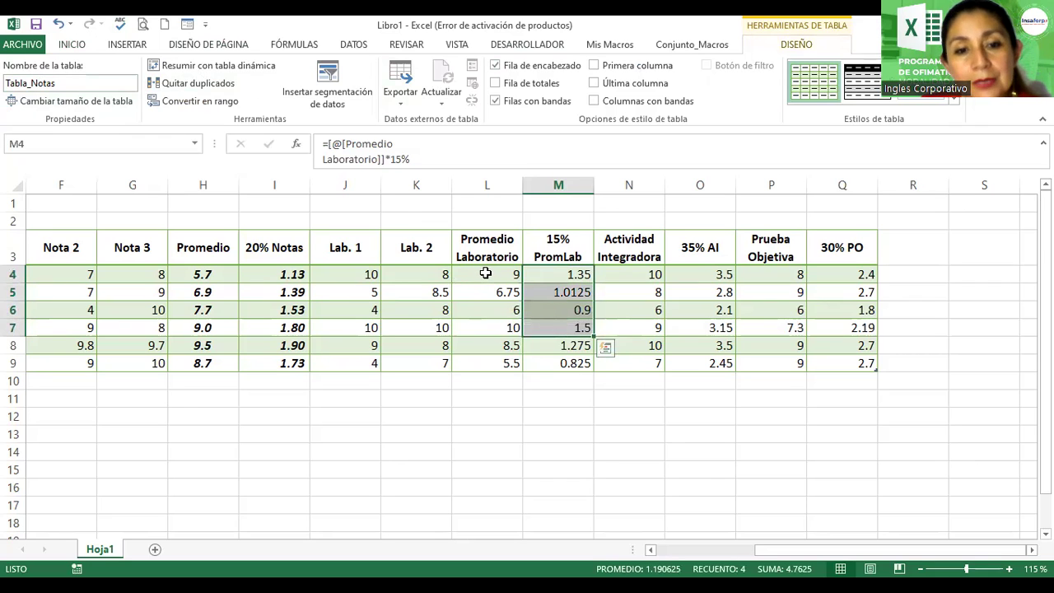
pyautogui.moveTo(486, 274); pyautogui.dragTo(483, 362)
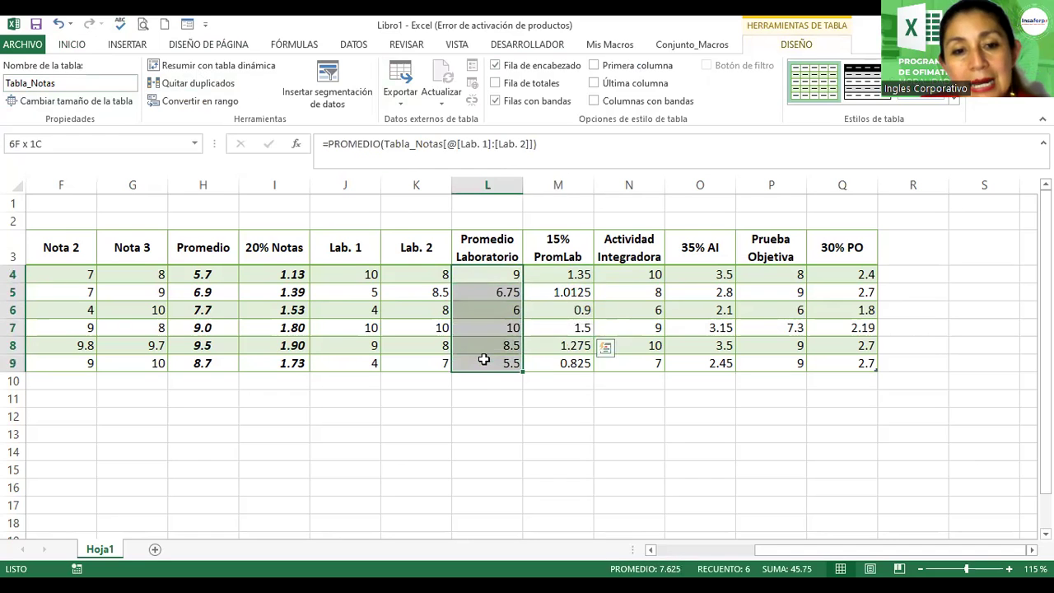
pyautogui.click(484, 327)
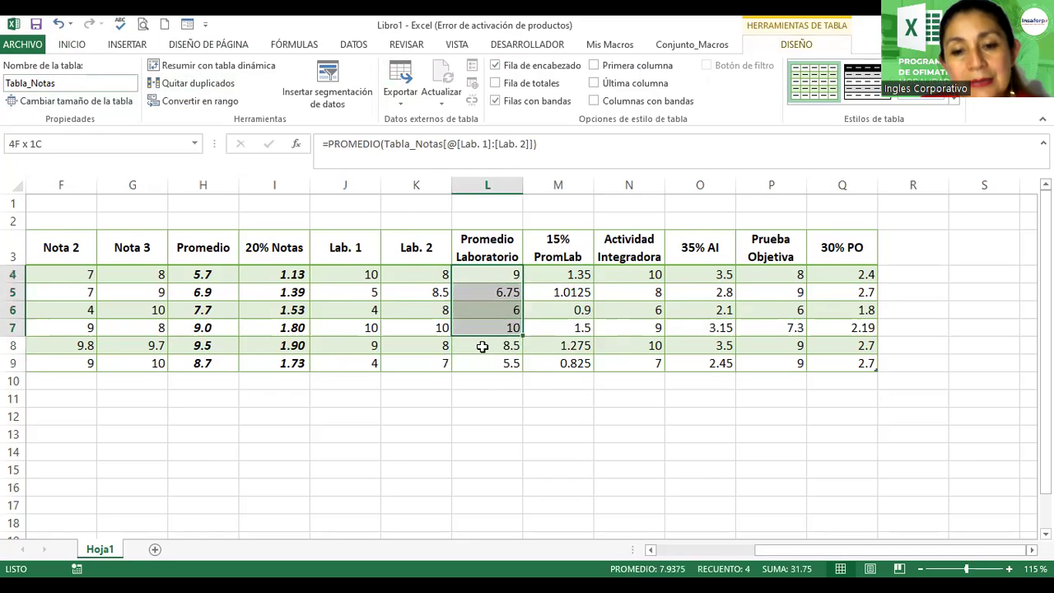
pyautogui.moveTo(487, 275); pyautogui.dragTo(483, 362)
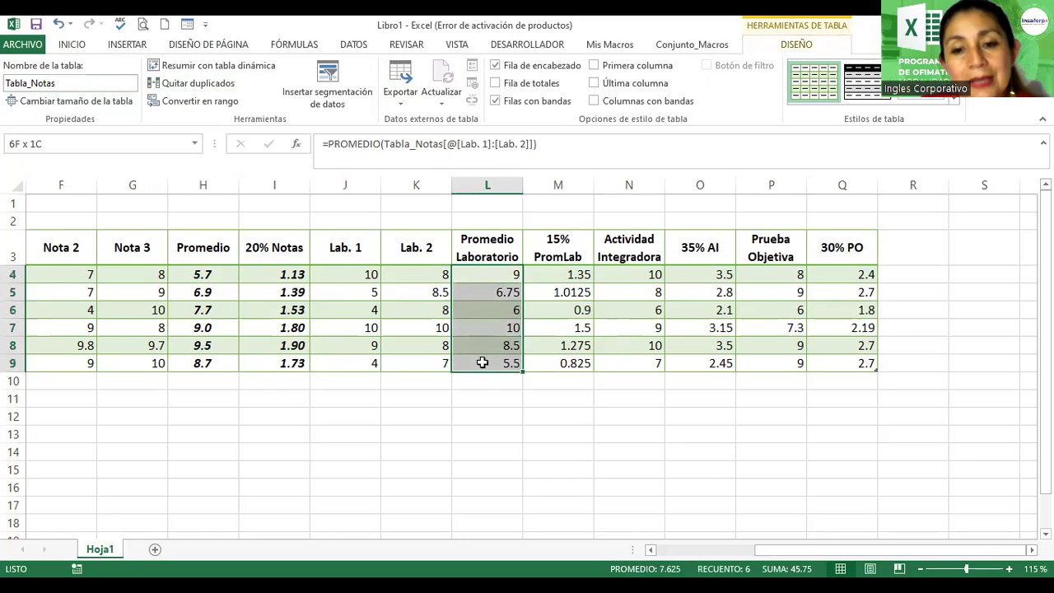
pyautogui.click(70, 46)
pyautogui.click(80, 95)
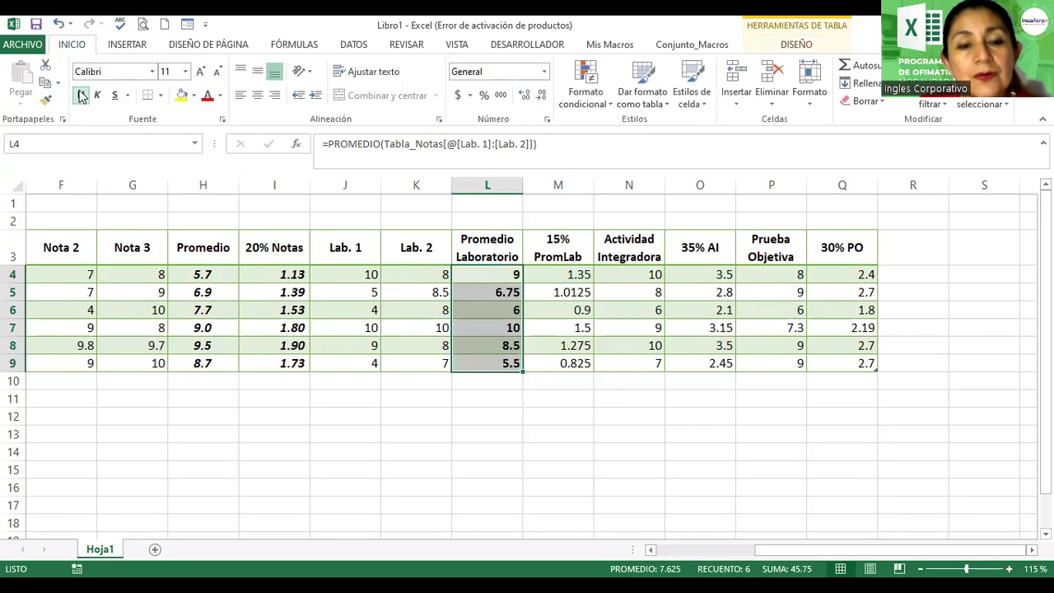
pyautogui.click(258, 94)
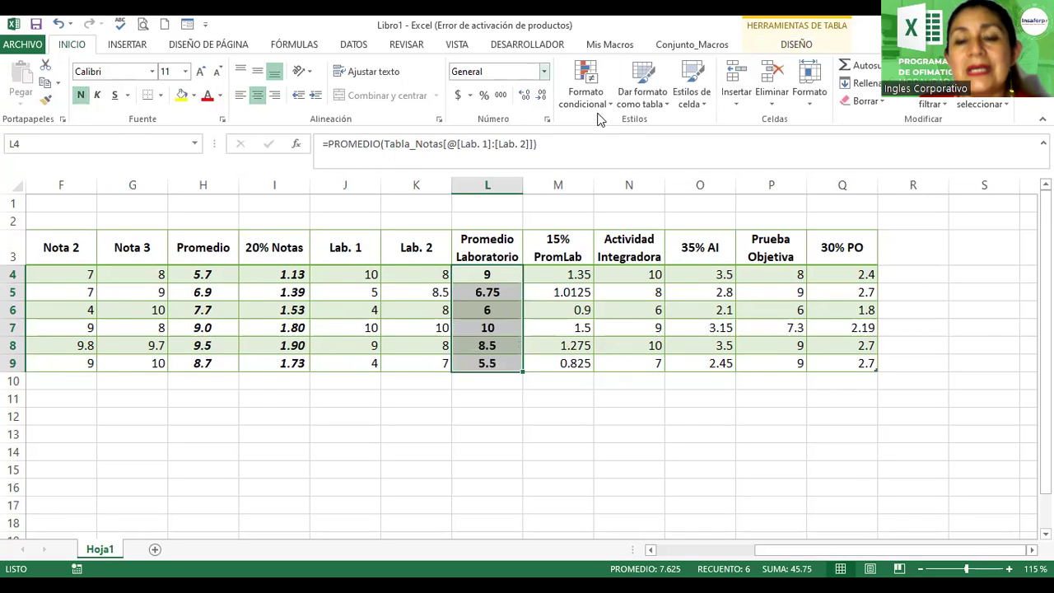
pyautogui.click(524, 94)
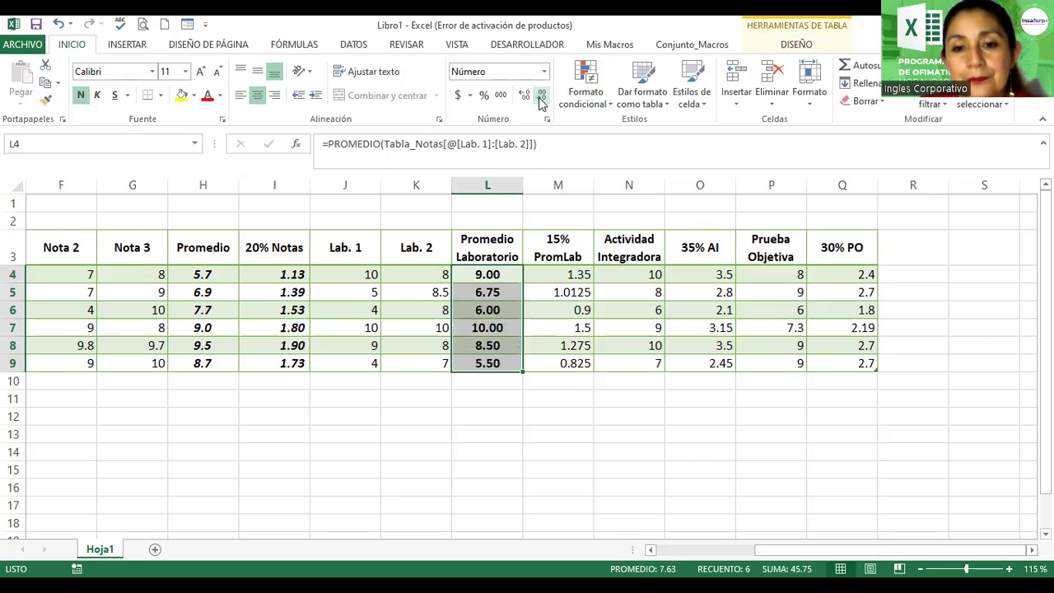
pyautogui.click(524, 95)
pyautogui.click(541, 94)
pyautogui.click(541, 95)
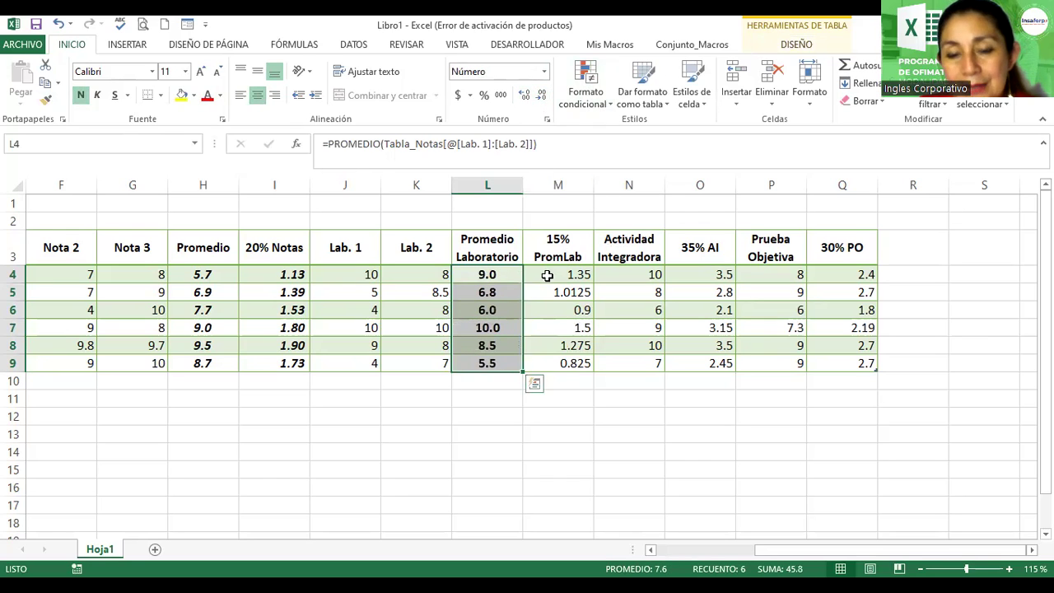
# Step: Make the 15% PromLab, 35% AI and 30% PO values bold italic
pyautogui.moveTo(547, 275); pyautogui.dragTo(557, 363)
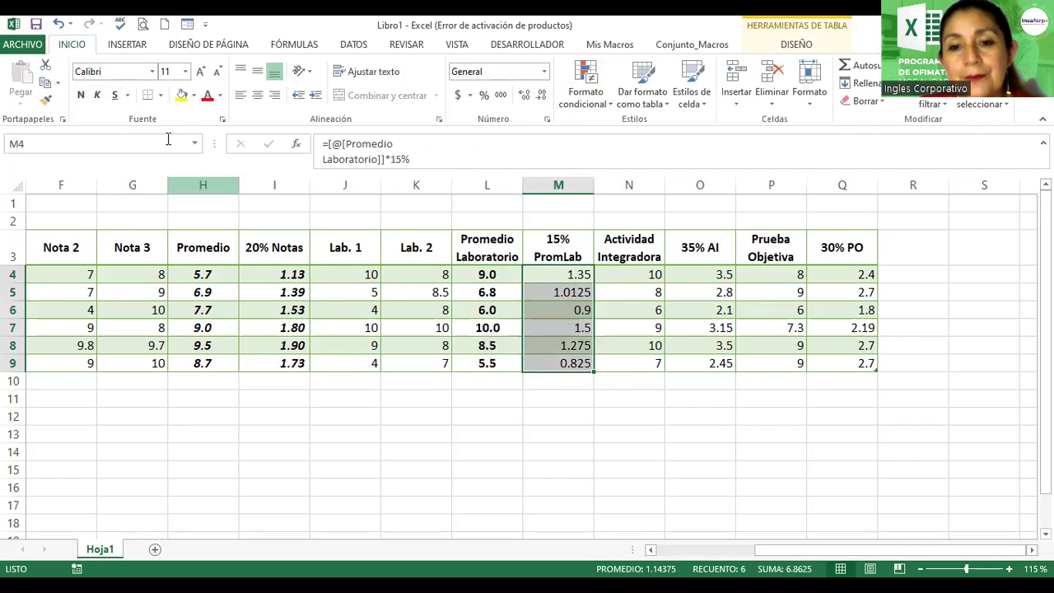
pyautogui.click(80, 95)
pyautogui.click(97, 95)
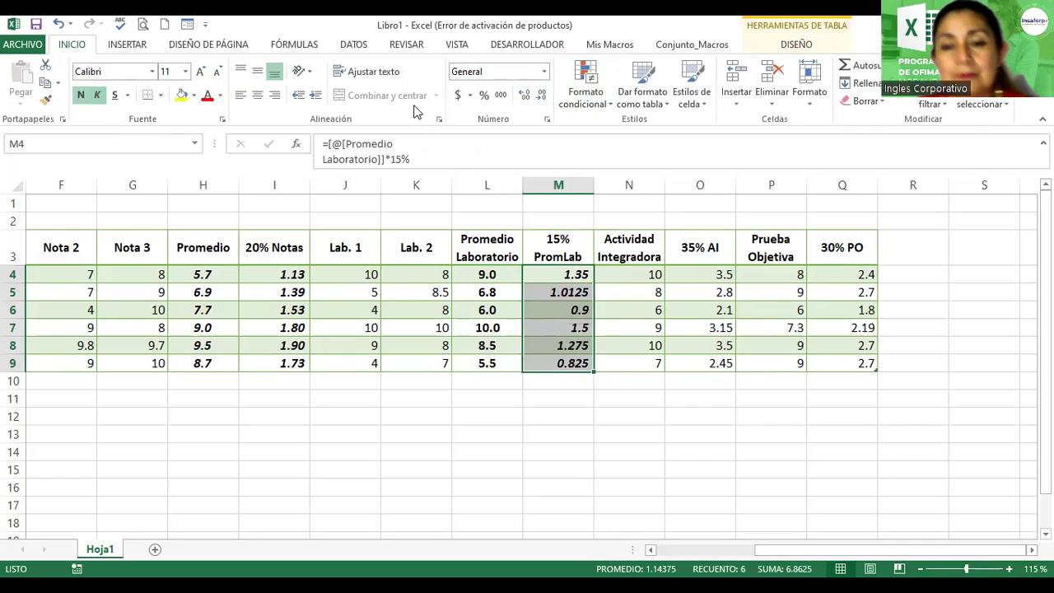
pyautogui.click(541, 97)
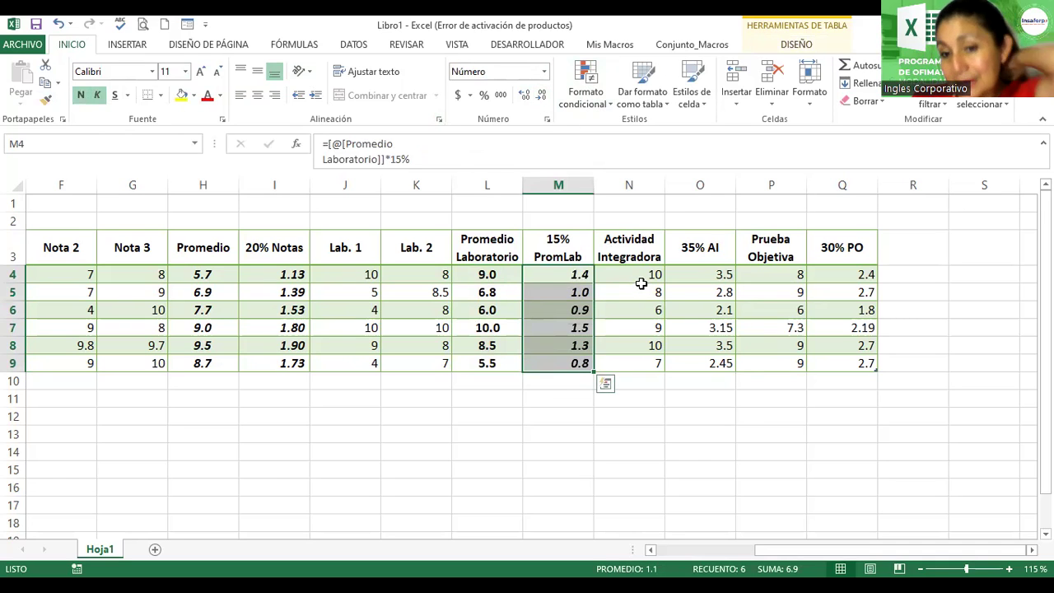
pyautogui.moveTo(704, 275); pyautogui.dragTo(711, 361)
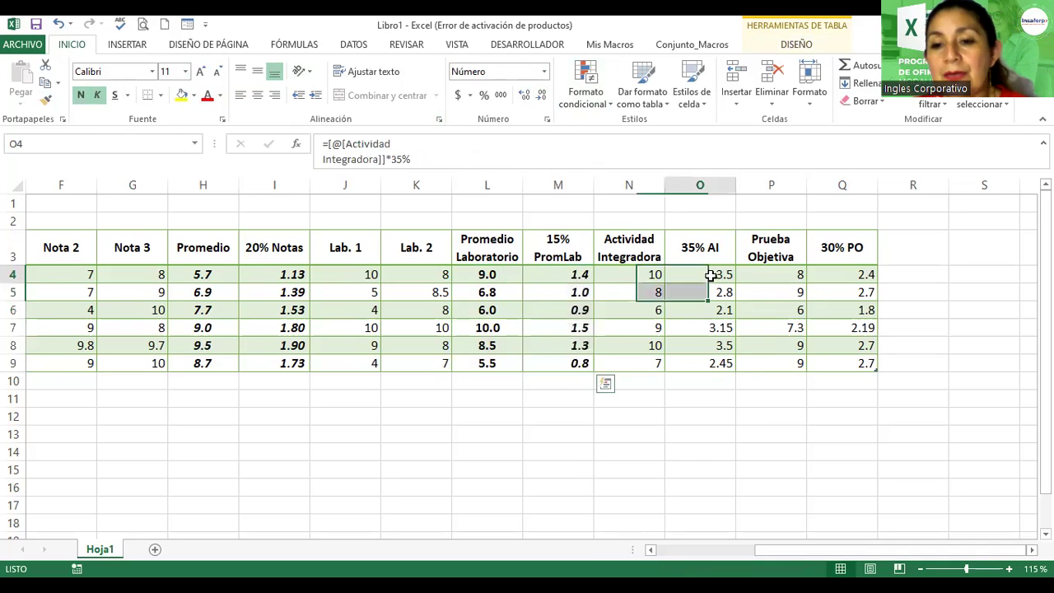
pyautogui.click(97, 95)
pyautogui.click(80, 94)
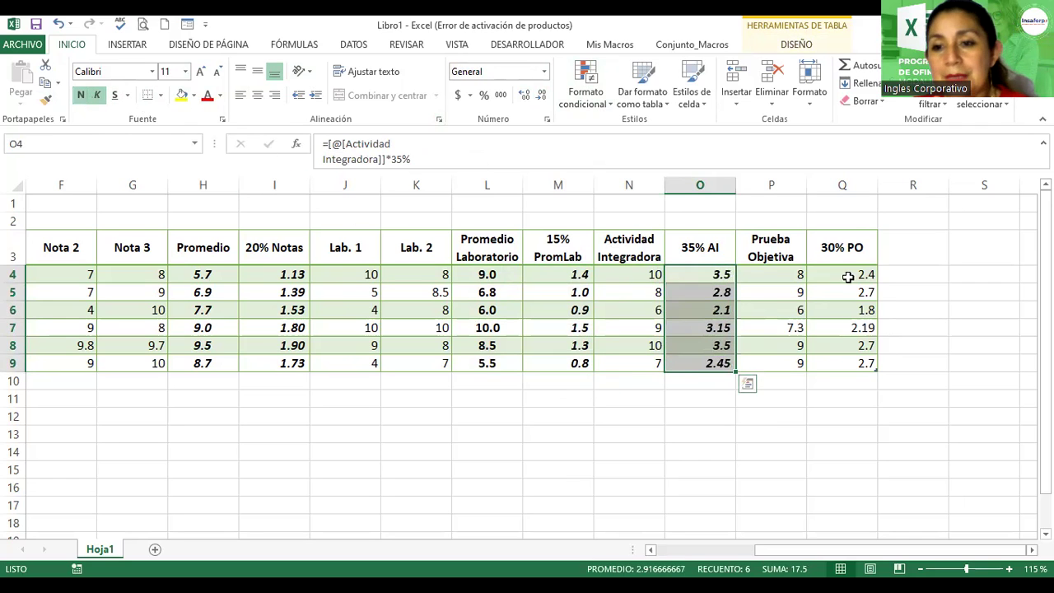
pyautogui.moveTo(848, 275); pyautogui.dragTo(849, 363)
pyautogui.click(81, 95)
pyautogui.click(97, 95)
pyautogui.click(964, 285)
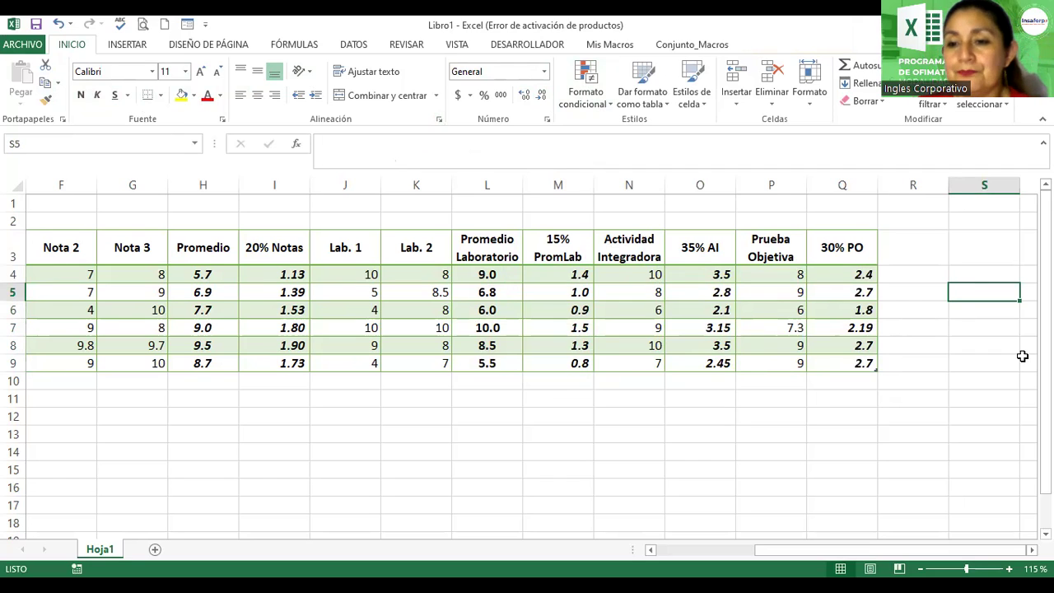
# Step: Add a 'Promedio Final' header in R3, split over two lines with Alt+Enter
pyautogui.click(911, 253)
pyautogui.write('P')
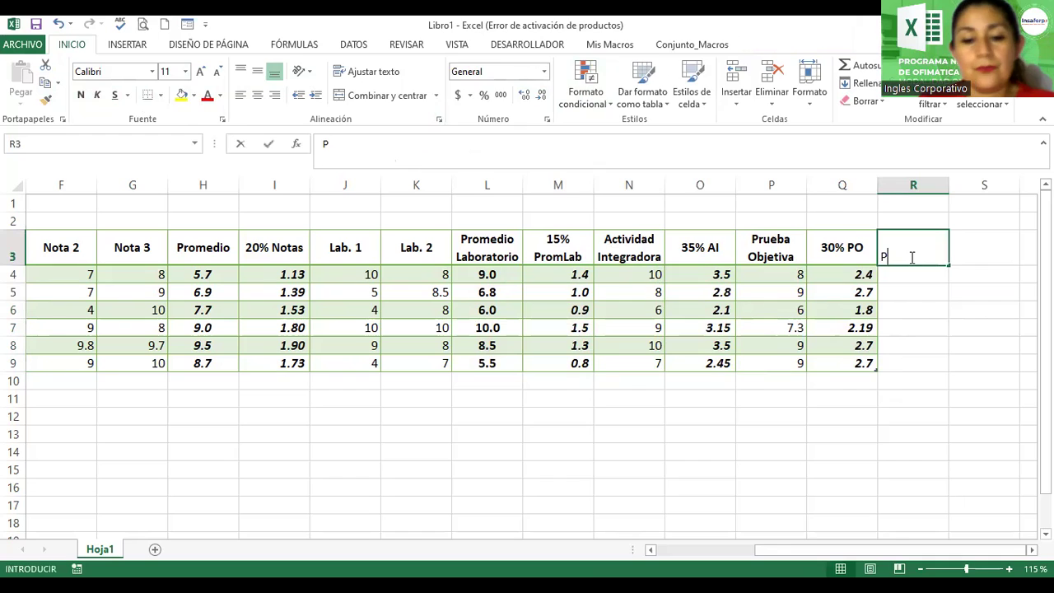
pyautogui.write('romedio')
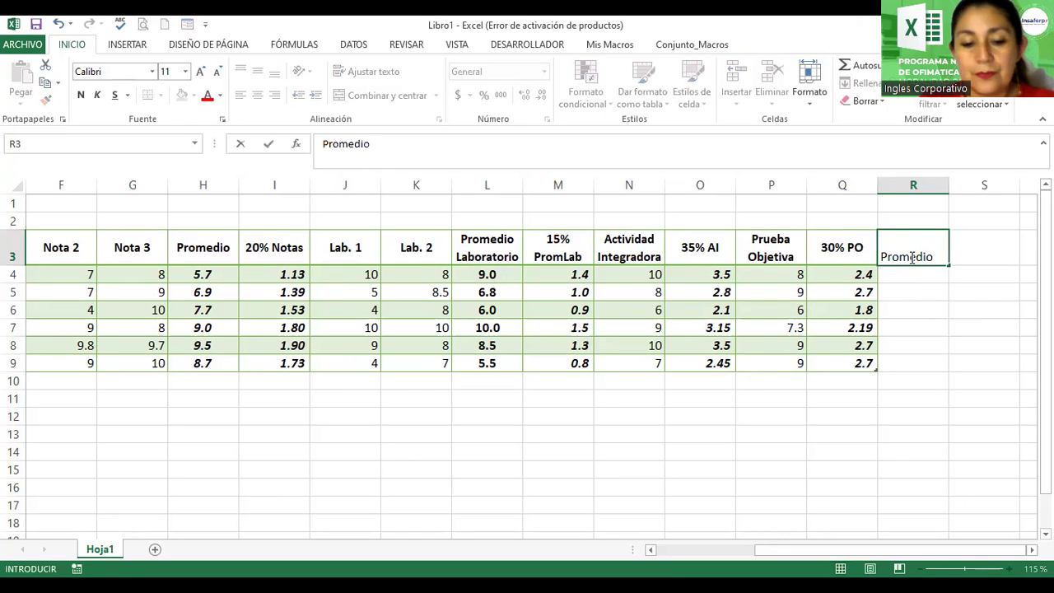
pyautogui.hotkey('alt', 'Return')
pyautogui.write(' Final')
pyautogui.press('Return')
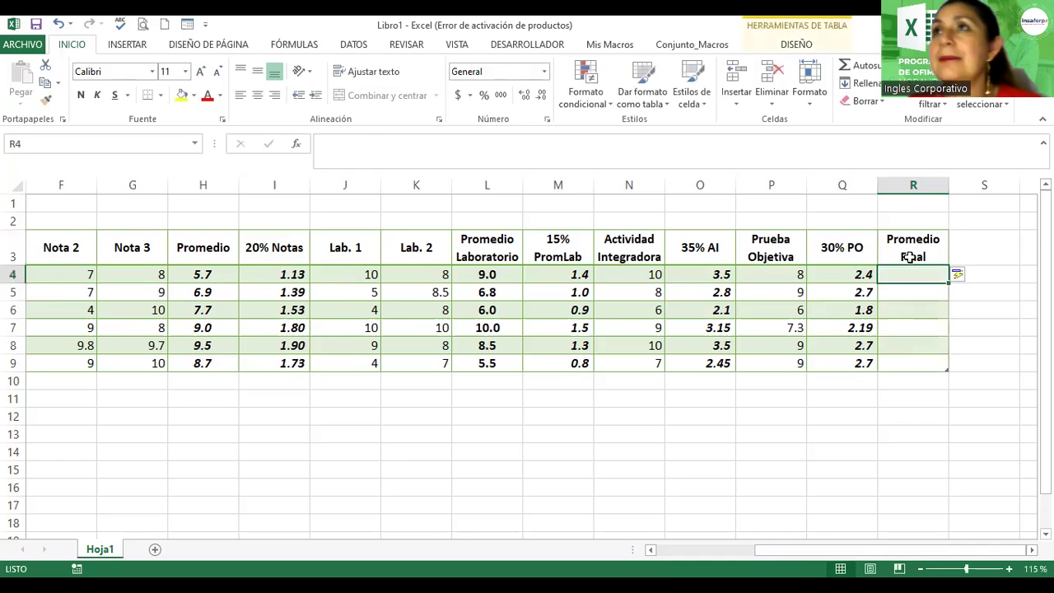
pyautogui.click(909, 257)
pyautogui.press('Down')
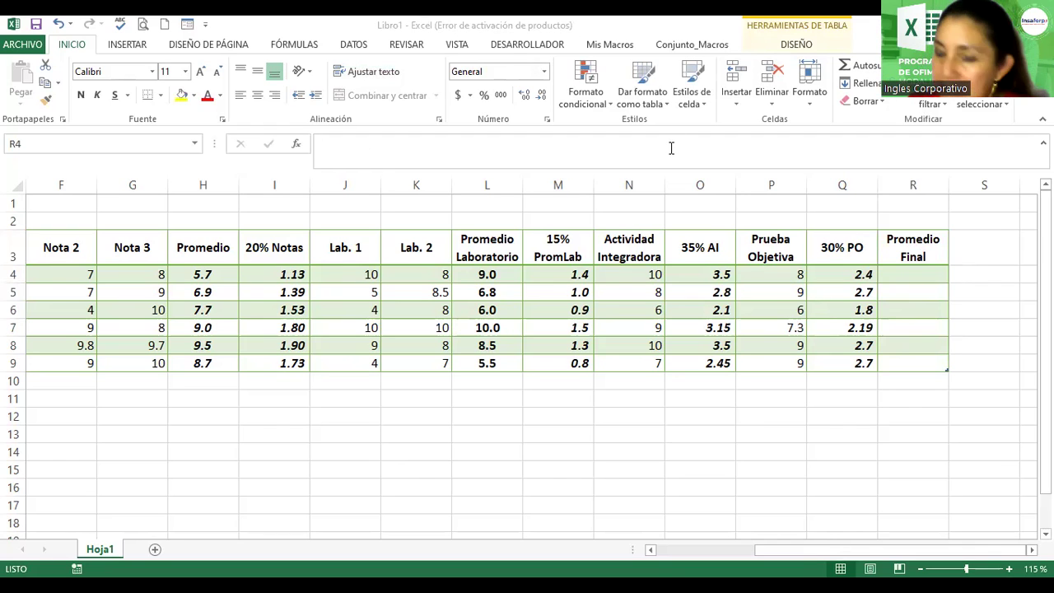
pyautogui.click(913, 278)
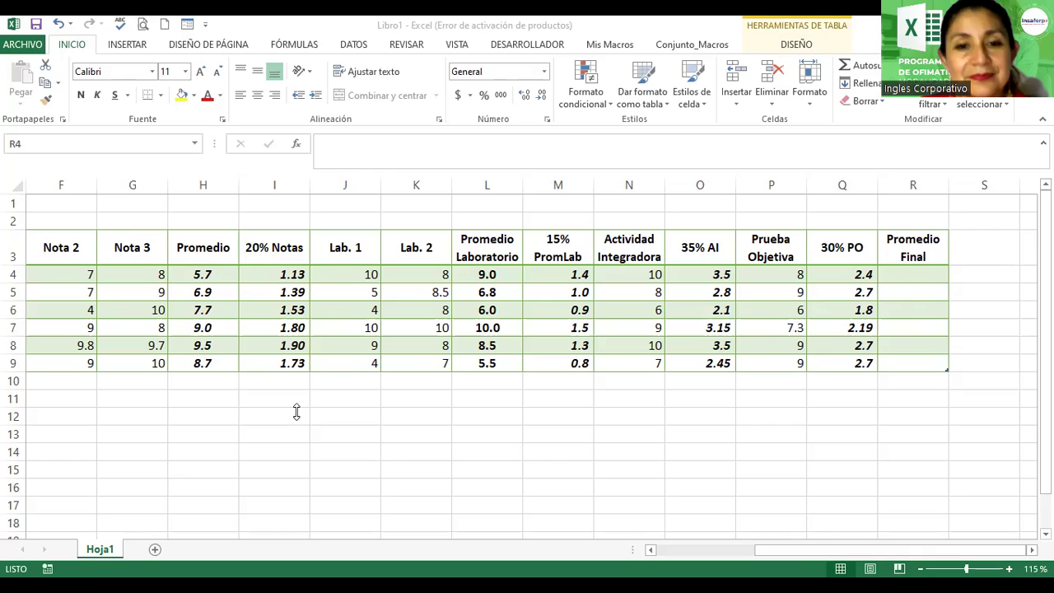
pyautogui.click(906, 280)
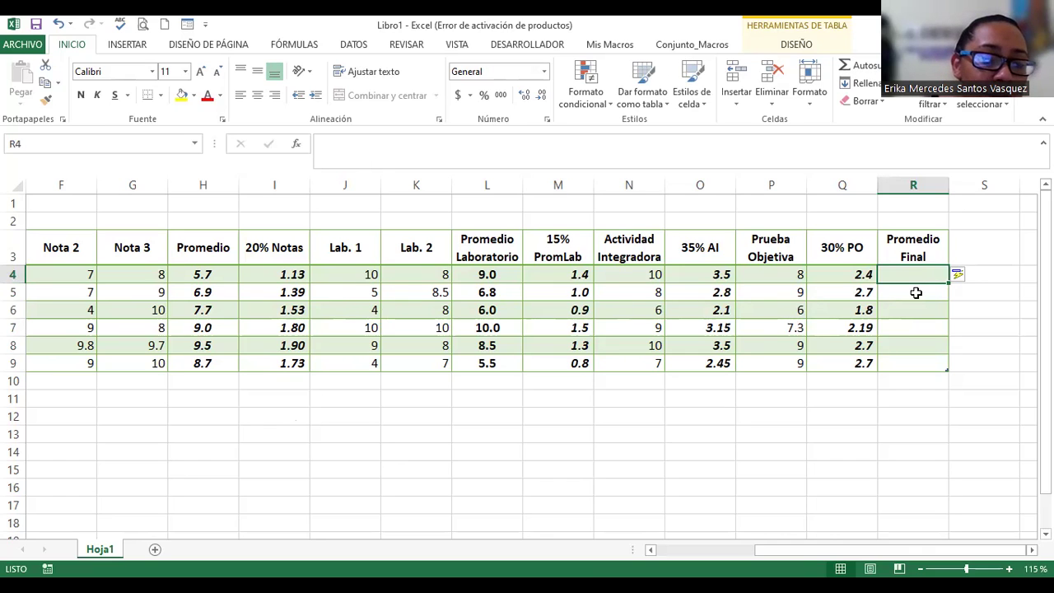
pyautogui.click(287, 277)
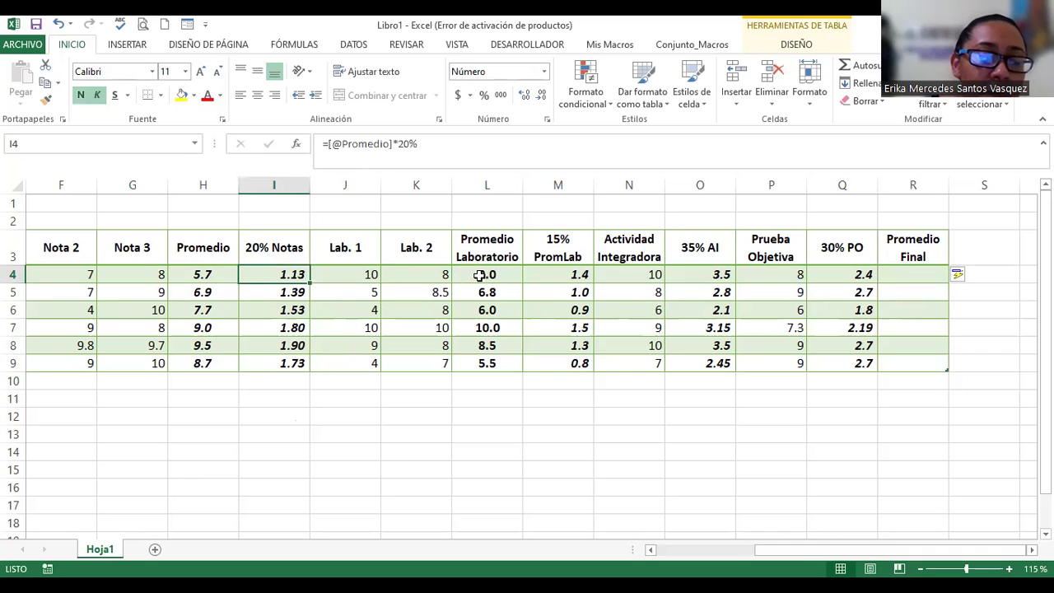
pyautogui.click(539, 271)
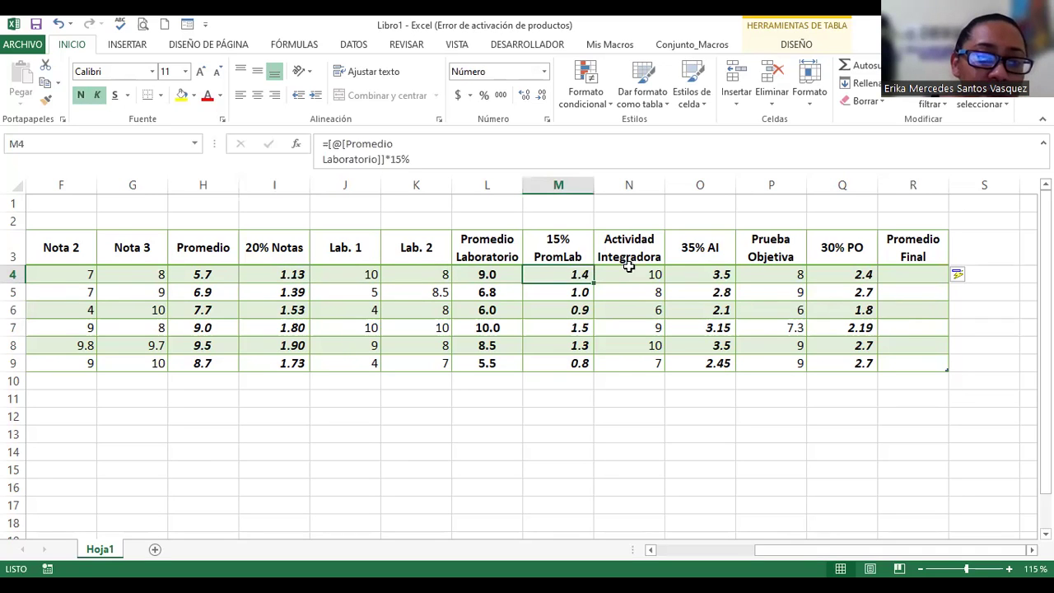
pyautogui.click(705, 277)
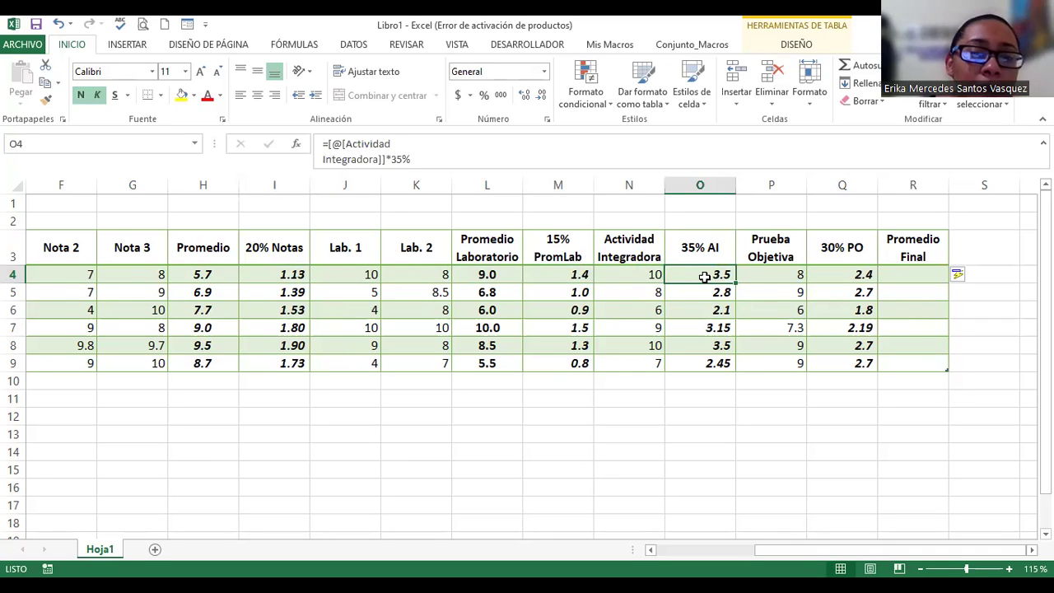
pyautogui.click(839, 274)
pyautogui.click(919, 274)
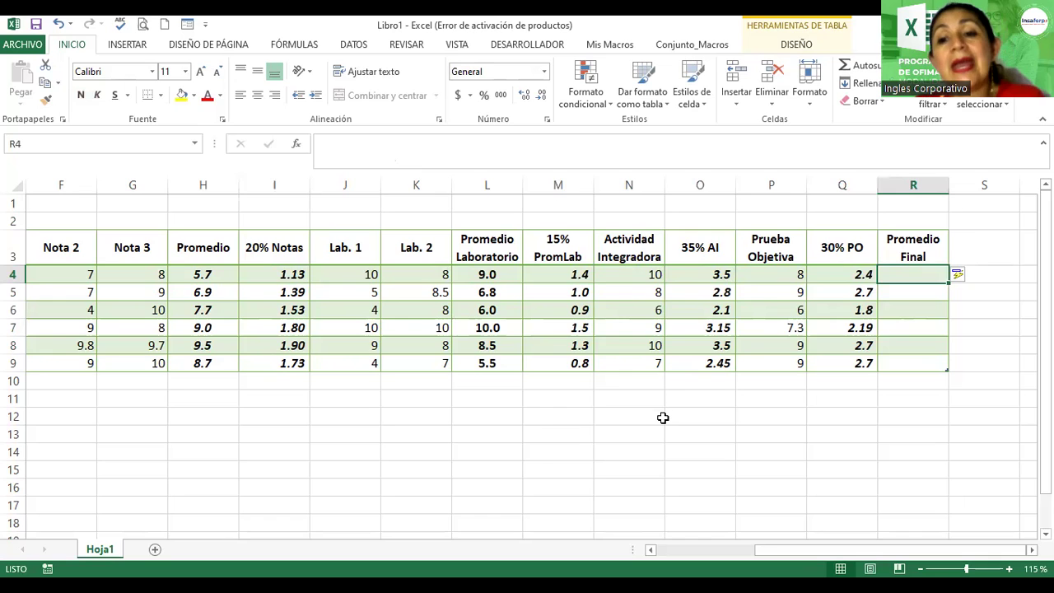
pyautogui.keyDown('ctrl'); pyautogui.scroll(-1, 663, 417); pyautogui.keyUp('ctrl')
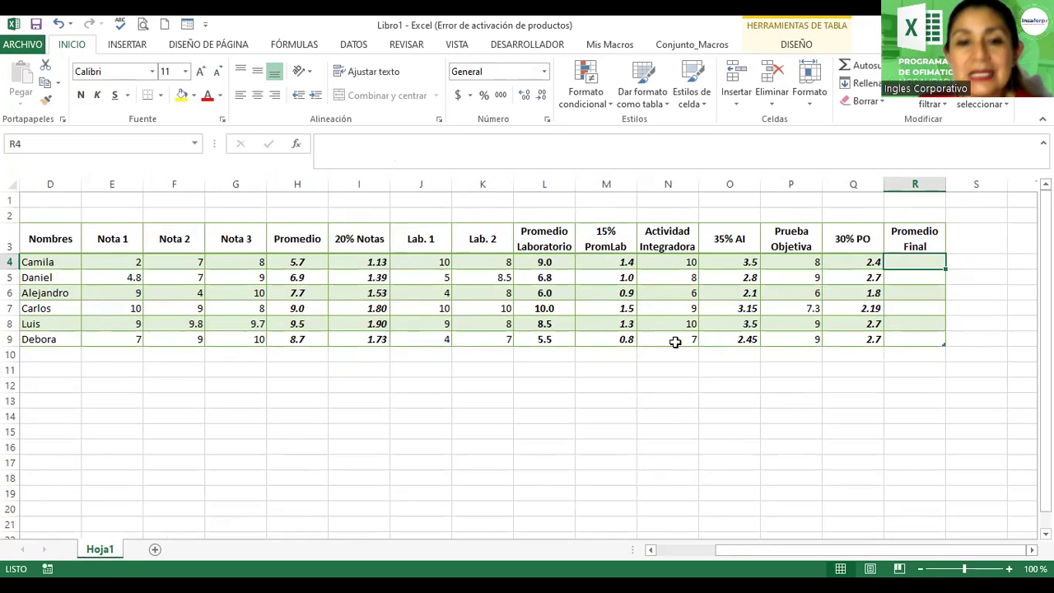
pyautogui.click(176, 289)
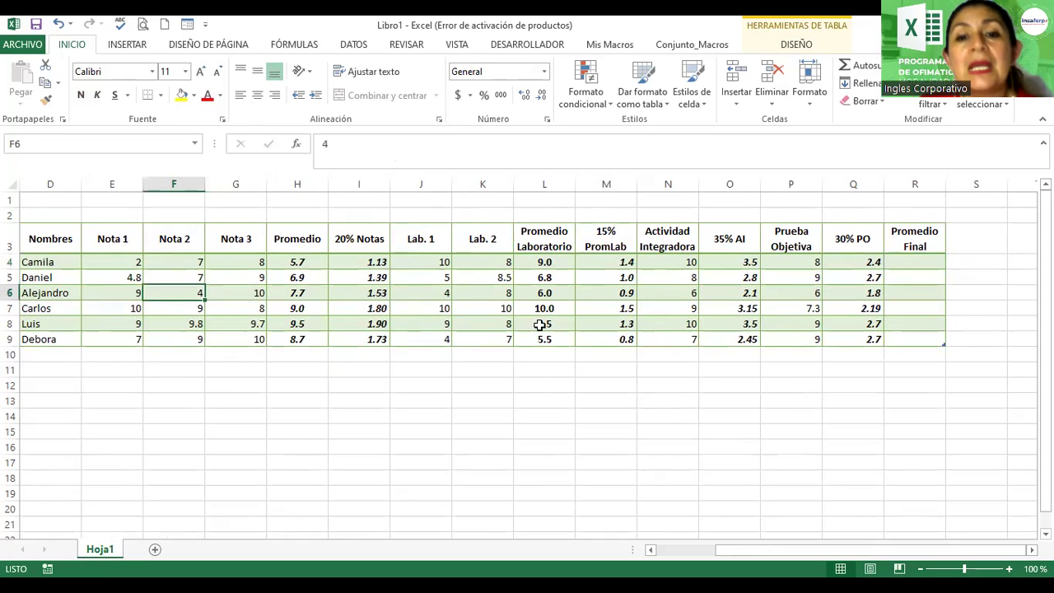
pyautogui.click(458, 280)
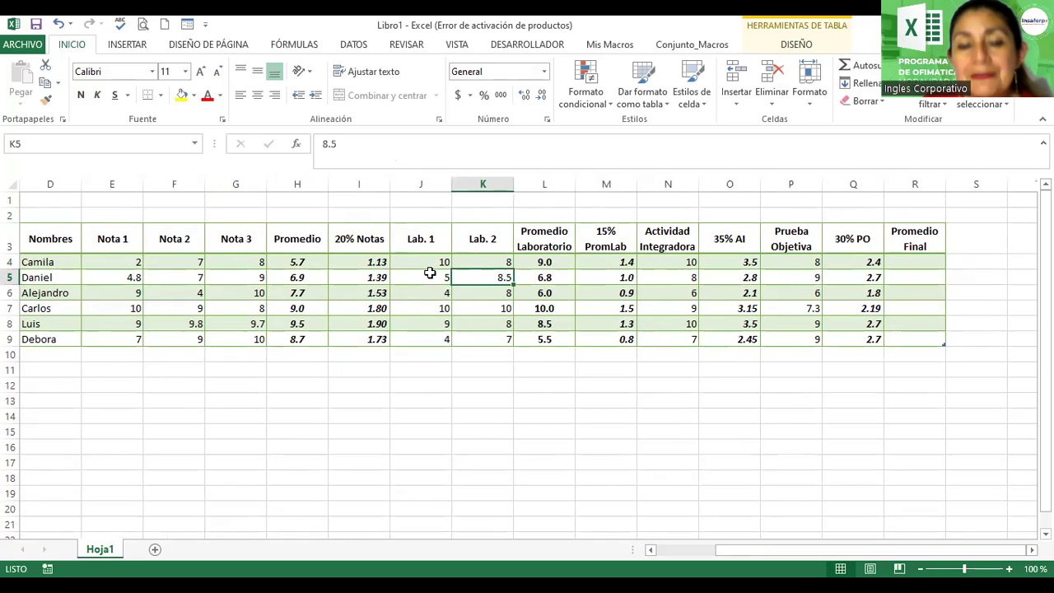
pyautogui.click(674, 280)
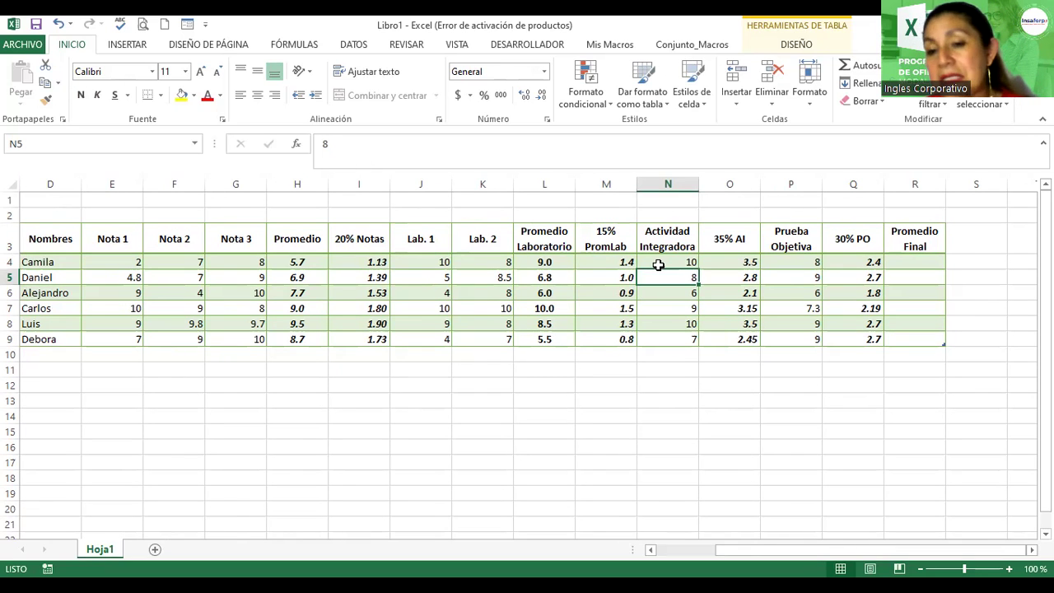
pyautogui.click(833, 276)
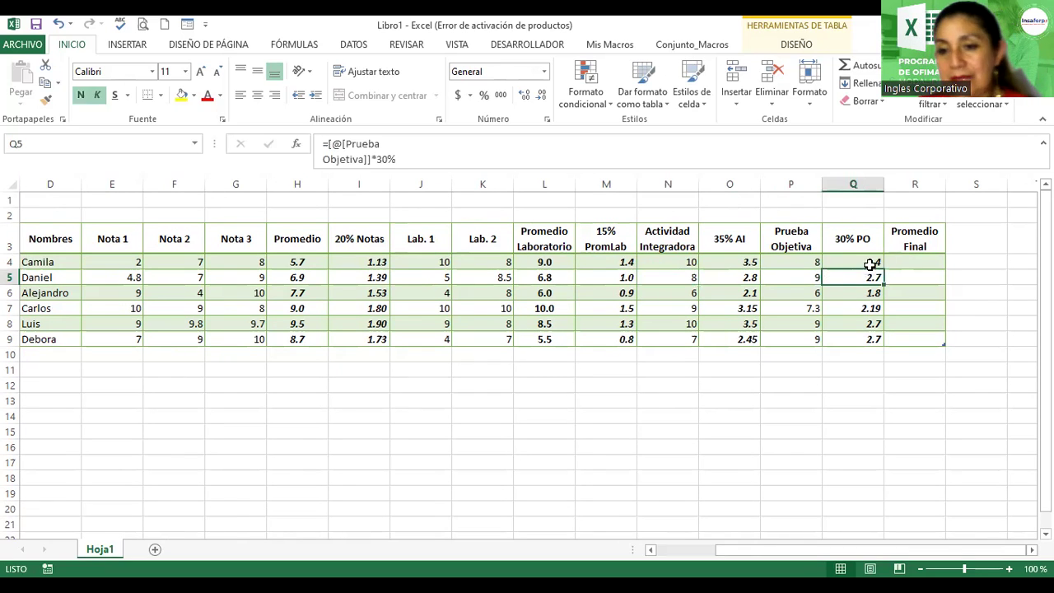
pyautogui.click(607, 275)
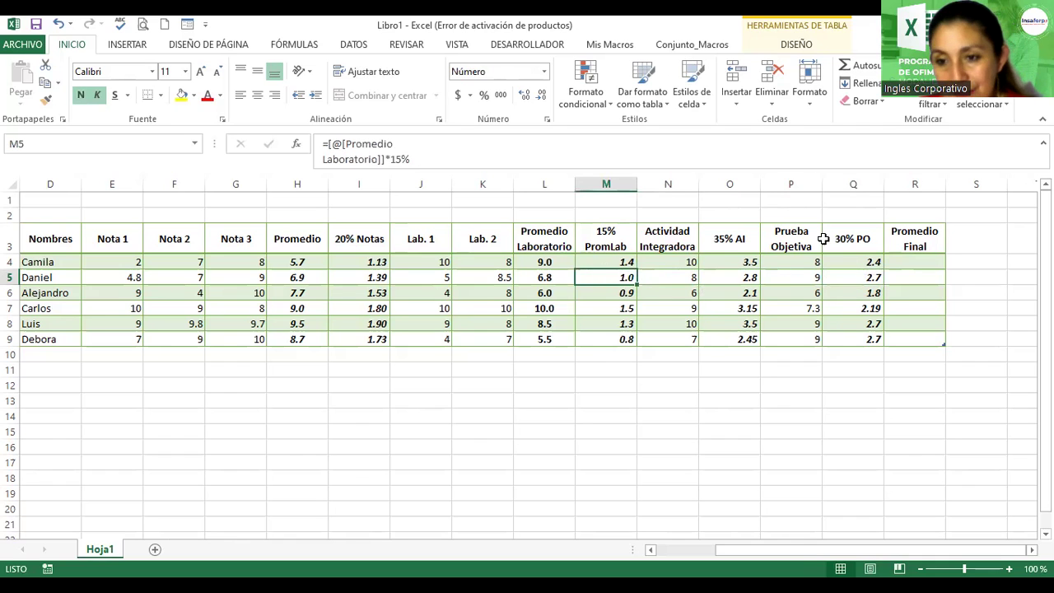
pyautogui.click(930, 260)
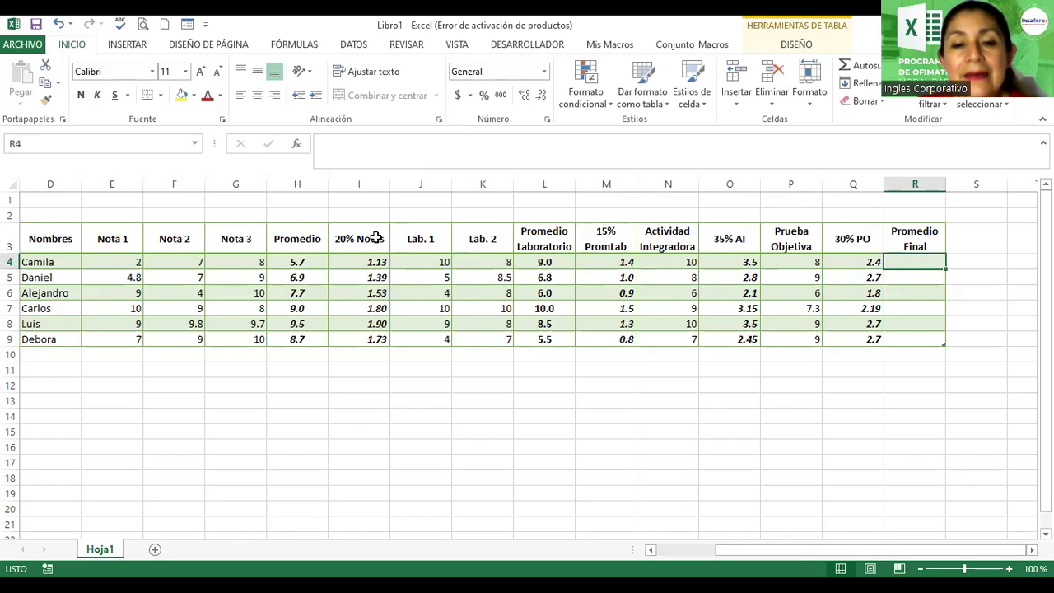
pyautogui.click(359, 184)
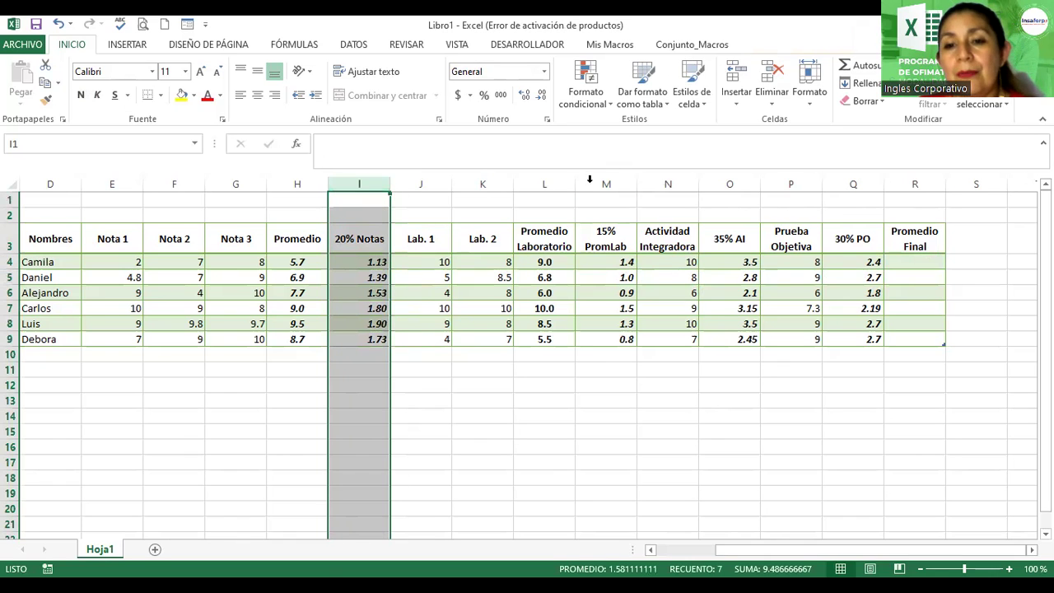
pyautogui.click(601, 199)
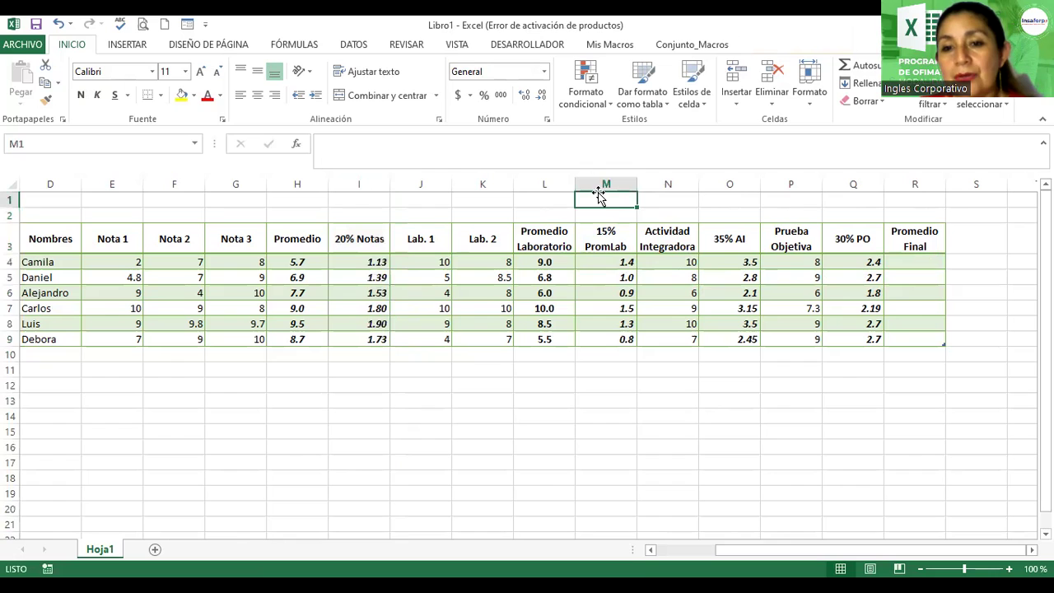
pyautogui.click(605, 183)
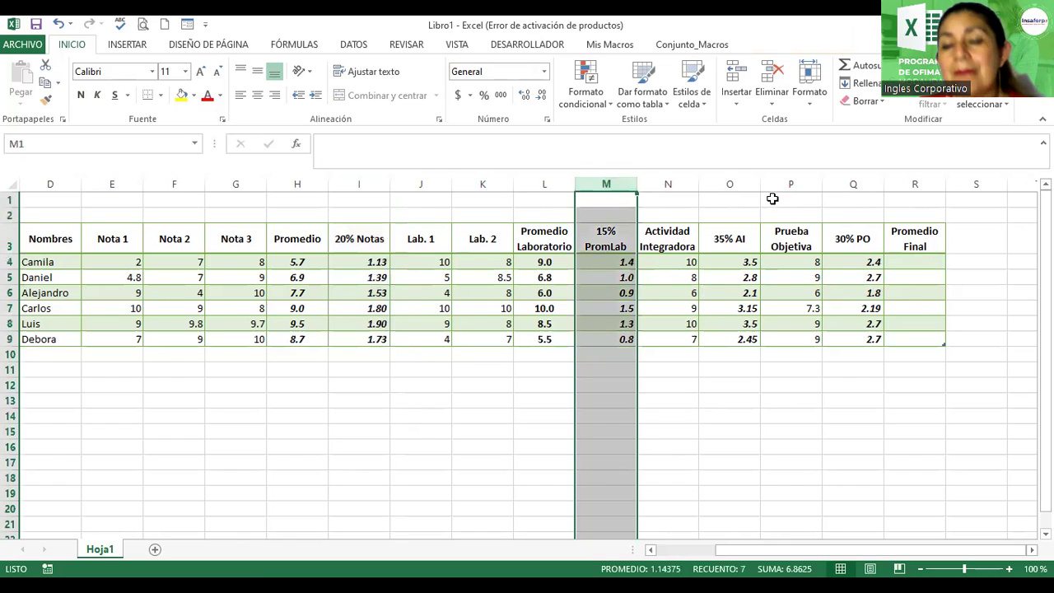
pyautogui.click(721, 184)
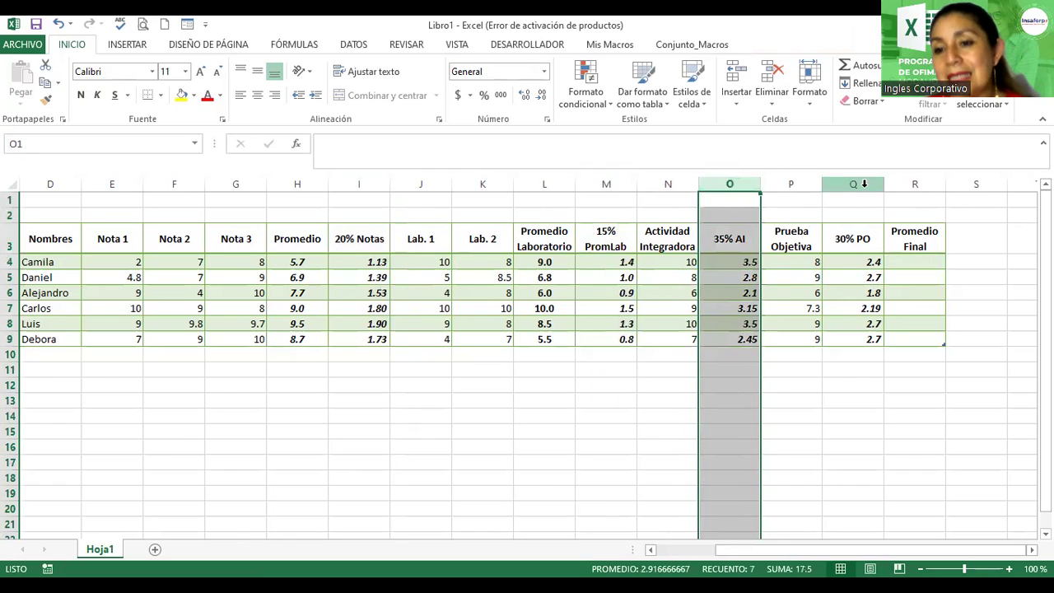
pyautogui.click(864, 184)
pyautogui.click(921, 264)
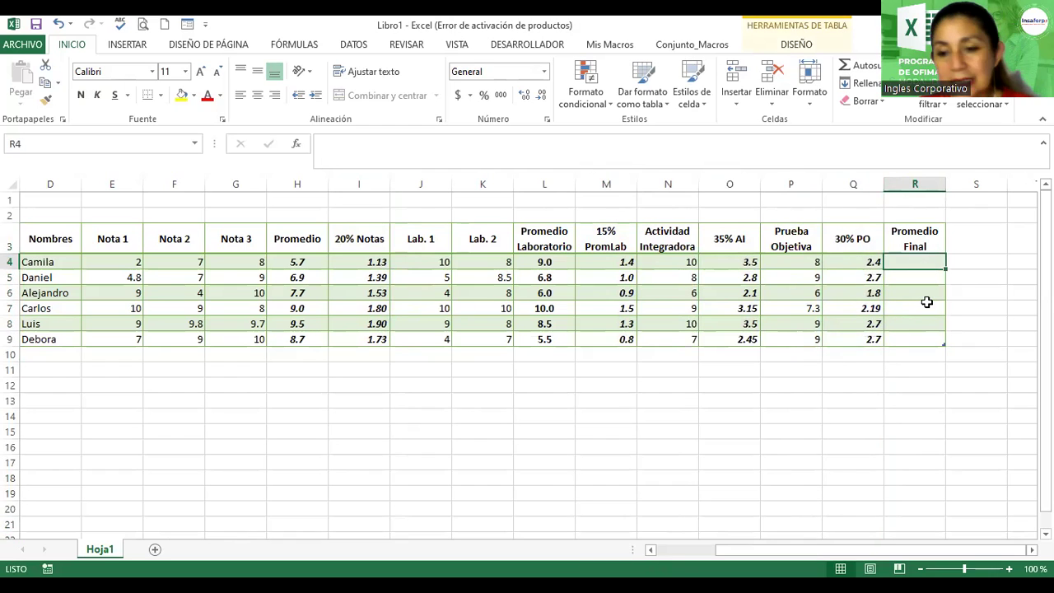
# Step: Begin an R4 formula with 20% Notas, then cancel it and return to R4
pyautogui.write('=')
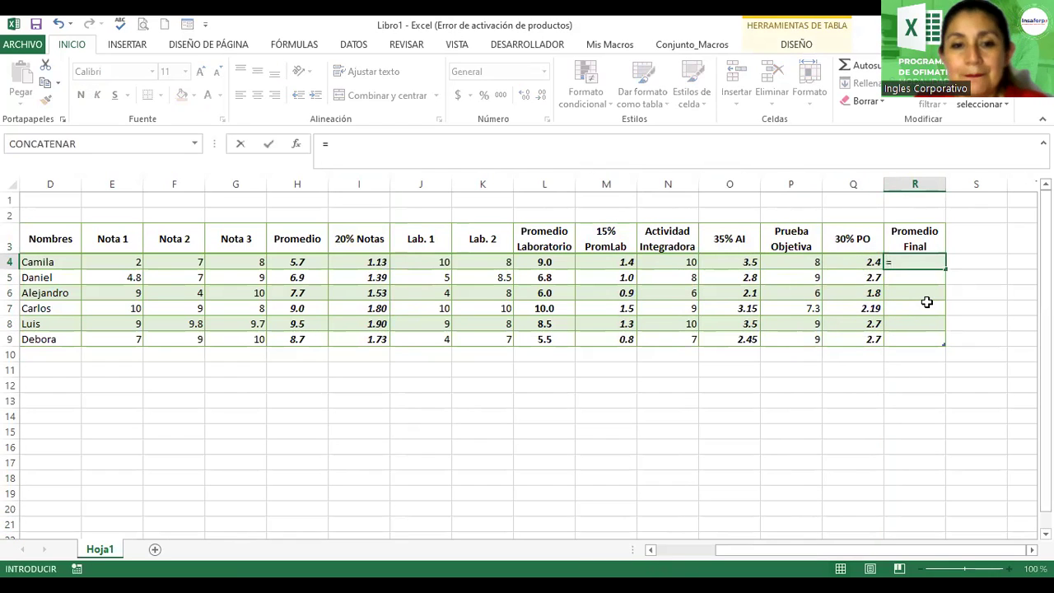
pyautogui.click(346, 260)
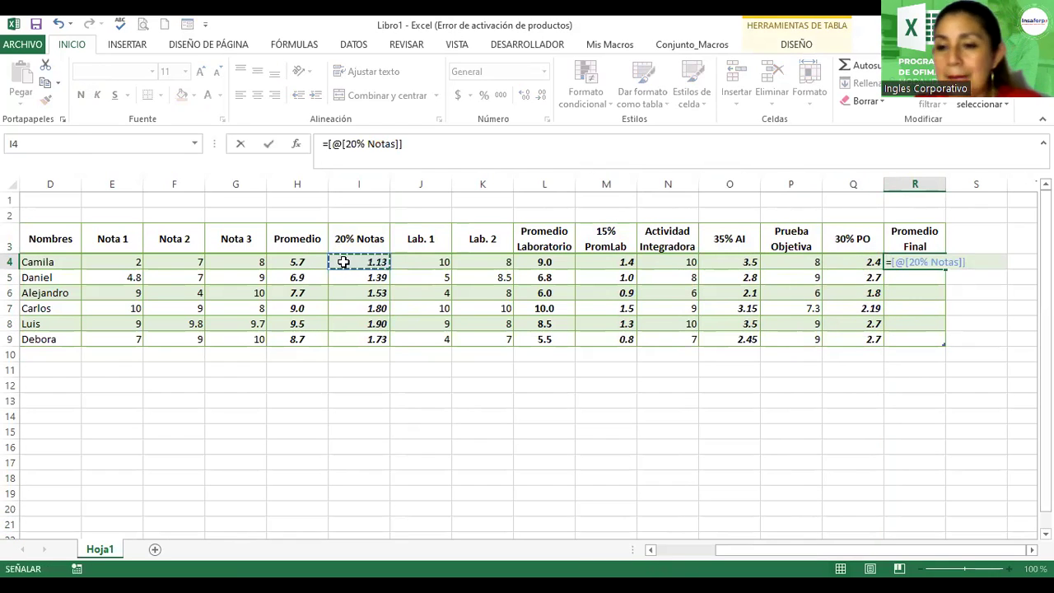
pyautogui.hscroll(1, 1026, 528)
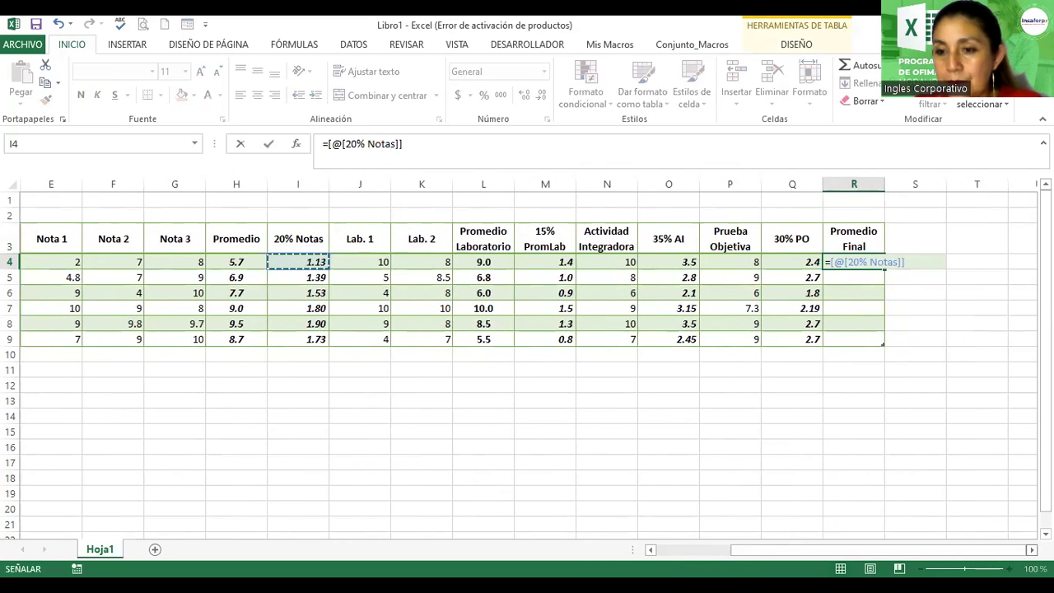
pyautogui.hscroll(1, 1026, 528)
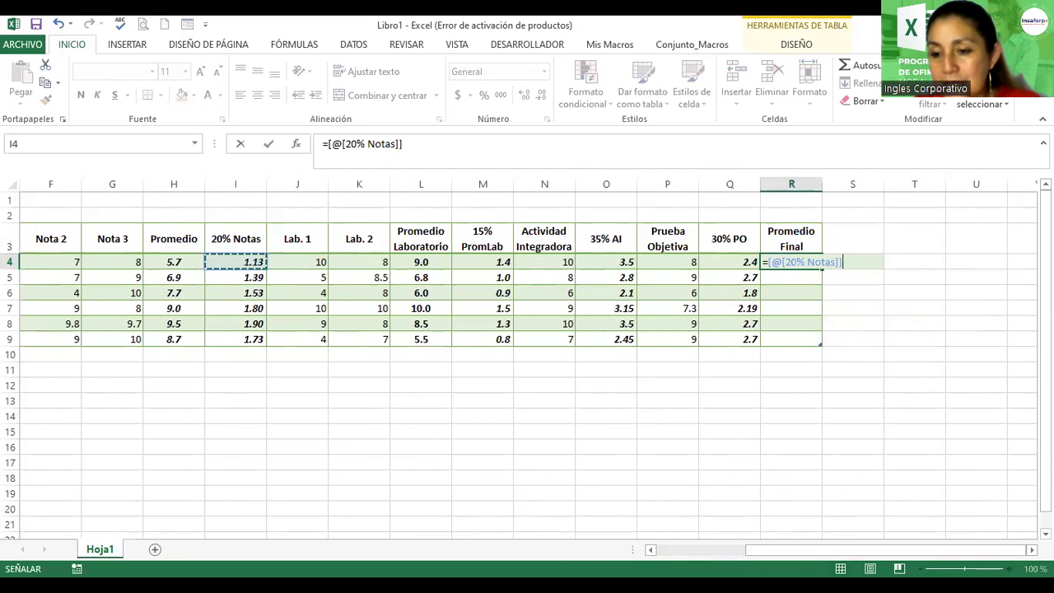
pyautogui.press('Escape')
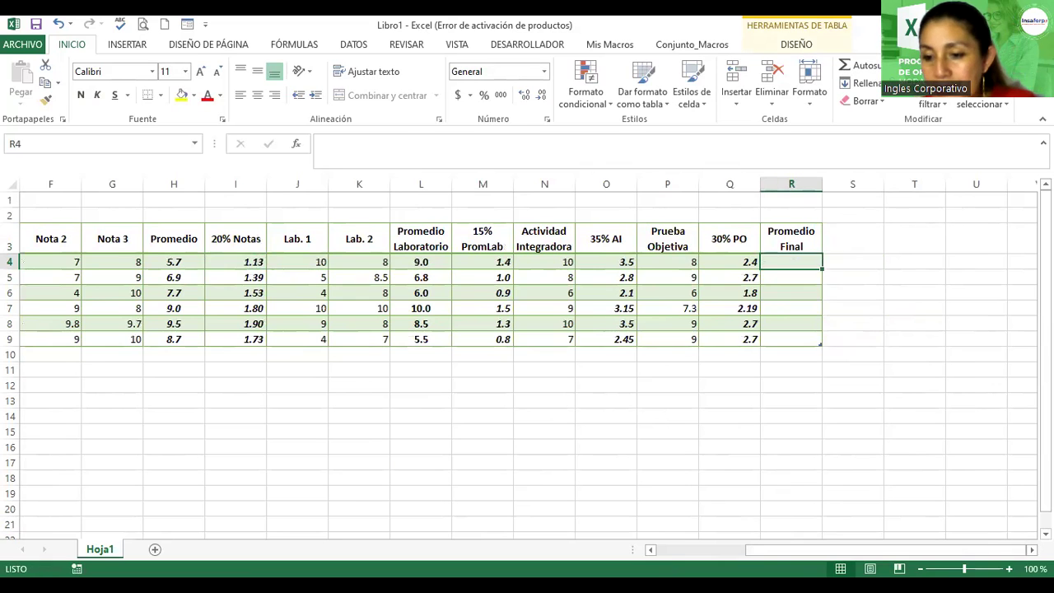
pyautogui.click(1009, 569)
pyautogui.click(1009, 568)
pyautogui.keyDown('ctrl'); pyautogui.scroll(1, 963, 324); pyautogui.keyUp('ctrl')
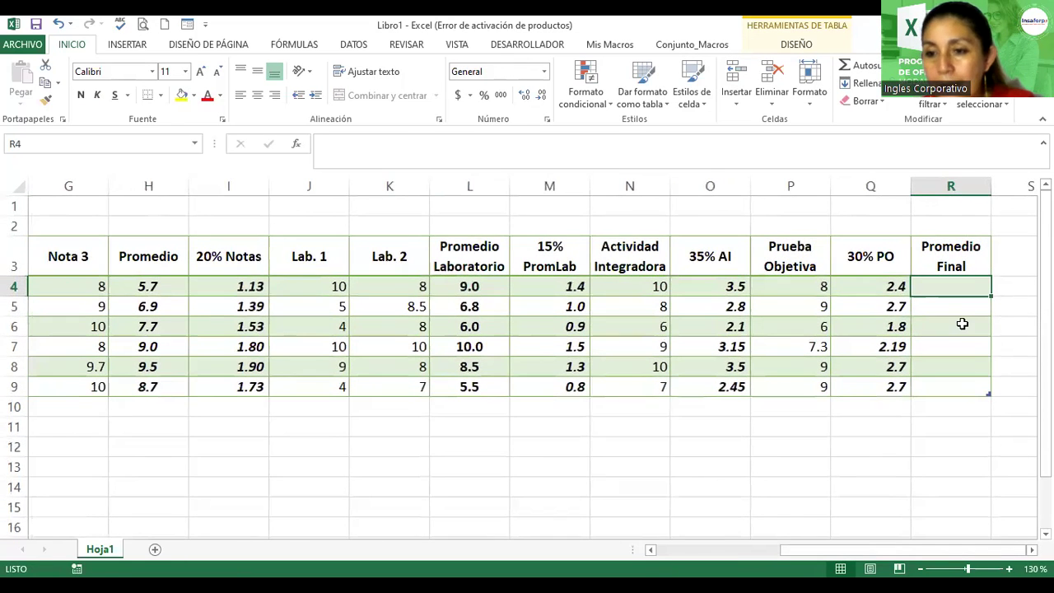
# Step: Build =[@[20% Notas]]+[@[15% PromLab]]+[@[35% AI]]+[@[30% PO]] in R4
pyautogui.write('=[@[20% Notas')
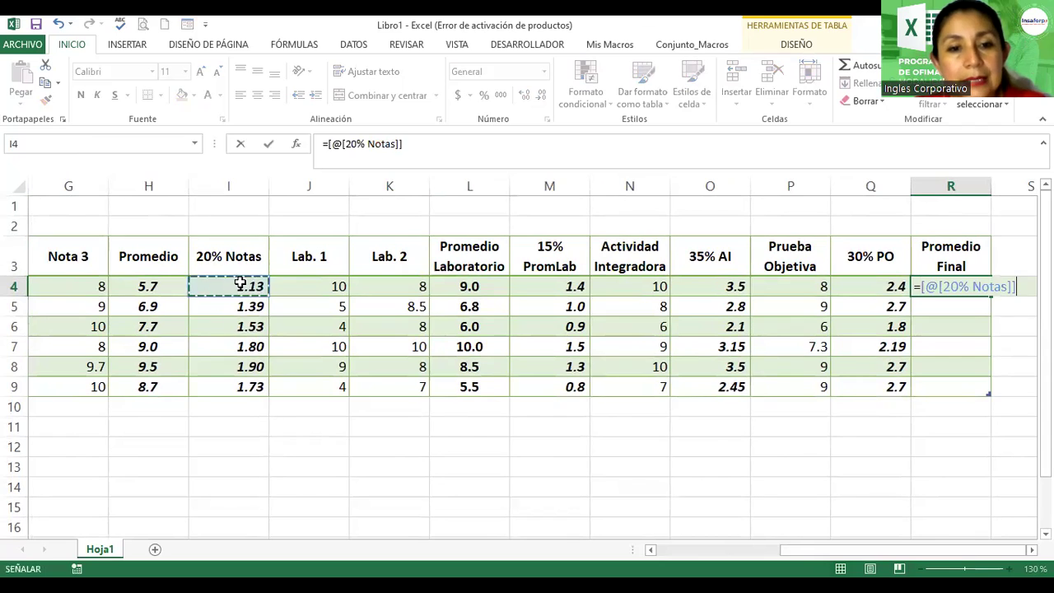
pyautogui.click(239, 286)
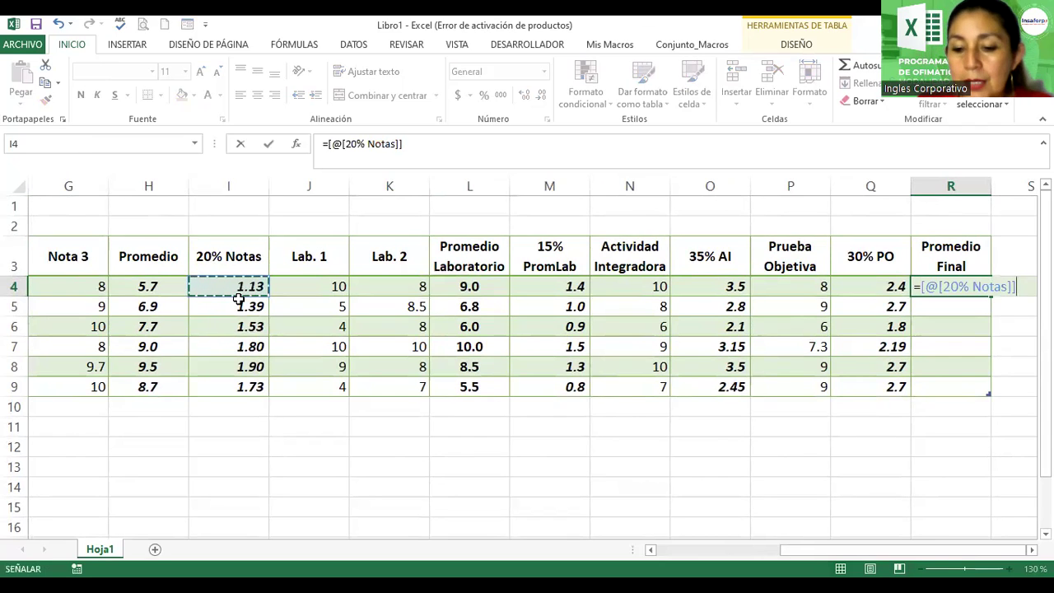
pyautogui.write('+')
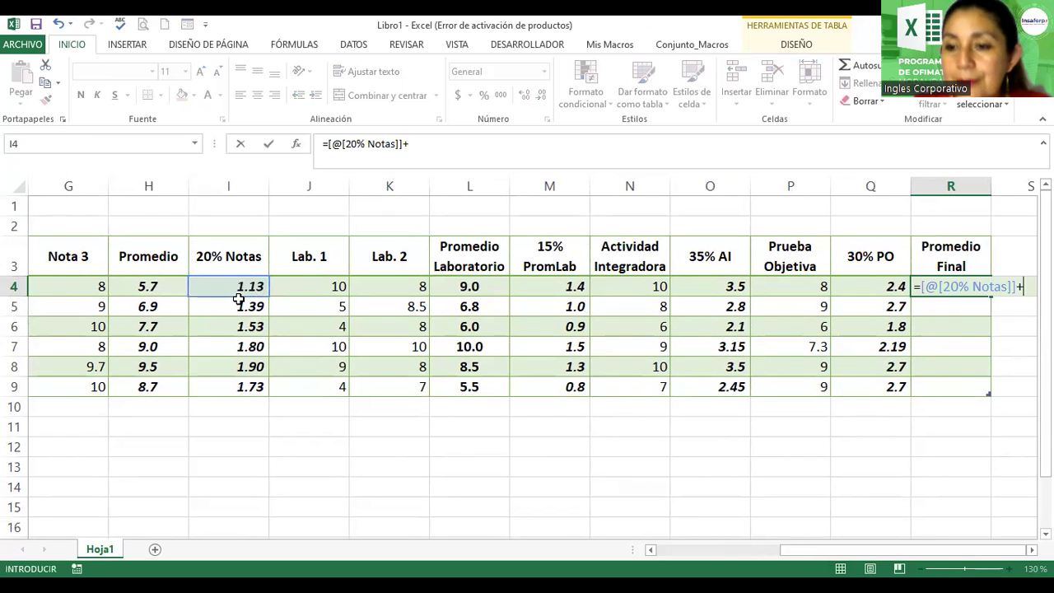
pyautogui.click(520, 282)
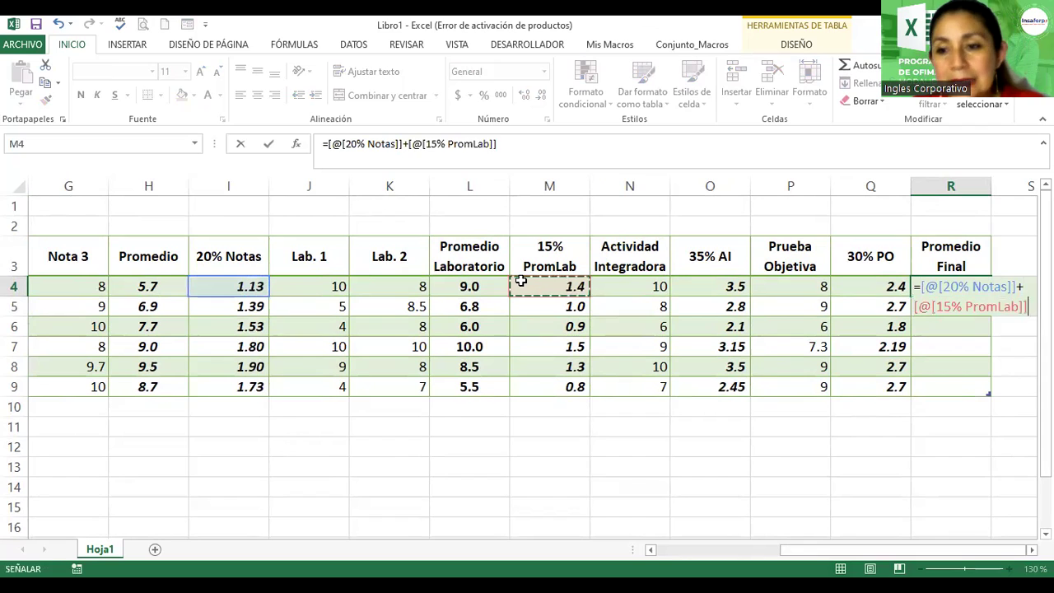
pyautogui.write('+')
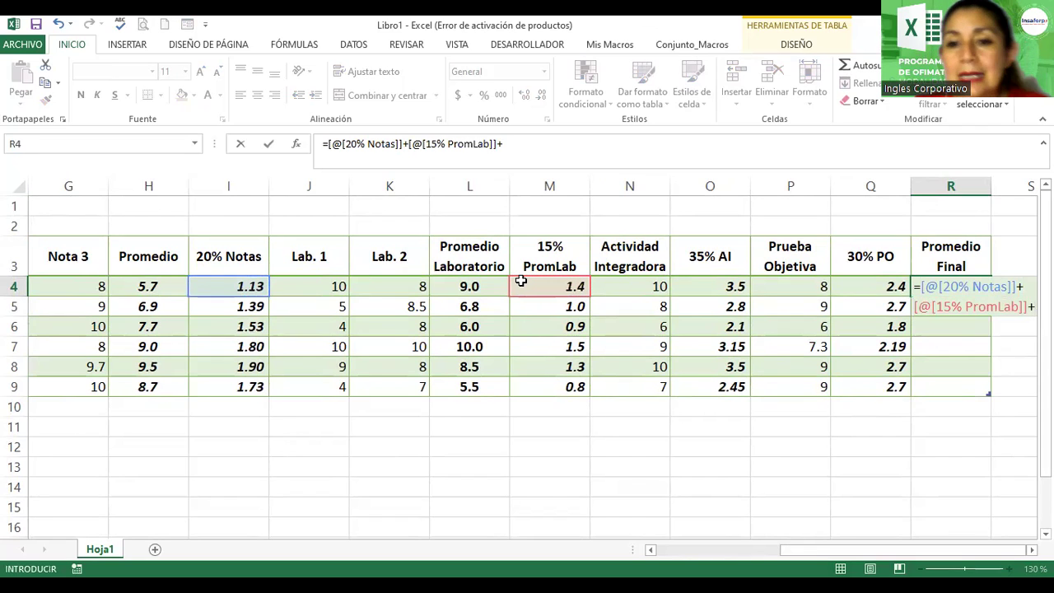
pyautogui.click(723, 282)
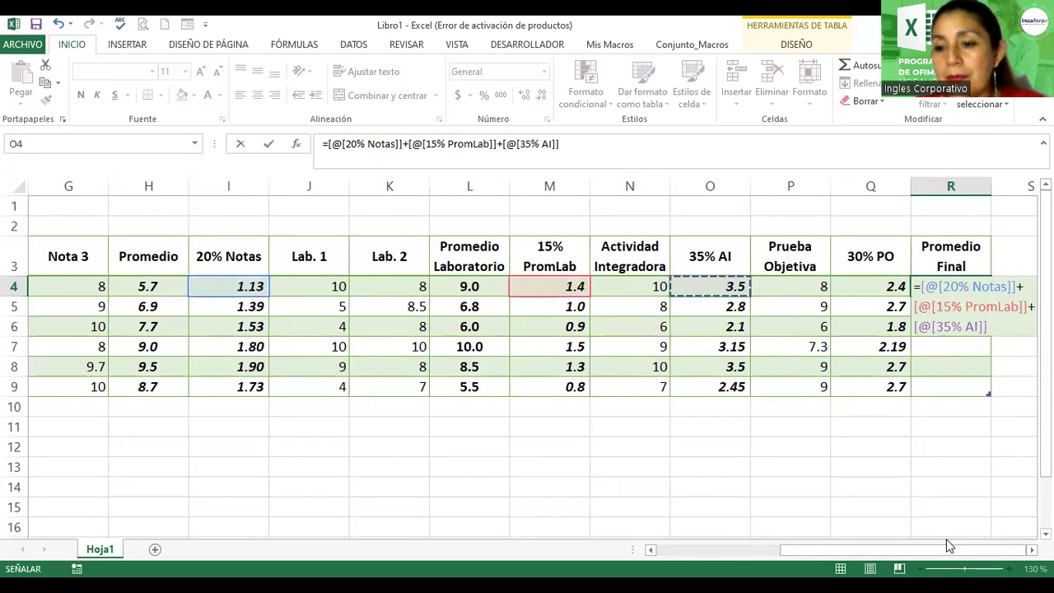
pyautogui.hscroll(3, 750, 421)
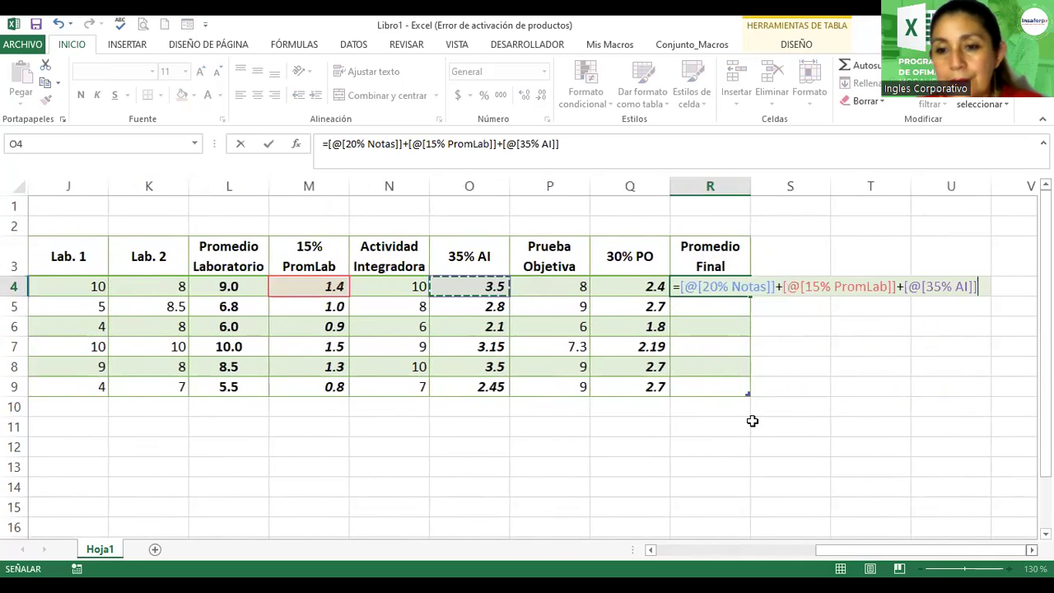
pyautogui.write('+')
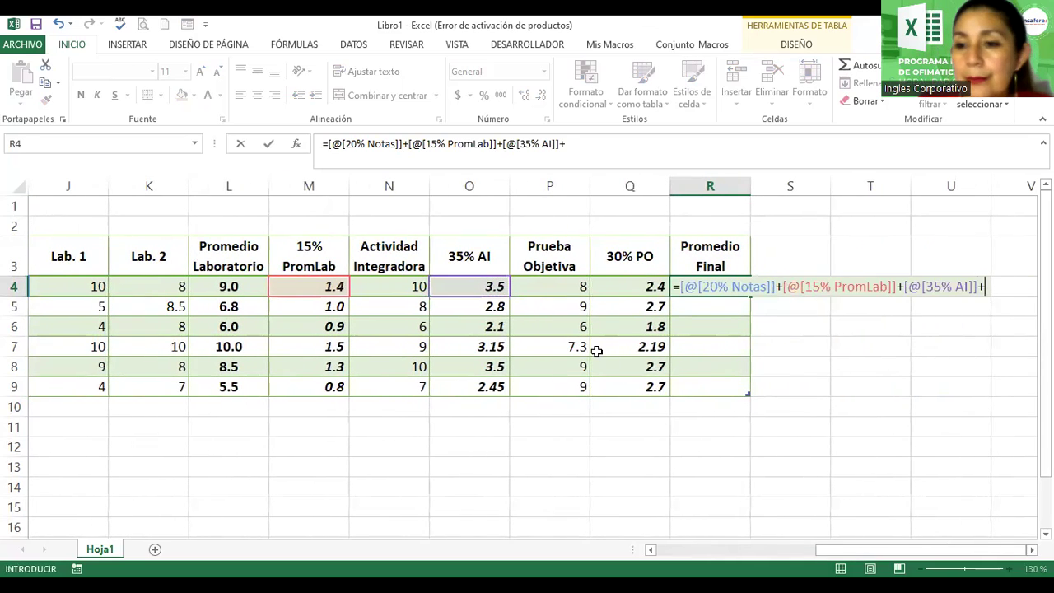
pyautogui.click(615, 287)
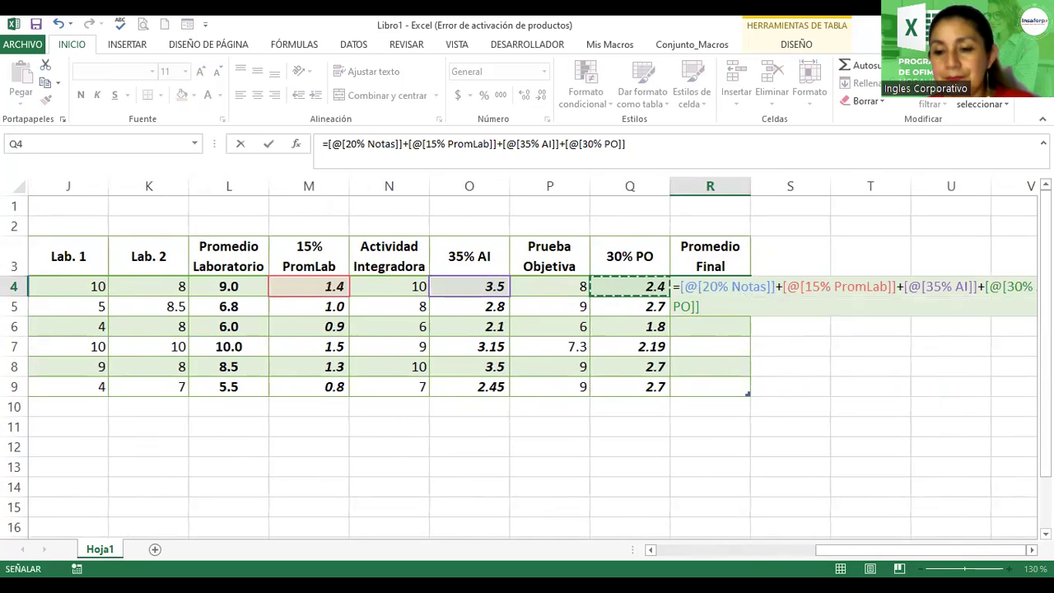
pyautogui.hscroll(1, 527, 354)
pyautogui.hscroll(1, 527, 354)
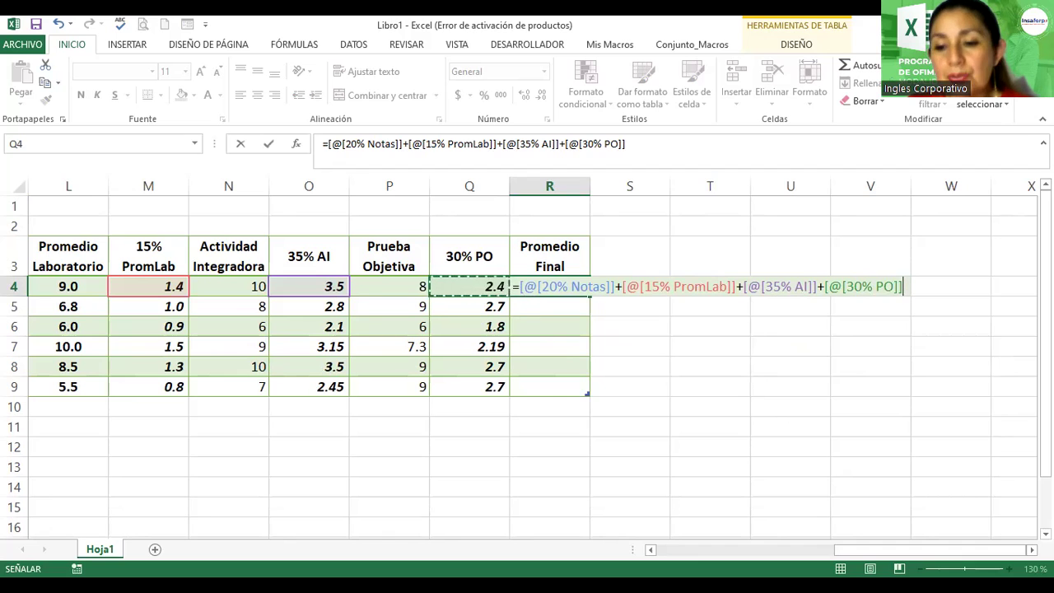
pyautogui.moveTo(877, 551); pyautogui.dragTo(877, 565)
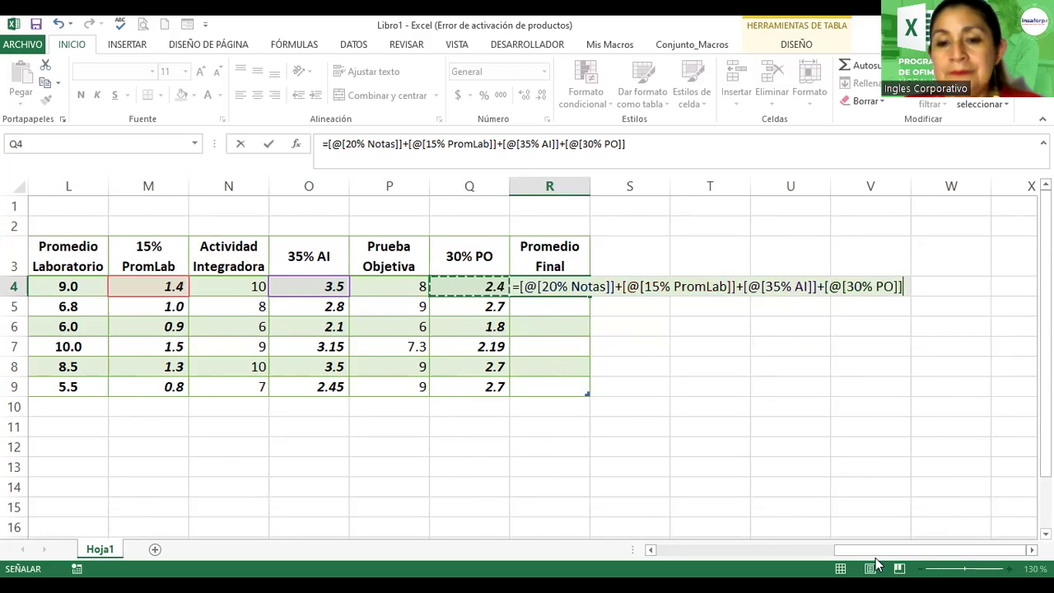
# Step: Commit the formula and make R4:R9 bold, italic, underlined and centred
pyautogui.press('Return')
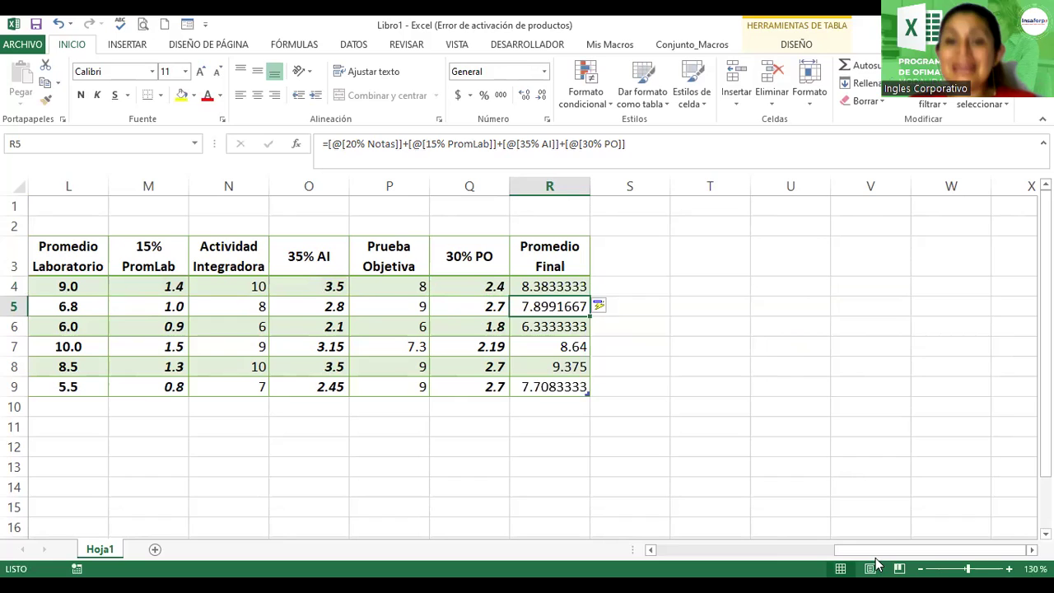
pyautogui.moveTo(574, 285); pyautogui.dragTo(556, 385)
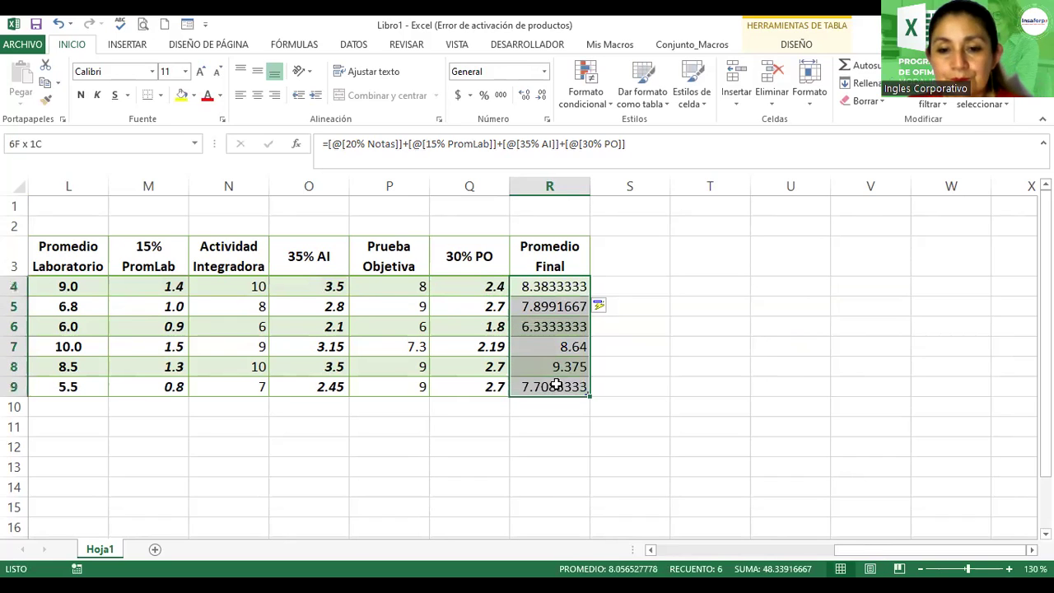
pyautogui.click(81, 95)
pyautogui.click(97, 95)
pyautogui.click(115, 95)
pyautogui.click(257, 95)
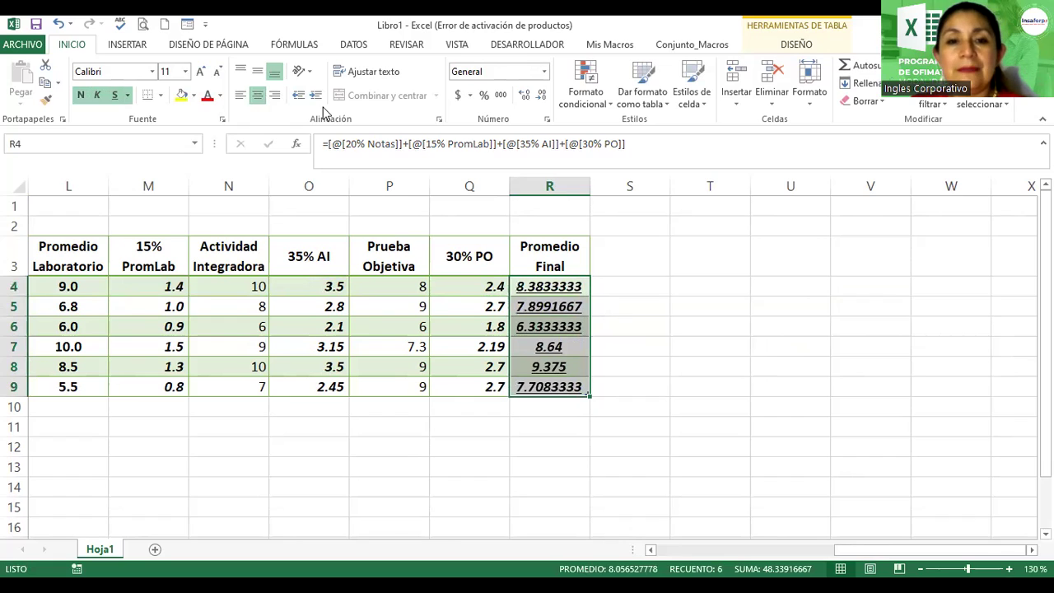
# Step: Round the Promedio Final values to one decimal, then reopen R4's formula
pyautogui.click(526, 95)
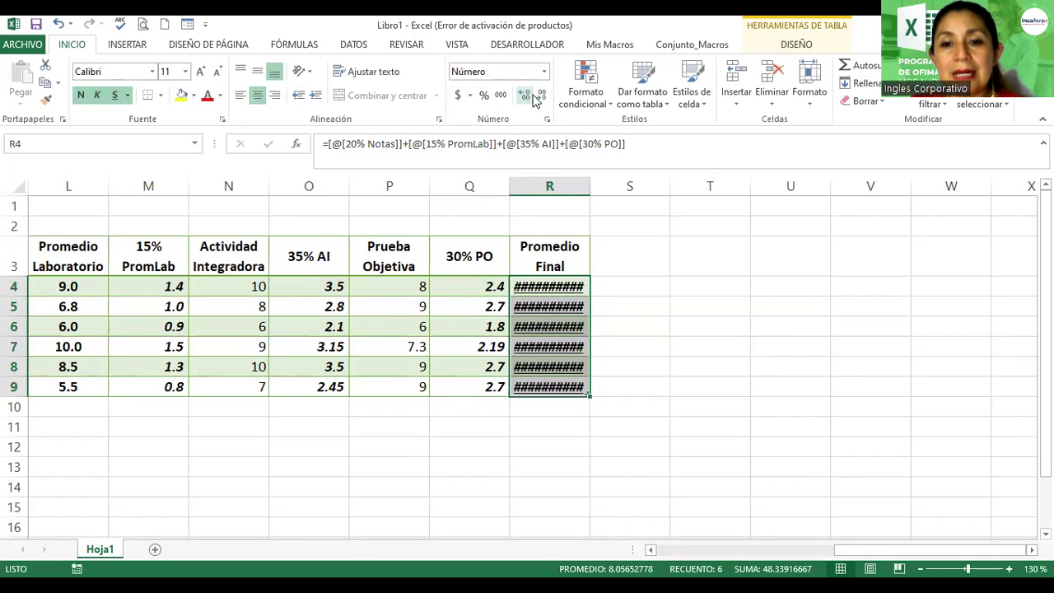
pyautogui.click(542, 96)
pyautogui.doubleClick(541, 96)
pyautogui.click(542, 97)
pyautogui.click(542, 96)
pyautogui.click(542, 97)
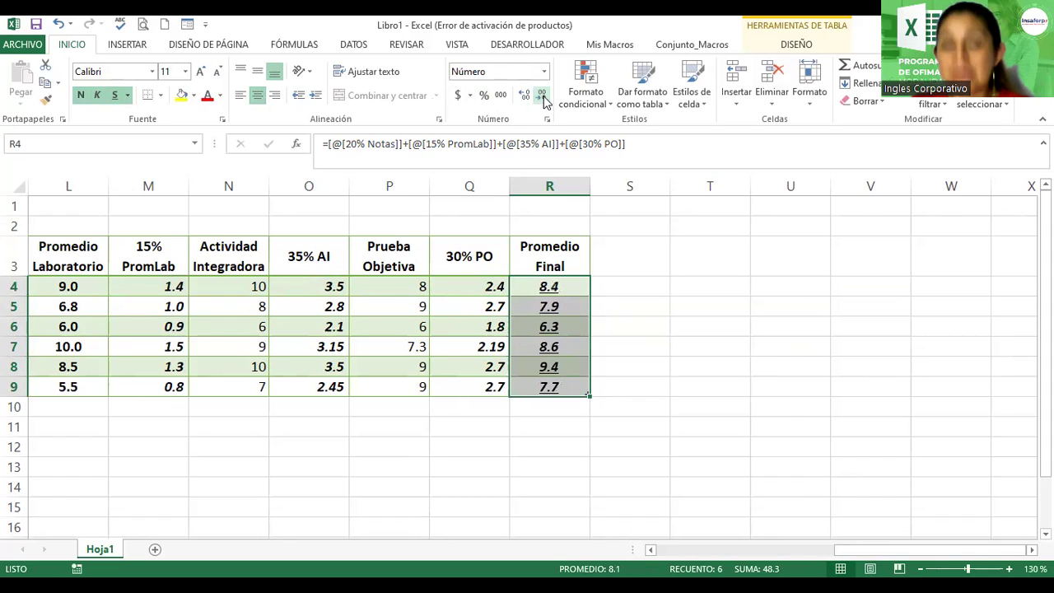
pyautogui.click(563, 313)
pyautogui.moveTo(909, 550); pyautogui.dragTo(894, 552)
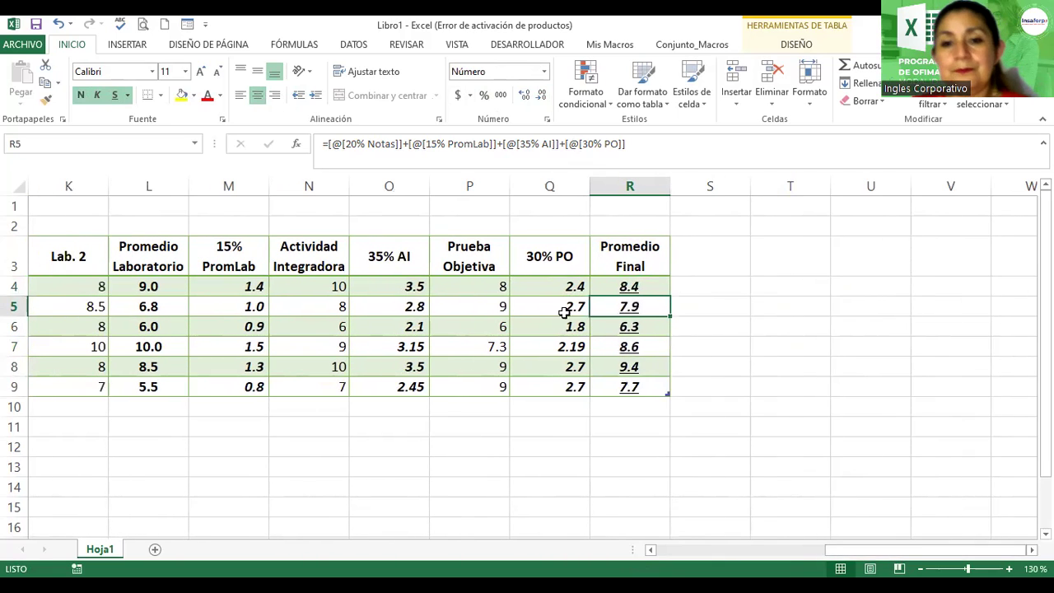
pyautogui.doubleClick(617, 286)
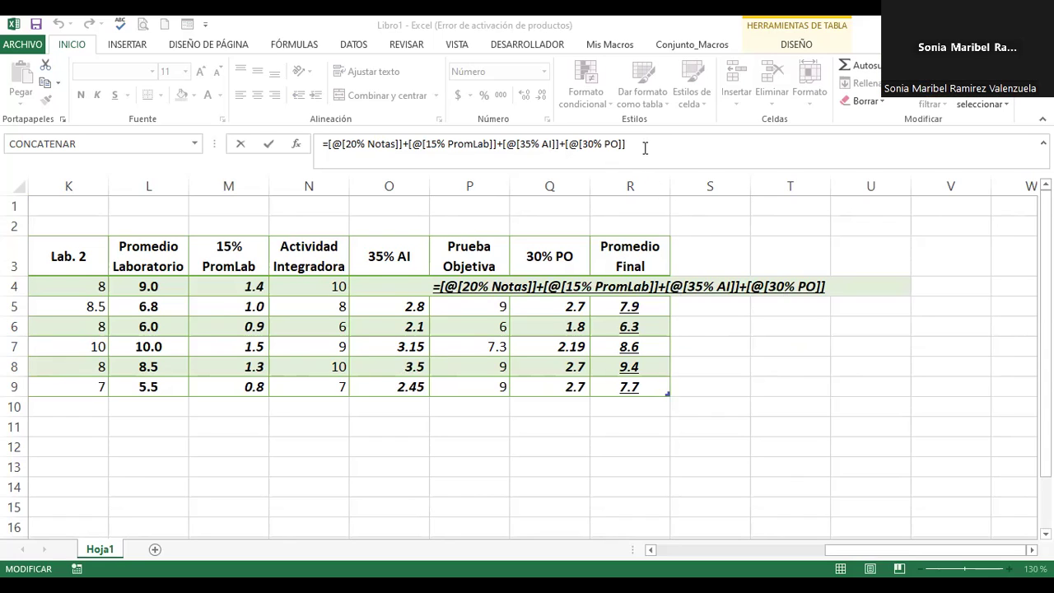
pyautogui.press('Return')
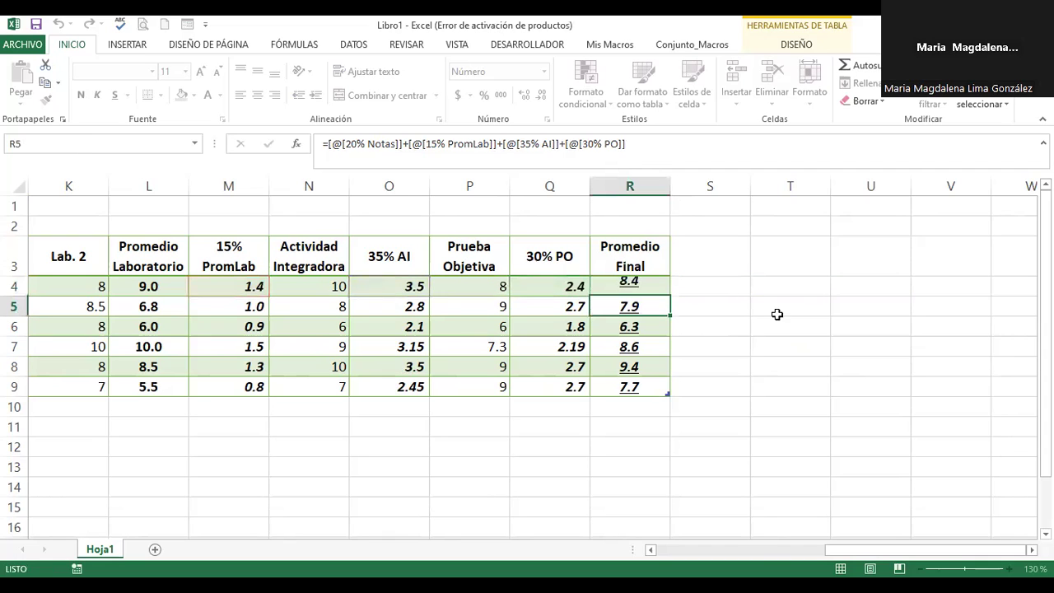
pyautogui.click(497, 324)
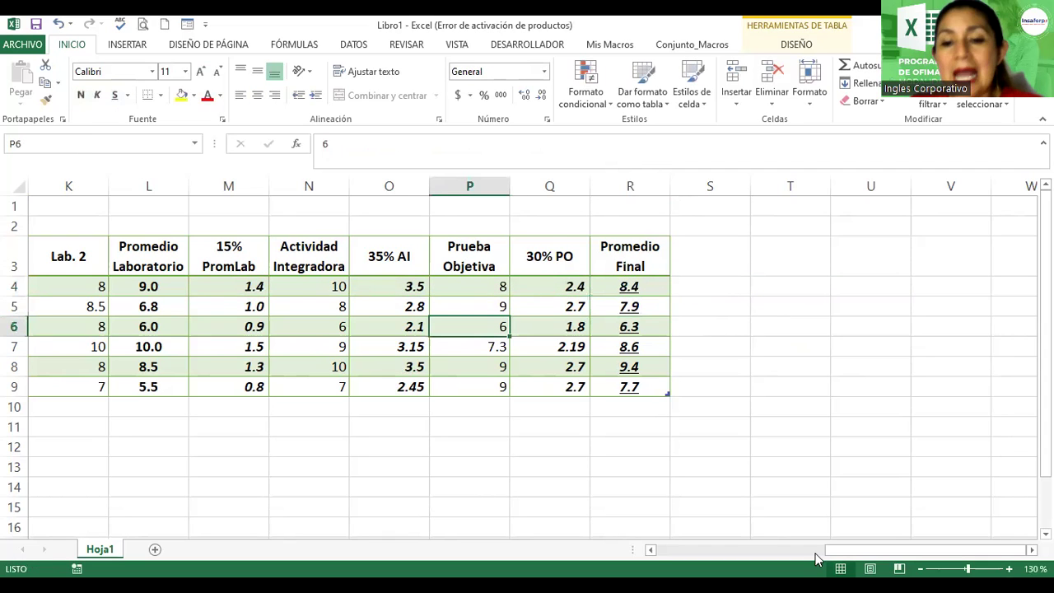
pyautogui.moveTo(842, 558); pyautogui.dragTo(762, 555)
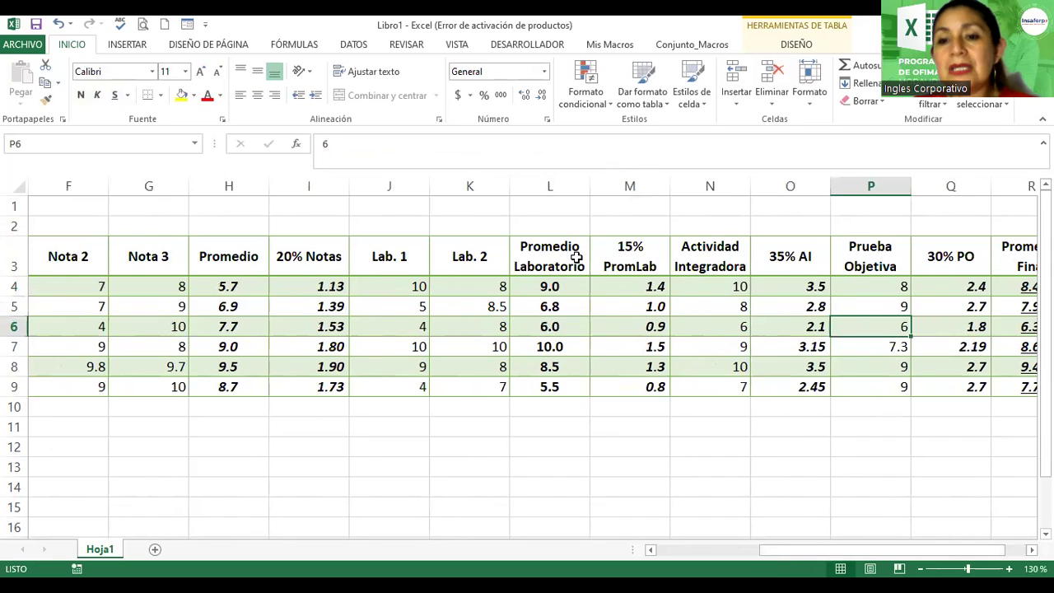
# Step: Zoom to 100% and open Cambiar tamaño de la tabla, showing range $B$3:$R$9
pyautogui.click(575, 301)
pyautogui.keyDown('ctrl'); pyautogui.scroll(-1, 575, 298); pyautogui.keyUp('ctrl')
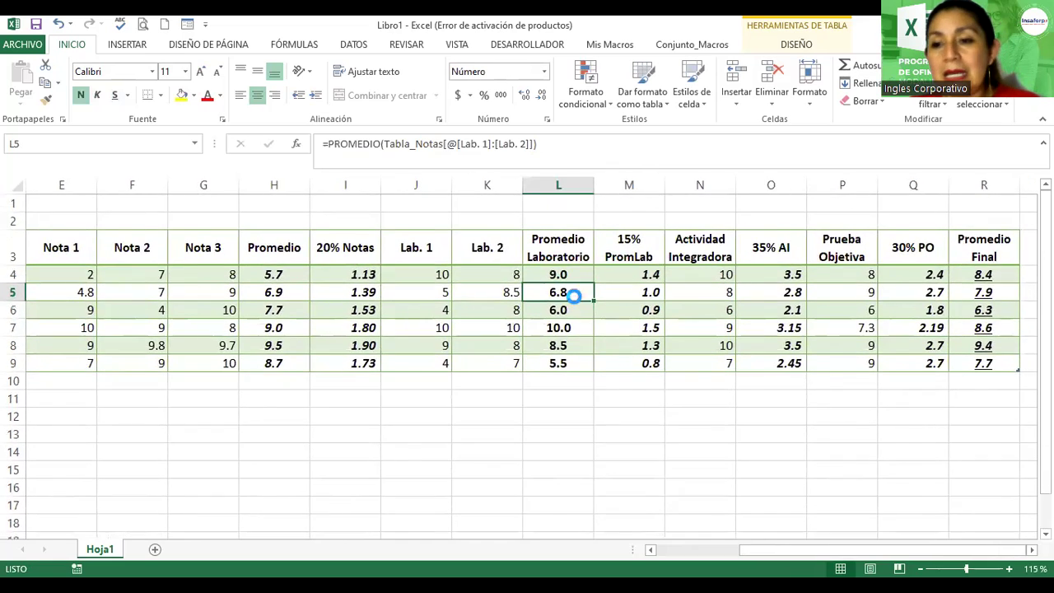
pyautogui.keyDown('ctrl'); pyautogui.scroll(-1, 575, 298); pyautogui.keyUp('ctrl')
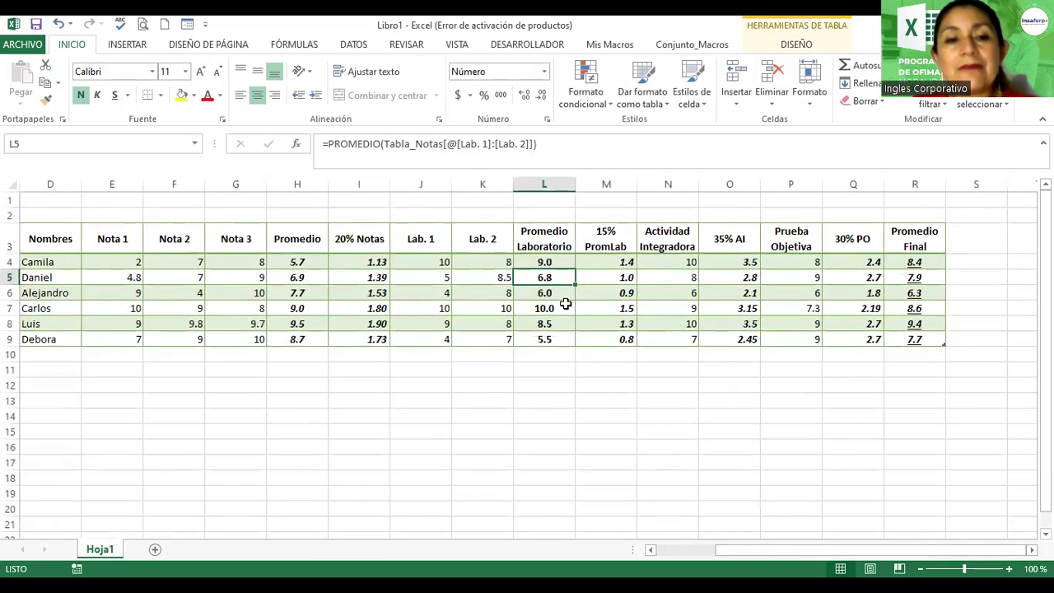
pyautogui.moveTo(805, 551)
pyautogui.mouseDown()
pyautogui.moveTo(782, 552)
pyautogui.moveTo(807, 550)
pyautogui.mouseUp()
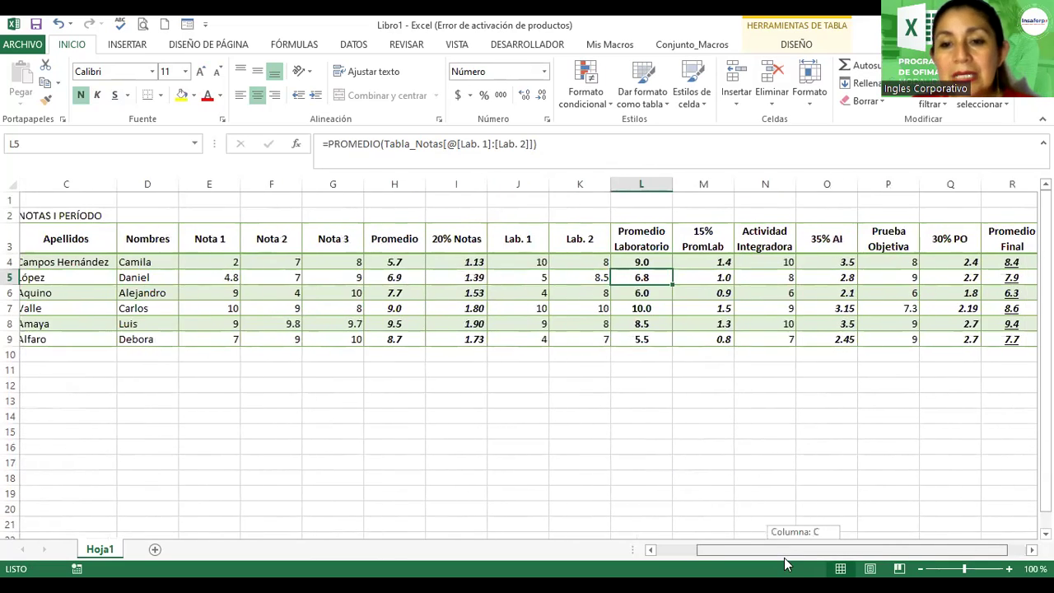
pyautogui.click(792, 46)
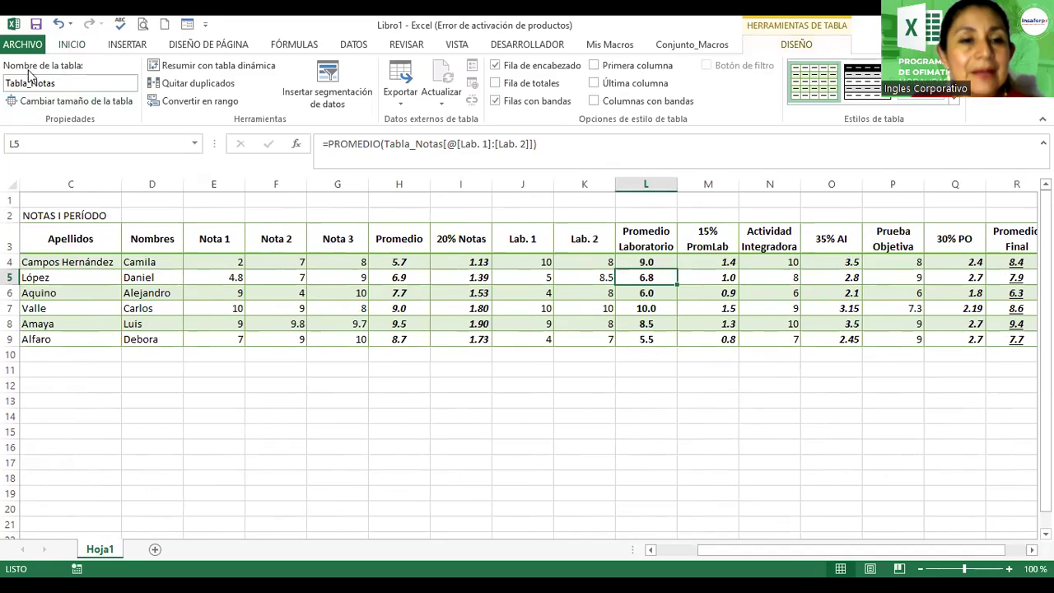
pyautogui.click(84, 107)
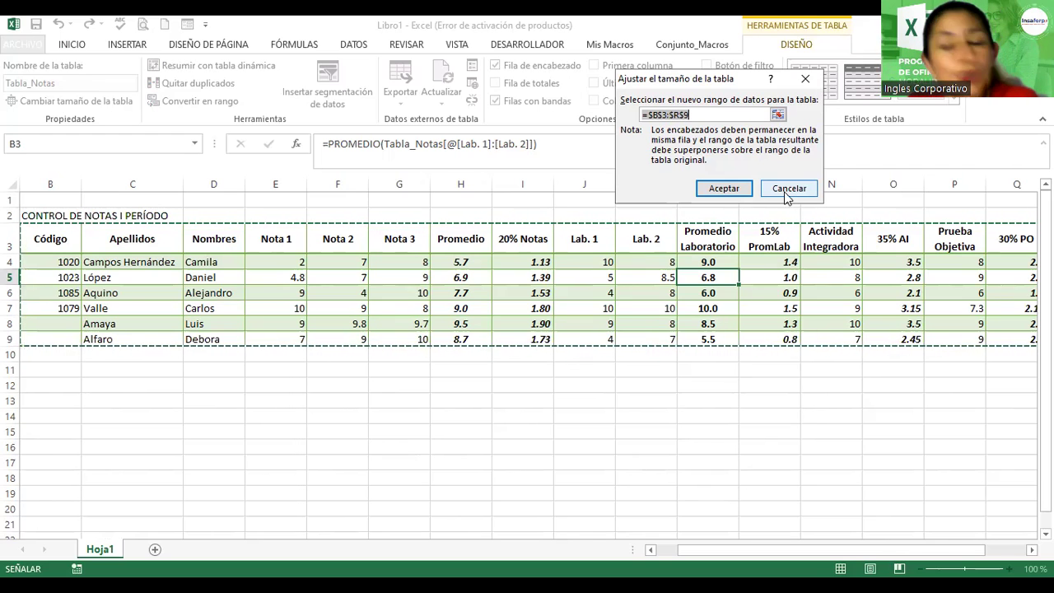
# Step: Cancel the table resize so Tabla_Notas keeps its $B$3:$R$9 range
pyautogui.click(789, 189)
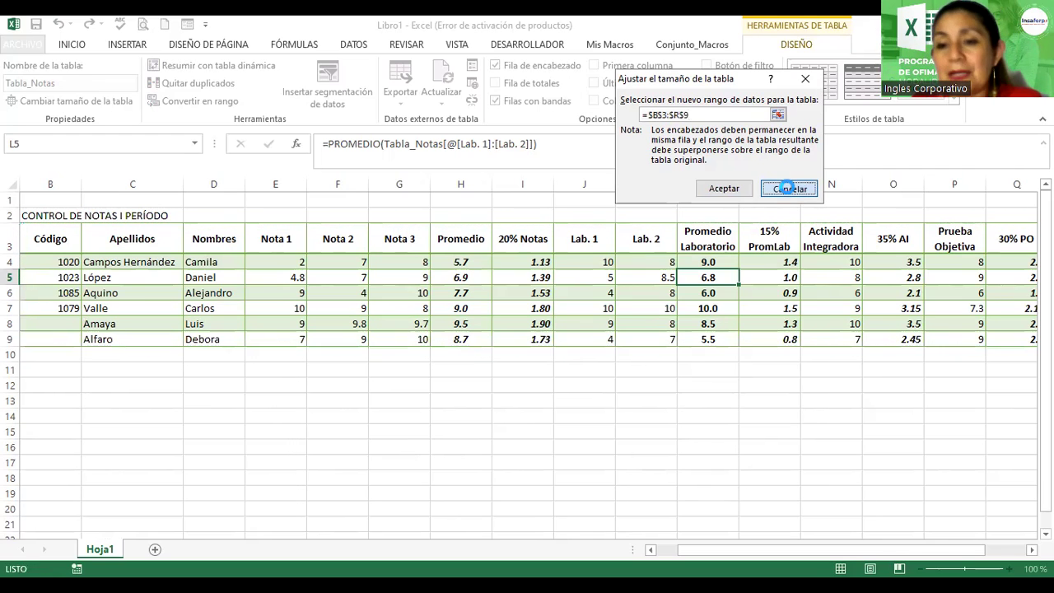
pyautogui.click(102, 341)
# Step: Enter Código 1011 in B10, extending the table to row 10
pyautogui.click(51, 351)
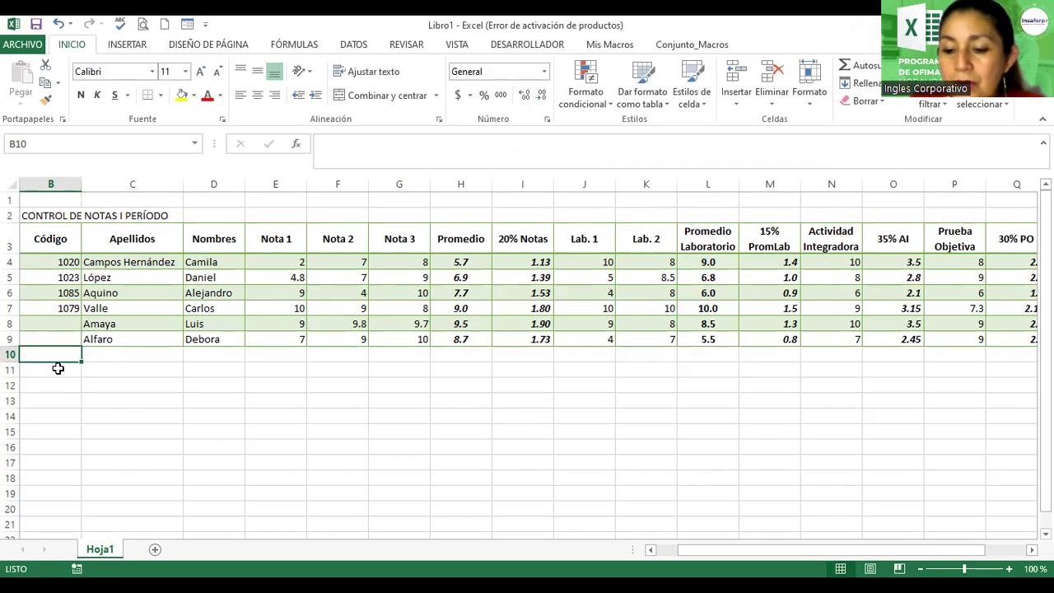
pyautogui.write('1011')
pyautogui.press('Return')
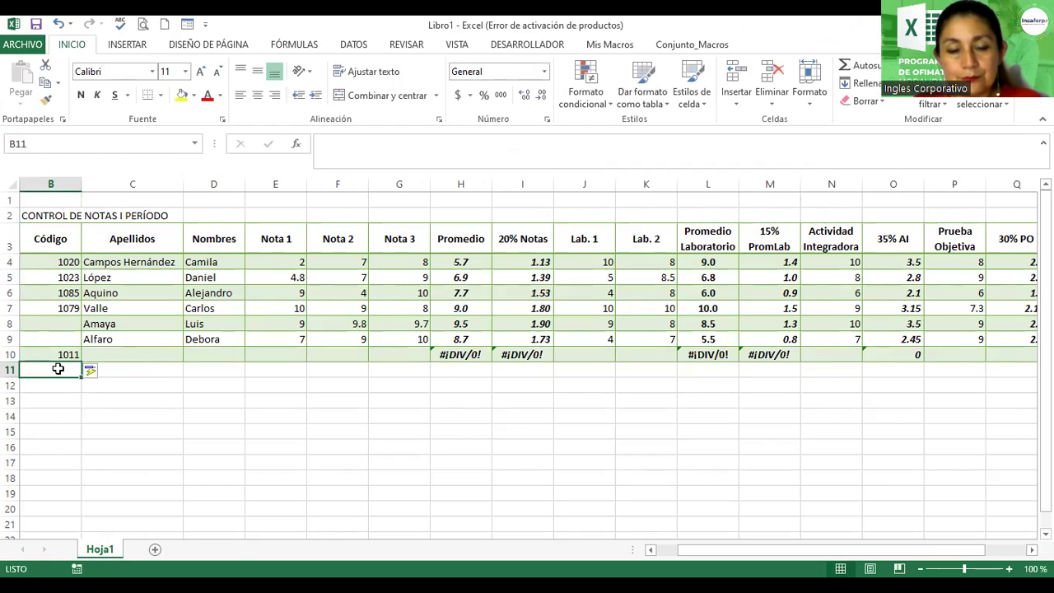
# Step: Try Código 20001 in B11 and cancel the invalid-value alert
pyautogui.write('2')
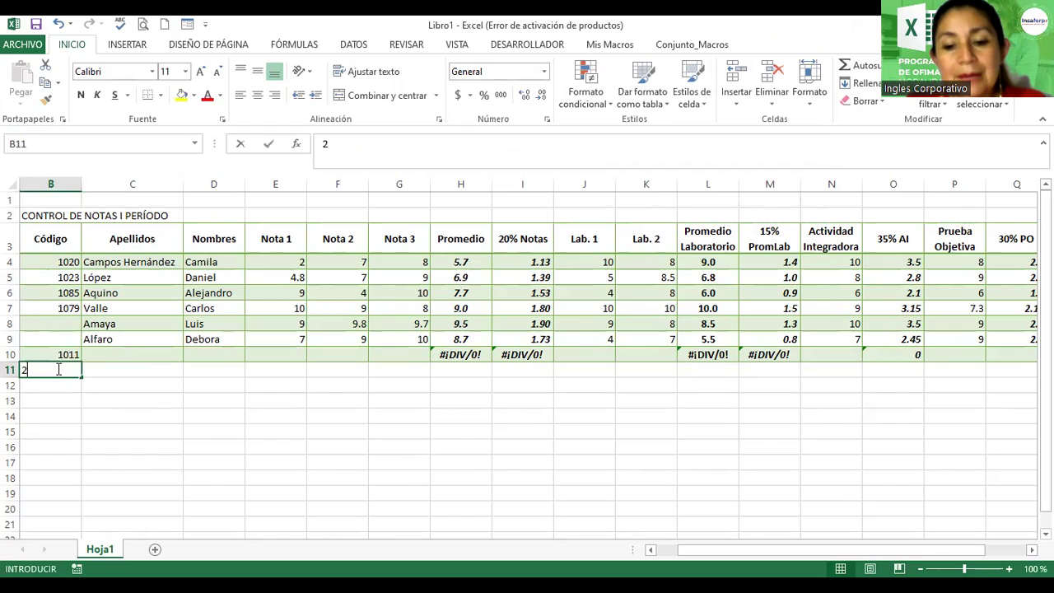
pyautogui.write('022')
pyautogui.press('BackSpace')
pyautogui.press('BackSpace')
pyautogui.write('001')
pyautogui.press('Return')
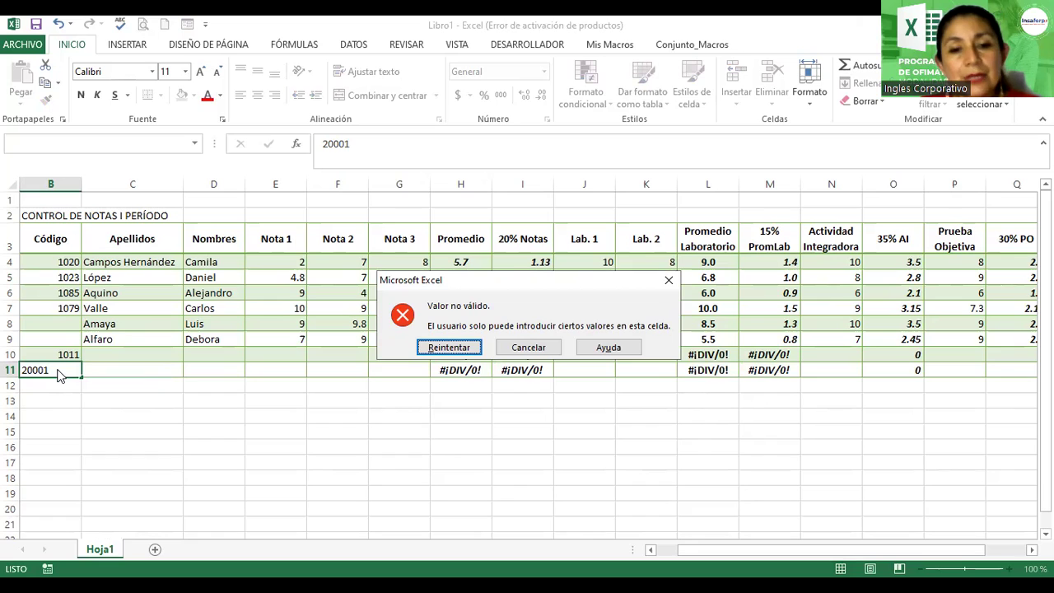
pyautogui.press('Tab')
pyautogui.press('Return')
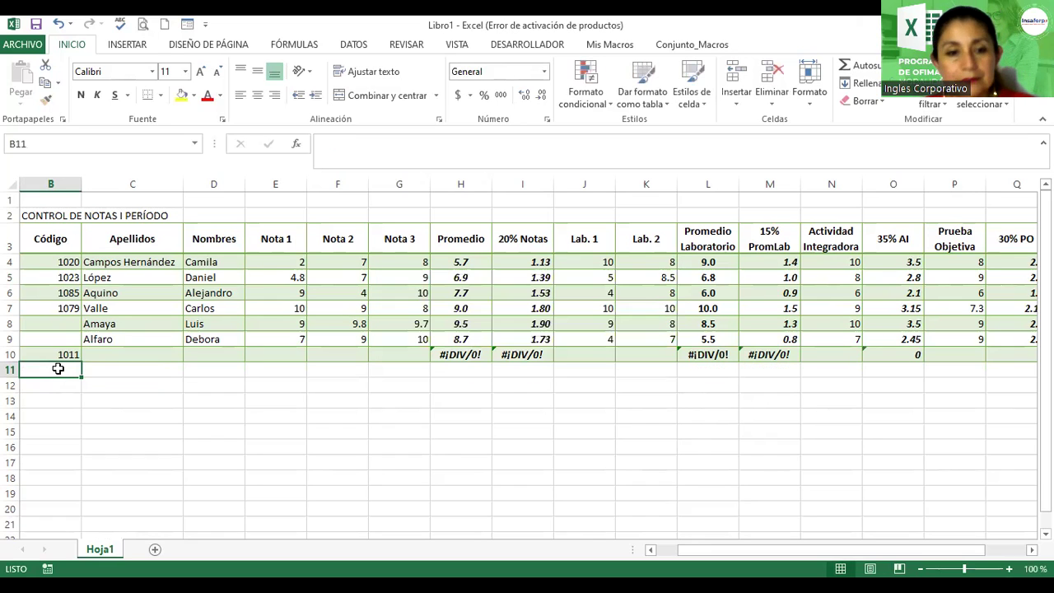
# Step: Try Código 2000 in B11 and cancel its invalid-value alert too
pyautogui.write('20')
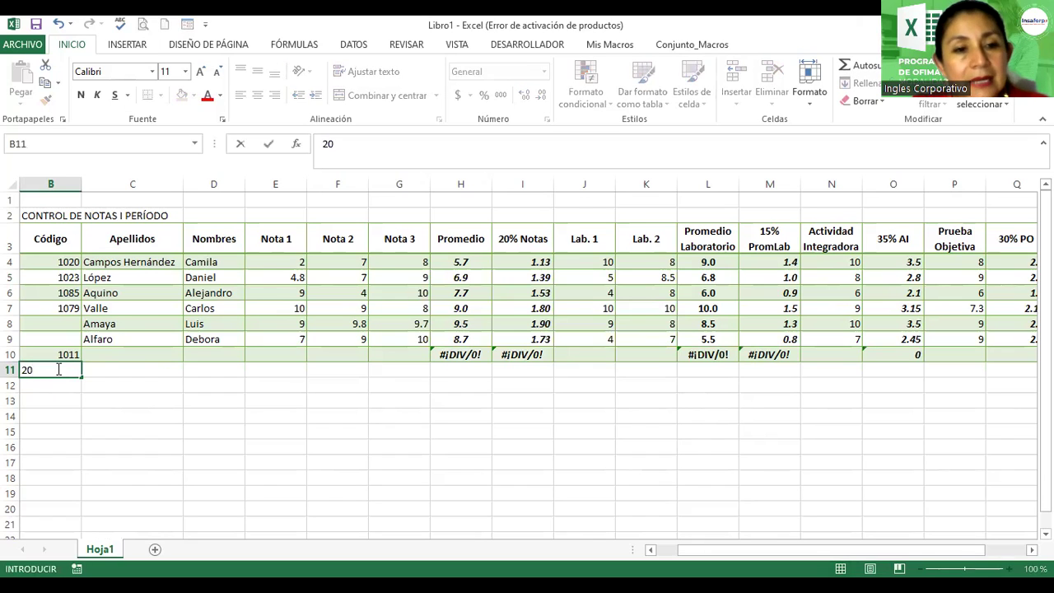
pyautogui.write('00')
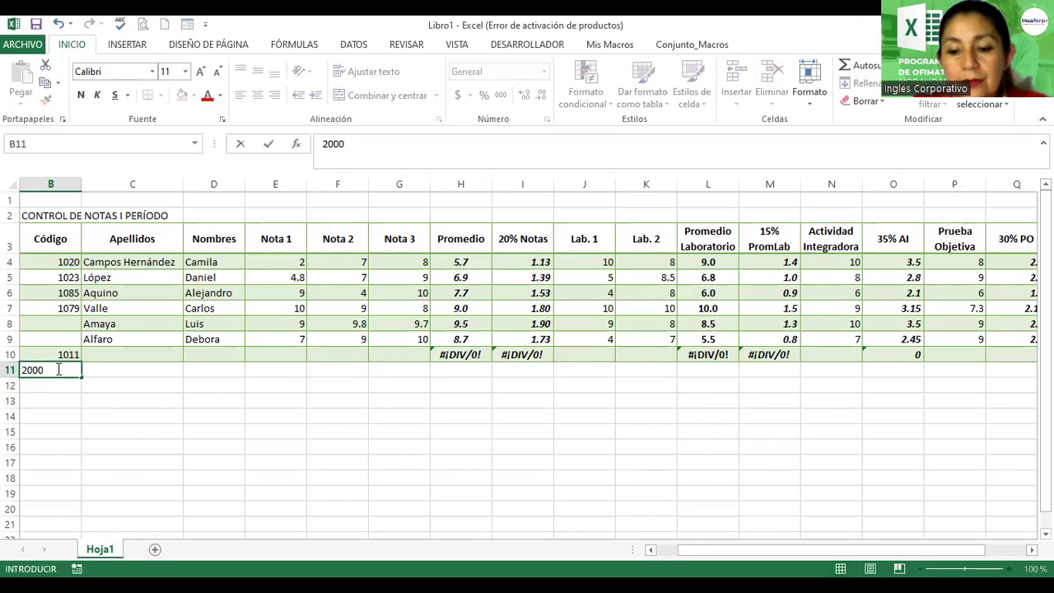
pyautogui.press('Return')
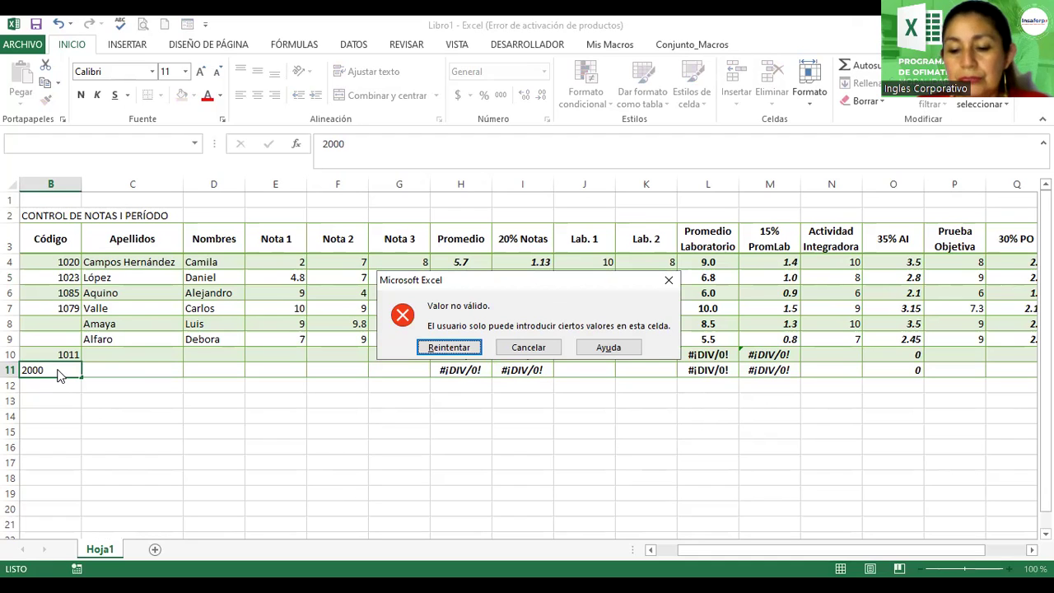
pyautogui.press('Tab')
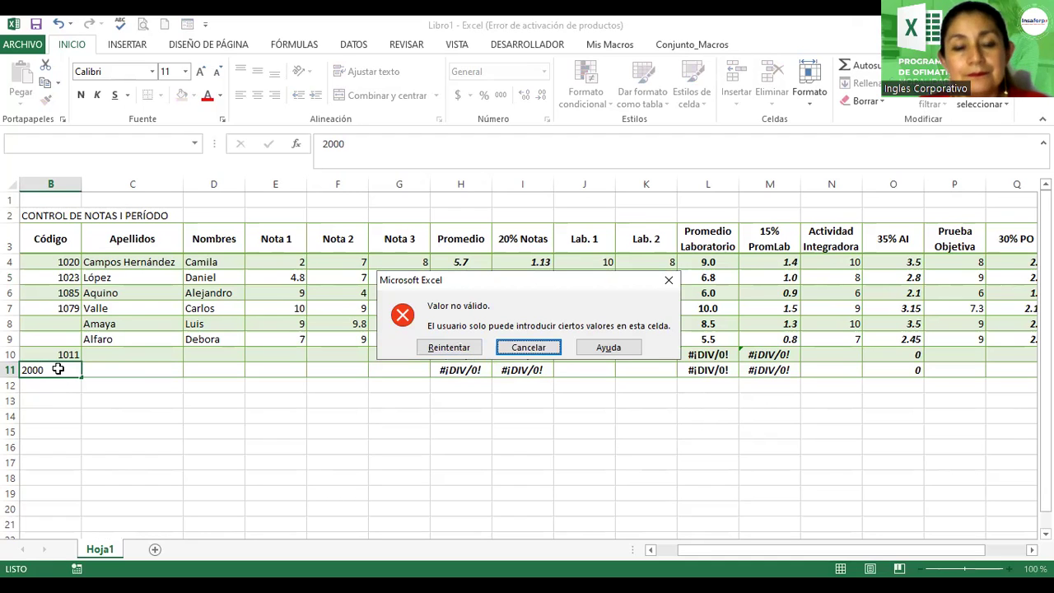
pyautogui.press('Return')
pyautogui.scroll(-1, 58, 368)
pyautogui.scroll(1, 144, 379)
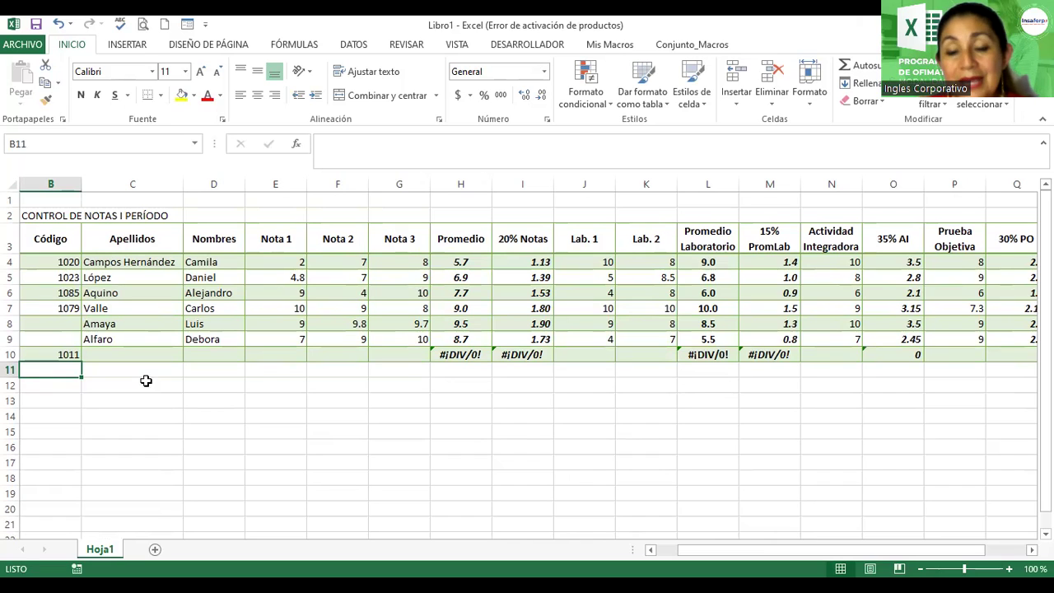
# Step: Review row 10's formula cells and its empty Nota, Lab and Actividad Integradora cells
pyautogui.click(476, 354)
pyautogui.click(515, 354)
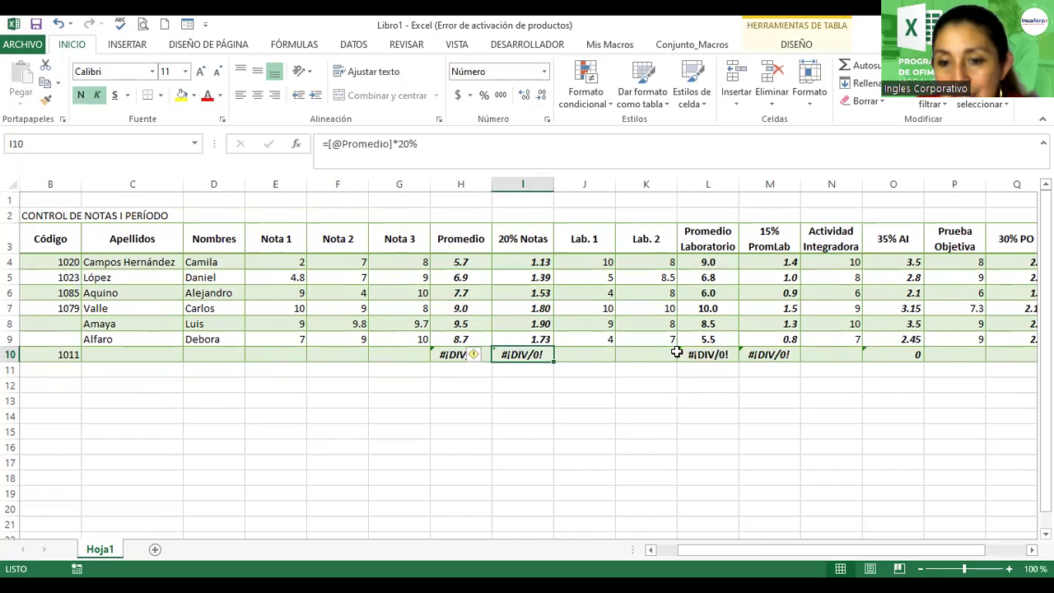
pyautogui.click(700, 355)
pyautogui.click(341, 355)
pyautogui.click(278, 354)
pyautogui.click(338, 354)
pyautogui.click(391, 355)
pyautogui.click(272, 355)
pyautogui.click(362, 354)
pyautogui.click(403, 355)
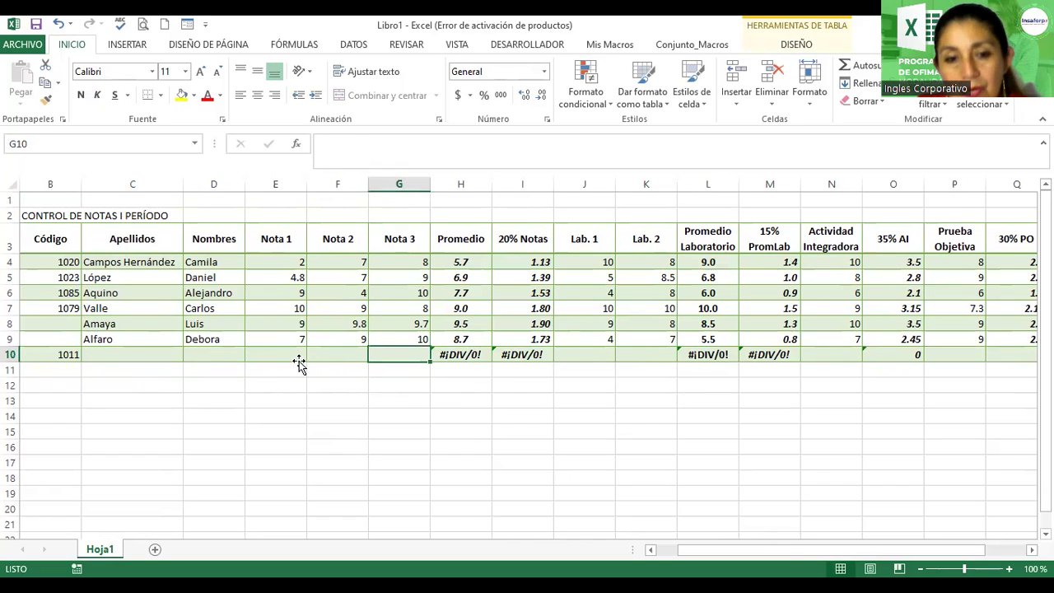
pyautogui.hotkey('ctrl', 'a')
pyautogui.click(334, 341)
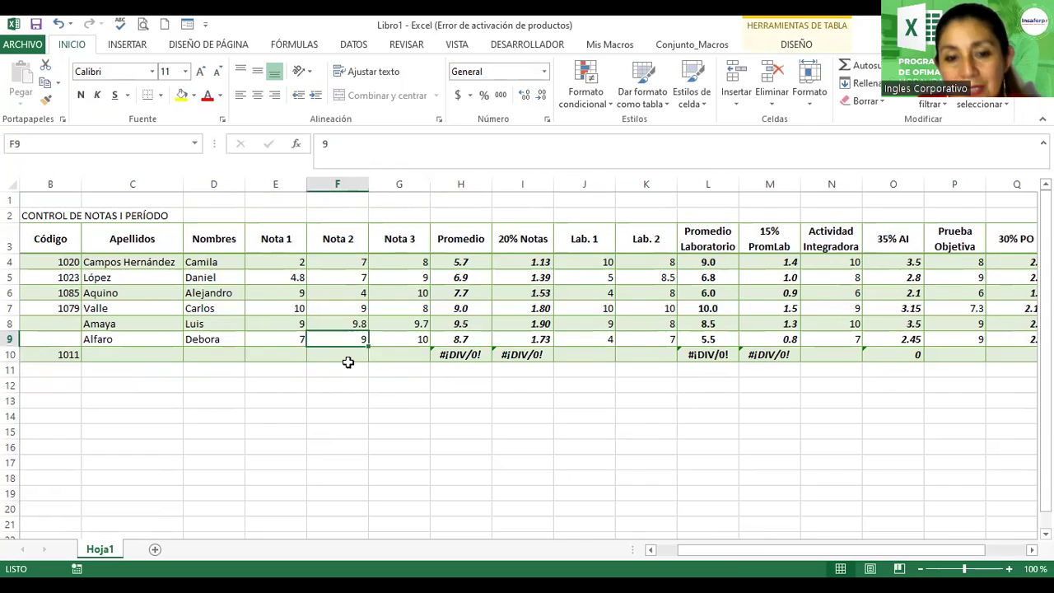
pyautogui.click(580, 356)
pyautogui.click(622, 356)
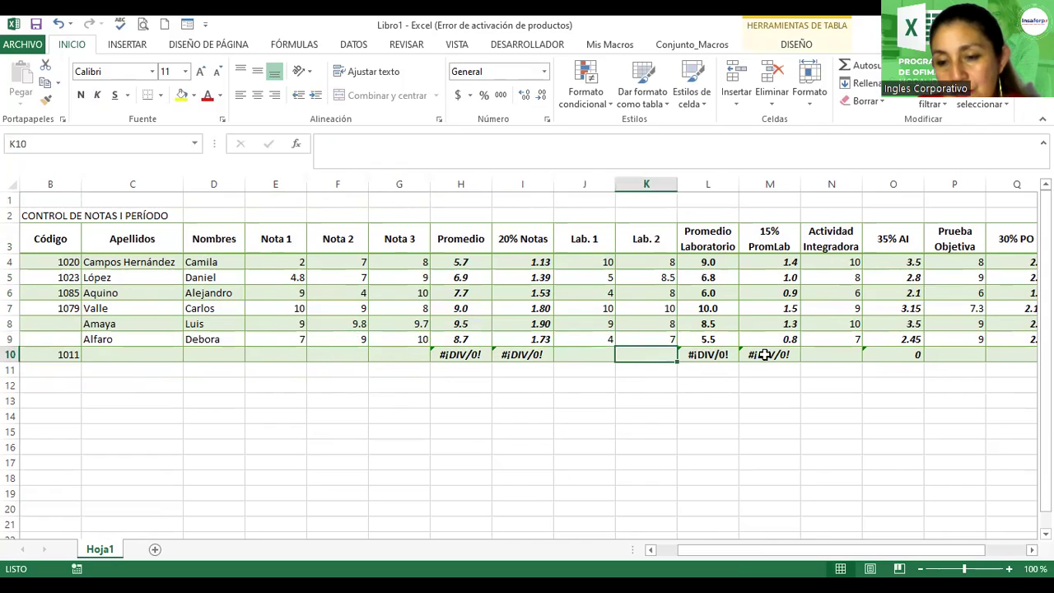
pyautogui.click(857, 353)
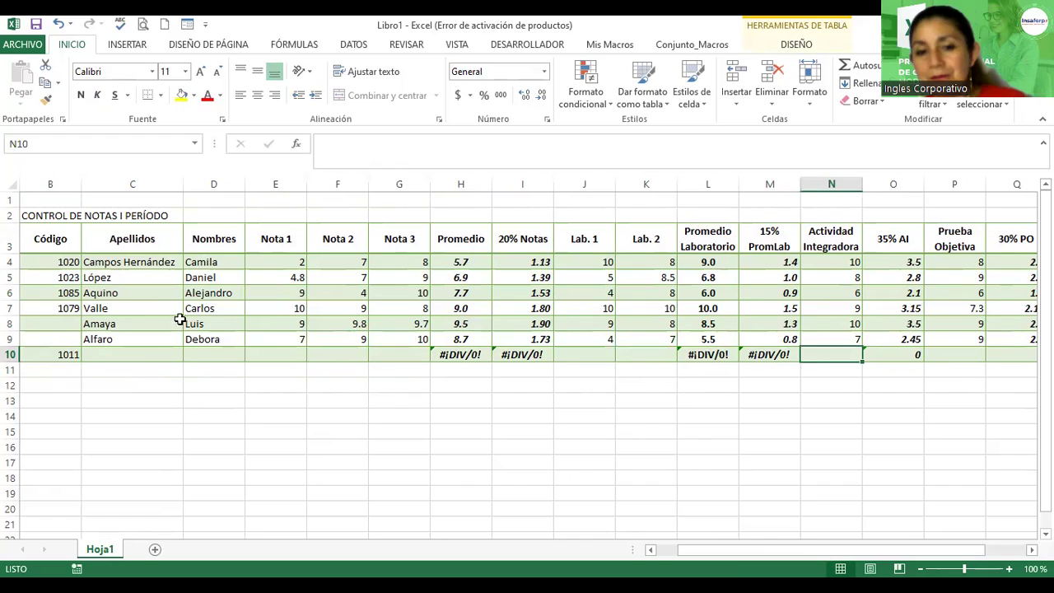
# Step: Enter Nota grades 8, 9 and 9 in row 10, correcting a mistyped 19 to 9
pyautogui.click(284, 354)
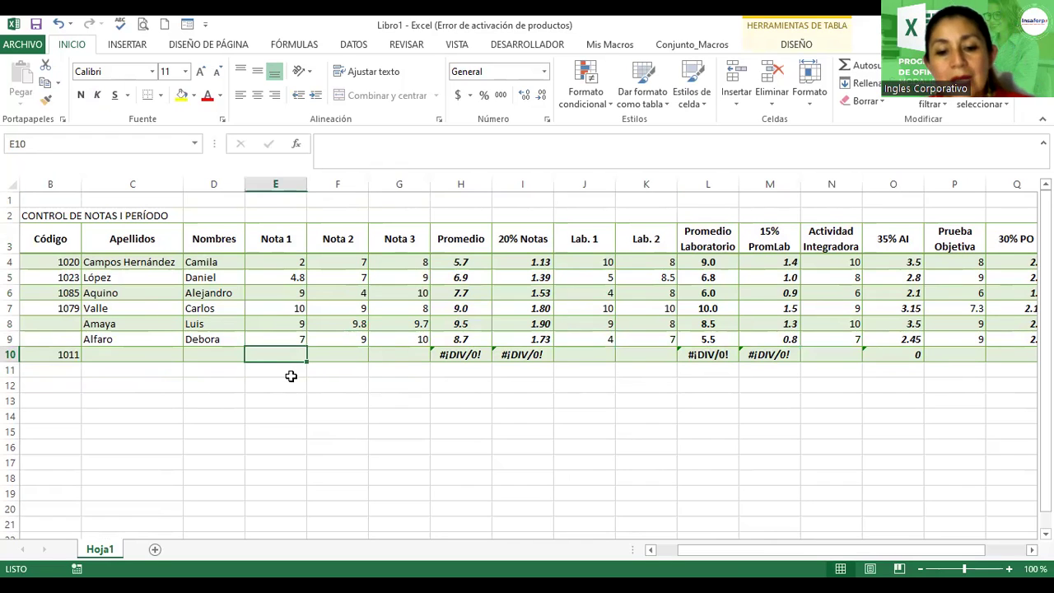
pyautogui.write('8')
pyautogui.click(338, 359)
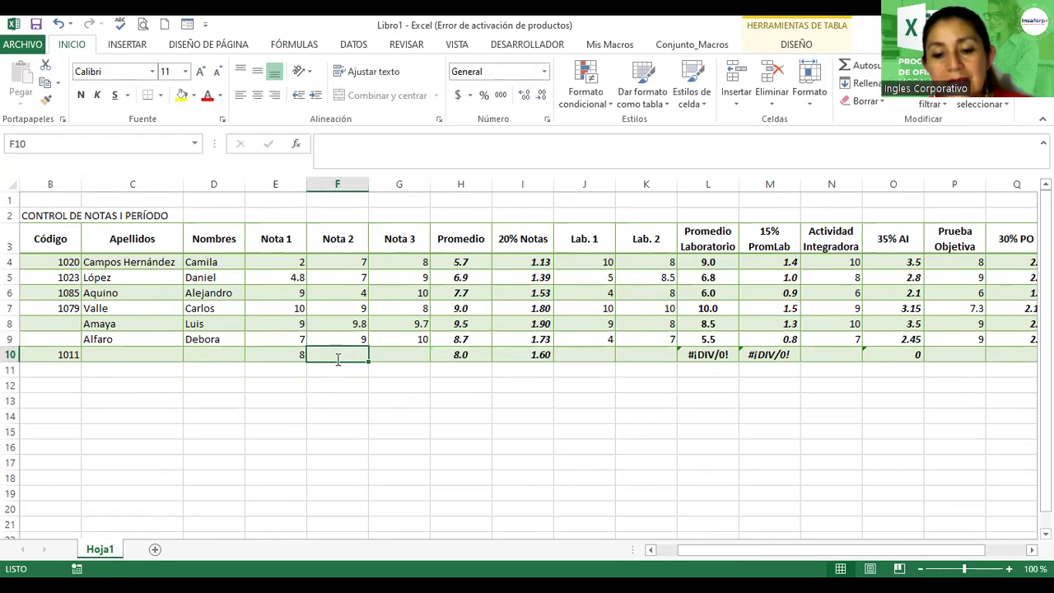
pyautogui.write('9')
pyautogui.click(395, 354)
pyautogui.write('19')
pyautogui.click(405, 382)
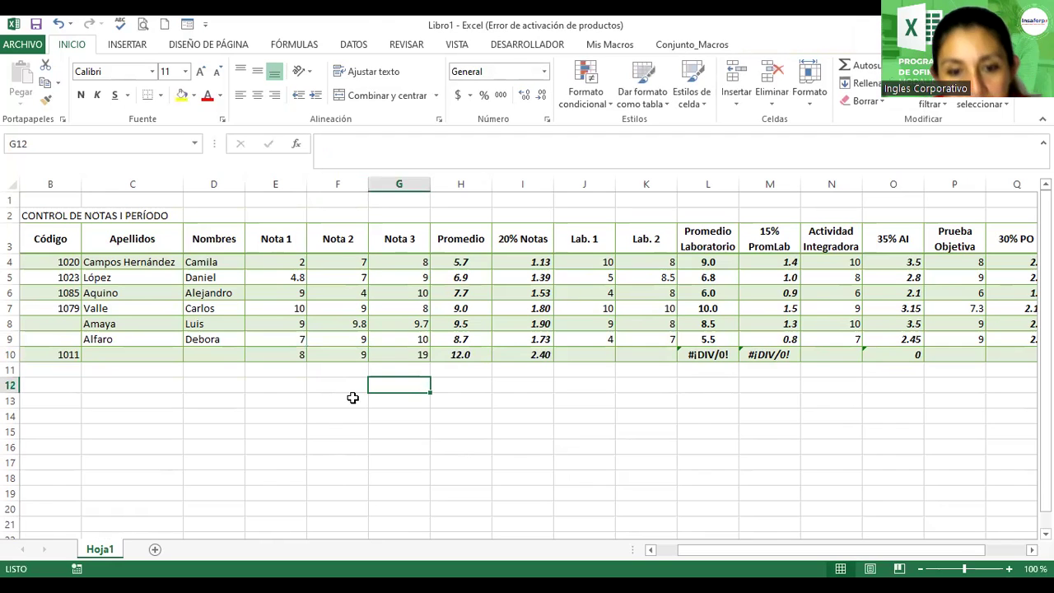
pyautogui.click(408, 355)
pyautogui.write('9')
pyautogui.press('Return')
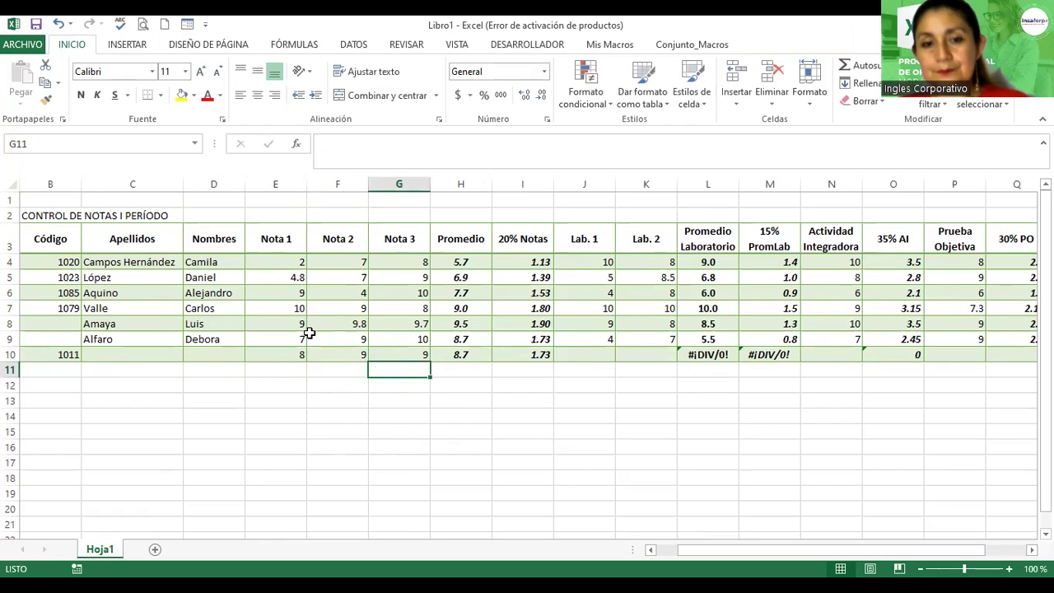
pyautogui.click(345, 360)
pyautogui.click(569, 306)
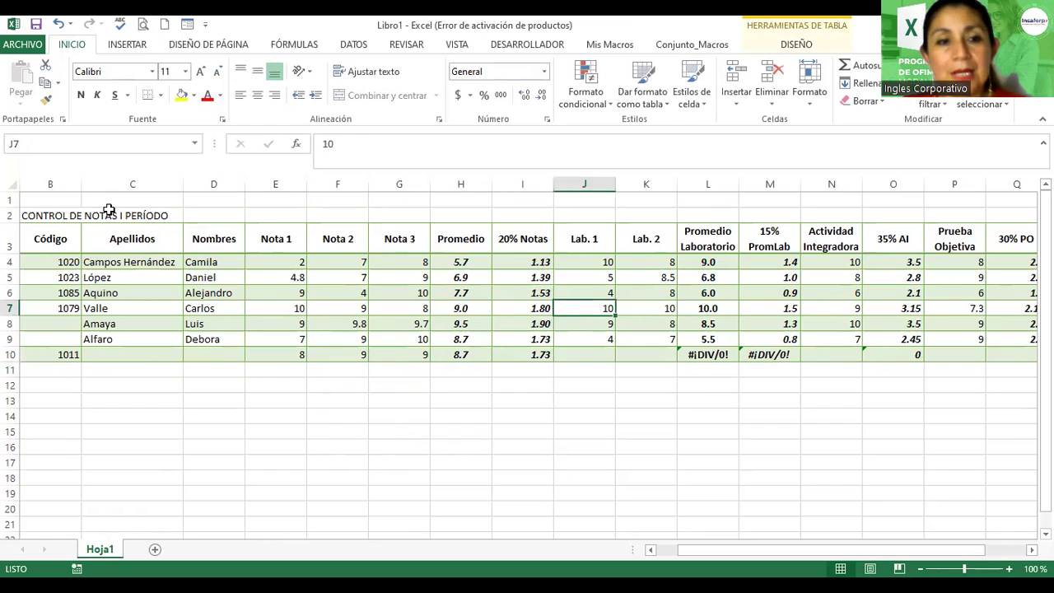
# Step: Merge and centre the title cells across all the table's columns
pyautogui.moveTo(46, 203); pyautogui.dragTo(332, 222)
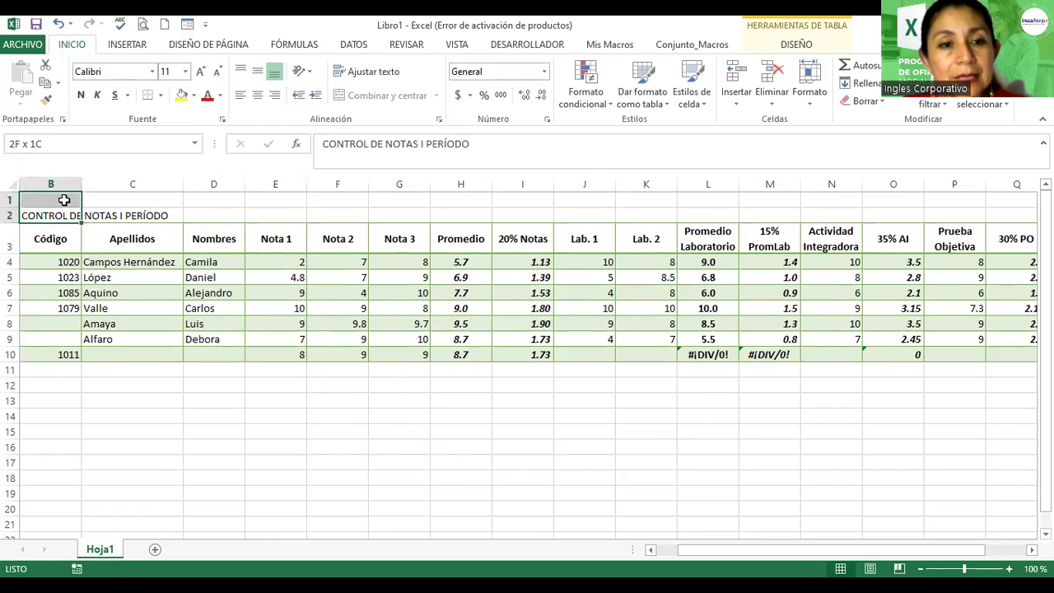
pyautogui.moveTo(332, 222); pyautogui.dragTo(997, 220)
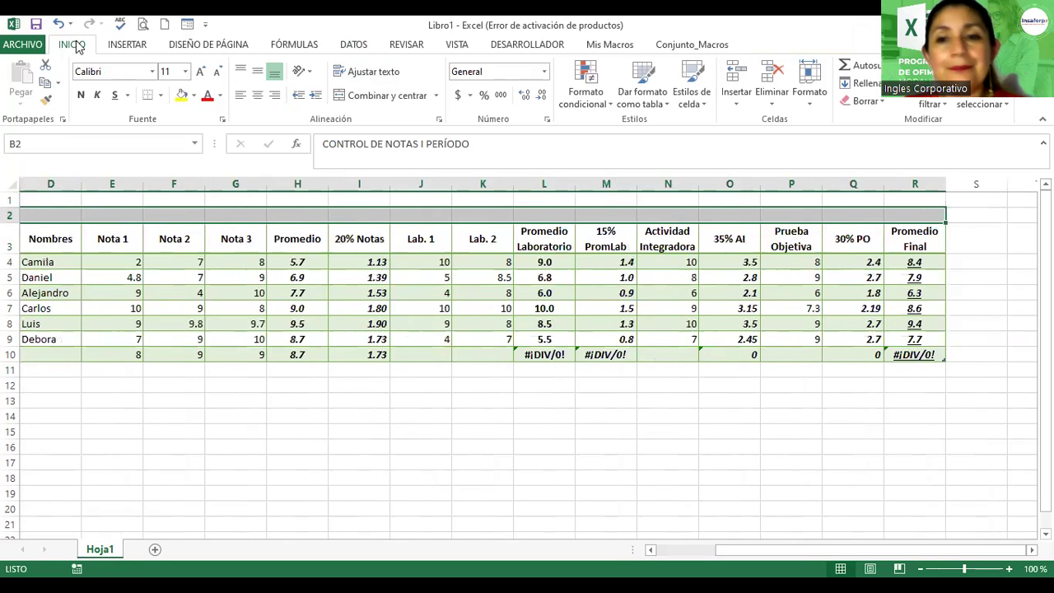
pyautogui.click(397, 103)
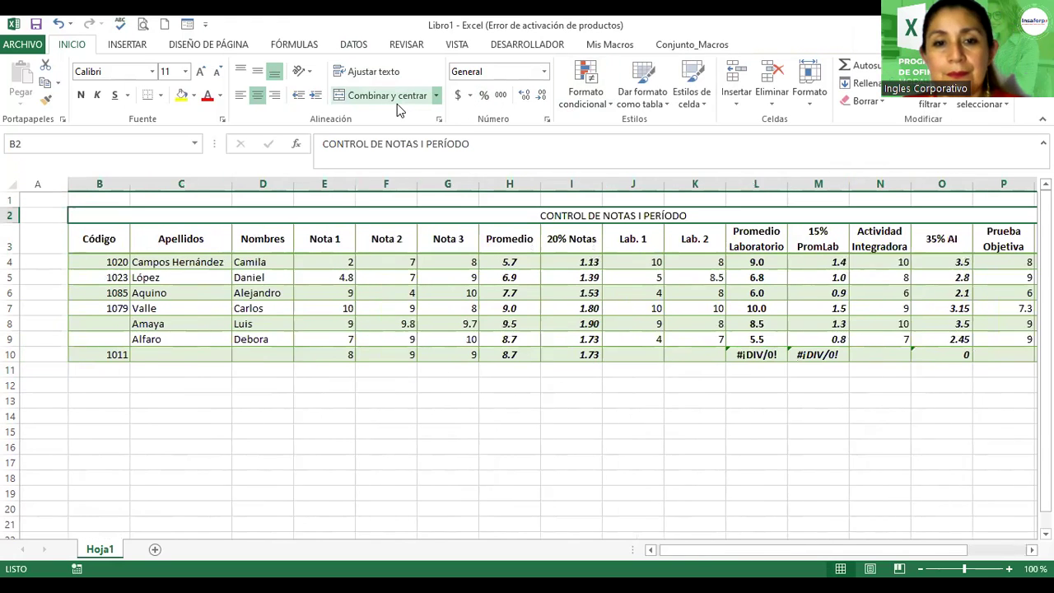
# Step: Increase the title's font size step by step to 26
pyautogui.click(201, 72)
pyautogui.click(202, 71)
pyautogui.click(202, 72)
pyautogui.click(202, 71)
pyautogui.click(202, 72)
pyautogui.click(202, 72)
pyautogui.click(202, 71)
pyautogui.click(202, 71)
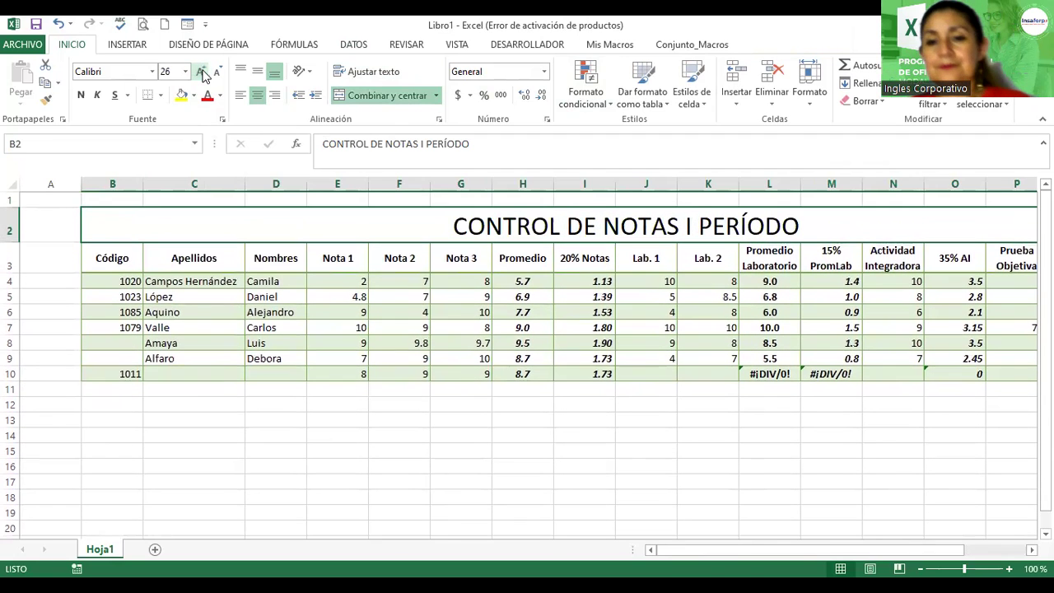
pyautogui.scroll(-1, 830, 345)
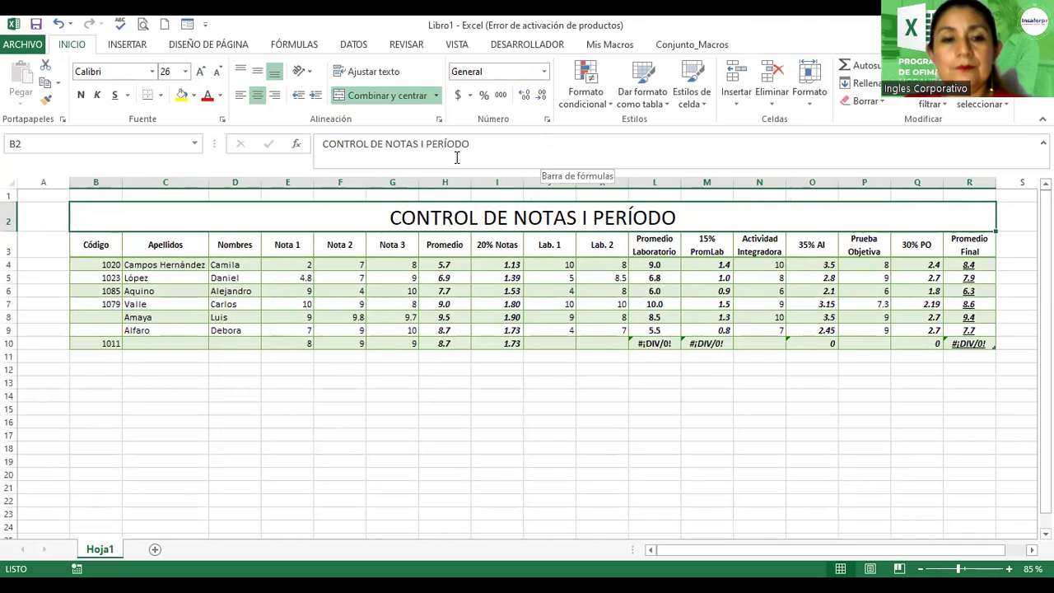
# Step: Set the title font to Adobe Fan Heiti Std B
pyautogui.click(152, 72)
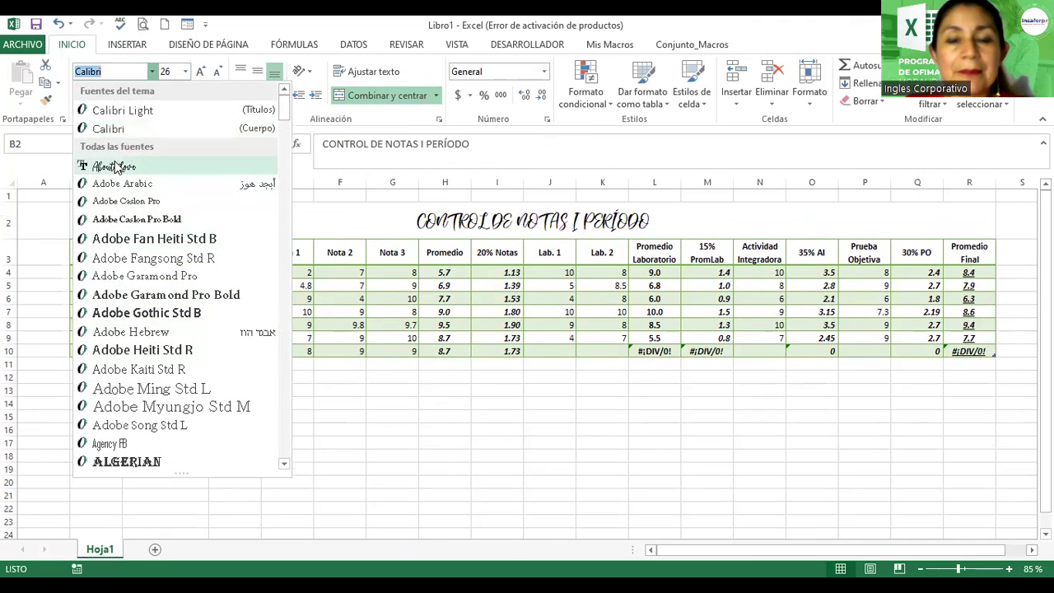
pyautogui.click(154, 238)
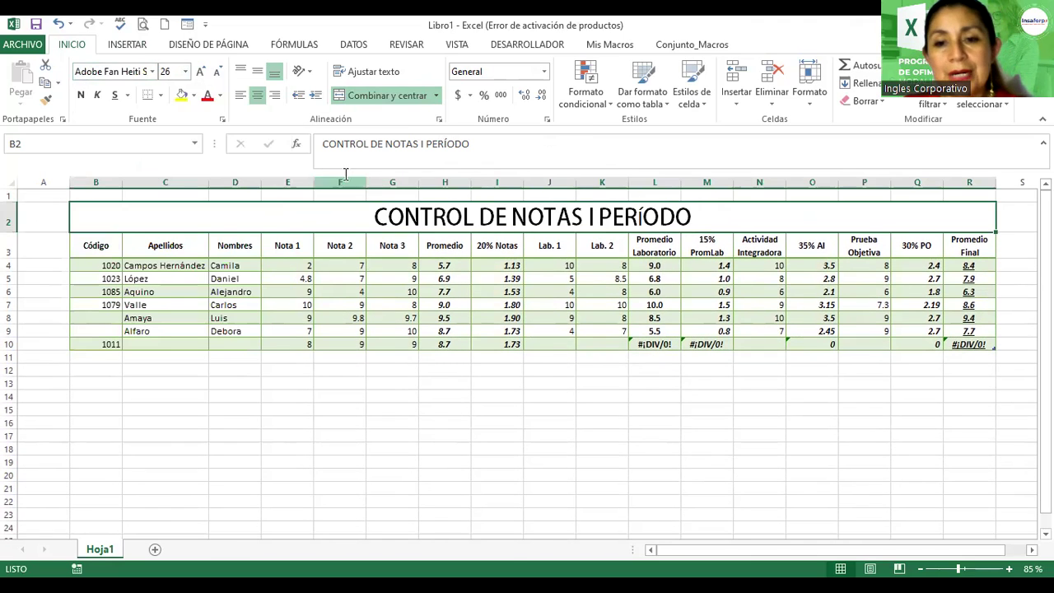
pyautogui.click(196, 97)
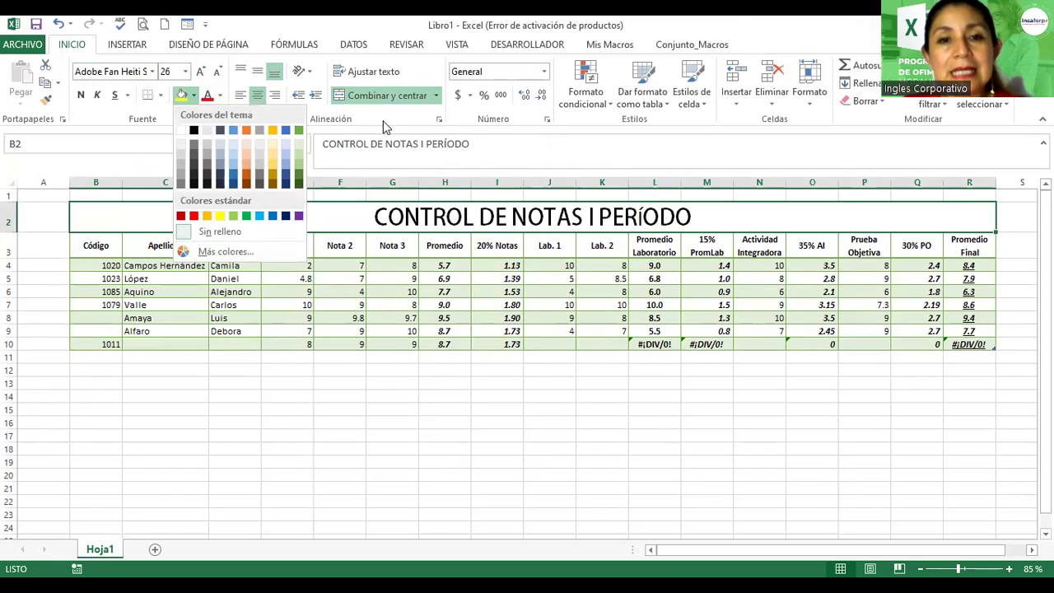
pyautogui.press('Escape')
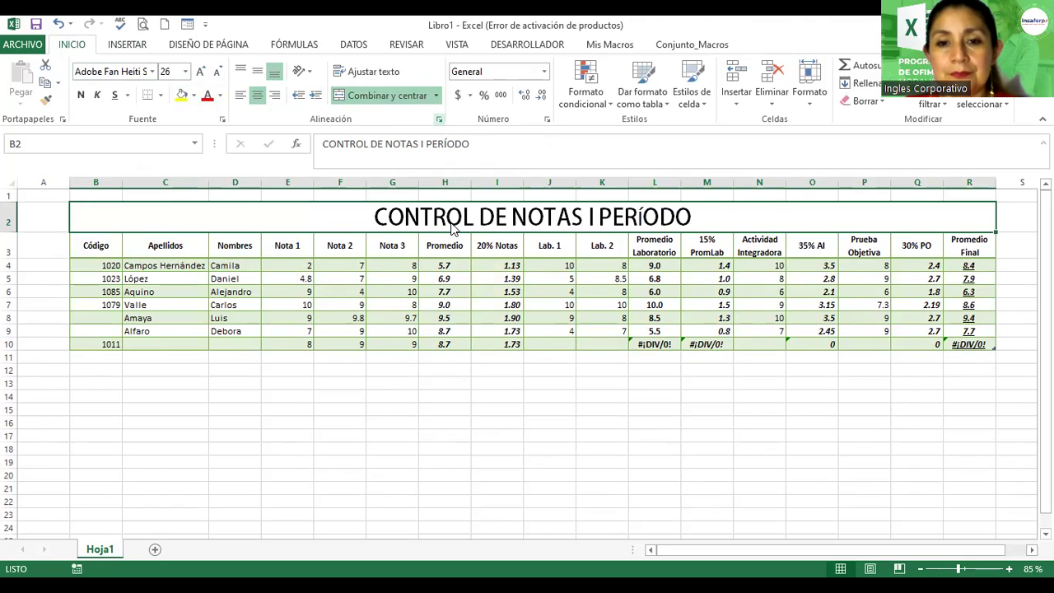
# Step: Fill the title cell with a diagonal-up gradient ending in light green
pyautogui.hotkey('ctrl', '1')
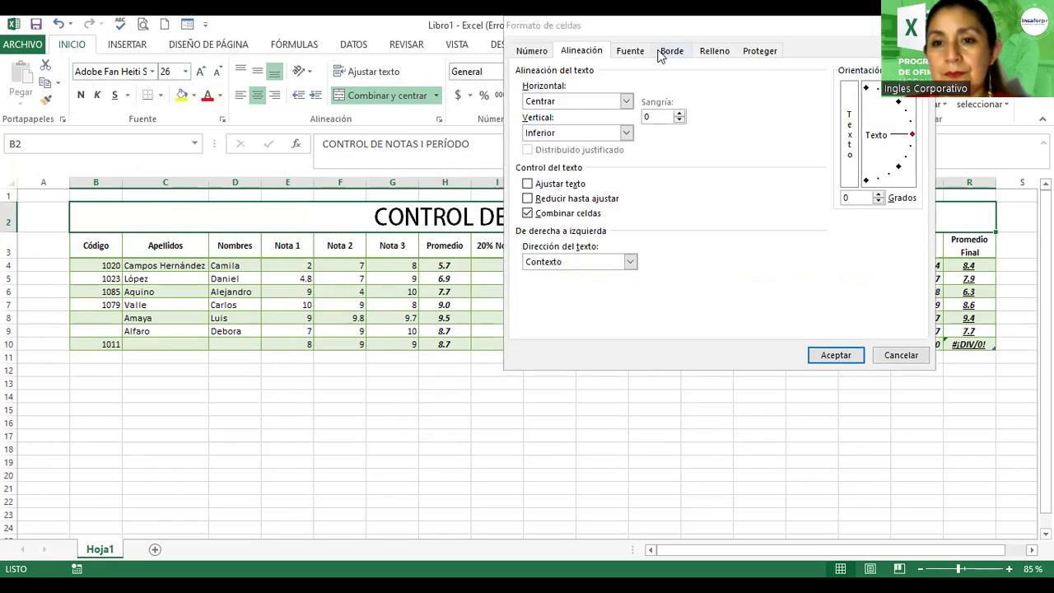
pyautogui.click(715, 51)
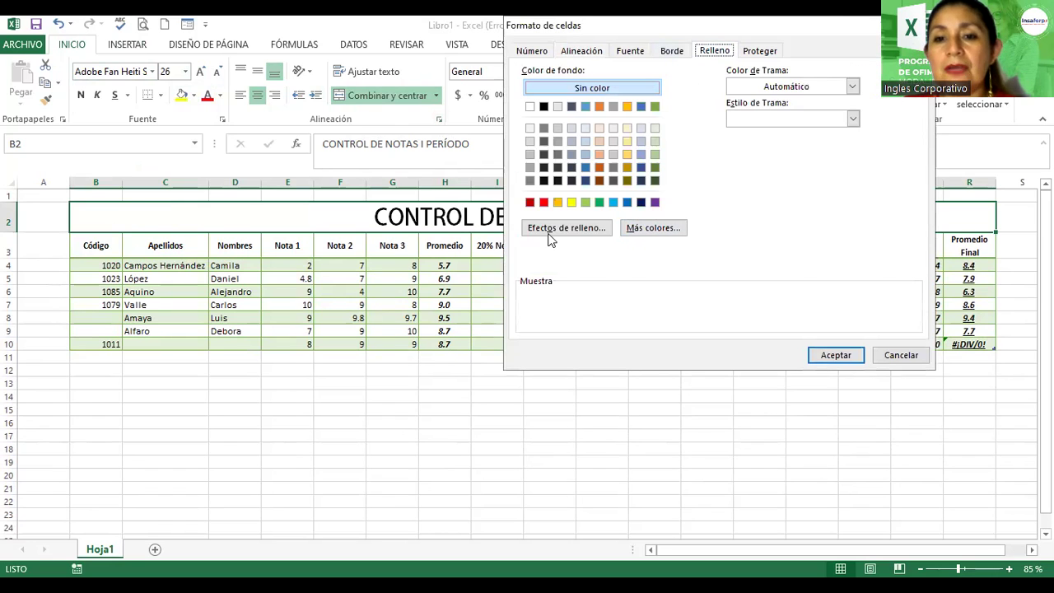
pyautogui.click(556, 231)
pyautogui.click(581, 258)
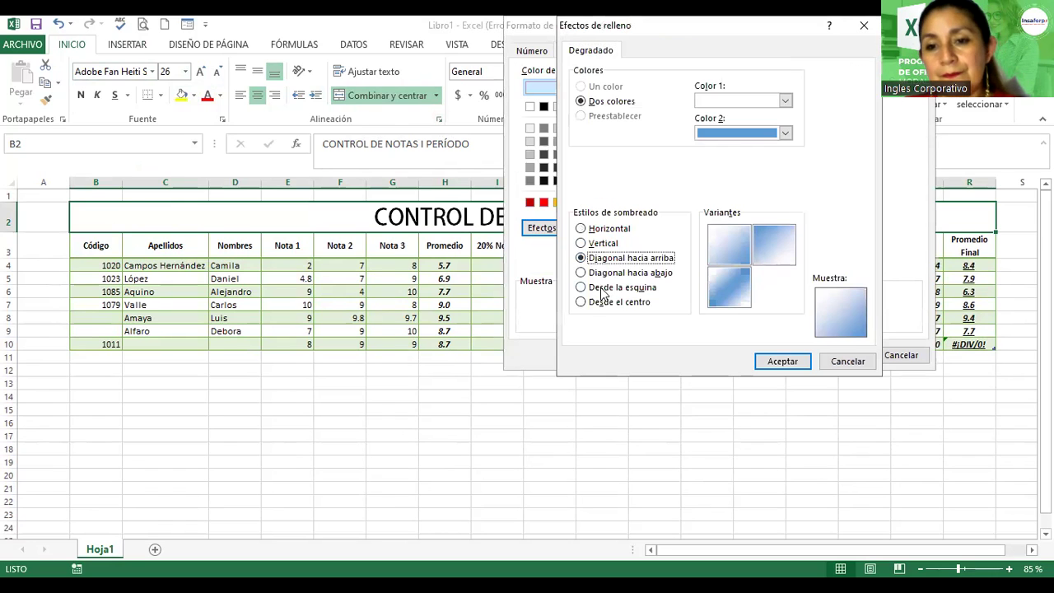
pyautogui.click(722, 134)
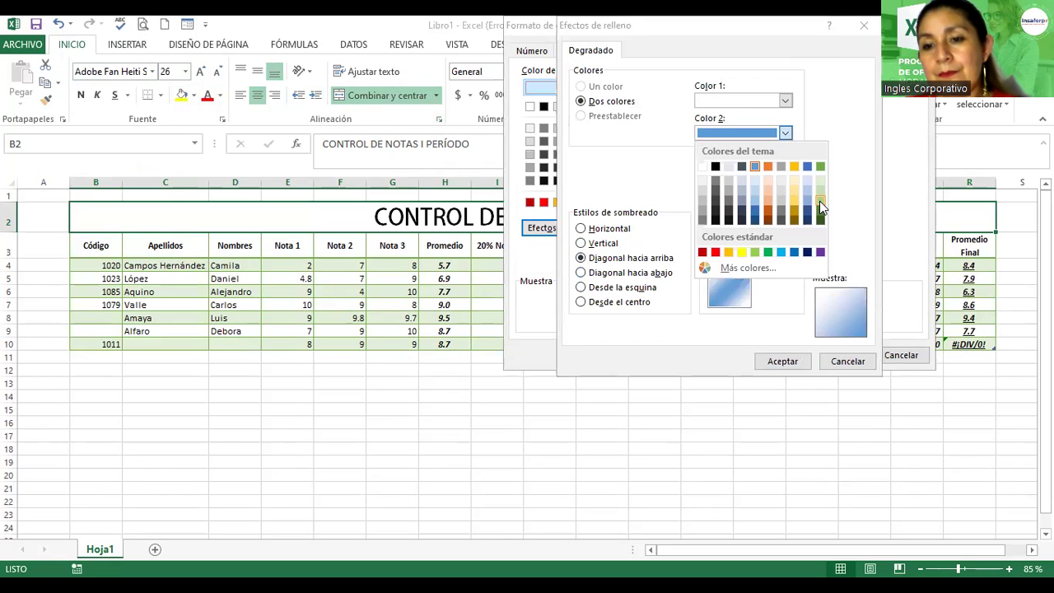
pyautogui.click(820, 201)
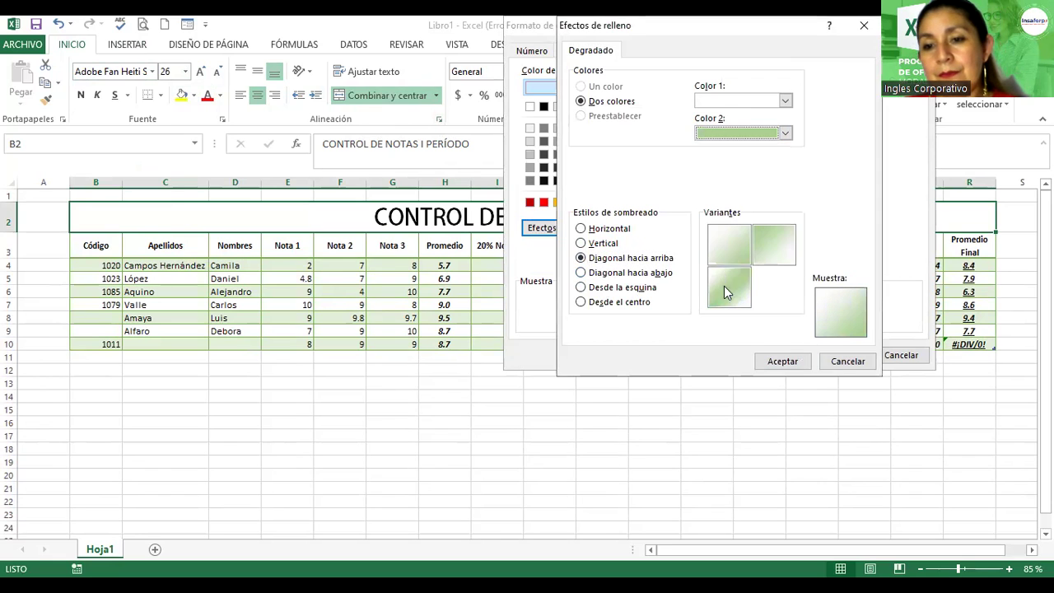
pyautogui.click(784, 362)
pyautogui.click(835, 356)
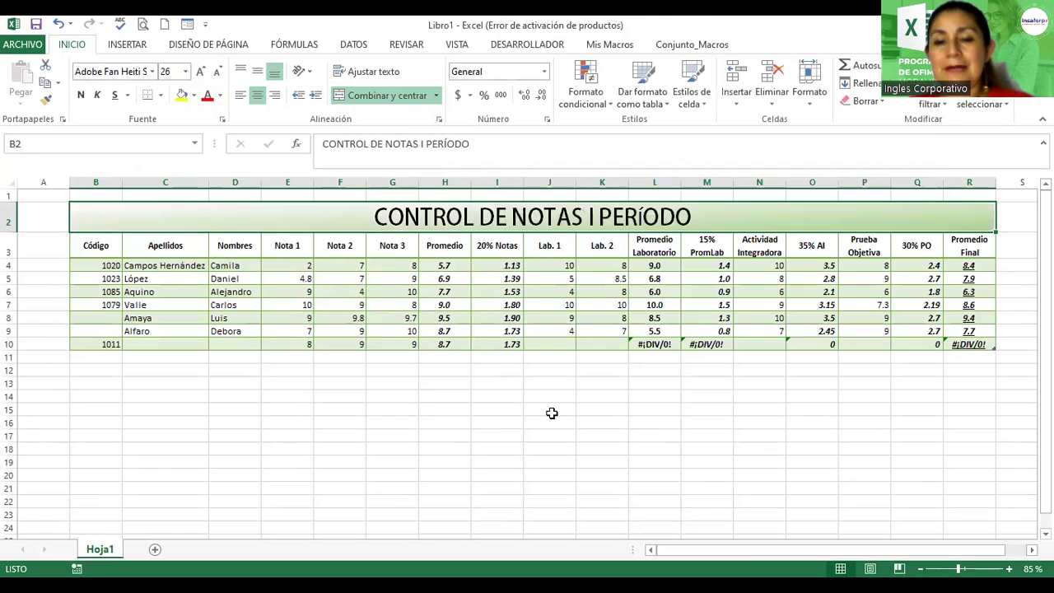
pyautogui.click(552, 414)
# Step: Select the grade table and apply the green Estilo de tabla medio 14
pyautogui.click(235, 278)
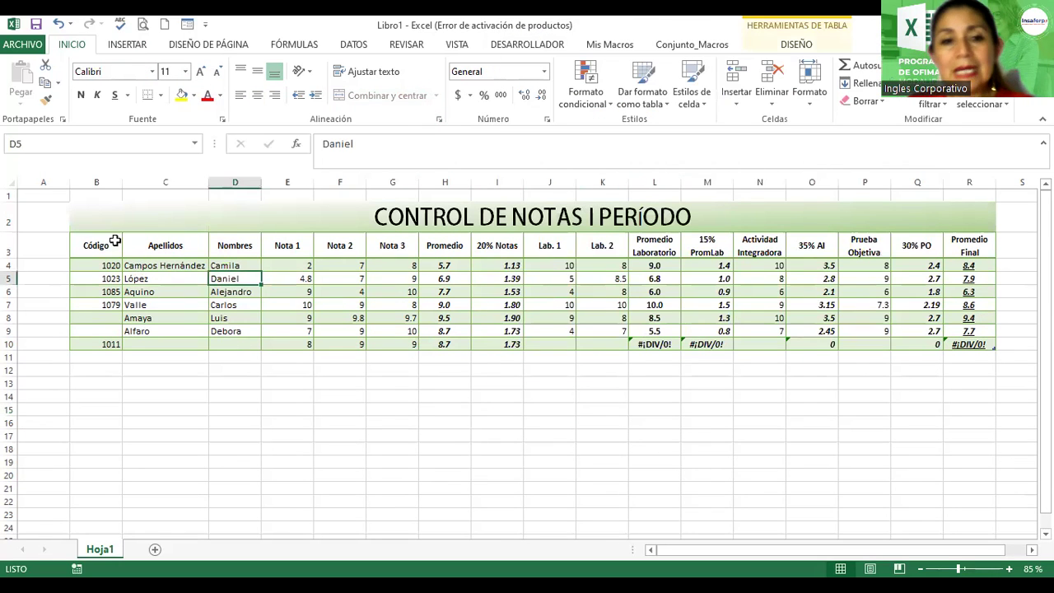
pyautogui.moveTo(112, 246)
pyautogui.mouseDown()
pyautogui.moveTo(884, 259)
pyautogui.moveTo(953, 346)
pyautogui.mouseUp()
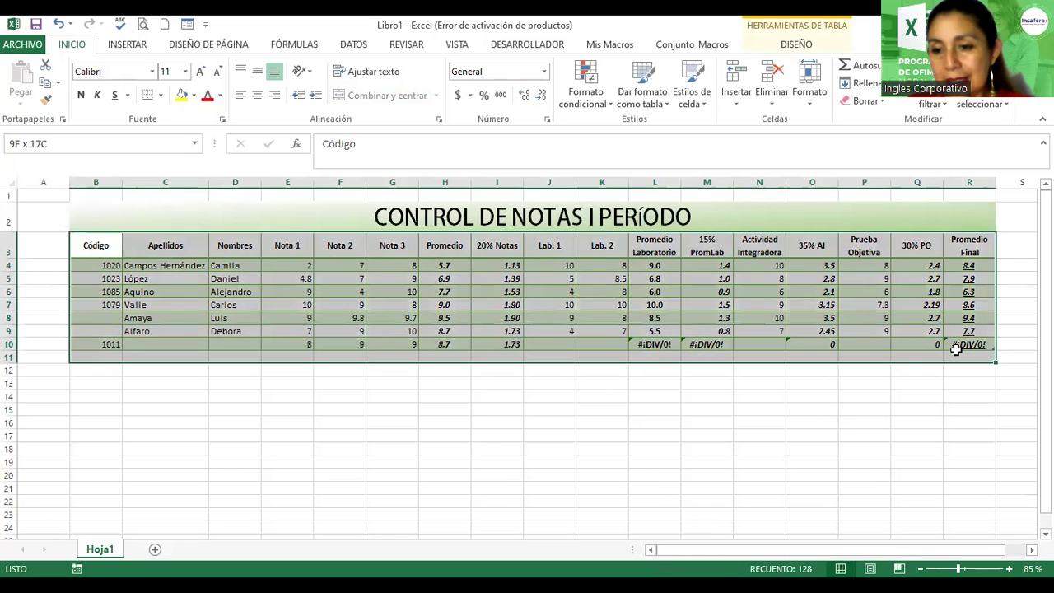
pyautogui.click(817, 264)
pyautogui.click(604, 303)
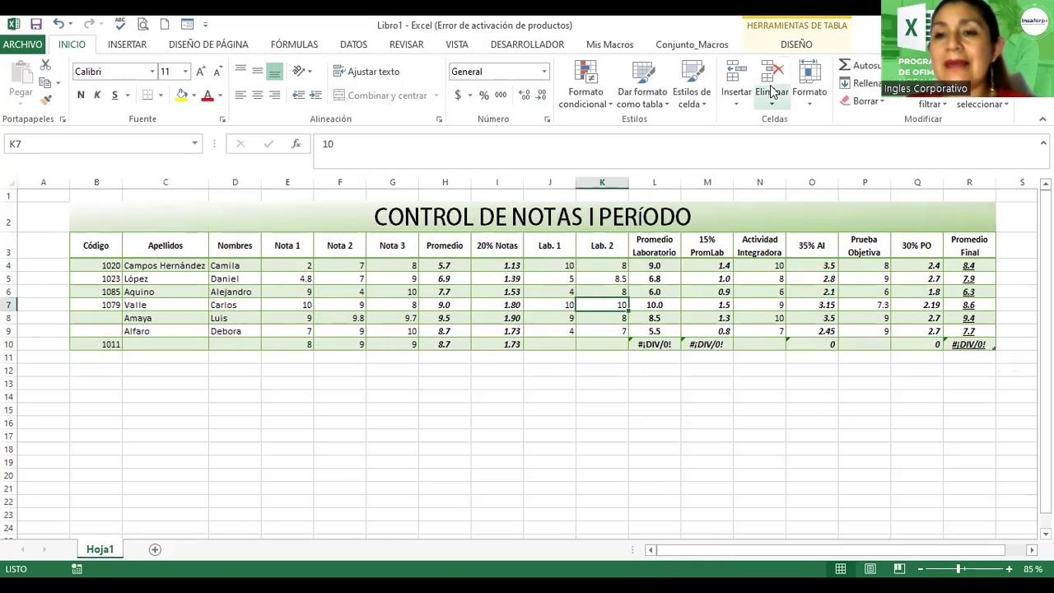
pyautogui.click(796, 45)
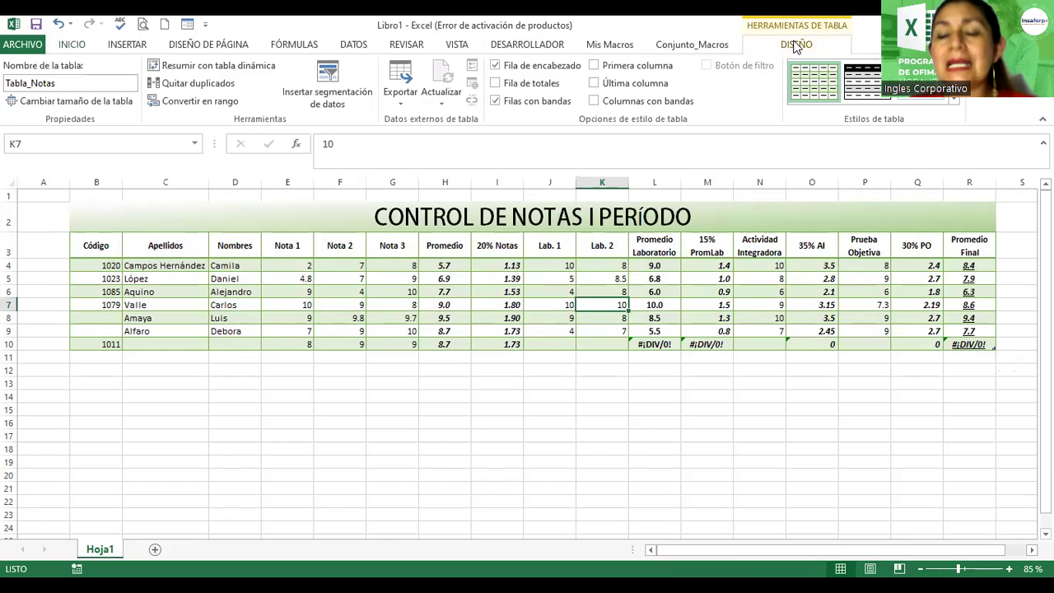
pyautogui.click(955, 104)
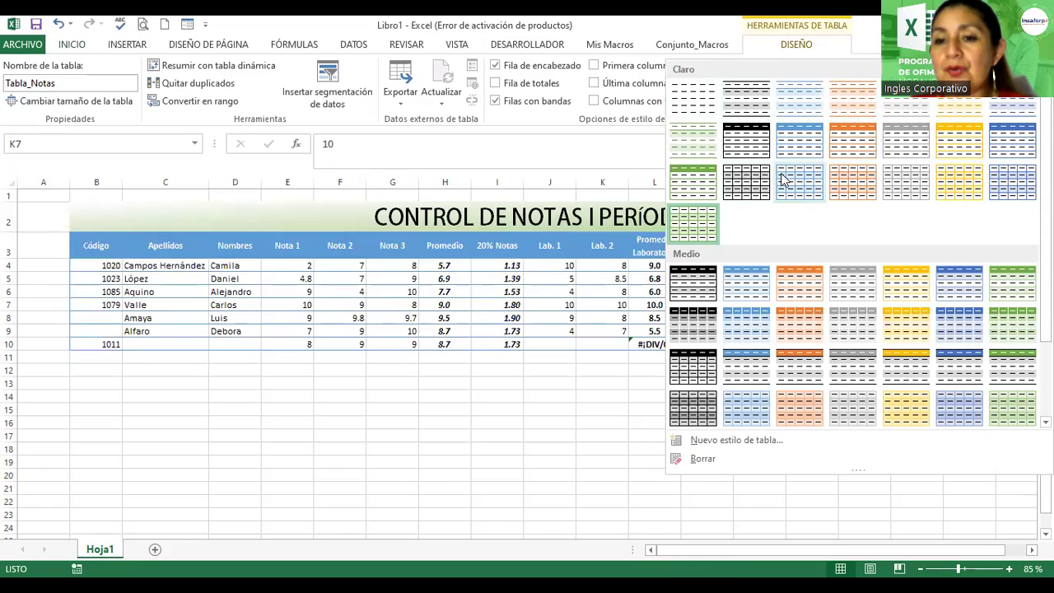
pyautogui.scroll(-2, 708, 274)
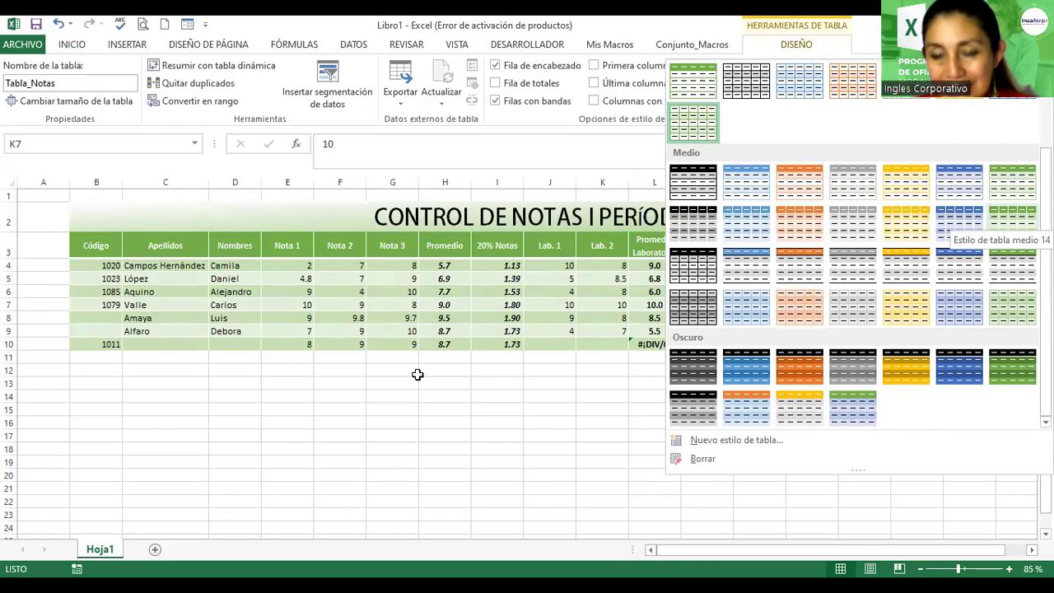
pyautogui.click(401, 355)
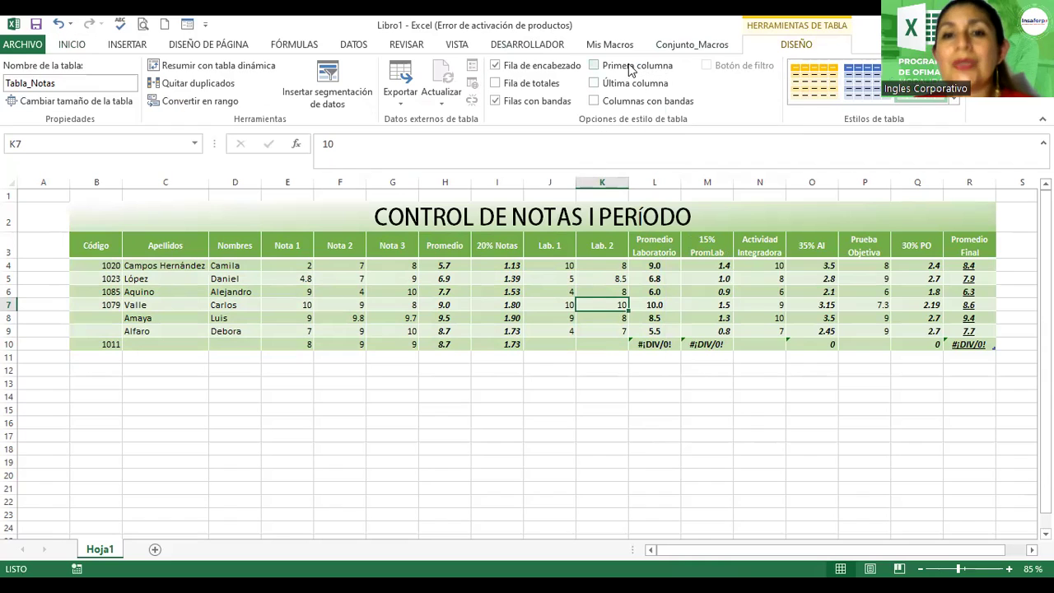
# Step: Toggle Fila de encabezado off and on, leaving it on, and enable Primera columna
pyautogui.click(496, 66)
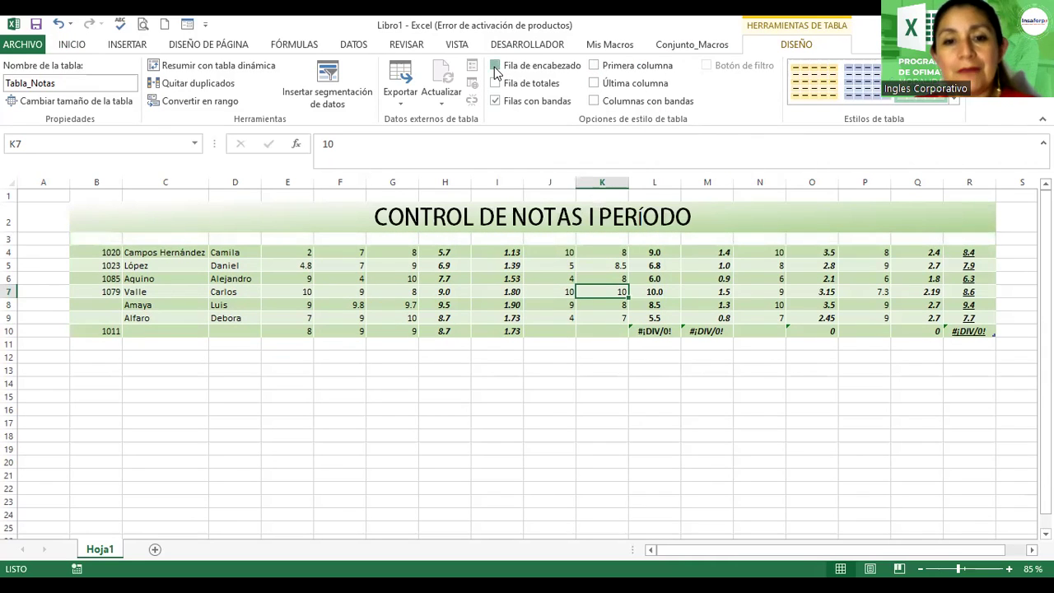
pyautogui.click(495, 66)
pyautogui.click(495, 66)
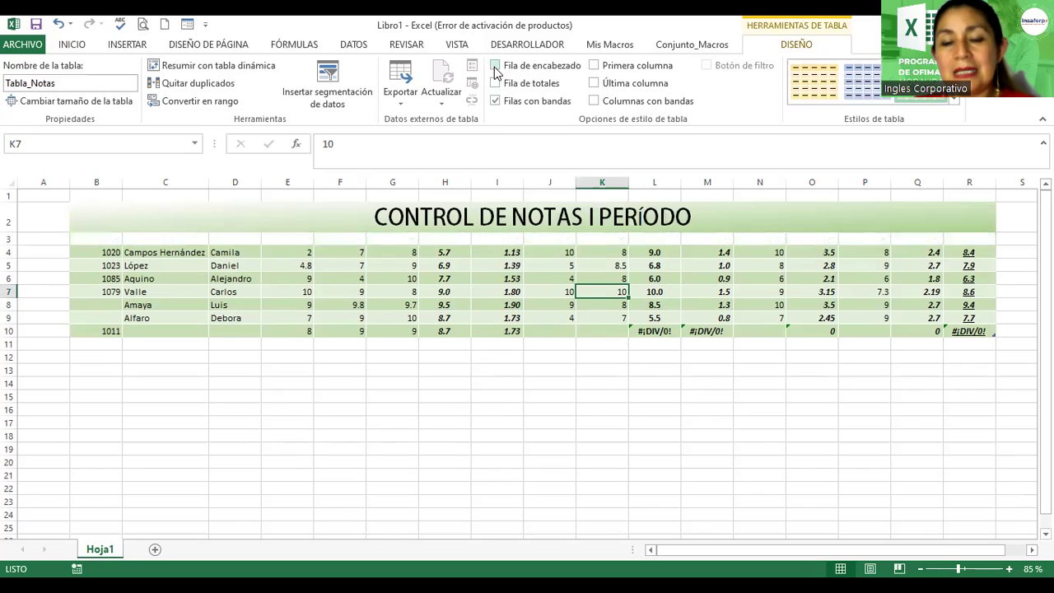
pyautogui.click(495, 65)
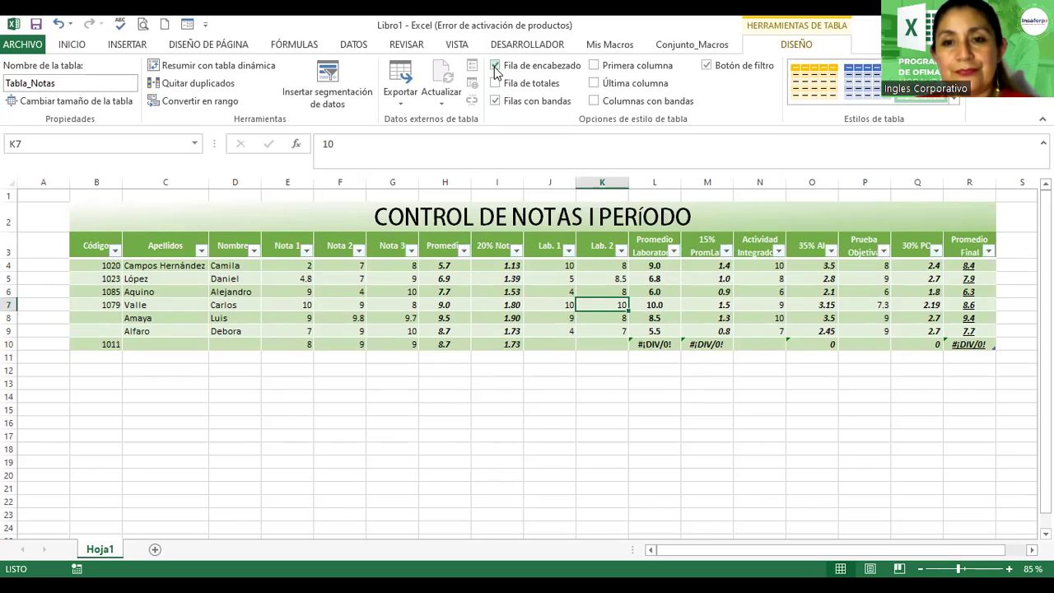
pyautogui.click(496, 66)
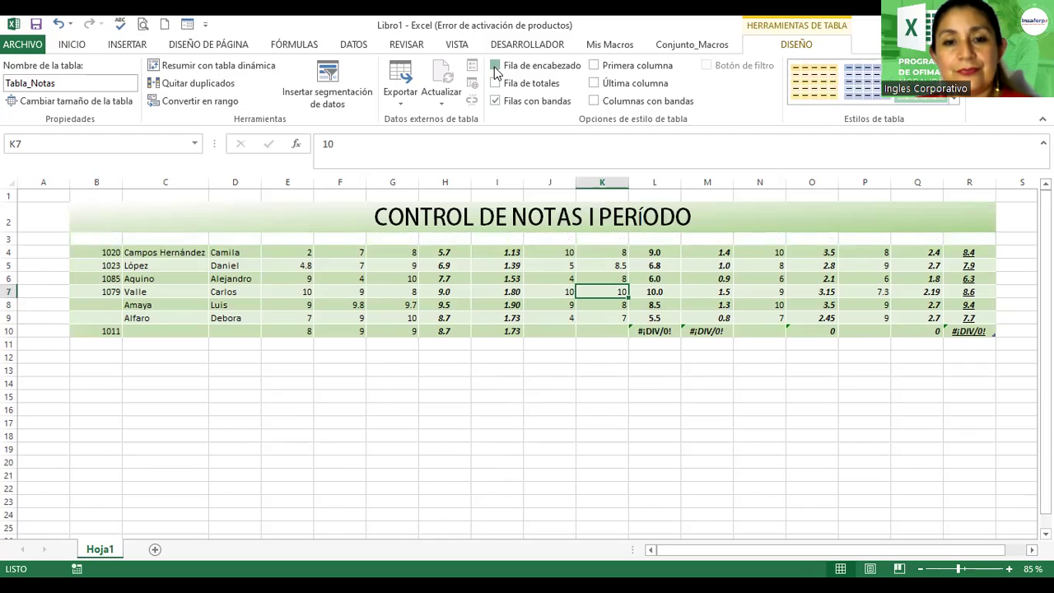
pyautogui.click(495, 66)
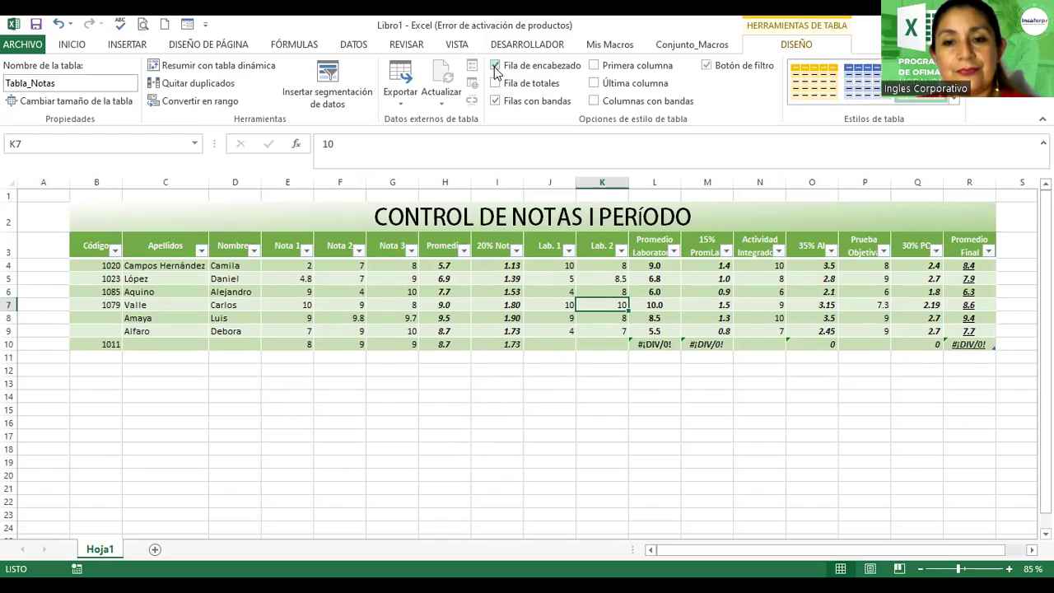
pyautogui.click(595, 65)
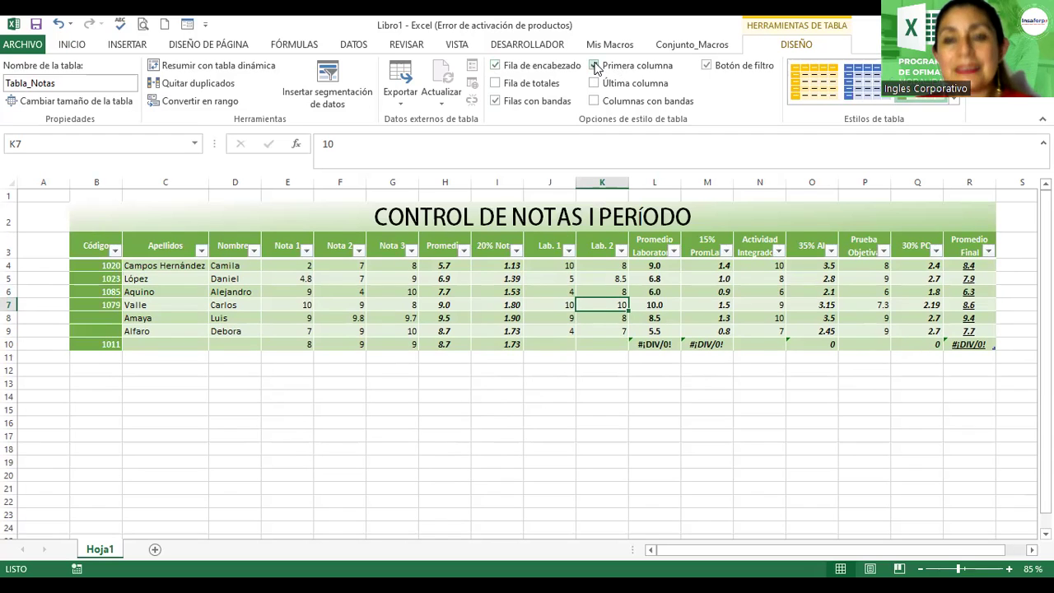
pyautogui.click(594, 66)
pyautogui.click(595, 66)
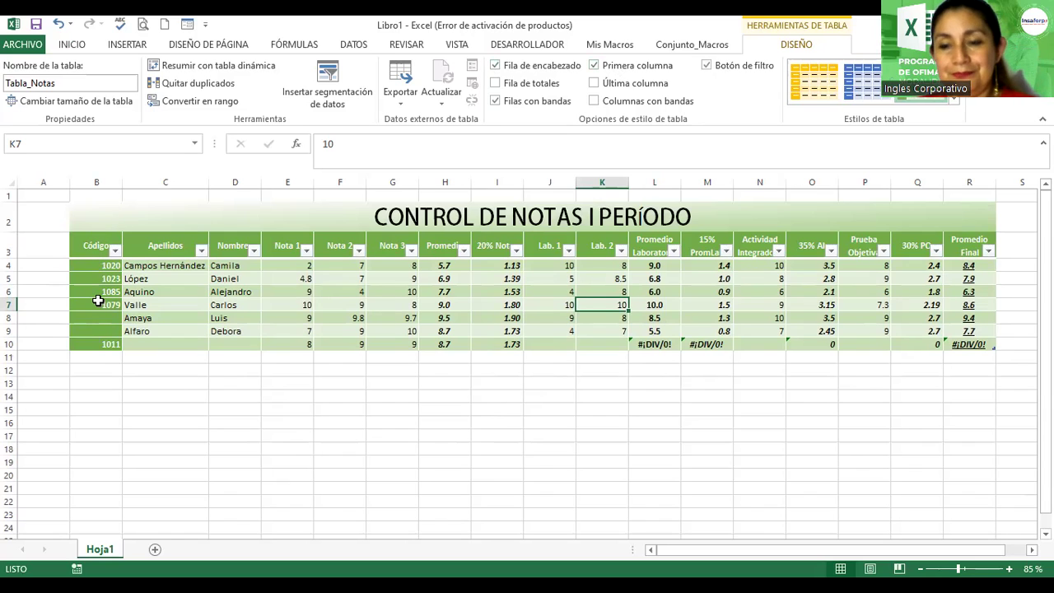
# Step: Test Filas con bandas on and off, leaving banded rows on
pyautogui.click(495, 101)
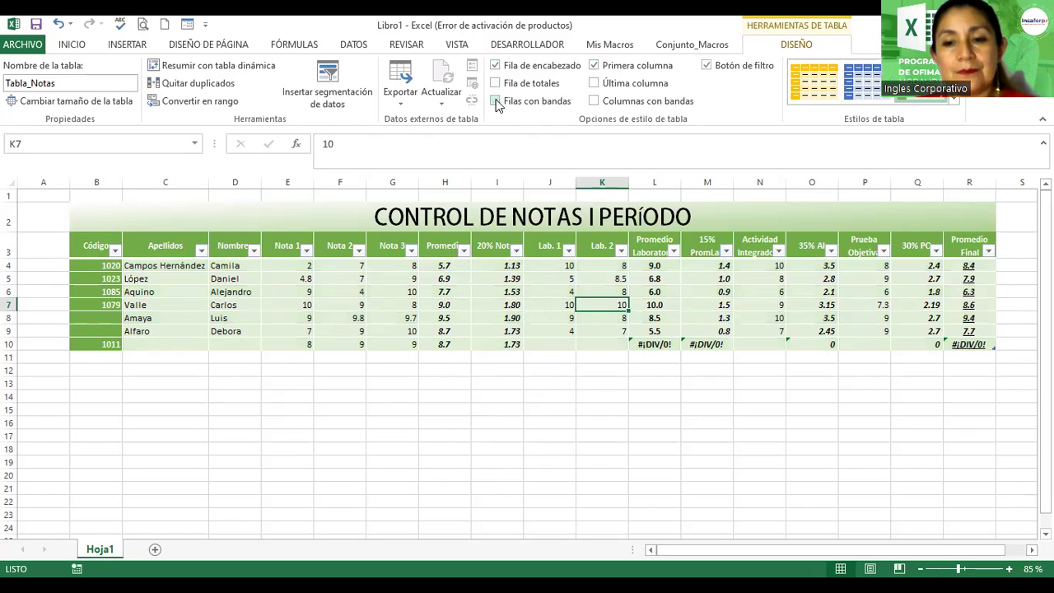
pyautogui.click(495, 102)
pyautogui.click(495, 101)
pyautogui.click(495, 100)
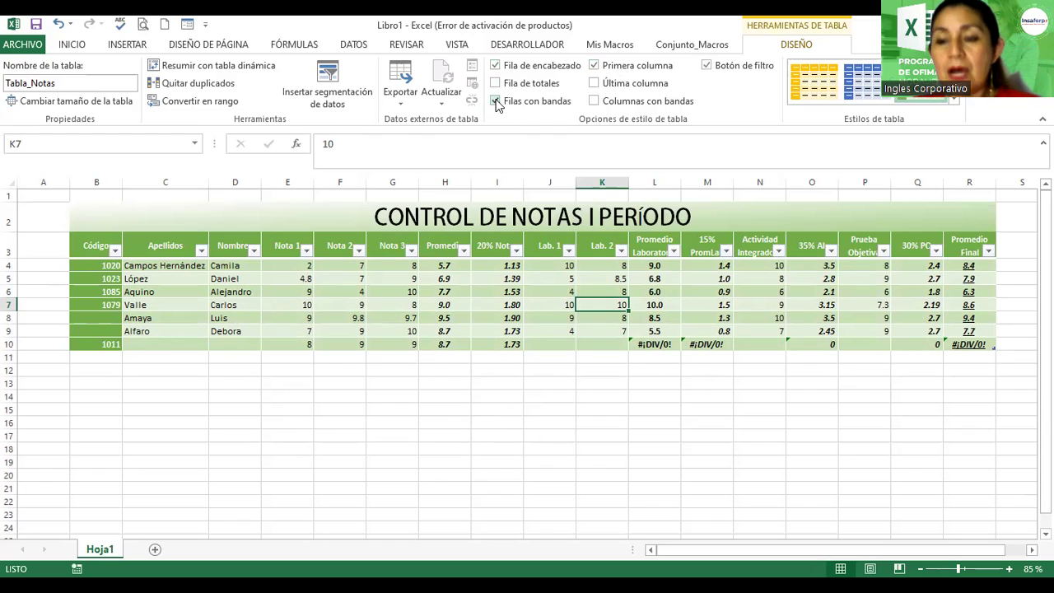
pyautogui.click(496, 101)
pyautogui.click(496, 101)
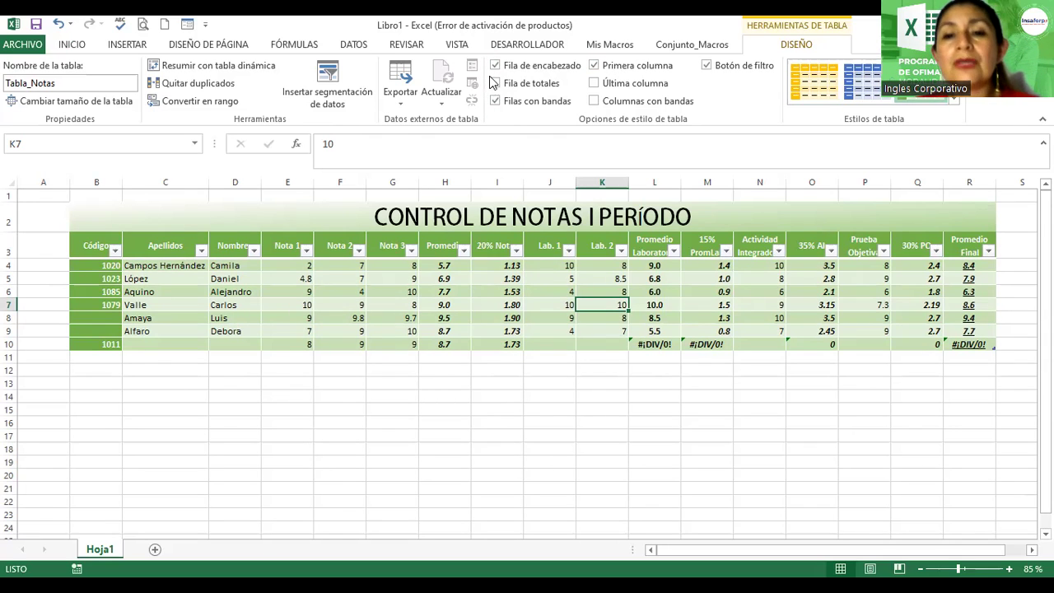
# Step: Turn on Fila de totales so a Total row appears below the last student
pyautogui.click(495, 83)
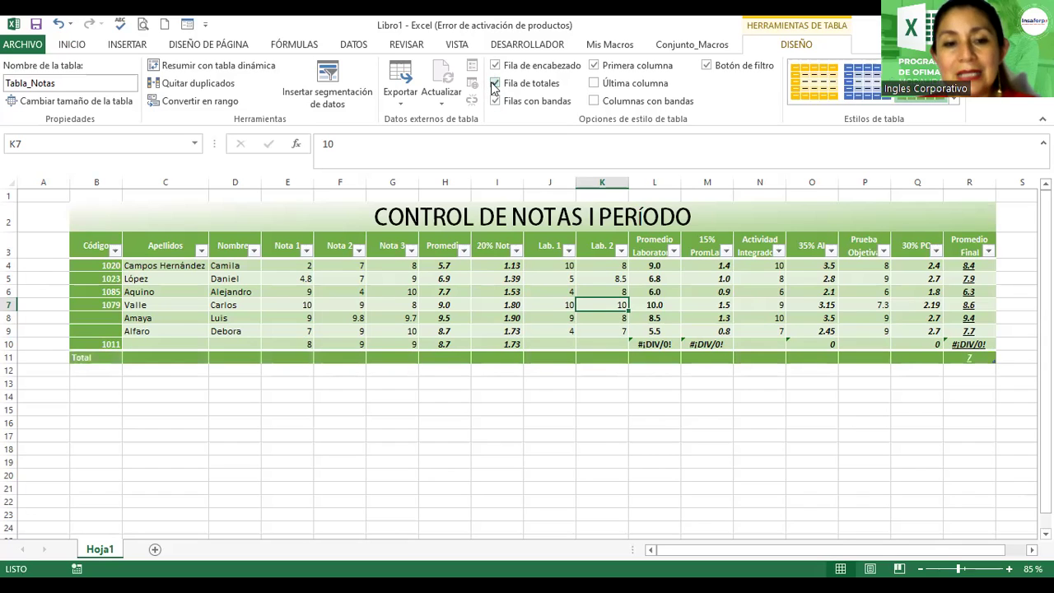
pyautogui.click(494, 84)
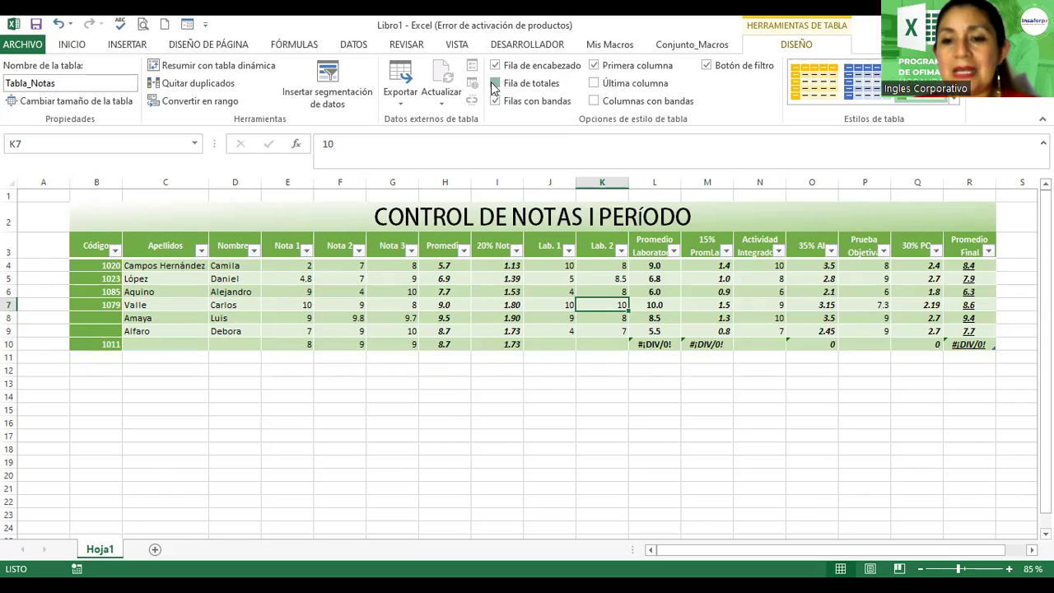
pyautogui.click(494, 84)
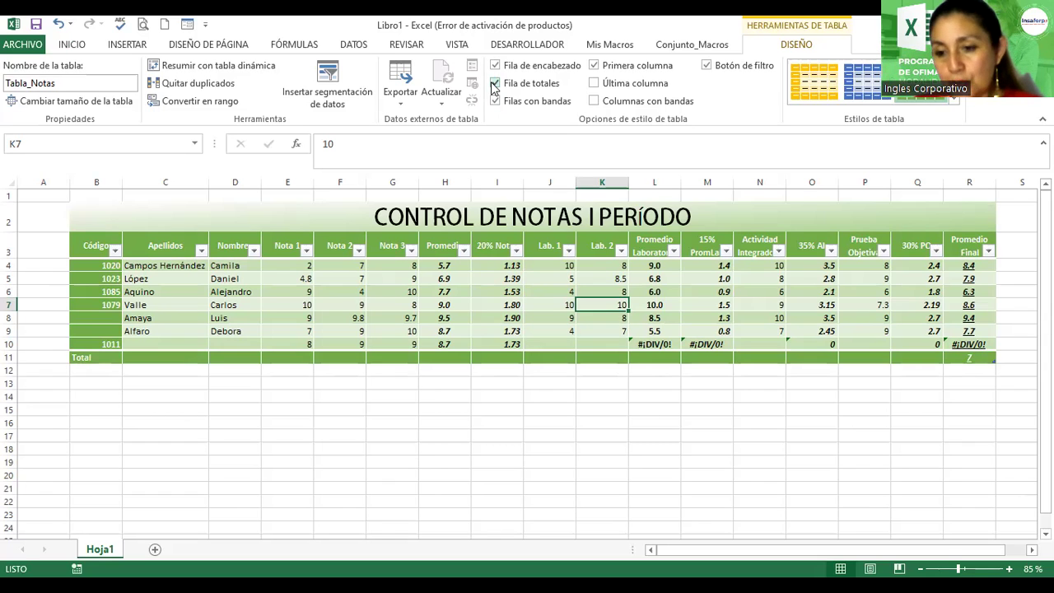
# Step: Total Nota 1 with =SUMA over rows 4–10, giving 49.8
pyautogui.click(288, 357)
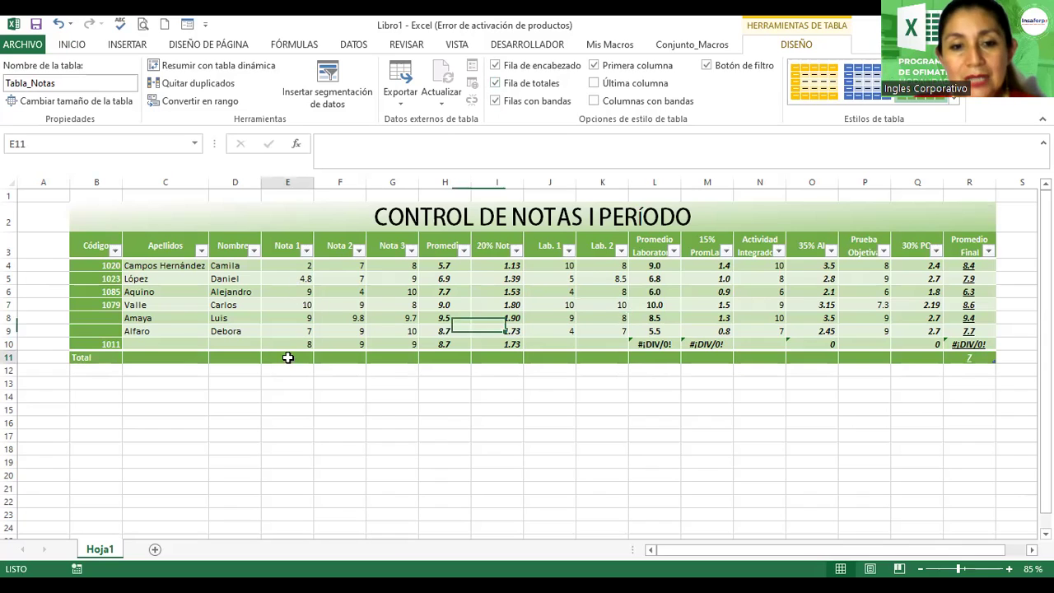
pyautogui.write('=')
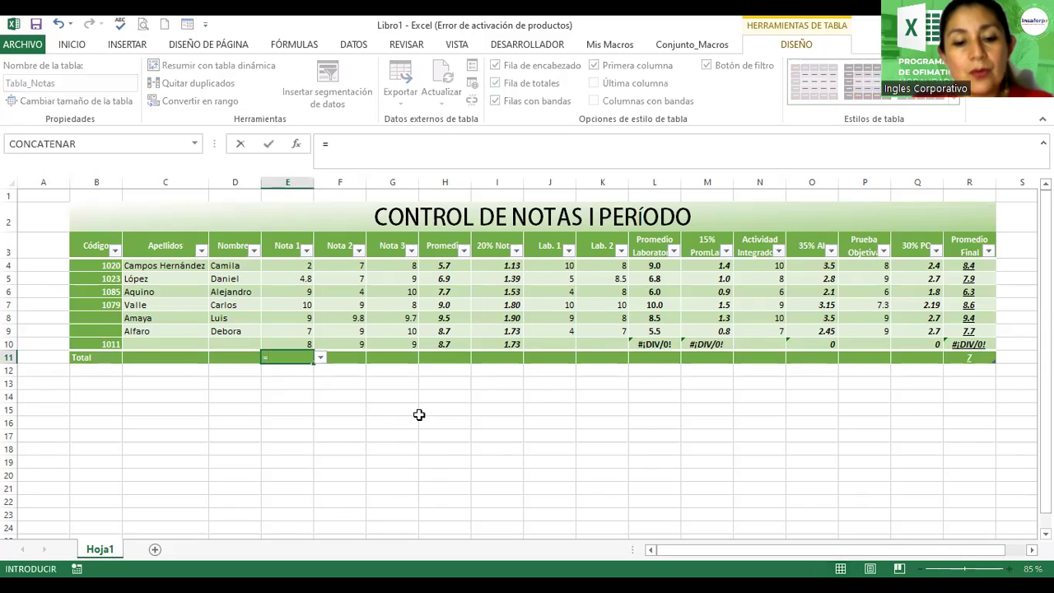
pyautogui.write('suma(')
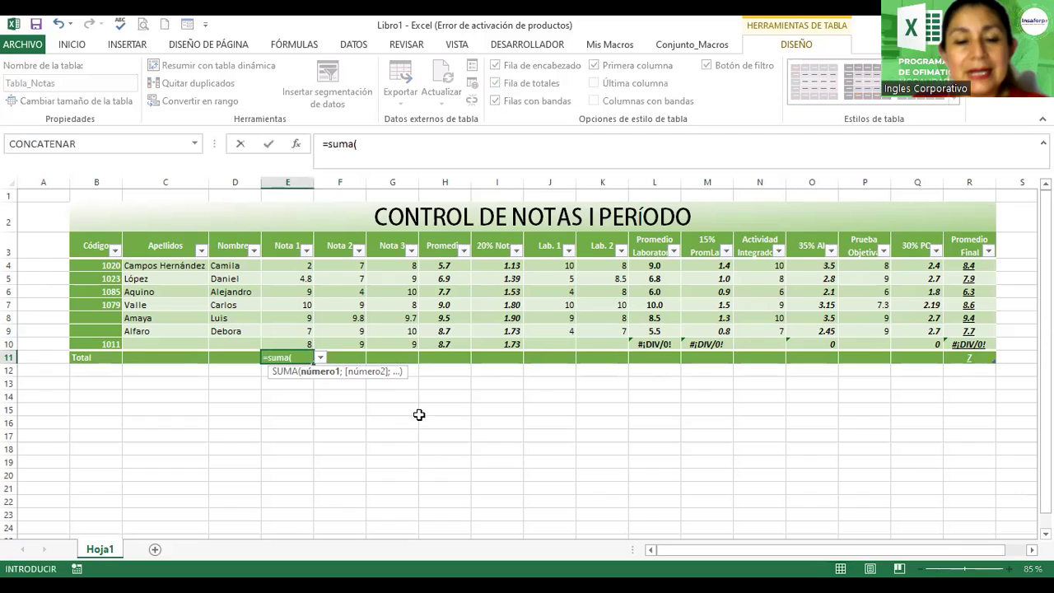
pyautogui.moveTo(289, 266); pyautogui.dragTo(288, 342)
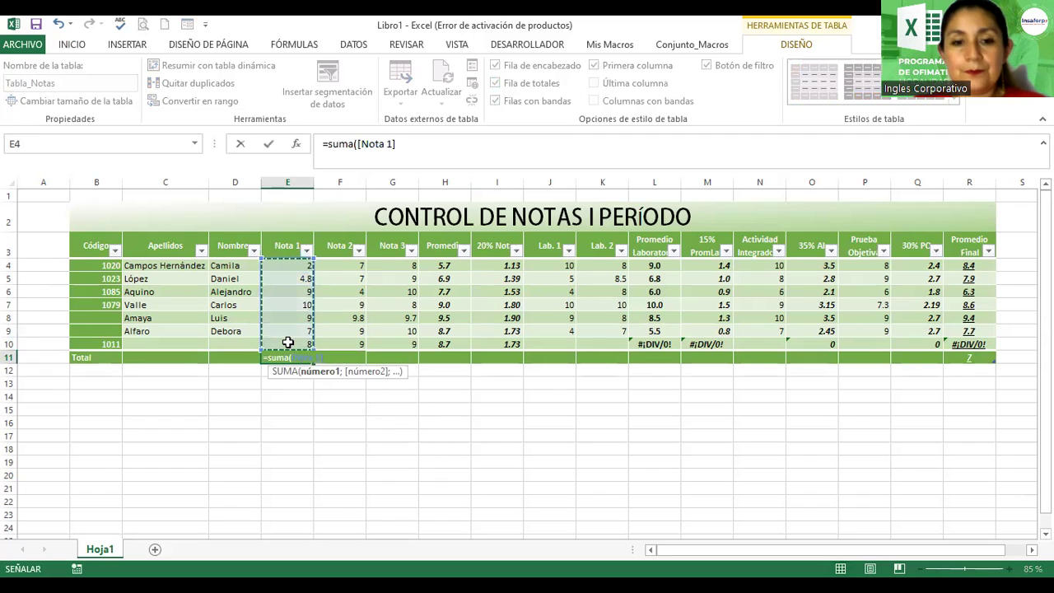
pyautogui.press('Return')
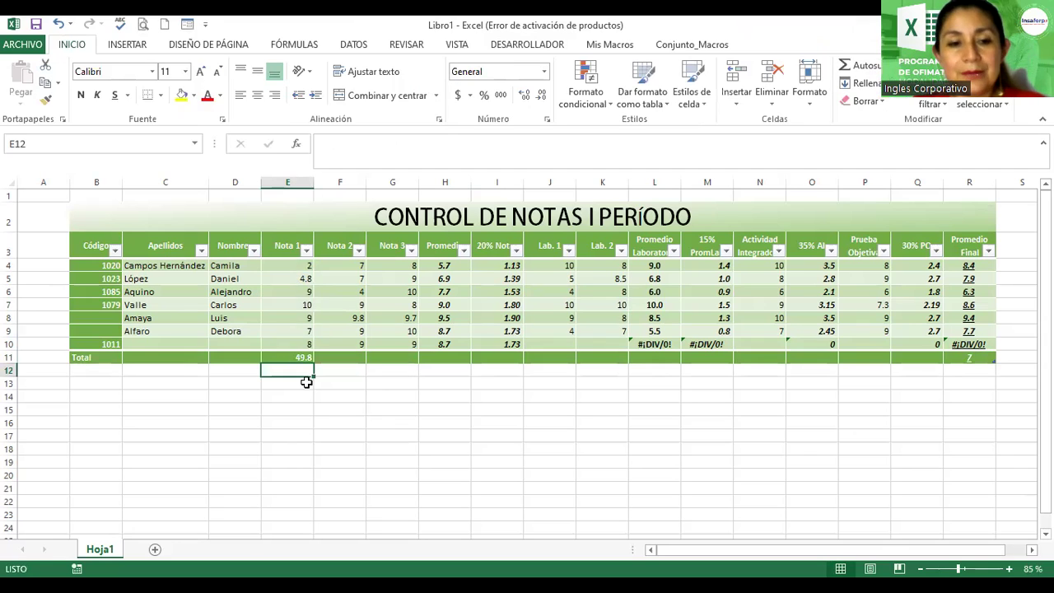
pyautogui.scroll(1, 513, 434)
pyautogui.moveTo(775, 550); pyautogui.dragTo(745, 550)
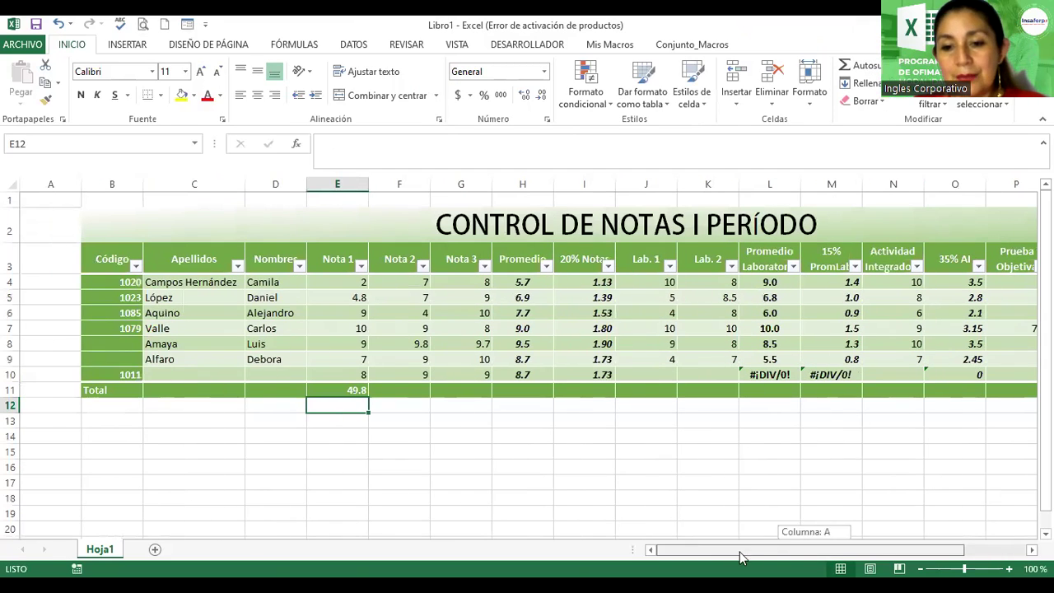
pyautogui.click(323, 387)
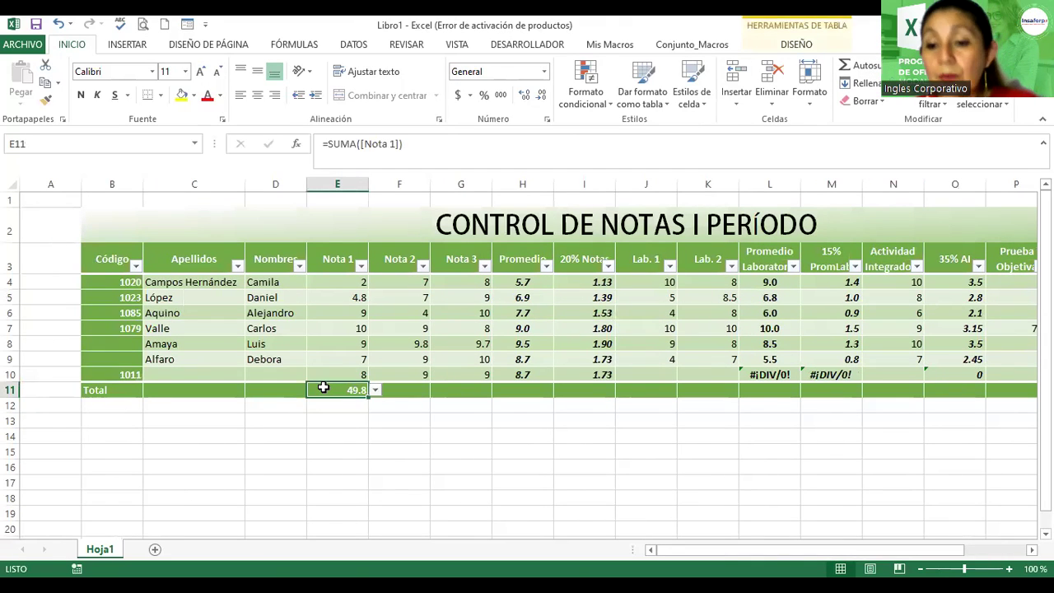
# Step: Browse the Nota 1 values and Total row cells, leaving Nota 1's function unchanged
pyautogui.click(332, 347)
pyautogui.click(339, 311)
pyautogui.click(351, 391)
pyautogui.click(375, 390)
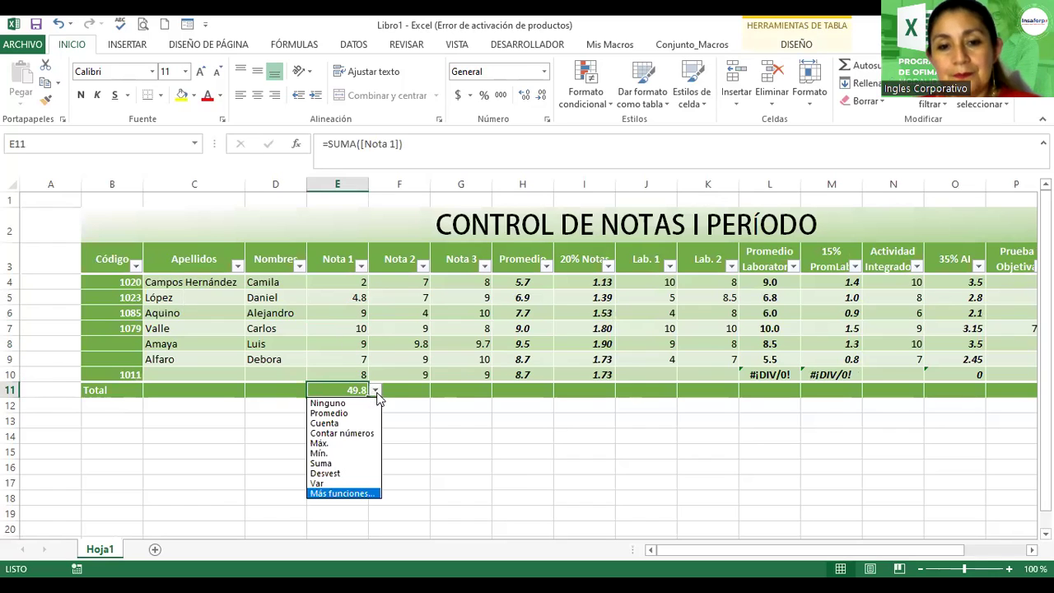
pyautogui.click(333, 371)
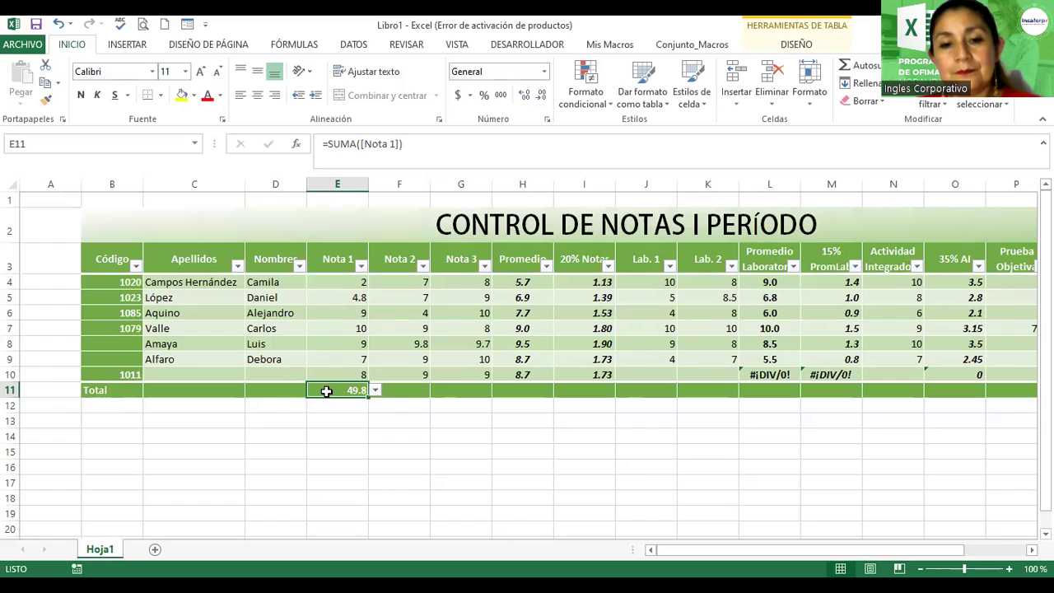
pyautogui.click(423, 391)
pyautogui.click(470, 393)
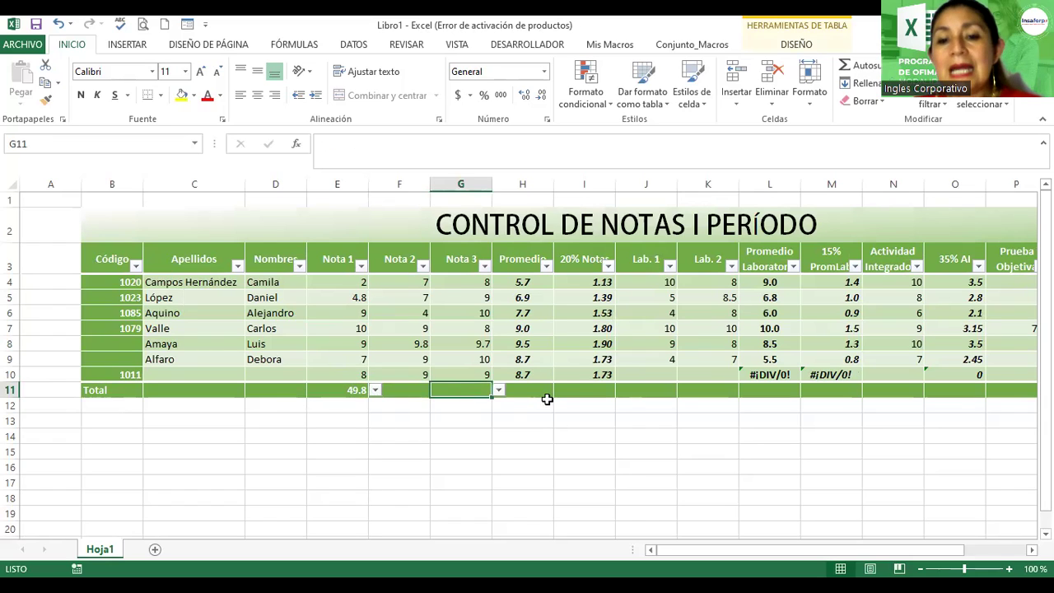
pyautogui.click(546, 395)
pyautogui.click(600, 396)
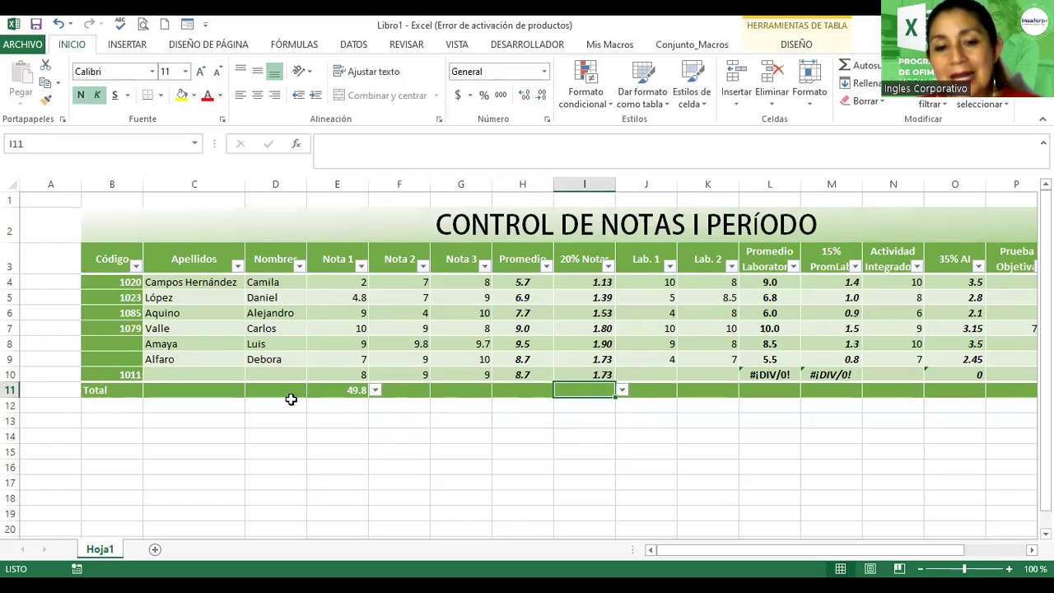
pyautogui.click(513, 393)
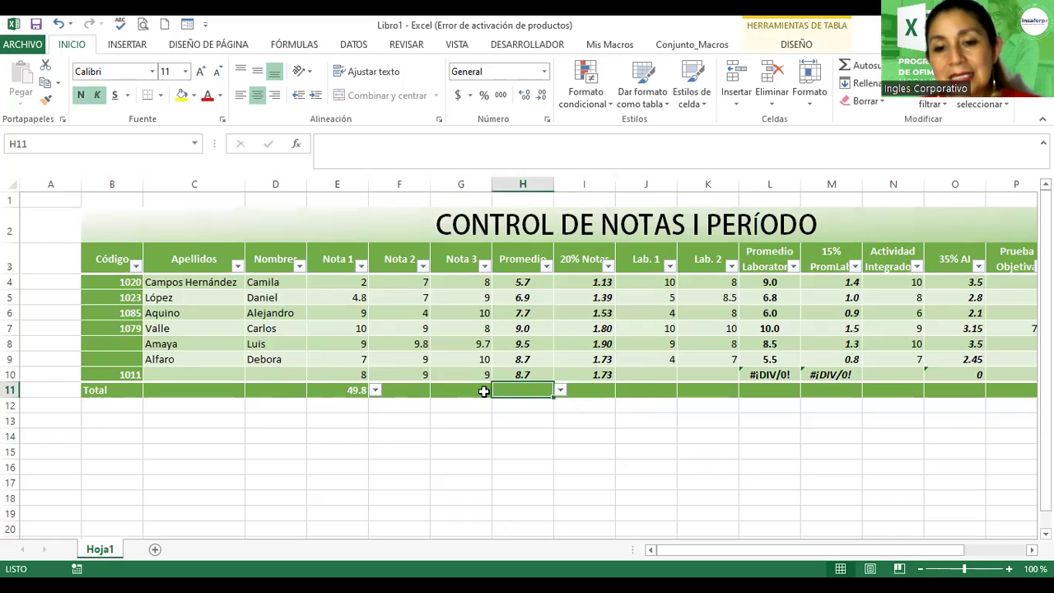
# Step: Set the Nota 3 total to Suma and the Promedio total to an average of 8.0
pyautogui.click(484, 392)
pyautogui.click(499, 392)
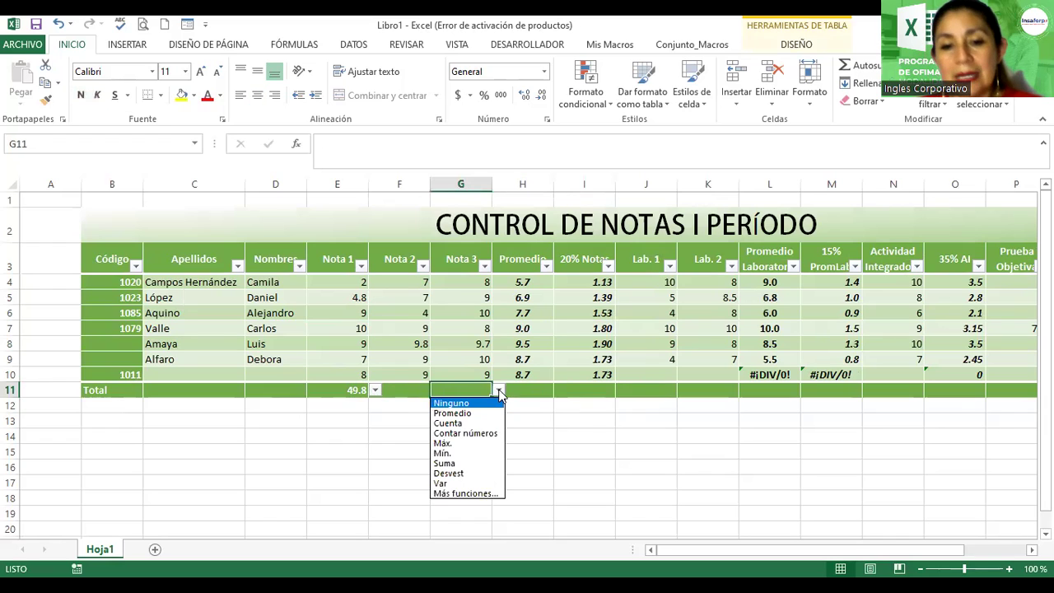
pyautogui.click(453, 463)
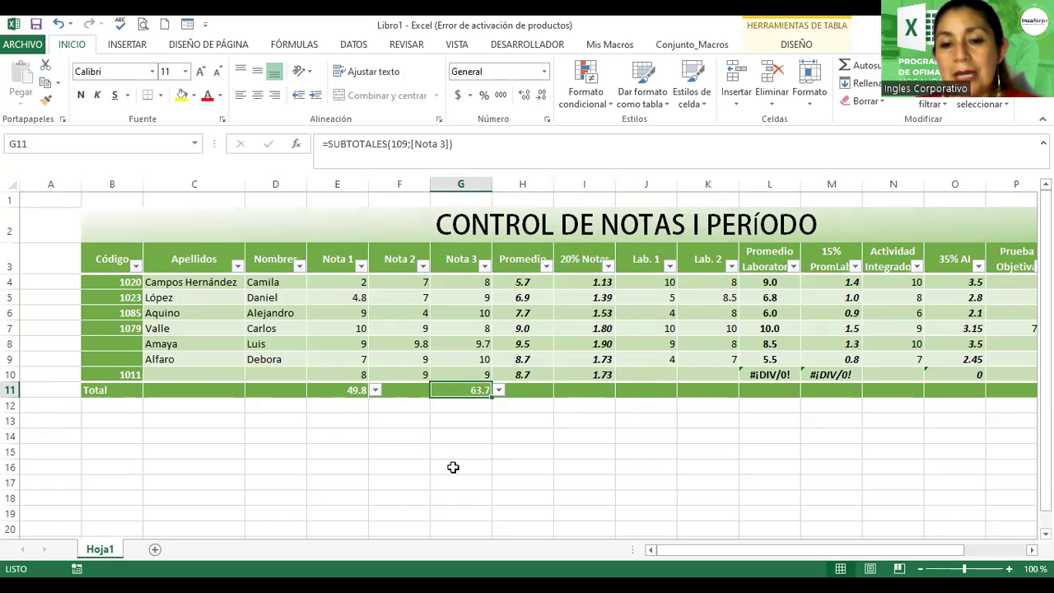
pyautogui.click(536, 391)
pyautogui.click(561, 392)
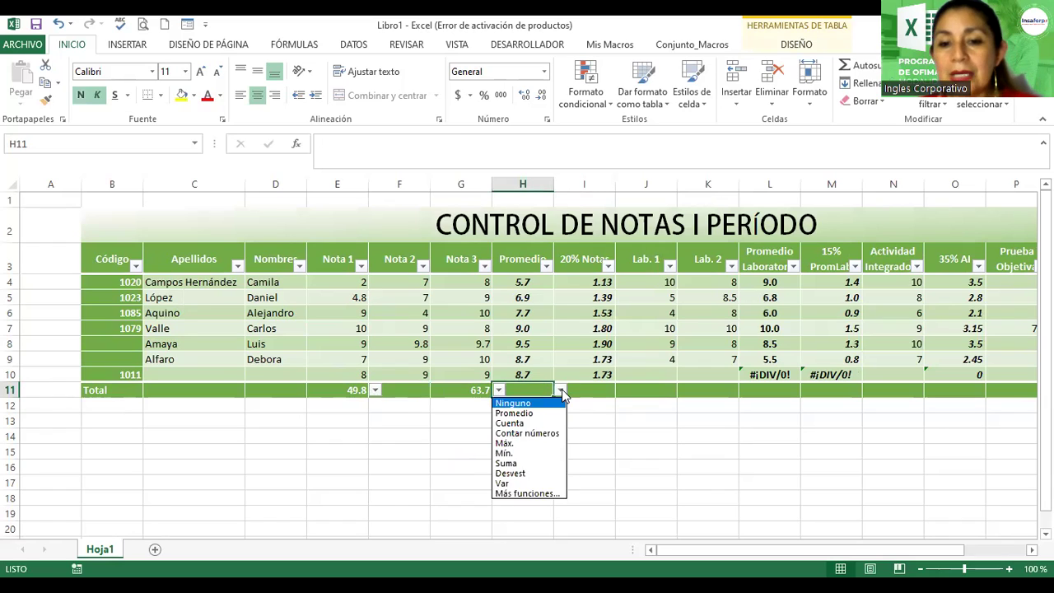
pyautogui.click(515, 413)
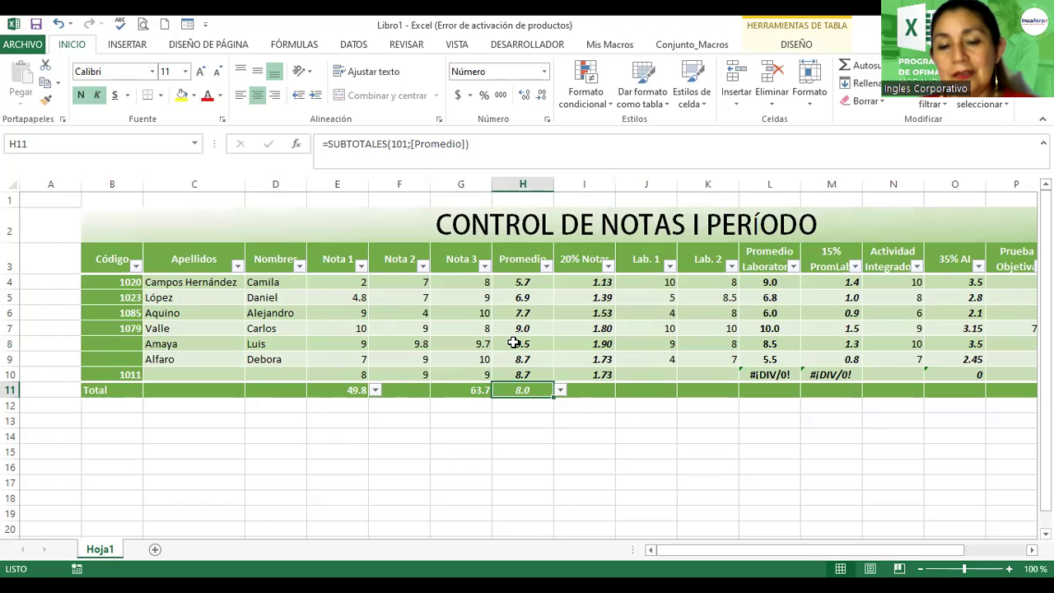
# Step: Switch the Nota 3 total to Promedio, showing 9.1, then return to Diseño
pyautogui.click(463, 390)
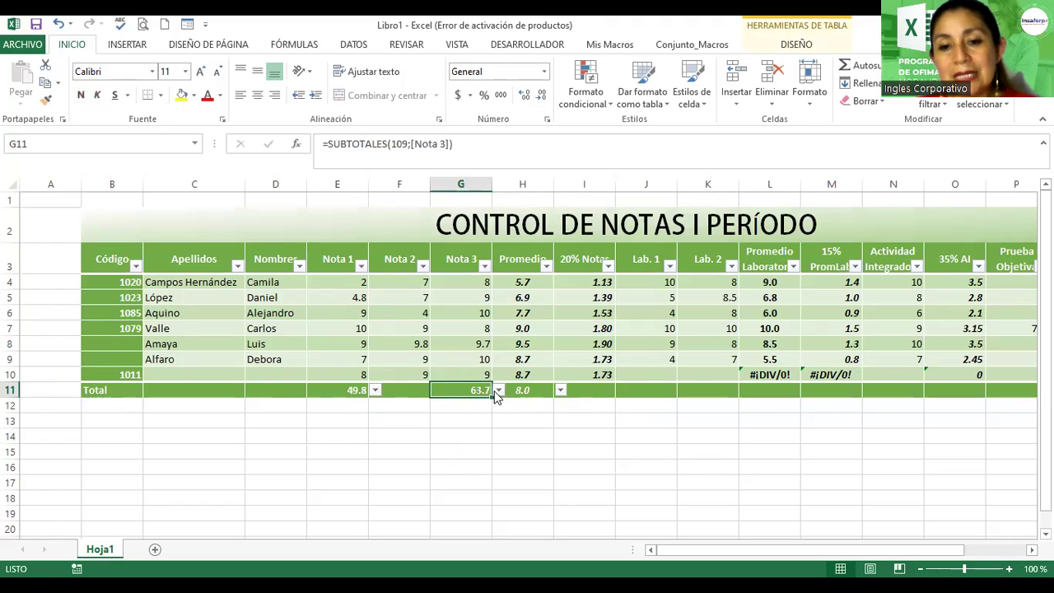
pyautogui.click(499, 390)
pyautogui.click(486, 413)
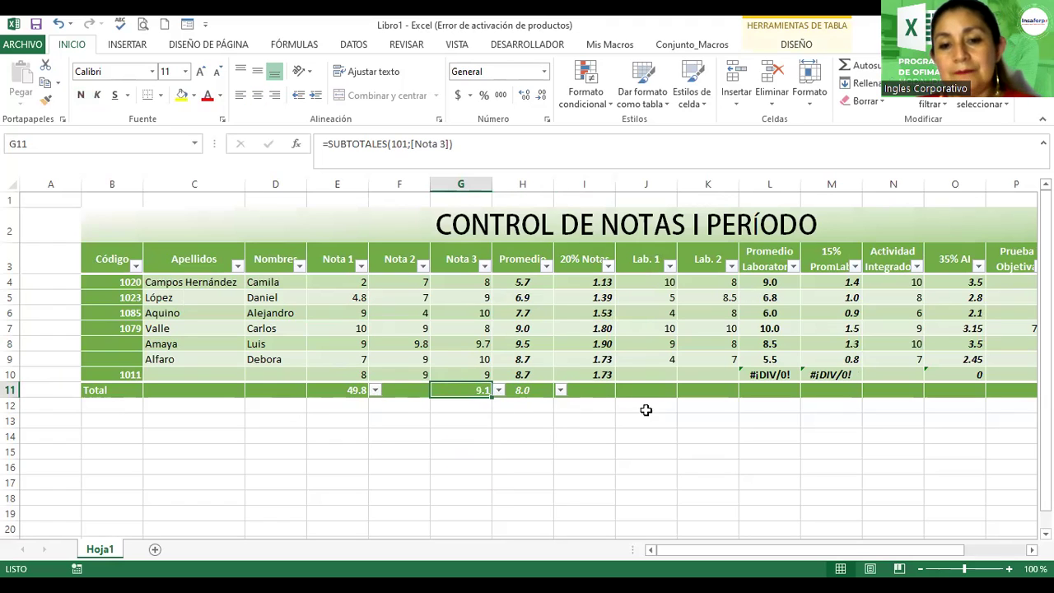
pyautogui.click(585, 391)
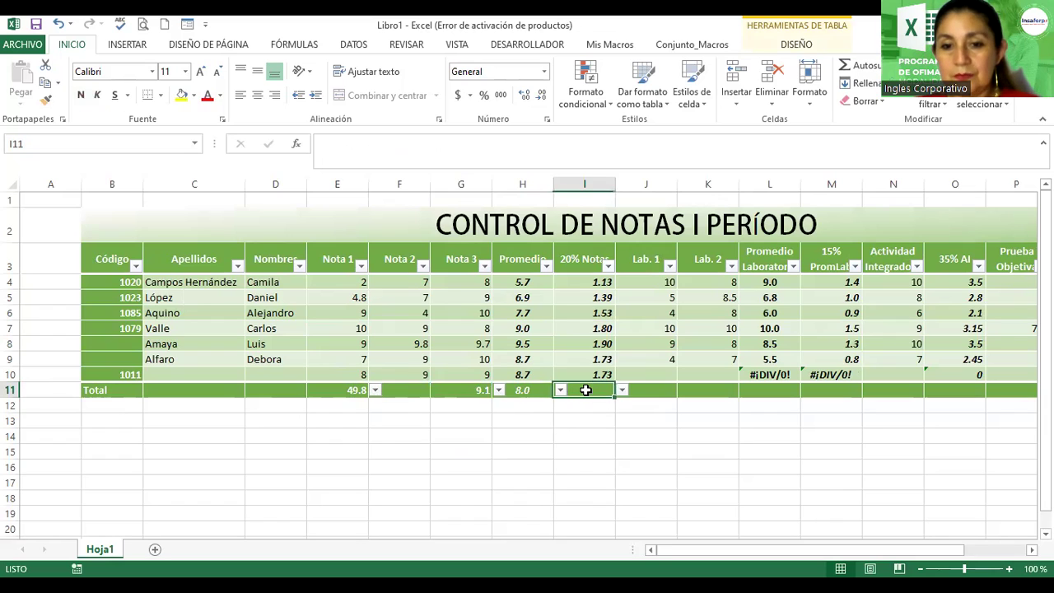
pyautogui.click(477, 392)
pyautogui.click(414, 389)
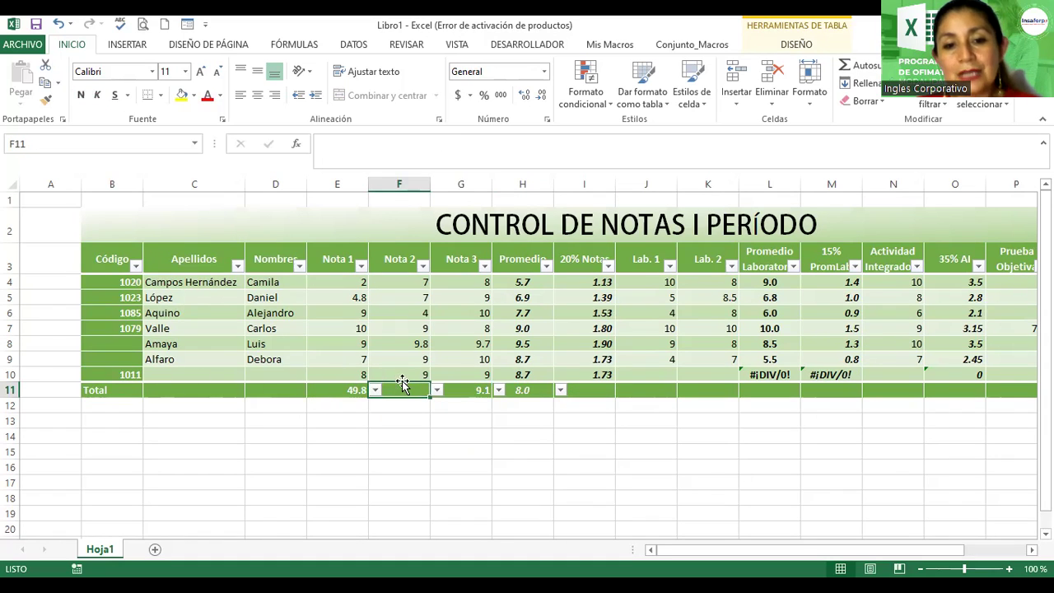
pyautogui.click(797, 44)
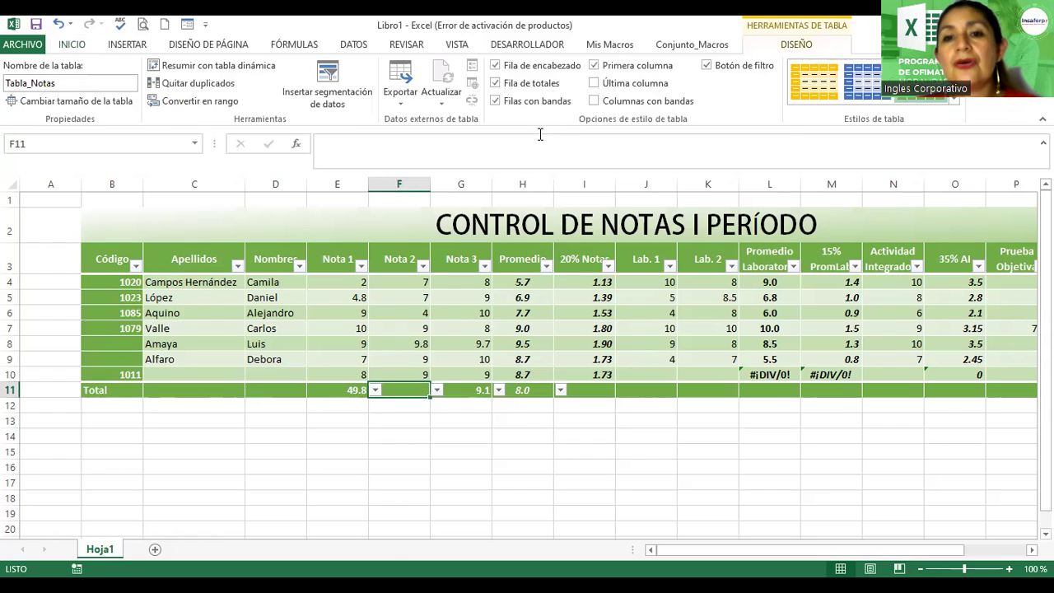
# Step: Turn the table's Total row off and back on, then check the Nota 3 total options
pyautogui.click(496, 84)
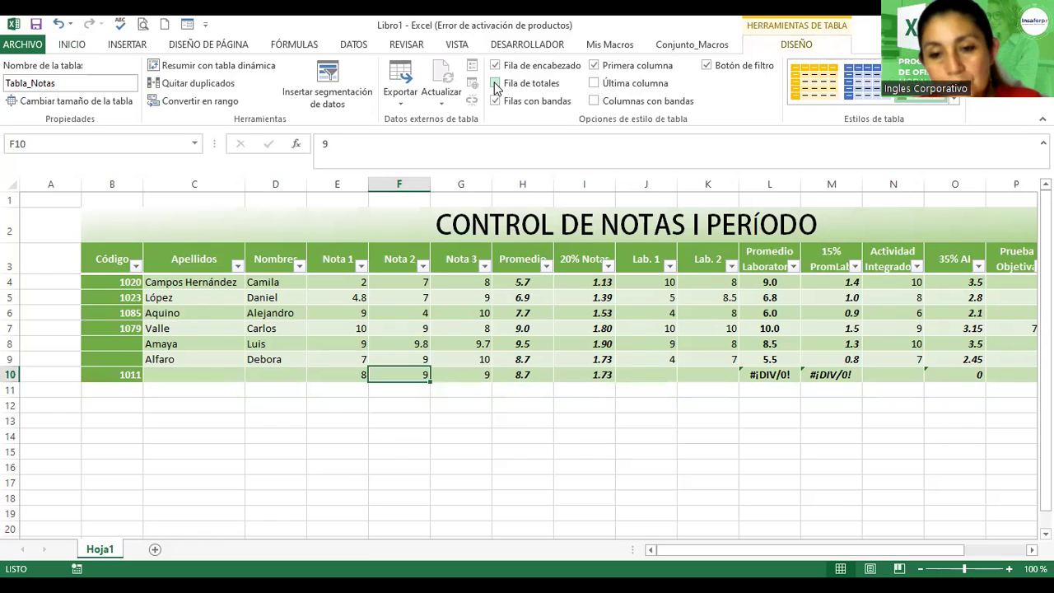
pyautogui.click(495, 85)
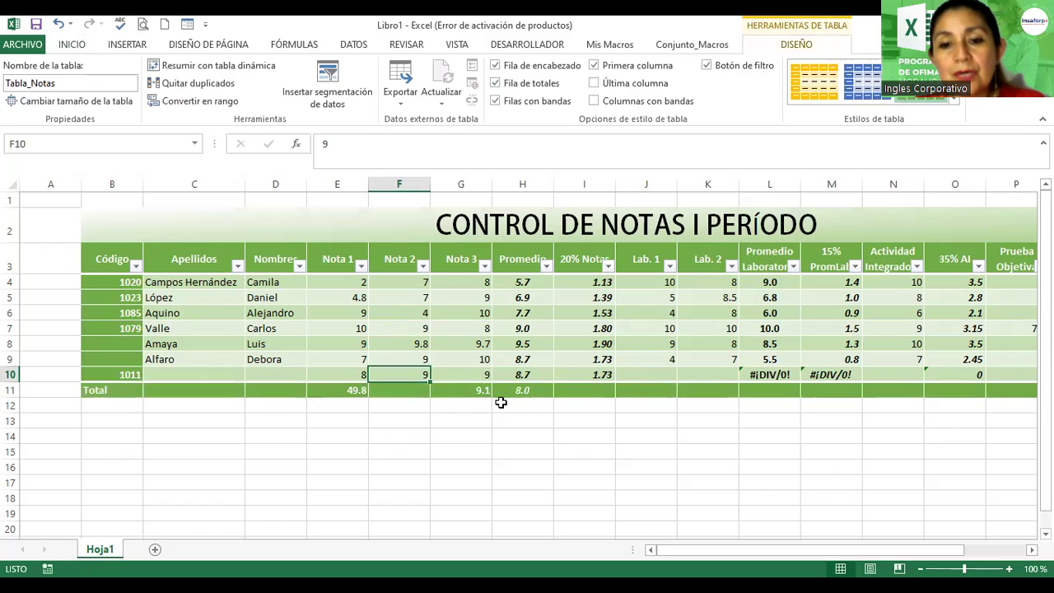
pyautogui.click(475, 395)
pyautogui.click(498, 391)
pyautogui.click(497, 391)
pyautogui.click(536, 426)
# Step: Set the Nota 3 total to maximum (Máx.), then change it to minimum (Mín.)
pyautogui.scroll(1, 535, 425)
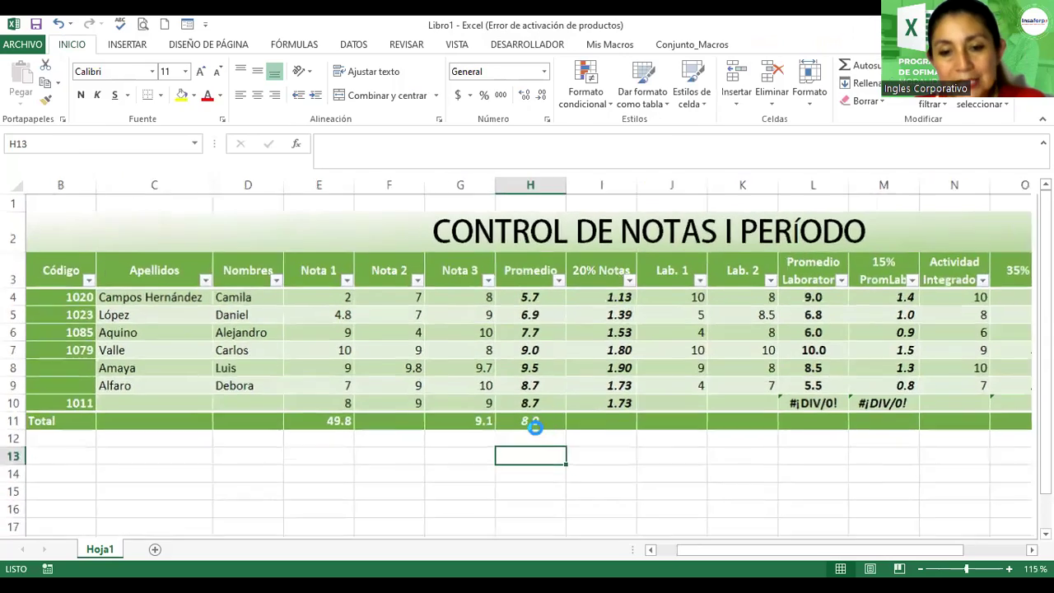
pyautogui.scroll(1, 535, 426)
pyautogui.scroll(1, 535, 426)
pyautogui.scroll(2, 533, 412)
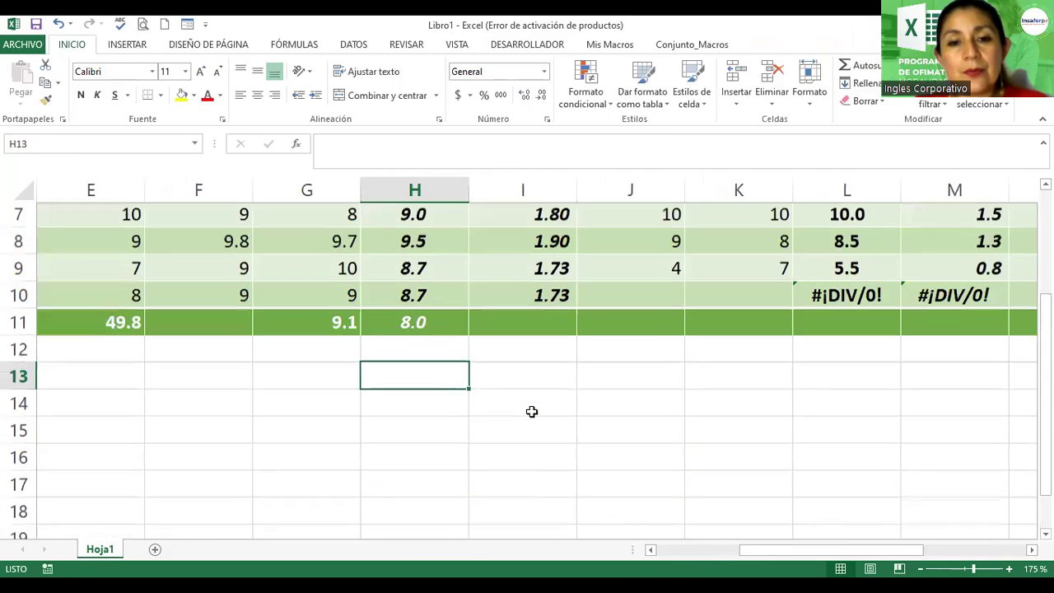
pyautogui.scroll(1, 532, 412)
pyautogui.click(325, 352)
pyautogui.click(368, 359)
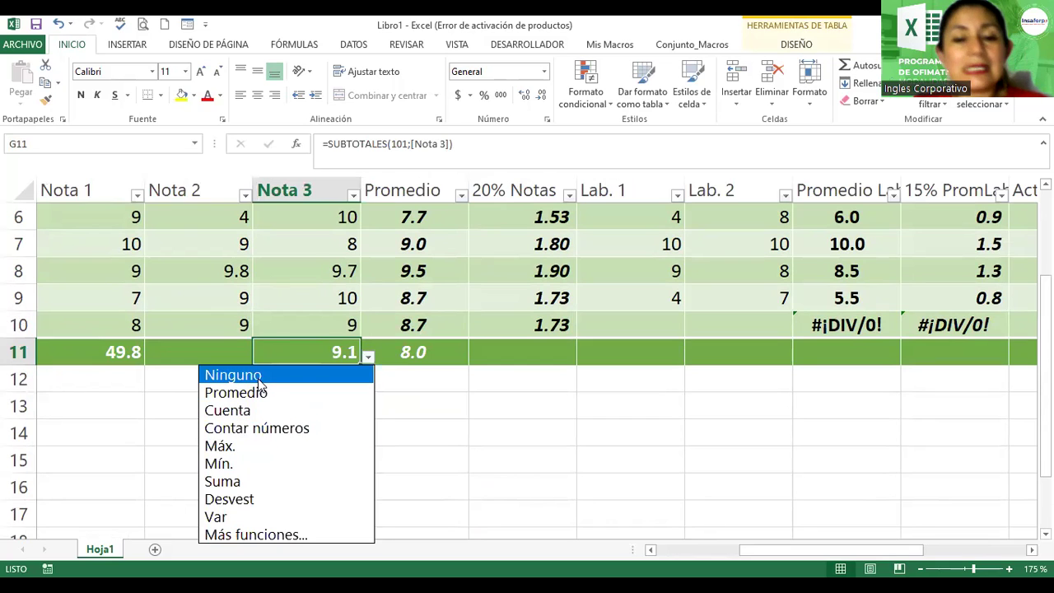
pyautogui.click(229, 447)
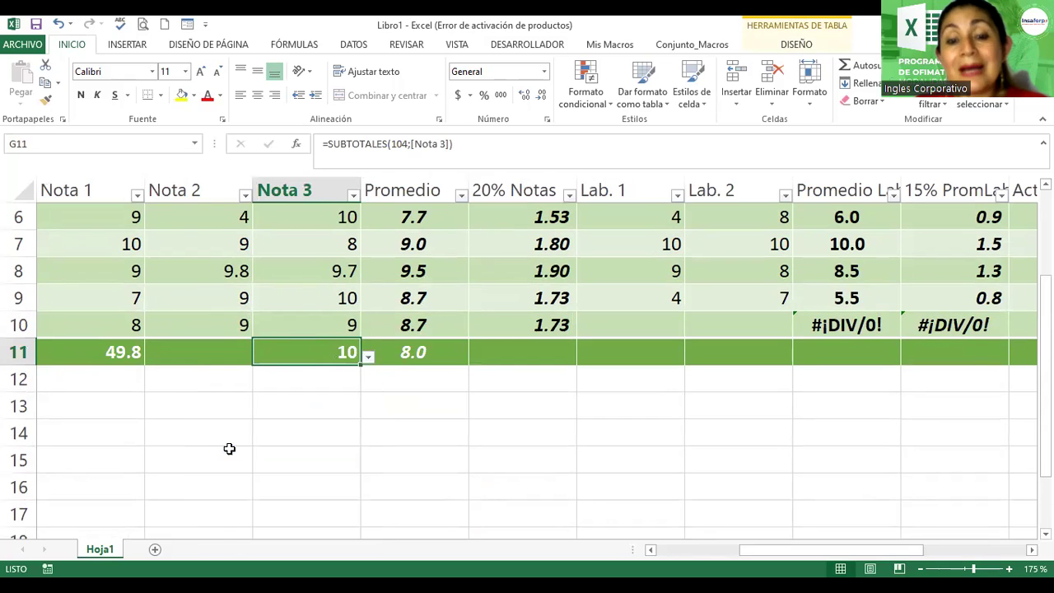
pyautogui.click(368, 357)
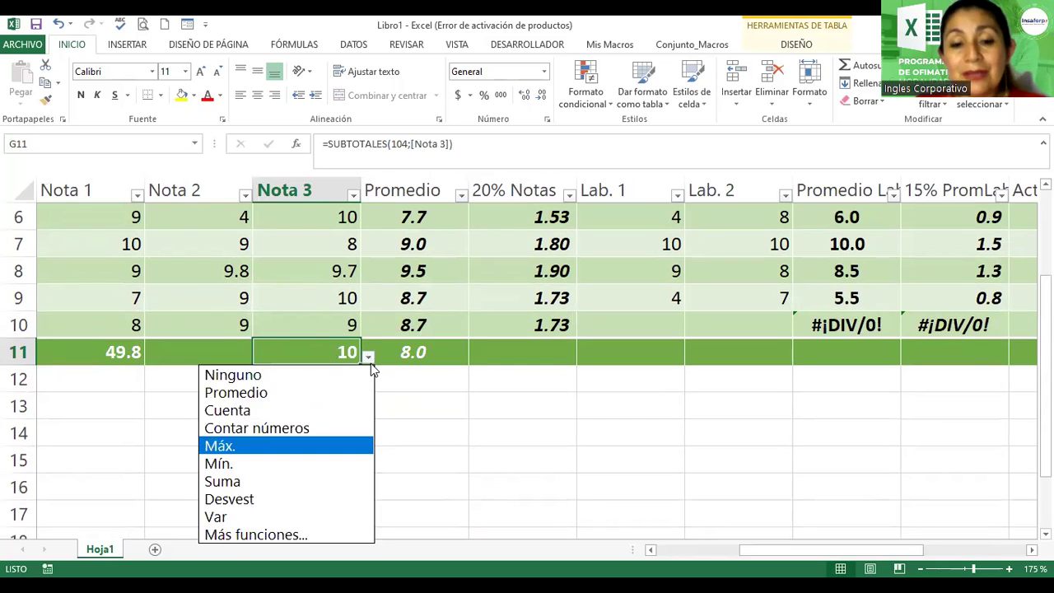
pyautogui.click(259, 474)
# Step: Change the Nota 3 total to variance (Var), showing 0.73666667
pyautogui.scroll(2, 436, 333)
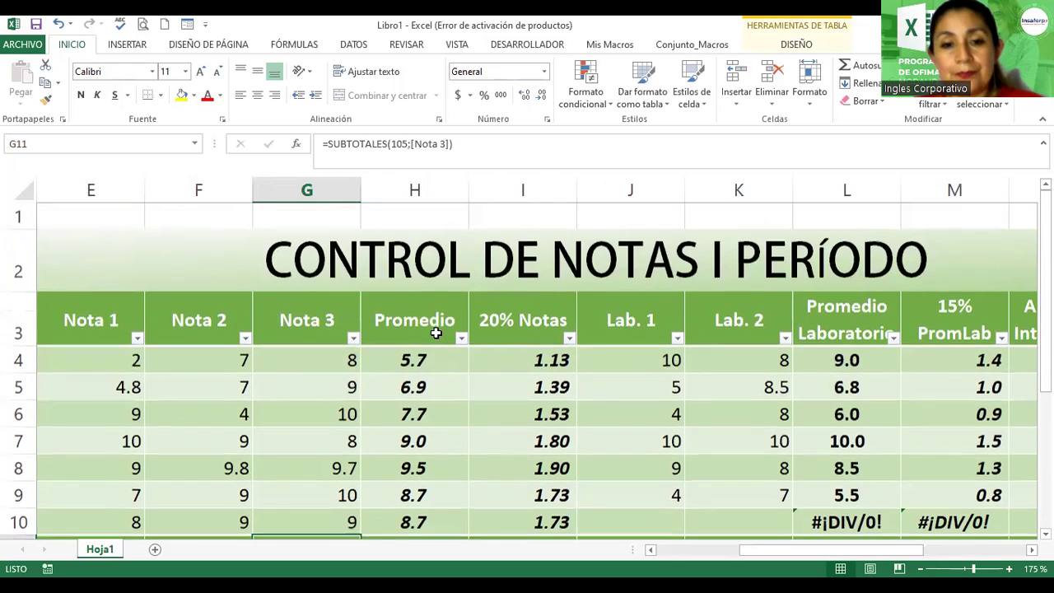
pyautogui.scroll(-2, 436, 333)
pyautogui.click(368, 330)
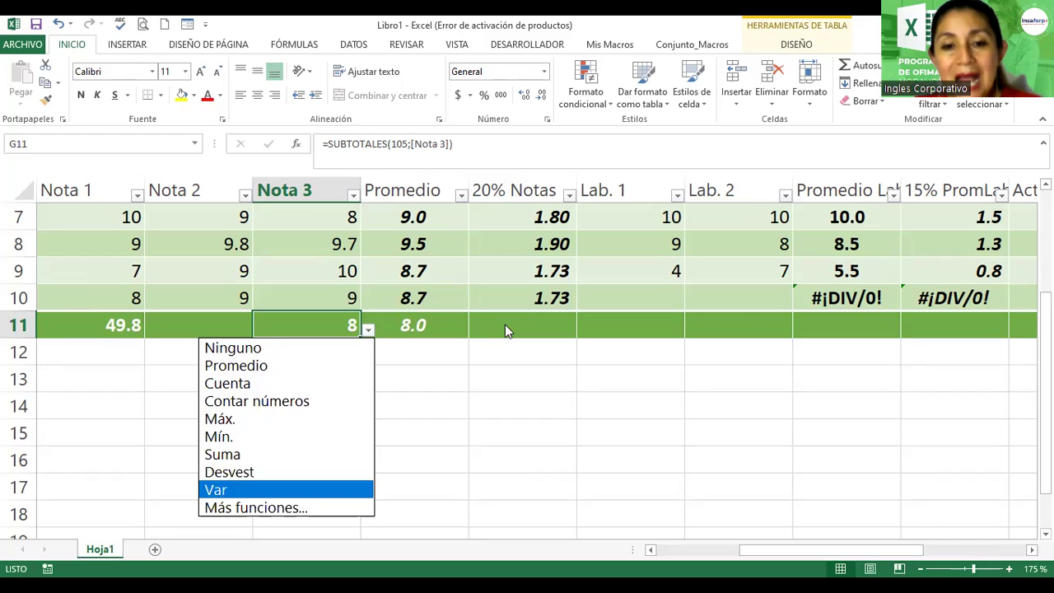
pyautogui.press('Return')
pyautogui.click(367, 330)
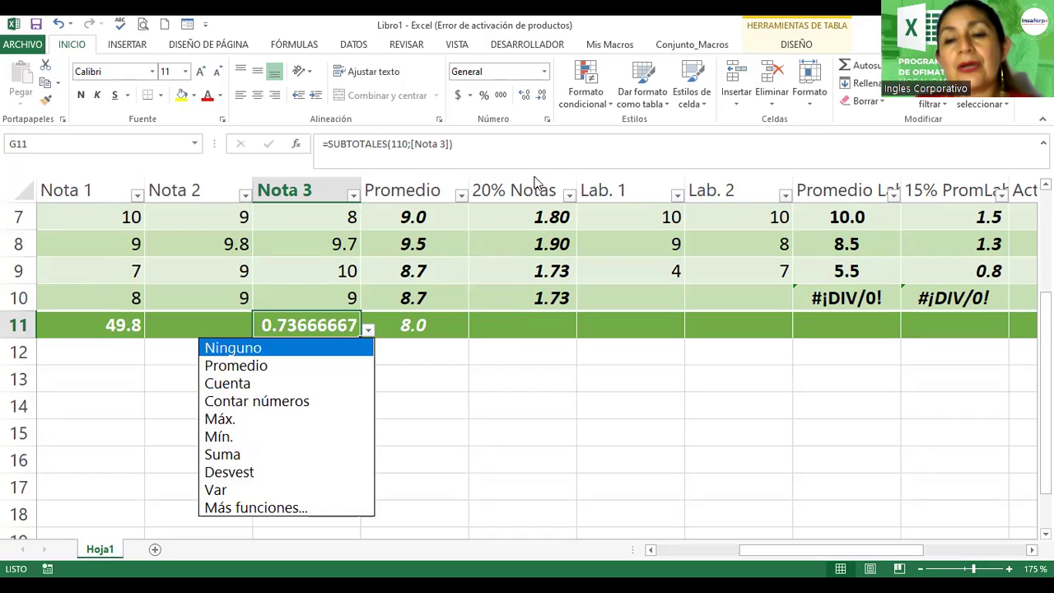
pyautogui.press('Escape')
pyautogui.click(782, 46)
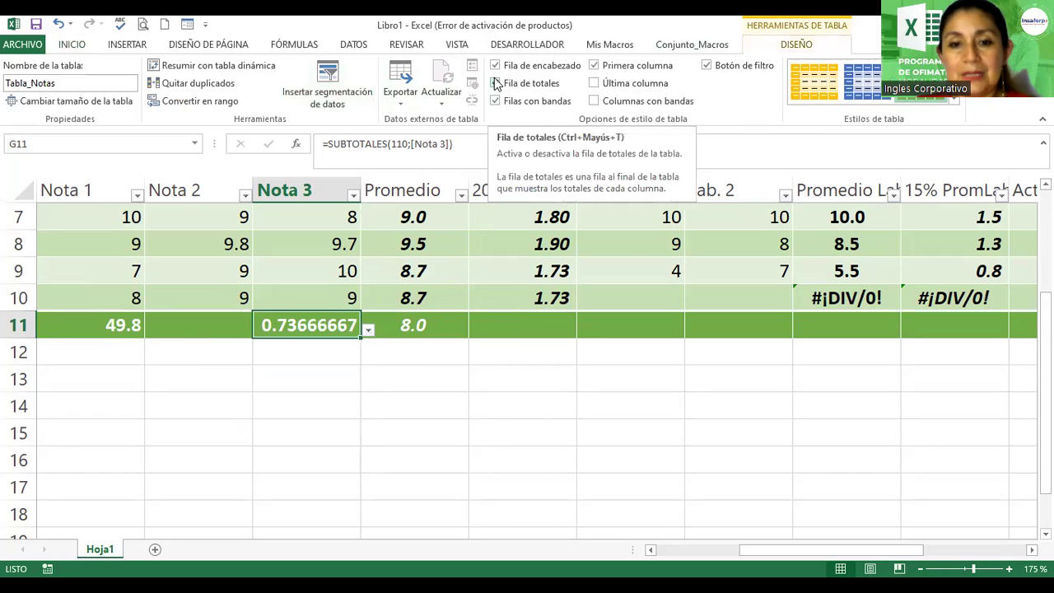
# Step: Emphasise the table's last column, Promedio Final, with Última columna
pyautogui.click(497, 84)
pyautogui.click(497, 84)
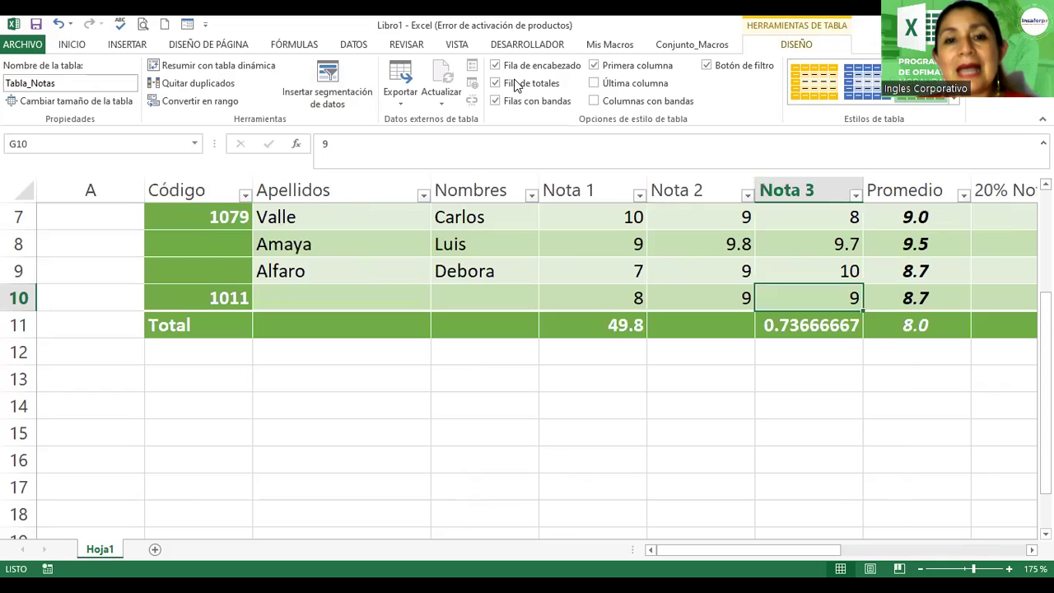
pyautogui.scroll(-2, 529, 299)
pyautogui.scroll(-1, 530, 299)
pyautogui.scroll(-1, 530, 299)
pyautogui.moveTo(829, 550); pyautogui.dragTo(917, 551)
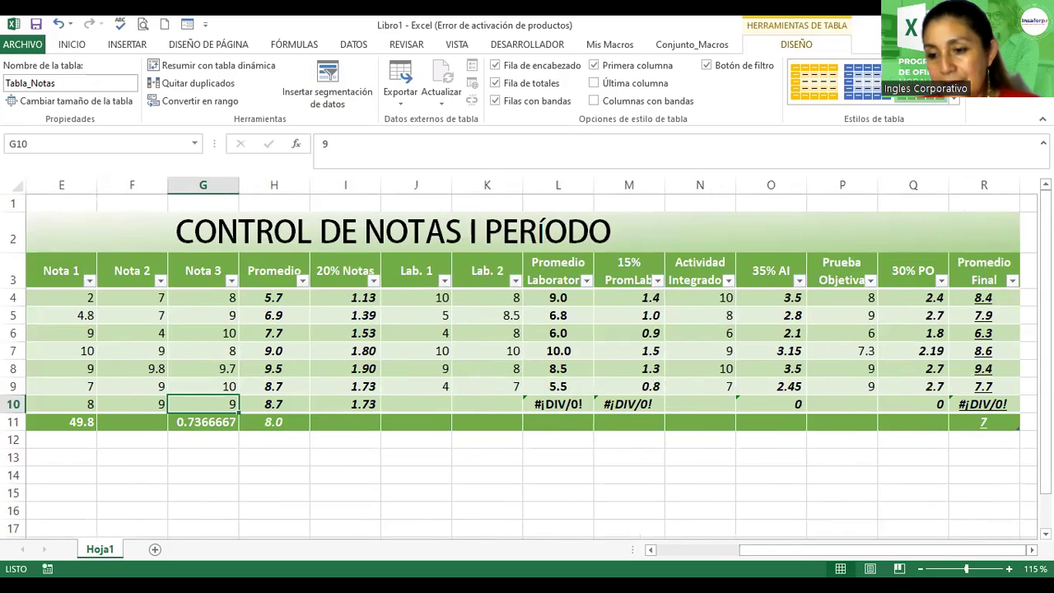
pyautogui.hscroll(1, 527, 366)
pyautogui.hscroll(1, 527, 367)
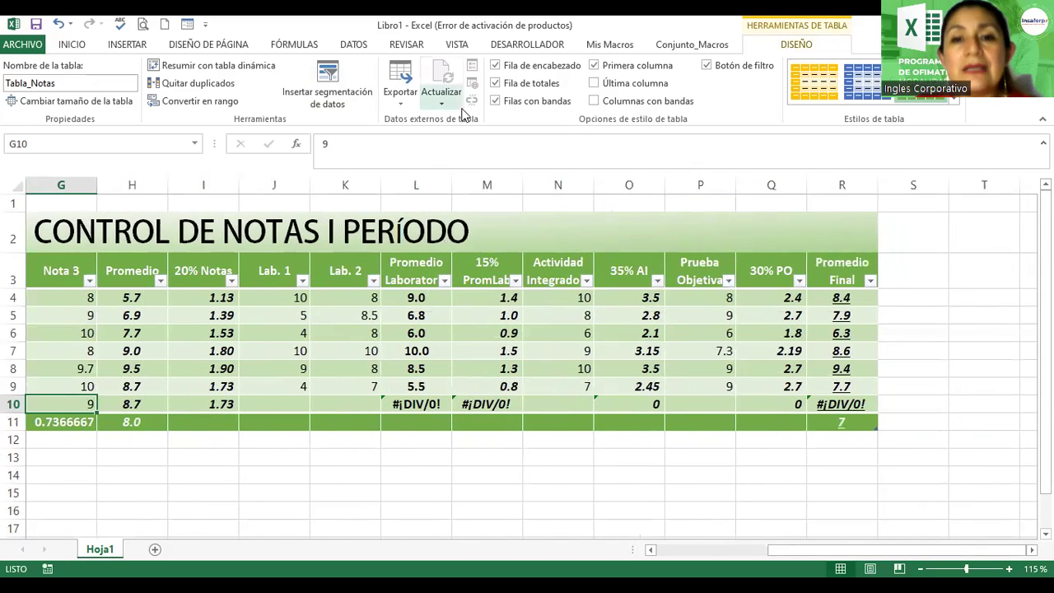
pyautogui.click(594, 84)
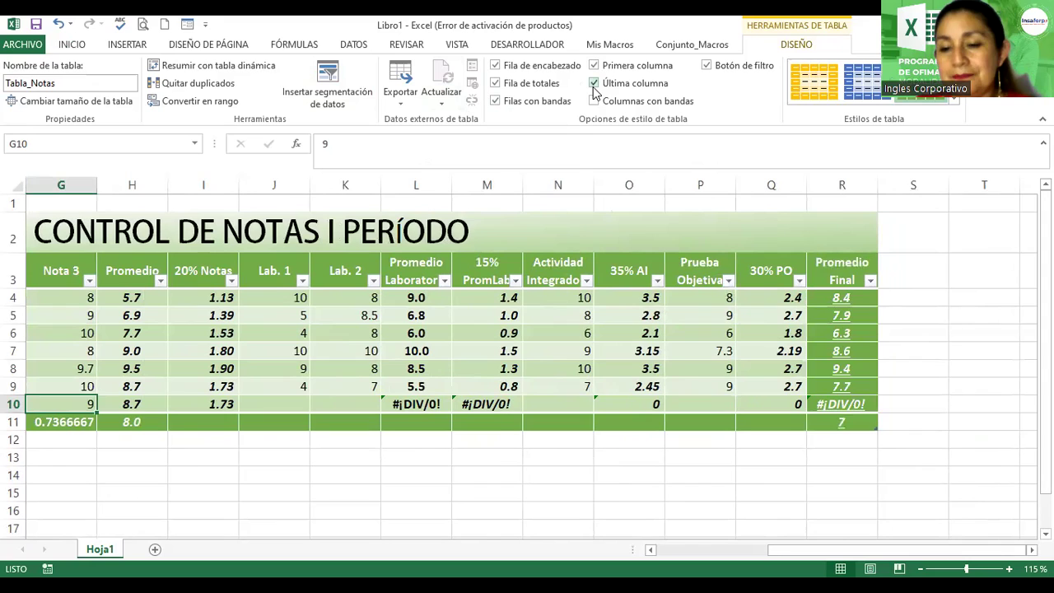
pyautogui.click(594, 83)
pyautogui.click(594, 83)
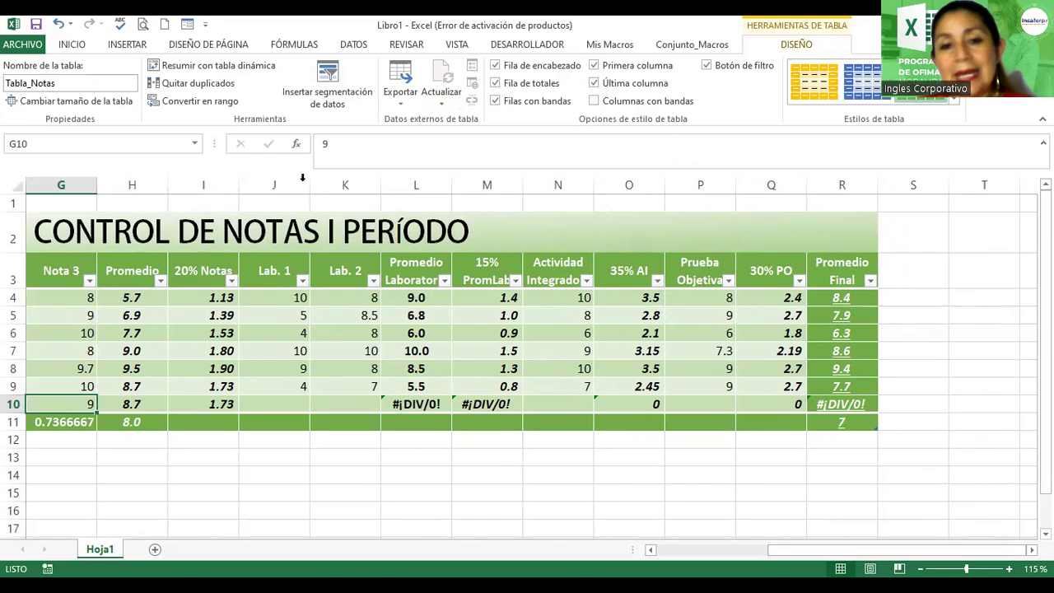
# Step: Try banded columns (Columnas con bandas), then leave them switched off
pyautogui.click(594, 102)
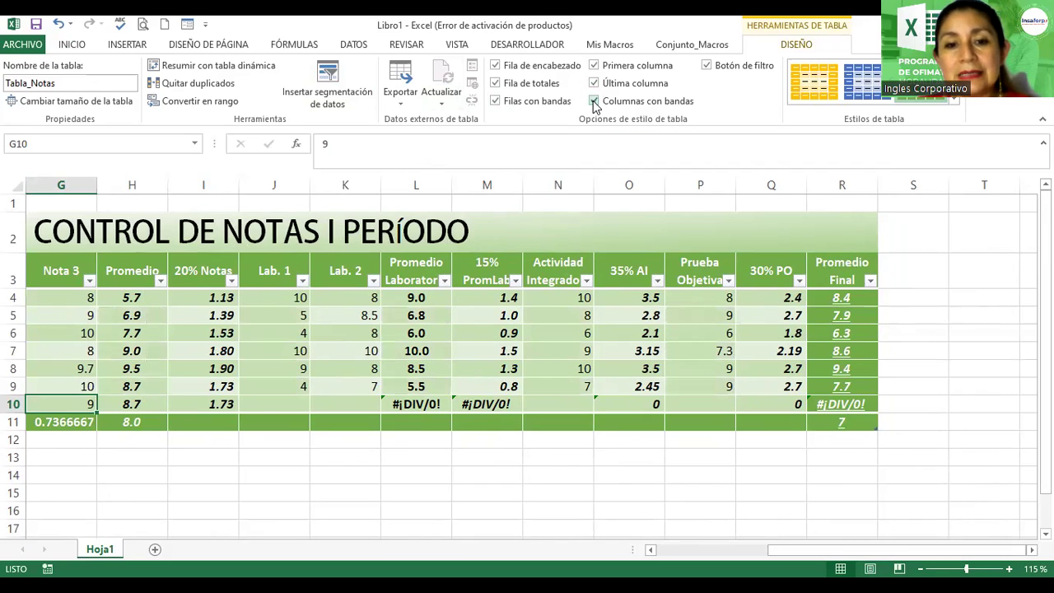
pyautogui.click(594, 100)
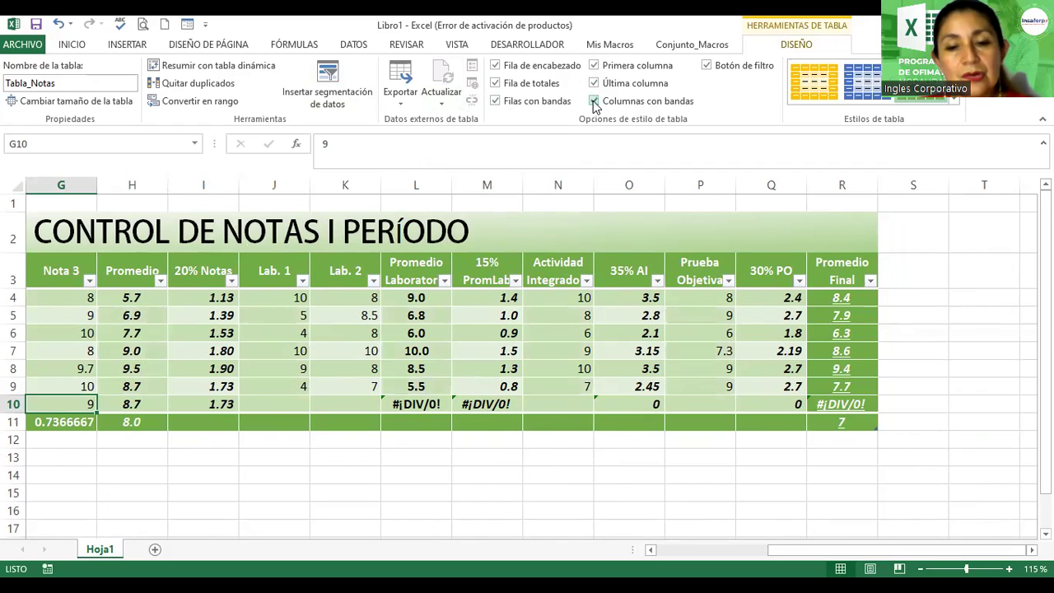
pyautogui.click(594, 101)
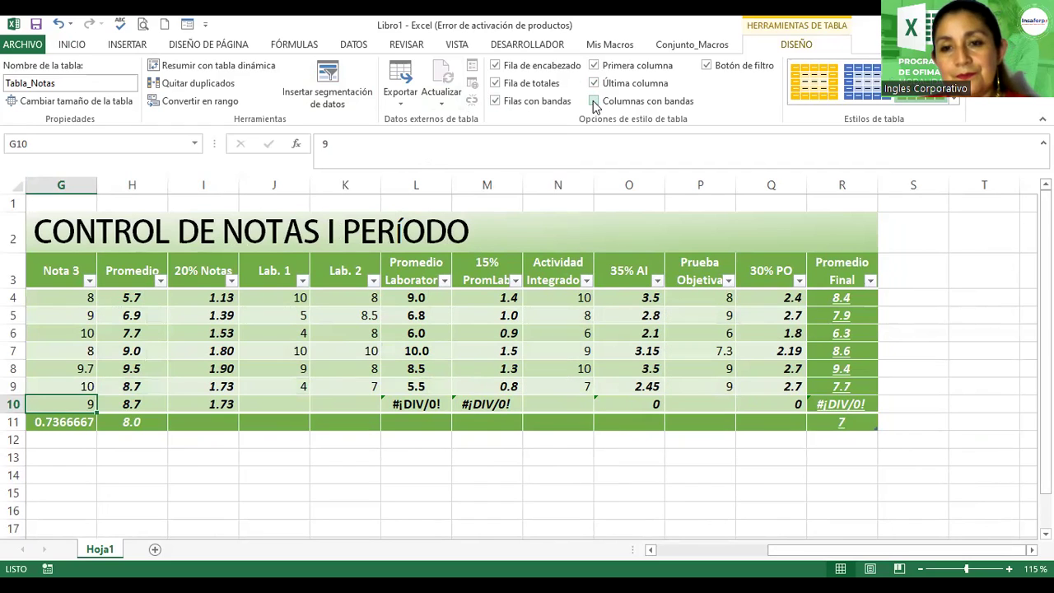
# Step: Hide the filter buttons from the table's header row
pyautogui.click(586, 281)
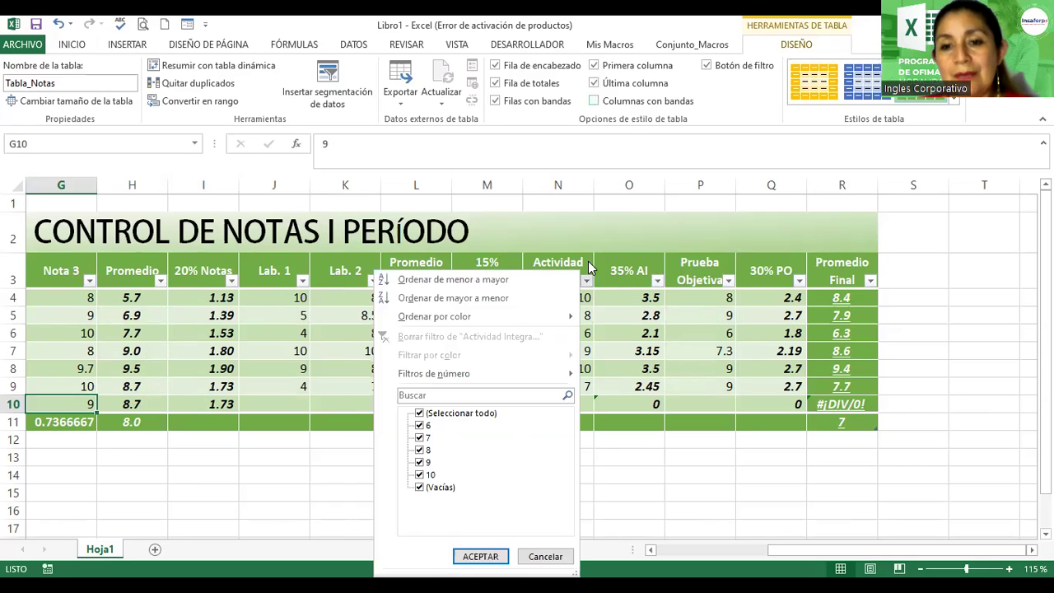
pyautogui.click(707, 65)
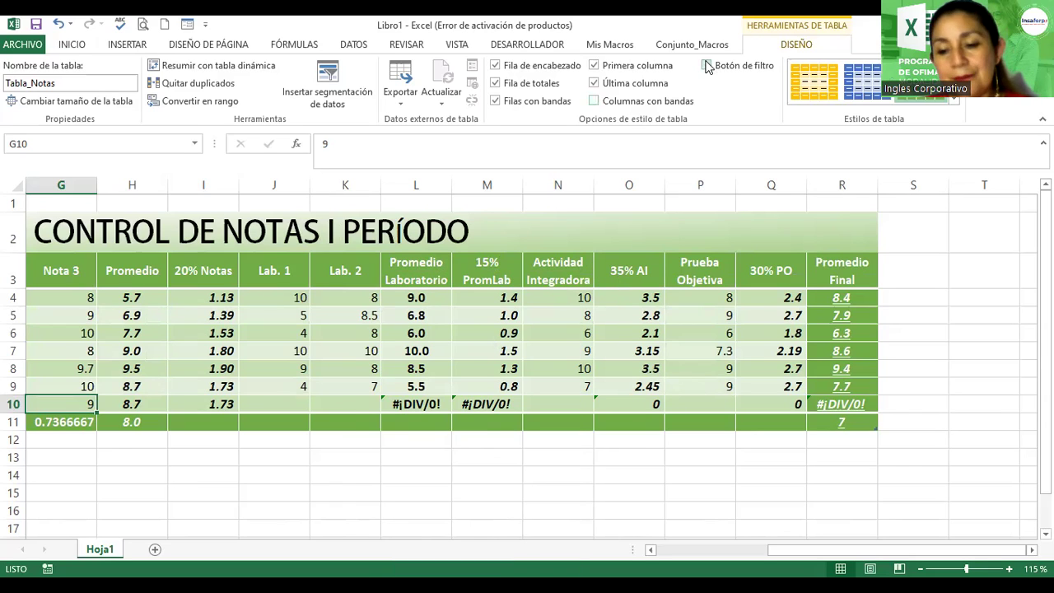
pyautogui.click(707, 65)
pyautogui.click(706, 65)
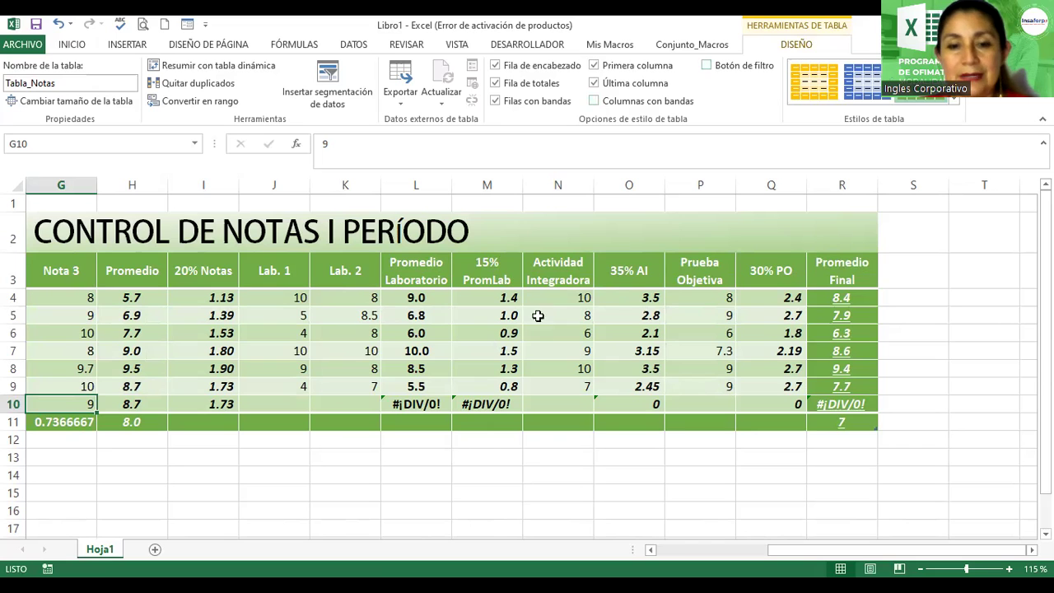
pyautogui.click(532, 245)
pyautogui.keyDown('ctrl'); pyautogui.scroll(-1, 534, 338); pyautogui.keyUp('ctrl')
pyautogui.keyDown('ctrl'); pyautogui.scroll(-1, 534, 338); pyautogui.keyUp('ctrl')
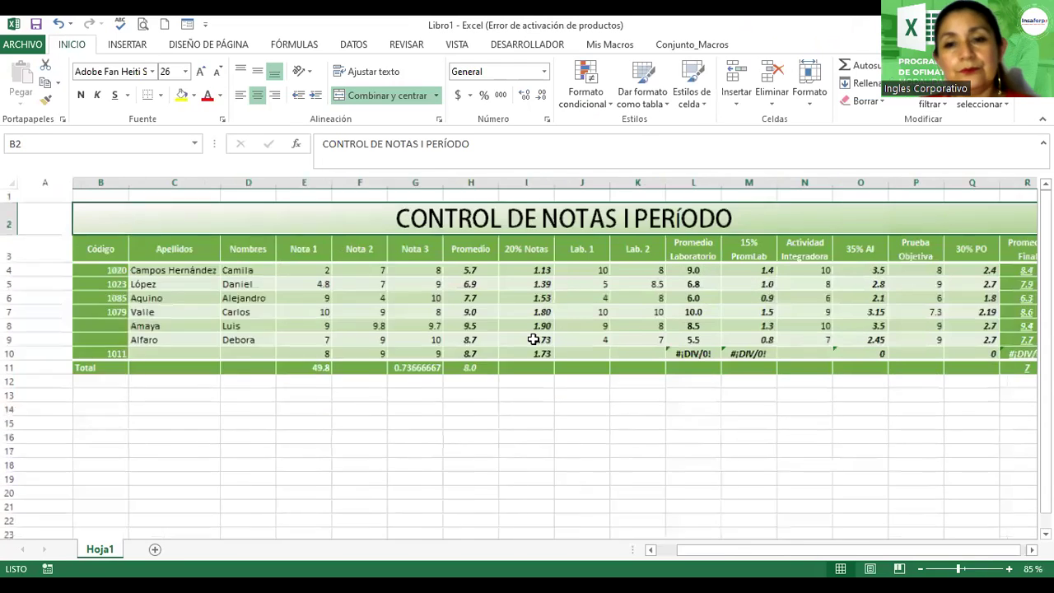
# Step: Check the last data row, code 1011, and the Total row beneath it
pyautogui.click(657, 295)
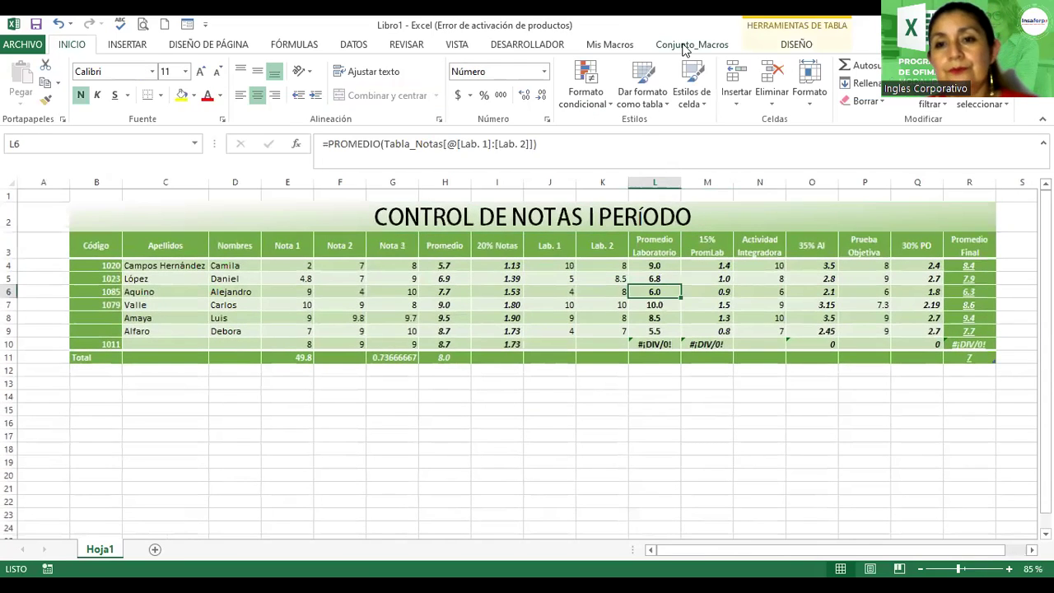
pyautogui.click(782, 45)
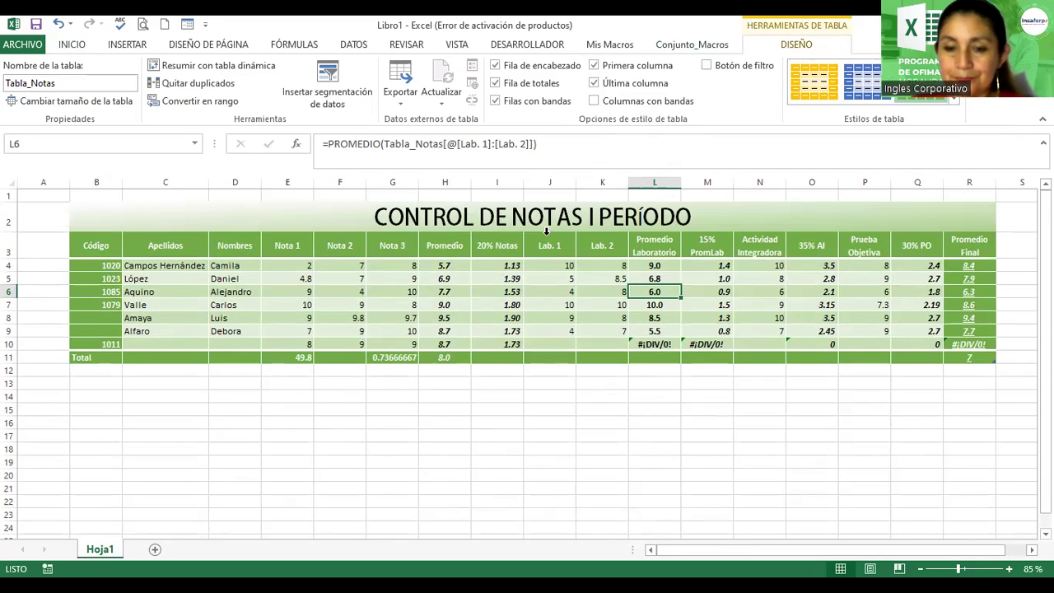
pyautogui.click(136, 345)
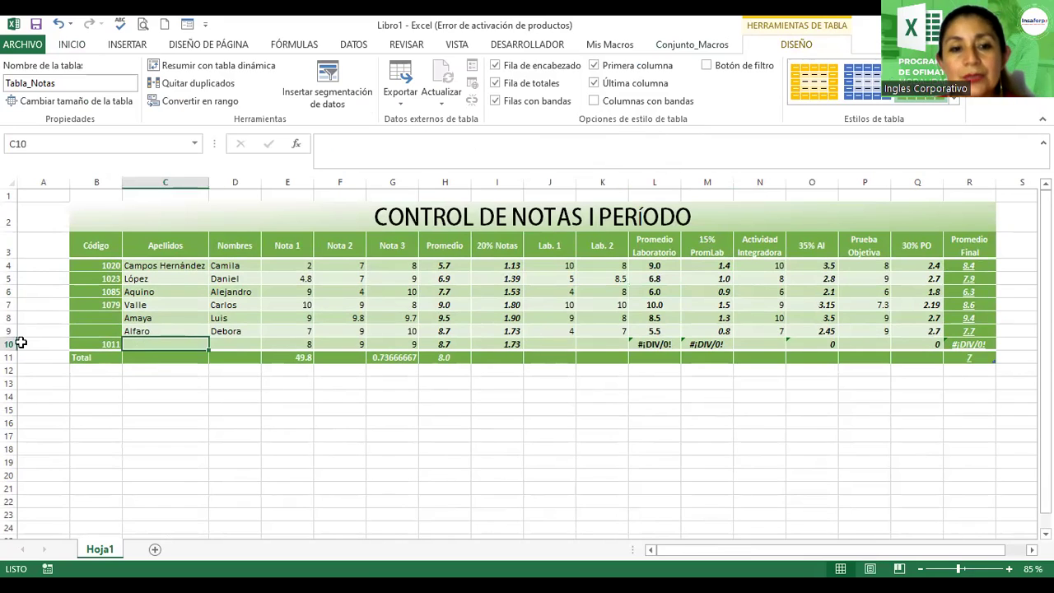
pyautogui.click(84, 342)
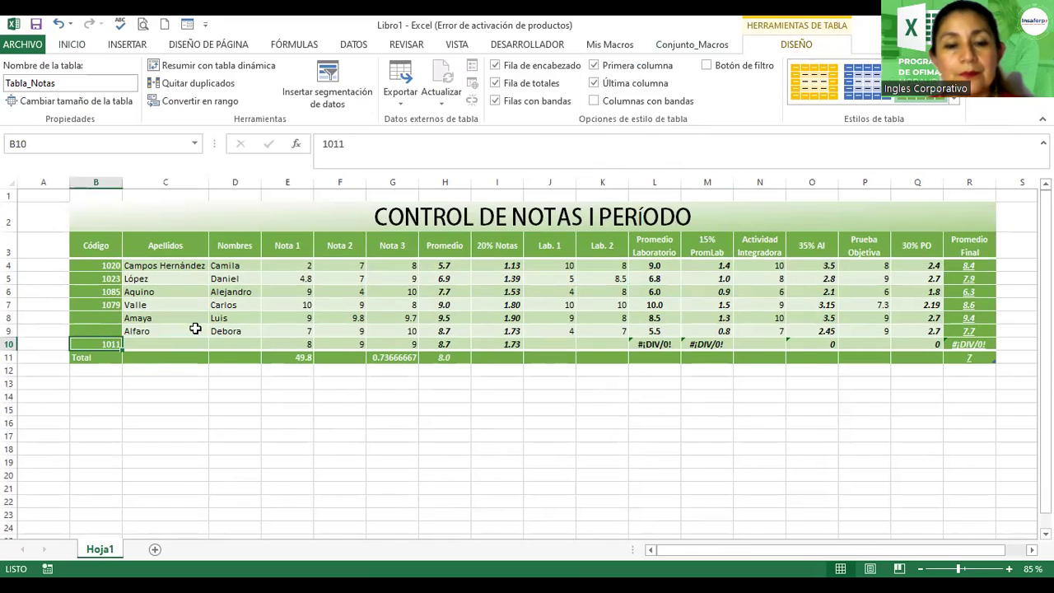
pyautogui.click(165, 346)
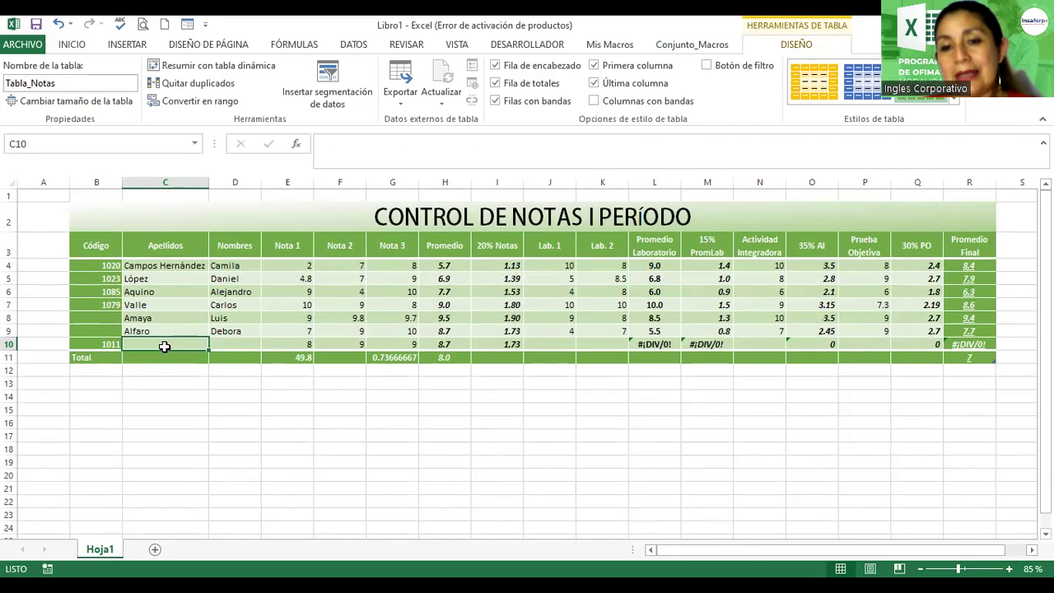
pyautogui.press('Down')
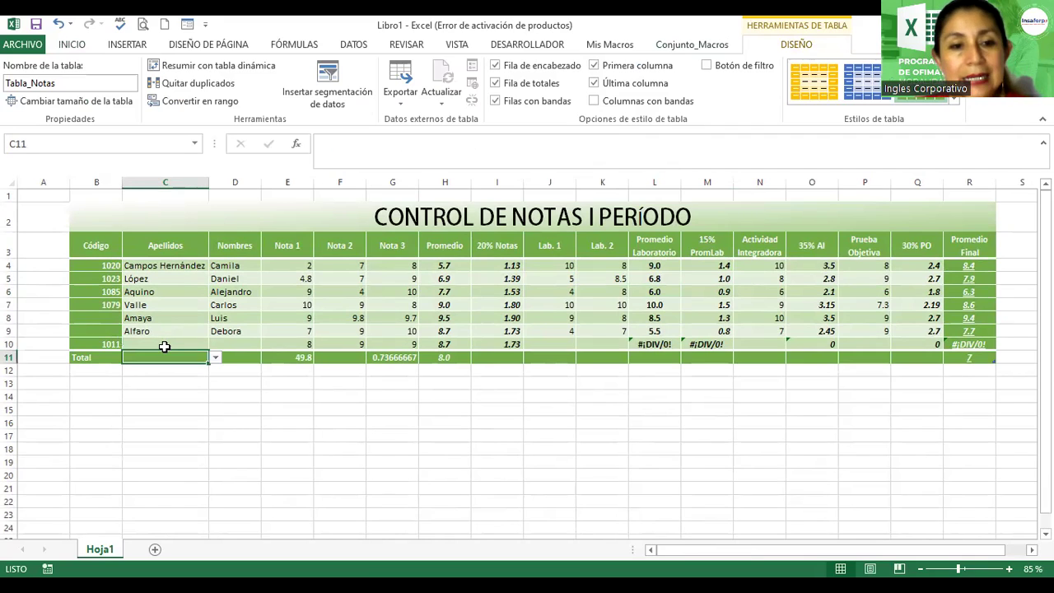
pyautogui.press('Up')
pyautogui.press('Up')
pyautogui.press('Down')
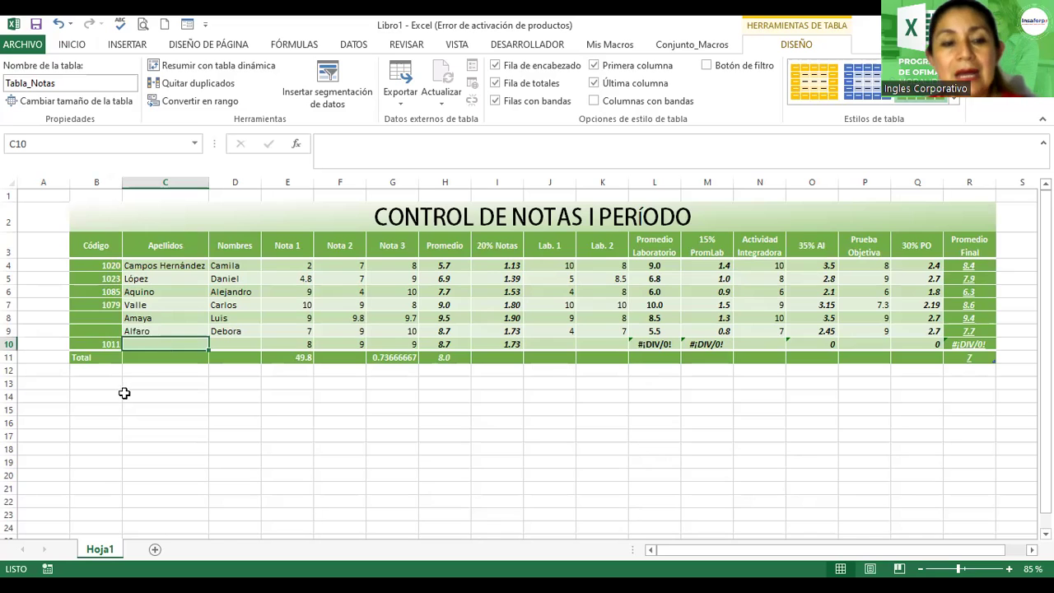
# Step: Review the Código values in B4:B10 and the Total label in B11
pyautogui.keyDown('ctrl'); pyautogui.scroll(2, 209, 313); pyautogui.keyUp('ctrl')
pyautogui.keyDown('ctrl'); pyautogui.scroll(1, 209, 313); pyautogui.keyUp('ctrl')
pyautogui.moveTo(891, 550); pyautogui.dragTo(843, 550)
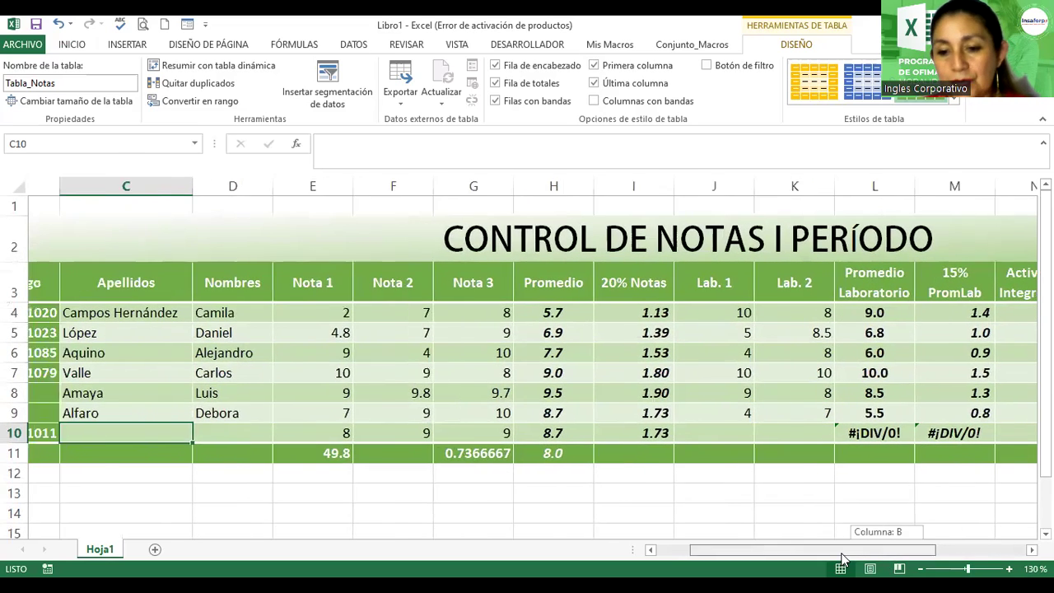
pyautogui.scroll(-1, 110, 280)
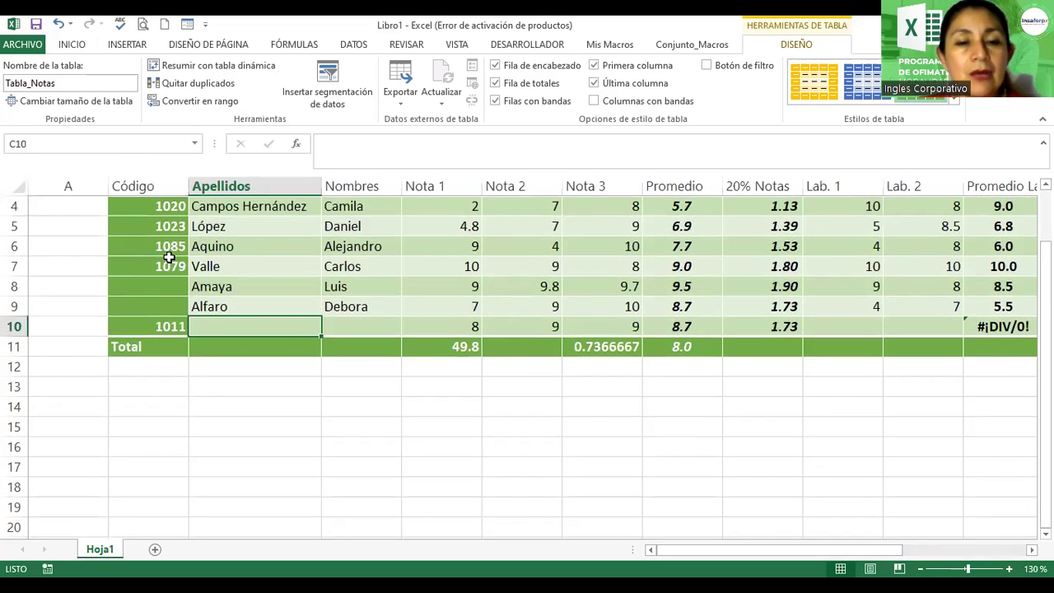
pyautogui.scroll(1, 169, 257)
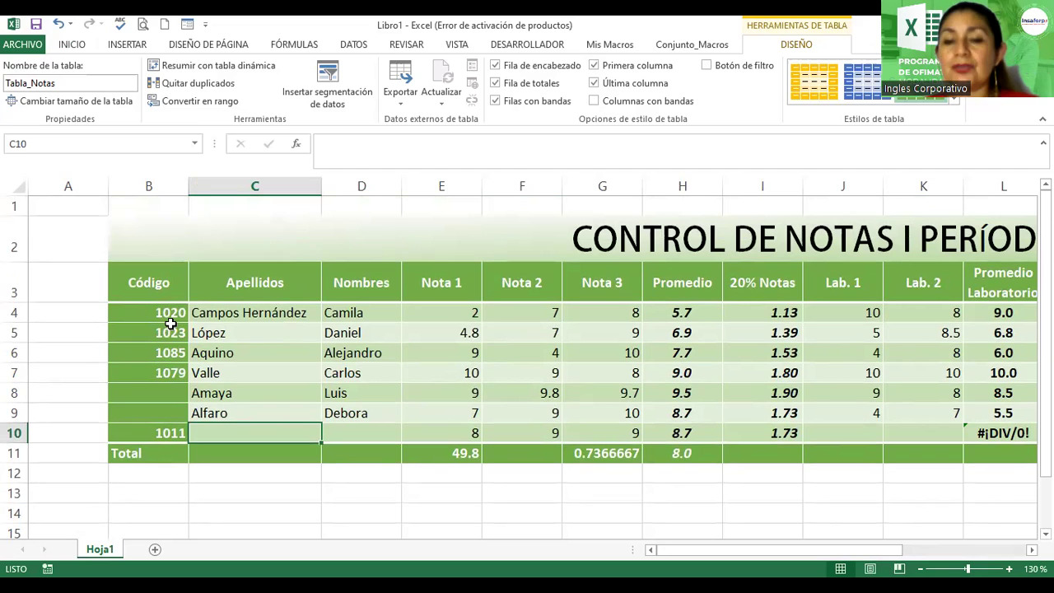
pyautogui.scroll(-1, 169, 324)
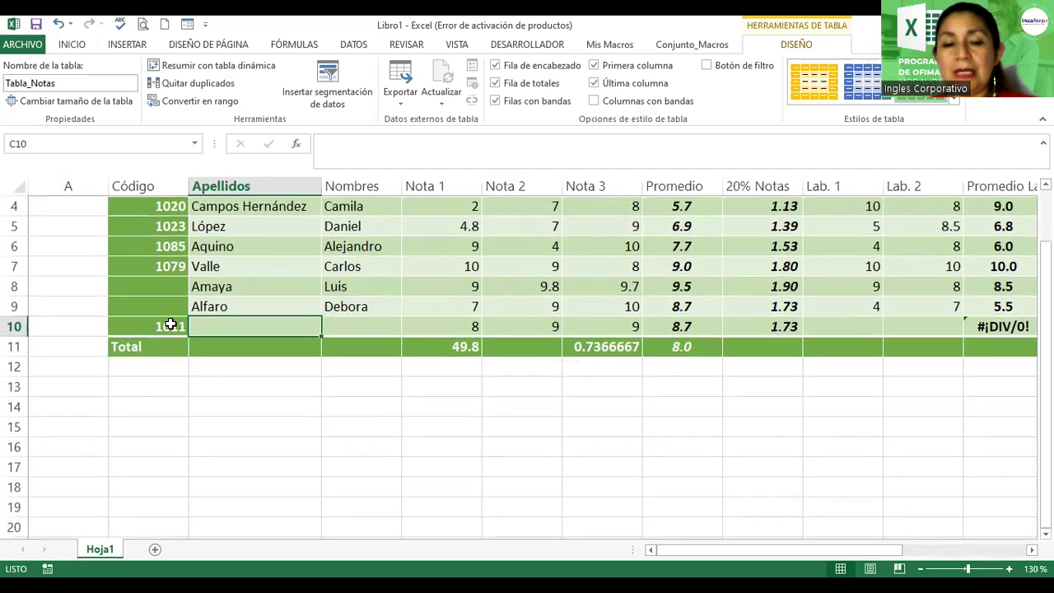
pyautogui.scroll(1, 169, 323)
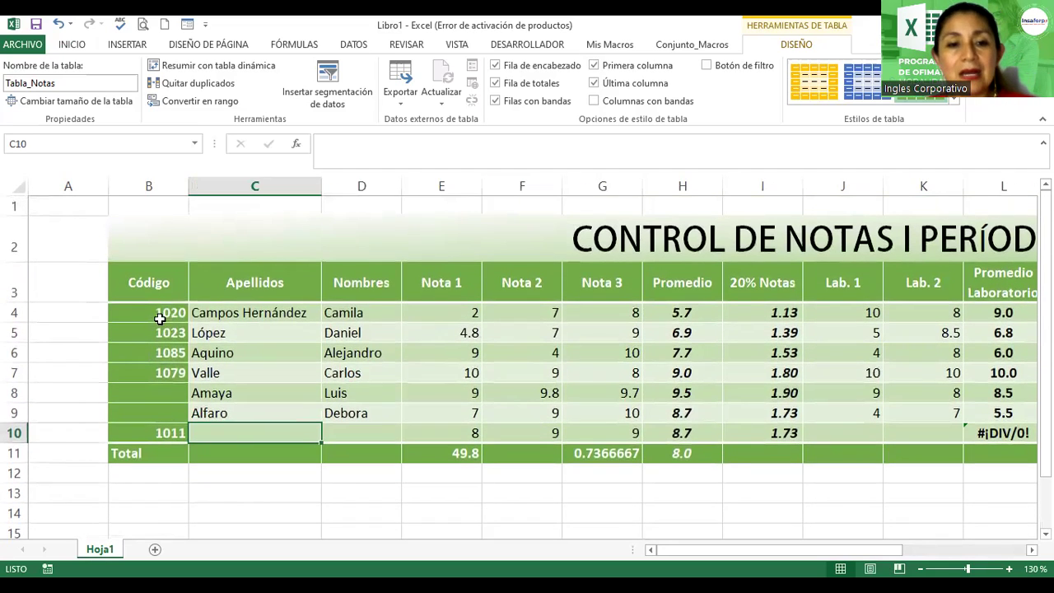
pyautogui.click(162, 317)
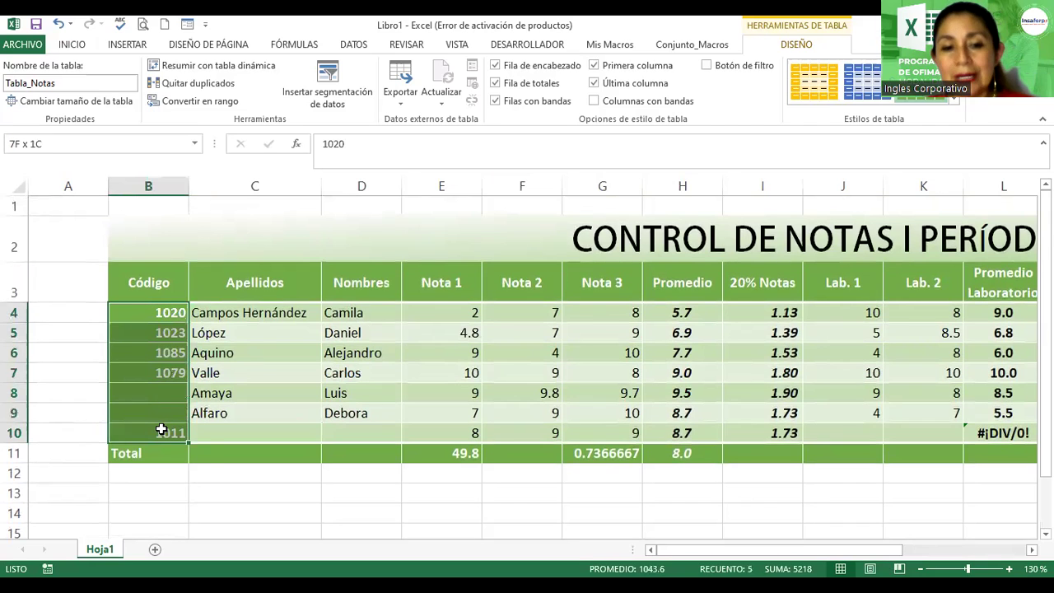
pyautogui.moveTo(162, 317); pyautogui.dragTo(161, 430)
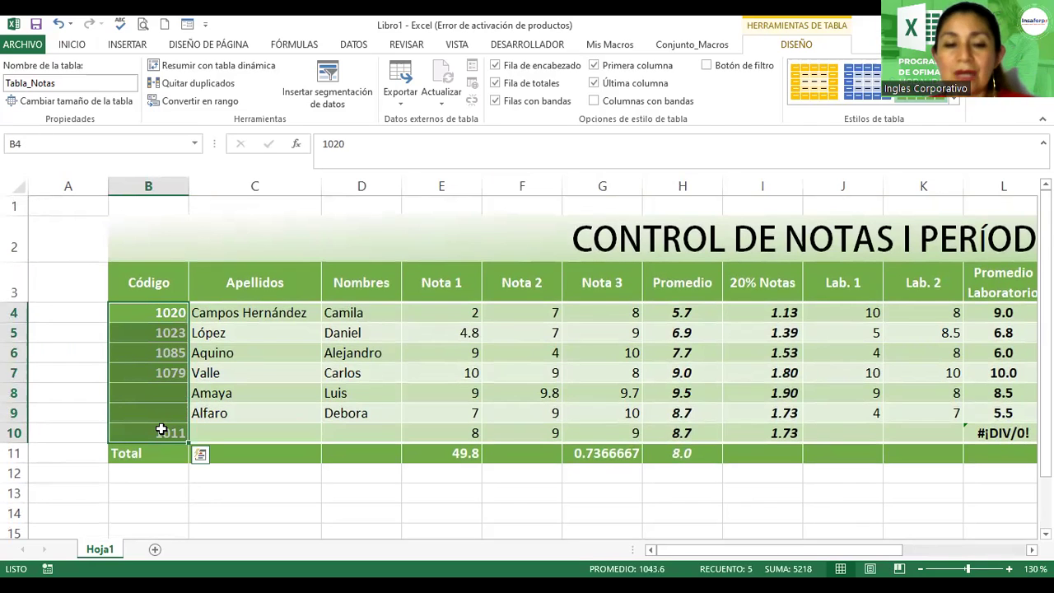
pyautogui.click(160, 454)
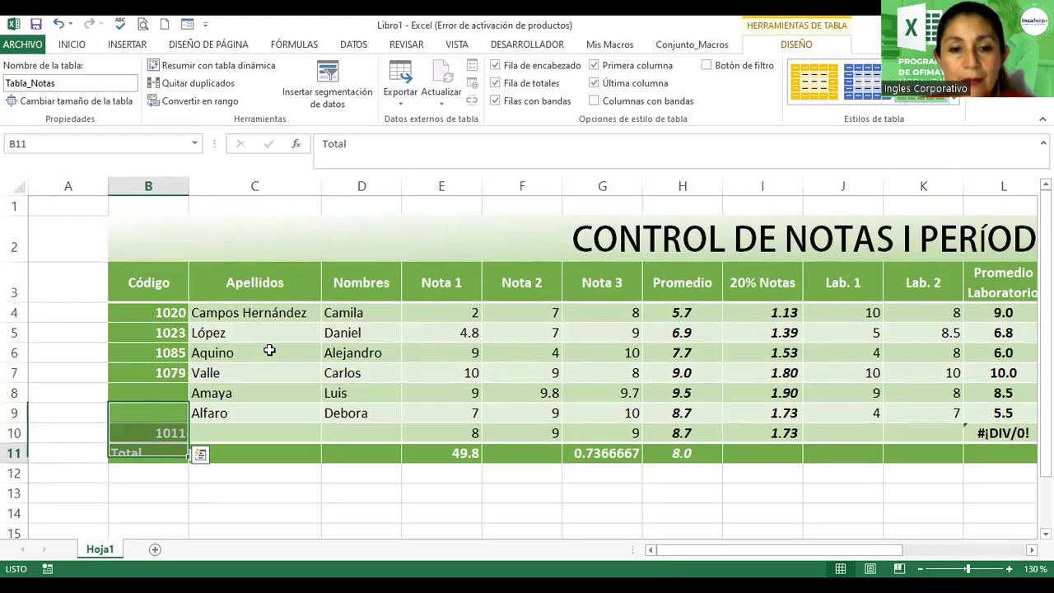
pyautogui.click(271, 350)
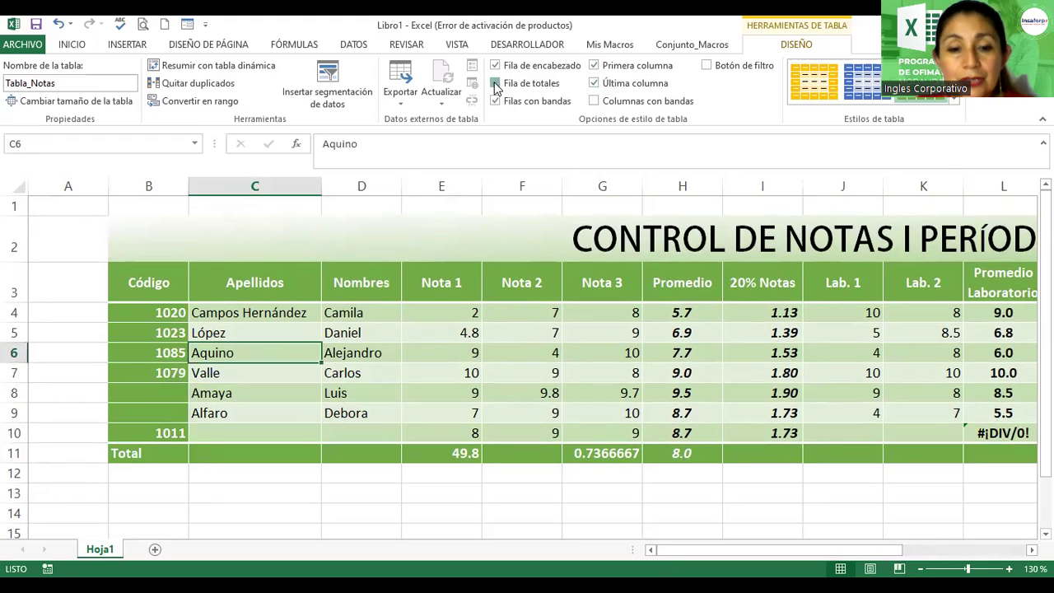
# Step: Turn off Fila de totales so the table ends at row 10, and select B11
pyautogui.click(495, 83)
pyautogui.click(490, 355)
pyautogui.scroll(-1, 492, 355)
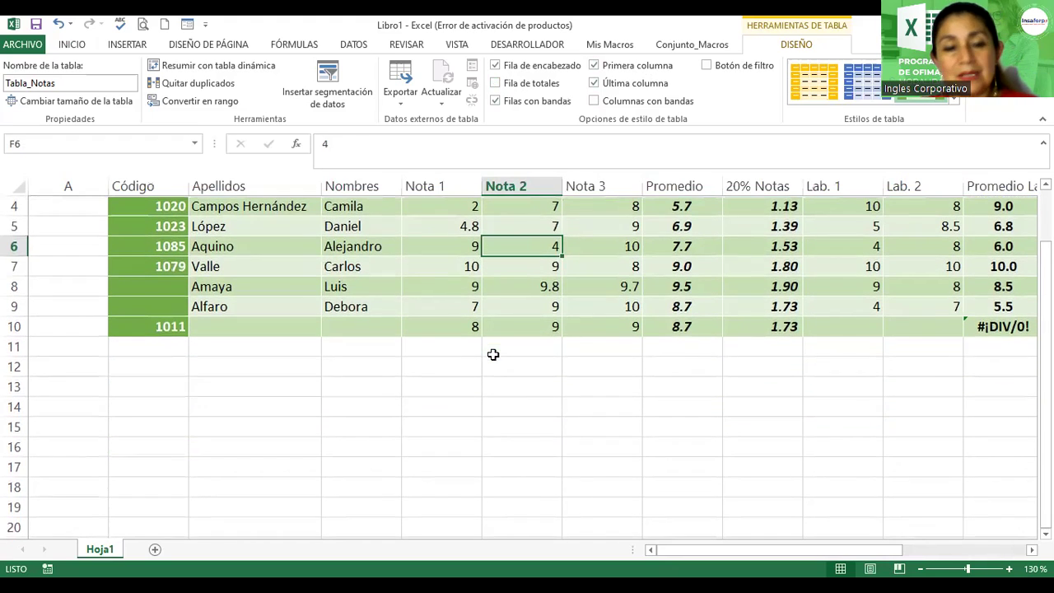
pyautogui.click(148, 327)
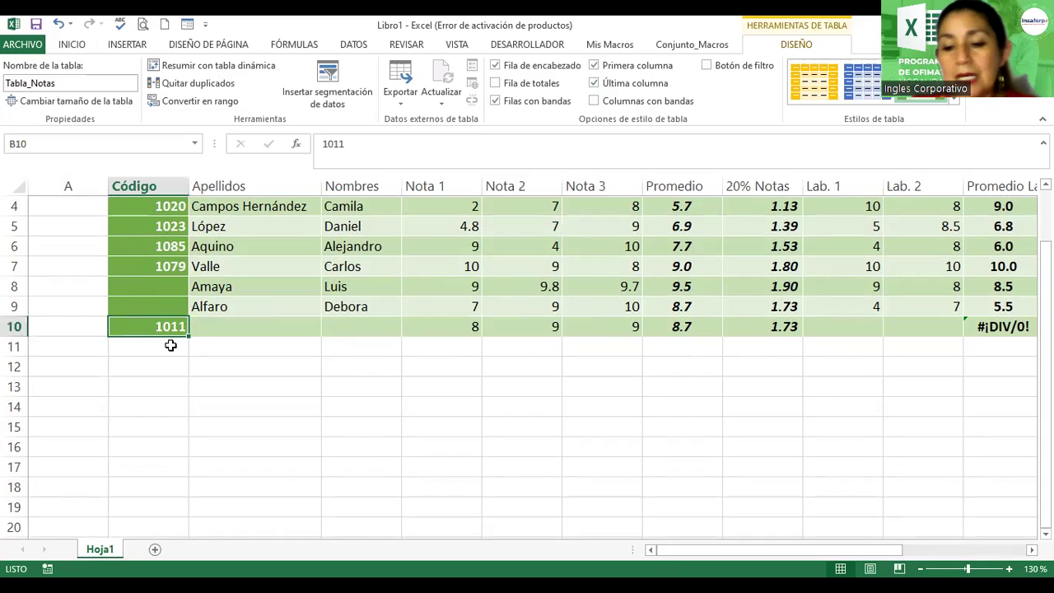
pyautogui.click(171, 346)
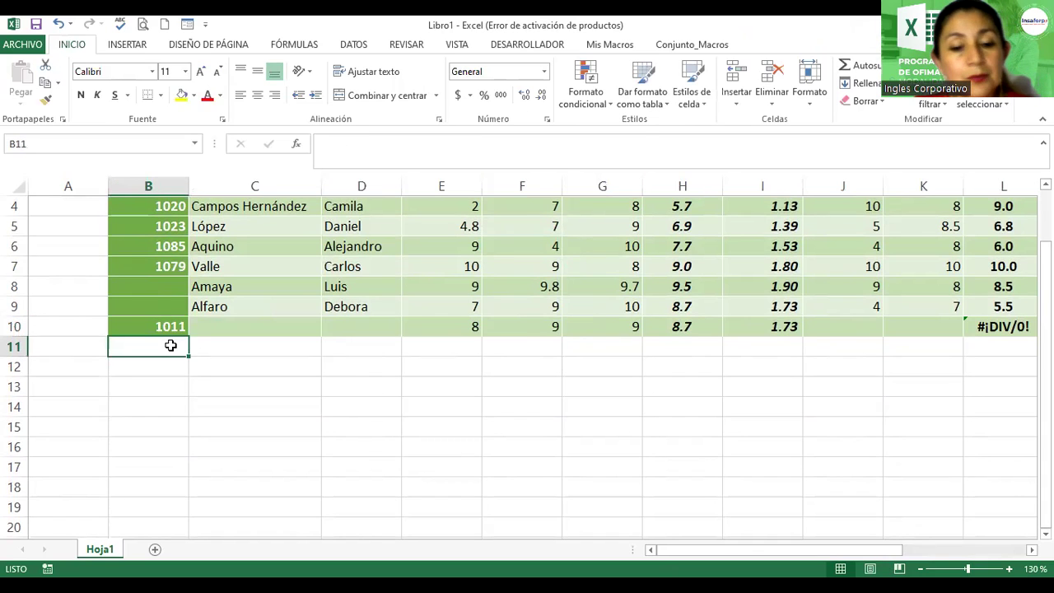
# Step: Enter code 2001 in B11 and cancel the validation error that rejects it
pyautogui.write('2001')
pyautogui.press('Return')
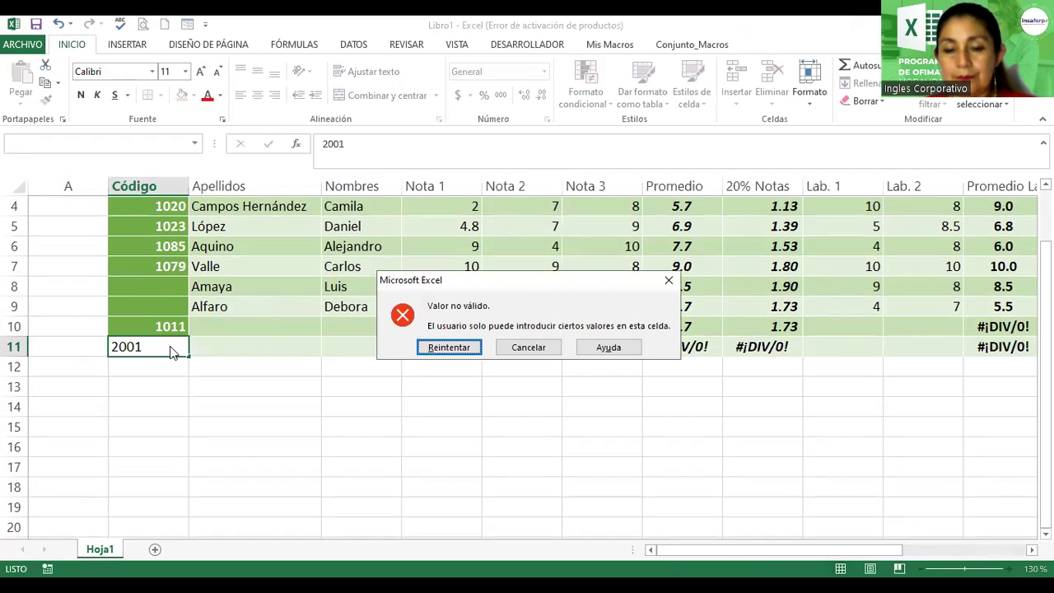
pyautogui.press('Tab')
pyautogui.press('Return')
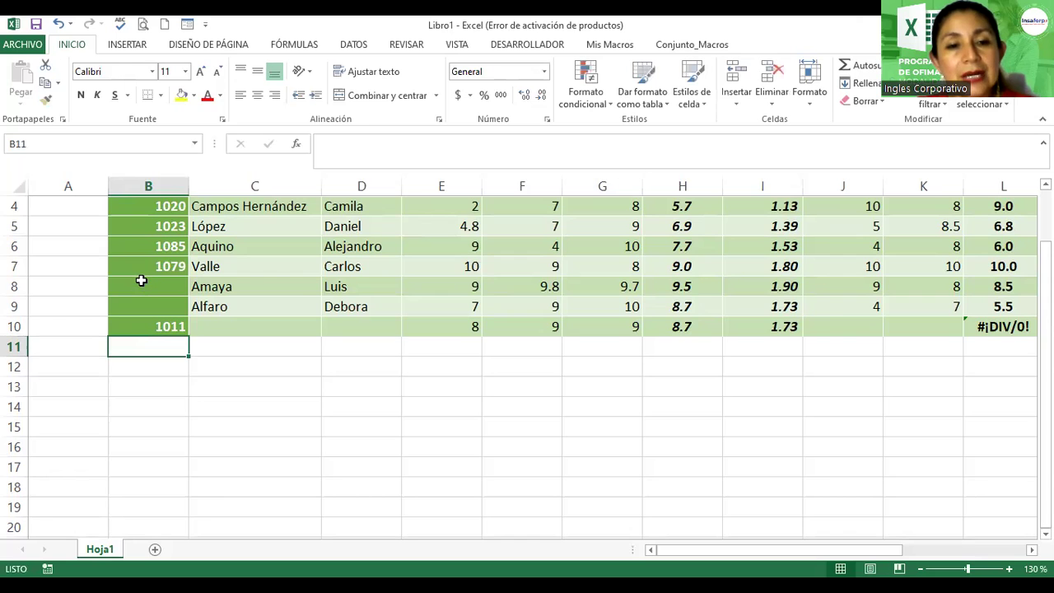
# Step: Select the Código range B4:B15 and open the Data Validation dialog
pyautogui.scroll(1, 141, 281)
pyautogui.keyDown('ctrl'); pyautogui.scroll(-2, 146, 321); pyautogui.keyUp('ctrl')
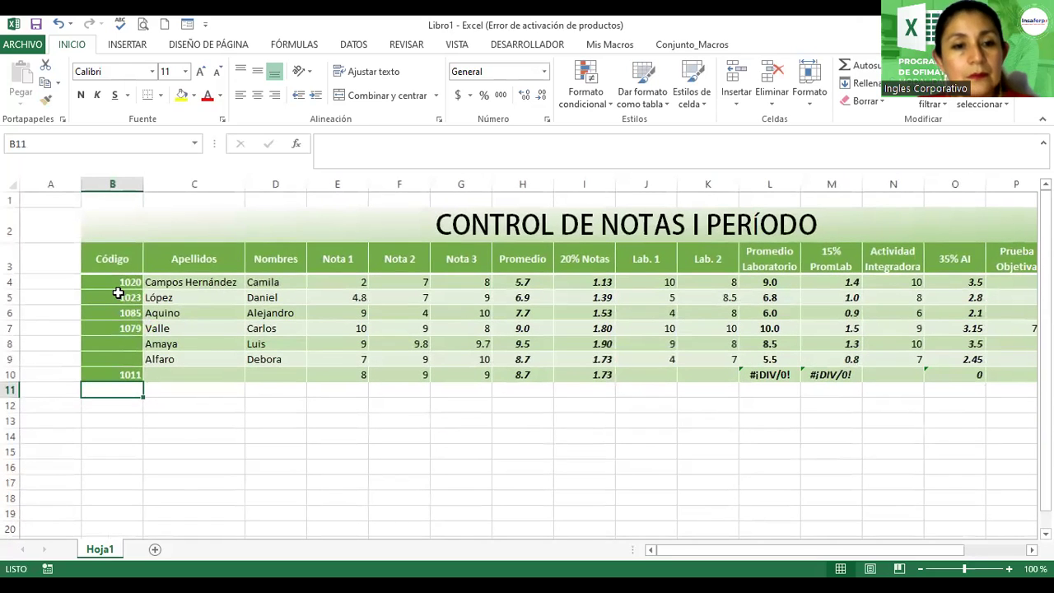
pyautogui.click(117, 284)
pyautogui.moveTo(117, 297); pyautogui.dragTo(112, 451)
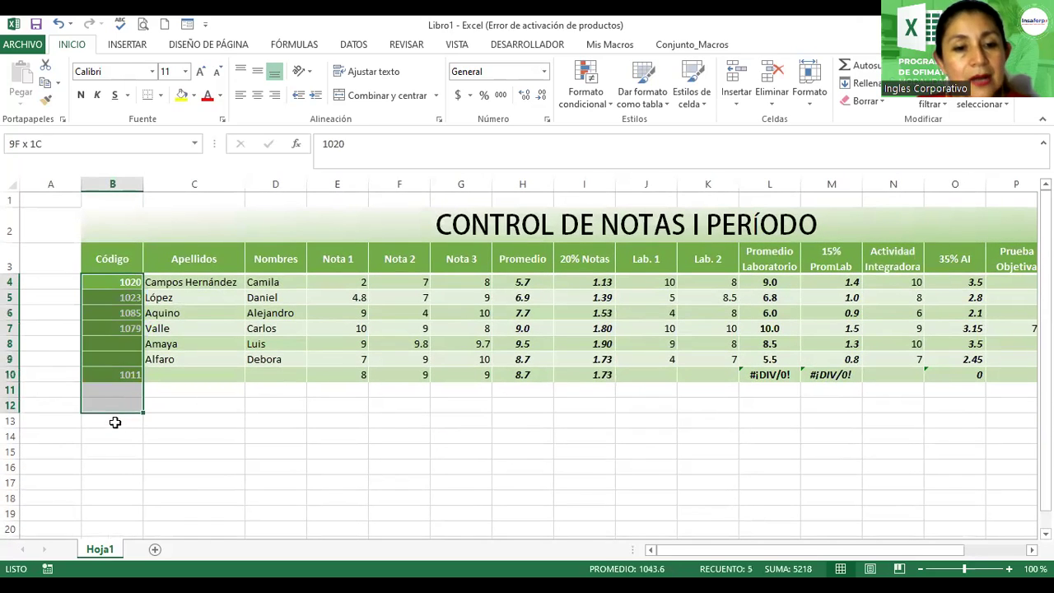
pyautogui.click(353, 44)
pyautogui.click(660, 93)
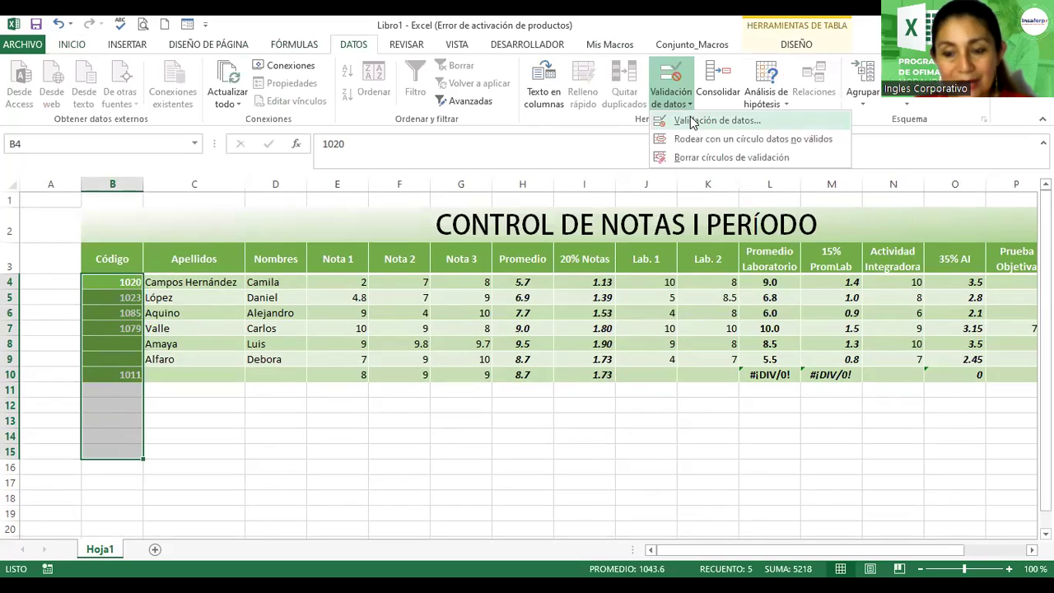
pyautogui.click(692, 120)
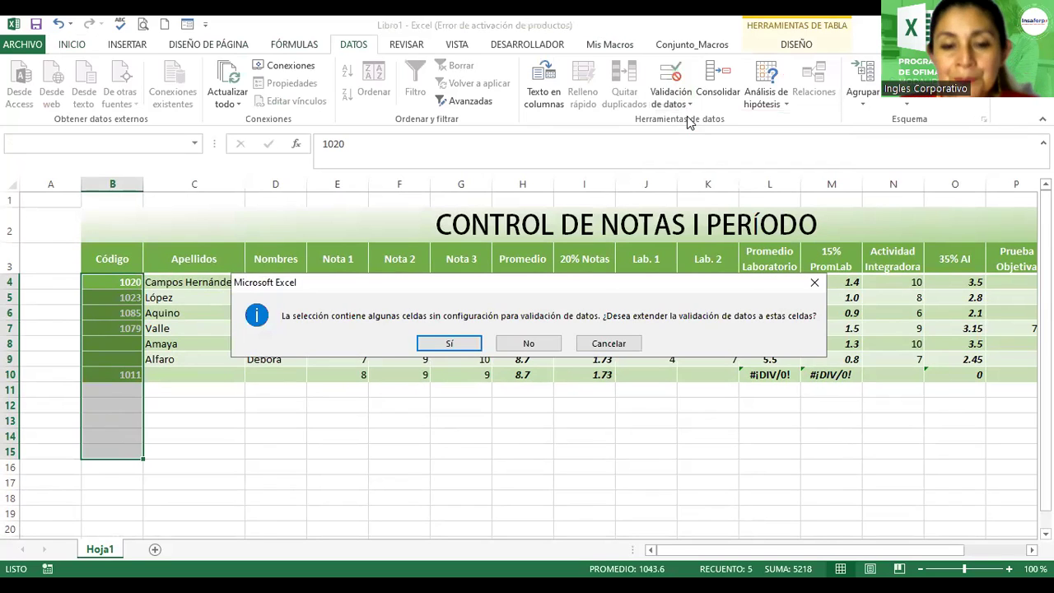
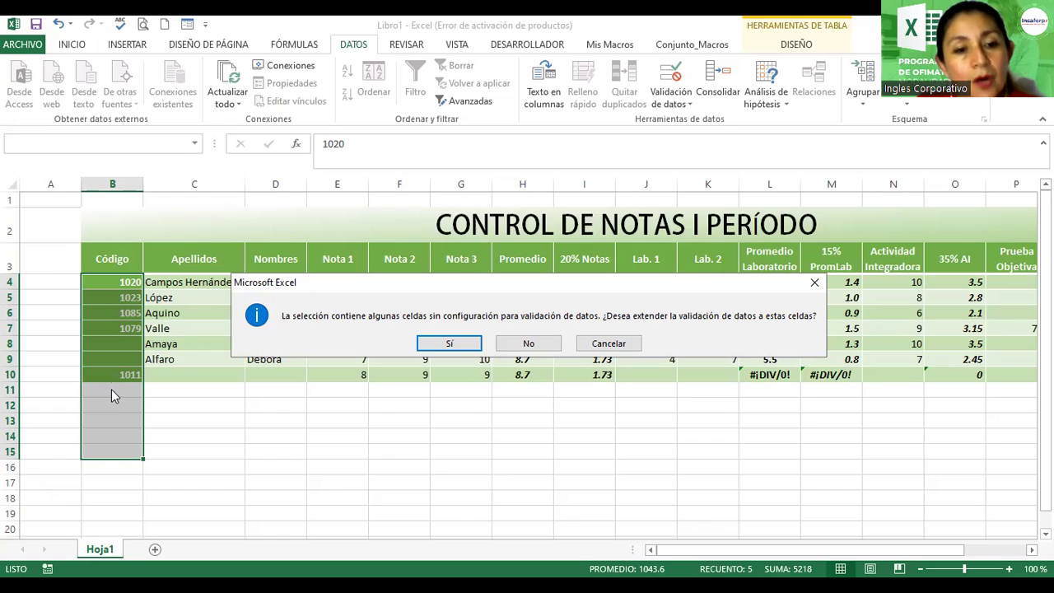
# Step: Apply the custom rule =CONTAR.SI($B$4:$B$10;B4)=1 to all Código cells, including the empty rows
pyautogui.click(457, 345)
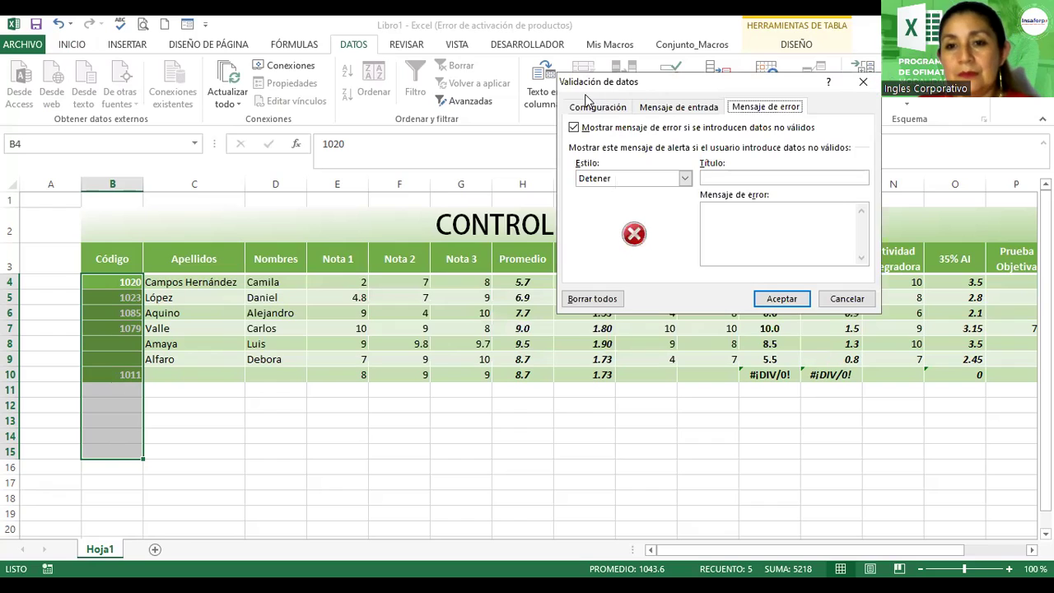
pyautogui.click(586, 108)
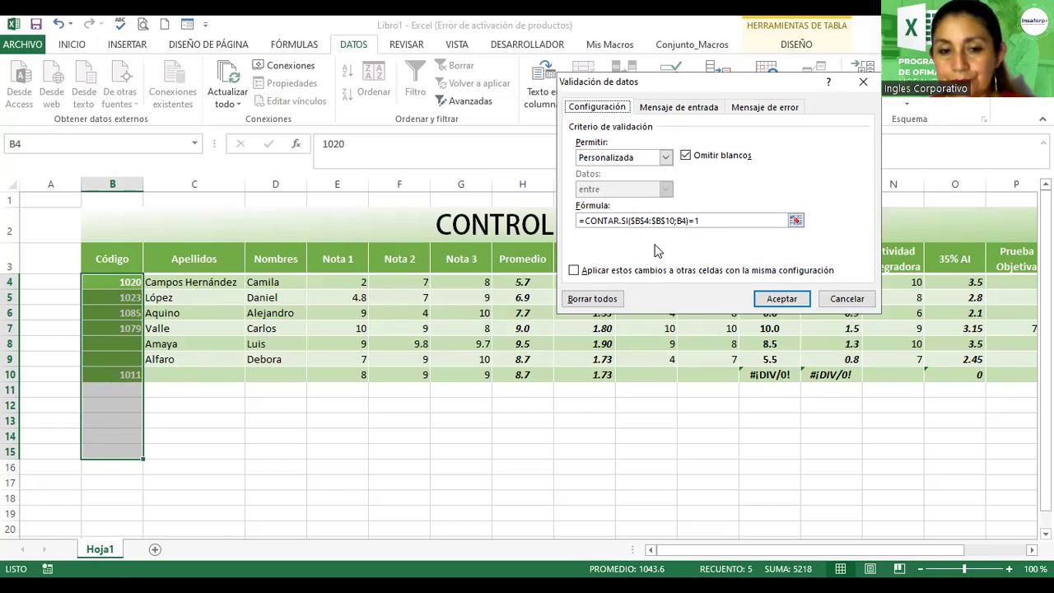
pyautogui.click(782, 299)
pyautogui.click(275, 330)
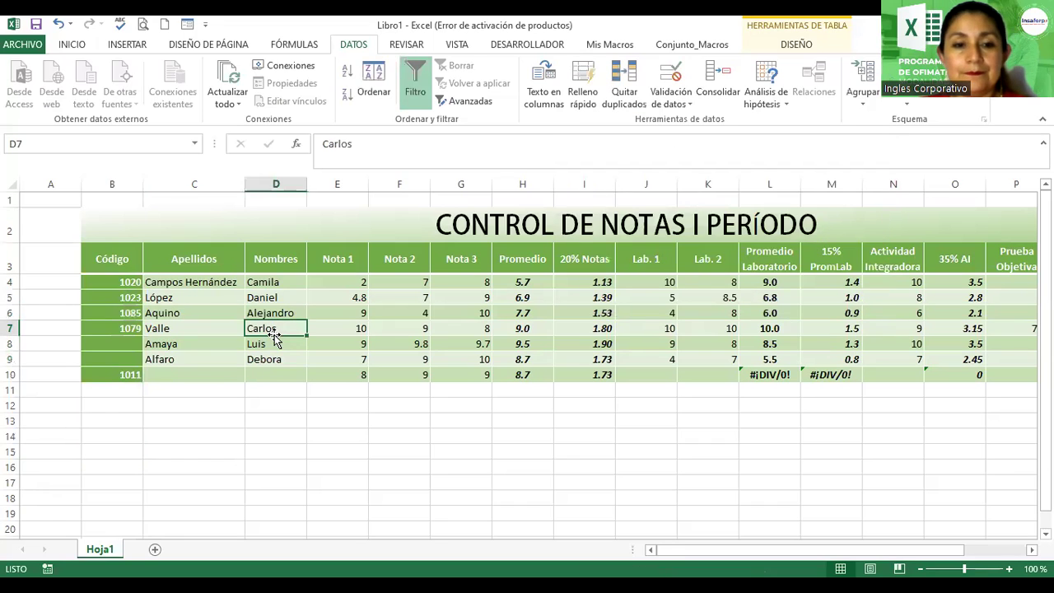
pyautogui.scroll(-1, 172, 321)
pyautogui.click(103, 313)
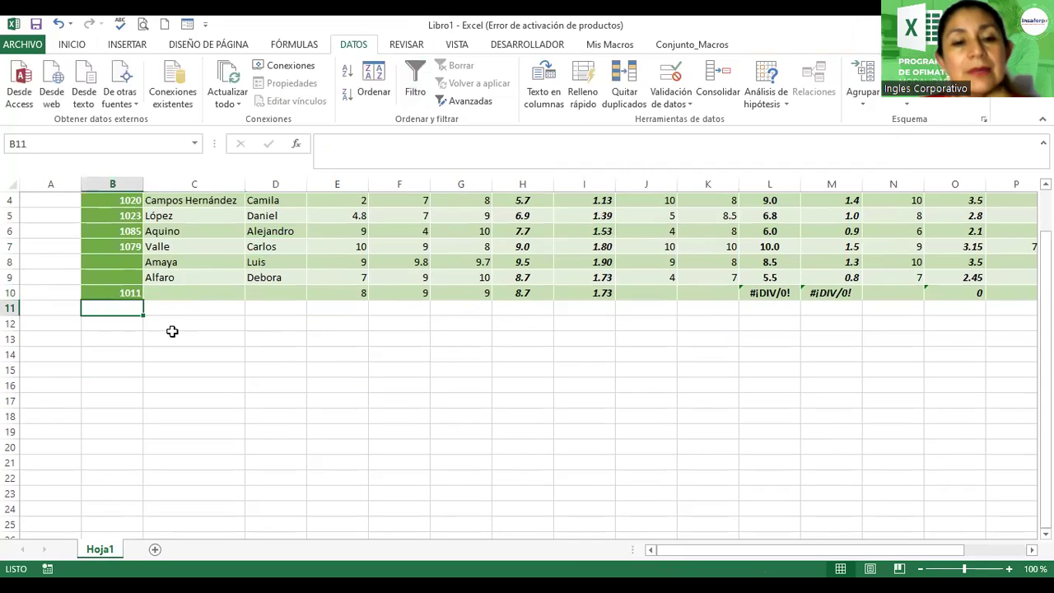
pyautogui.write('2001')
pyautogui.press('Return')
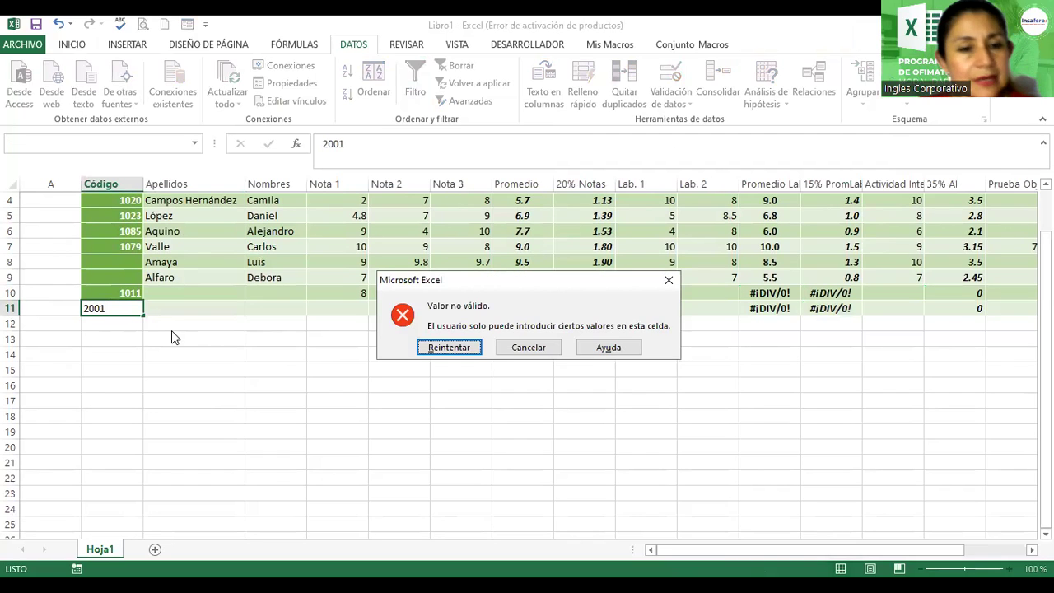
pyautogui.click(449, 348)
pyautogui.write('1010')
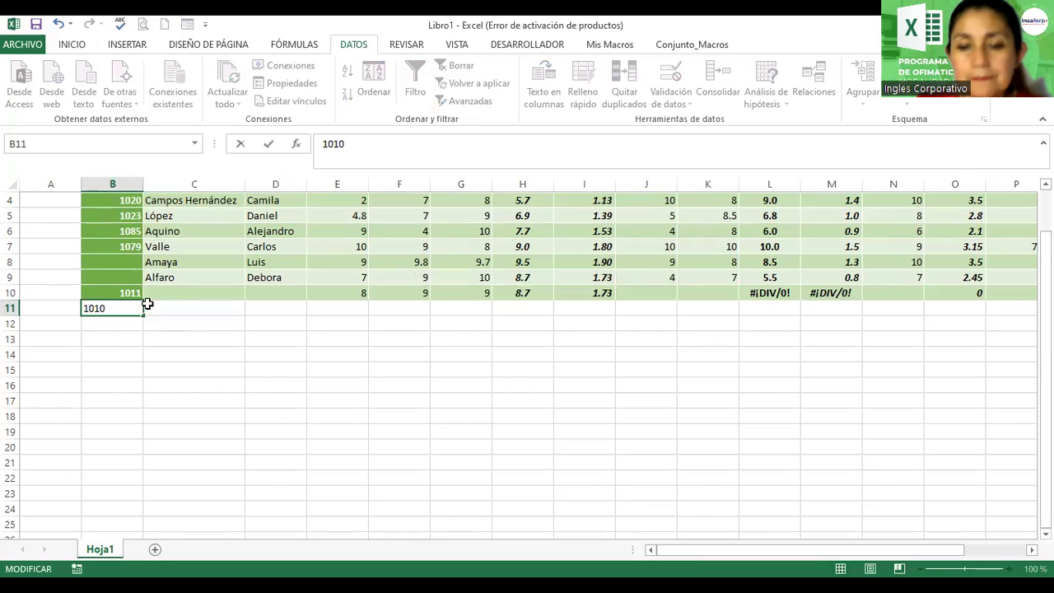
pyautogui.press('Return')
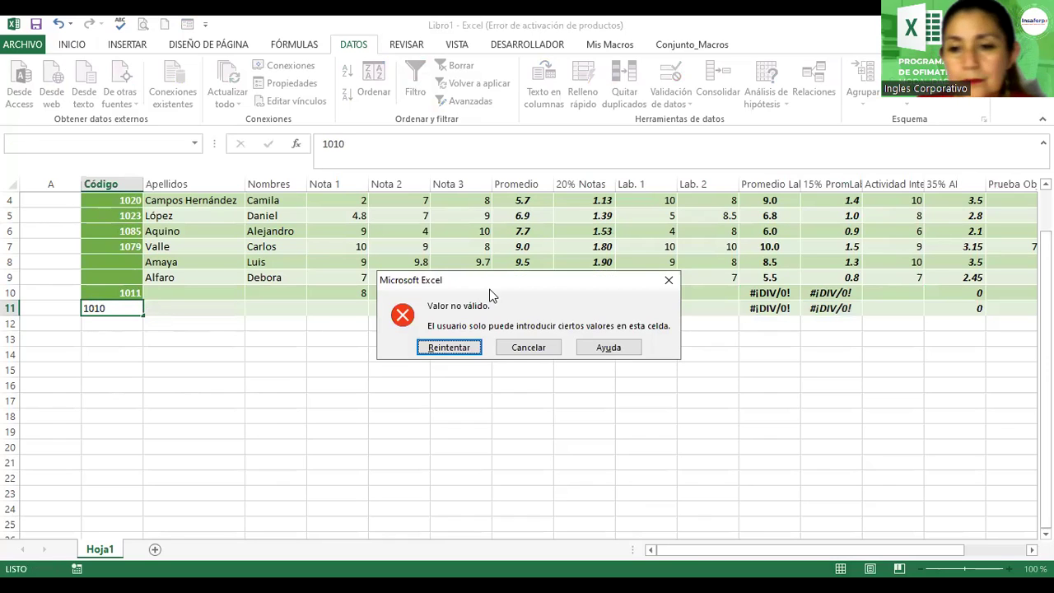
pyautogui.click(512, 353)
pyautogui.click(297, 354)
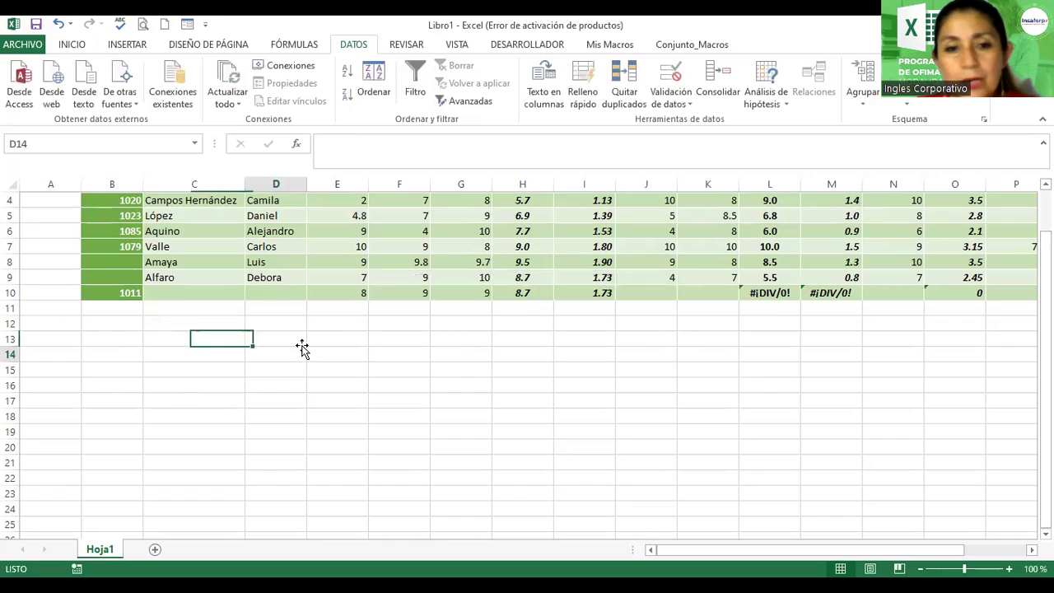
pyautogui.scroll(1, 301, 350)
pyautogui.scroll(-1, 302, 346)
pyautogui.keyDown('ctrl'); pyautogui.scroll(-1, 302, 346); pyautogui.keyUp('ctrl')
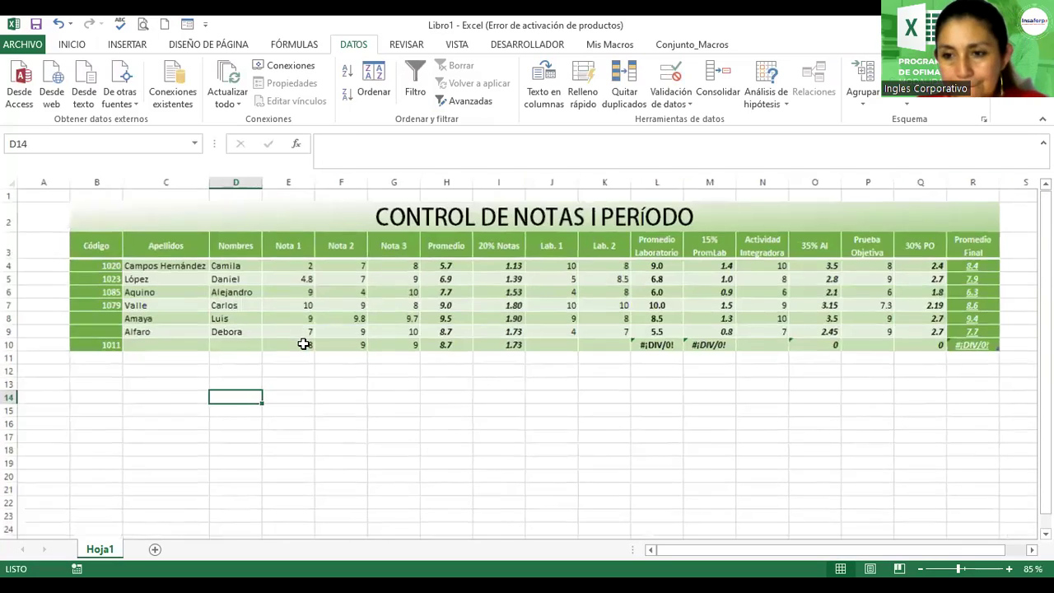
pyautogui.keyDown('ctrl'); pyautogui.scroll(-1, 302, 346); pyautogui.keyUp('ctrl')
pyautogui.keyDown('ctrl'); pyautogui.scroll(1, 302, 342); pyautogui.keyUp('ctrl')
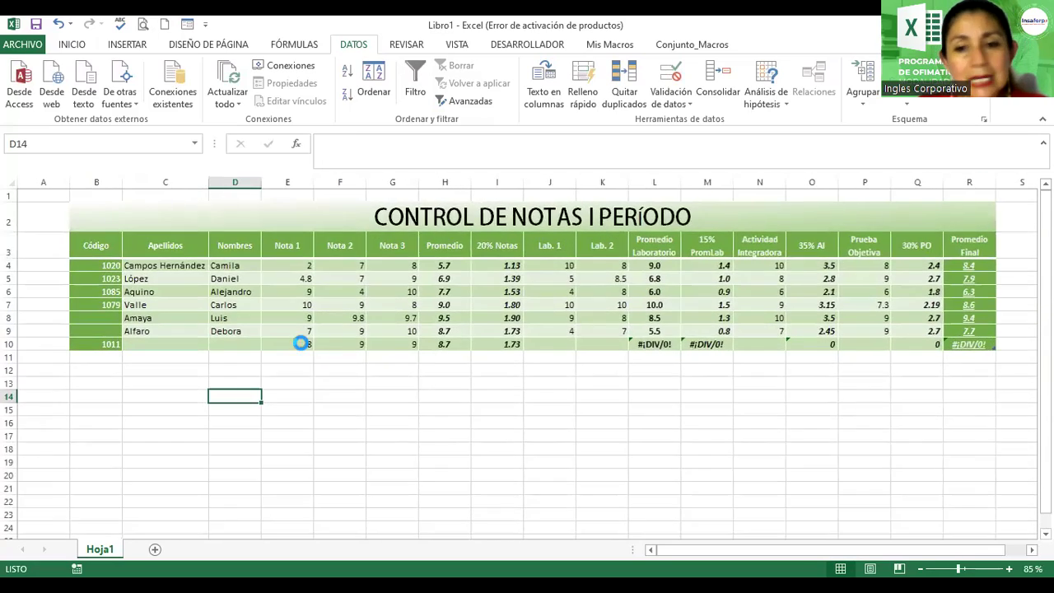
pyautogui.keyDown('ctrl'); pyautogui.scroll(1, 303, 342); pyautogui.keyUp('ctrl')
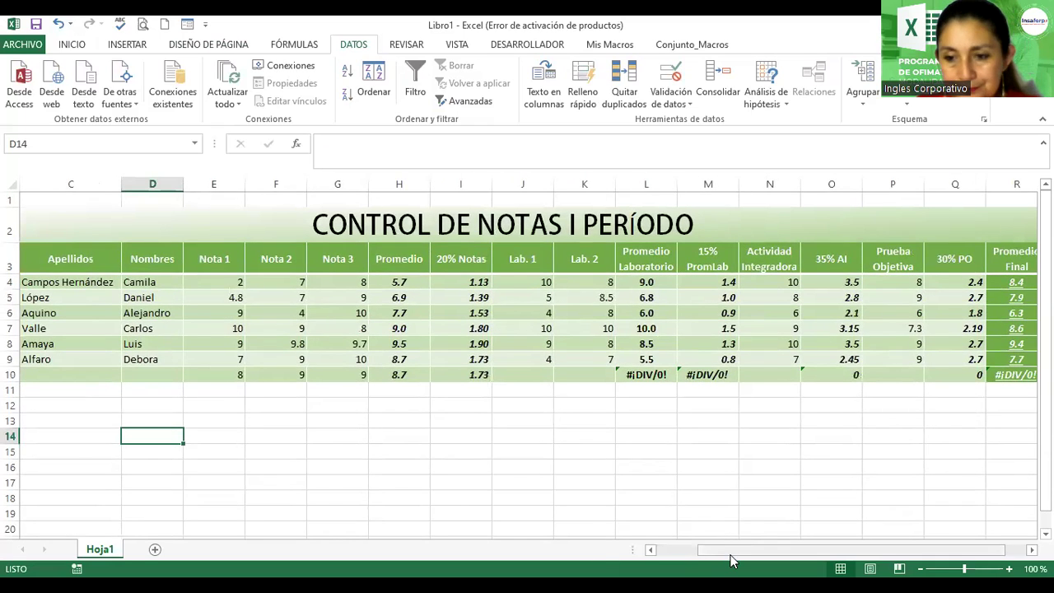
pyautogui.moveTo(708, 549); pyautogui.dragTo(666, 549)
pyautogui.scroll(-1, 211, 362)
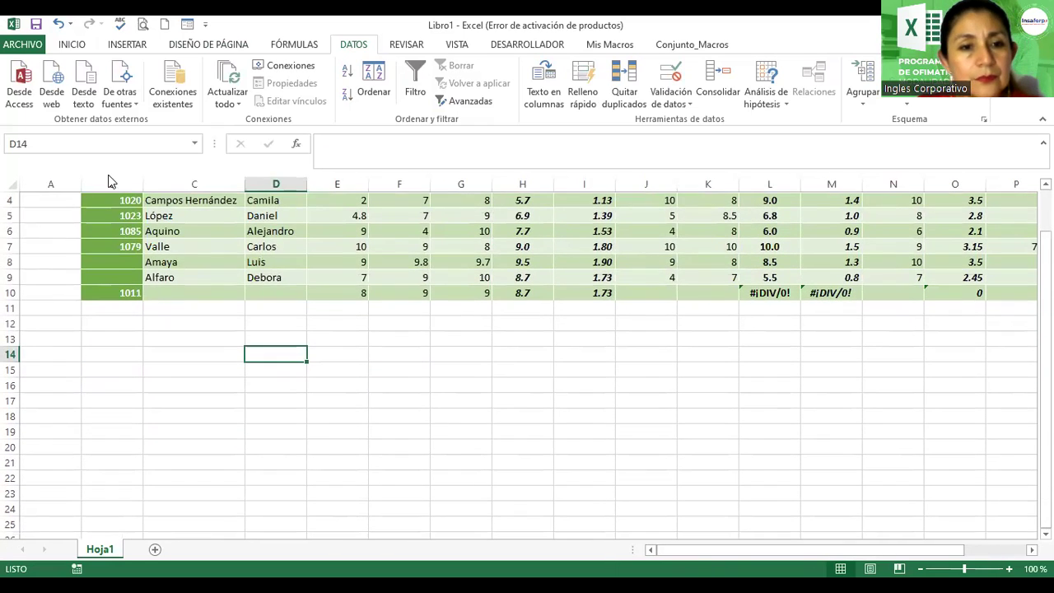
pyautogui.scroll(1, 103, 305)
pyautogui.moveTo(105, 283); pyautogui.dragTo(112, 416)
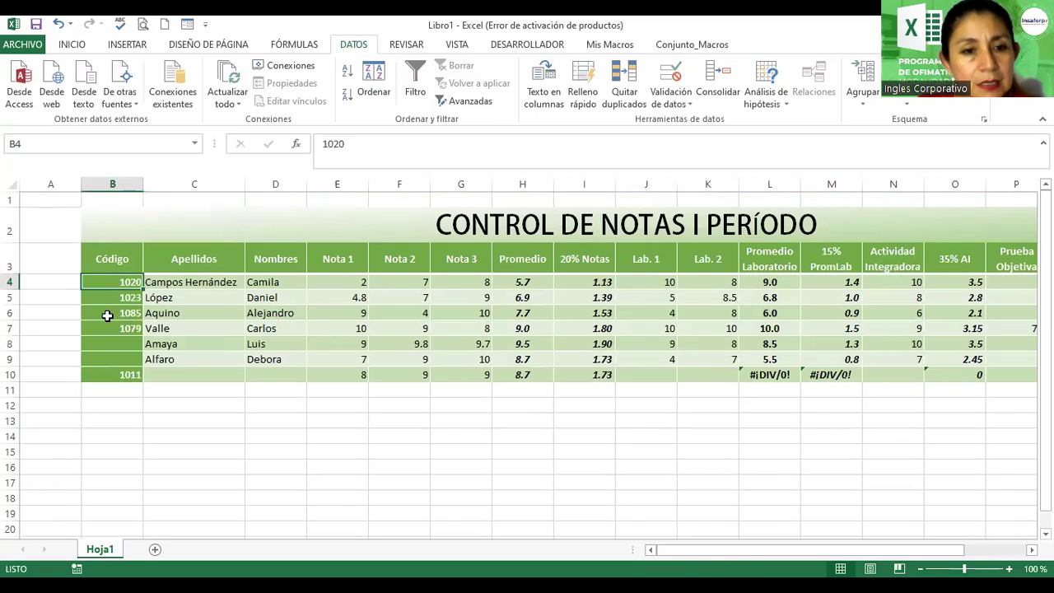
# Step: Open the Código validation's error alert settings and begin entering the Error title
pyautogui.click(671, 97)
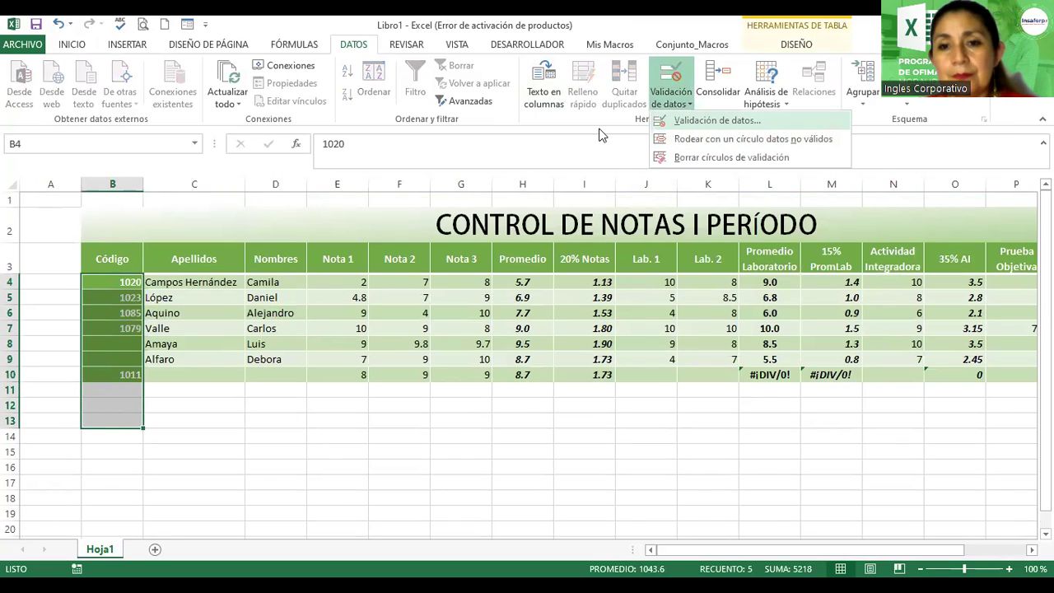
pyautogui.click(677, 122)
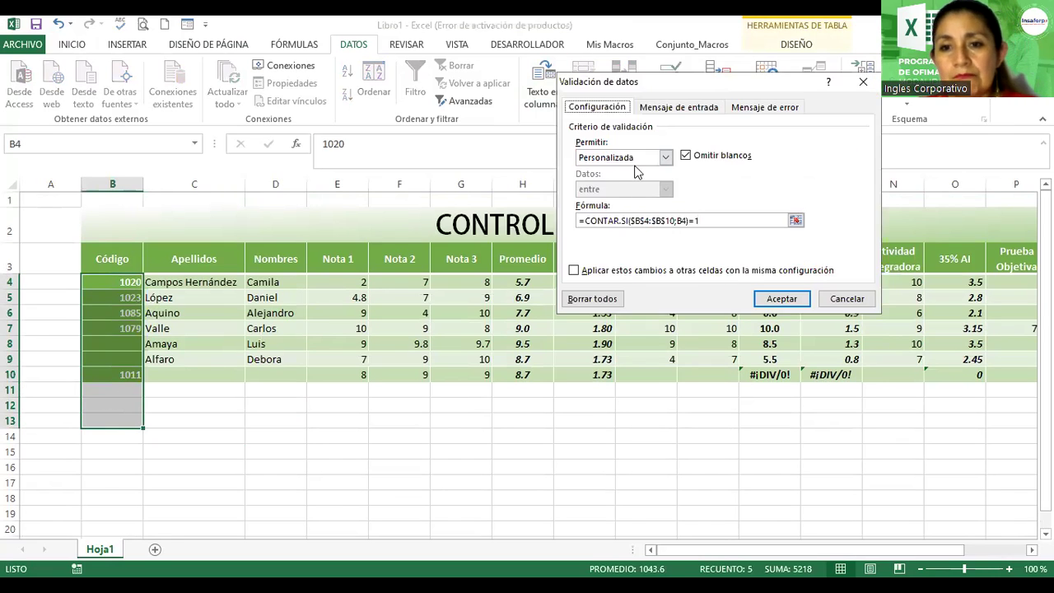
pyautogui.click(672, 107)
pyautogui.click(765, 108)
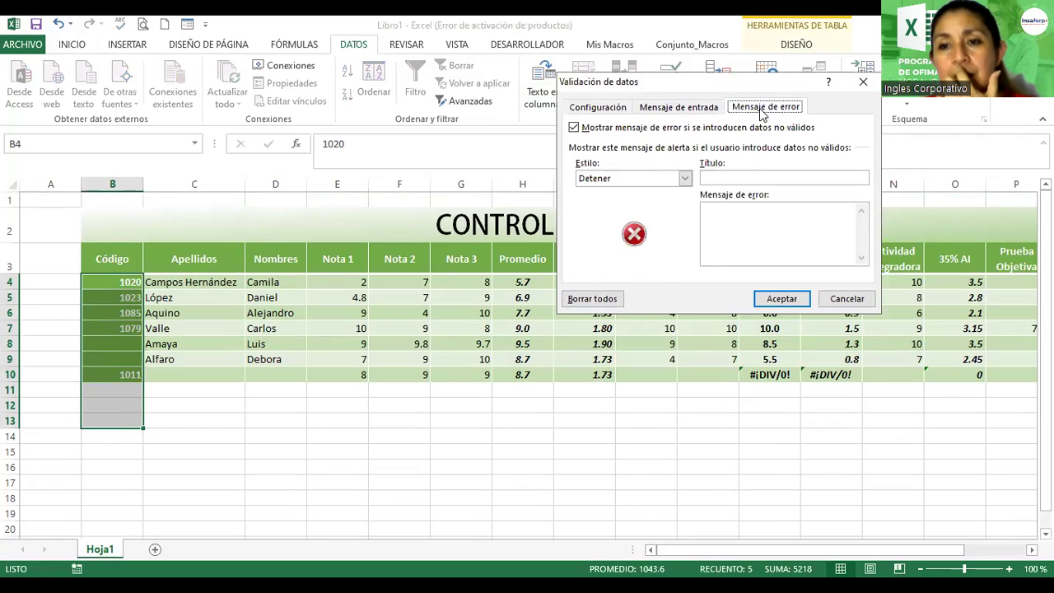
pyautogui.click(744, 177)
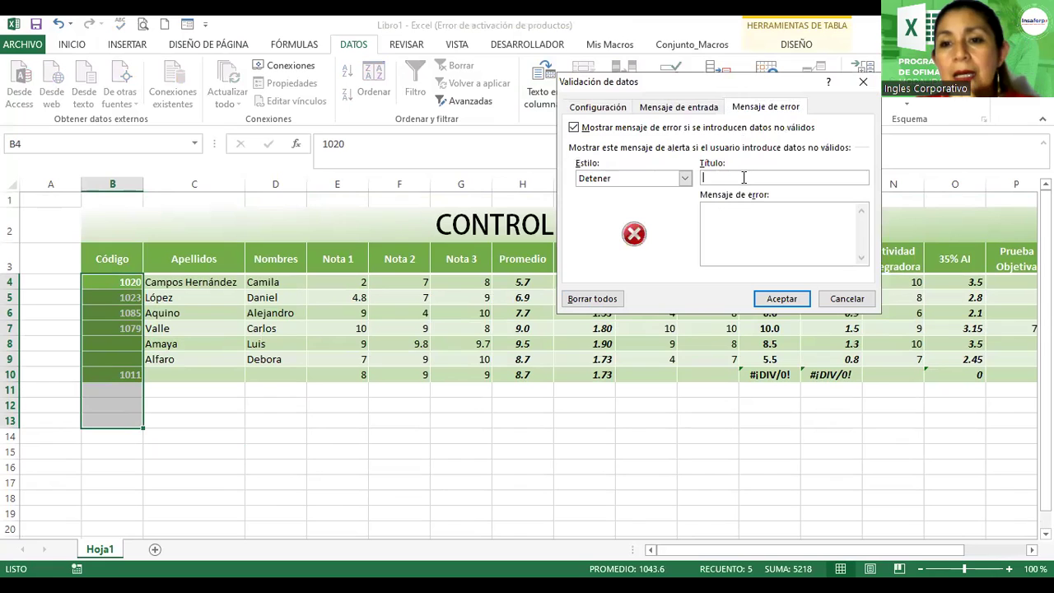
pyautogui.write('E')
pyautogui.write('rror')
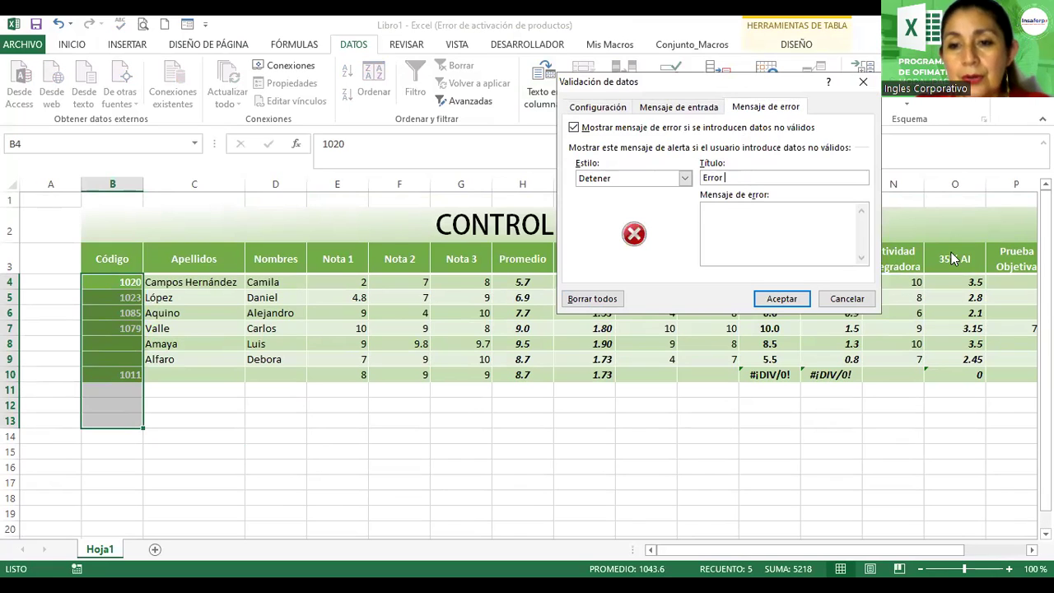
pyautogui.write('C')
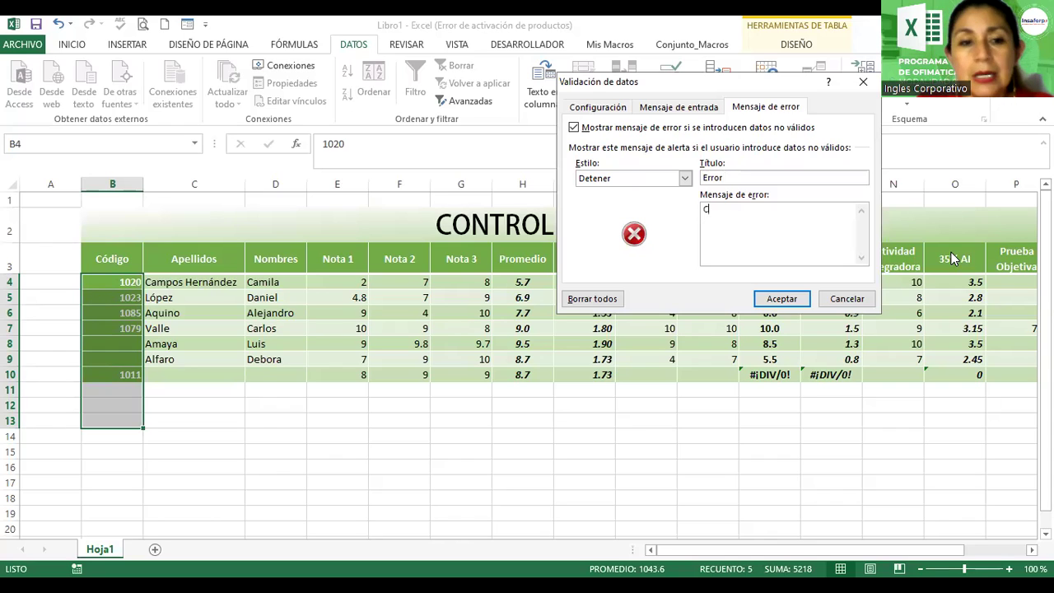
pyautogui.write('dgo')
# Step: Complete the alert message 'Código ya existe, intente de nuevo' and save the error alert
pyautogui.press('BackSpace')
pyautogui.press('BackSpace')
pyautogui.write('u')
pyautogui.press('BackSpace')
pyautogui.press('BackSpace')
pyautogui.press('BackSpace')
pyautogui.write('igo ya existe')
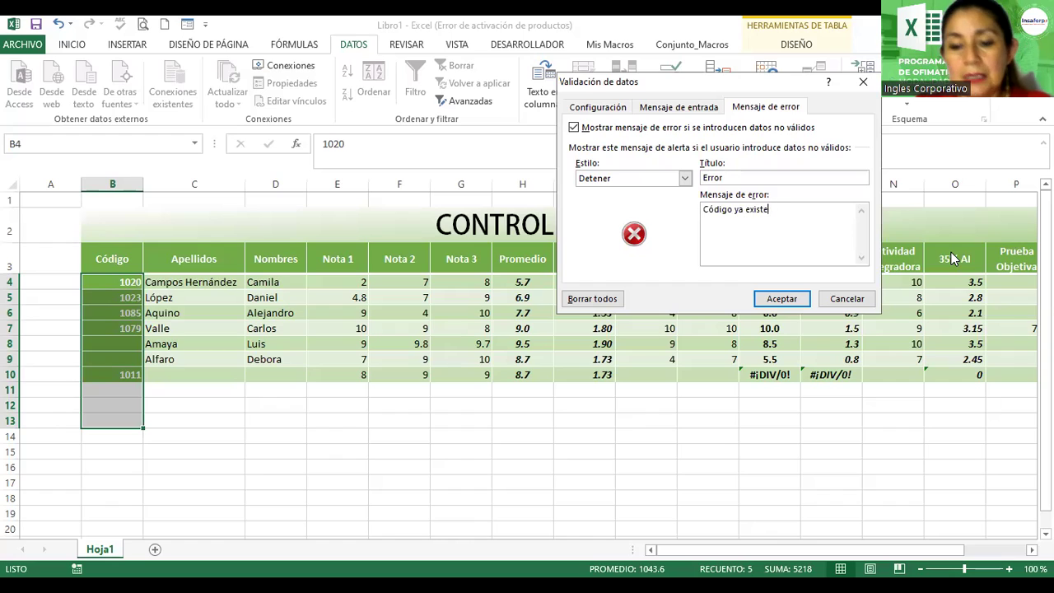
pyautogui.write('intente d enu')
pyautogui.press('BackSpace')
pyautogui.press('BackSpace')
pyautogui.press('BackSpace')
pyautogui.write('e nuevo')
pyautogui.click(783, 301)
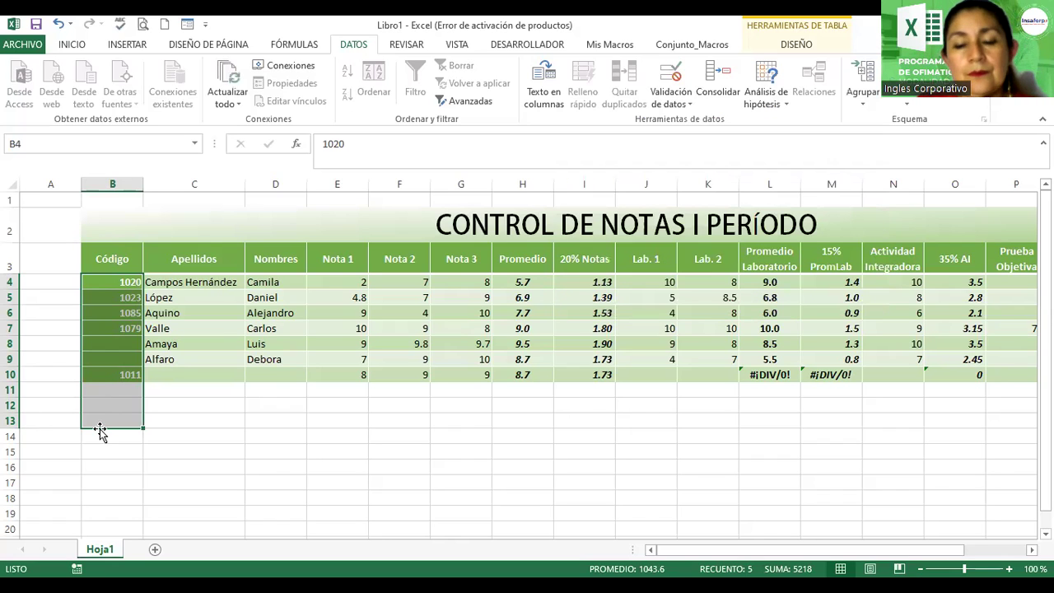
# Step: Resize the Tabla_Notas grade table to the range $B$3:$R$15
pyautogui.click(194, 313)
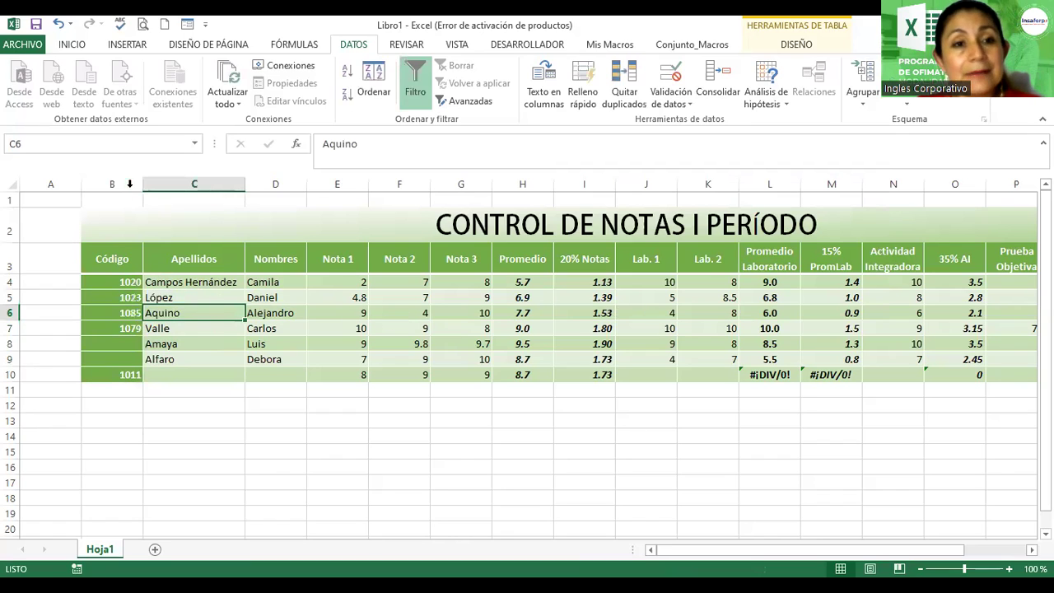
pyautogui.click(803, 45)
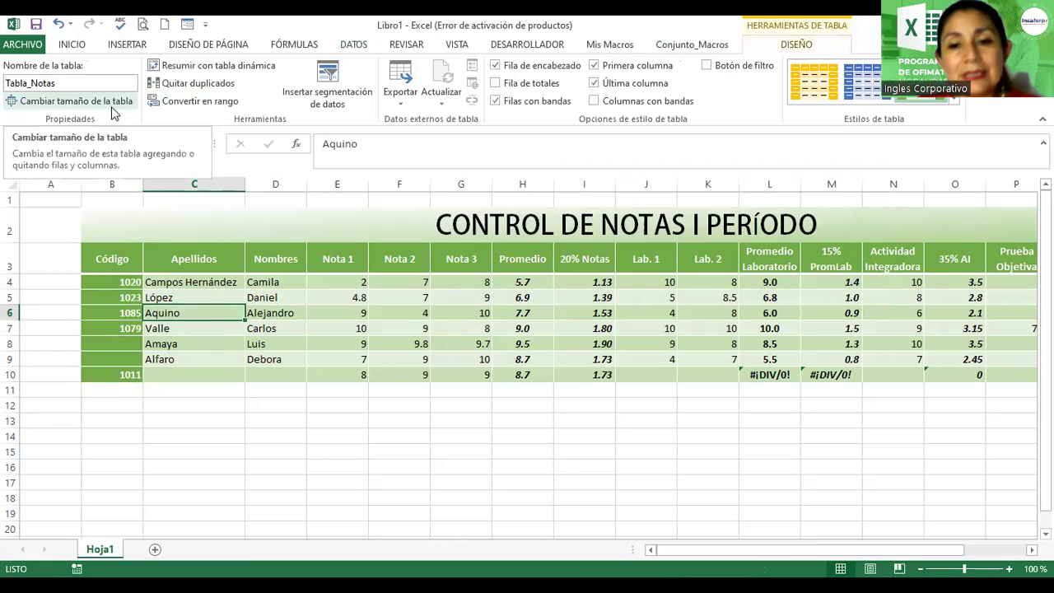
pyautogui.click(112, 103)
pyautogui.scroll(-1, 635, 338)
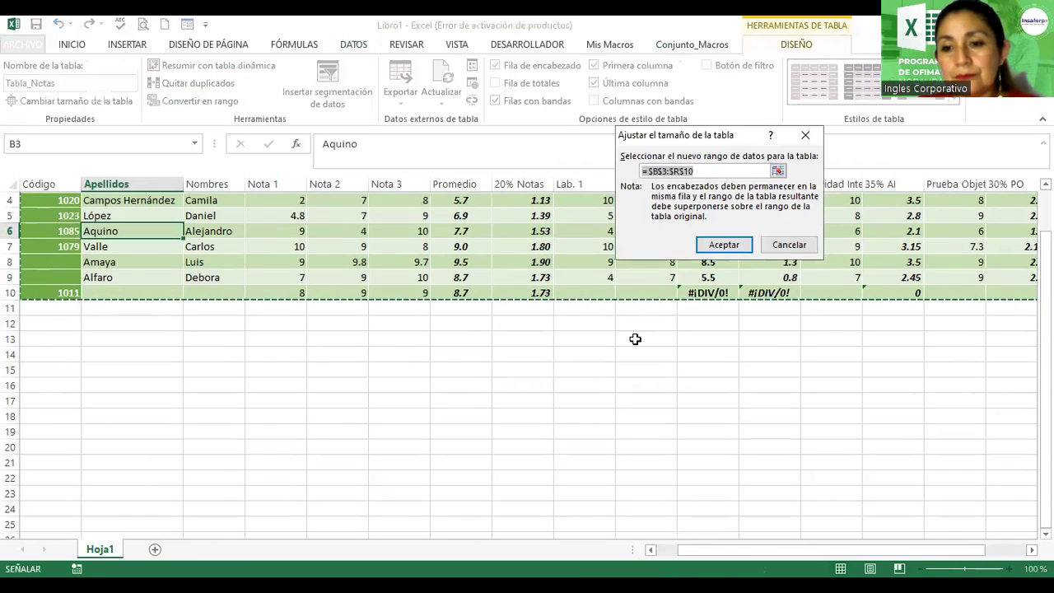
pyautogui.write('$B$3:$R$12')
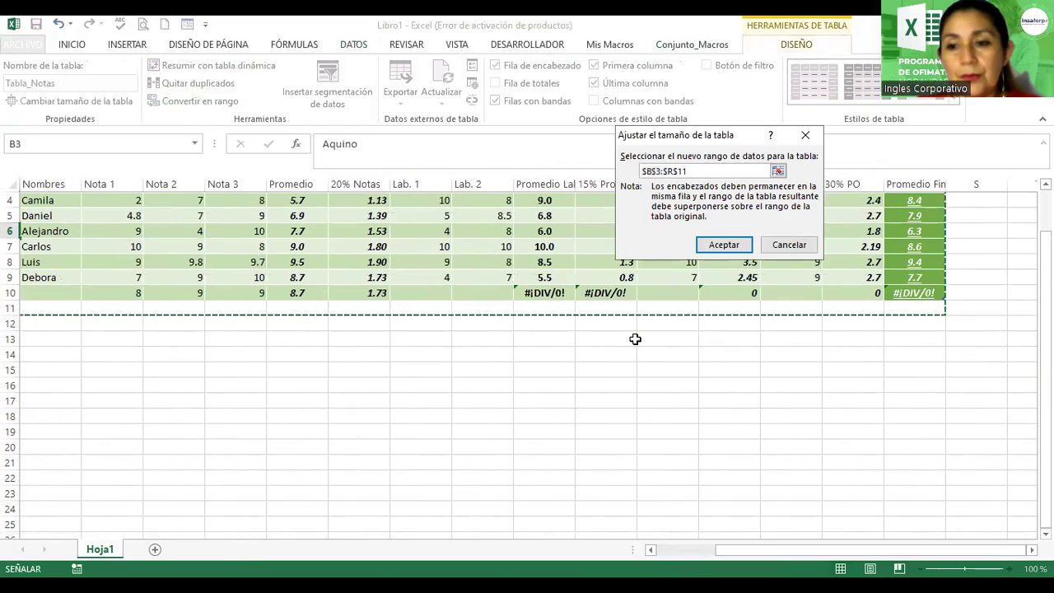
pyautogui.hotkey('shift', 'Down')
pyautogui.hotkey('shift', 'Down')
pyautogui.hotkey('shift', 'Down')
pyautogui.hotkey('shift', 'Down')
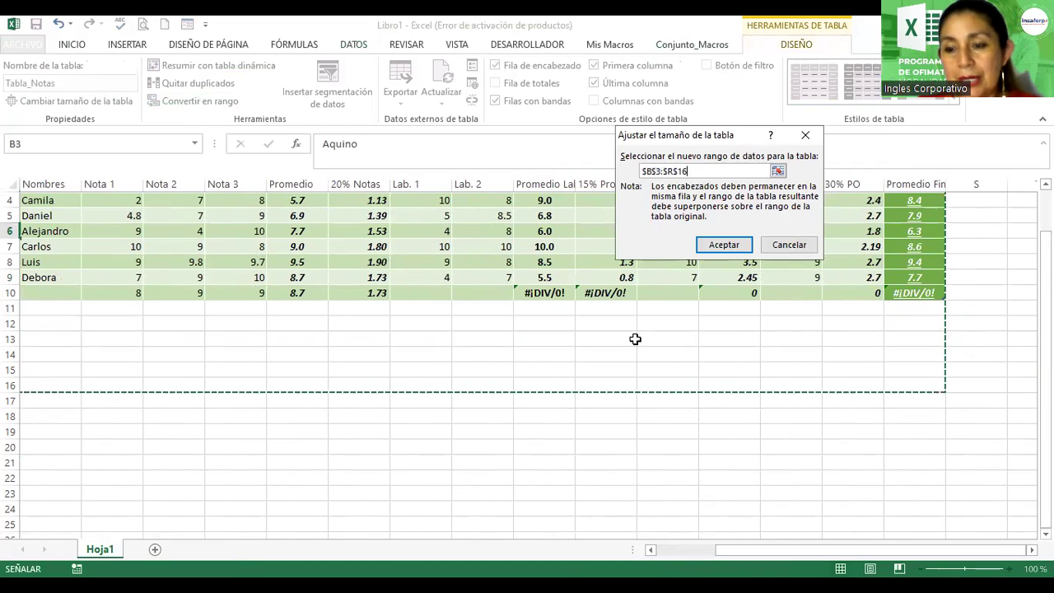
pyautogui.write('$B$2')
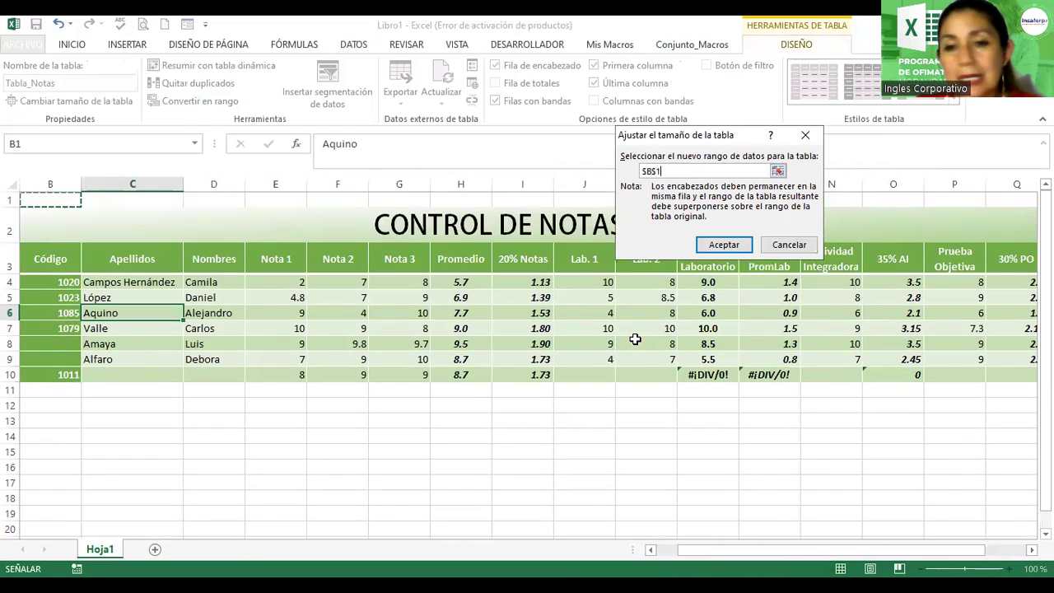
pyautogui.press('BackSpace')
pyautogui.write('3')
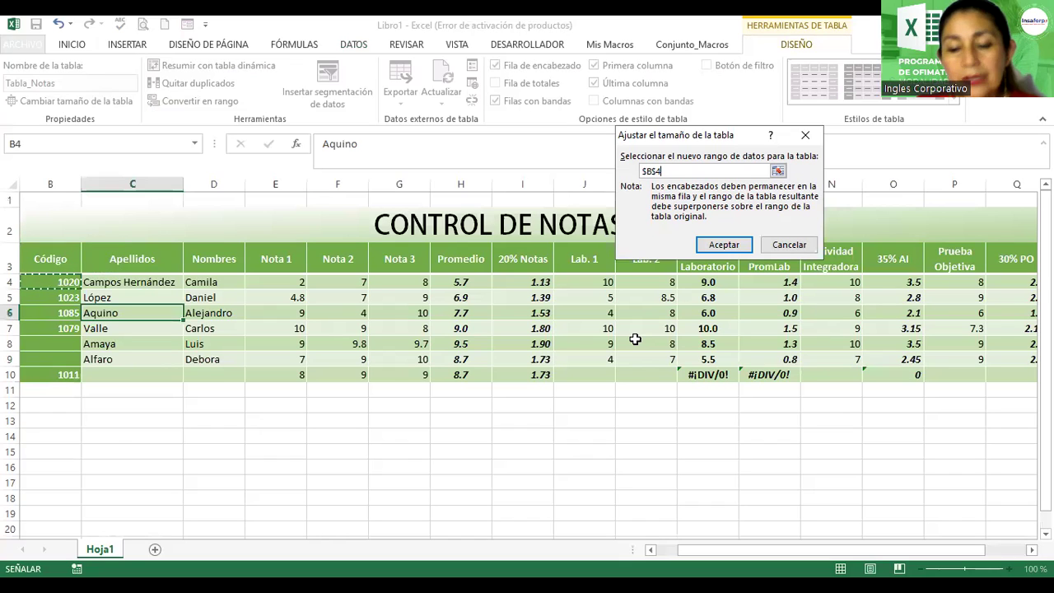
pyautogui.hotkey('shift', 'Right')
pyautogui.hotkey('shift', 'Right')
pyautogui.hotkey('shift', 'Right')
pyautogui.hotkey('shift', 'Right')
pyautogui.hotkey('shift', 'Right')
pyautogui.hotkey('shift', 'Right')
pyautogui.hotkey('shift', 'Right')
pyautogui.hotkey('shift', 'Right')
pyautogui.hotkey('shift', 'Right')
pyautogui.hotkey('shift', 'Down')
pyautogui.hotkey('shift', 'Down')
pyautogui.hotkey('shift', 'Down')
pyautogui.hotkey('shift', 'Down')
pyautogui.hotkey('shift', 'Down')
pyautogui.hotkey('shift', 'Down')
pyautogui.hotkey('shift', 'Down')
pyautogui.hotkey('shift', 'Down')
pyautogui.hotkey('shift', 'Down')
pyautogui.hotkey('shift', 'Down')
pyautogui.hotkey('shift', 'Down')
pyautogui.hotkey('shift', 'Down')
pyautogui.hotkey('shift', 'Right')
pyautogui.hotkey('shift', 'Right')
pyautogui.hotkey('shift', 'Right')
pyautogui.hotkey('shift', 'Right')
pyautogui.hotkey('shift', 'Right')
pyautogui.hotkey('shift', 'Right')
pyautogui.hotkey('shift', 'Right')
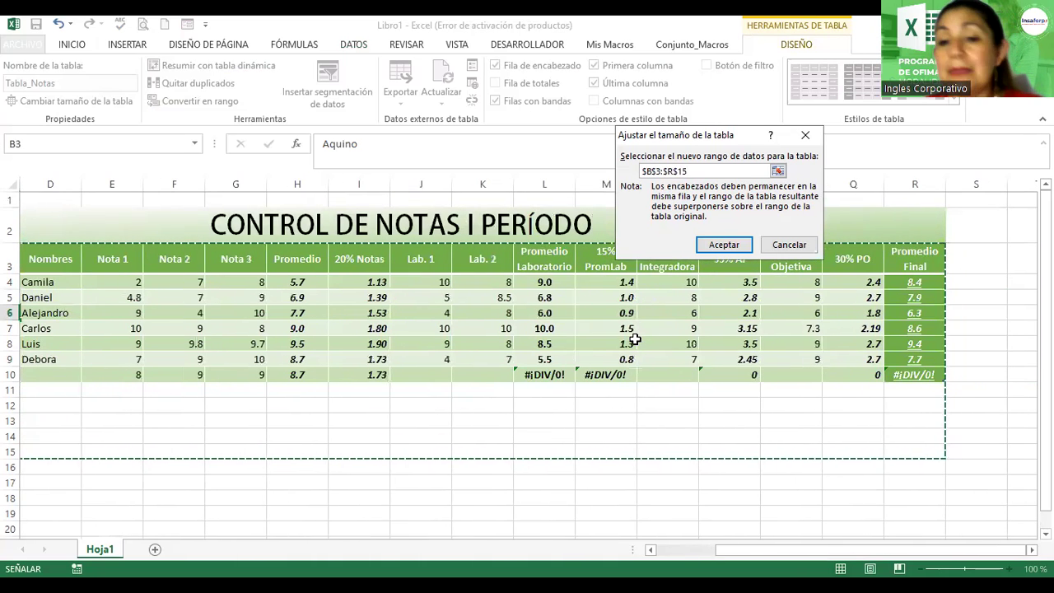
pyautogui.click(706, 245)
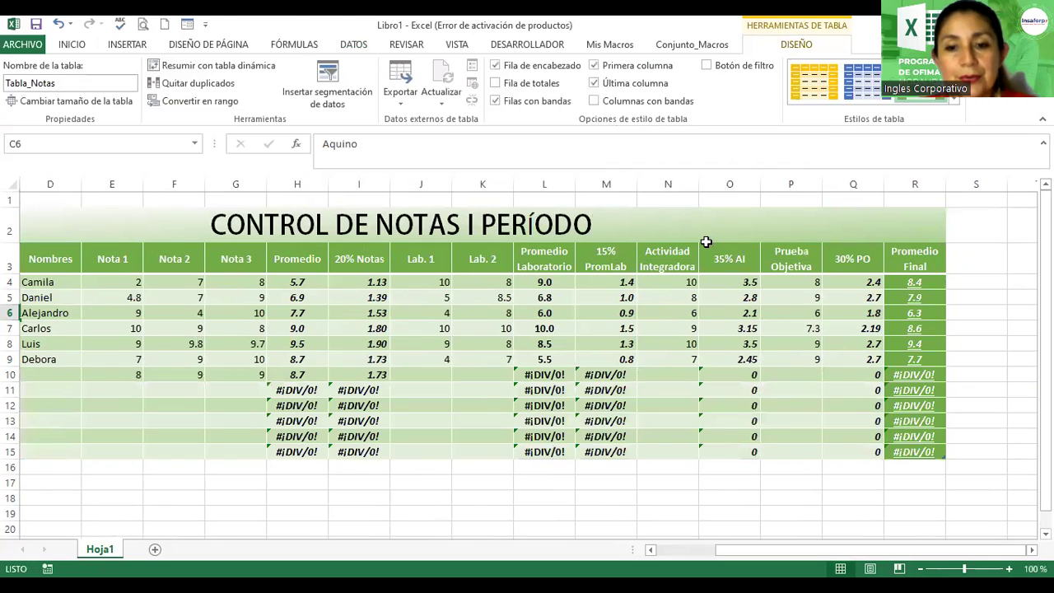
# Step: Enter code 1010 in the first new Código cell B11
pyautogui.moveTo(803, 550); pyautogui.dragTo(746, 559)
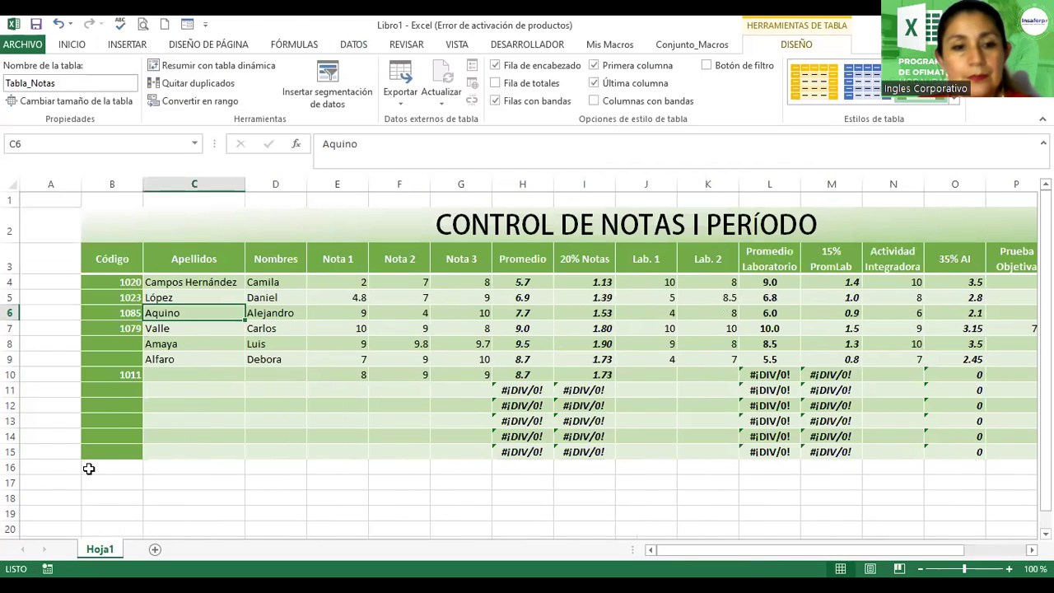
pyautogui.click(114, 389)
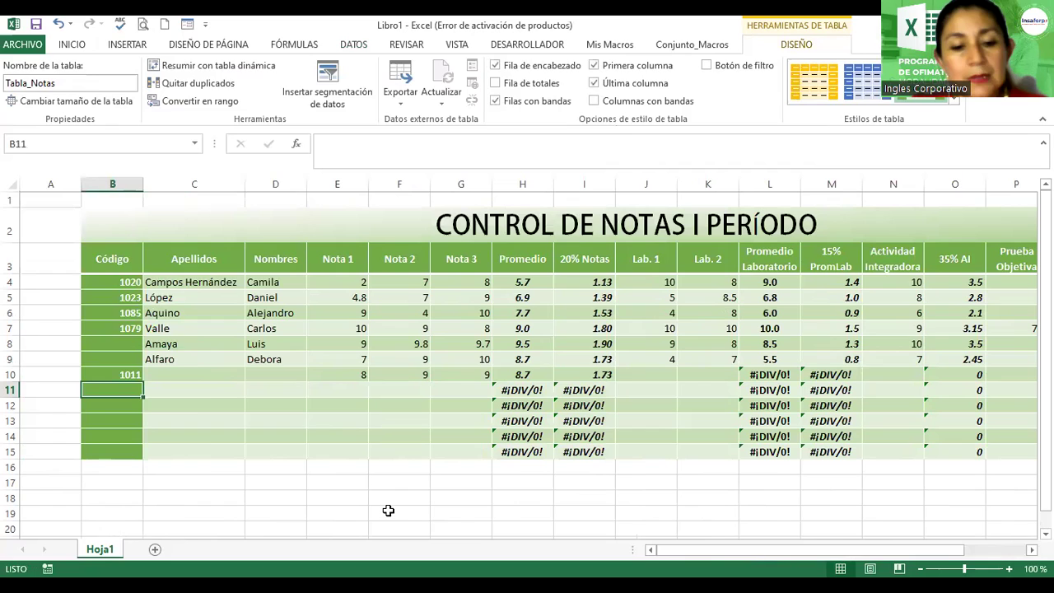
pyautogui.write('1010')
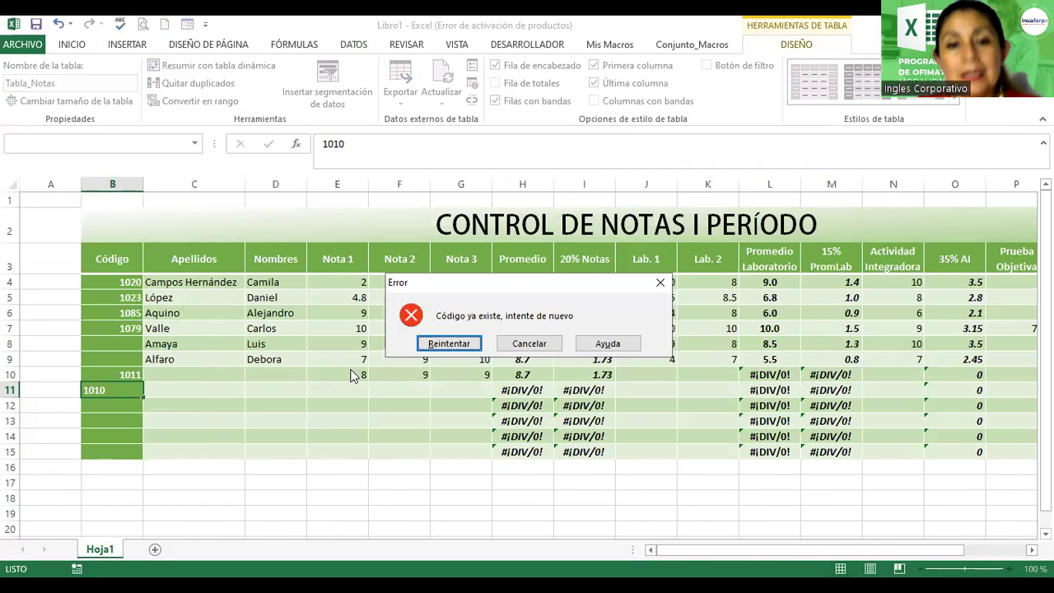
# Step: Retry the rejected 1010 in B11, then try duplicate 2020 and cancel it
pyautogui.click(441, 344)
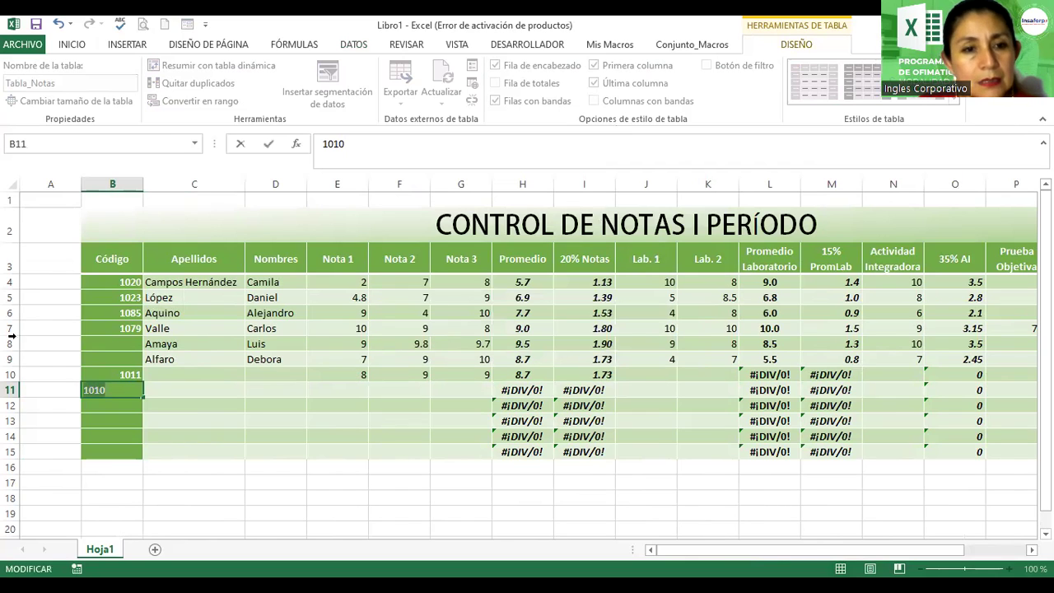
pyautogui.click(124, 389)
pyautogui.press('BackSpace')
pyautogui.press('BackSpace')
pyautogui.press('BackSpace')
pyautogui.press('BackSpace')
pyautogui.write('2020')
pyautogui.press('Return')
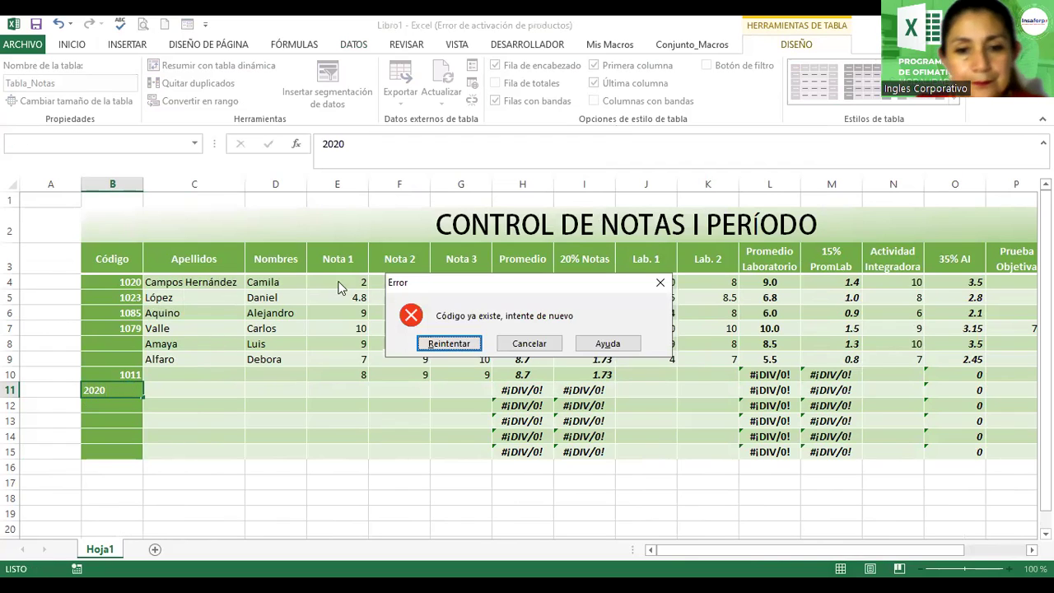
pyautogui.click(550, 345)
# Step: Enter 1020 in B11, then clear the cell so no new record remains
pyautogui.click(547, 328)
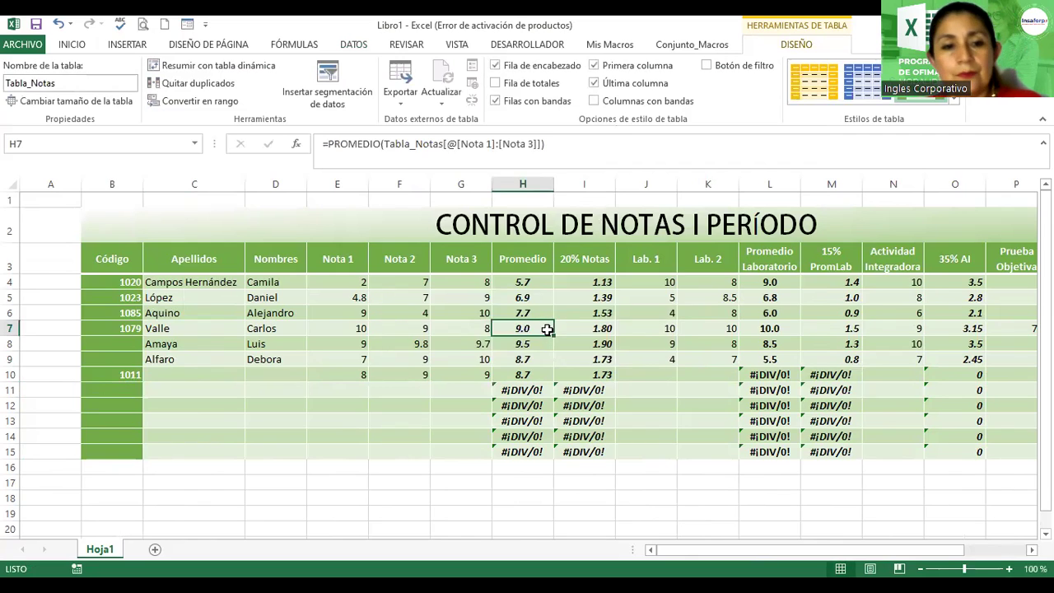
pyautogui.keyDown('ctrl'); pyautogui.scroll(-1, 546, 328); pyautogui.keyUp('ctrl')
pyautogui.click(112, 356)
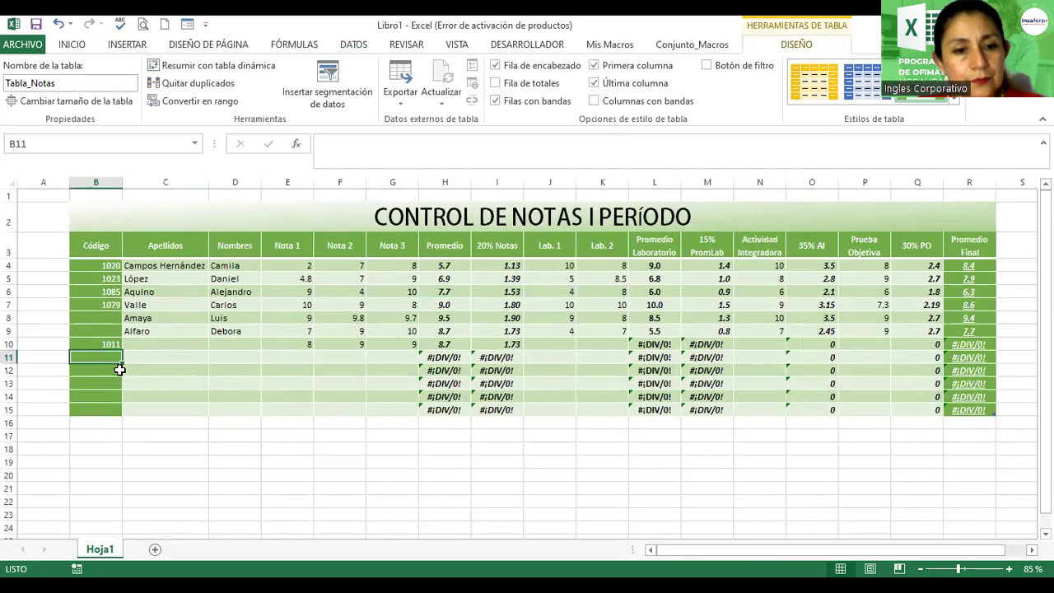
pyautogui.write('1020')
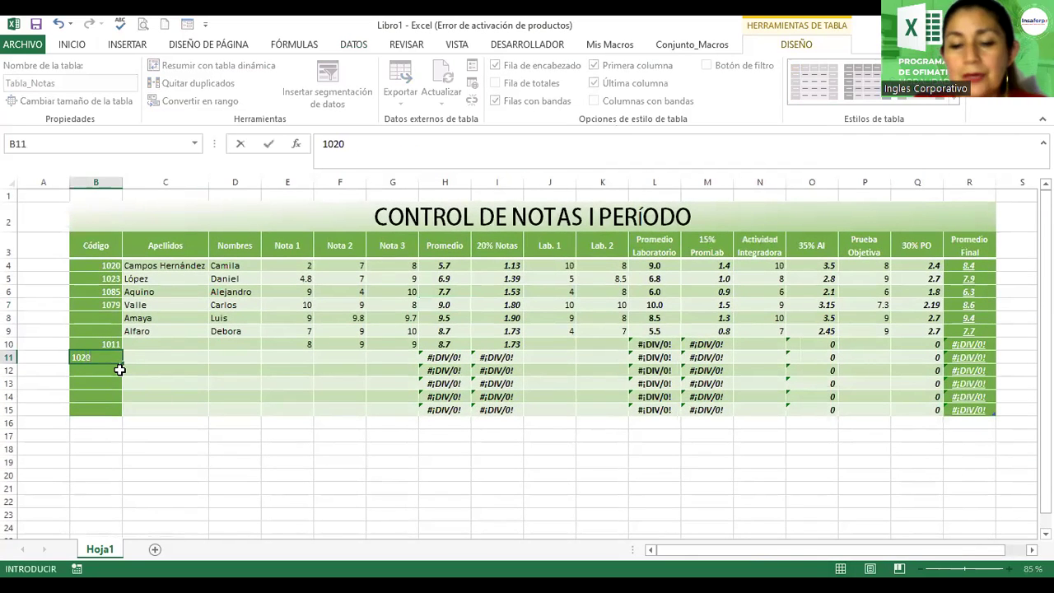
pyautogui.press('Return')
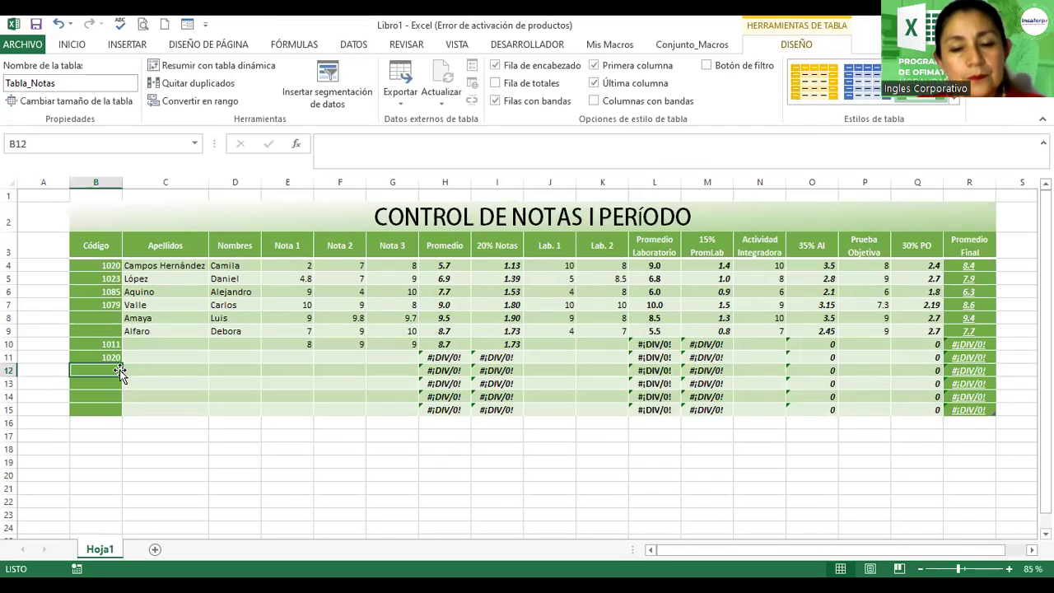
pyautogui.press('Up')
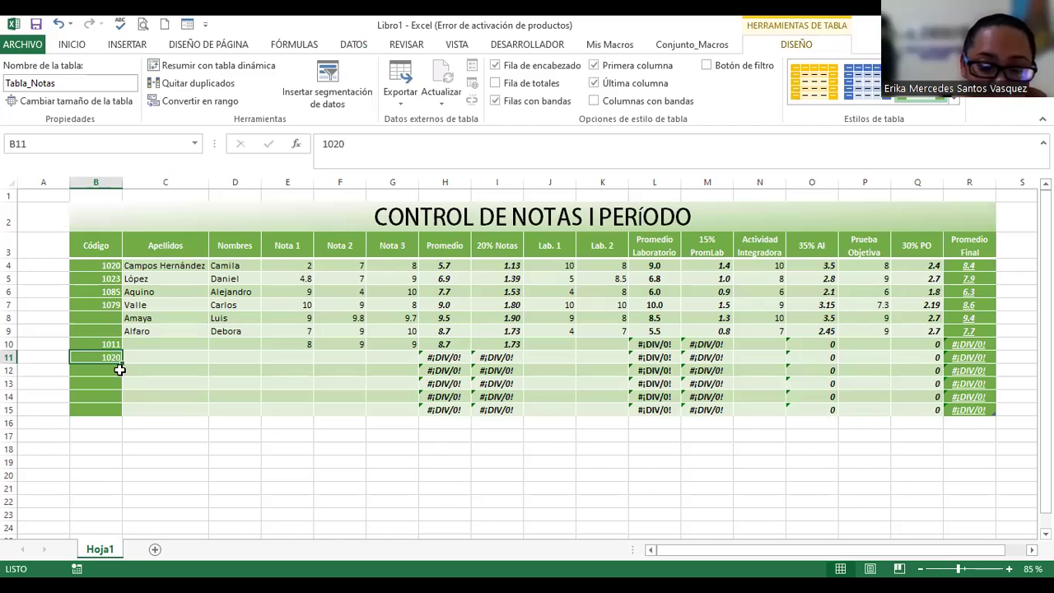
pyautogui.press('Delete')
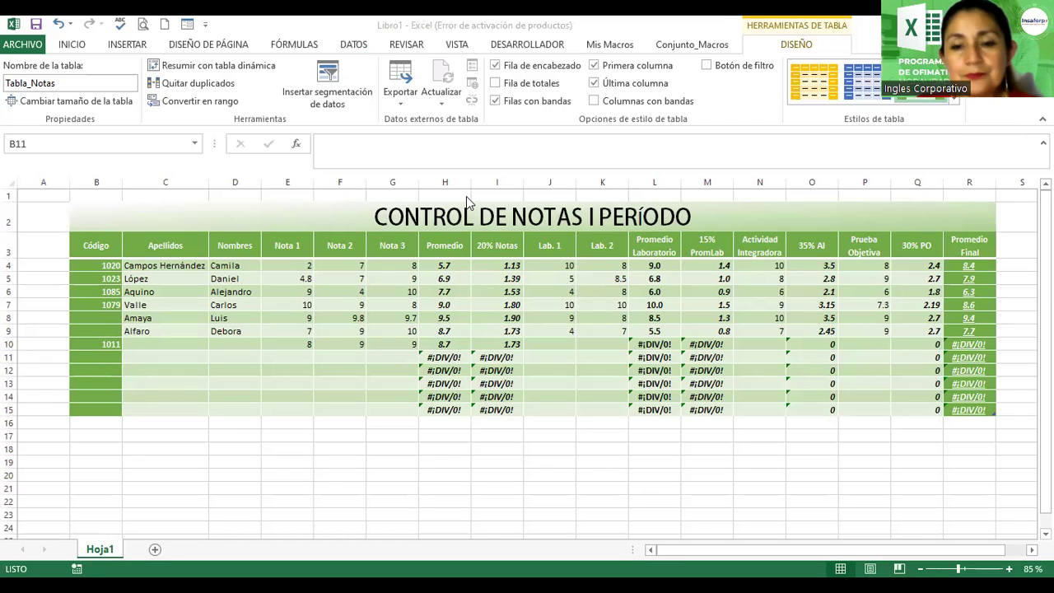
# Step: Select Código cells B4:B15 and open Data Validation, cancelling the mixed-validation warning
pyautogui.click(97, 354)
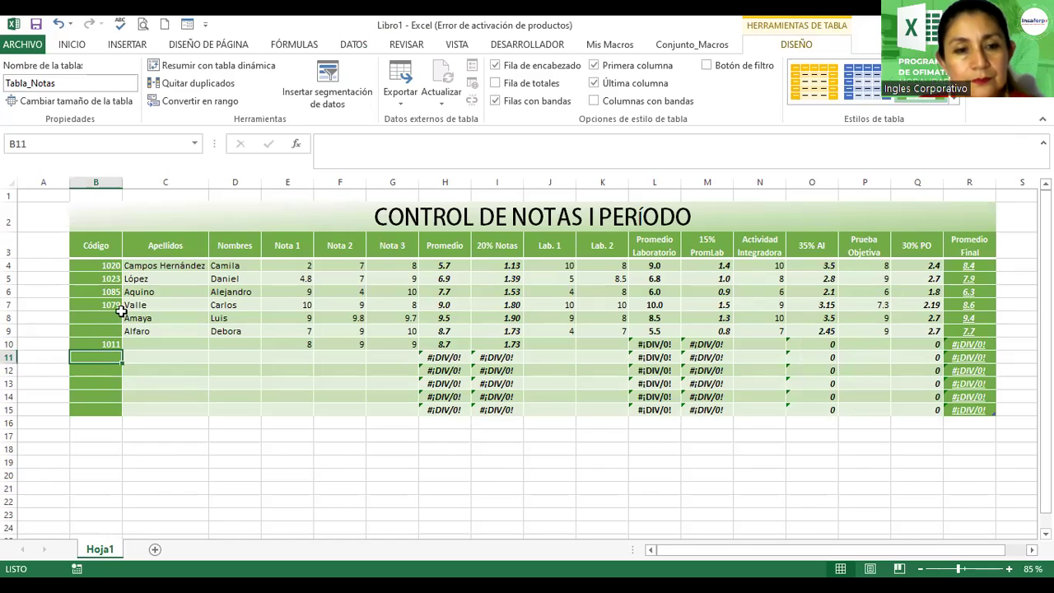
pyautogui.click(105, 266)
pyautogui.moveTo(105, 266); pyautogui.dragTo(103, 410)
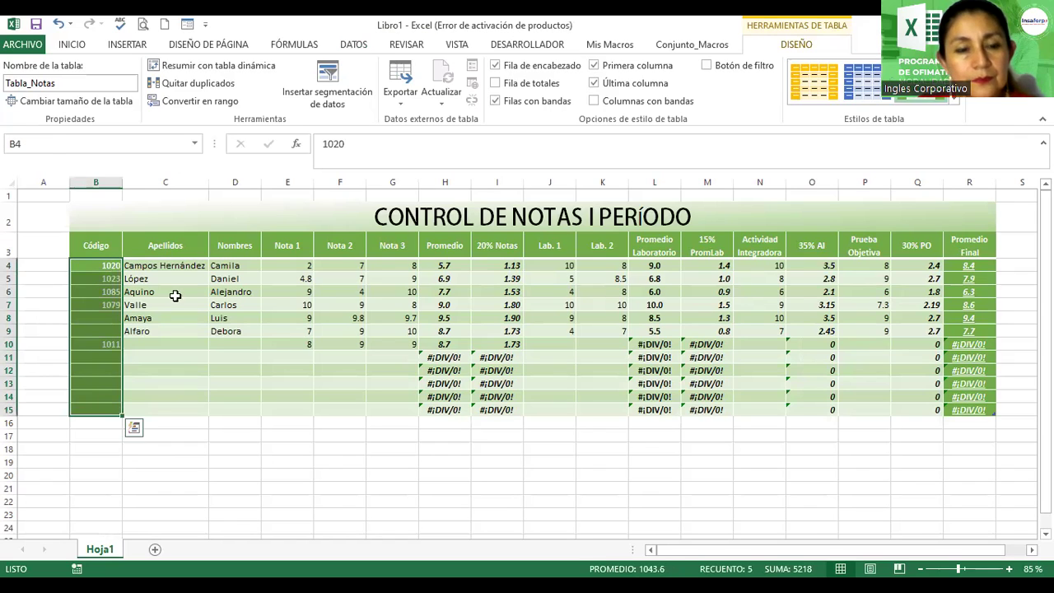
pyautogui.click(73, 45)
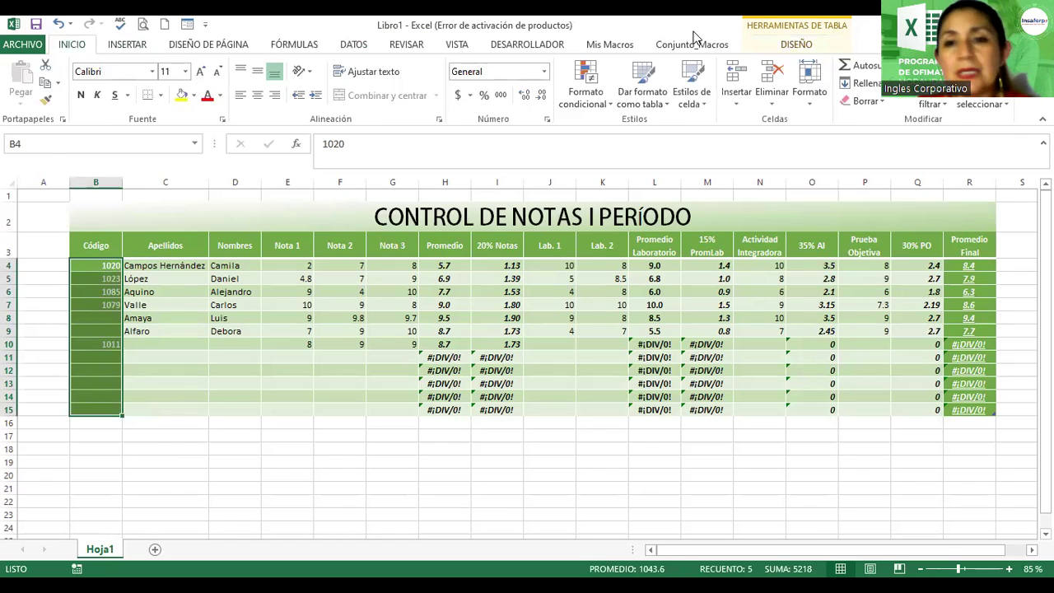
pyautogui.click(356, 46)
pyautogui.click(669, 77)
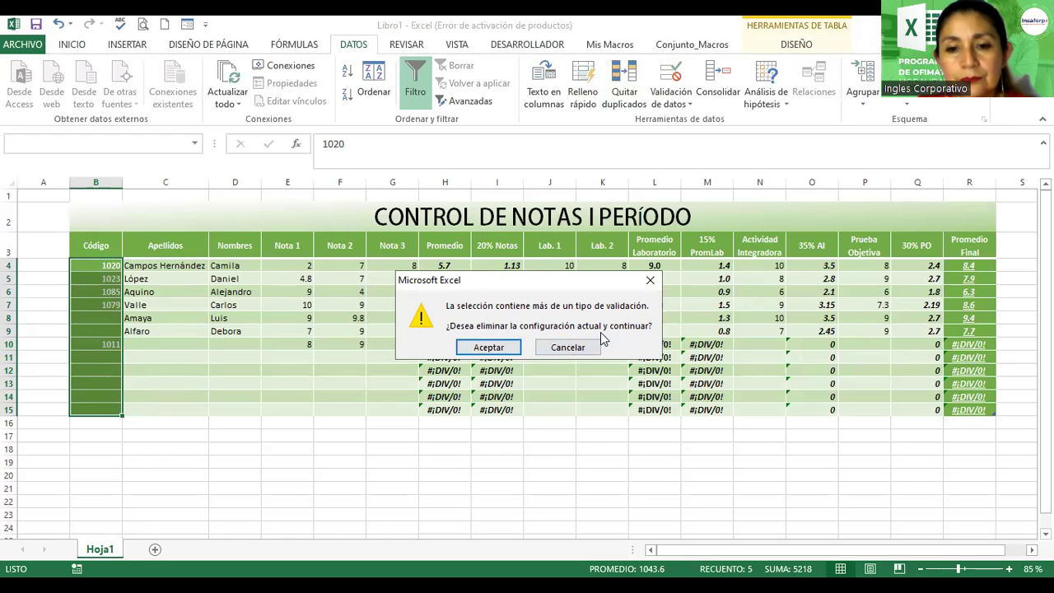
pyautogui.click(557, 349)
# Step: Clear the existing validation on B6:B15, review the criteria, and close without changes
pyautogui.click(157, 367)
pyautogui.click(135, 332)
pyautogui.click(100, 295)
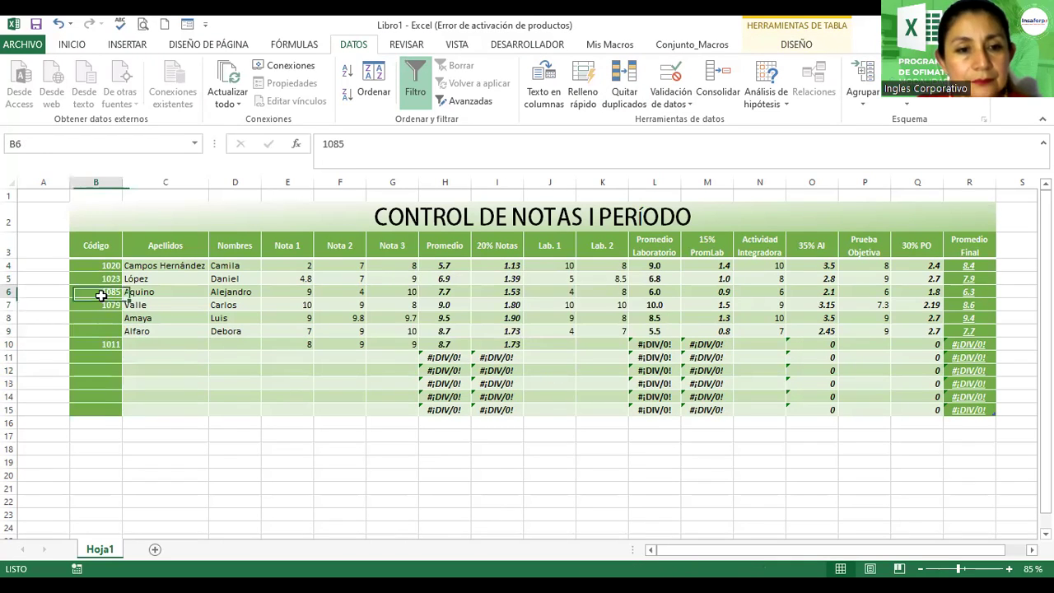
pyautogui.moveTo(99, 294); pyautogui.dragTo(100, 409)
pyautogui.click(659, 75)
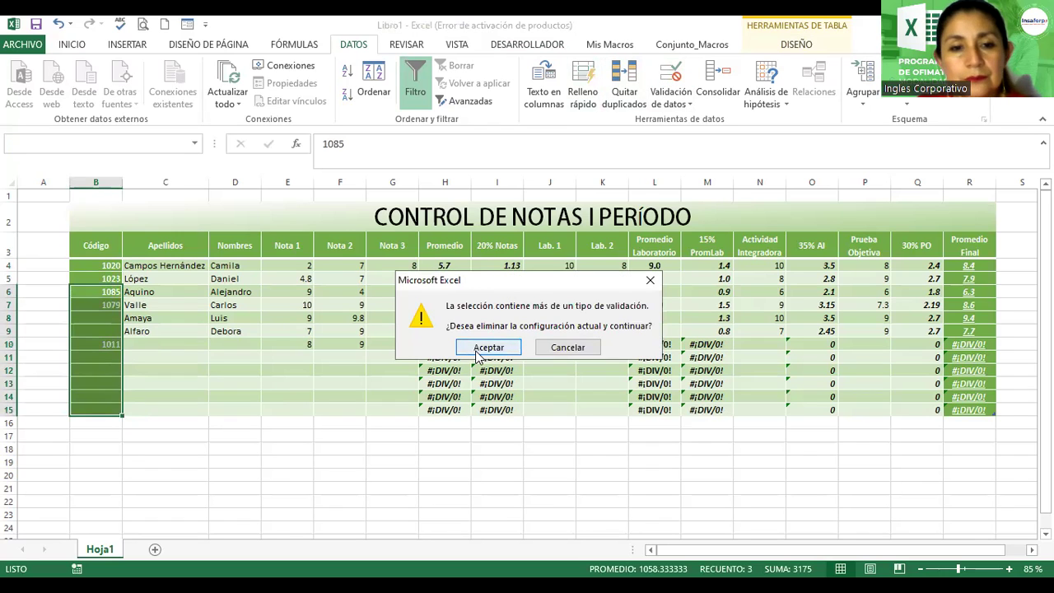
pyautogui.click(478, 350)
pyautogui.click(597, 106)
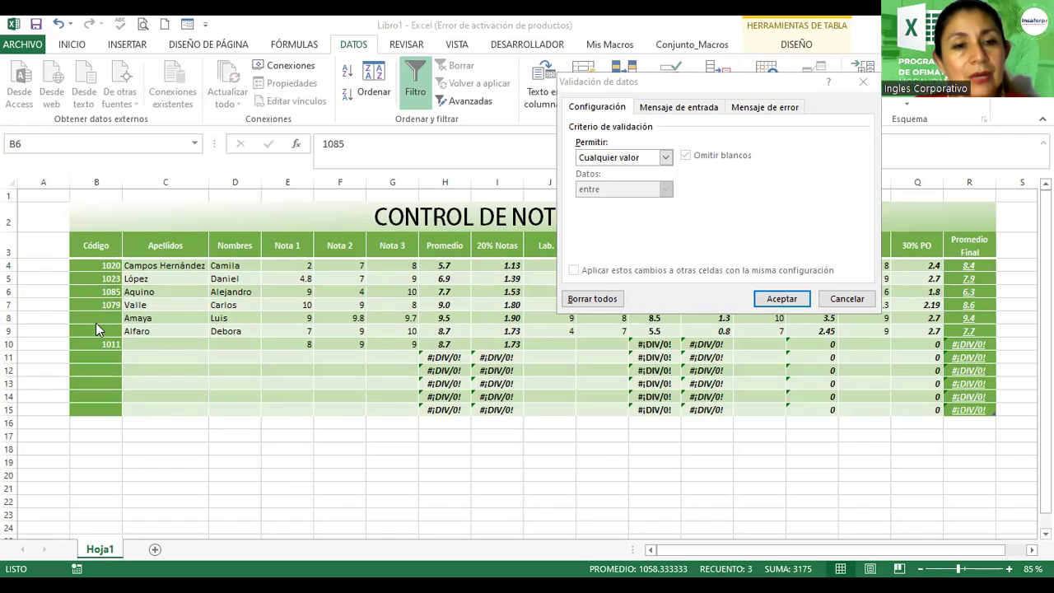
pyautogui.press('Escape')
# Step: Reselect the Código cells and open Data Validation, discarding their mixed rules
pyautogui.moveTo(107, 265); pyautogui.dragTo(112, 413)
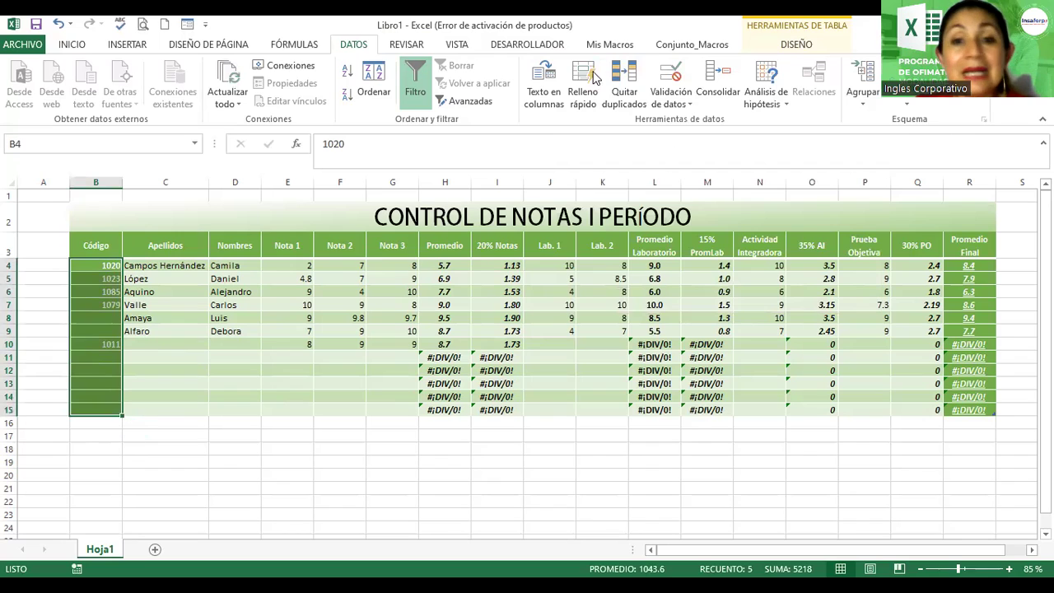
pyautogui.click(73, 44)
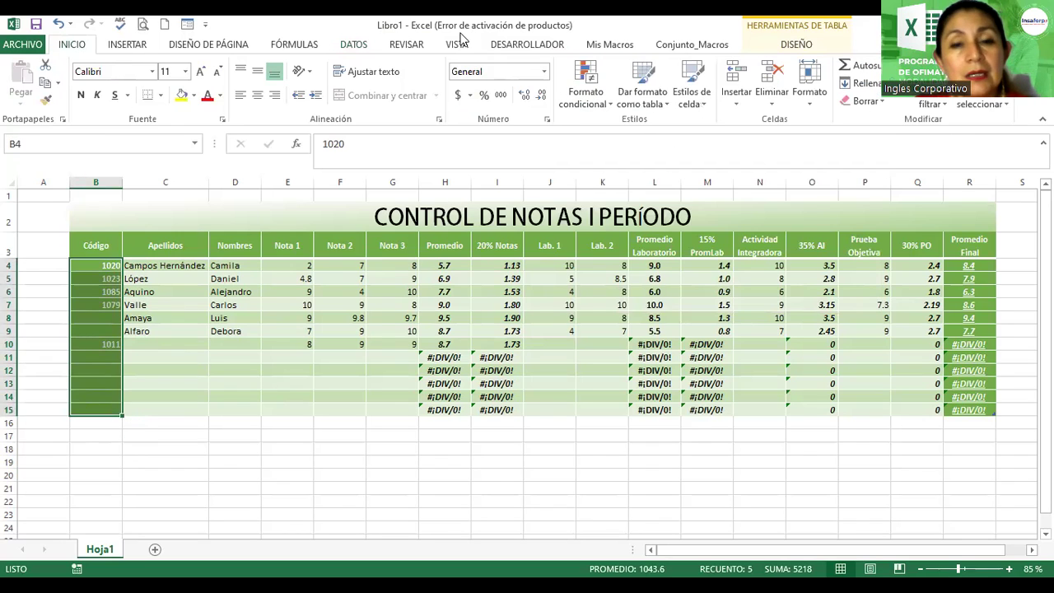
pyautogui.click(349, 44)
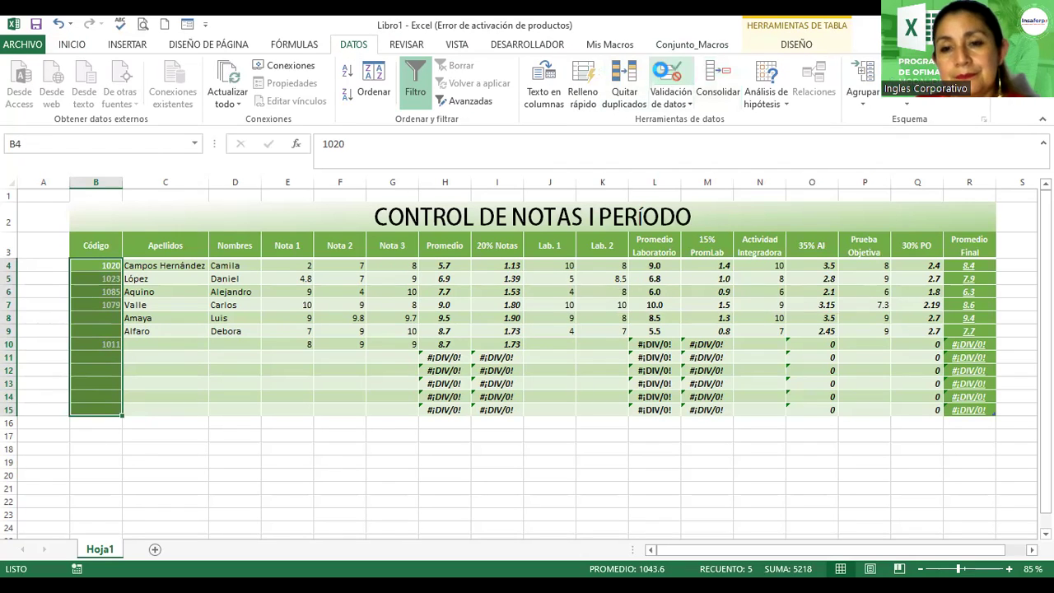
pyautogui.click(668, 73)
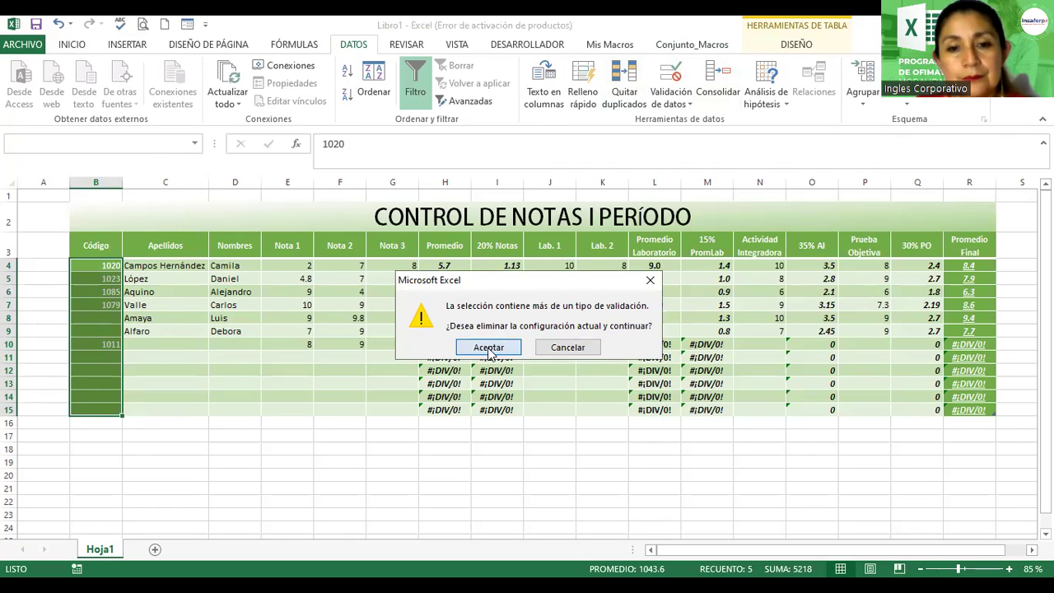
pyautogui.press('Return')
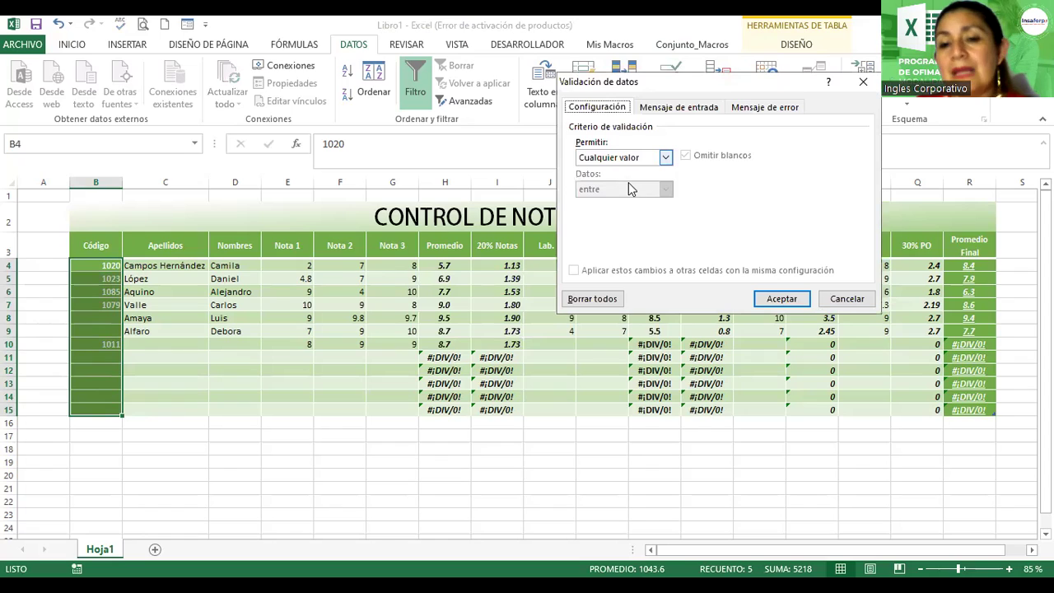
# Step: Choose Personalizada validation and start the formula =contar.si( with range B4:B15
pyautogui.click(623, 156)
pyautogui.click(602, 243)
pyautogui.write('=contar.si')
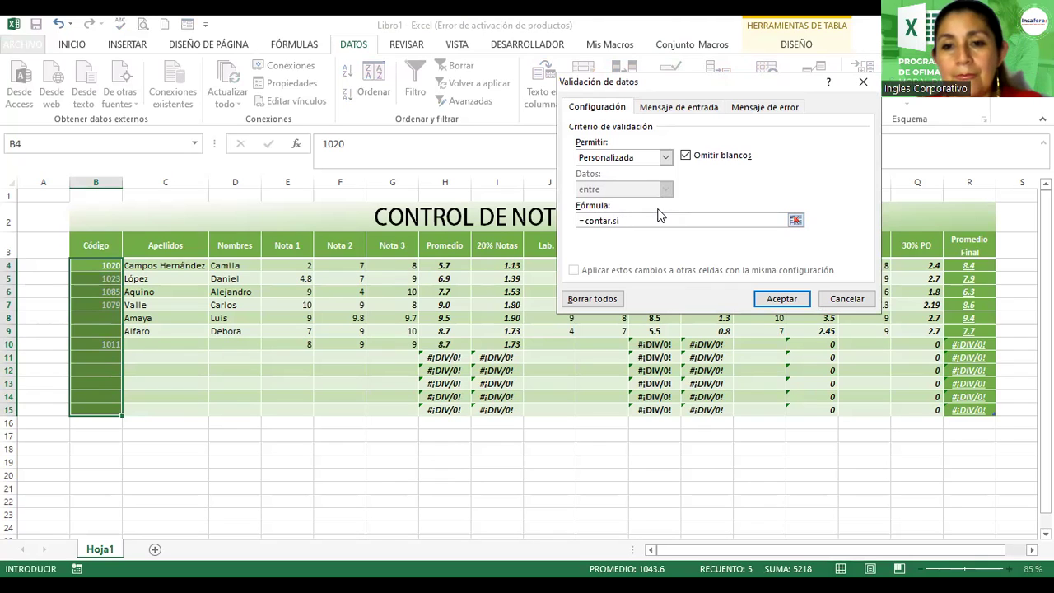
pyautogui.write('(')
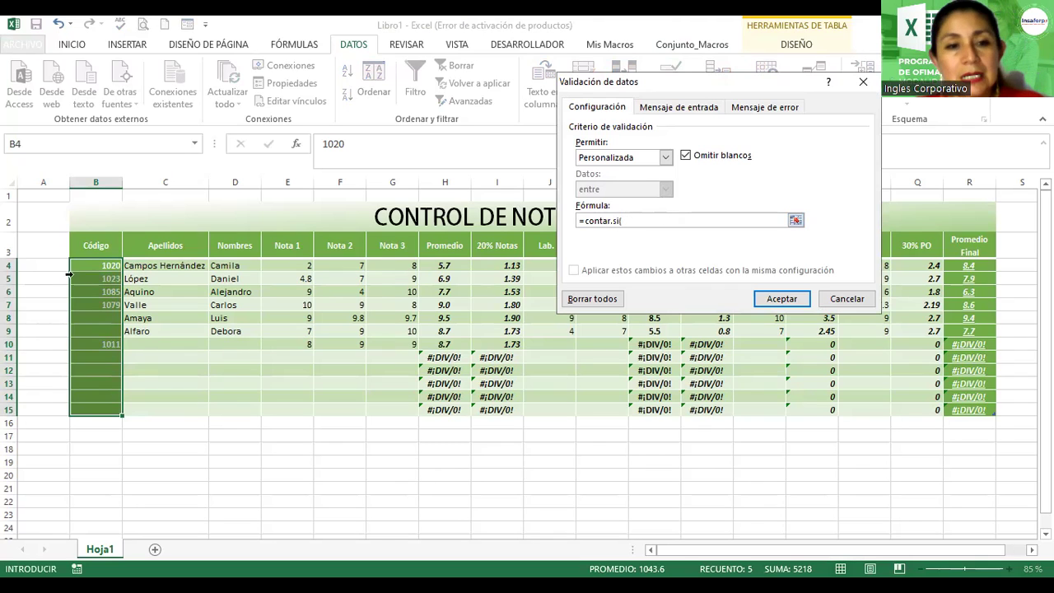
pyautogui.click(93, 266)
pyautogui.moveTo(97, 395); pyautogui.dragTo(97, 409)
pyautogui.click(669, 220)
pyautogui.click(623, 221)
# Step: Make the range absolute and apply the rule =contar.si($B$4:$B$15;B4)=1
pyautogui.press('F4')
pyautogui.click(676, 220)
pyautogui.press('F4')
pyautogui.write(';')
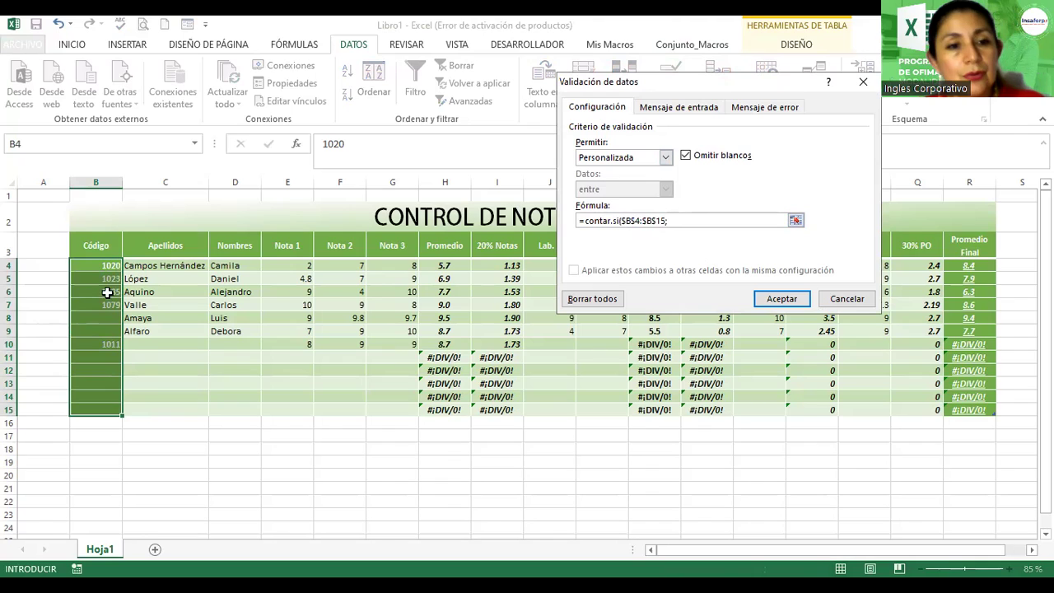
pyautogui.click(91, 268)
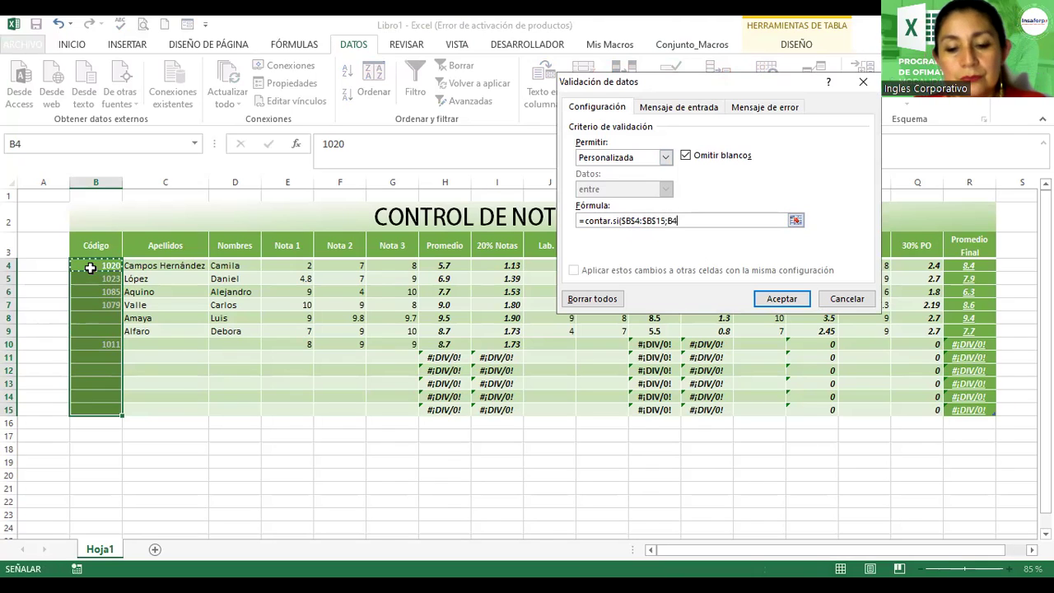
pyautogui.write(')=1')
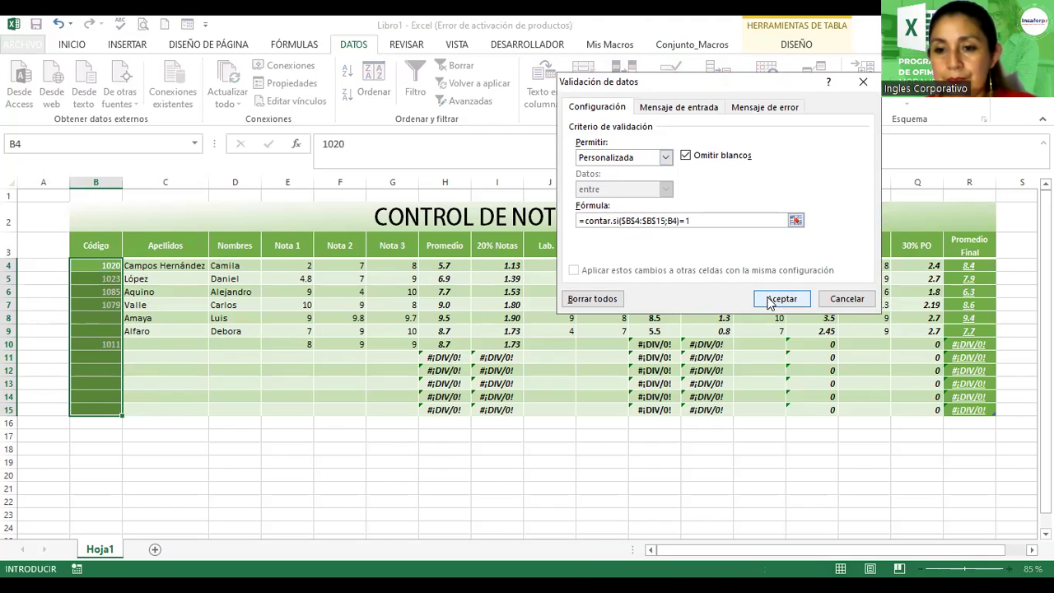
pyautogui.click(775, 299)
pyautogui.click(119, 360)
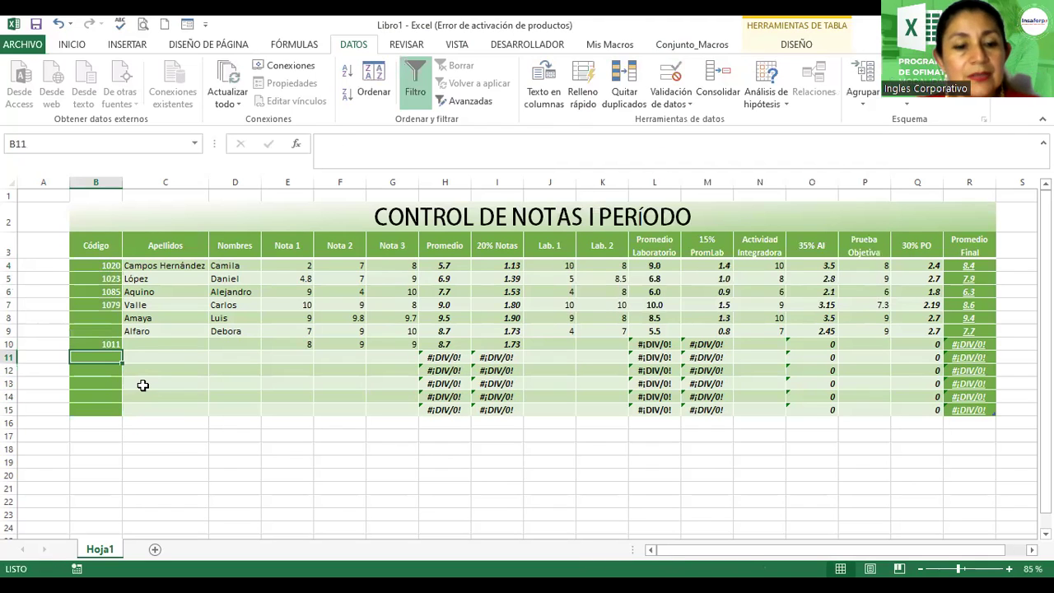
# Step: Try the duplicate 1020 in B11, then retry with the code 1030
pyautogui.write('10')
pyautogui.write('10')
pyautogui.press('BackSpace')
pyautogui.press('BackSpace')
pyautogui.write('20')
pyautogui.press('Return')
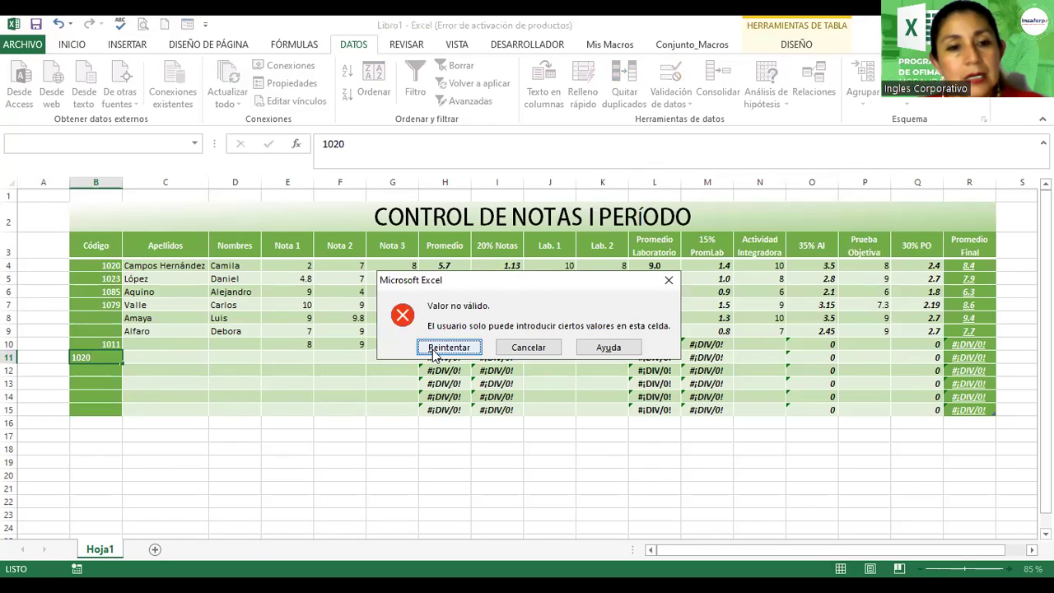
pyautogui.click(430, 346)
pyautogui.write('1030')
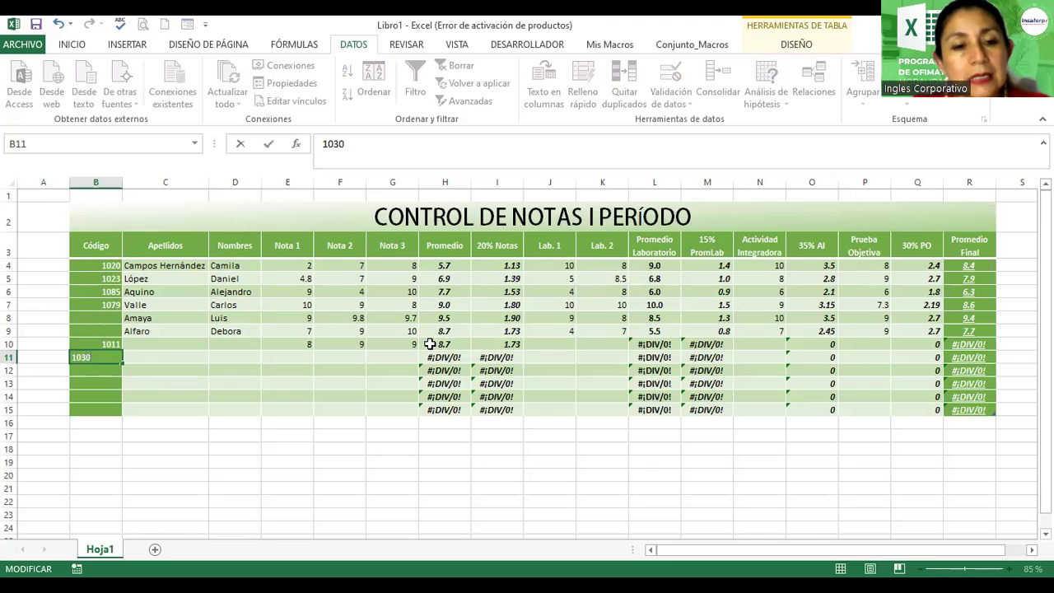
pyautogui.press('Return')
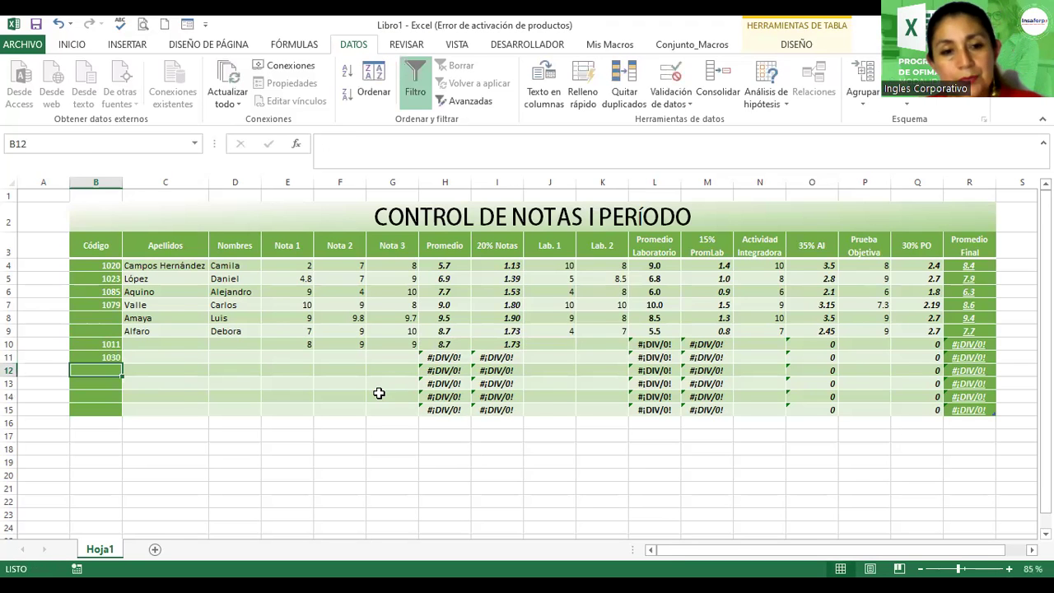
# Step: Try the duplicate 1011 in B8, then retry with the code 1024
pyautogui.keyDown('ctrl'); pyautogui.scroll(1, 379, 394); pyautogui.keyUp('ctrl')
pyautogui.keyDown('ctrl'); pyautogui.scroll(2, 367, 396); pyautogui.keyUp('ctrl')
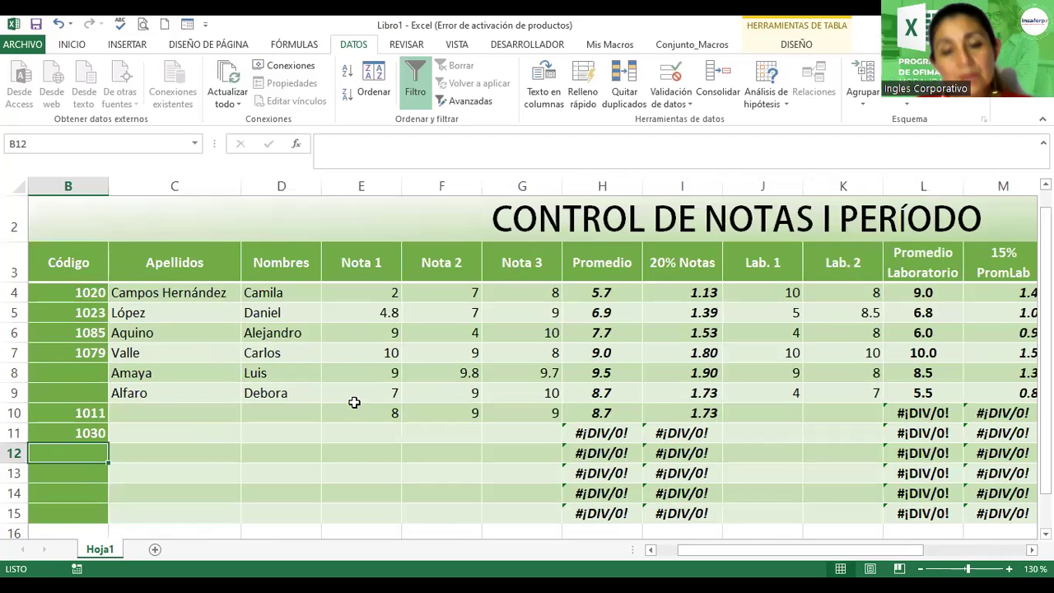
pyautogui.click(91, 370)
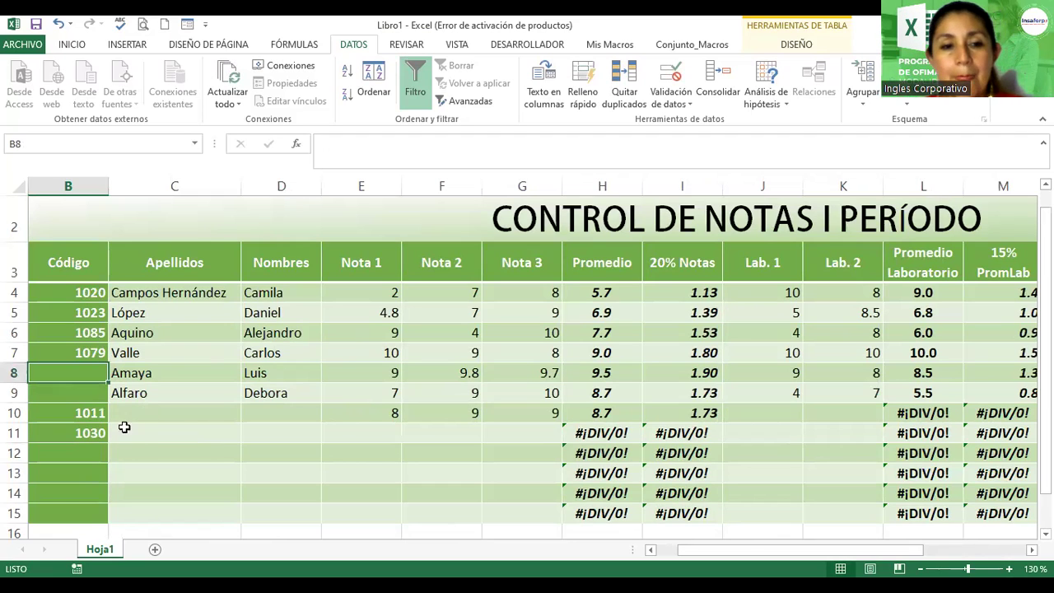
pyautogui.write('1011')
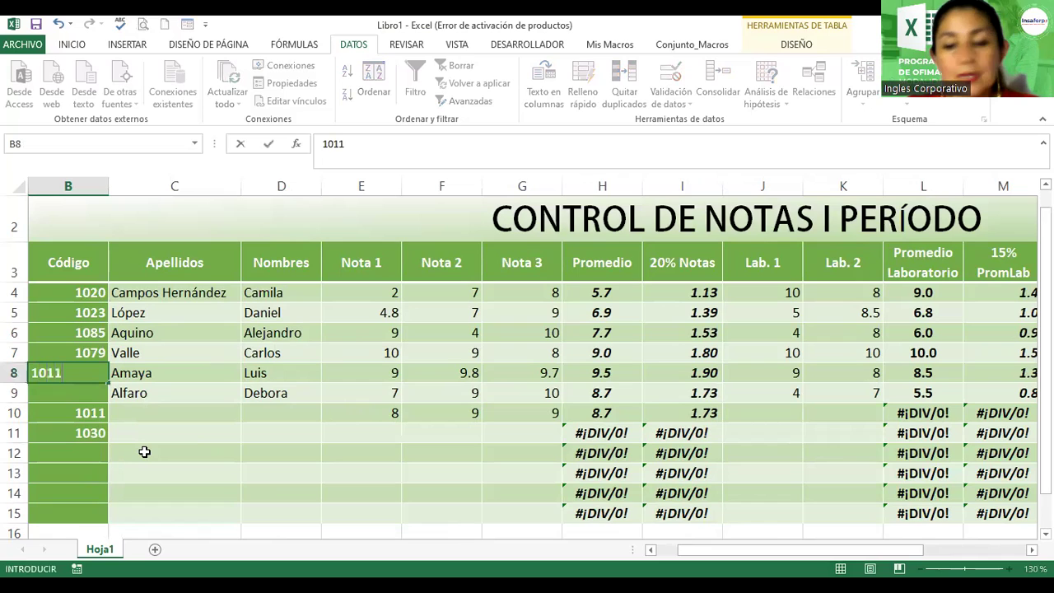
pyautogui.press('Return')
pyautogui.press('Tab')
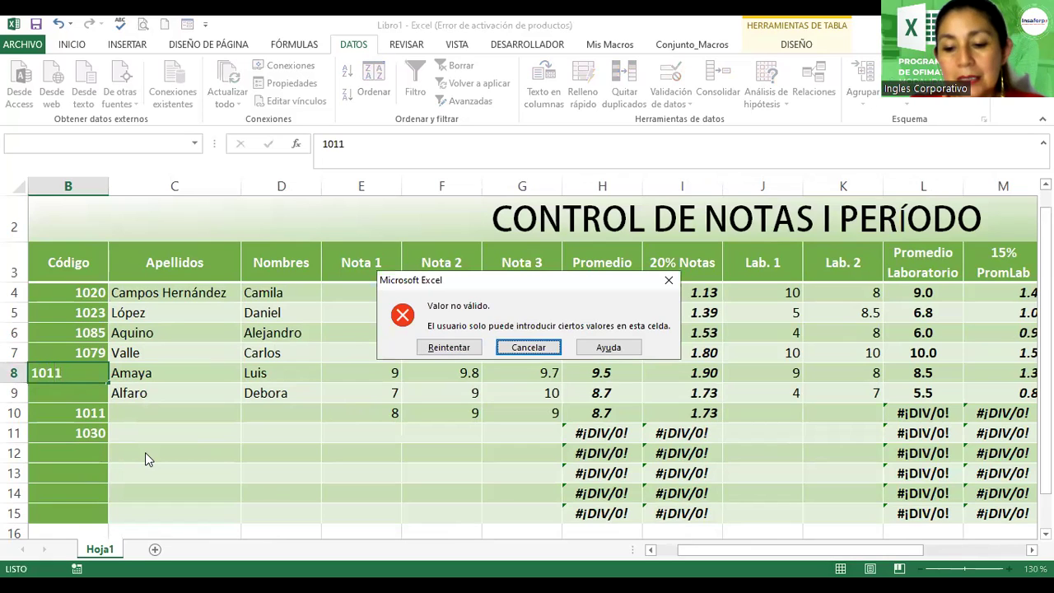
pyautogui.hotkey('shift', 'Tab')
pyautogui.press('Return')
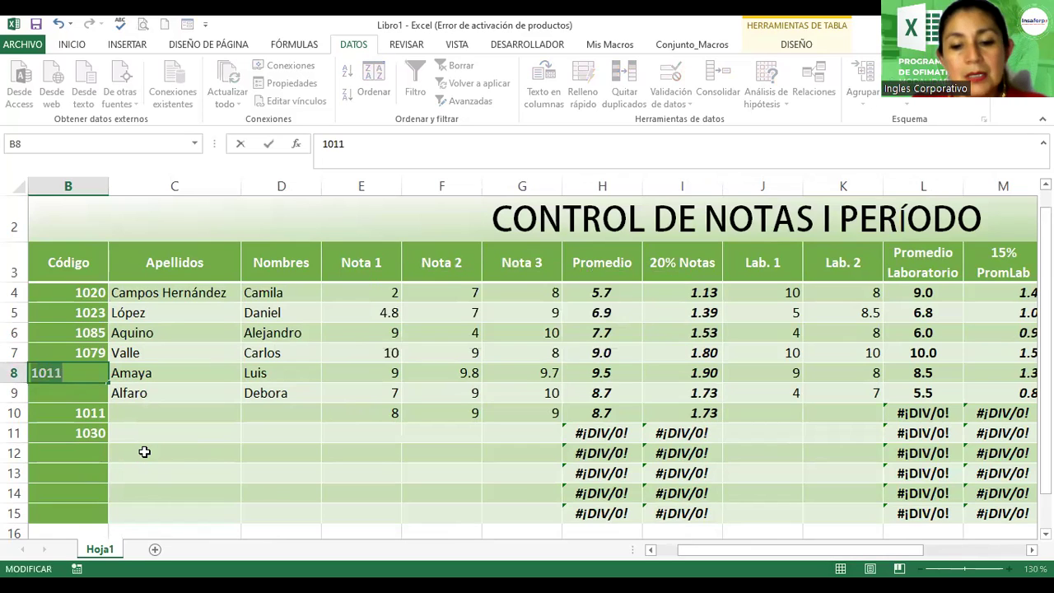
pyautogui.write('1024')
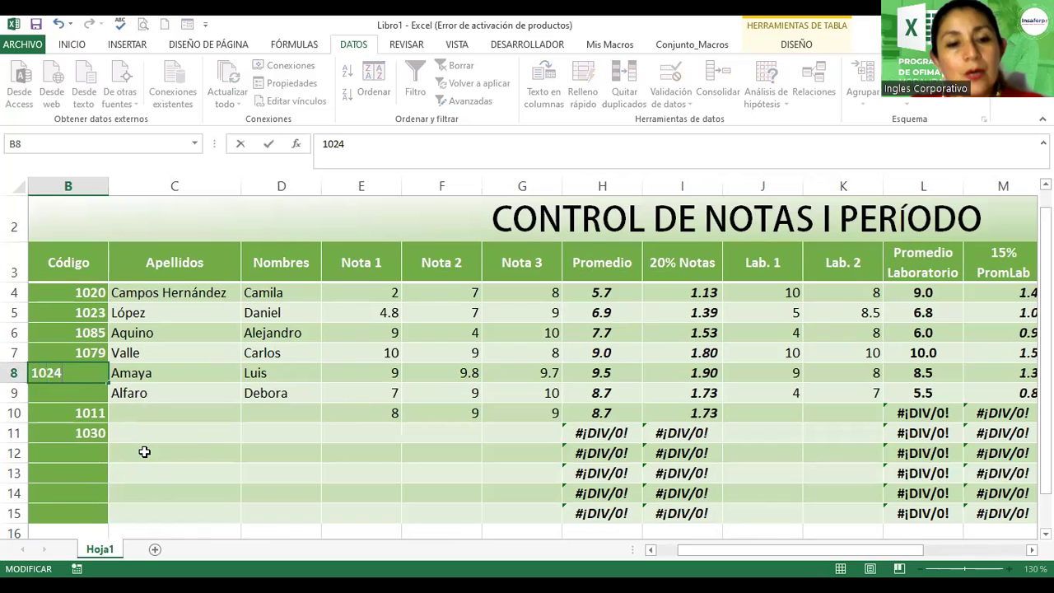
pyautogui.press('Return')
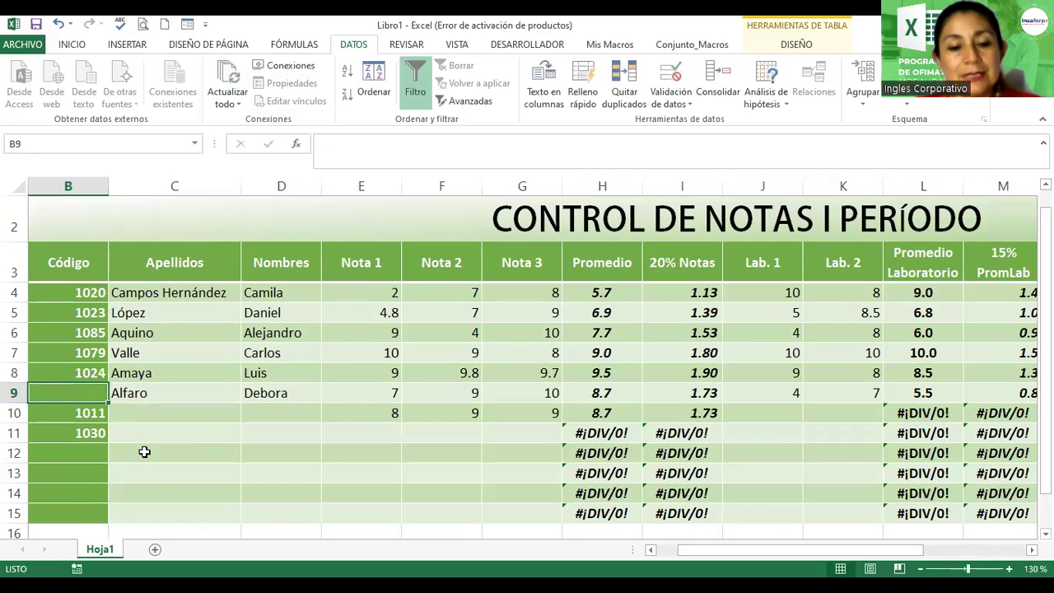
# Step: Enter the code 1025 in B9
pyautogui.write('1025')
pyautogui.press('Return')
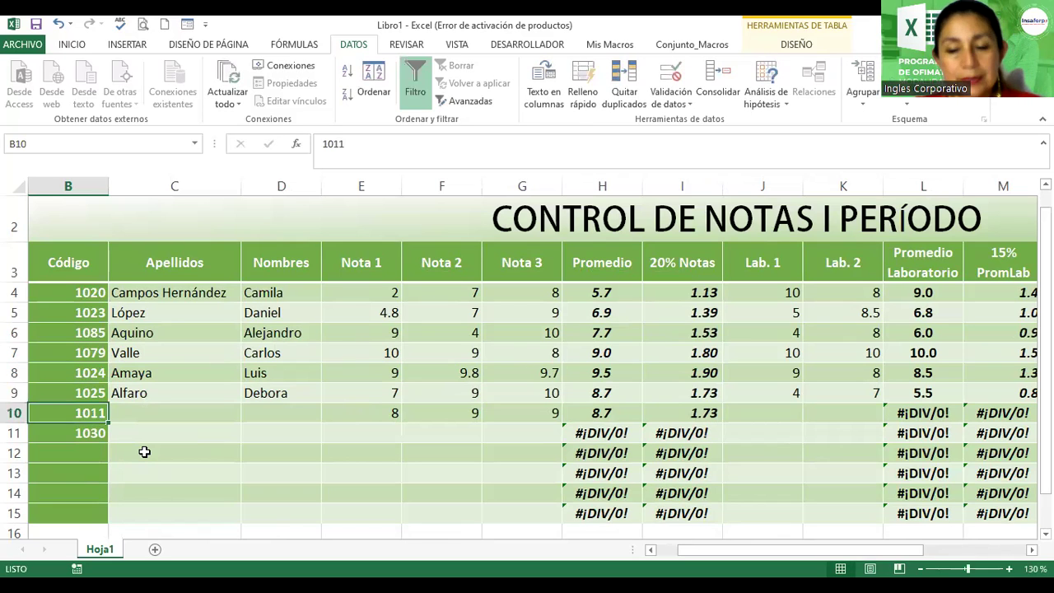
pyautogui.click(448, 355)
# Step: Bring the full grade table back into view and select the title cell B2
pyautogui.keyDown('ctrl'); pyautogui.scroll(-1, 450, 360); pyautogui.keyUp('ctrl')
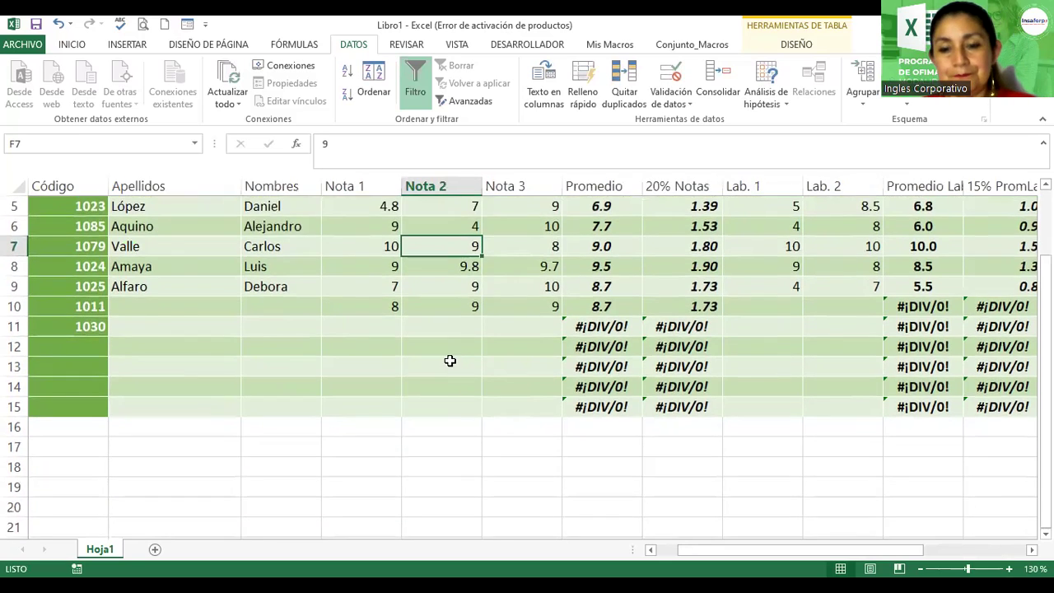
pyautogui.keyDown('ctrl'); pyautogui.scroll(-1, 450, 360); pyautogui.keyUp('ctrl')
pyautogui.keyDown('ctrl'); pyautogui.scroll(-1, 450, 360); pyautogui.keyUp('ctrl')
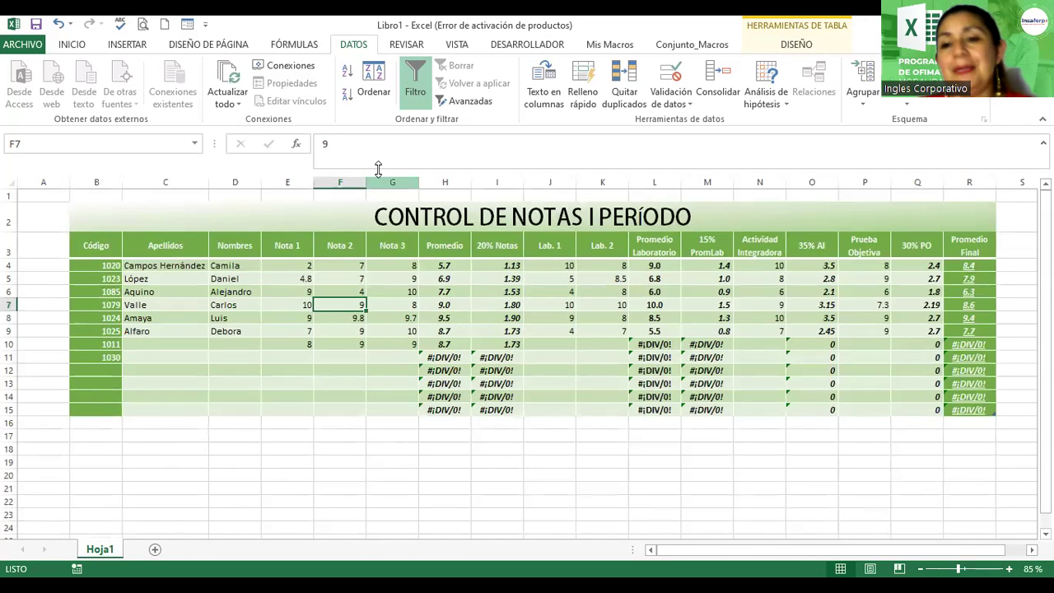
pyautogui.click(224, 220)
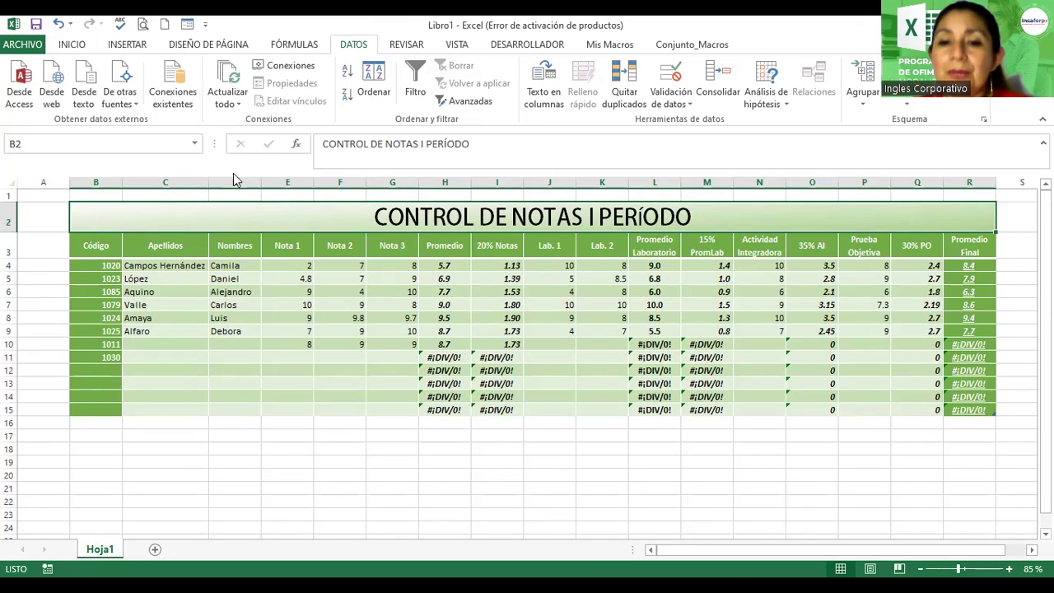
# Step: Apply the light orange banded style Estilo de tabla claro 17 to Tabla_Notas
pyautogui.click(605, 278)
pyautogui.click(798, 43)
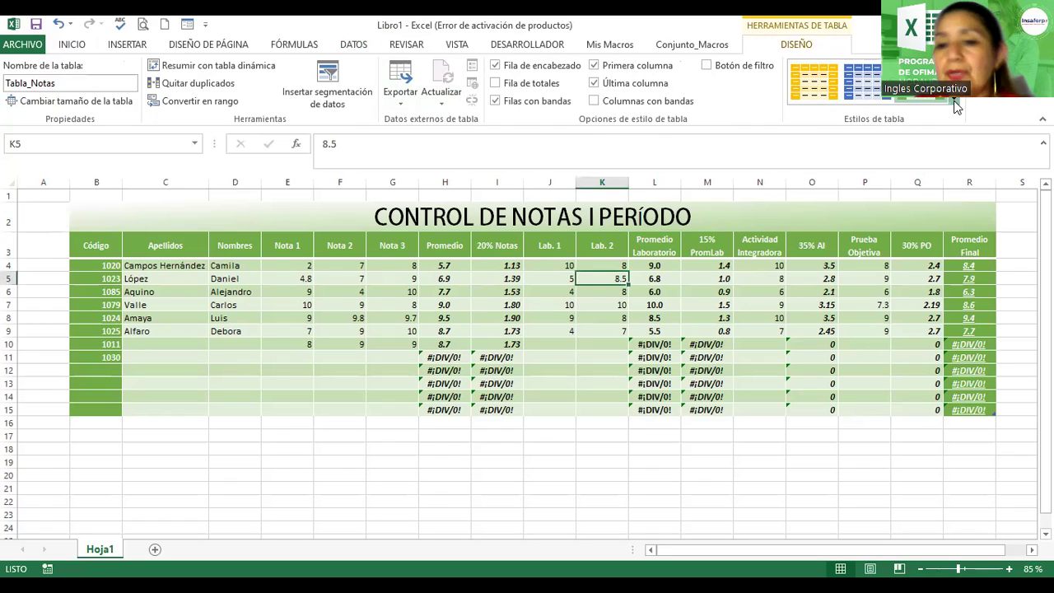
pyautogui.click(956, 102)
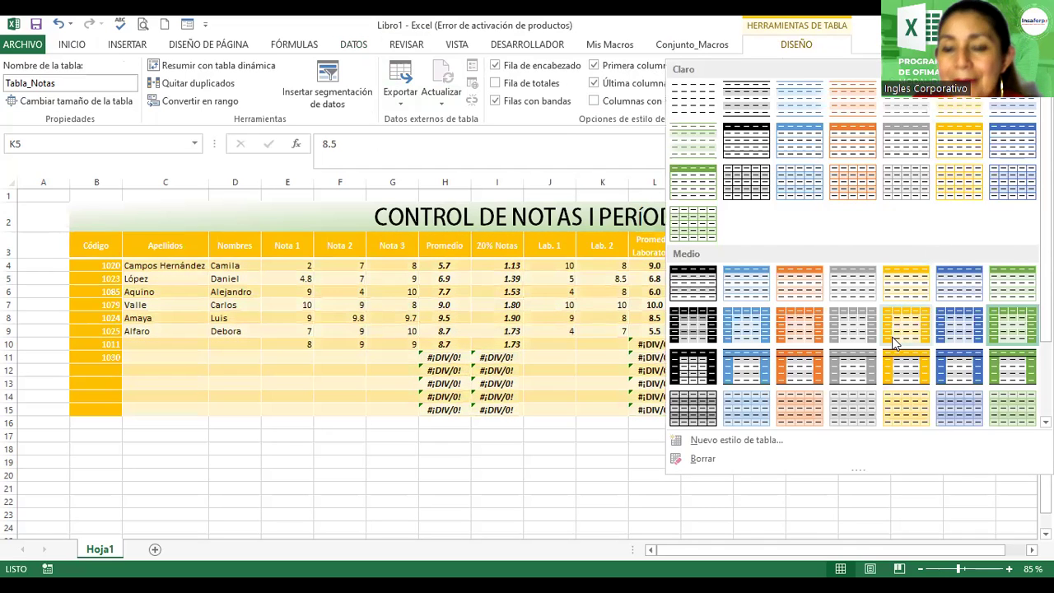
pyautogui.click(866, 183)
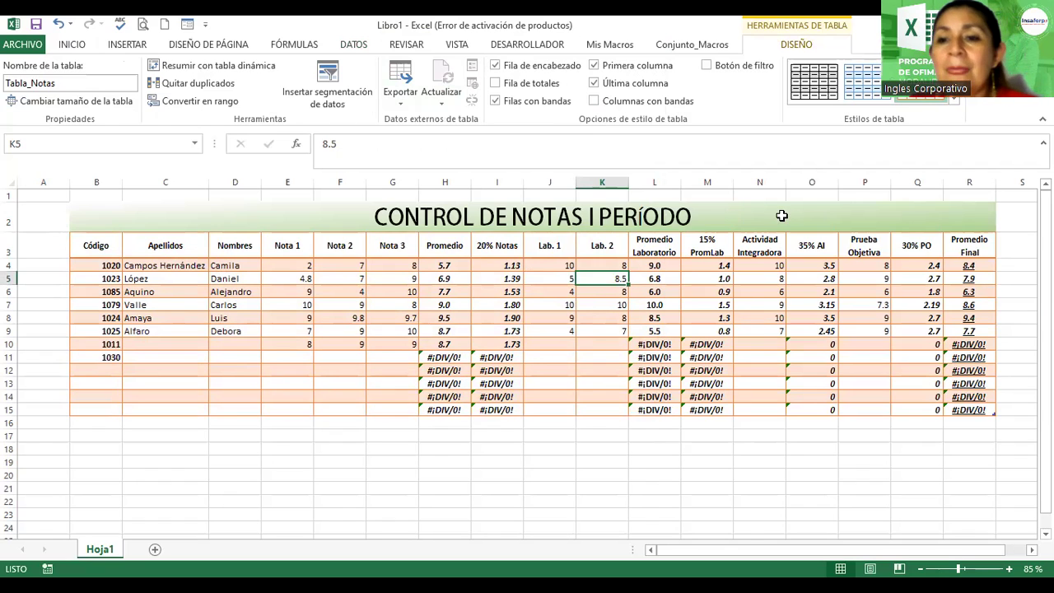
pyautogui.click(782, 216)
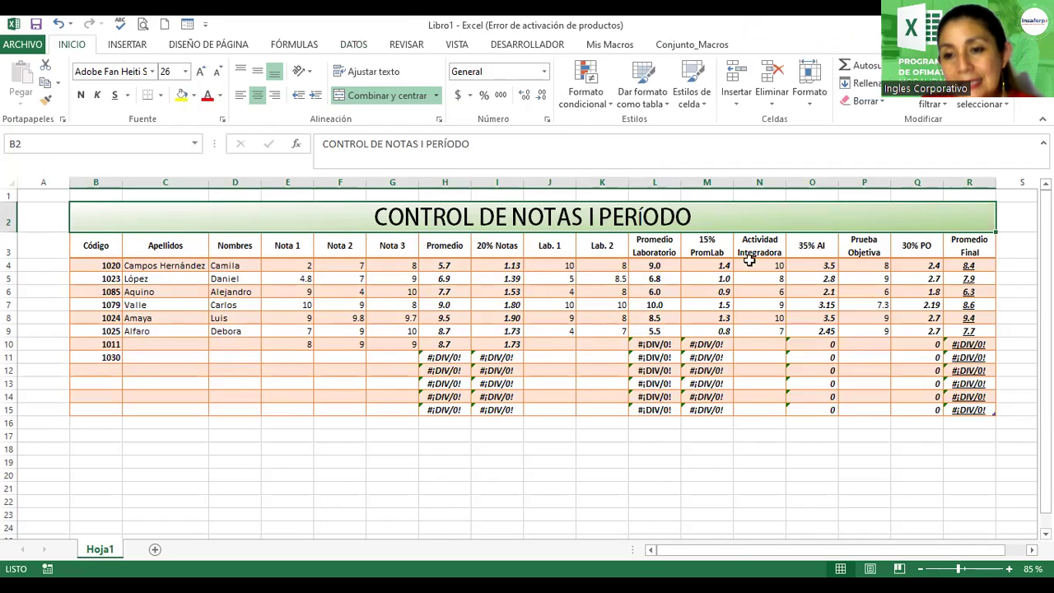
# Step: Select the merged title CONTROL DE NOTAS I PERÍODO and apply a light orange accent cell style
pyautogui.moveTo(750, 260); pyautogui.dragTo(760, 408)
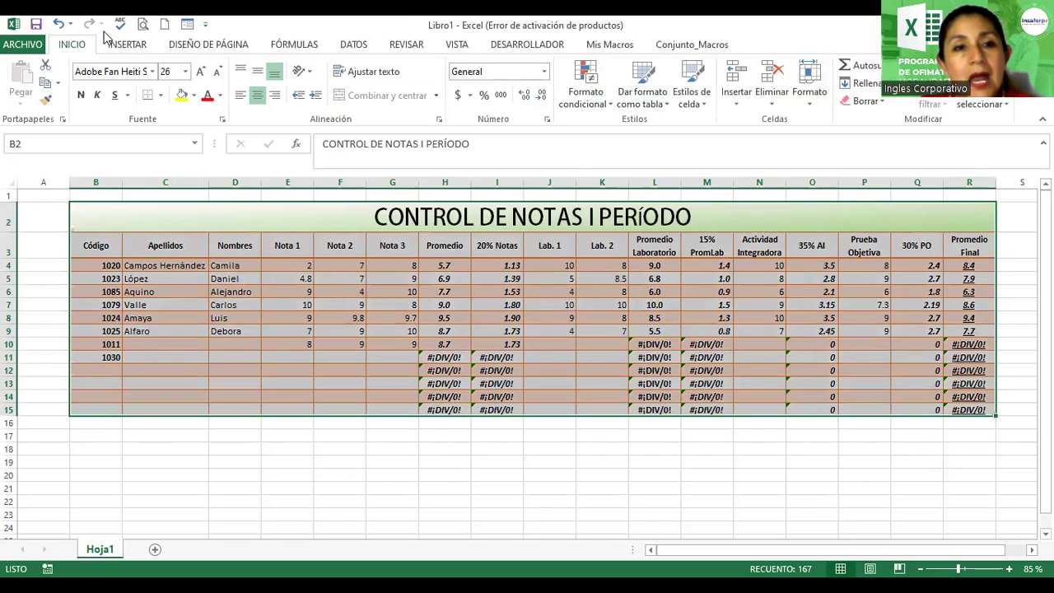
pyautogui.click(129, 45)
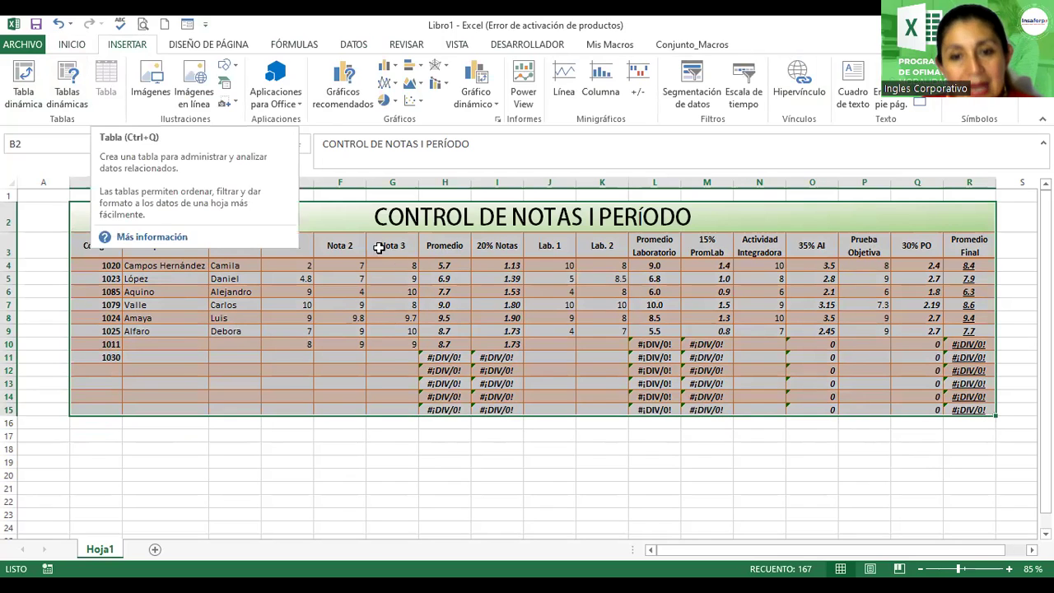
pyautogui.click(668, 217)
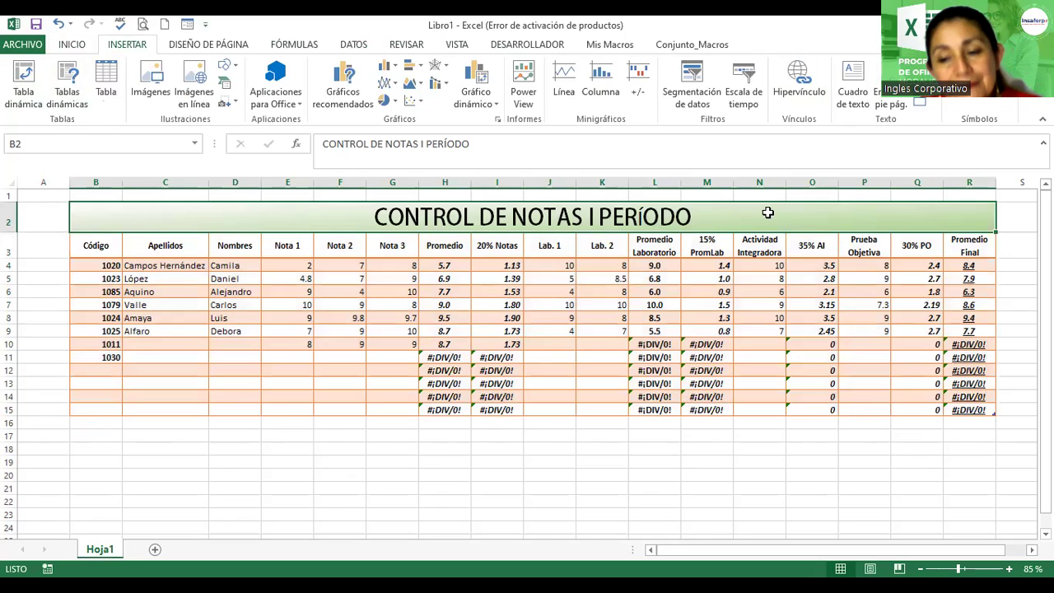
pyautogui.scroll(1, 767, 213)
pyautogui.scroll(-1, 768, 212)
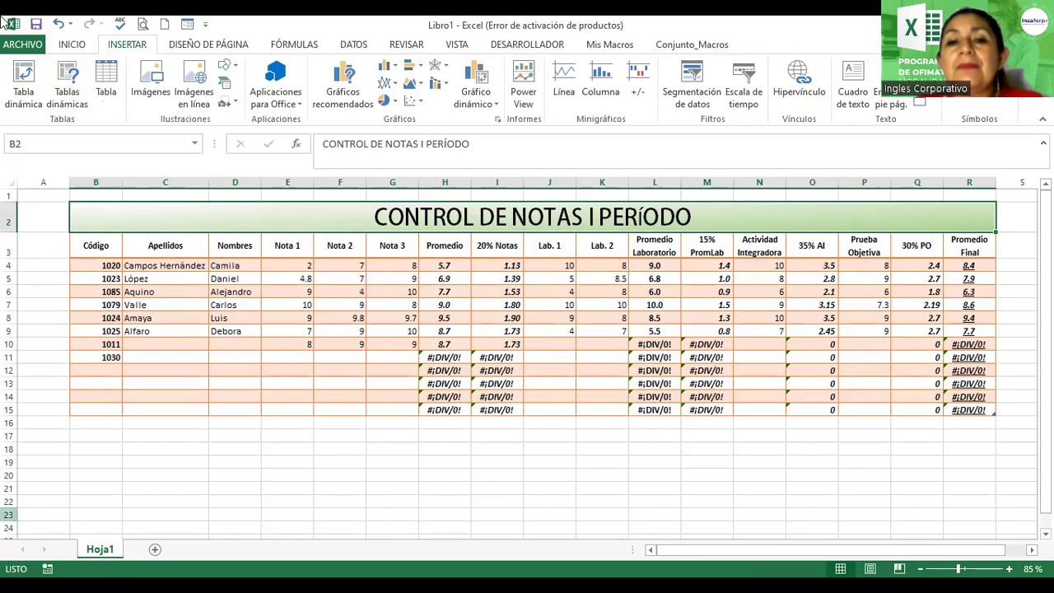
pyautogui.click(532, 317)
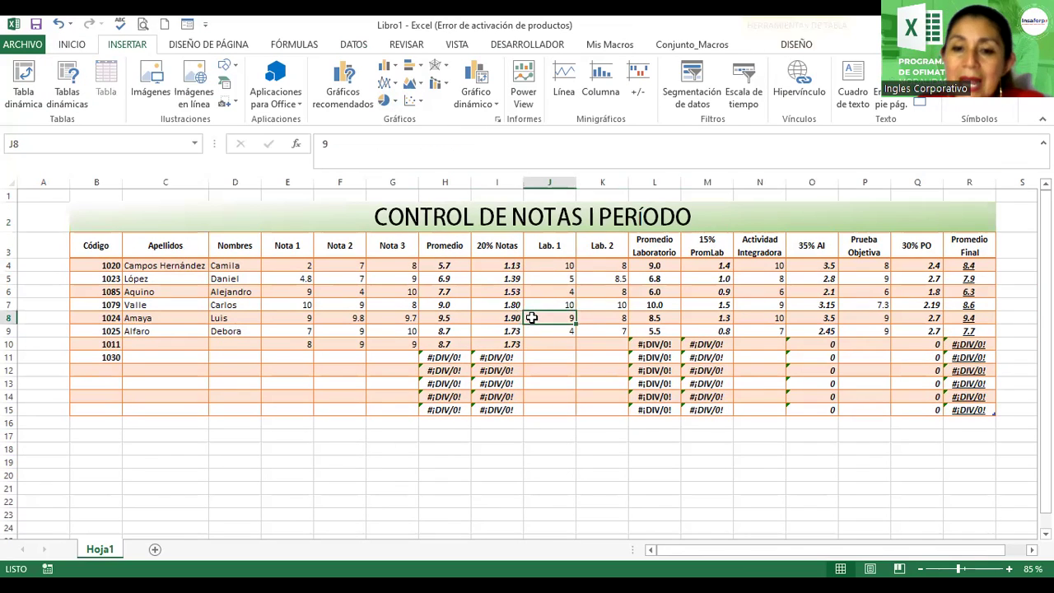
pyautogui.click(795, 48)
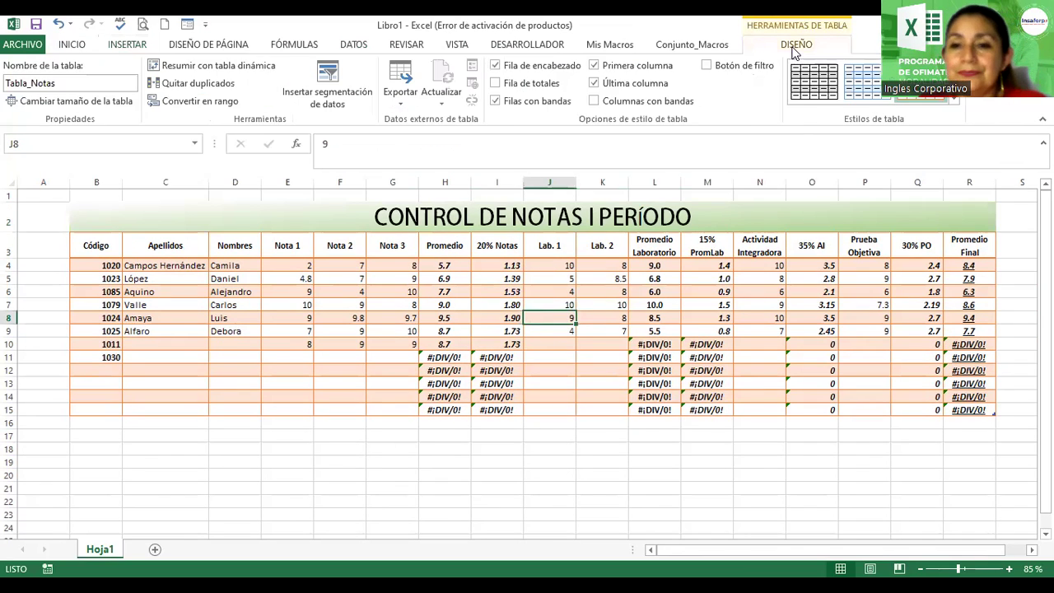
pyautogui.click(756, 218)
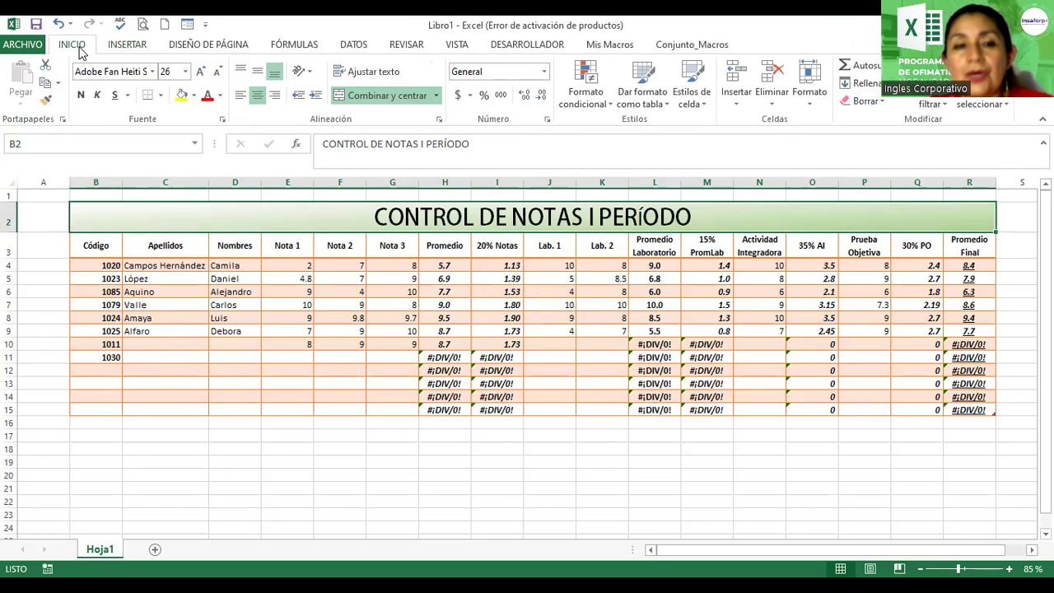
pyautogui.click(708, 110)
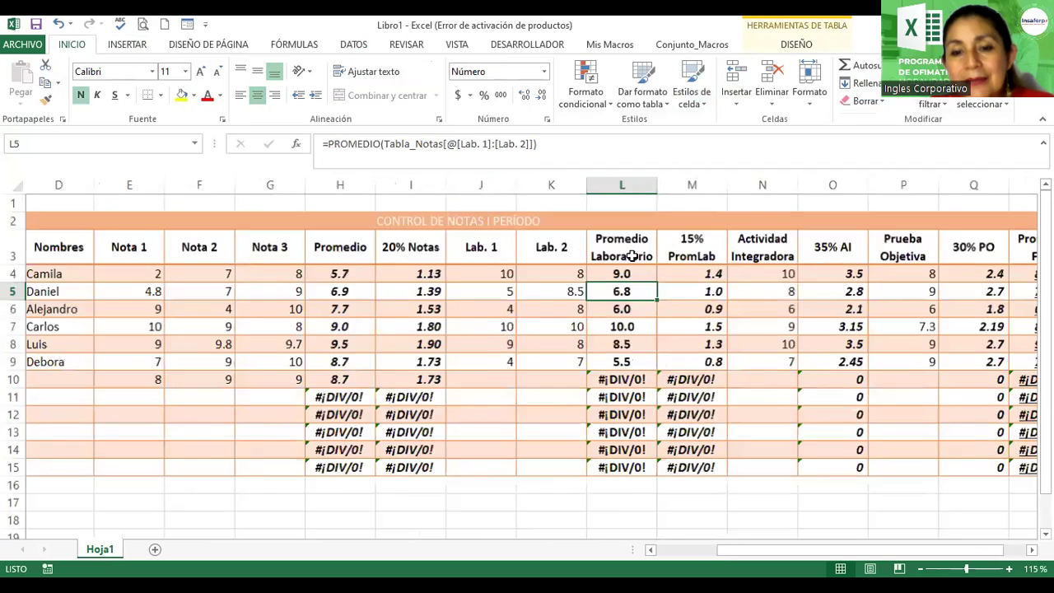
# Step: Apply the orange Énfasis2 cell style to the merged title cell B2
pyautogui.keyDown('ctrl'); pyautogui.scroll(1, 632, 256); pyautogui.keyUp('ctrl')
pyautogui.keyDown('ctrl'); pyautogui.scroll(1, 465, 287); pyautogui.keyUp('ctrl')
pyautogui.click(466, 235)
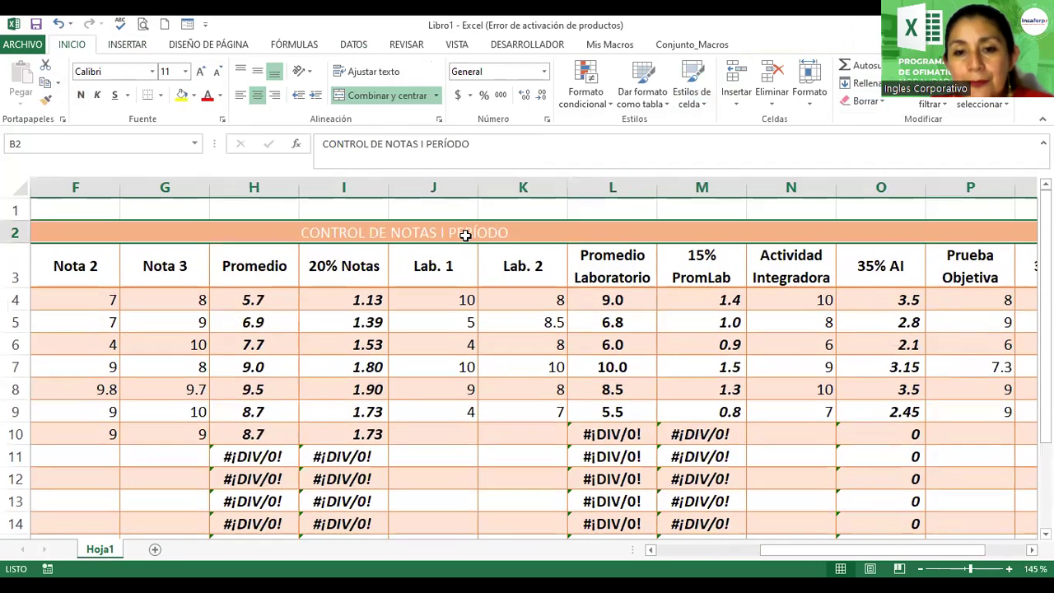
pyautogui.click(706, 107)
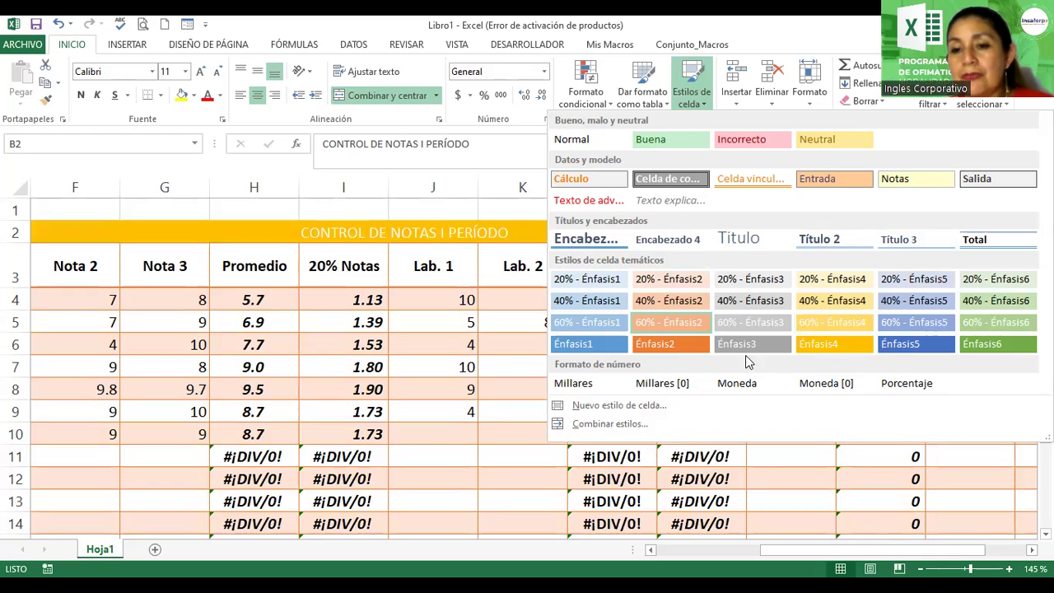
pyautogui.click(675, 344)
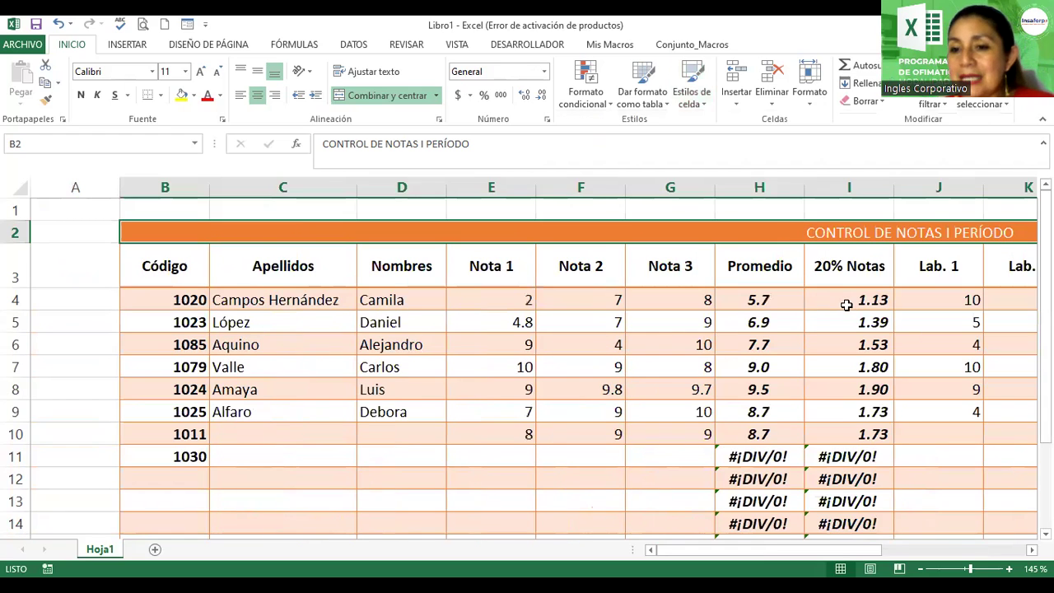
# Step: Increase the title's font size step by step until it reaches 26
pyautogui.scroll(-3, 844, 305)
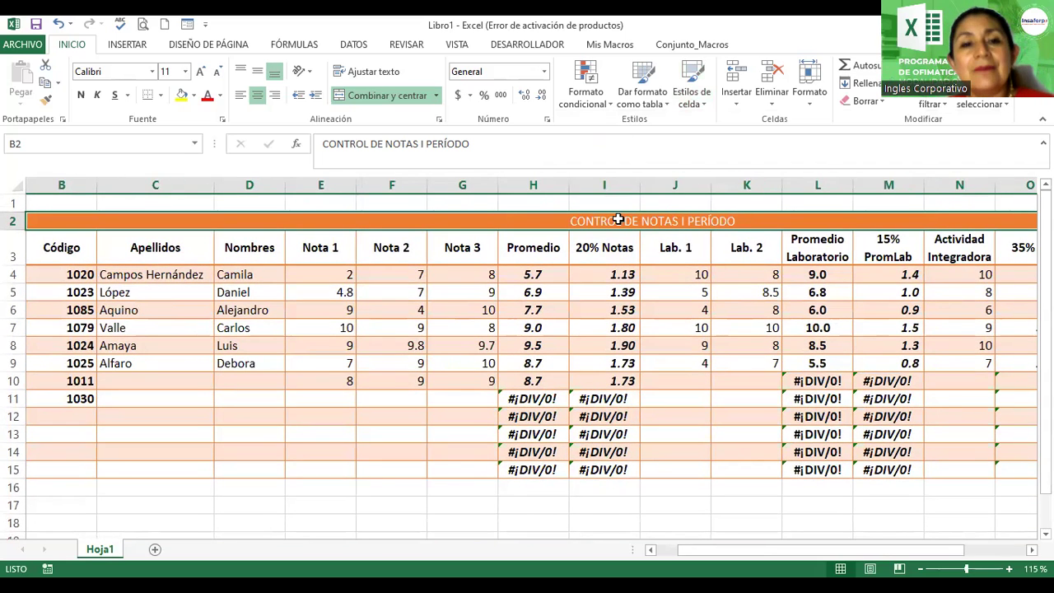
pyautogui.doubleClick(200, 73)
pyautogui.doubleClick(201, 73)
pyautogui.doubleClick(201, 73)
pyautogui.click(200, 73)
pyautogui.click(200, 72)
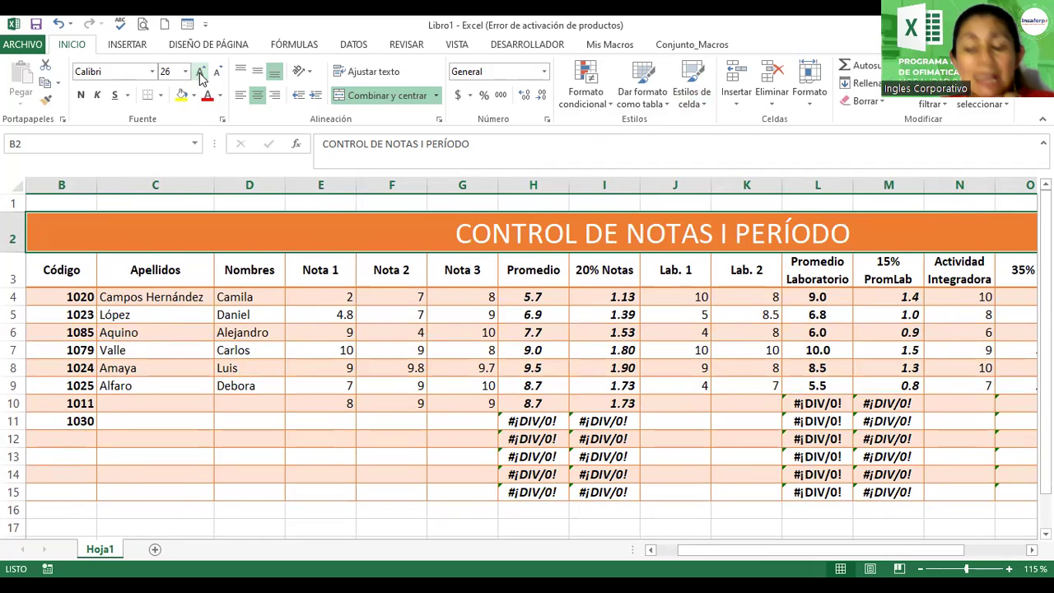
# Step: Change the title font to Adobe Fan Heiti Std B and its text colour to light gold
pyautogui.click(152, 74)
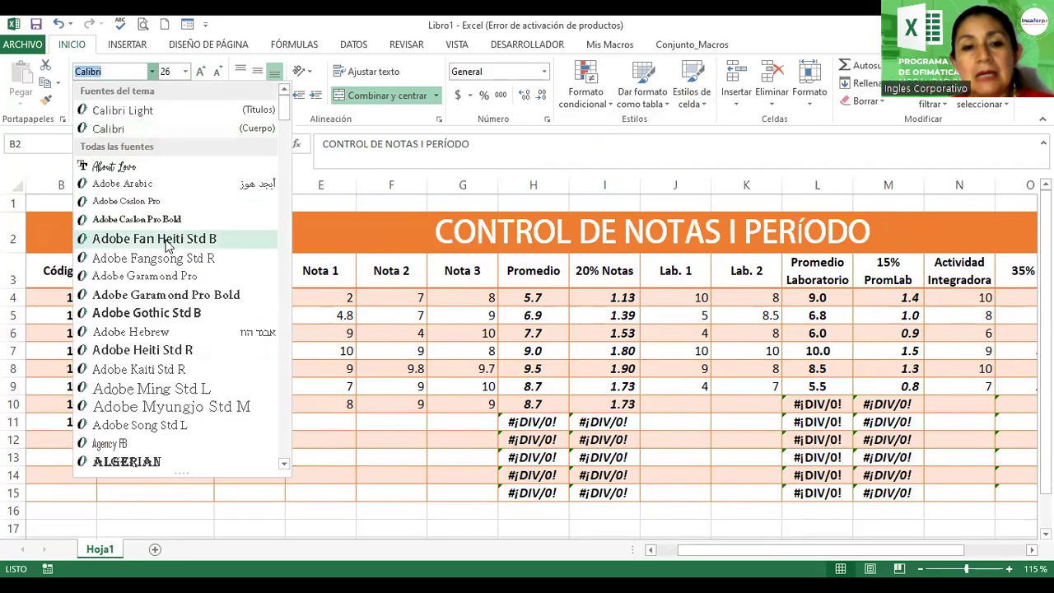
pyautogui.click(166, 245)
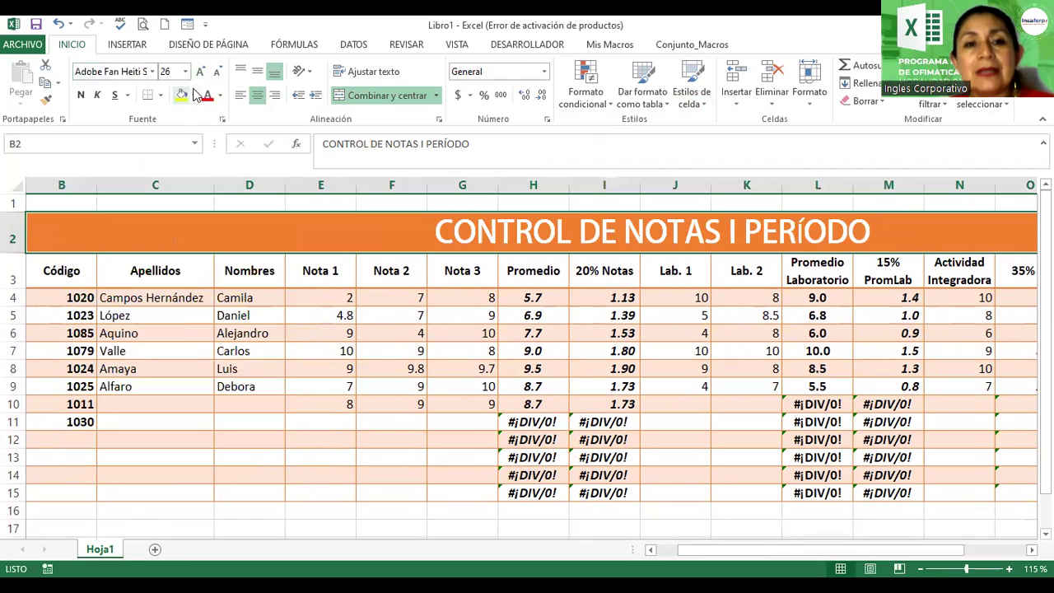
pyautogui.click(207, 96)
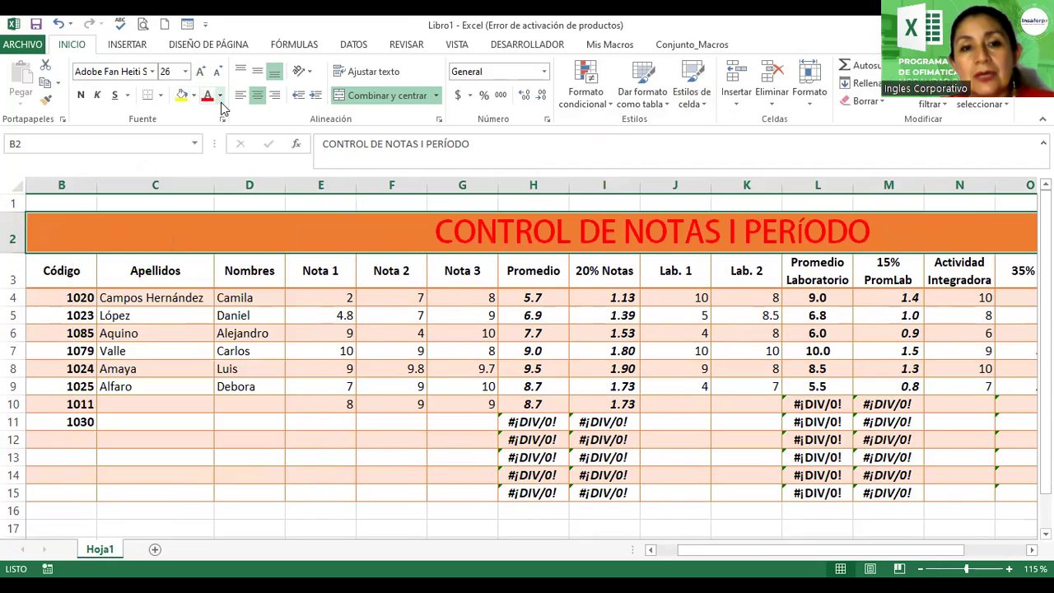
pyautogui.click(220, 95)
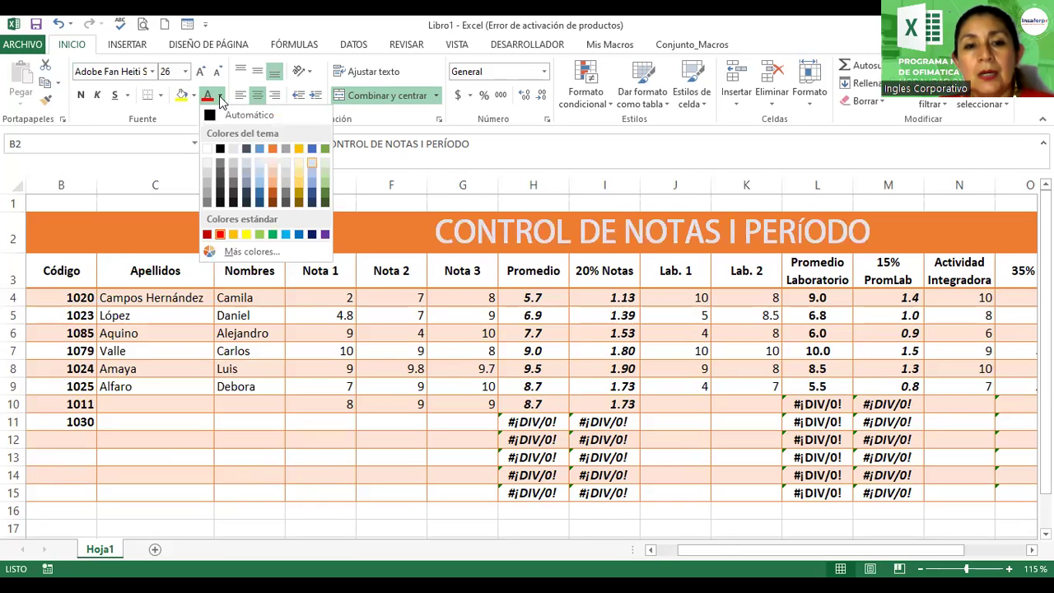
pyautogui.click(299, 173)
pyautogui.click(454, 329)
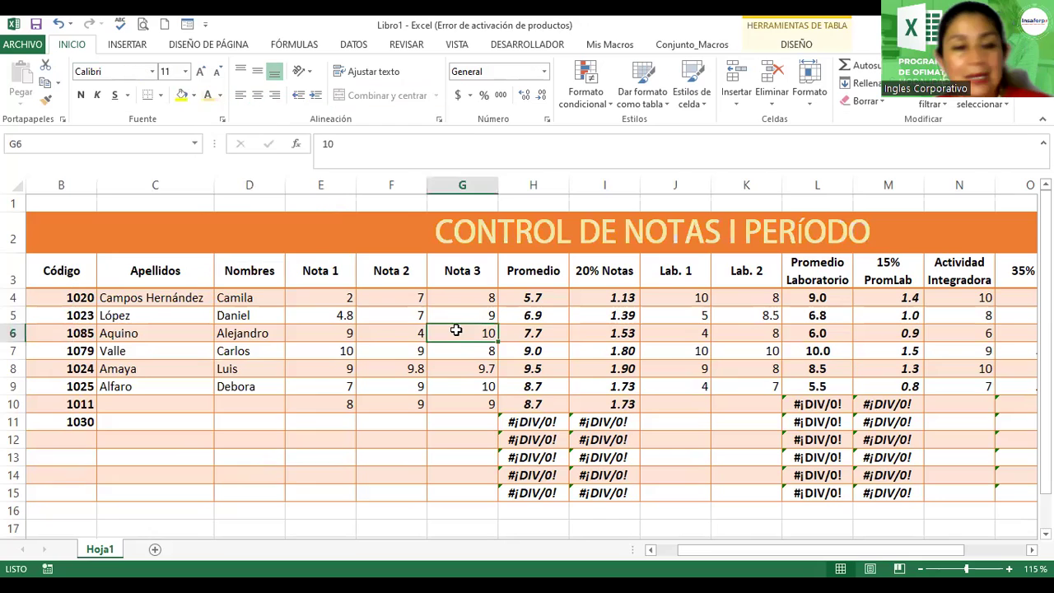
pyautogui.keyDown('ctrl'); pyautogui.scroll(-1, 454, 330); pyautogui.keyUp('ctrl')
pyautogui.keyDown('ctrl'); pyautogui.scroll(-1, 454, 330); pyautogui.keyUp('ctrl')
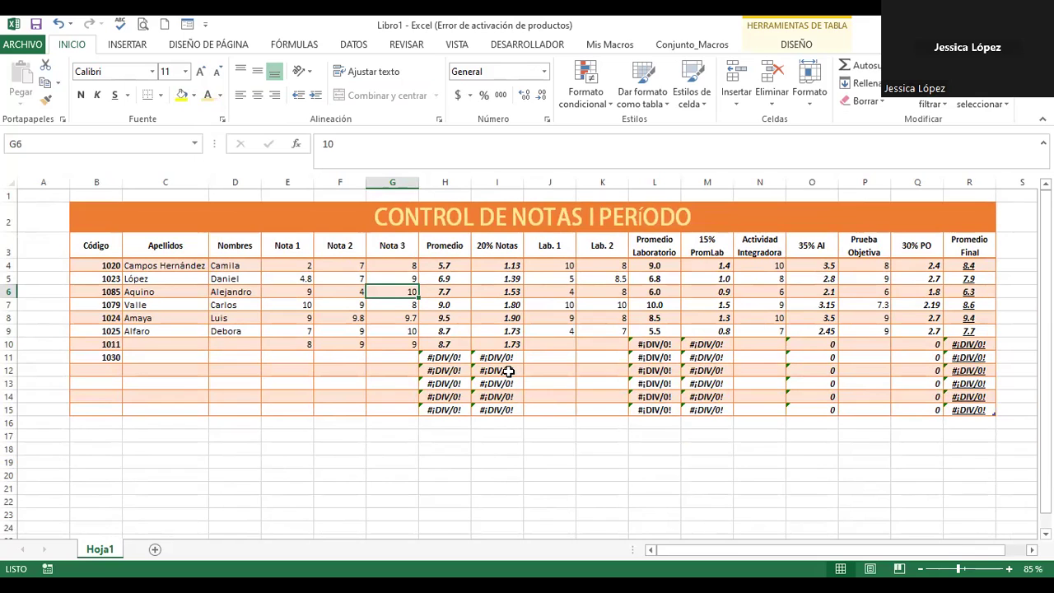
pyautogui.click(497, 345)
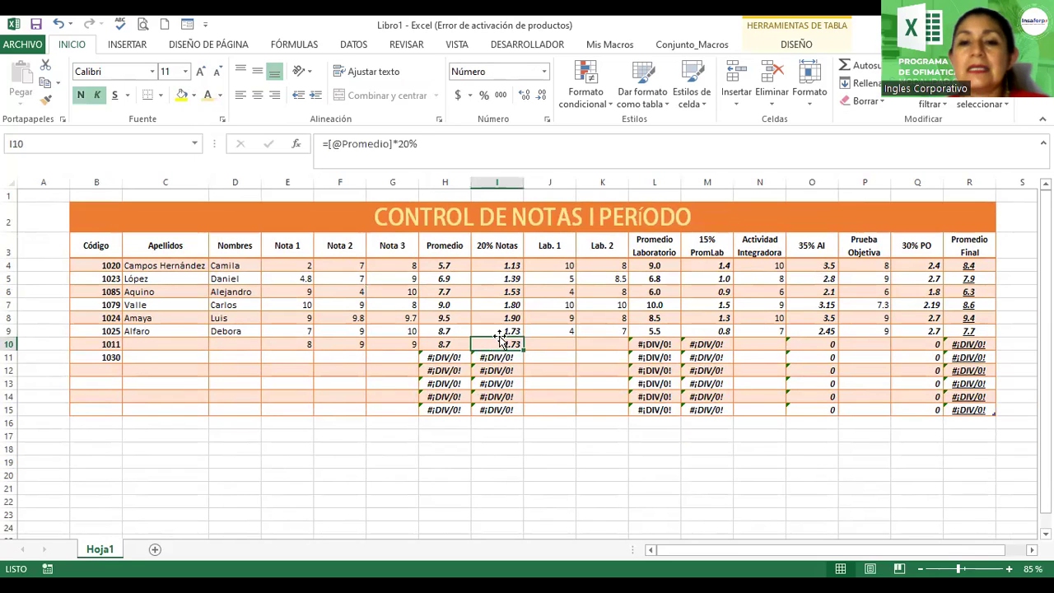